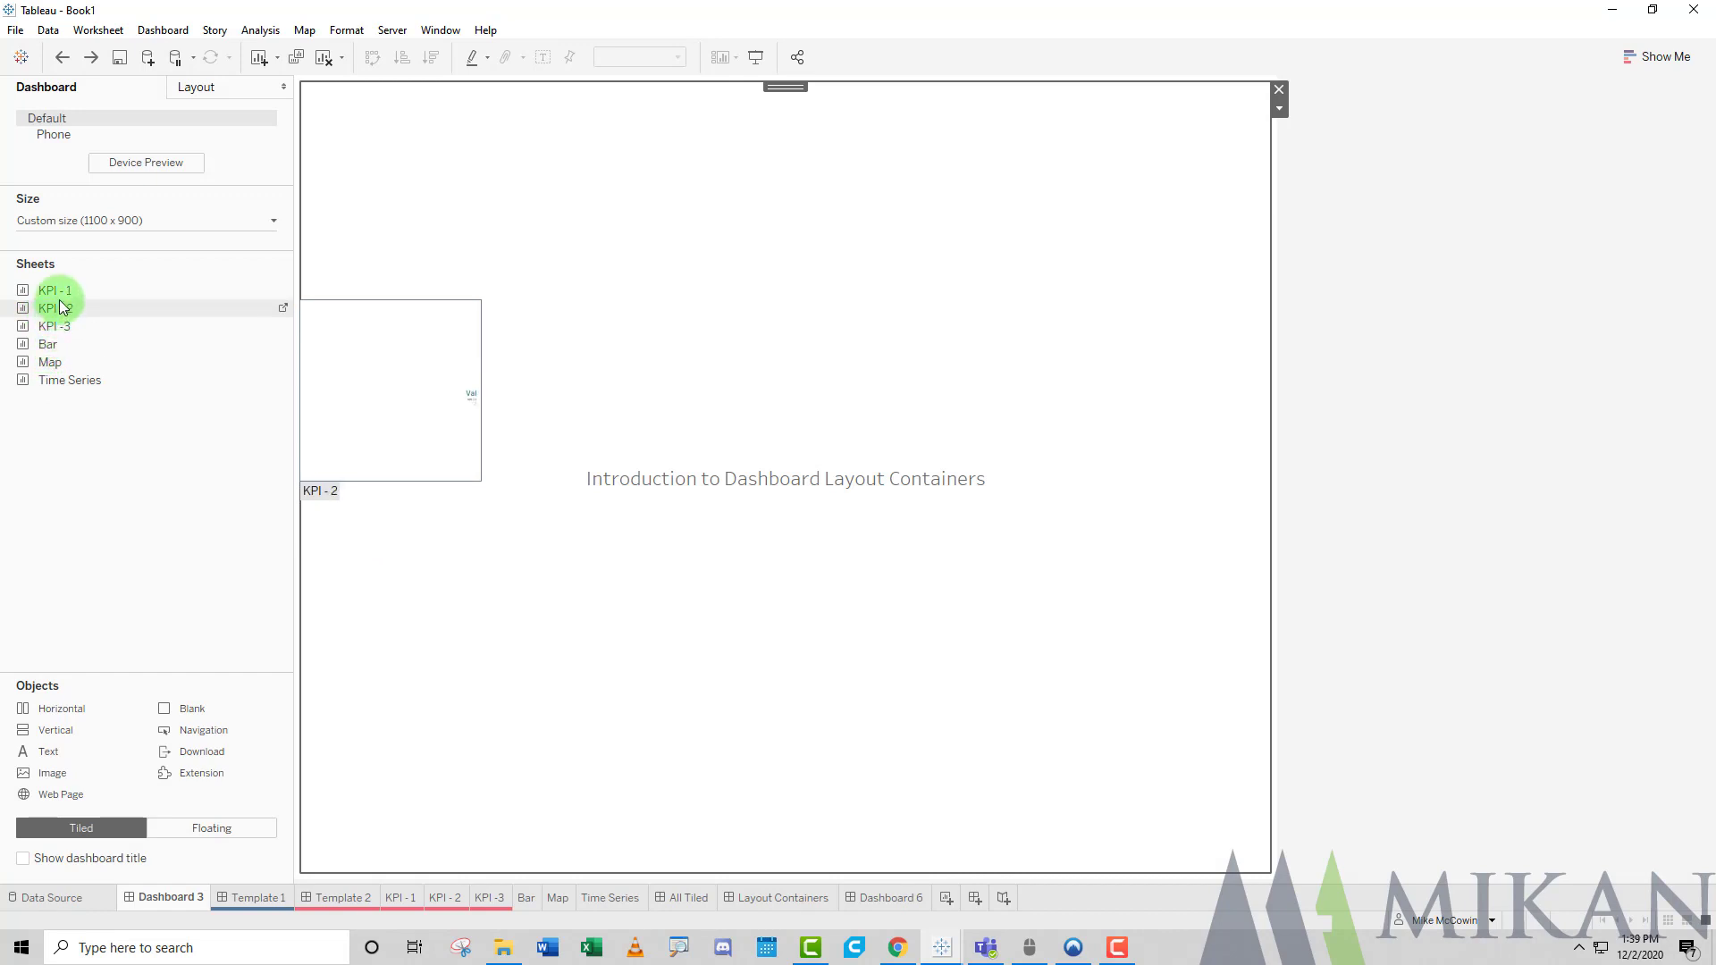
Place the Bar sheet on the empty Dashboard 3 and remove it again.
{"action": "left_click_drag", "start_coordinate": [54, 290], "coordinate": [621, 403]}
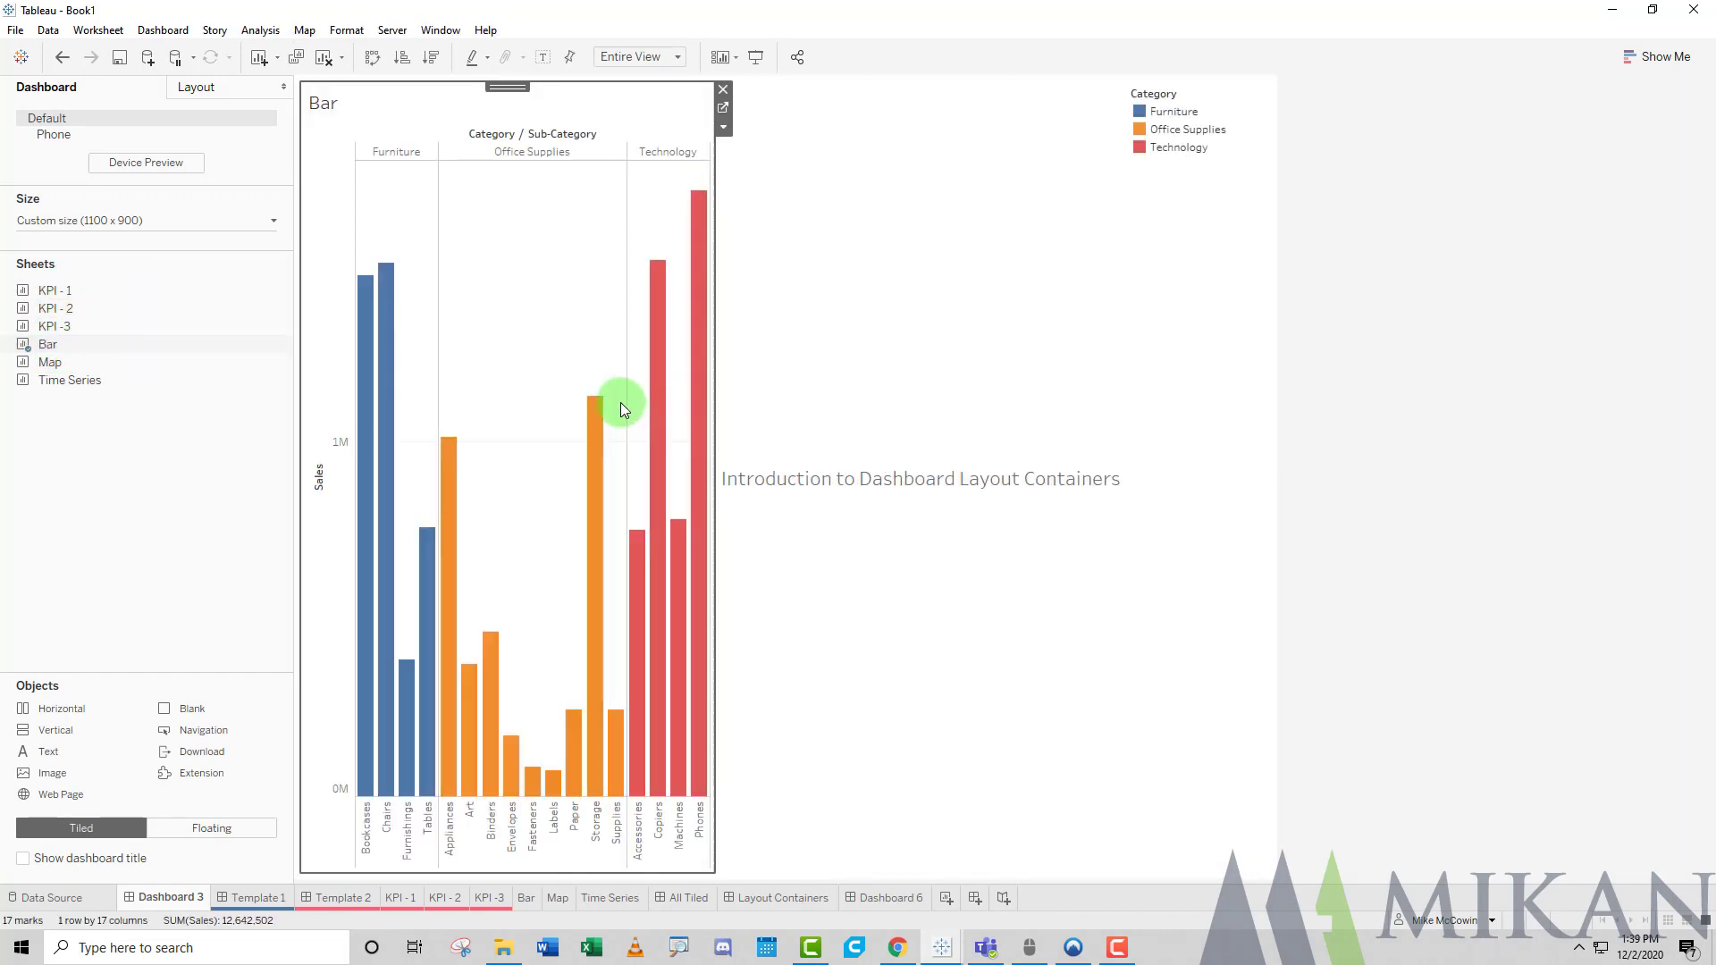
{"action": "left_click", "coordinate": [723, 91]}
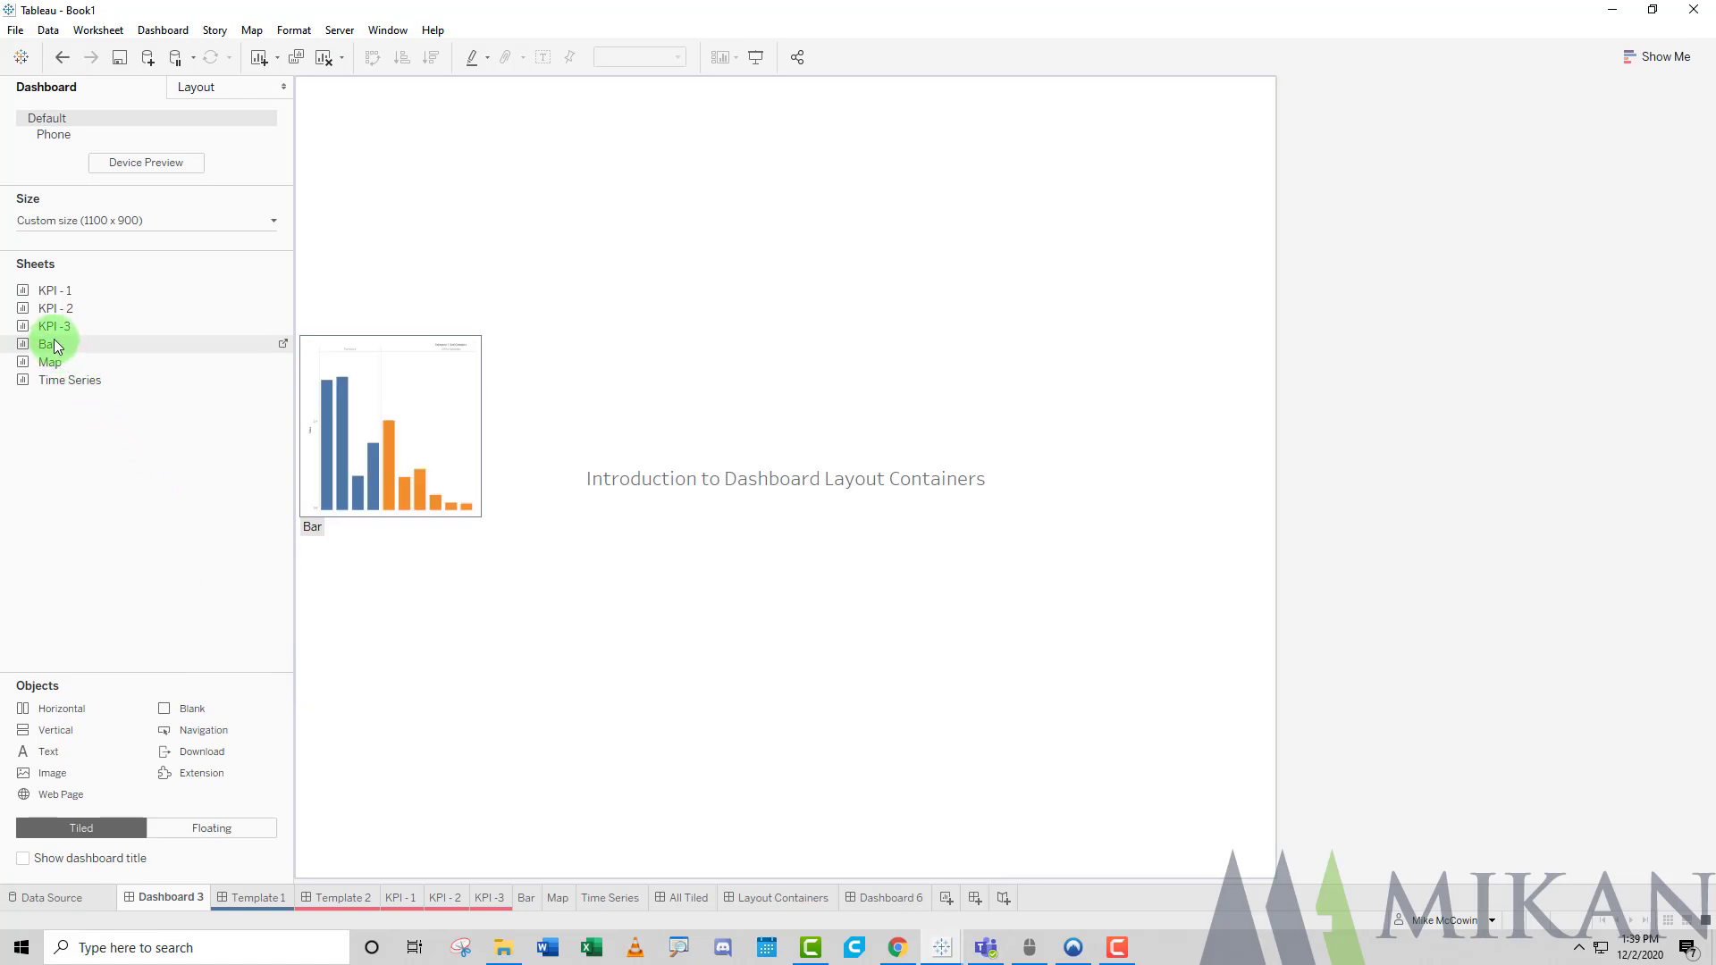
Try the Bar sheet on one half of Dashboard 3 with the Map sheet beneath it, and undo both placements.
{"action": "mouse_move", "coordinate": [55, 344]}
{"action": "left_mouse_down"}
{"action": "mouse_move", "coordinate": [465, 368]}
{"action": "mouse_move", "coordinate": [893, 253]}
{"action": "mouse_move", "coordinate": [1011, 521]}
{"action": "mouse_move", "coordinate": [632, 554]}
{"action": "left_mouse_up"}
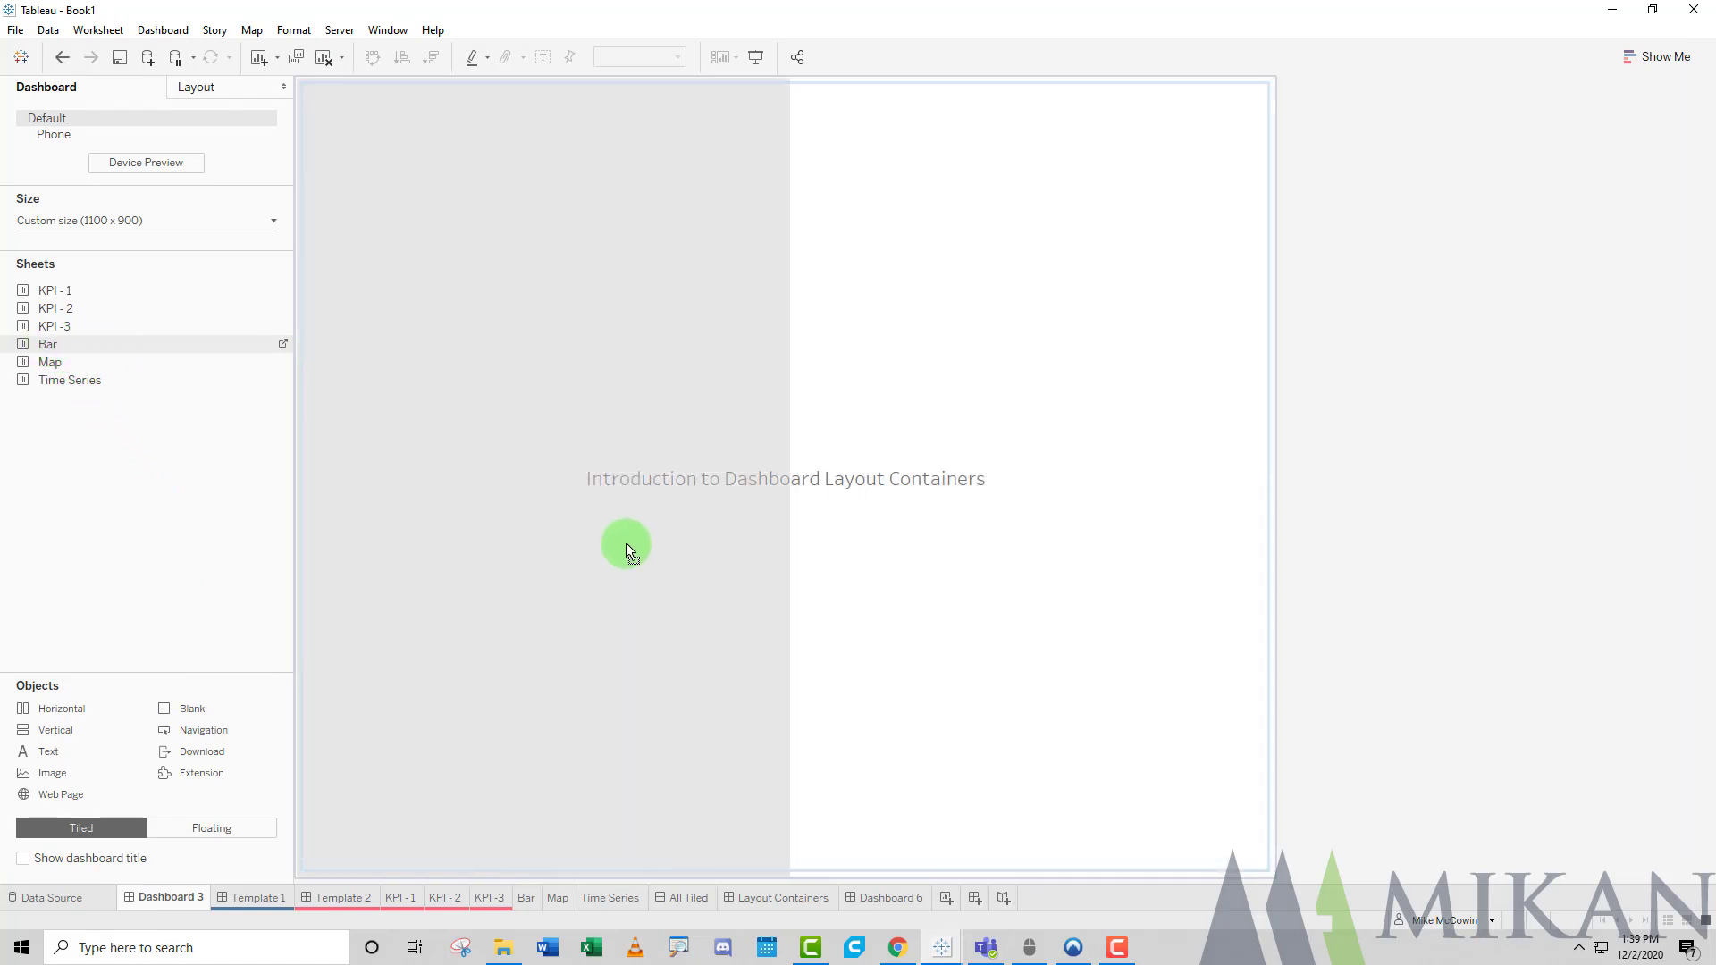
{"action": "left_click_drag", "start_coordinate": [626, 544], "coordinate": [626, 543]}
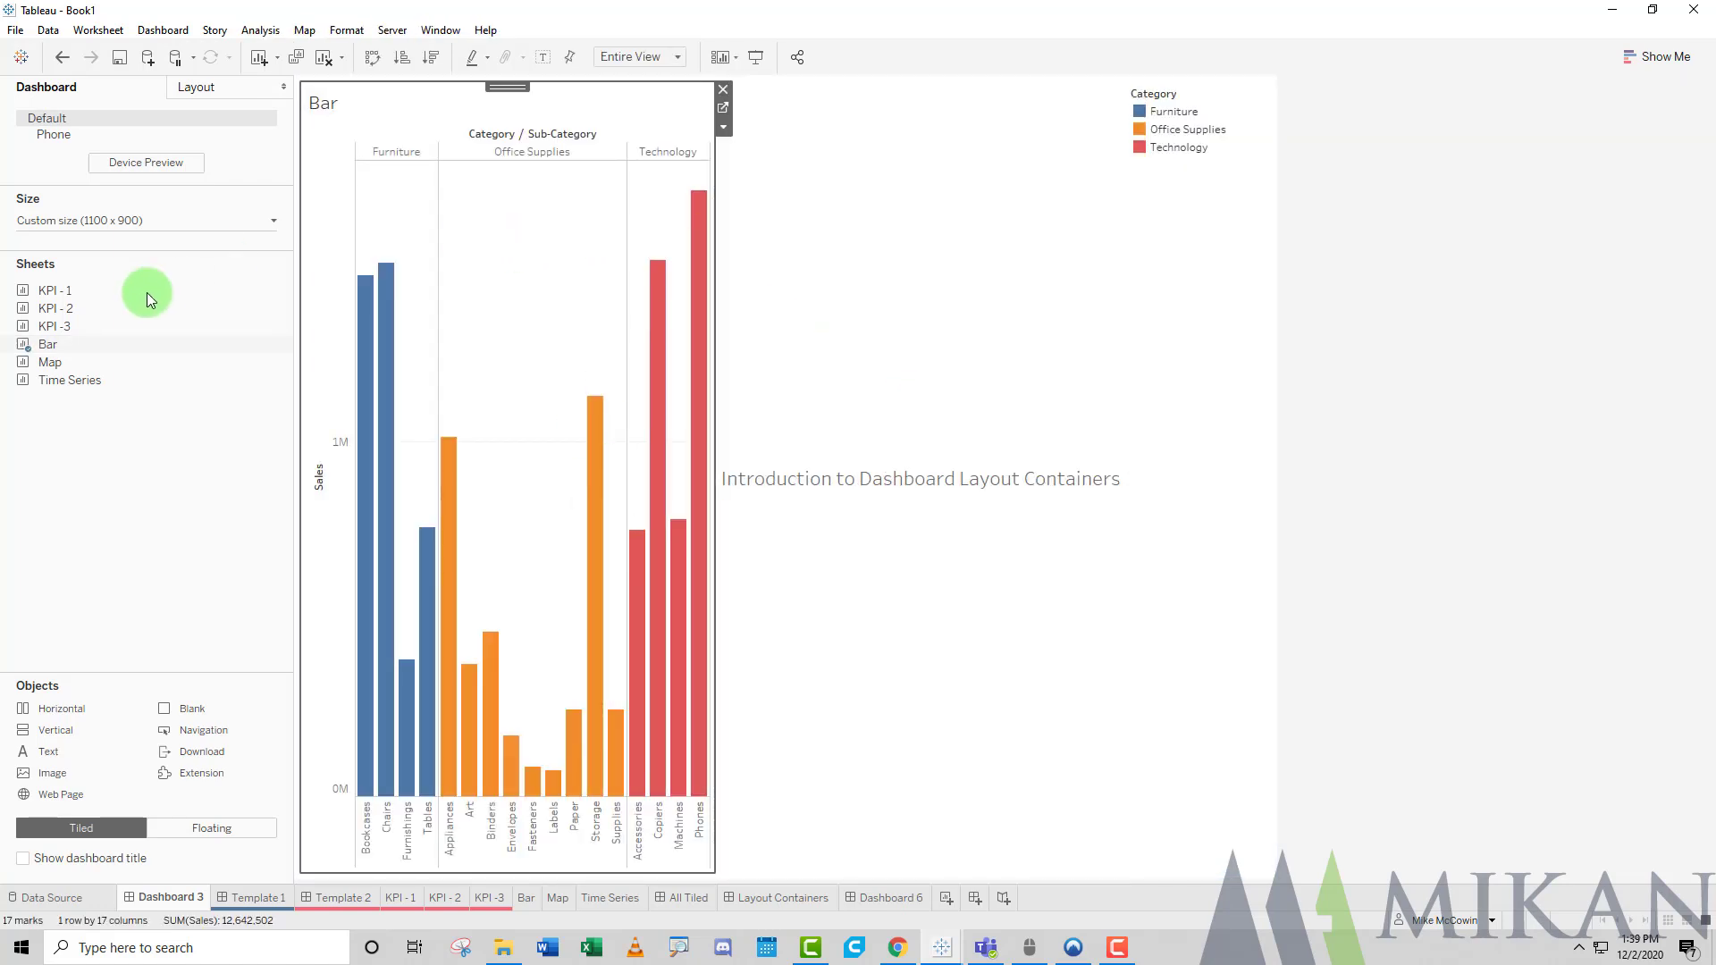
{"action": "mouse_move", "coordinate": [58, 366]}
{"action": "left_mouse_down"}
{"action": "mouse_move", "coordinate": [568, 532]}
{"action": "mouse_move", "coordinate": [474, 701]}
{"action": "mouse_move", "coordinate": [625, 332]}
{"action": "mouse_move", "coordinate": [432, 371]}
{"action": "mouse_move", "coordinate": [509, 632]}
{"action": "mouse_move", "coordinate": [636, 468]}
{"action": "mouse_move", "coordinate": [461, 279]}
{"action": "mouse_move", "coordinate": [410, 587]}
{"action": "mouse_move", "coordinate": [513, 678]}
{"action": "left_mouse_up"}
{"action": "left_click_drag", "start_coordinate": [548, 479], "coordinate": [548, 414]}
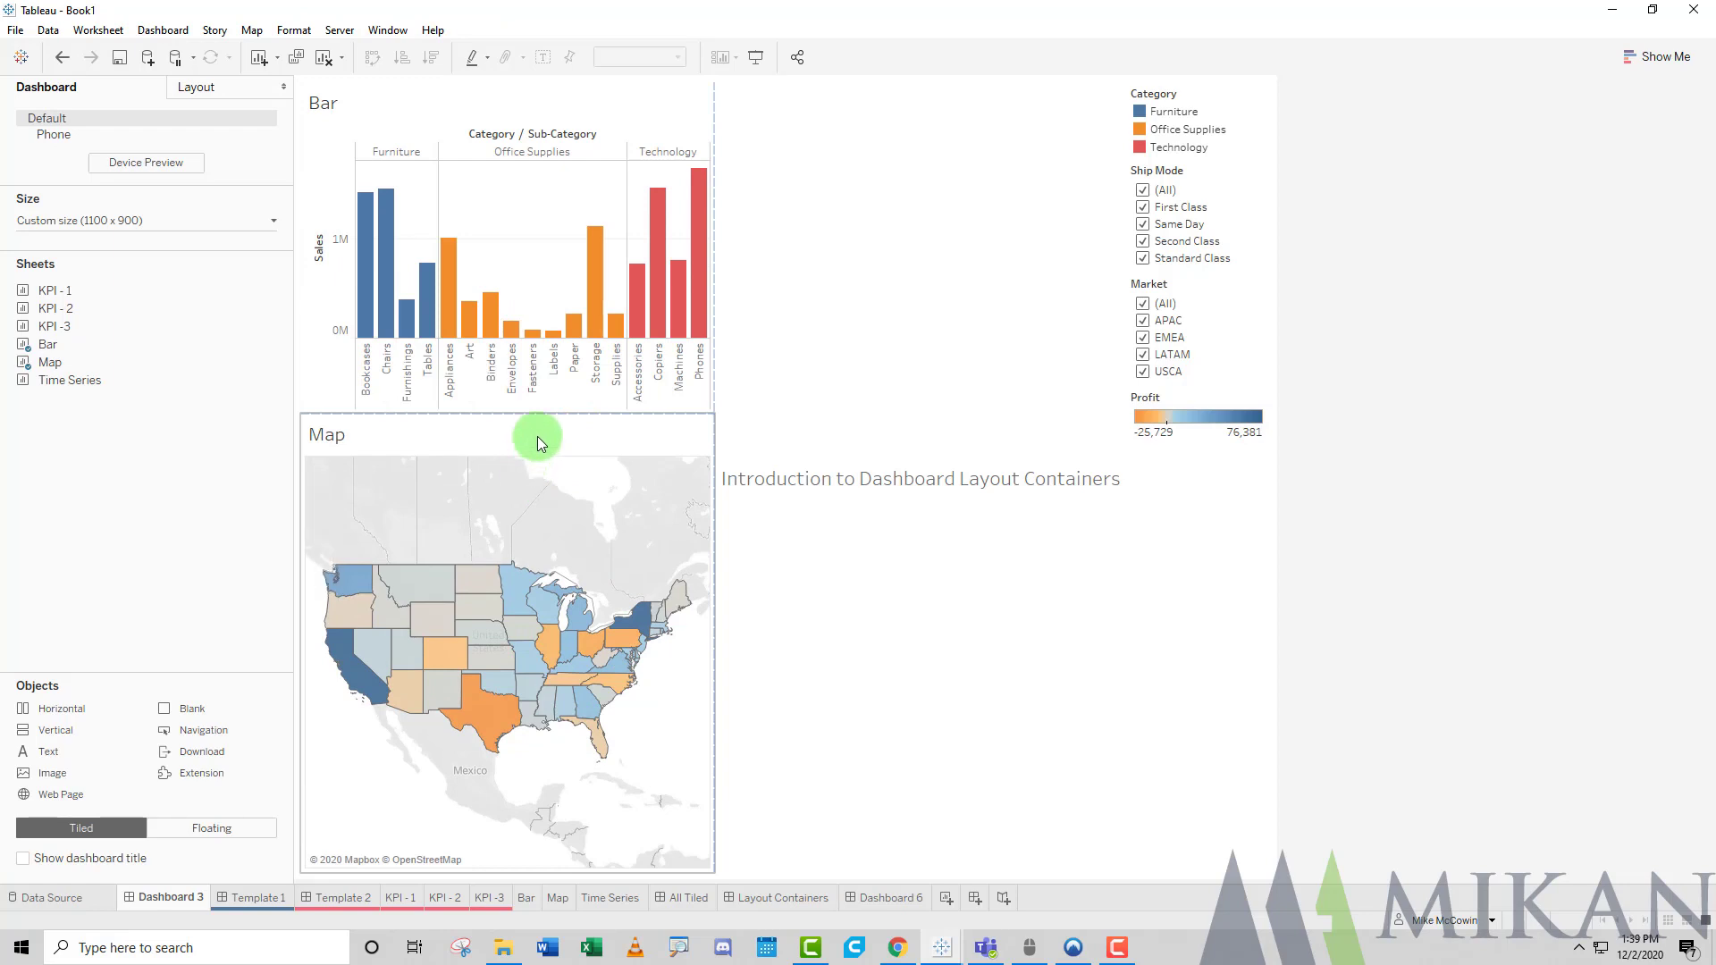
{"action": "left_click", "coordinate": [528, 202]}
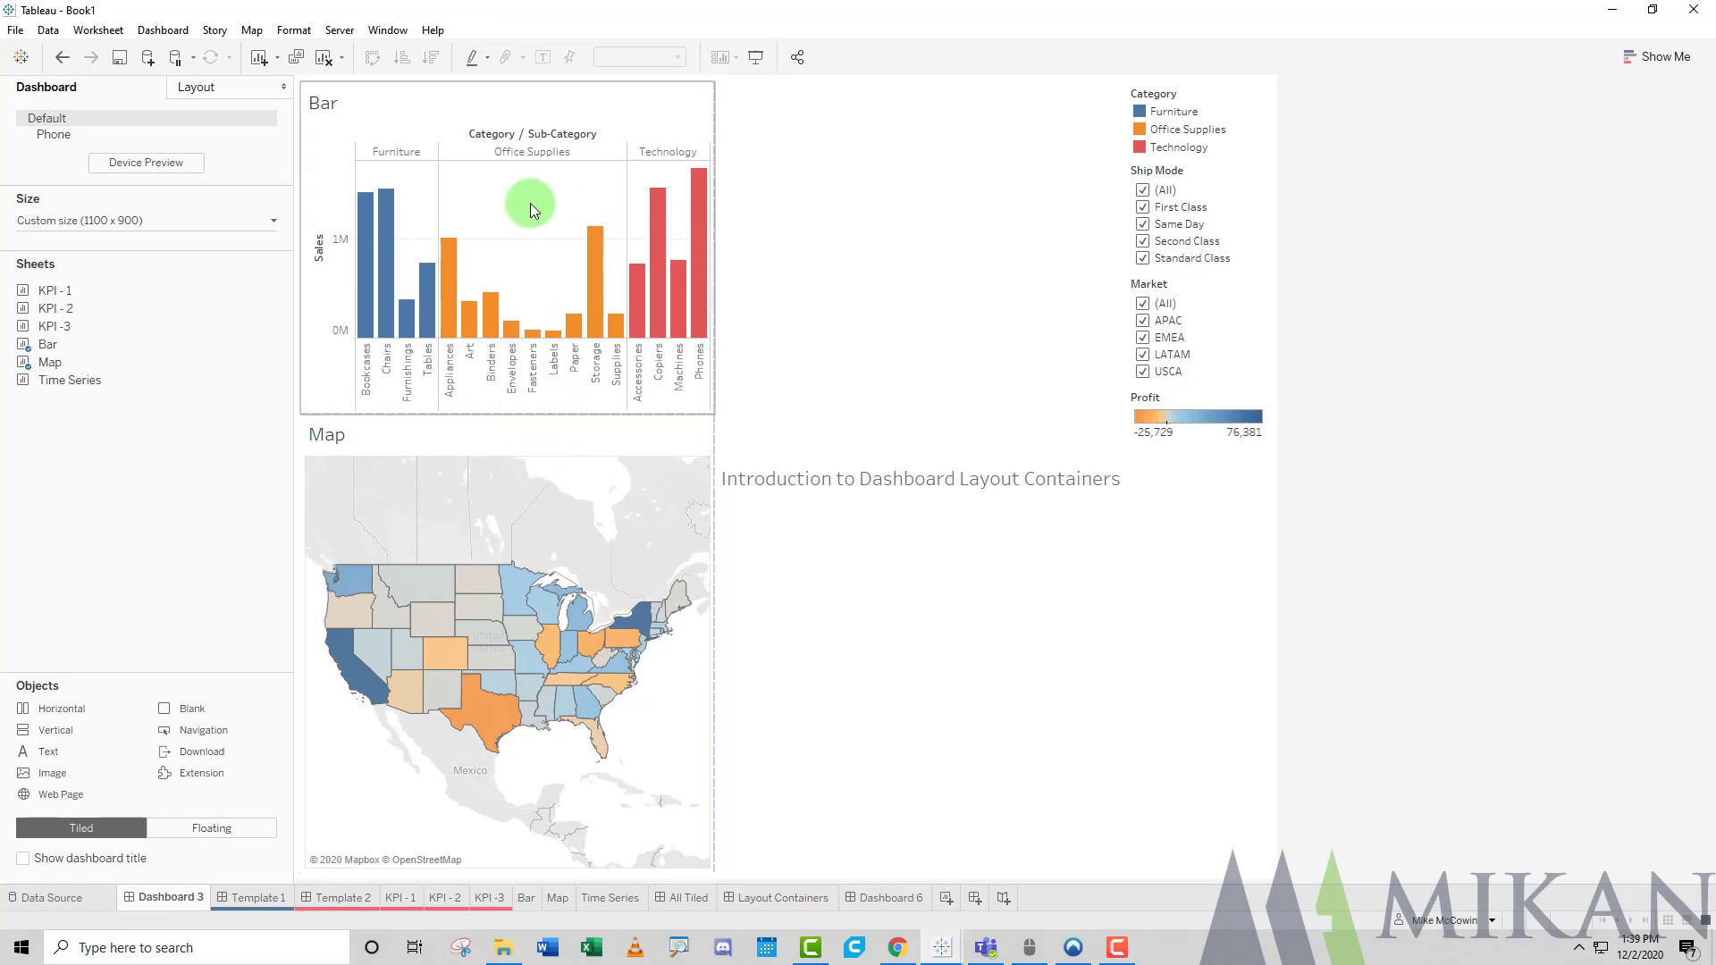
{"action": "mouse_move", "coordinate": [45, 344]}
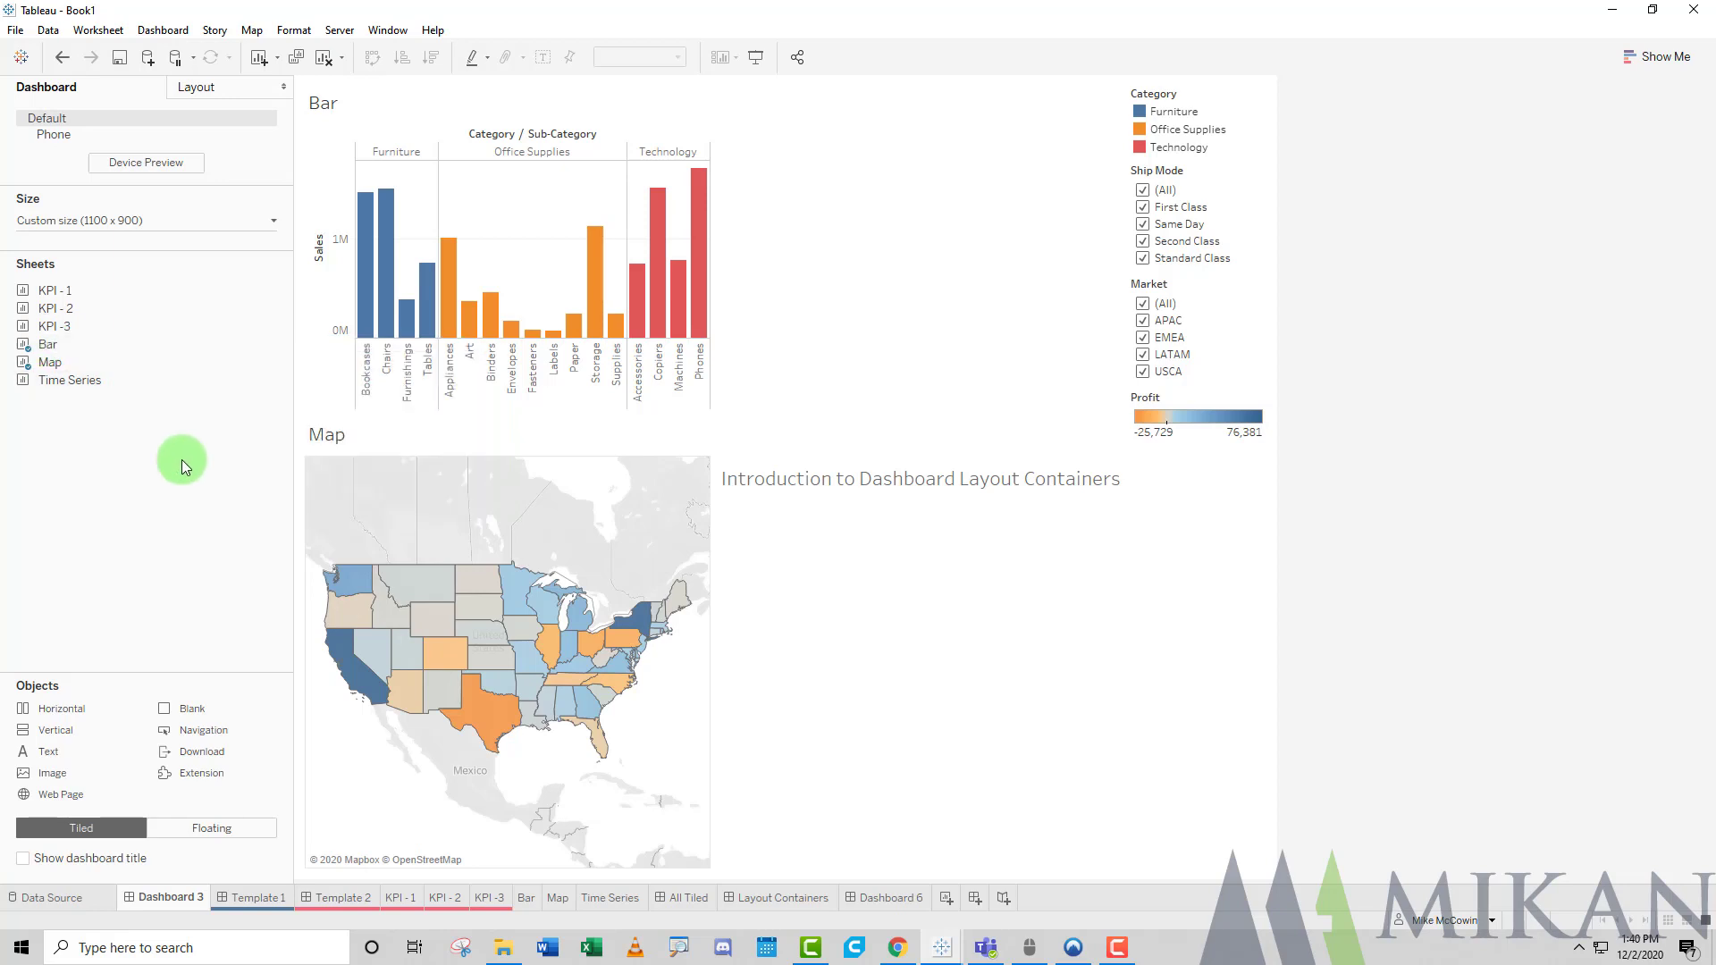
{"action": "key", "text": "ctrl+z"}
{"action": "key", "text": "ctrl+z"}
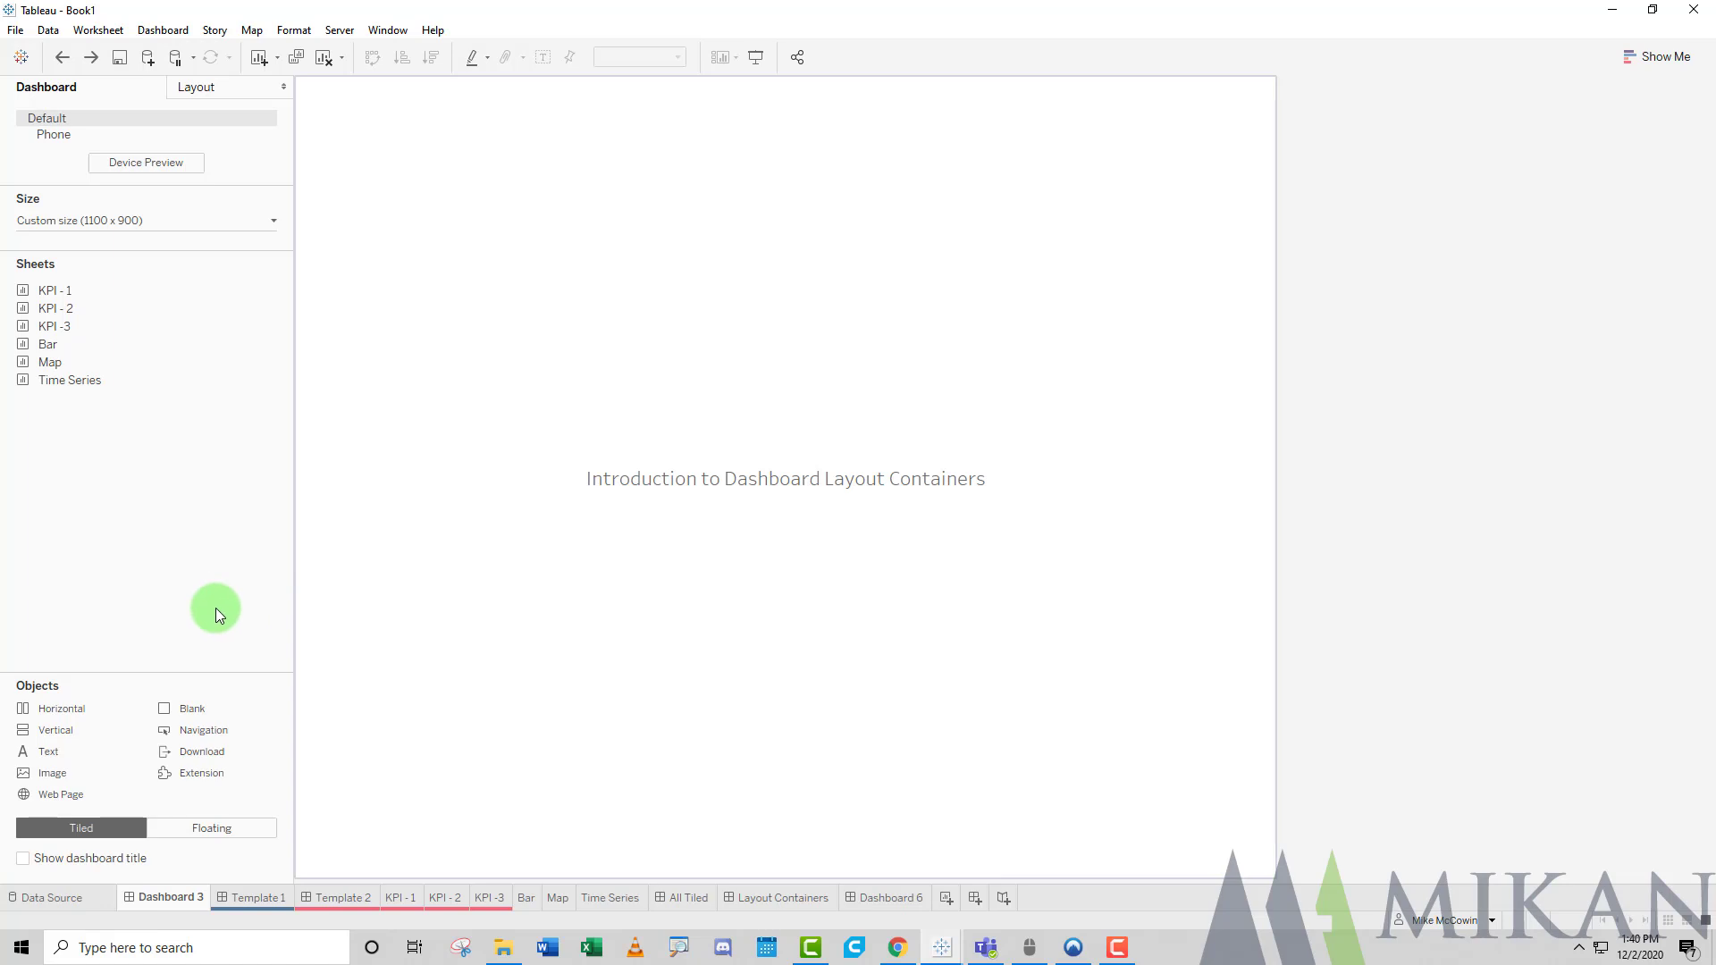
Open the Template 1 dashboard and show its full item hierarchy in an enlarged area.
{"action": "left_click", "coordinate": [259, 899]}
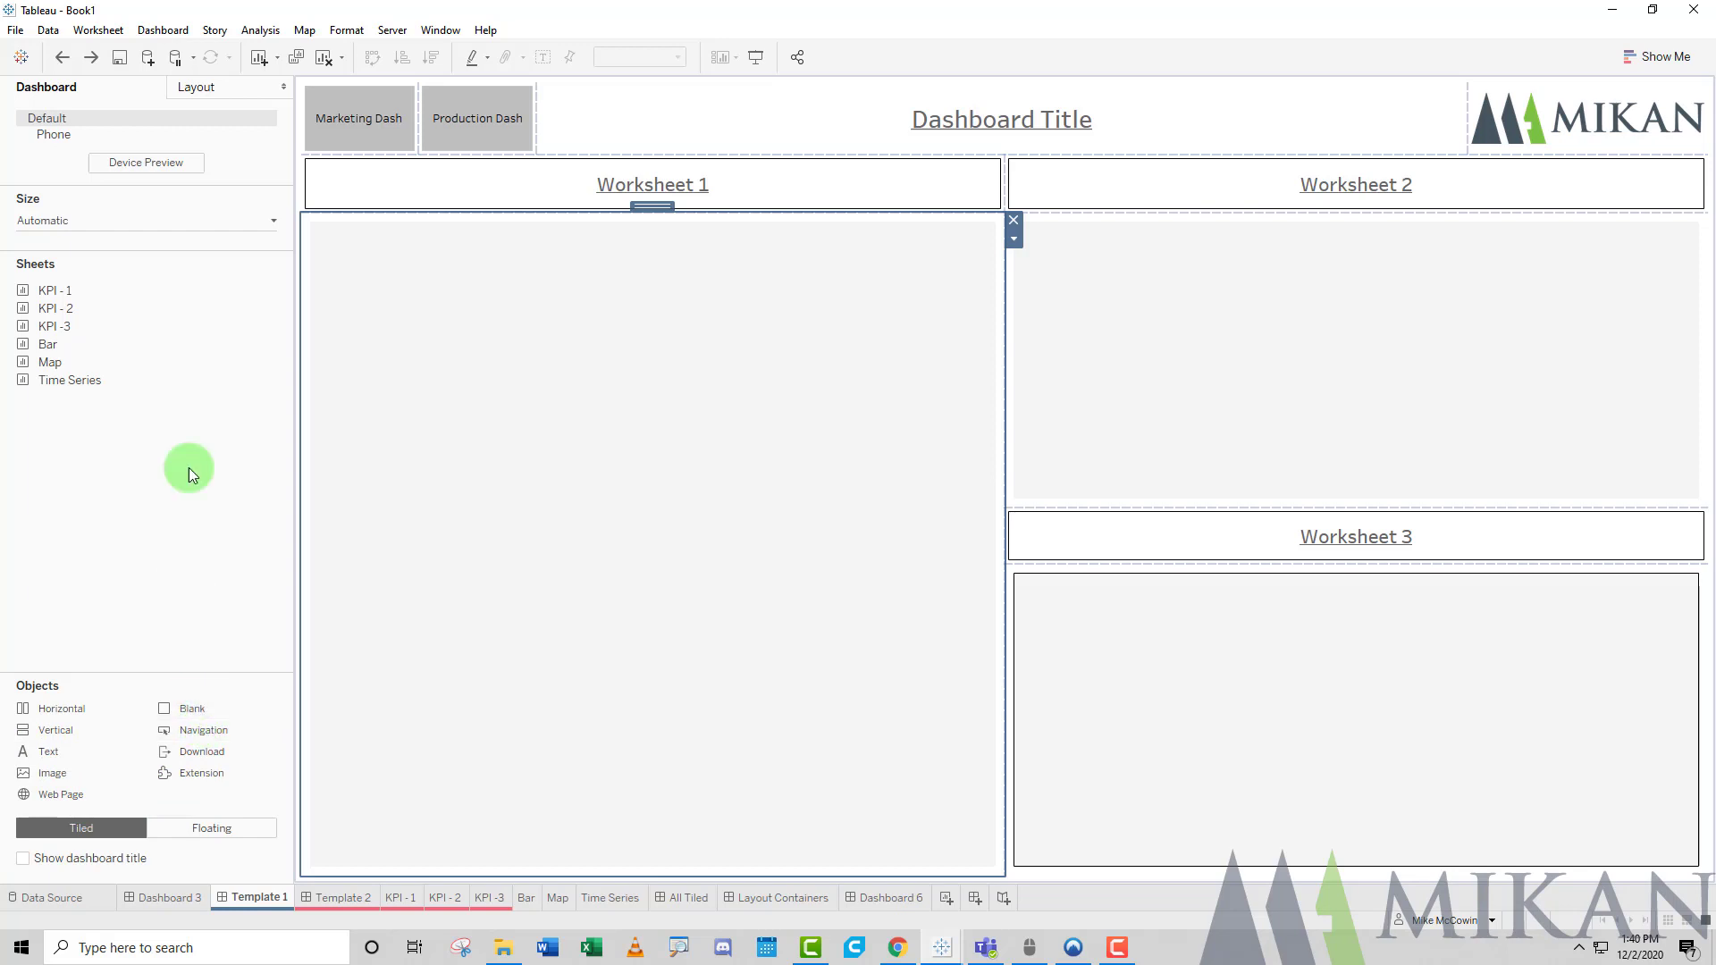
{"action": "mouse_move", "coordinate": [191, 381]}
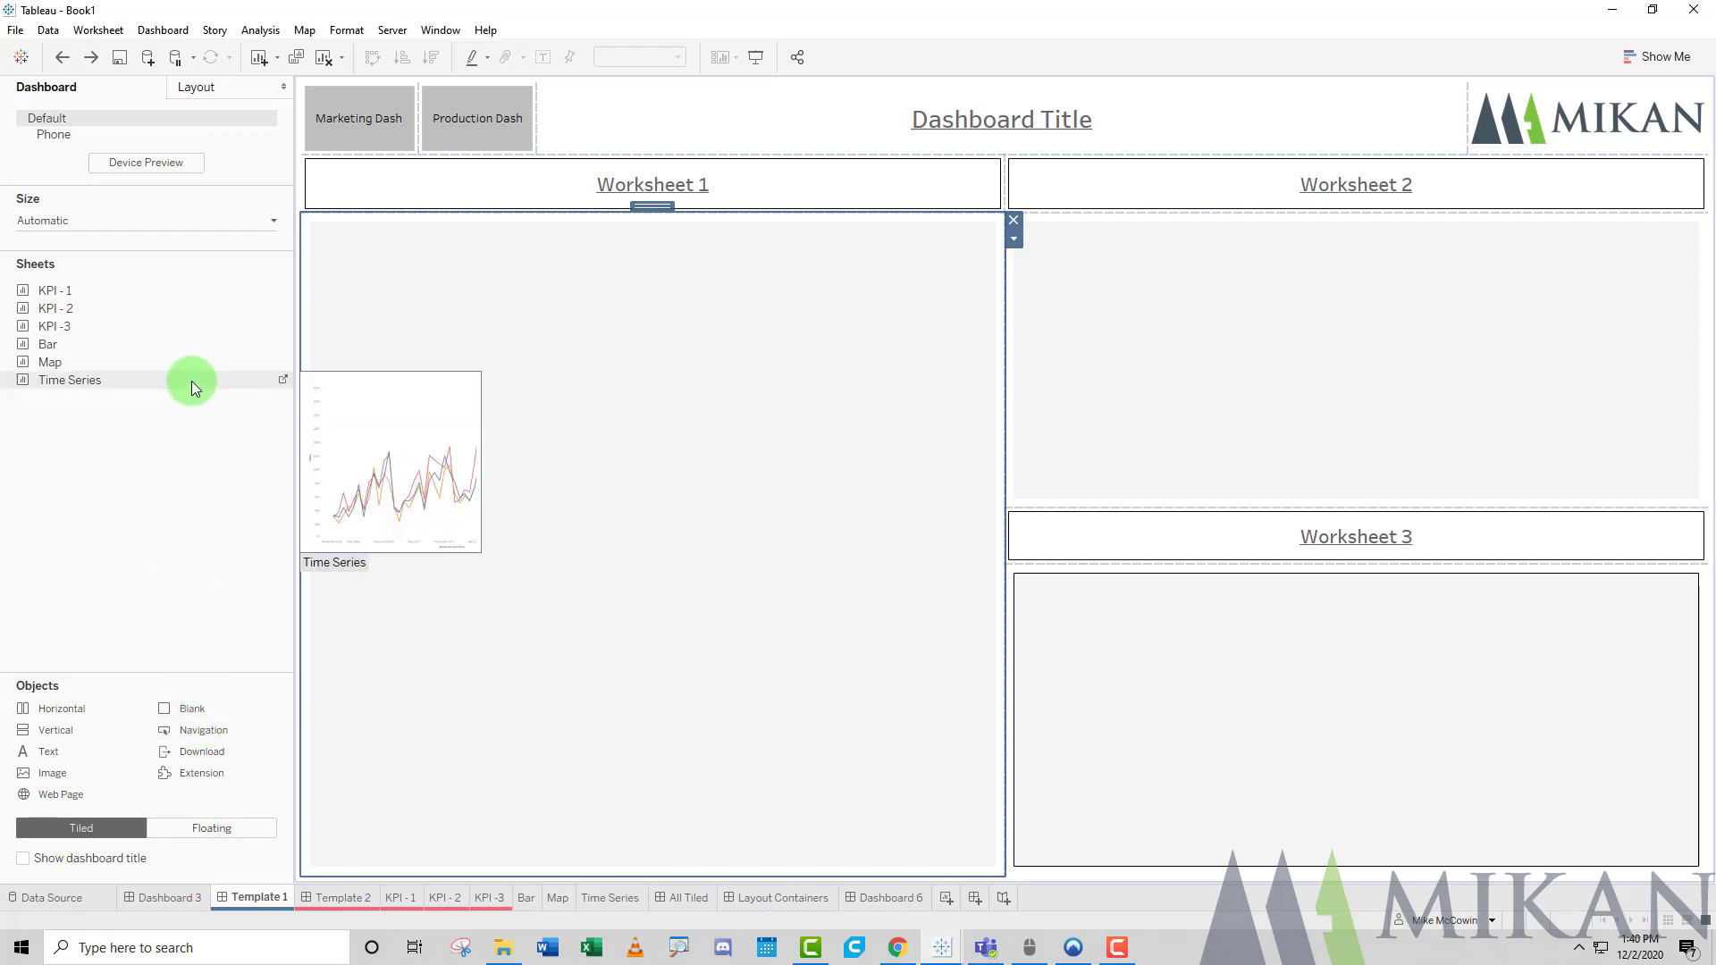
{"action": "left_click", "coordinate": [208, 90]}
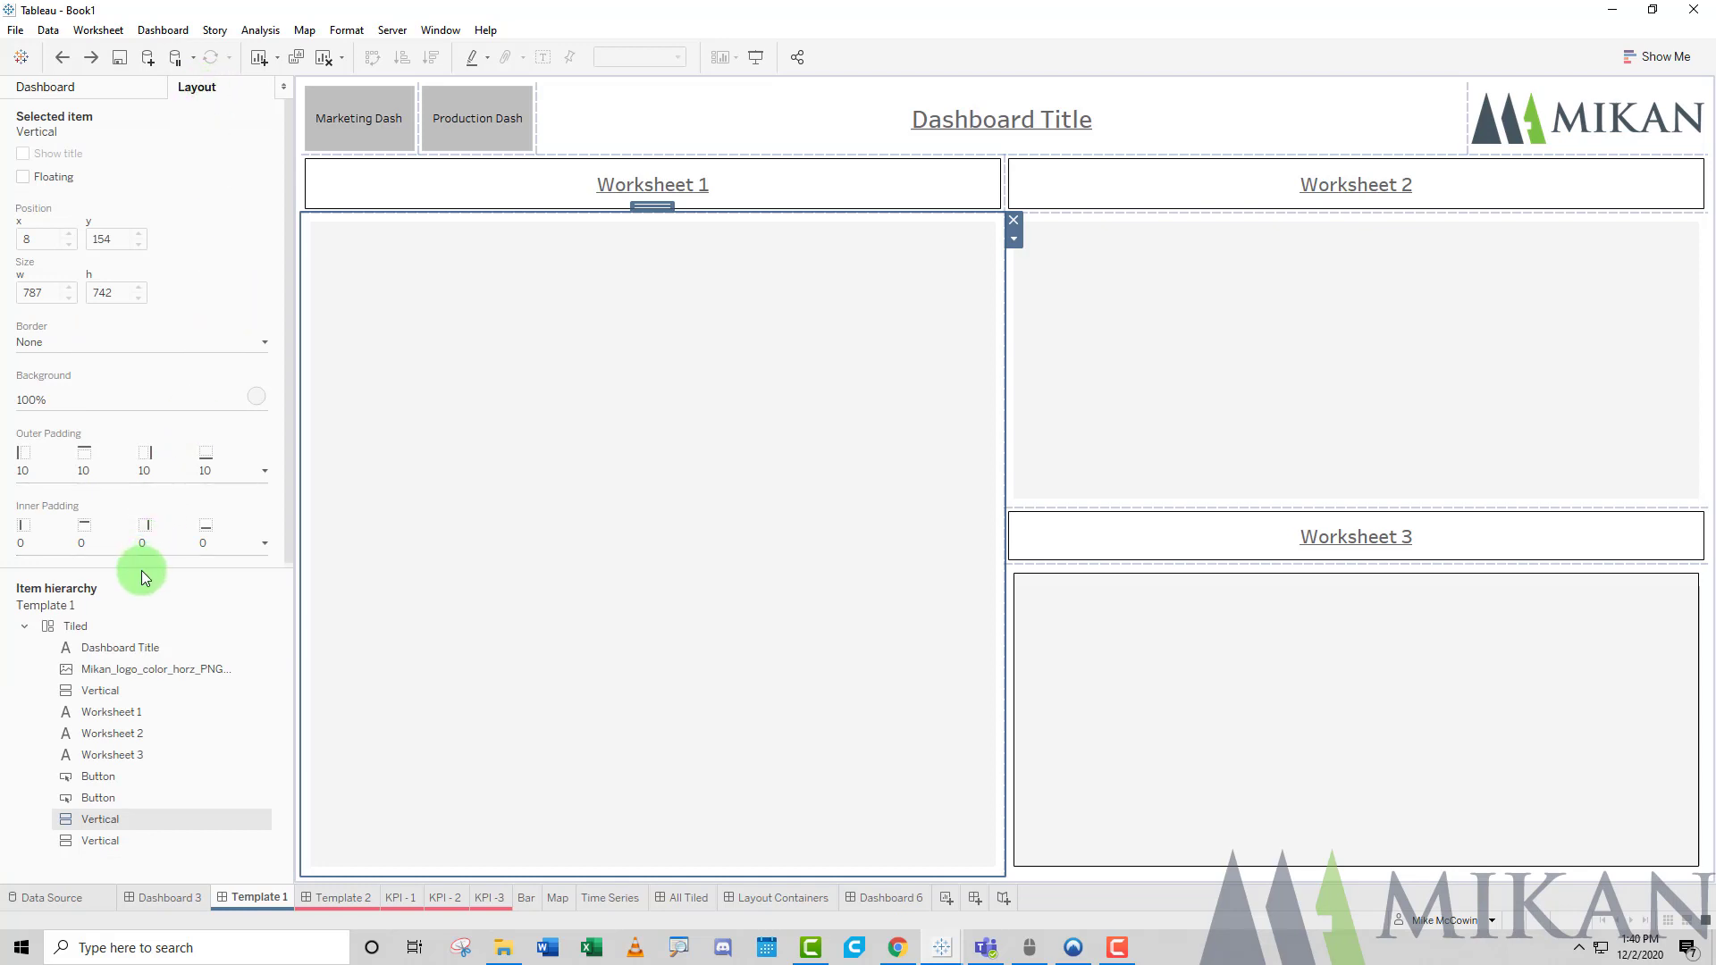
{"action": "left_click_drag", "start_coordinate": [141, 569], "coordinate": [188, 245]}
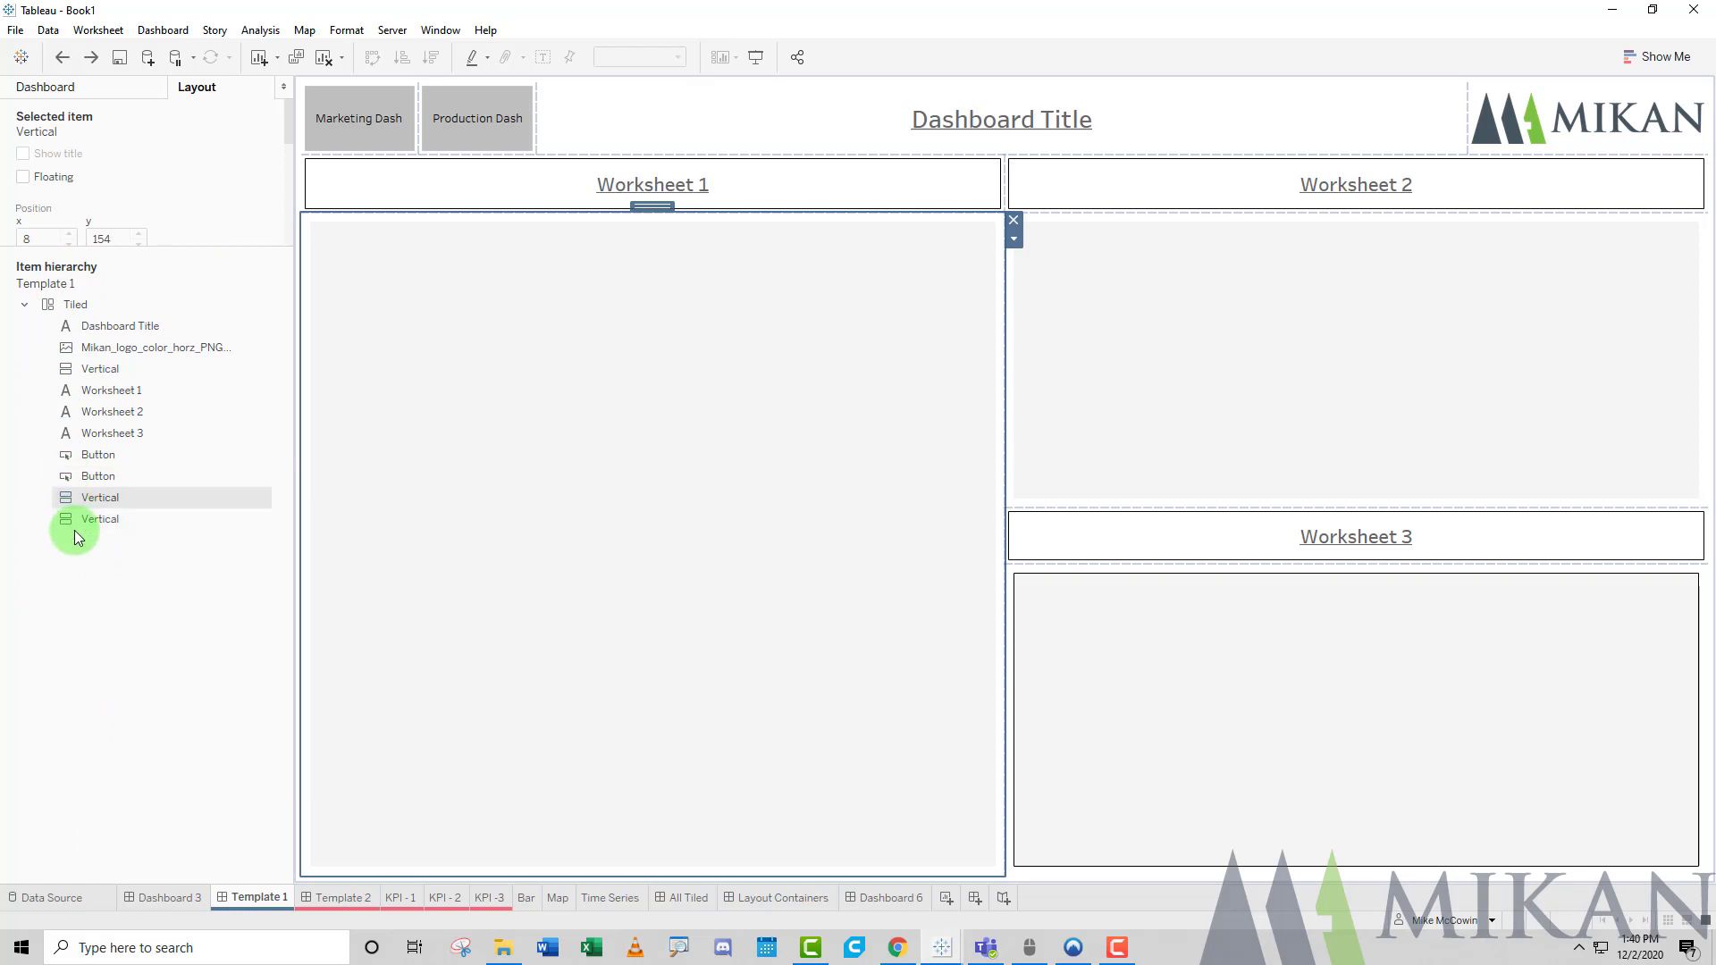
Examine where Template 1's buttons, worksheet titles, logo and vertical containers sit by selecting them in the item hierarchy.
{"action": "left_click", "coordinate": [93, 478]}
{"action": "left_click", "coordinate": [99, 454]}
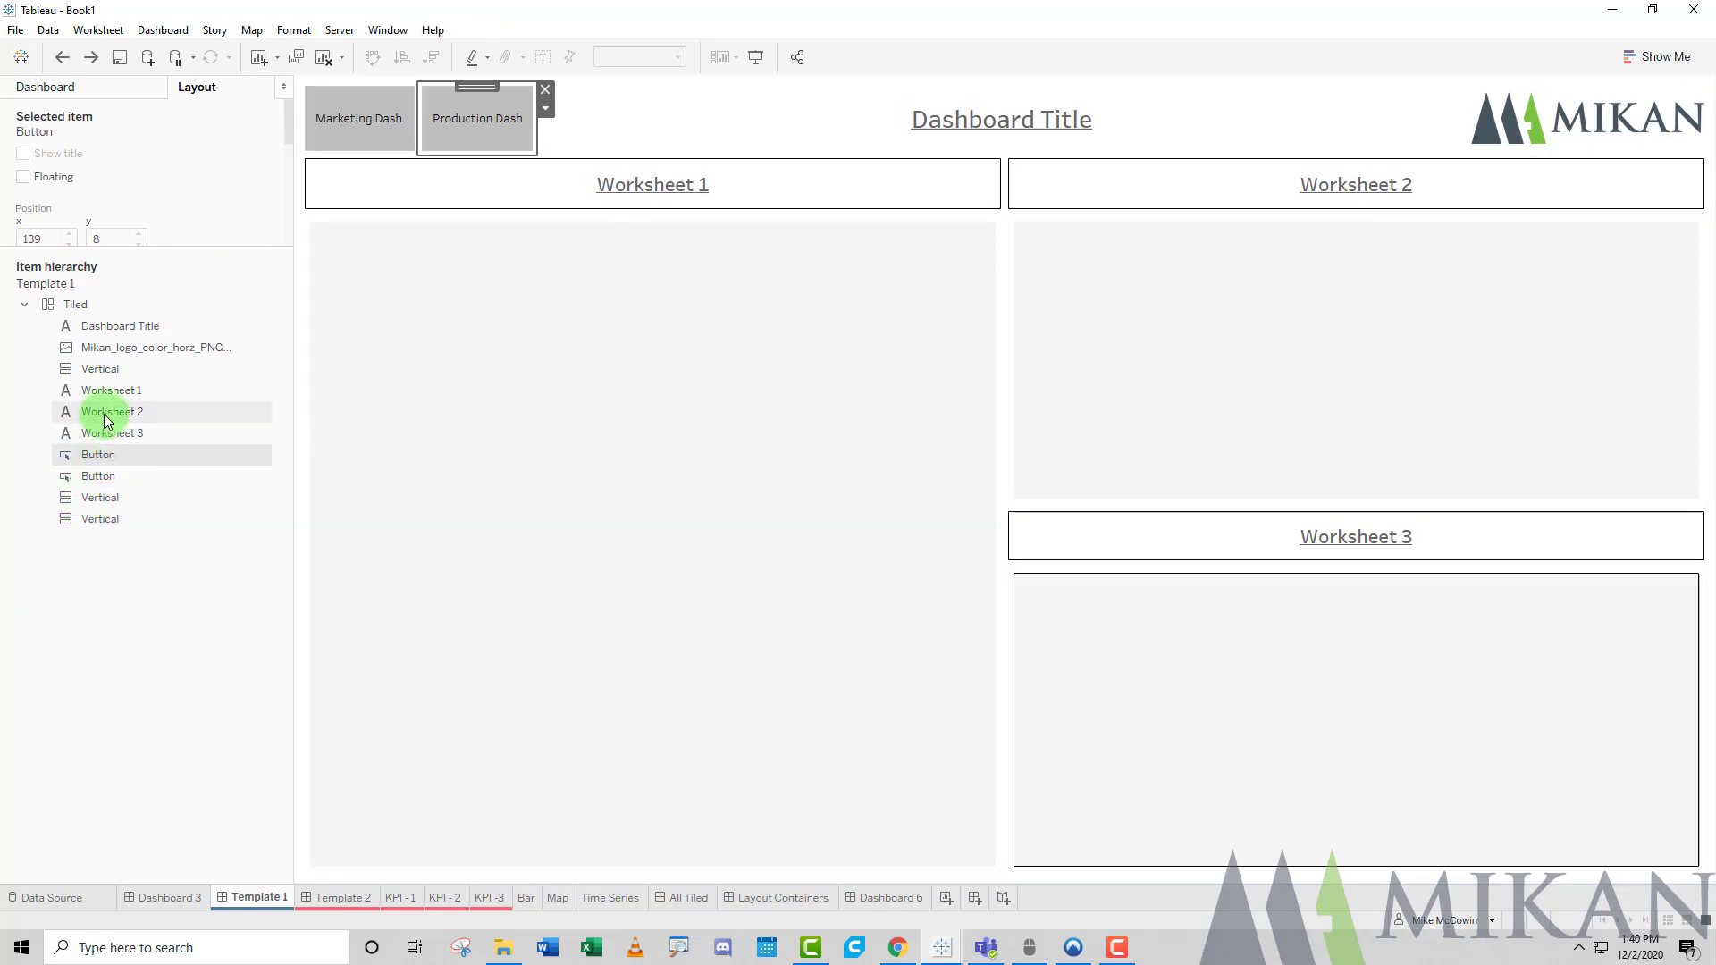
{"action": "left_click", "coordinate": [105, 415]}
{"action": "left_click", "coordinate": [104, 391]}
{"action": "left_click", "coordinate": [104, 369]}
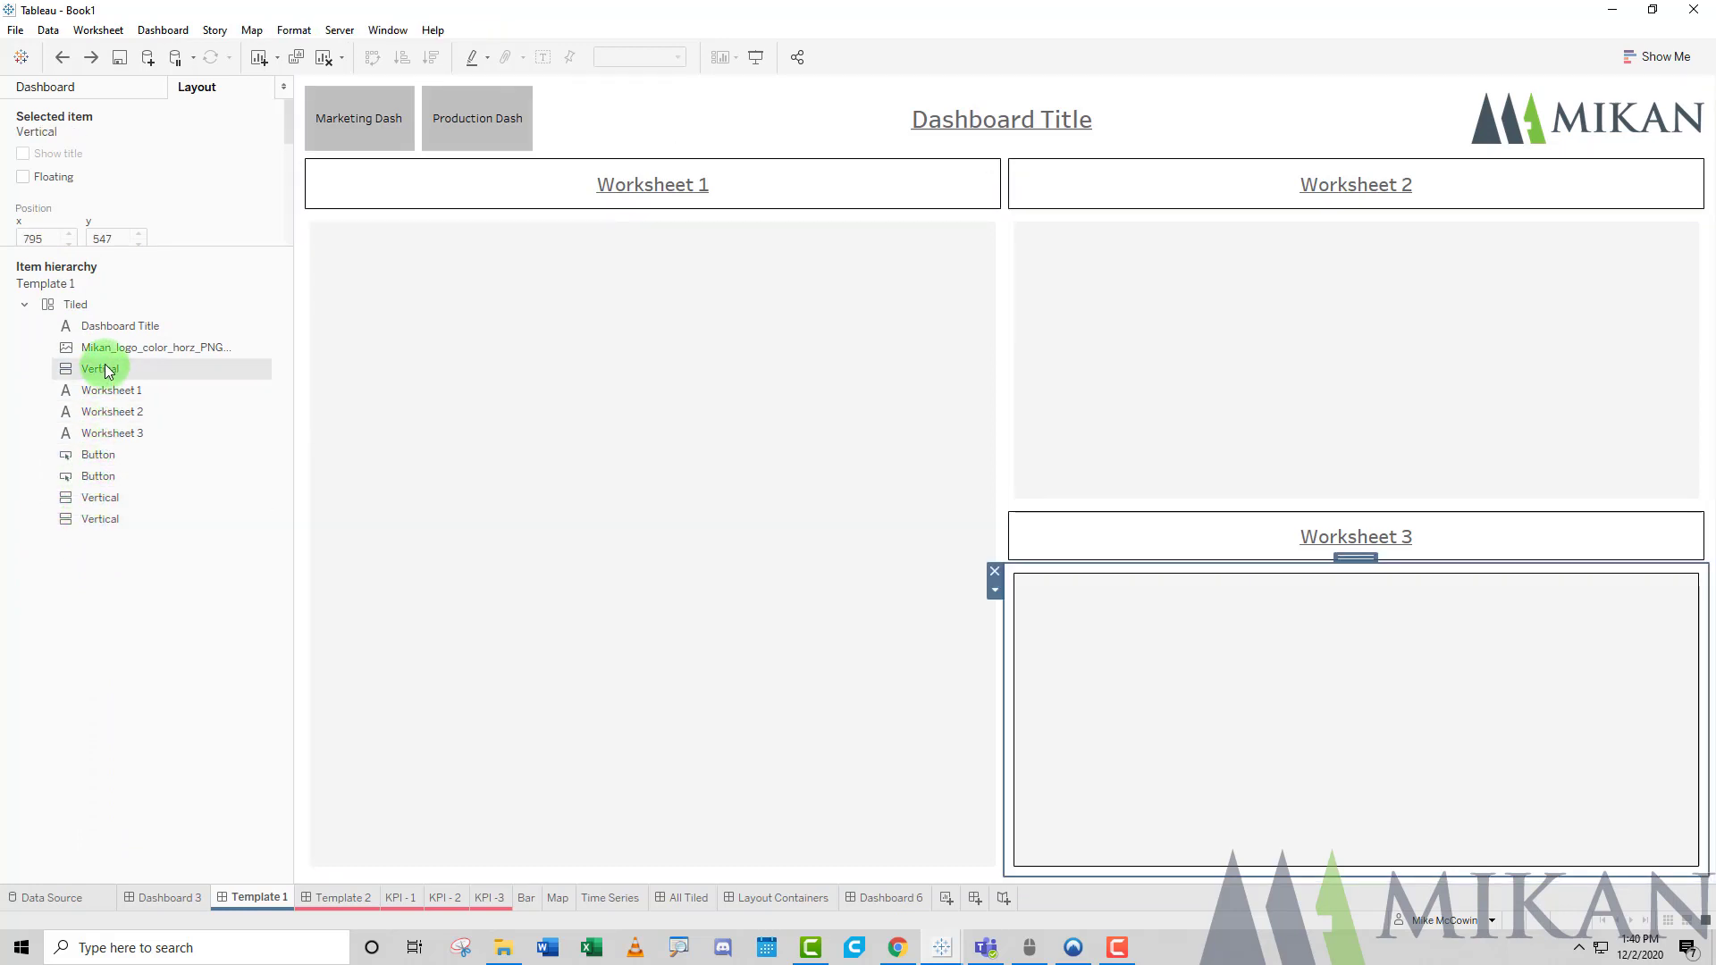
{"action": "left_click", "coordinate": [117, 349]}
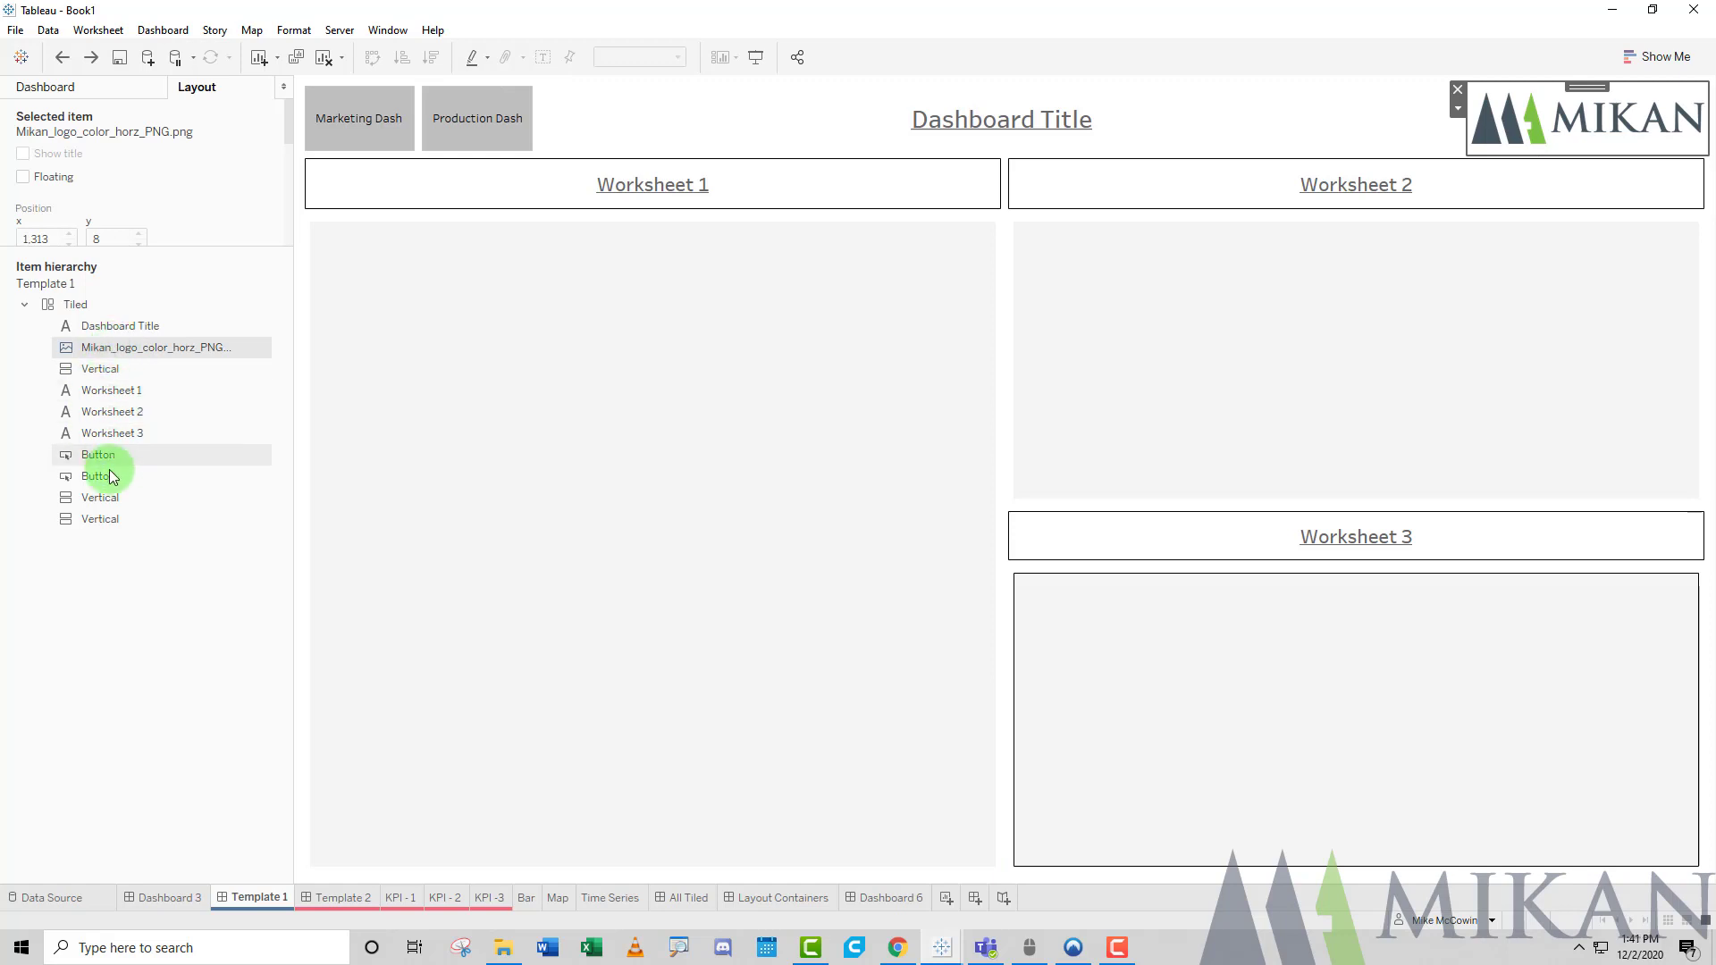
{"action": "left_click", "coordinate": [104, 497]}
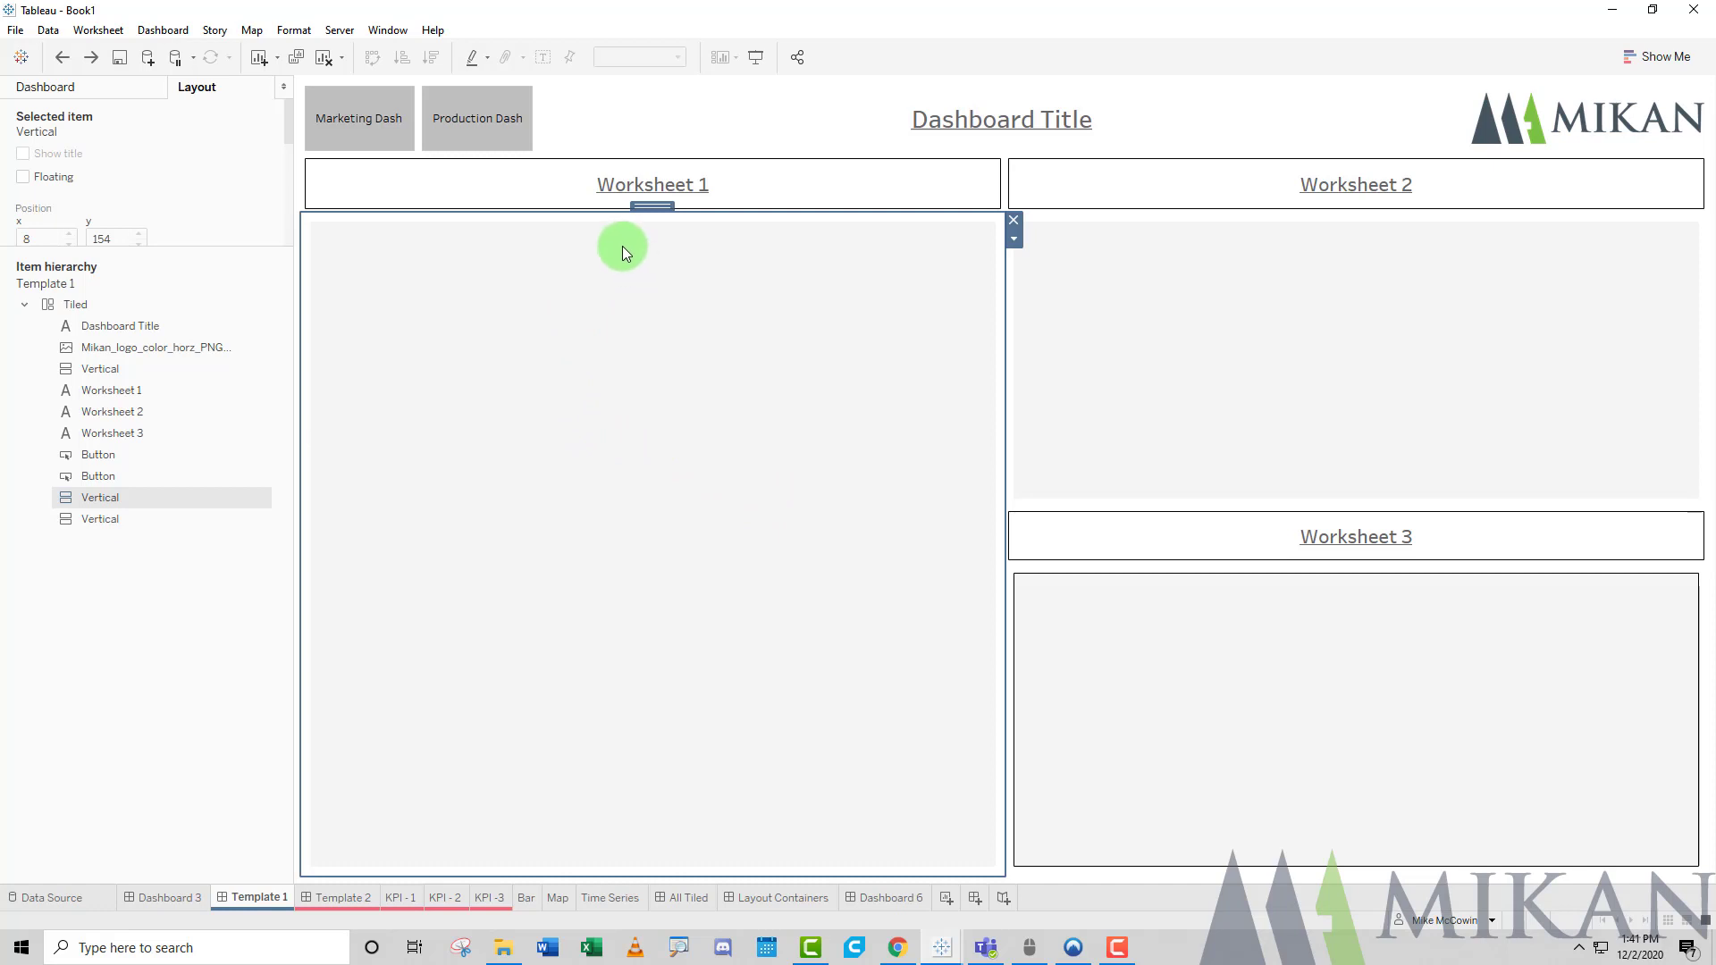
Compare the Worksheet 1 title with the vertical container beneath it by selecting each in turn, ending on the title.
{"action": "left_click", "coordinate": [655, 184]}
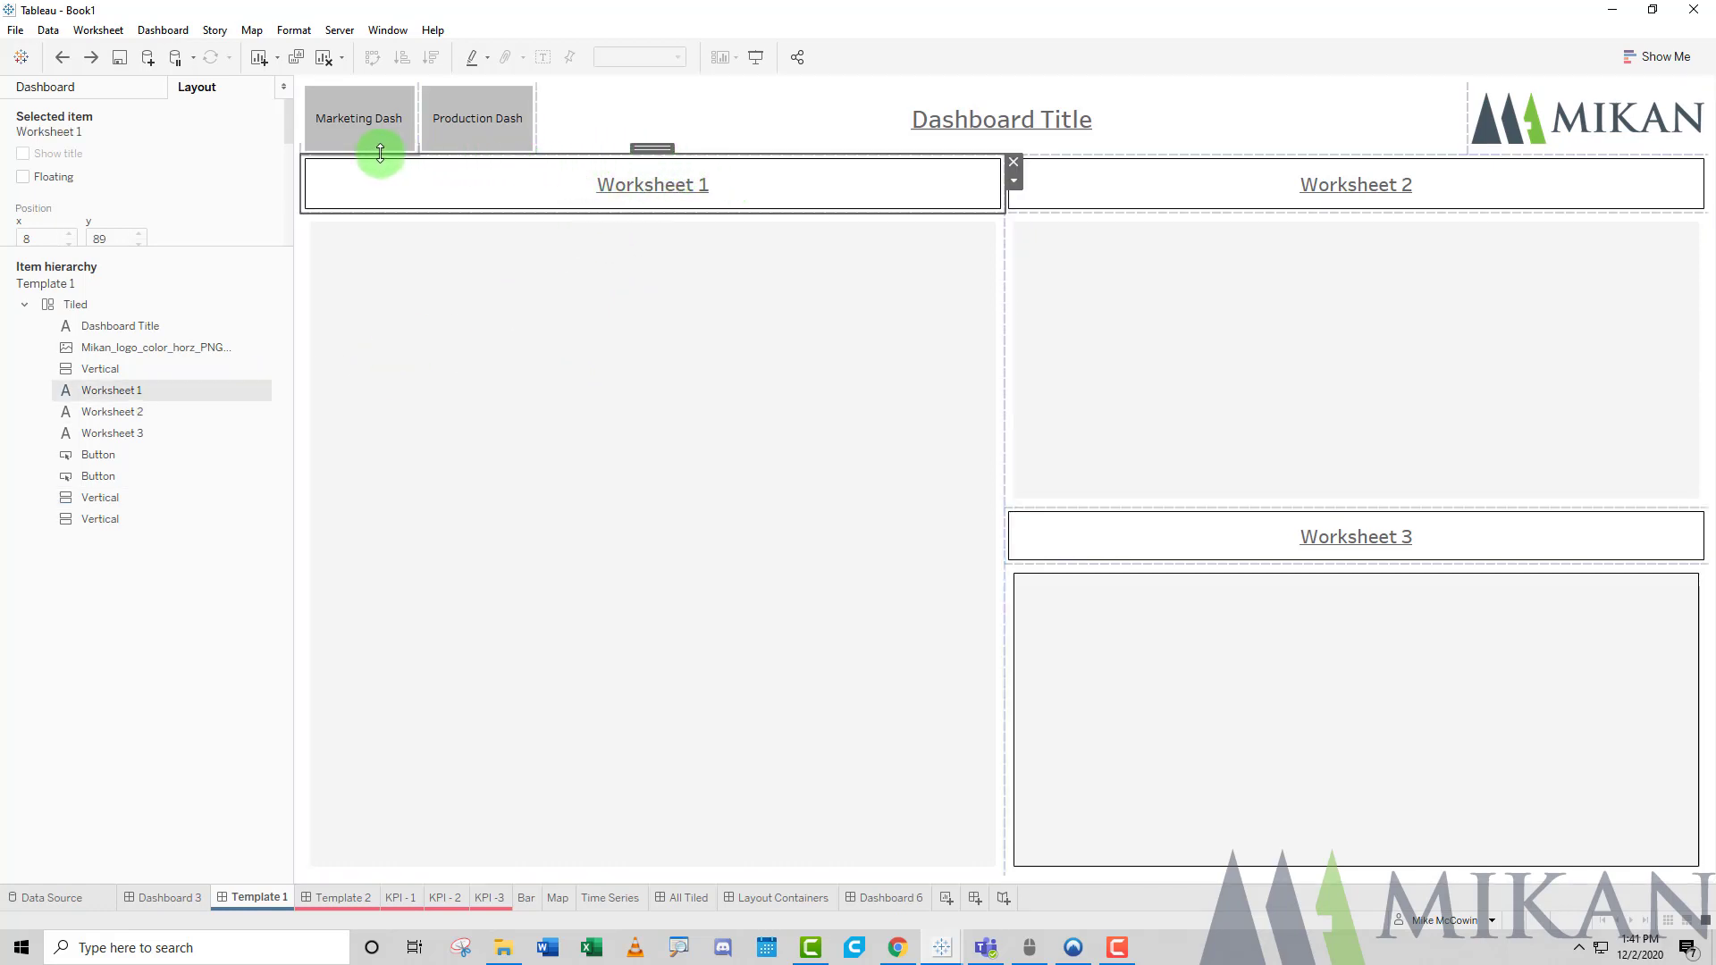
{"action": "left_click", "coordinate": [438, 313]}
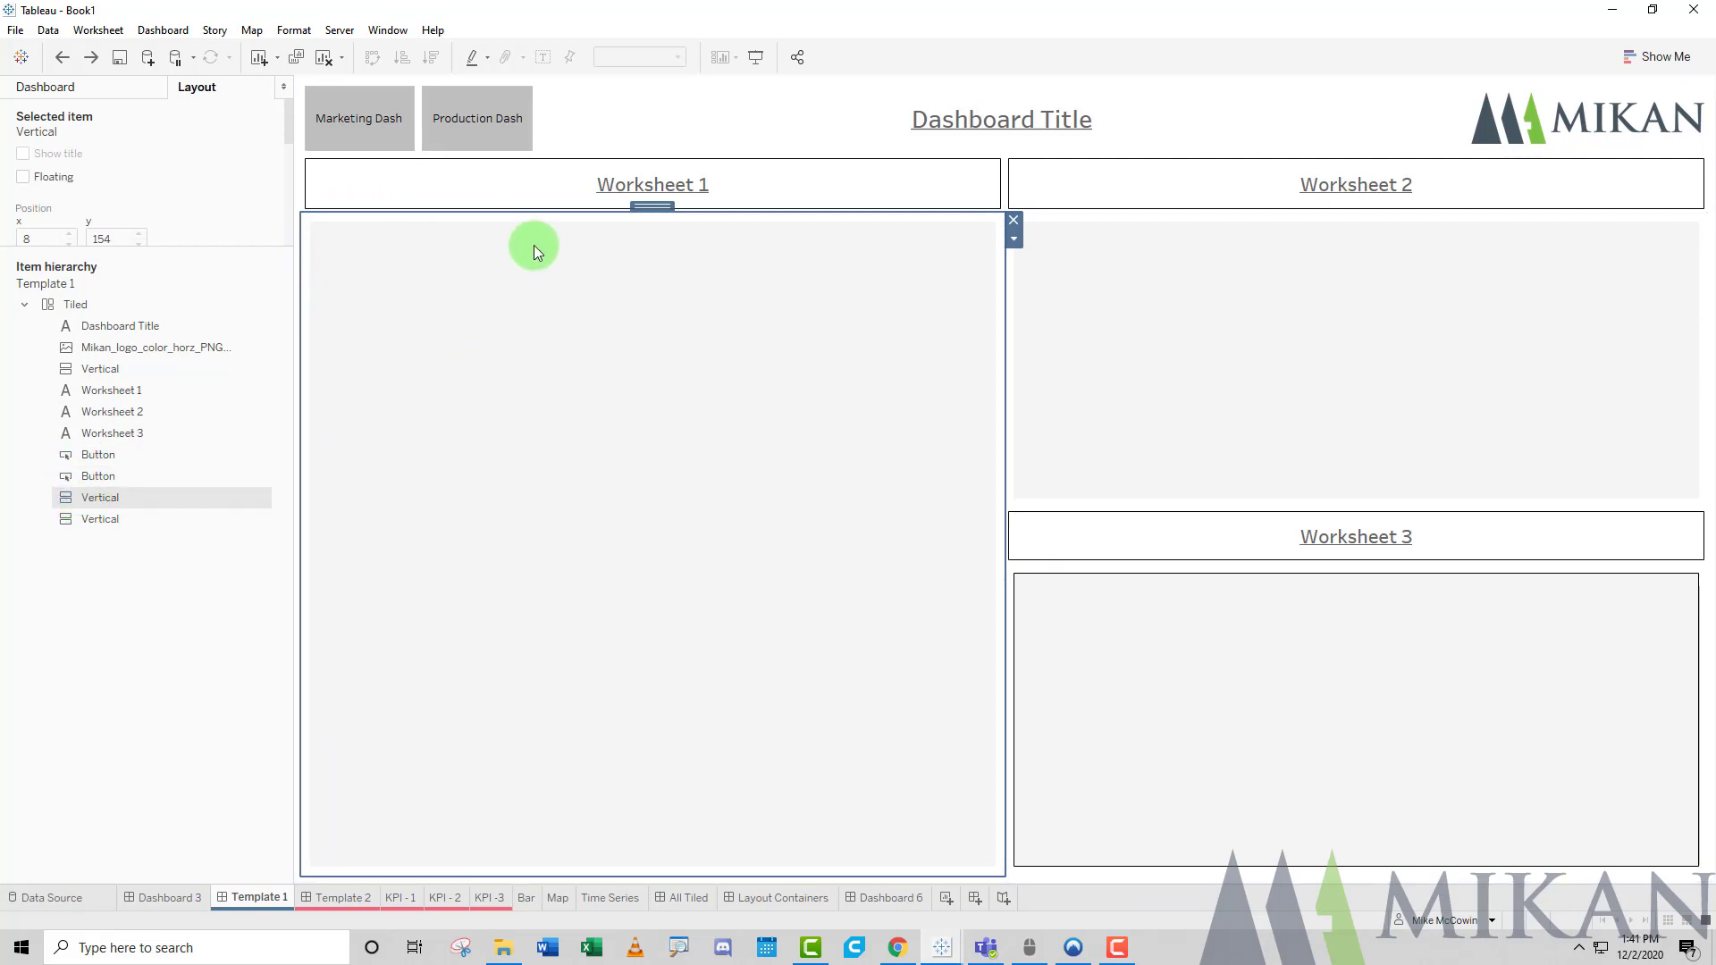
{"action": "left_click", "coordinate": [539, 186]}
{"action": "left_click", "coordinate": [597, 239]}
{"action": "left_click", "coordinate": [576, 189]}
{"action": "left_click", "coordinate": [624, 249]}
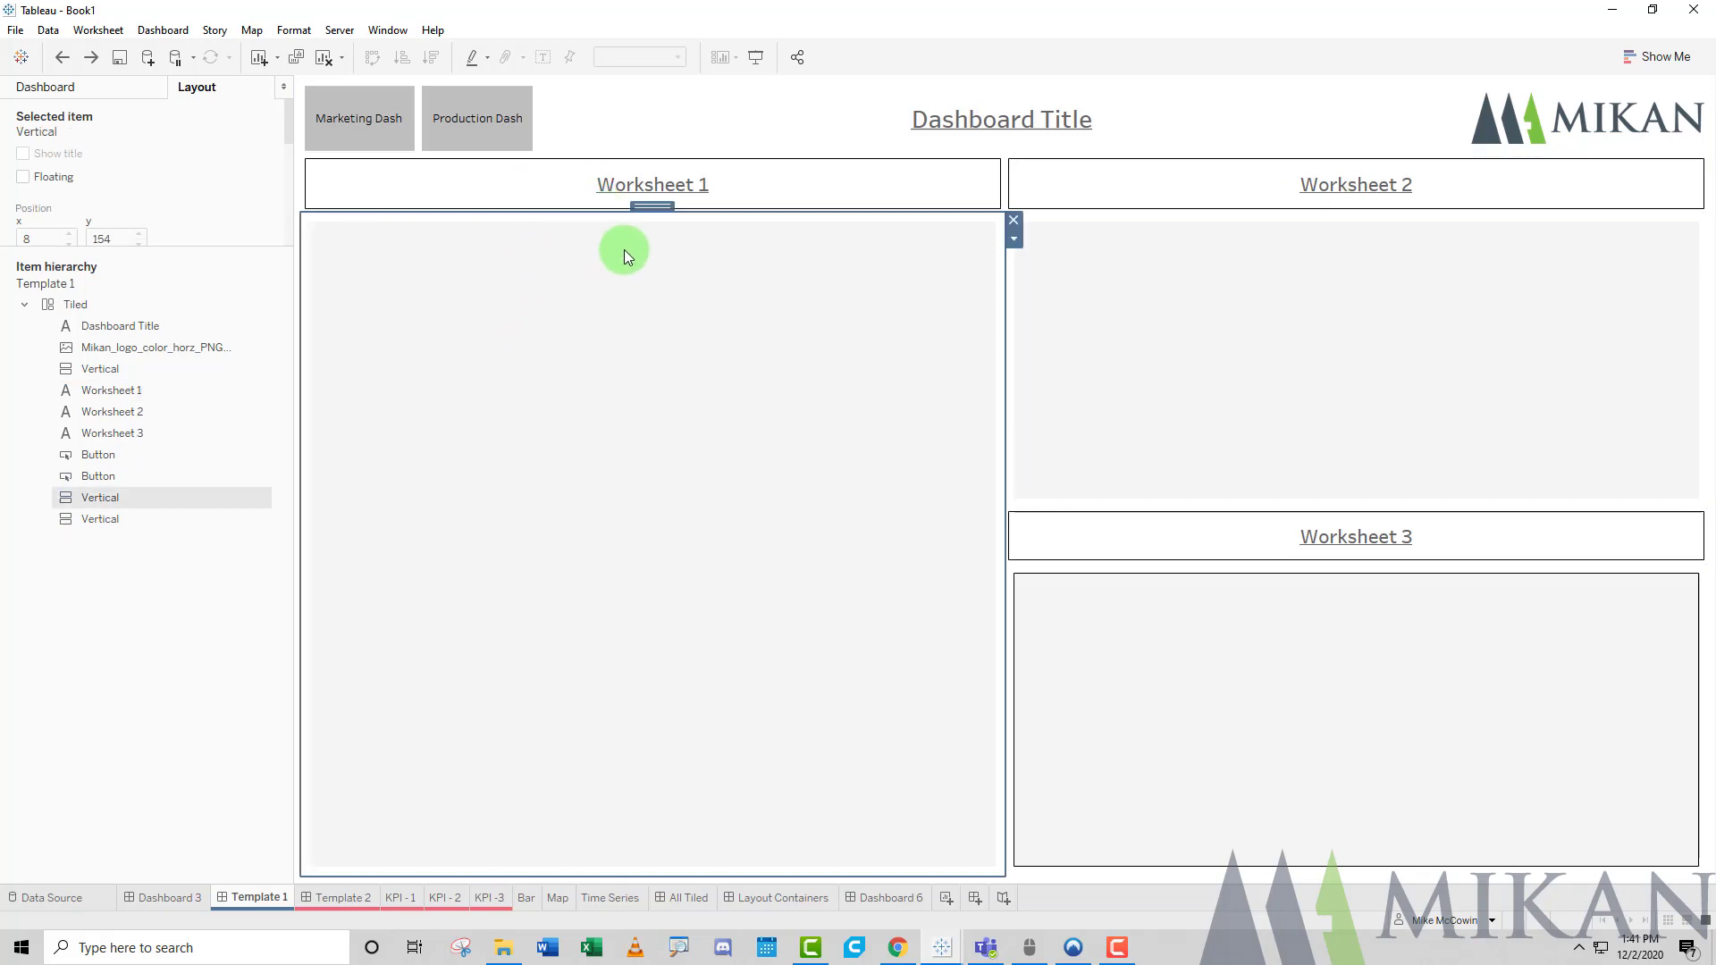
{"action": "left_click", "coordinate": [565, 182]}
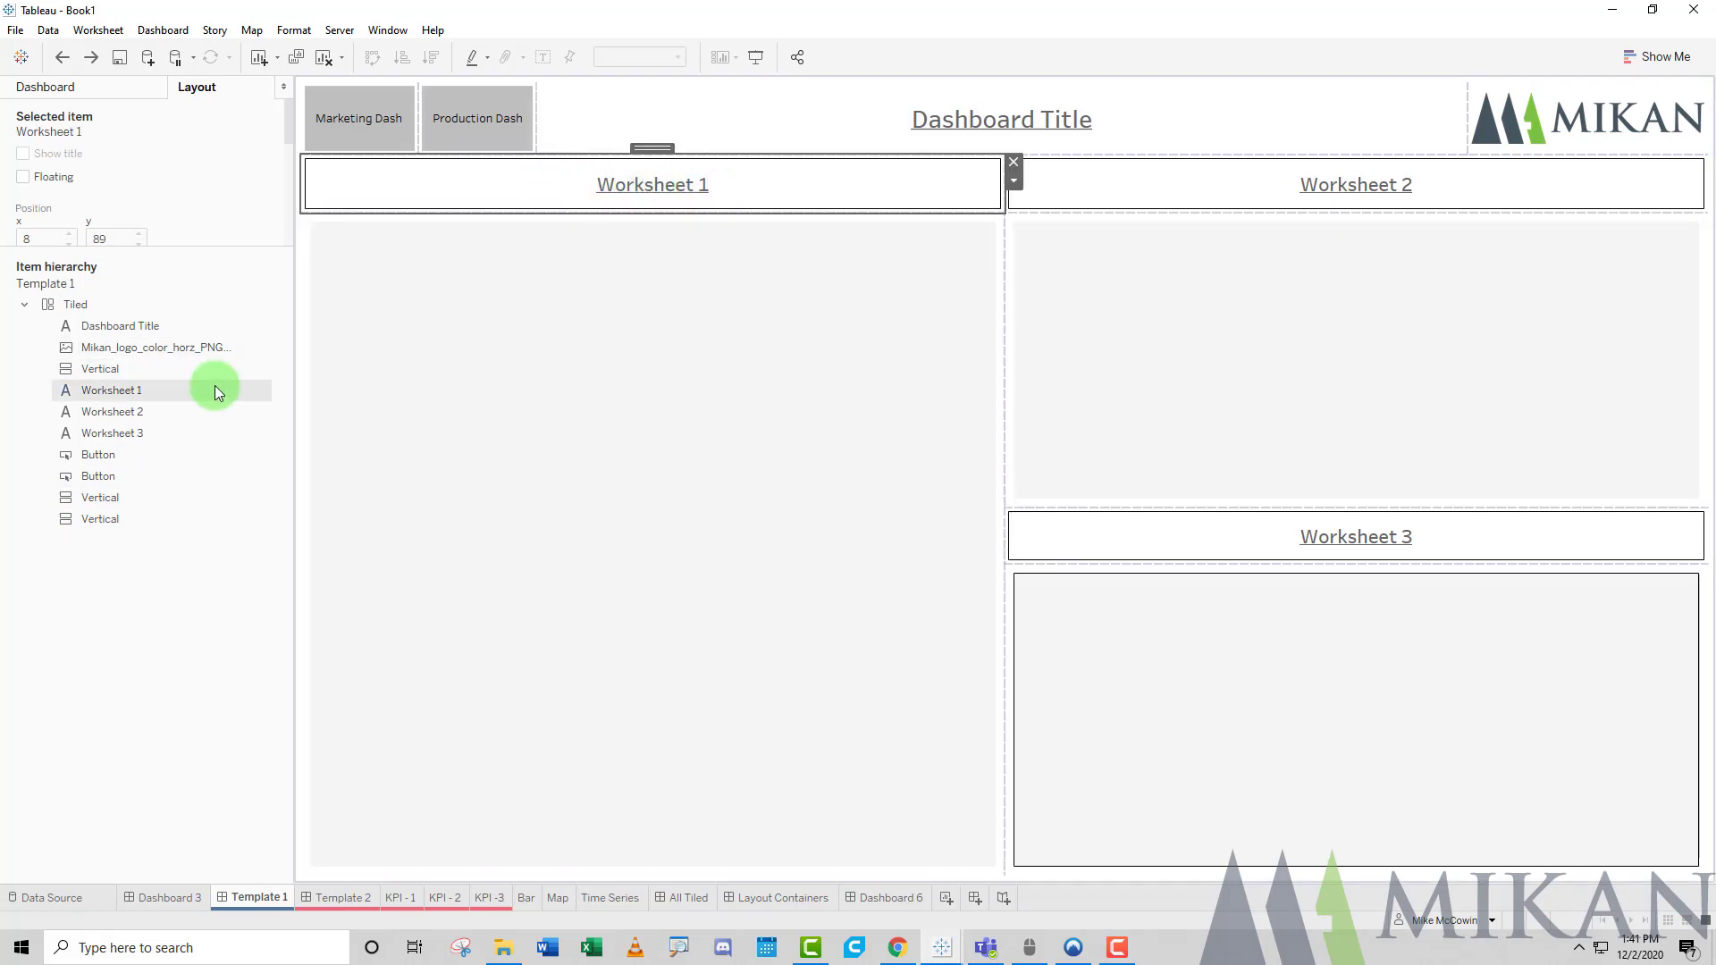
{"action": "mouse_move", "coordinate": [216, 384]}
{"action": "left_mouse_down"}
{"action": "mouse_move", "coordinate": [169, 386]}
{"action": "mouse_move", "coordinate": [185, 431]}
{"action": "mouse_move", "coordinate": [136, 501]}
{"action": "left_mouse_up"}
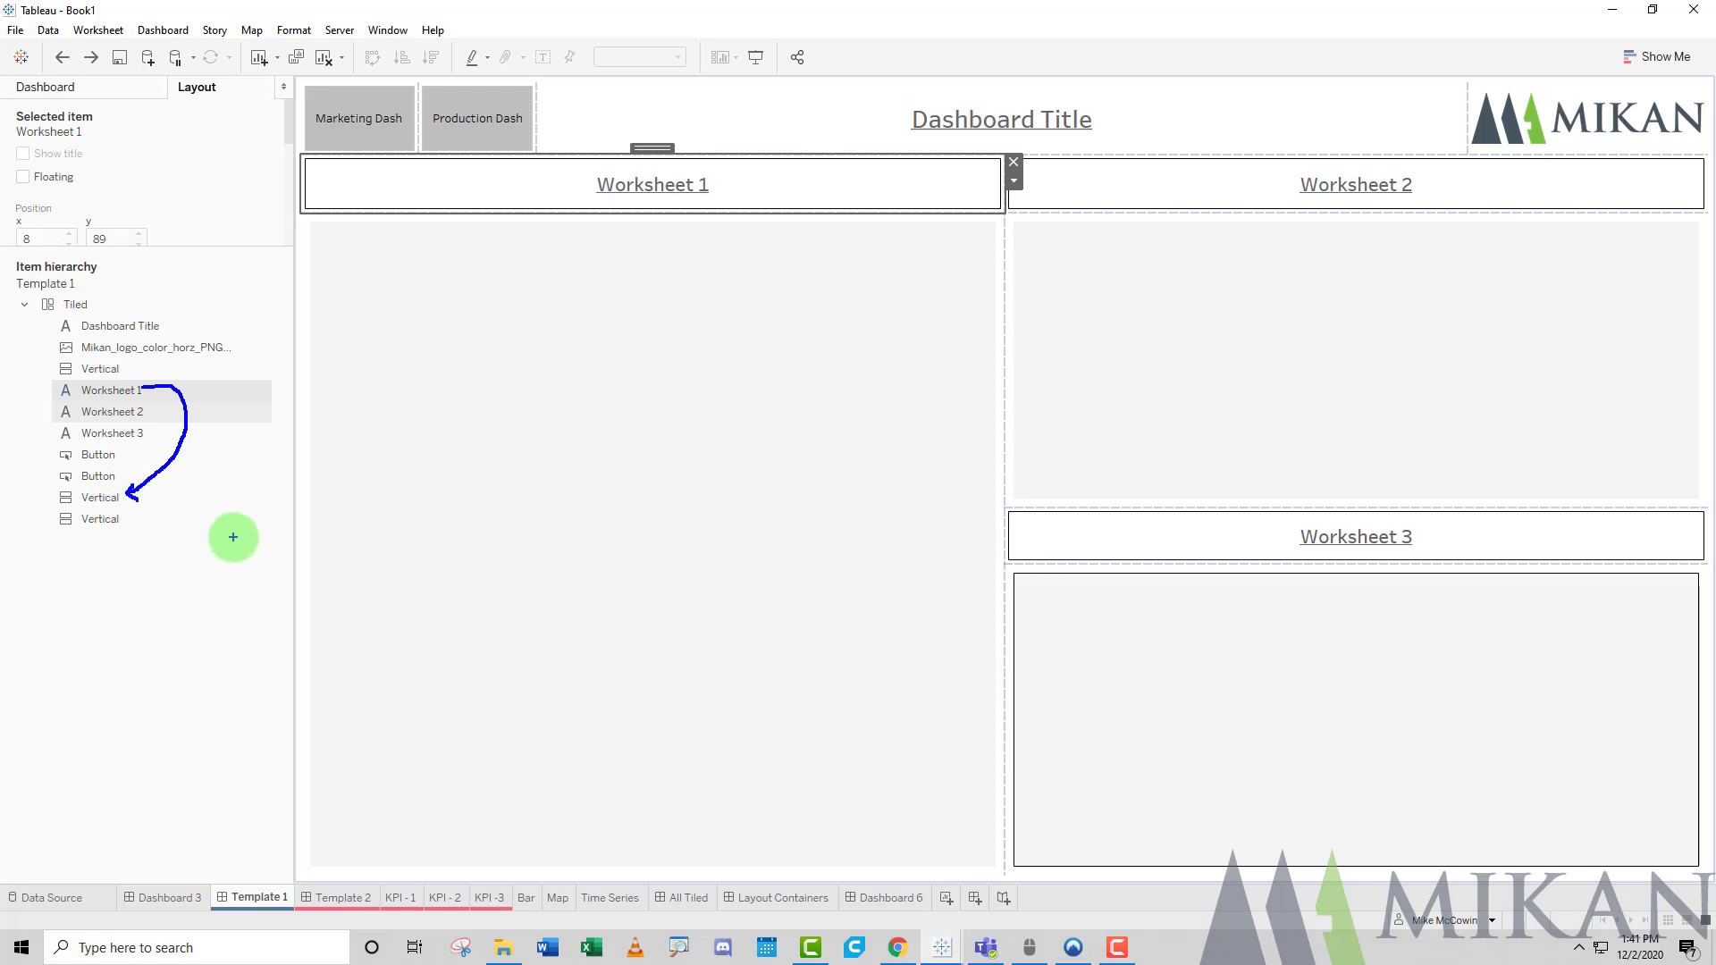
{"action": "key", "text": "Escape"}
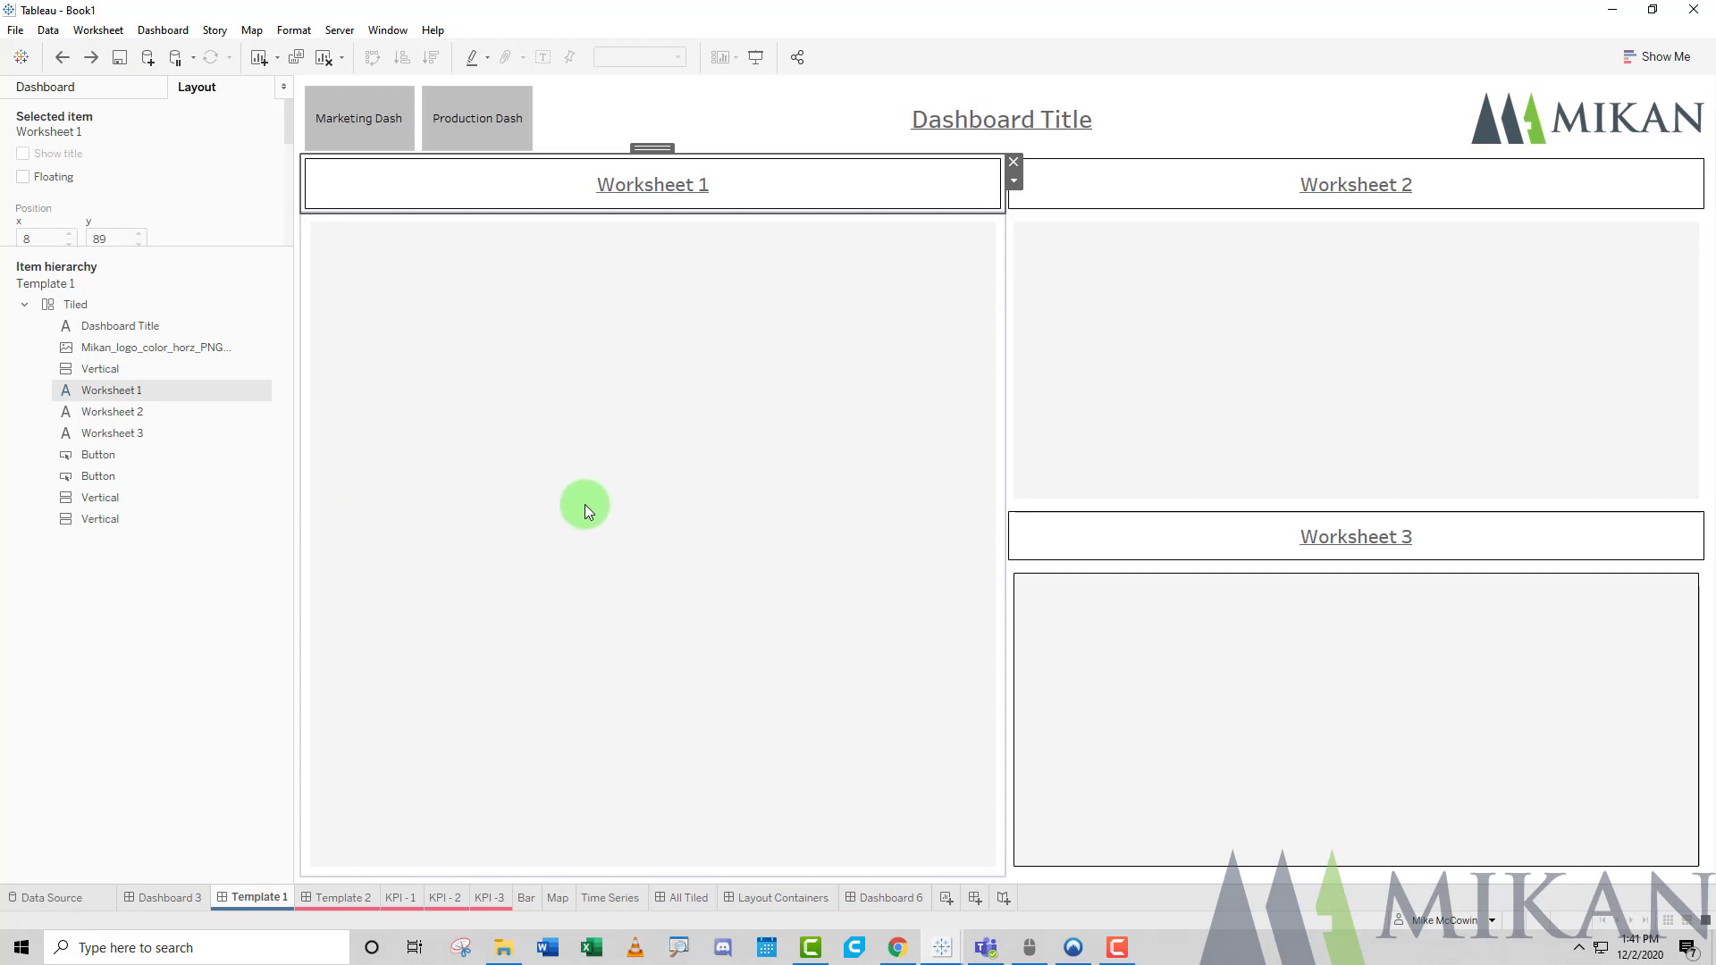
{"action": "left_click", "coordinate": [206, 651]}
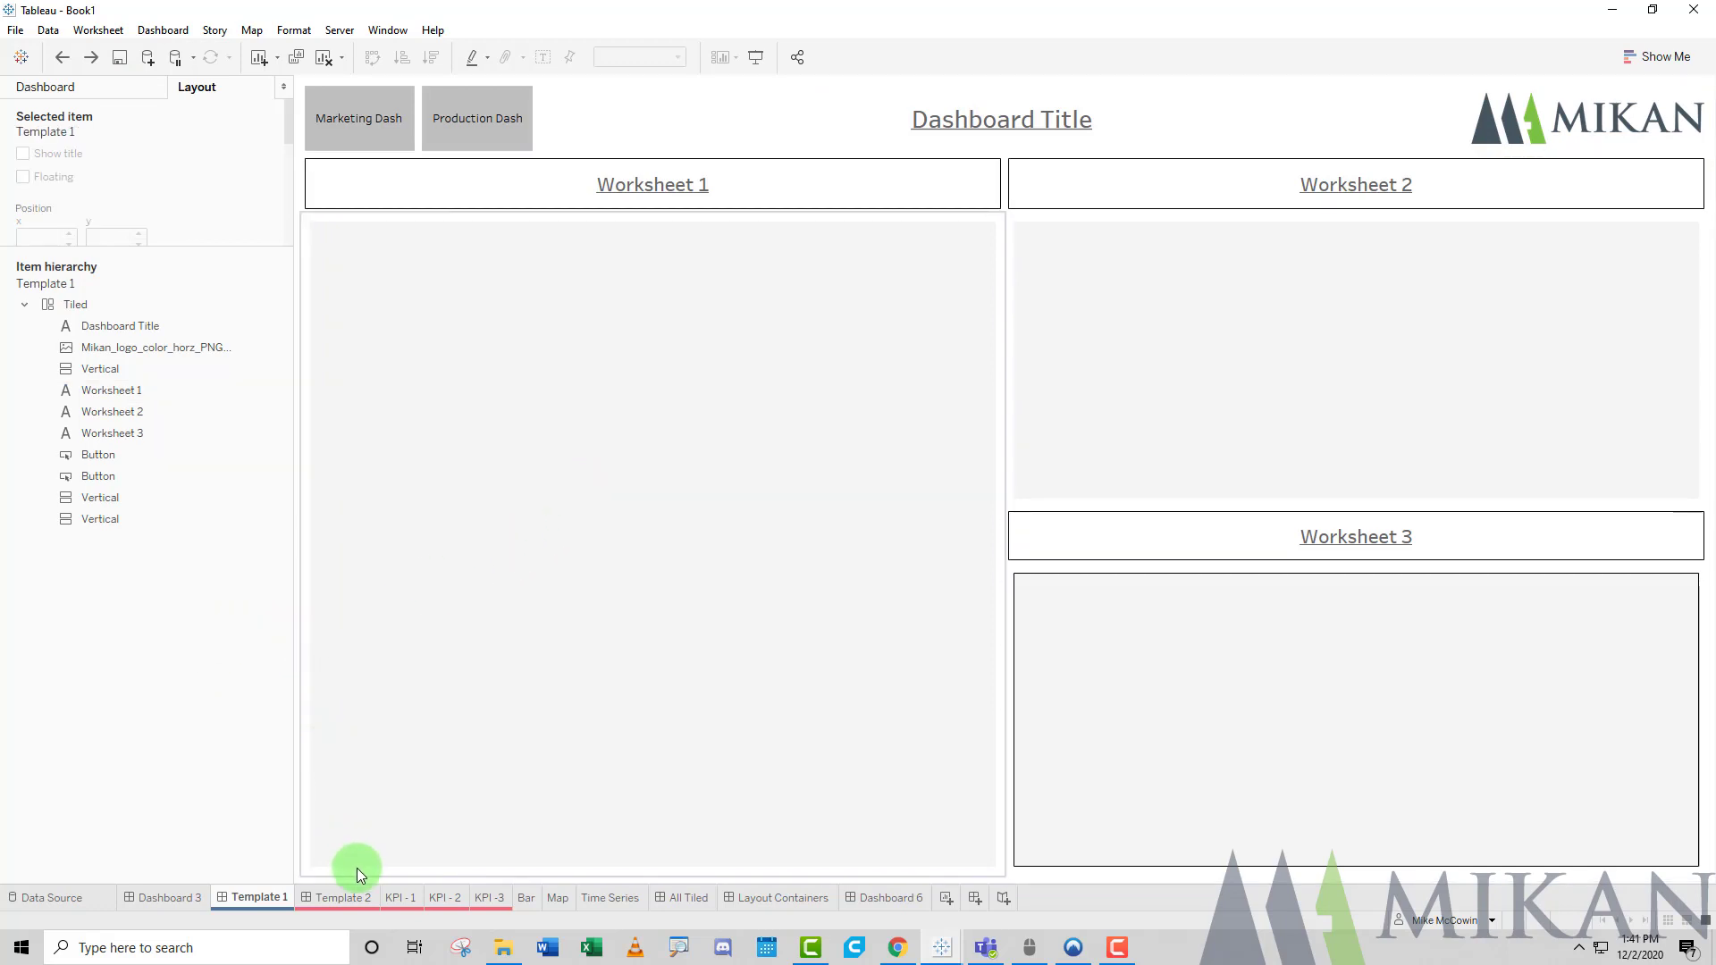
Open the Template 2 dashboard, expand its Vertical container and examine the Title Bar container, its contents and the blank below it.
{"action": "left_click", "coordinate": [347, 899]}
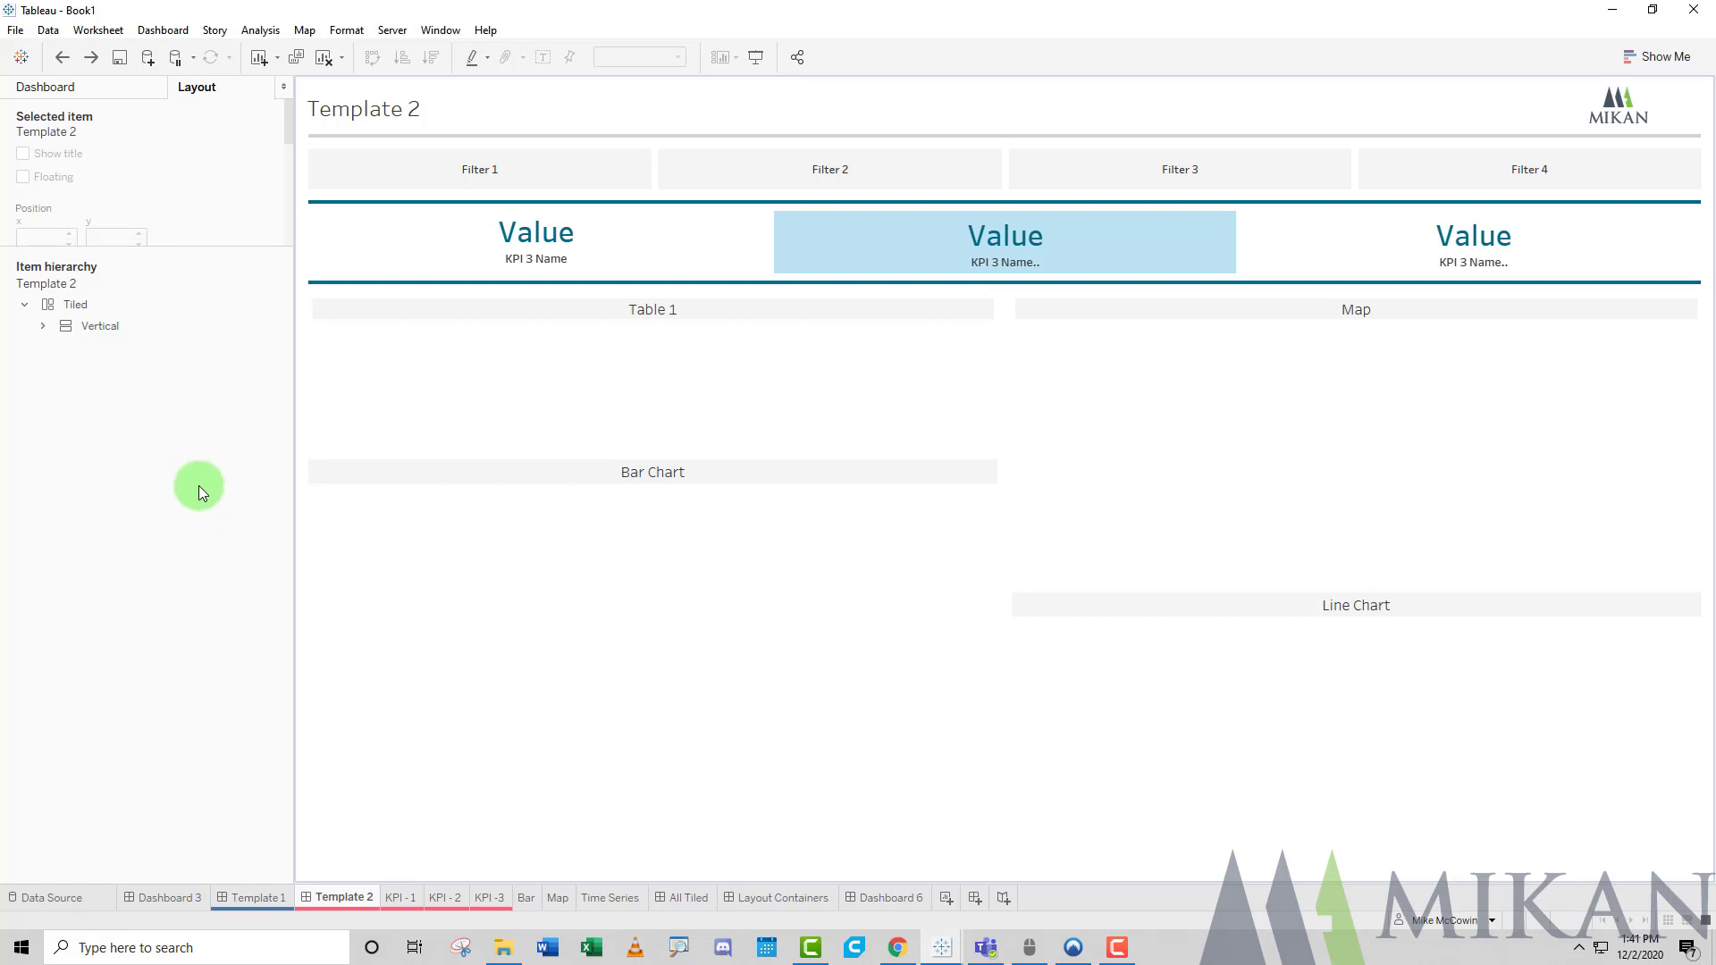
{"action": "left_click", "coordinate": [43, 326]}
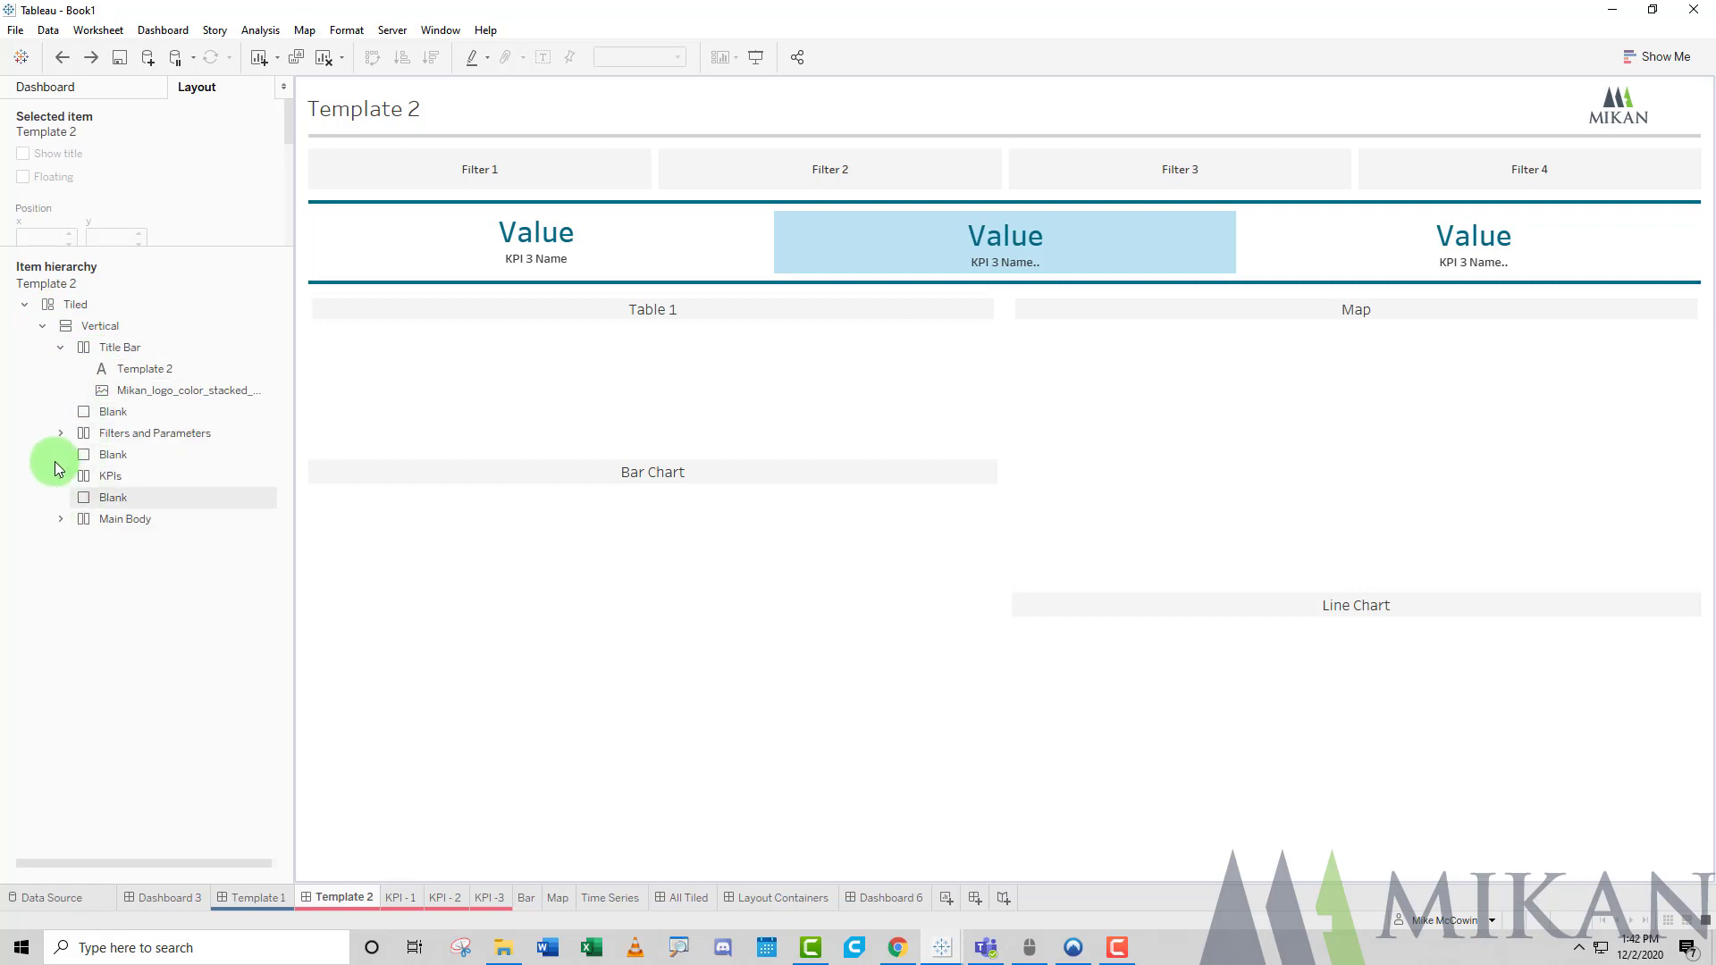
{"action": "left_click", "coordinate": [115, 347]}
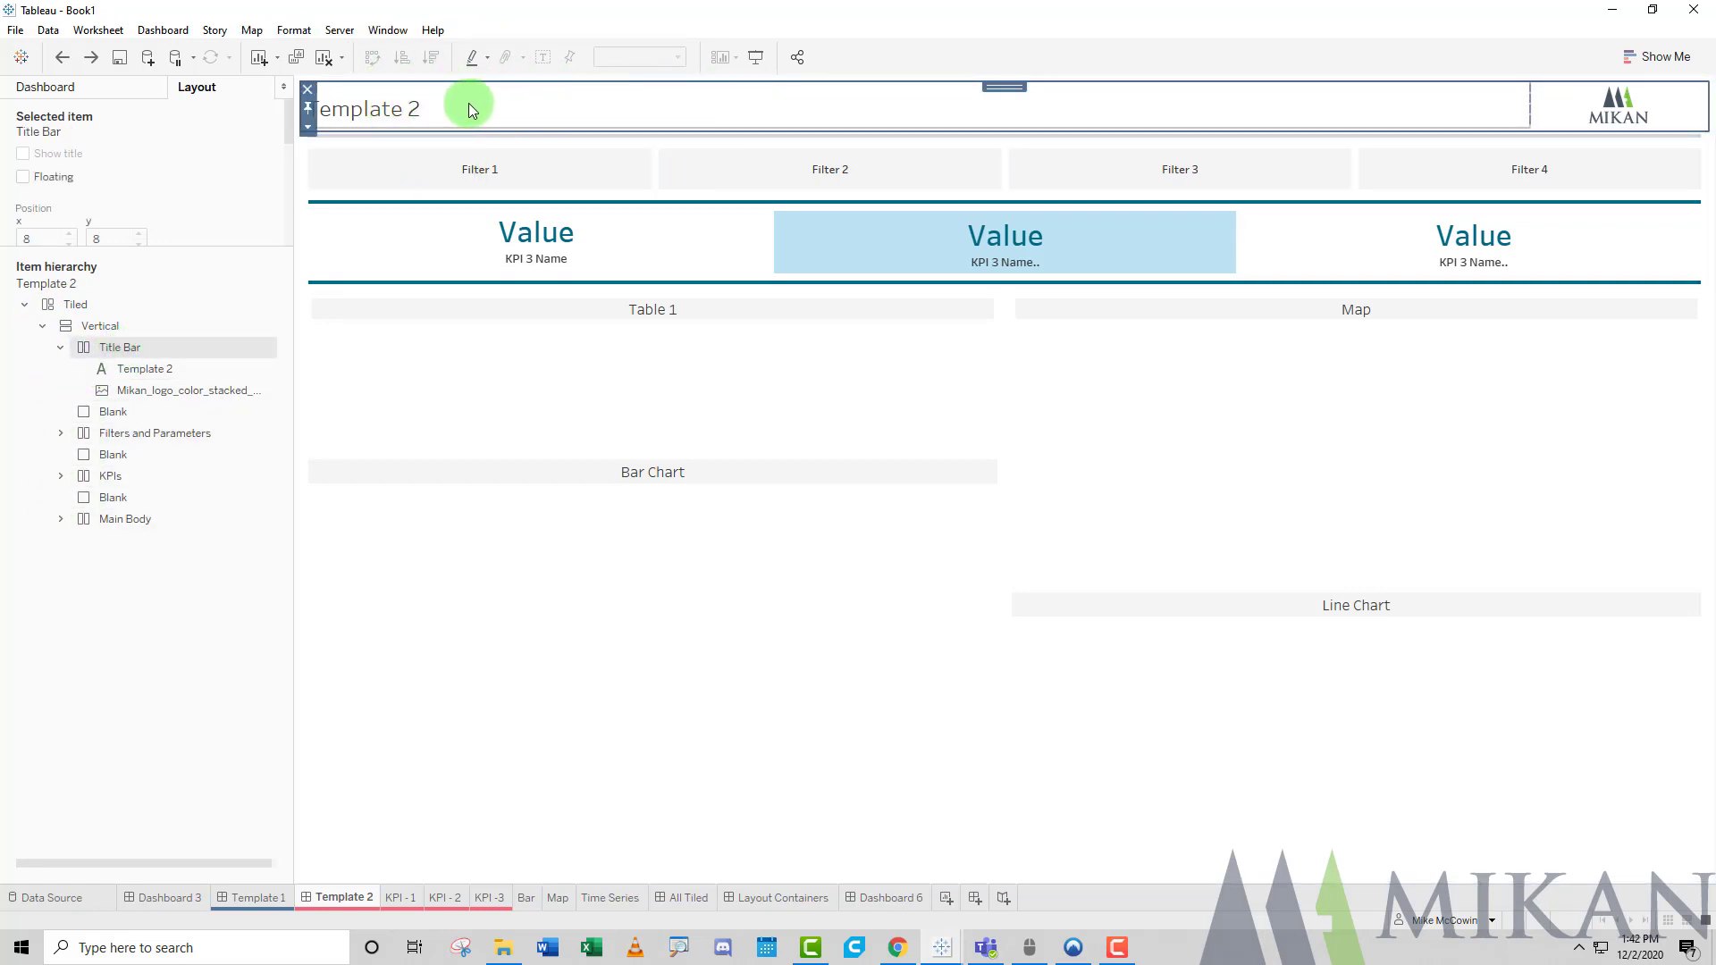
{"action": "left_click", "coordinate": [60, 347]}
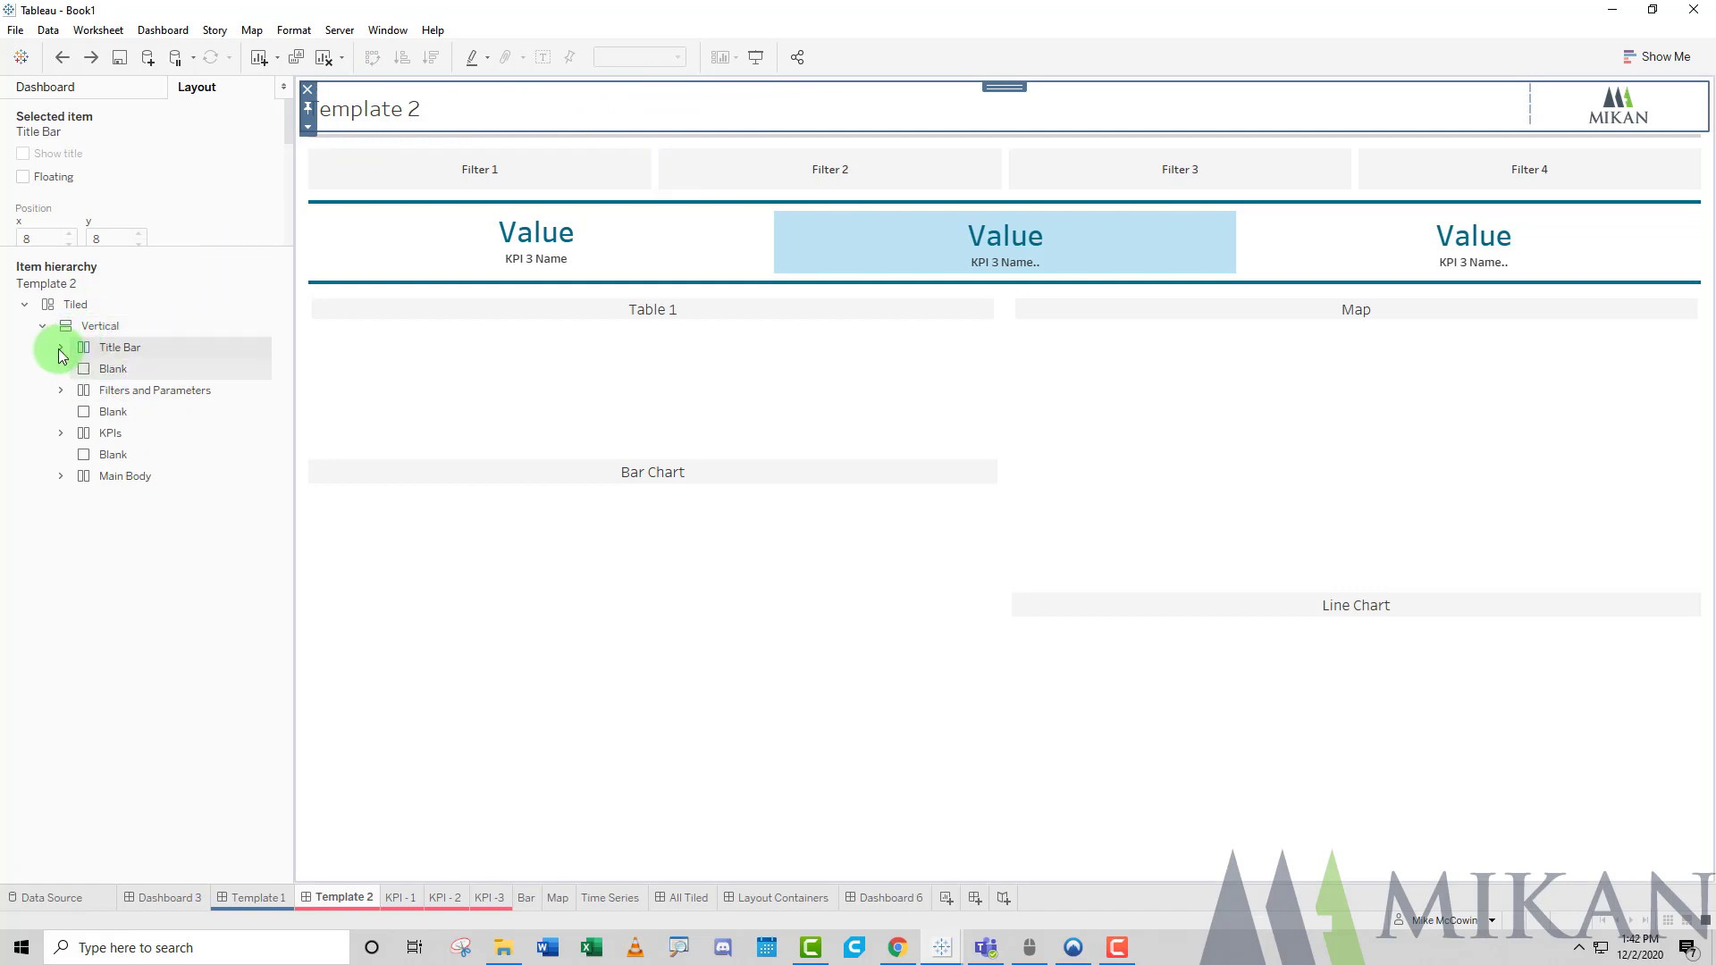
{"action": "left_click", "coordinate": [60, 353]}
{"action": "left_click", "coordinate": [146, 371]}
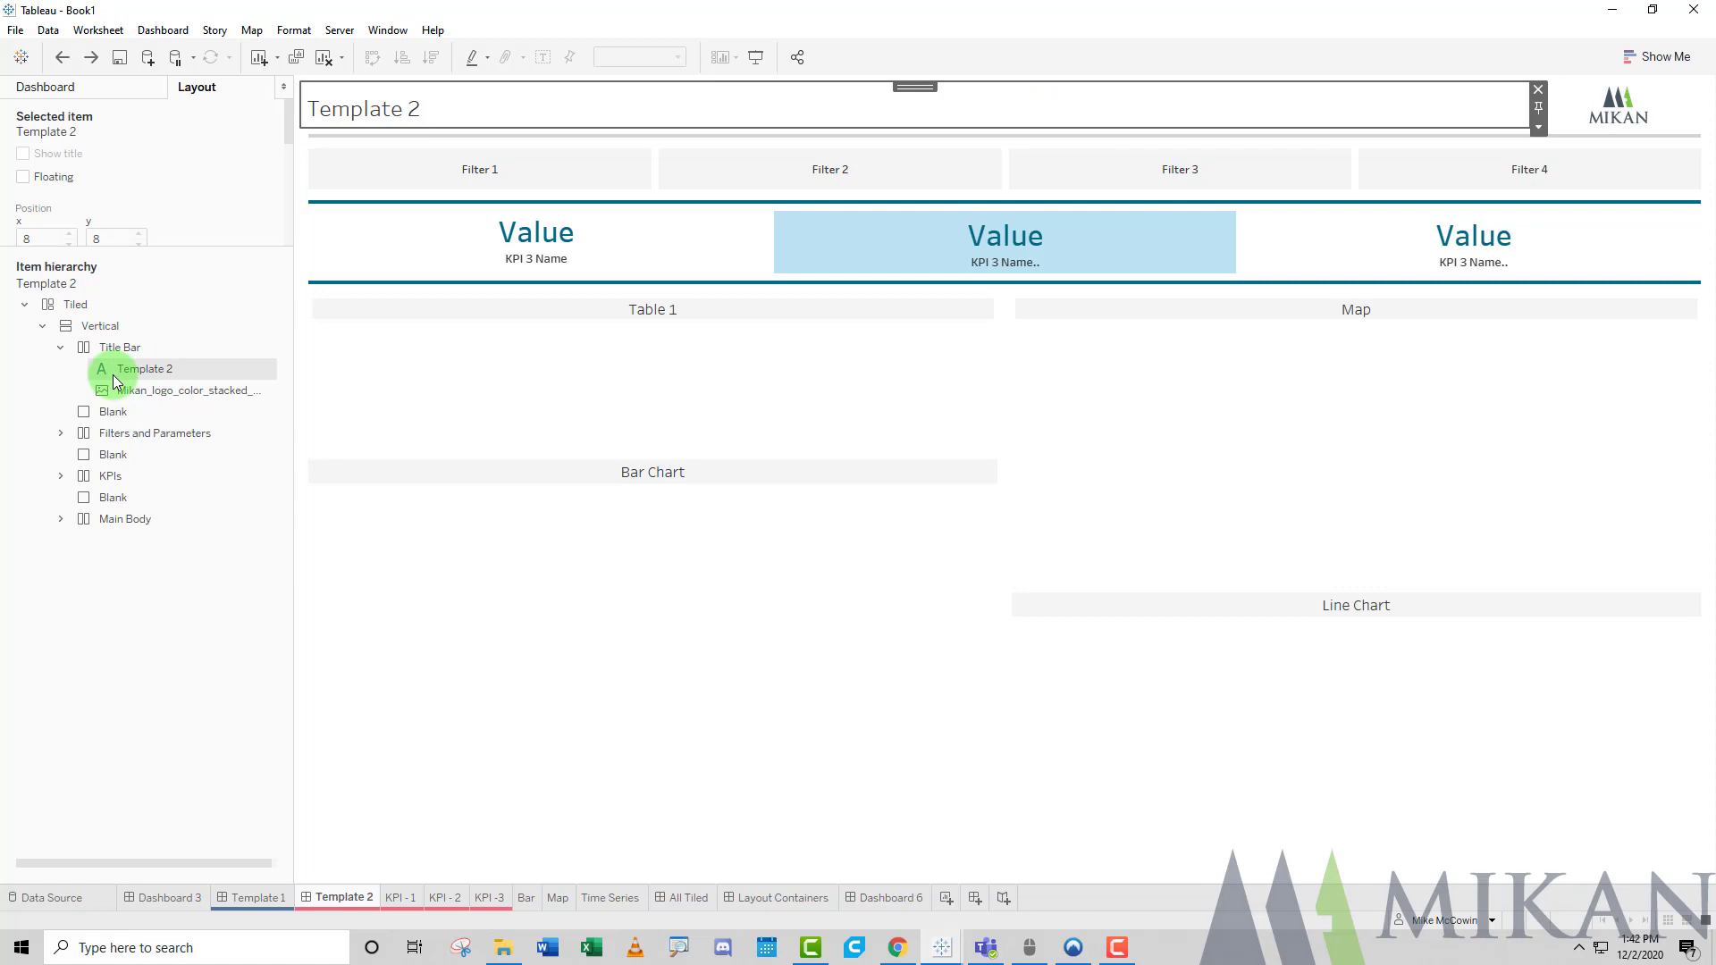
{"action": "left_click", "coordinate": [122, 393]}
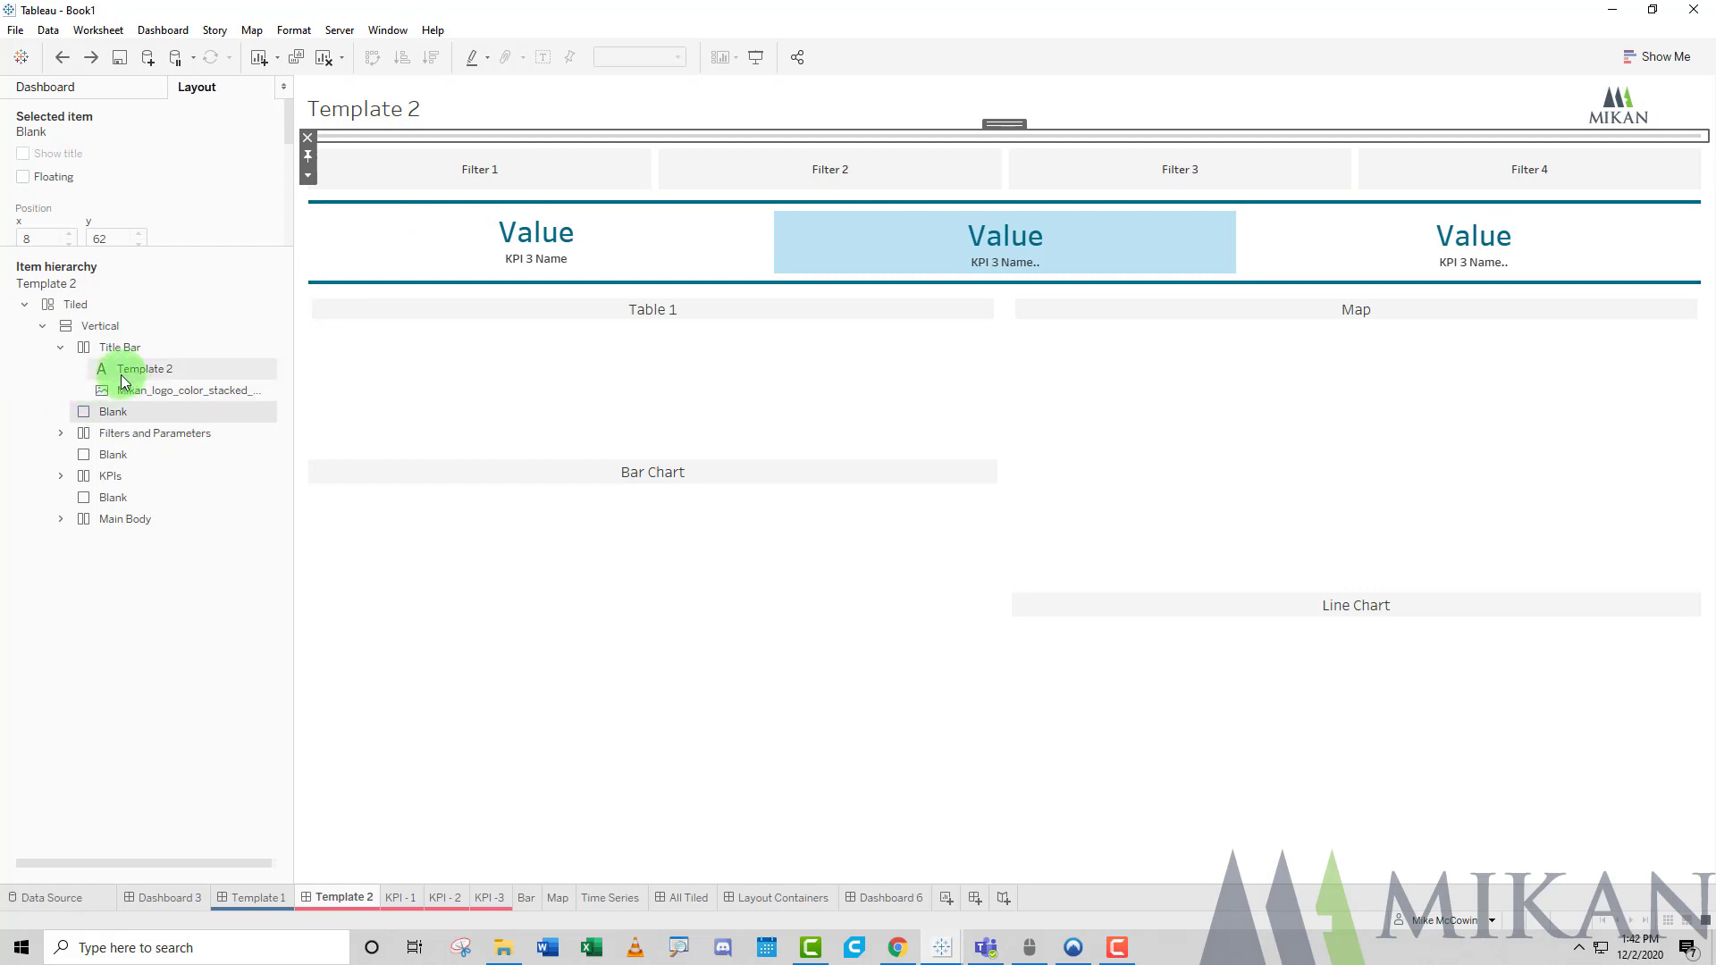
Examine Template 2's Filters and Parameters, KPIs and Main Body containers in the item hierarchy, leaving Main Body expanded.
{"action": "left_click", "coordinate": [159, 435]}
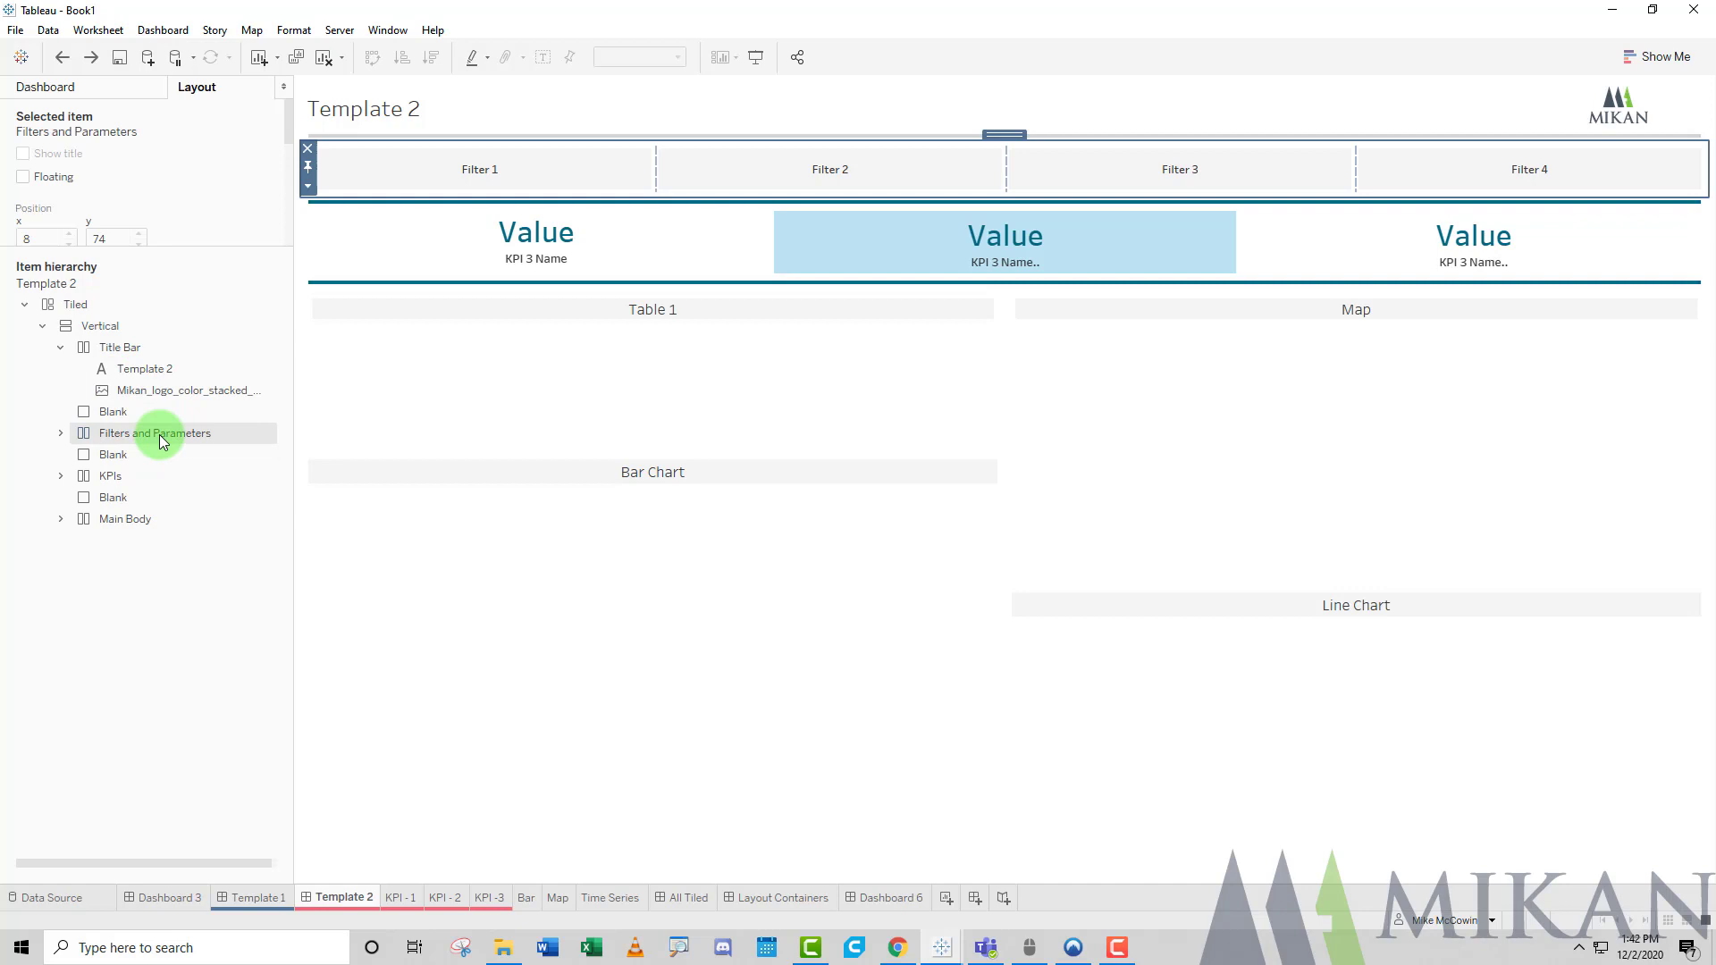
{"action": "left_click", "coordinate": [61, 433]}
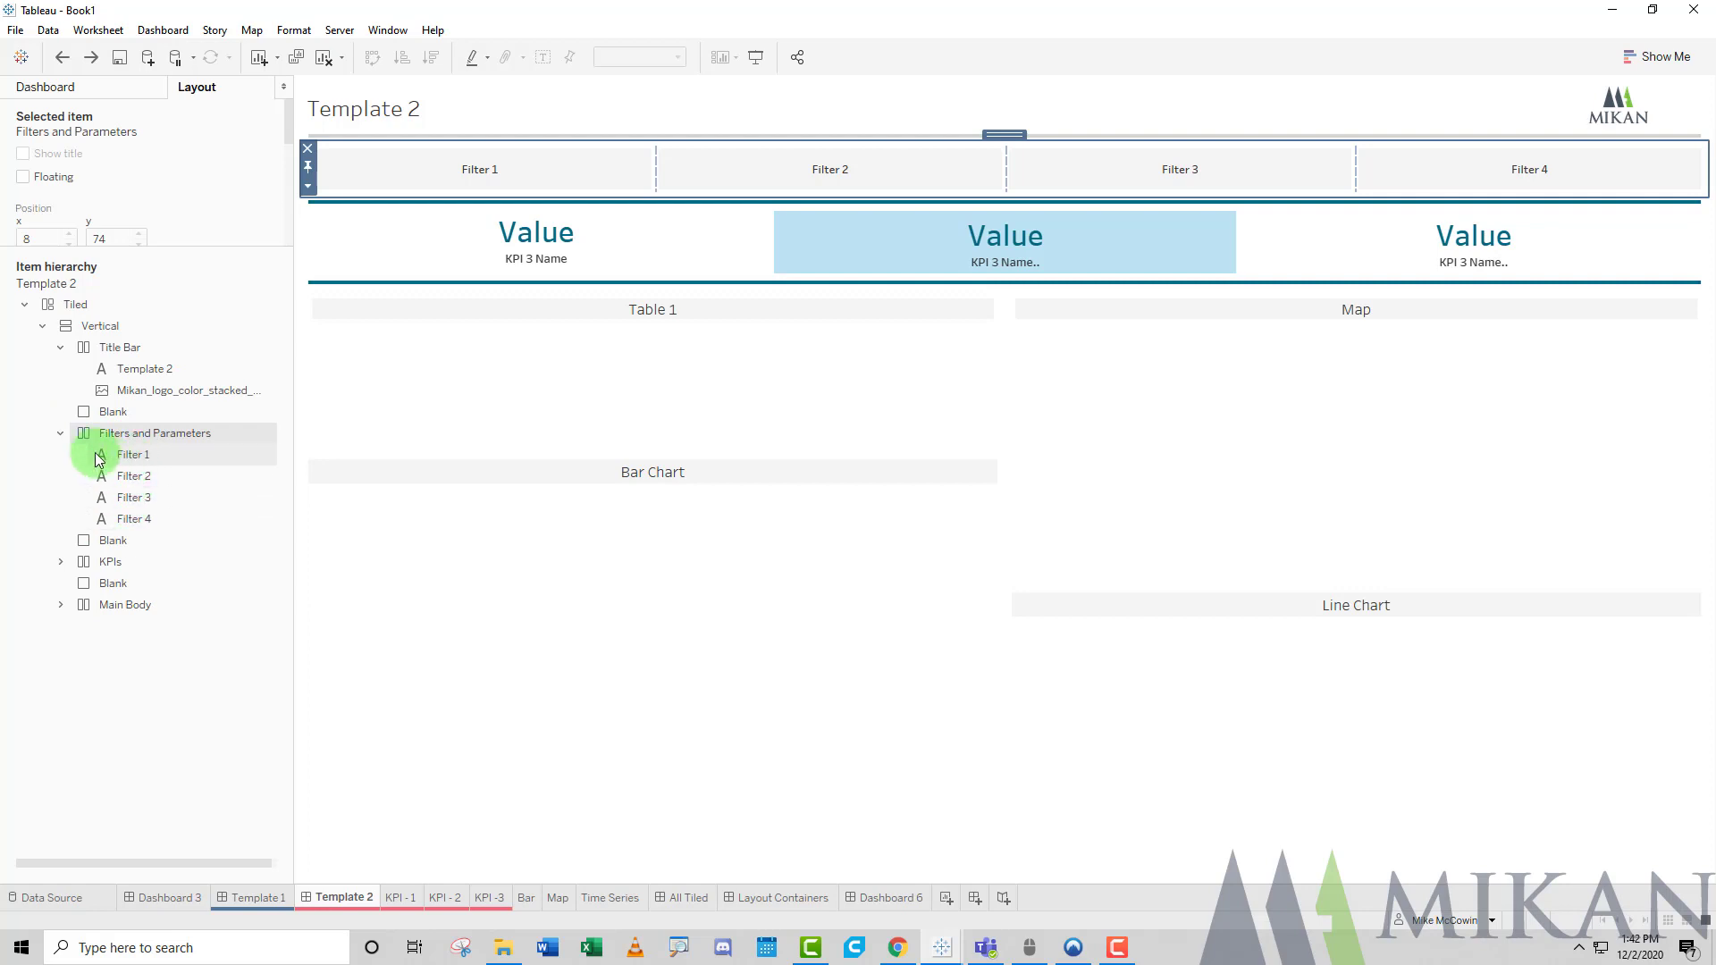
{"action": "left_click", "coordinate": [60, 432]}
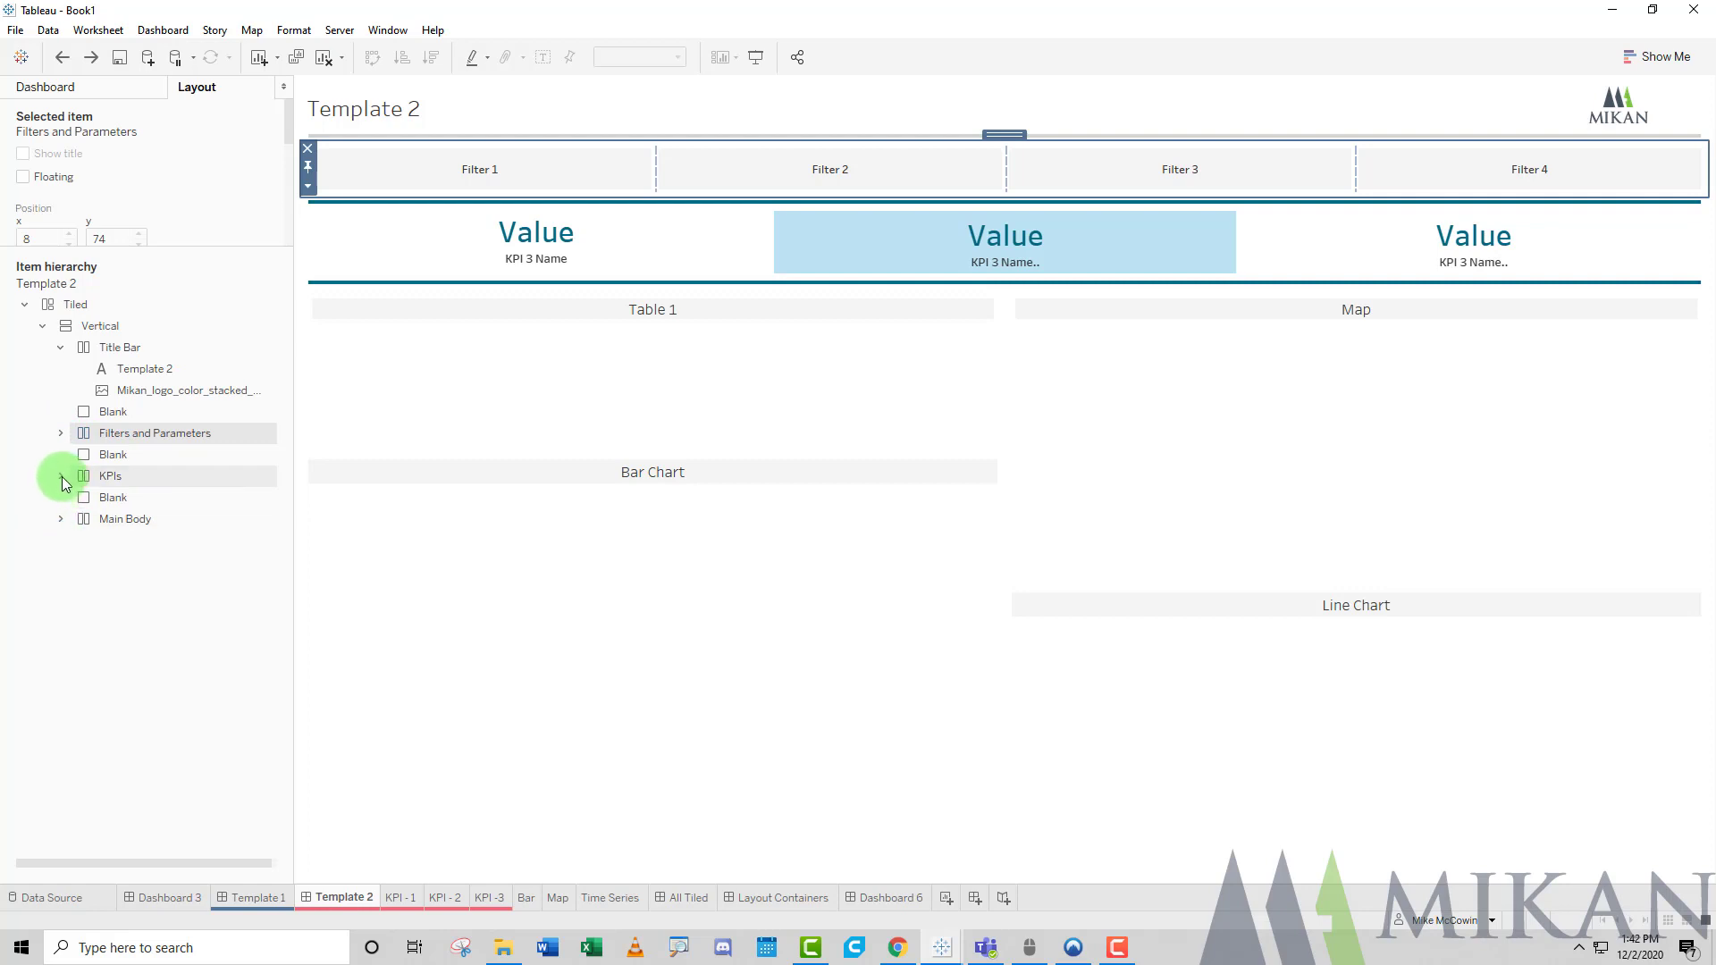
{"action": "left_click", "coordinate": [109, 480]}
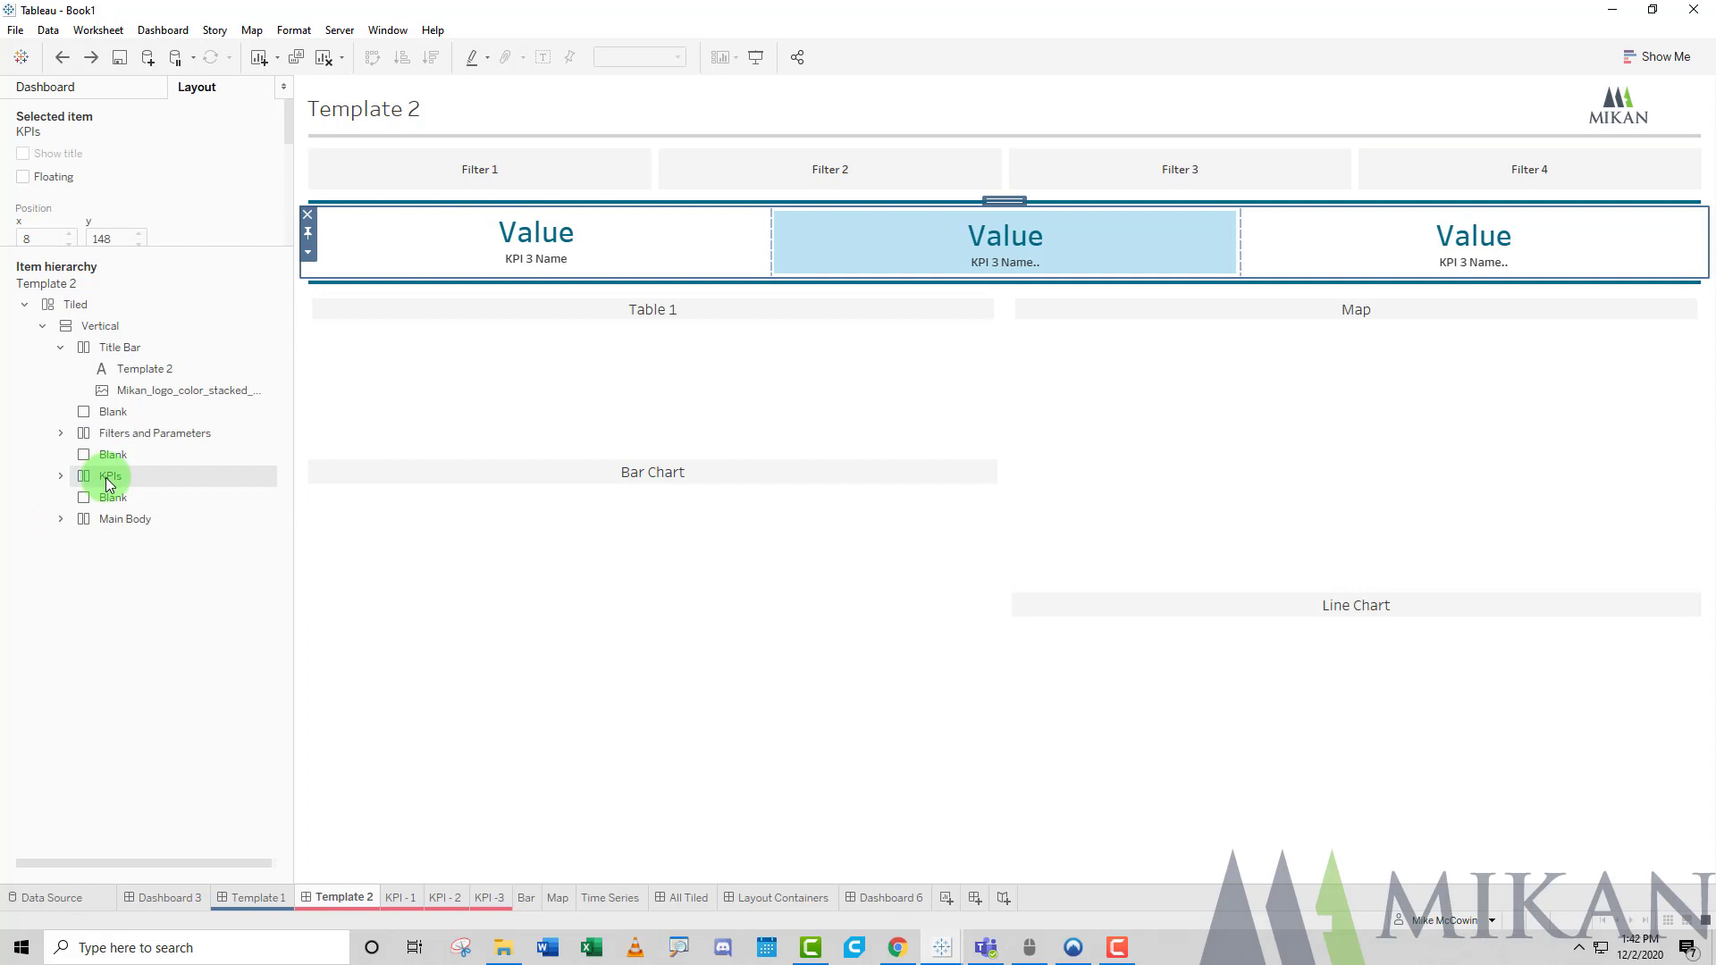
{"action": "left_click", "coordinate": [117, 520]}
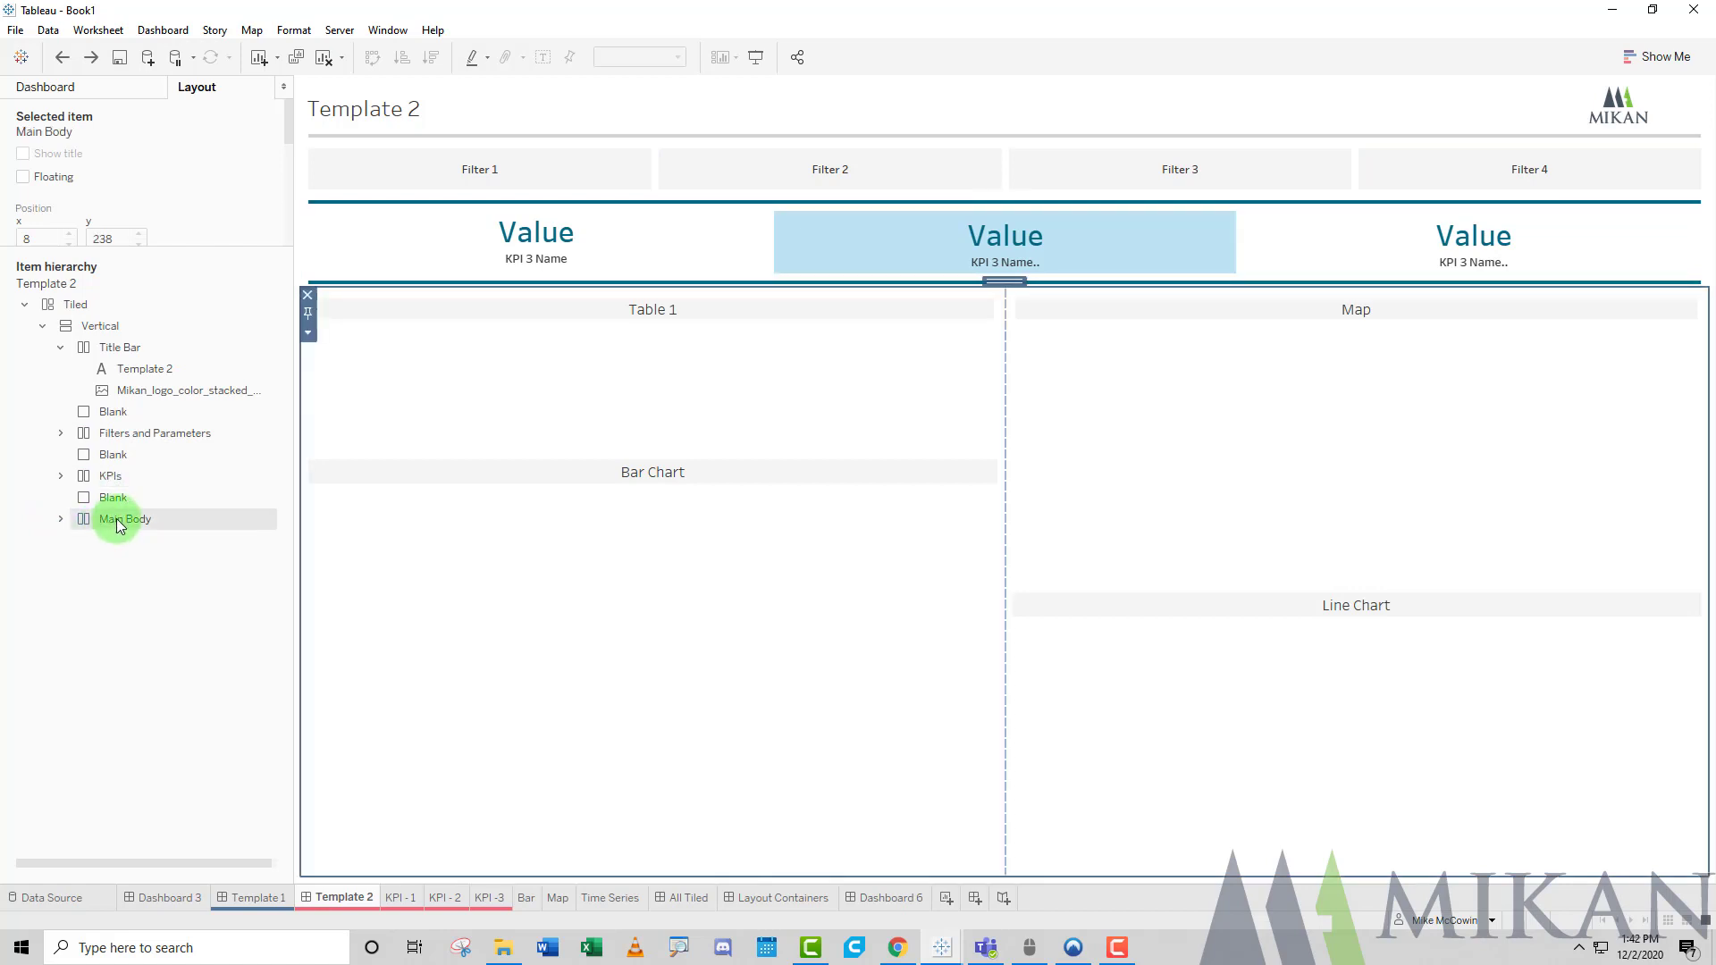
{"action": "left_click", "coordinate": [60, 520]}
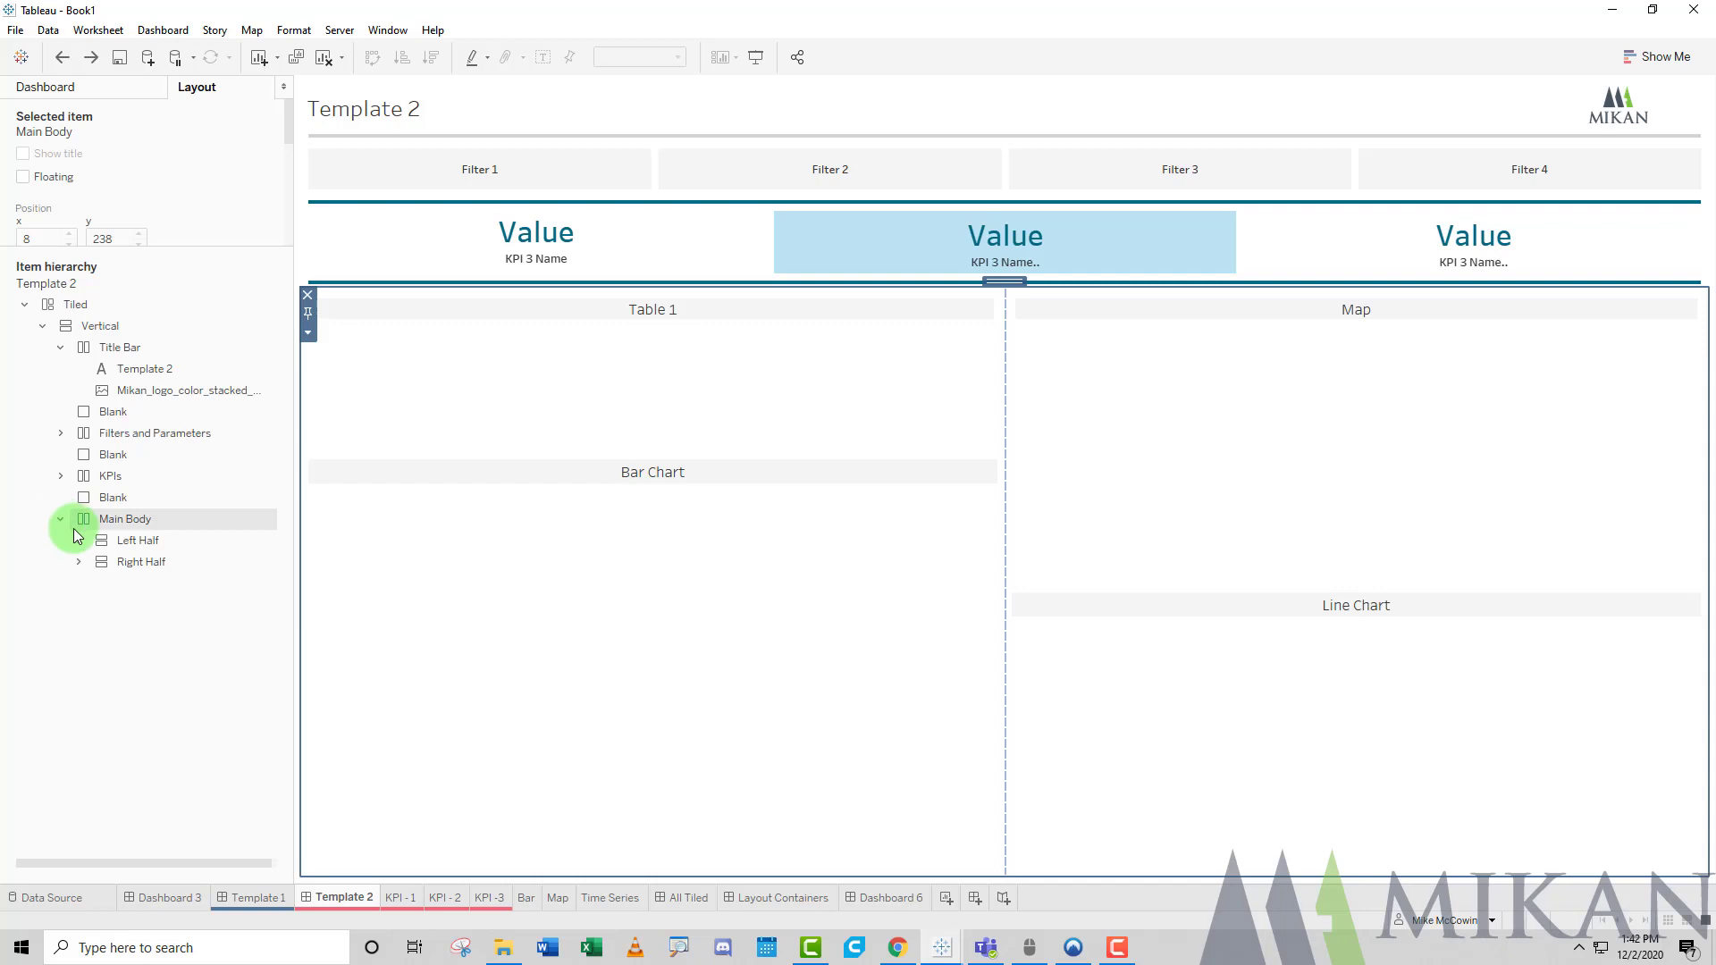
Compare Main Body's Left Half and Right Half containers by selecting each in turn.
{"action": "left_click", "coordinate": [135, 541]}
{"action": "left_click", "coordinate": [128, 562]}
{"action": "left_click", "coordinate": [134, 542]}
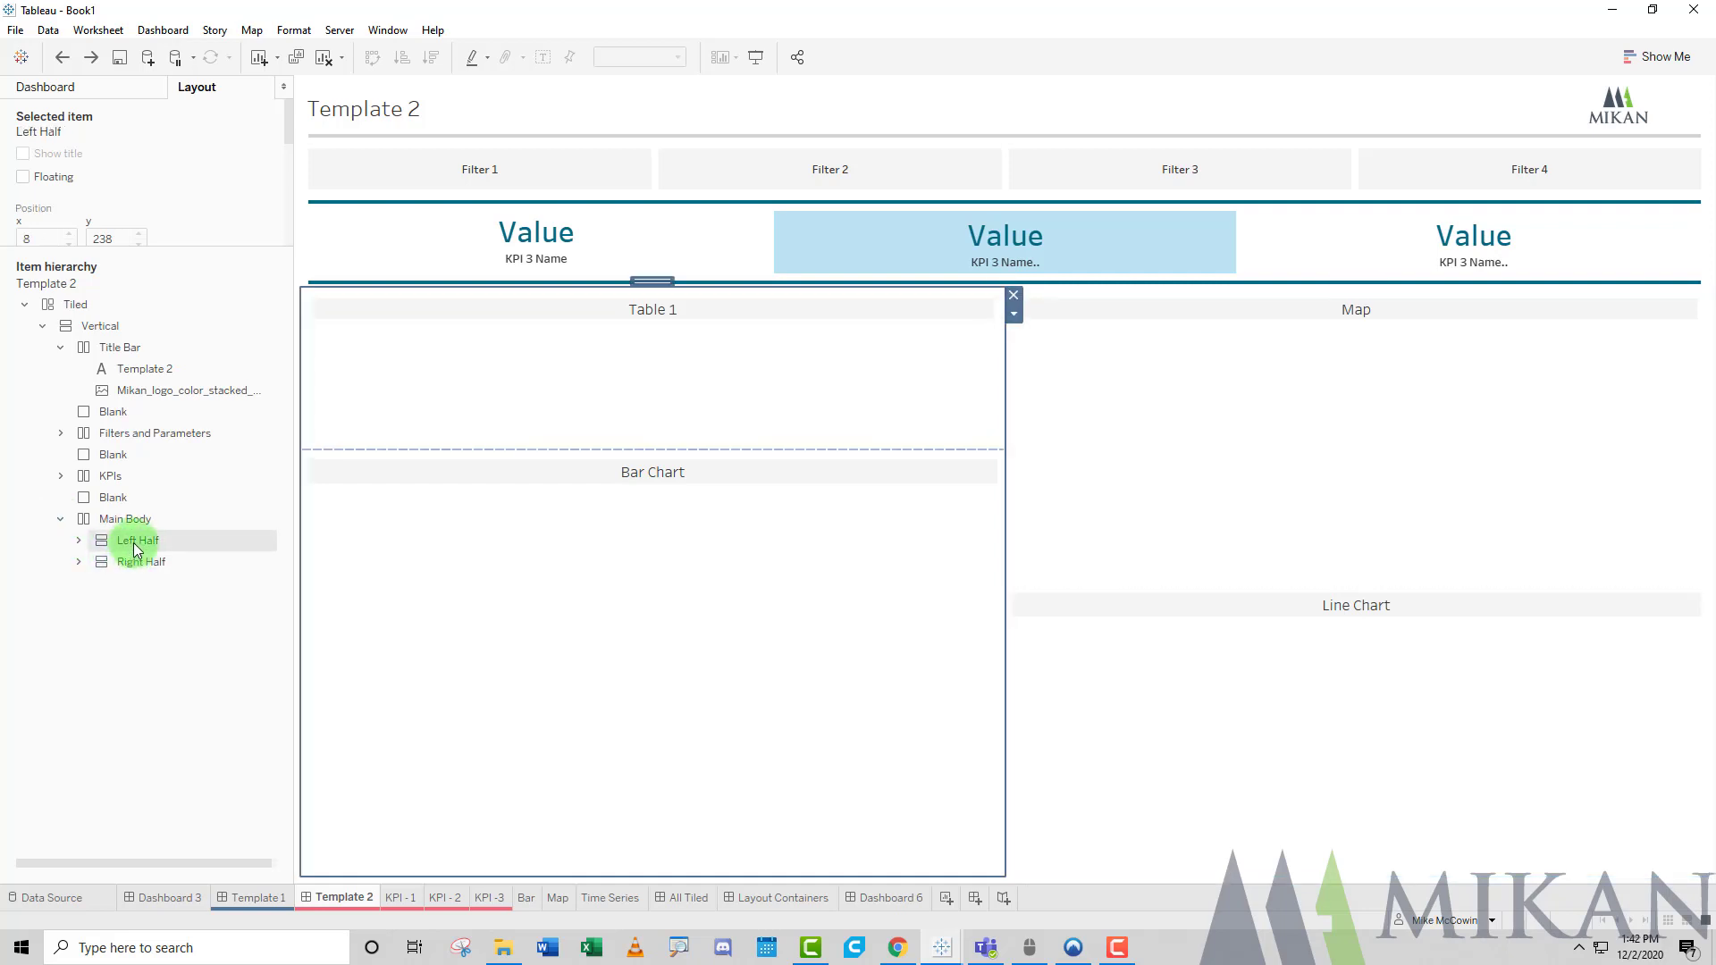
{"action": "left_click", "coordinate": [132, 561]}
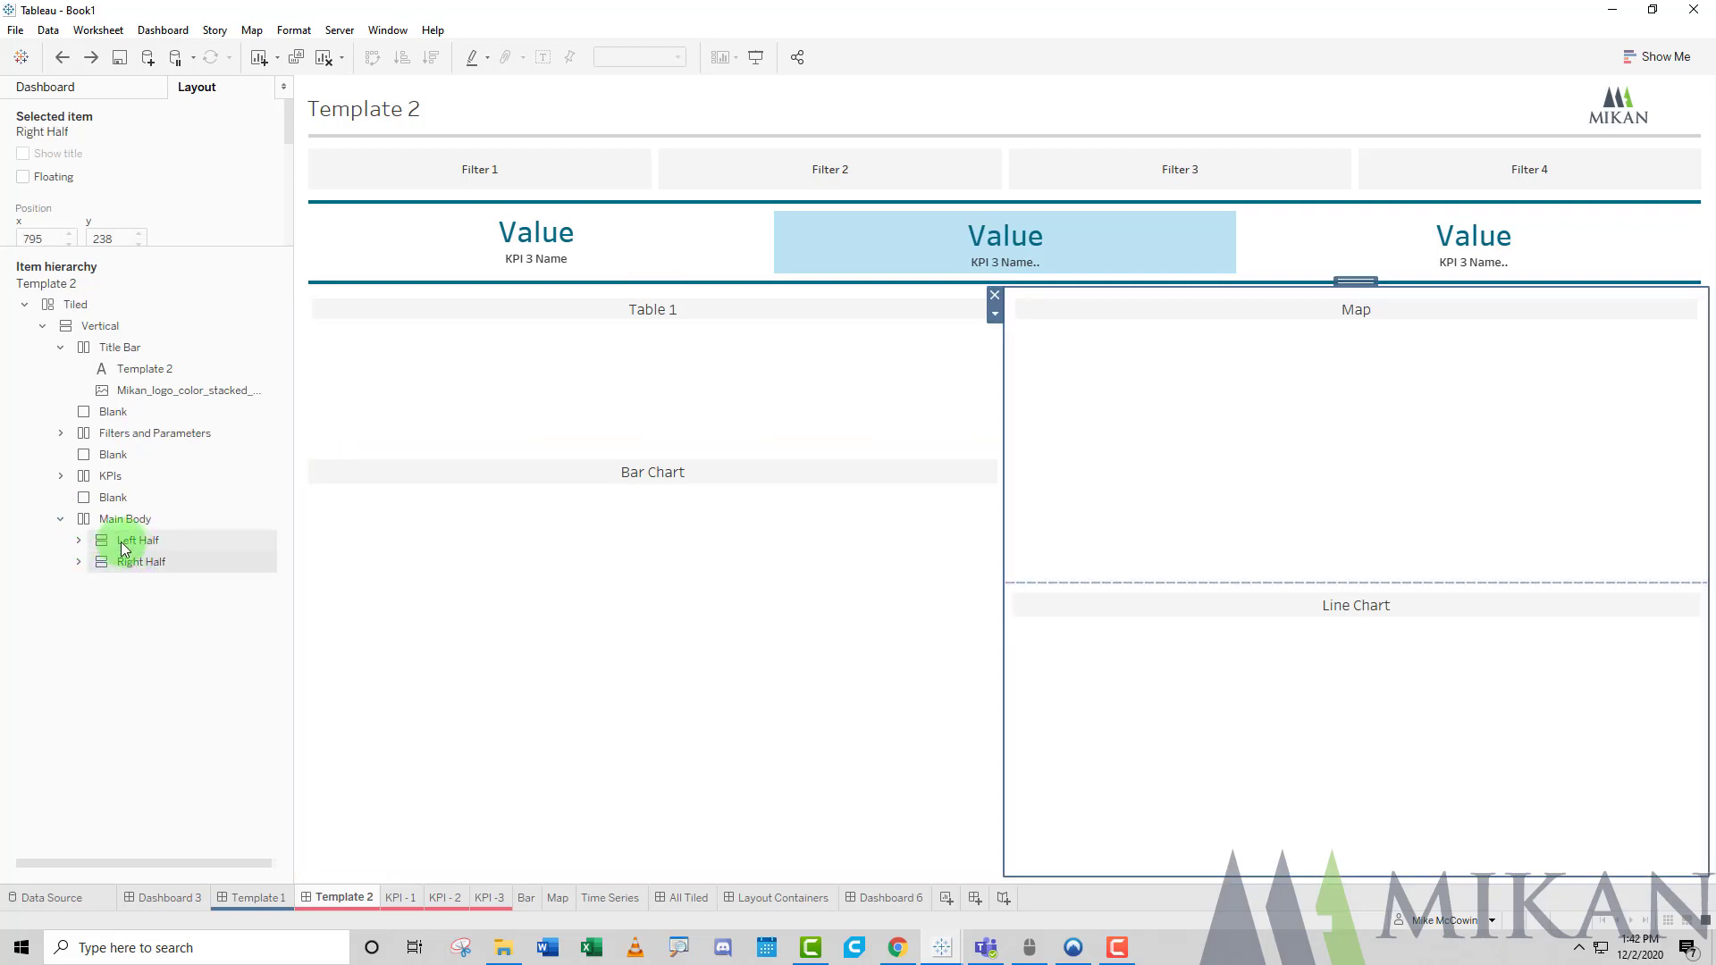
Expand the Left Half and Left Top containers and examine Left Top with its Table 1 text and the blank.
{"action": "left_click", "coordinate": [77, 540]}
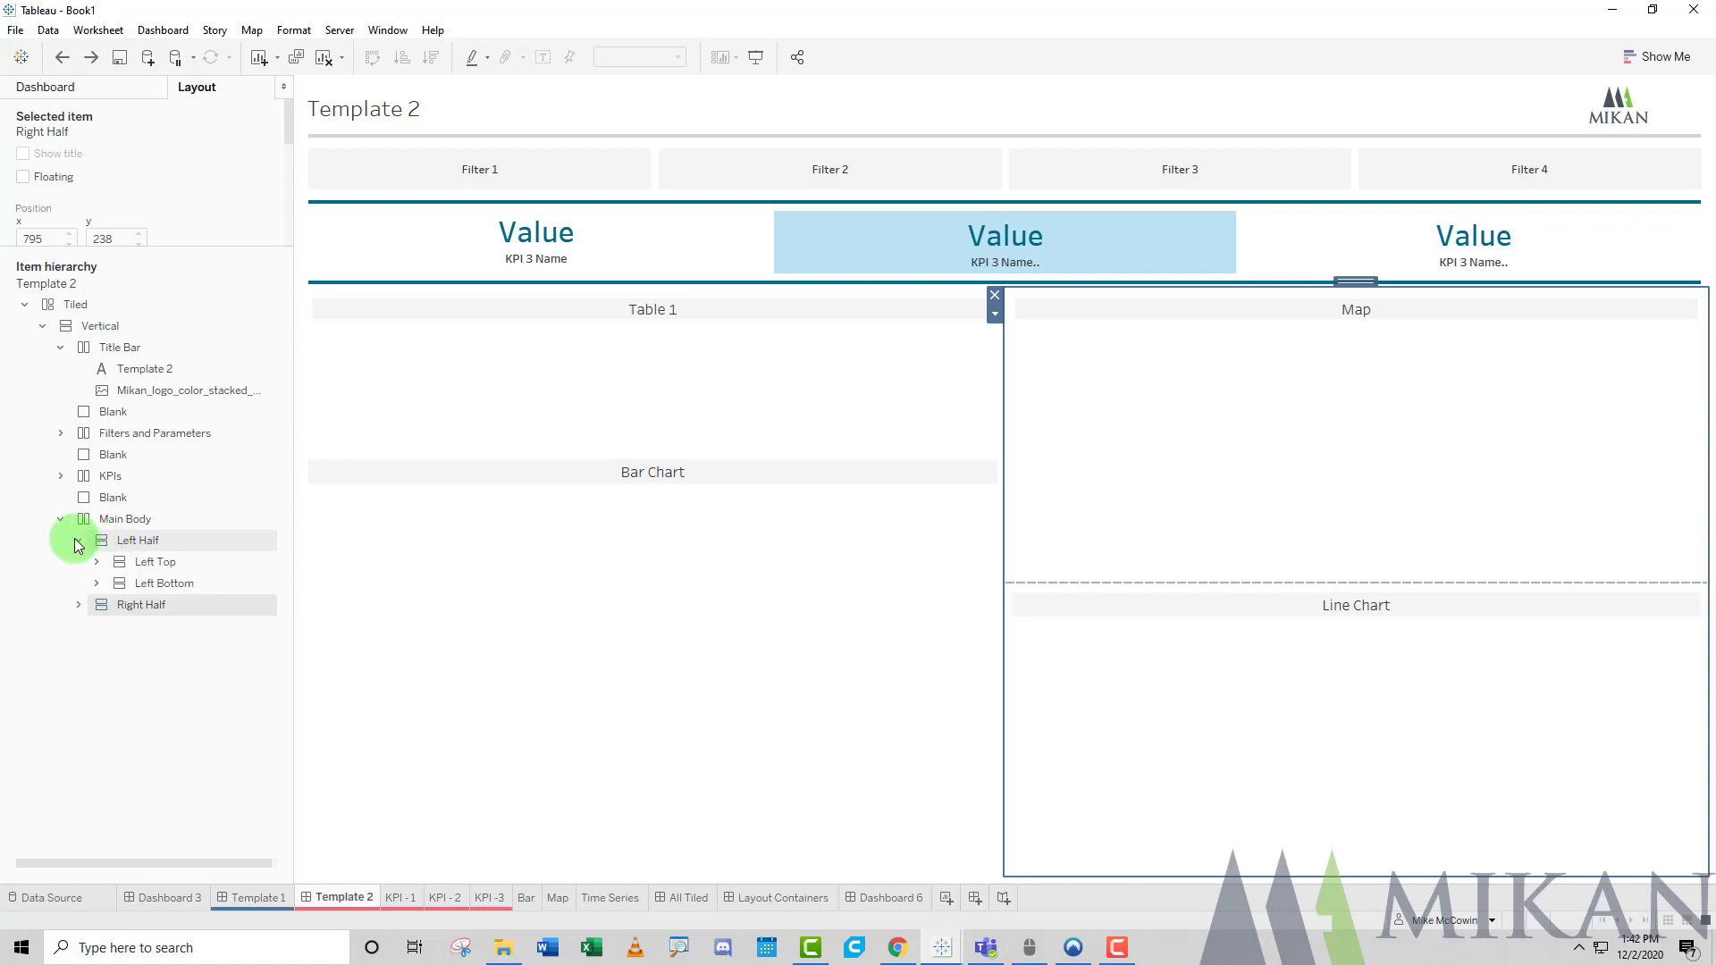
{"action": "left_click", "coordinate": [161, 569]}
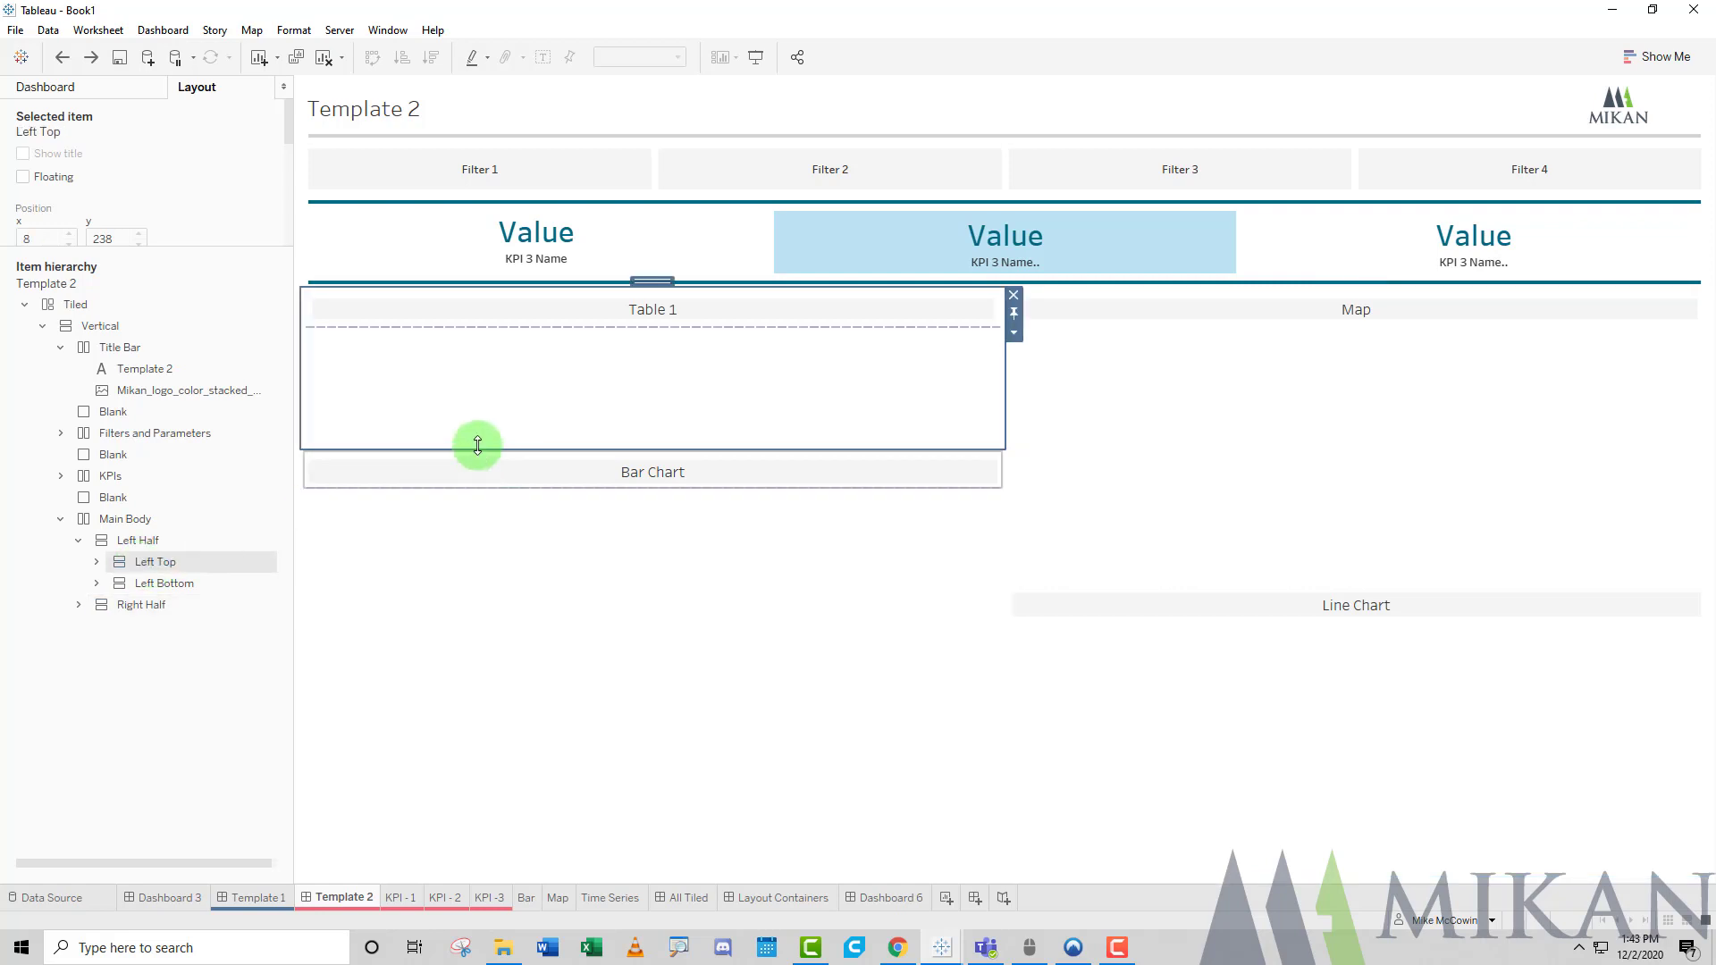
{"action": "left_click", "coordinate": [97, 563]}
{"action": "left_click", "coordinate": [177, 605]}
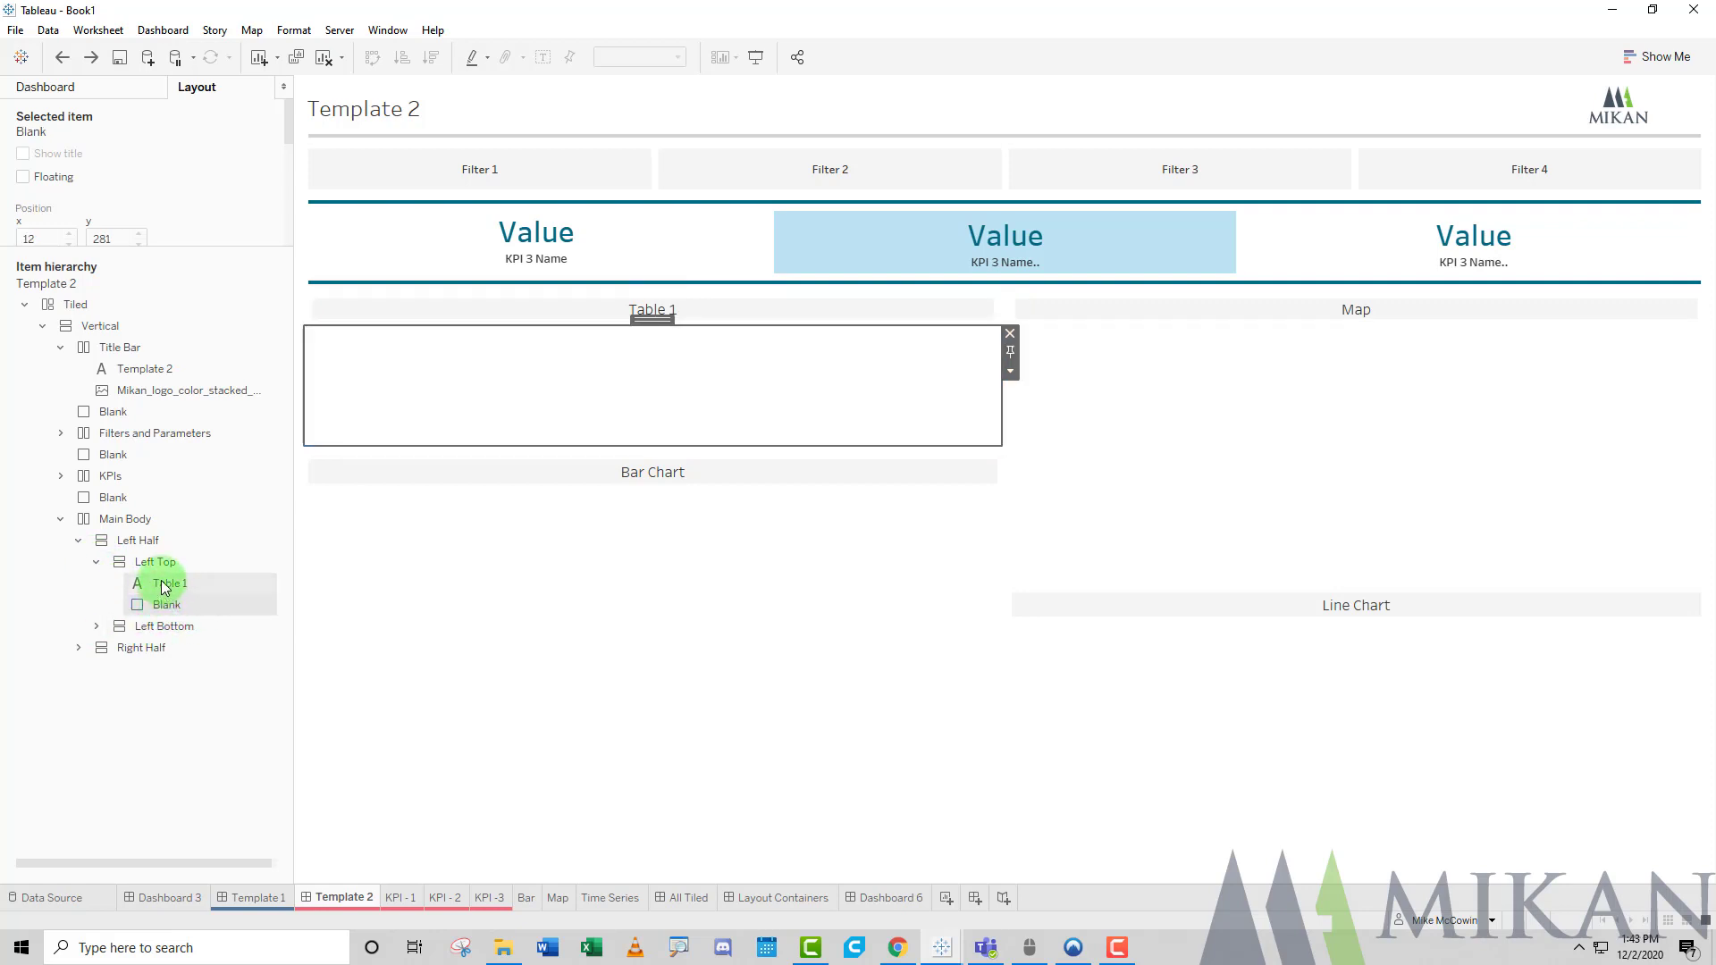
{"action": "left_click", "coordinate": [168, 585]}
{"action": "left_click", "coordinate": [165, 604]}
{"action": "left_click", "coordinate": [169, 586]}
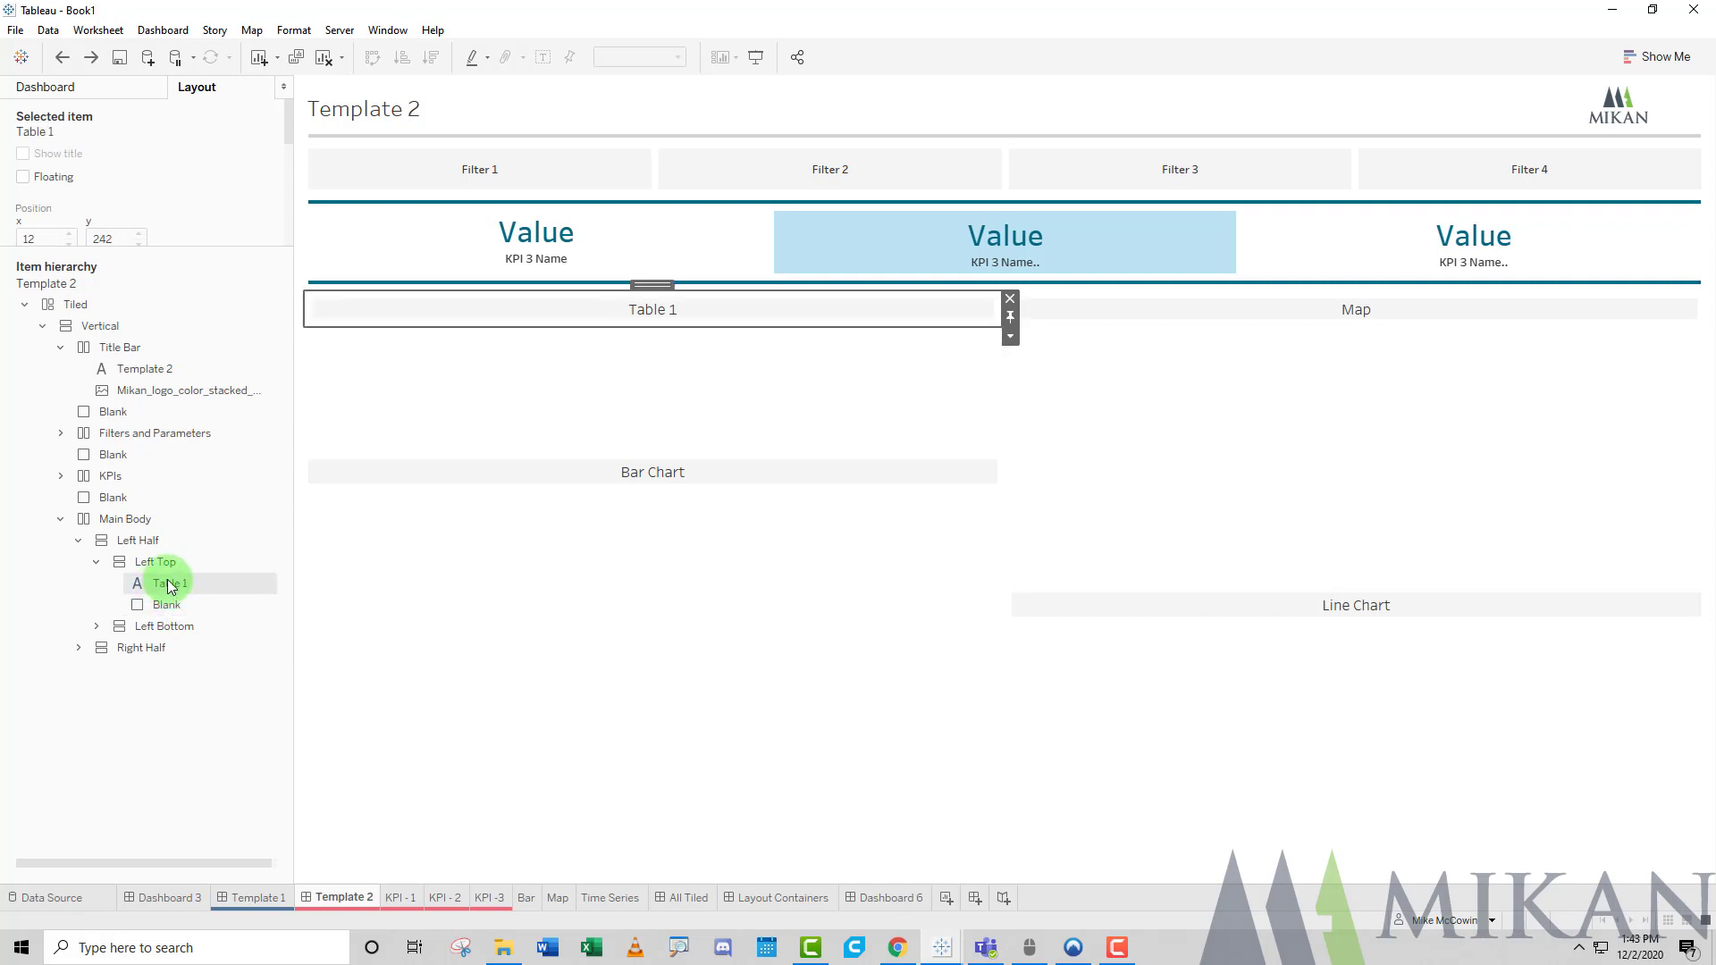
{"action": "left_click", "coordinate": [156, 564]}
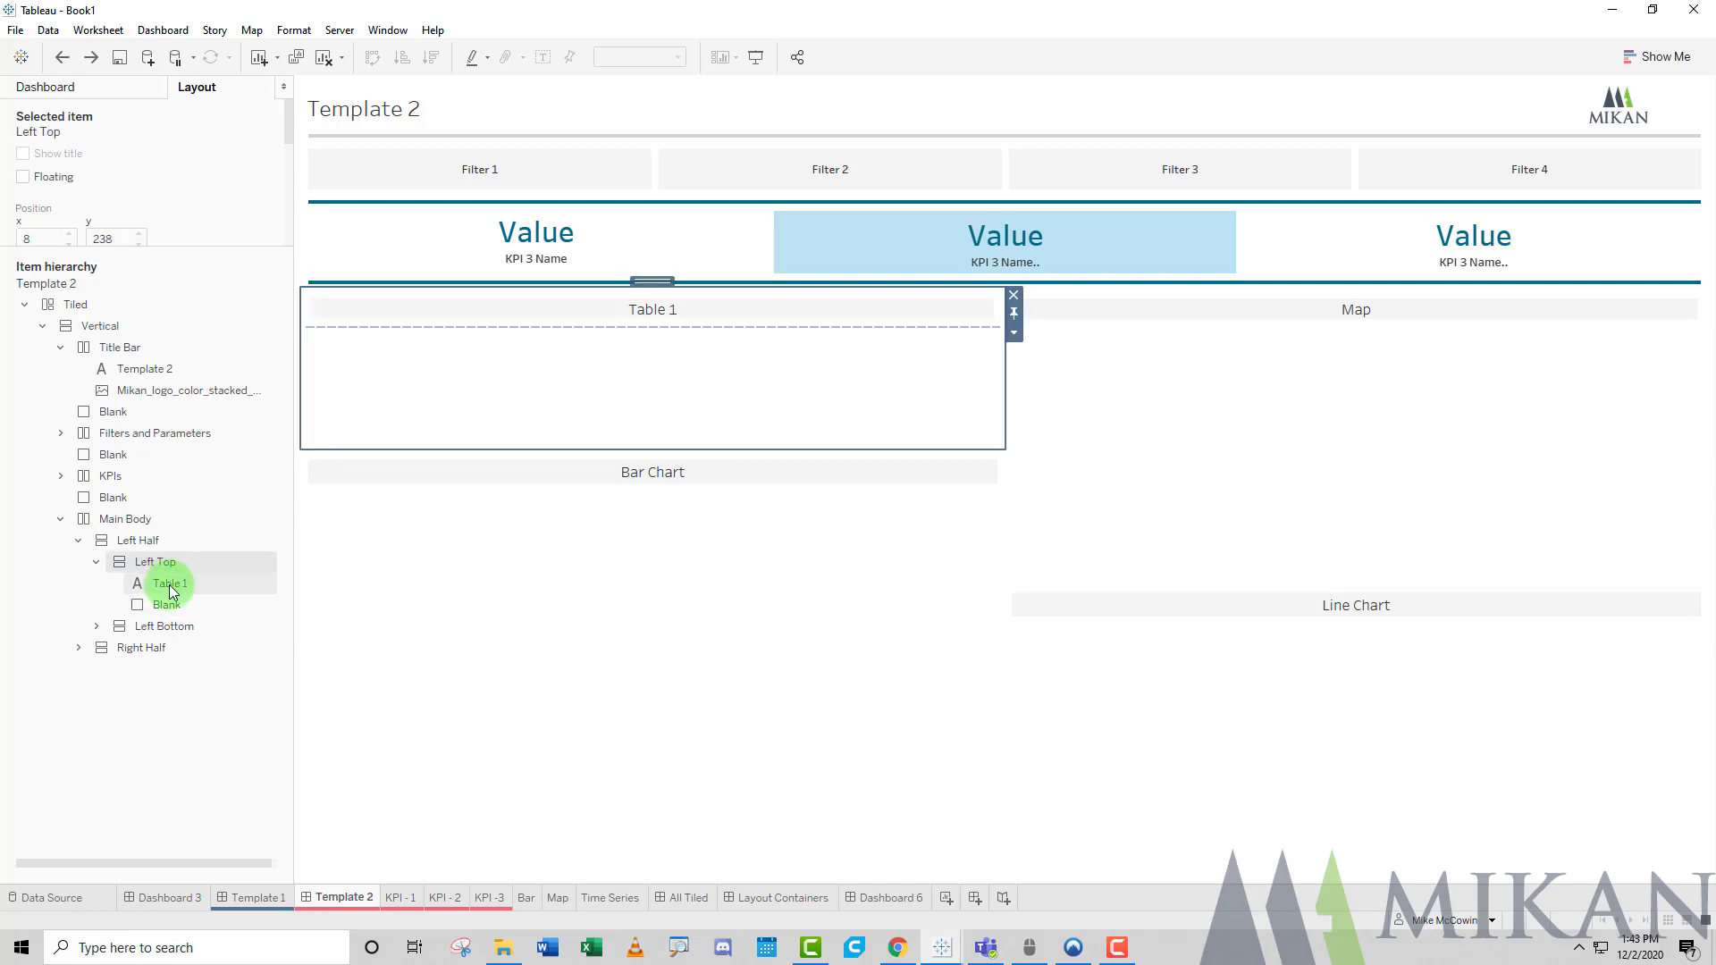
{"action": "left_click", "coordinate": [166, 584]}
{"action": "left_click", "coordinate": [165, 605]}
{"action": "left_click", "coordinate": [175, 583]}
{"action": "left_click", "coordinate": [167, 566]}
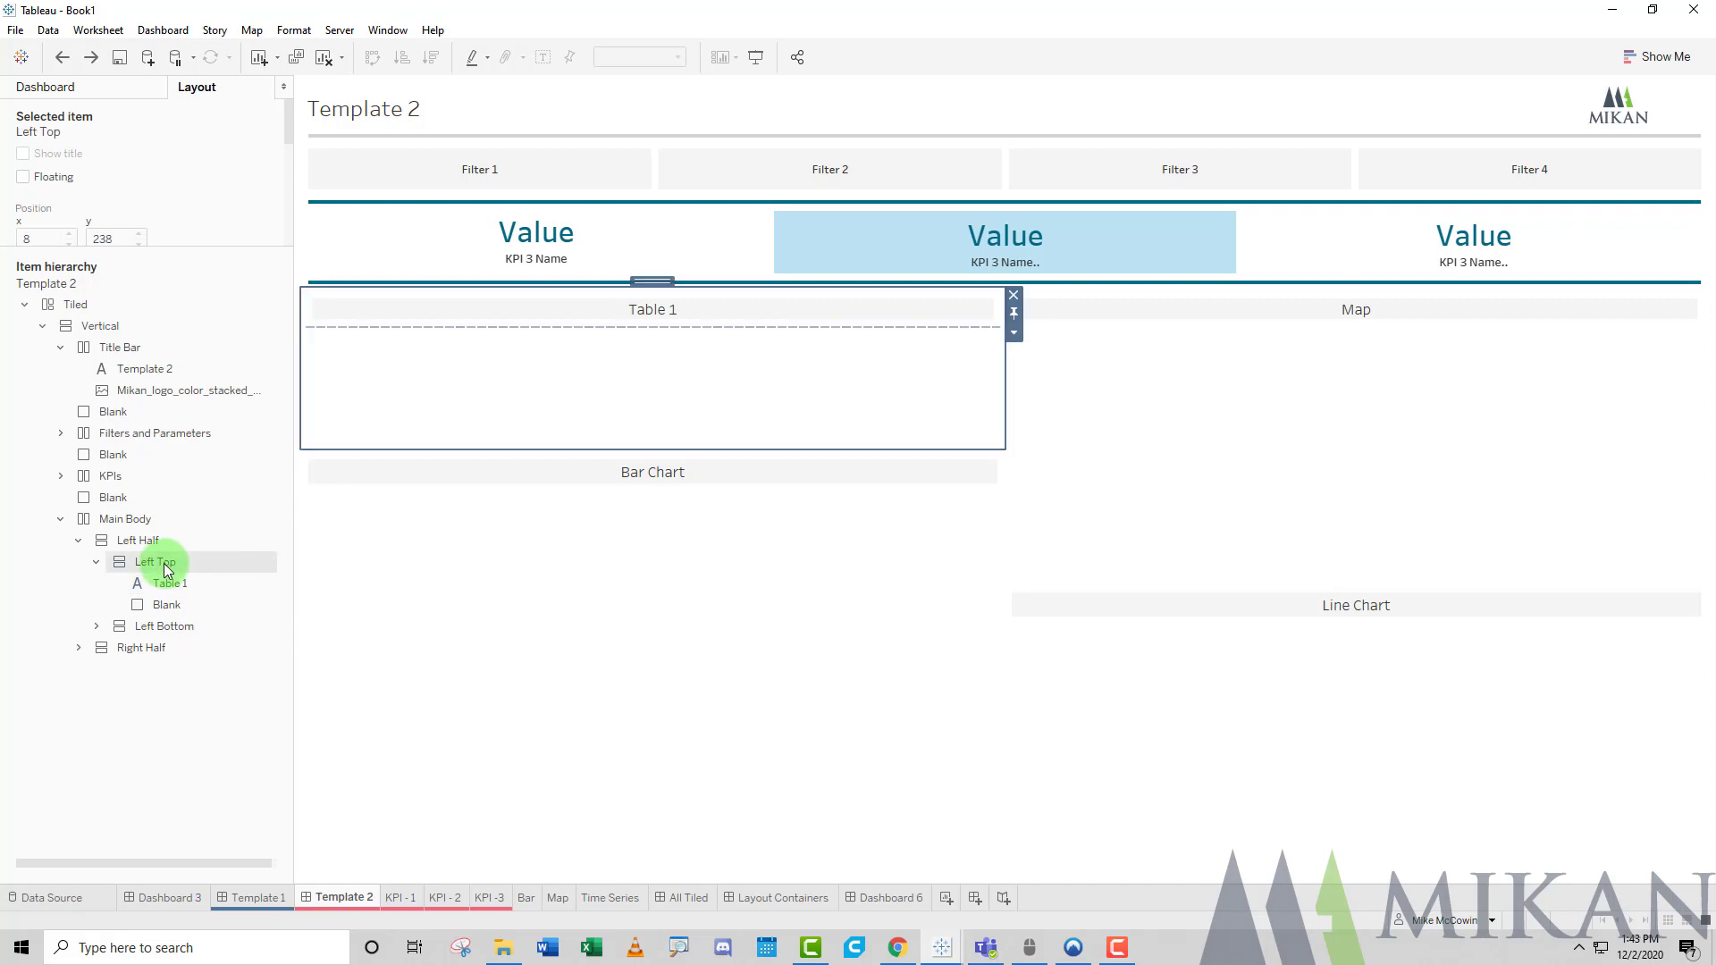
Look back at Template 1's item hierarchy for comparison and return to the Template 2 dashboard.
{"action": "left_click", "coordinate": [268, 898]}
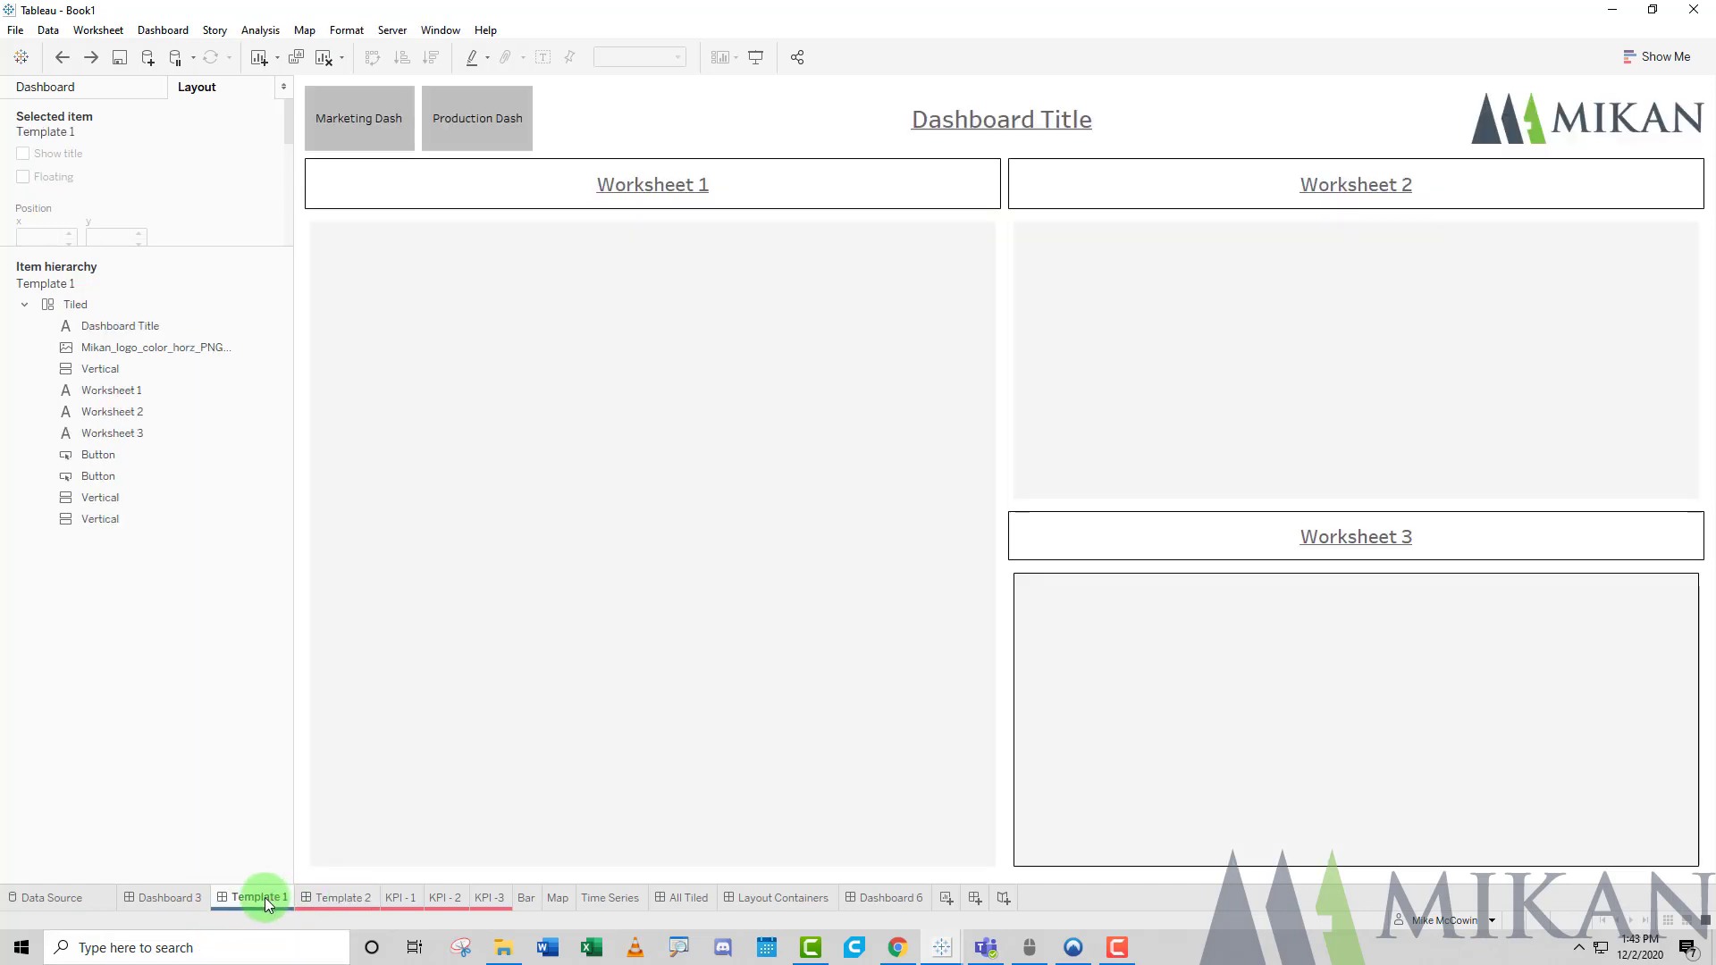
{"action": "mouse_move", "coordinate": [264, 898]}
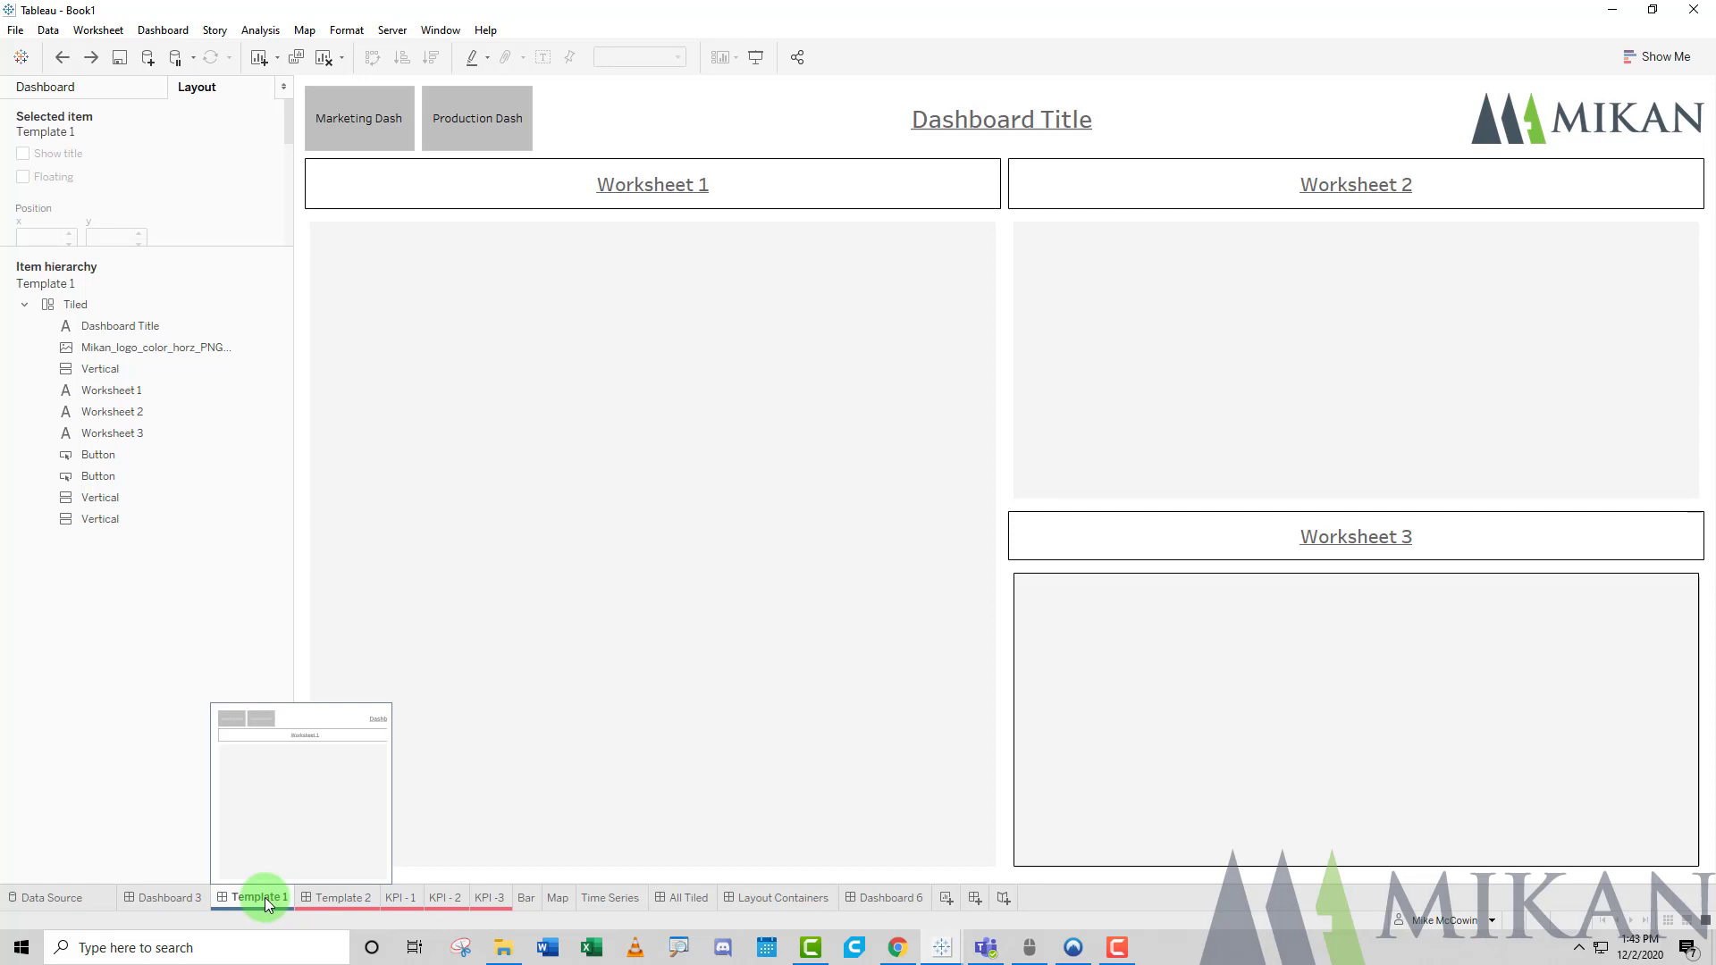
{"action": "left_click", "coordinate": [341, 899]}
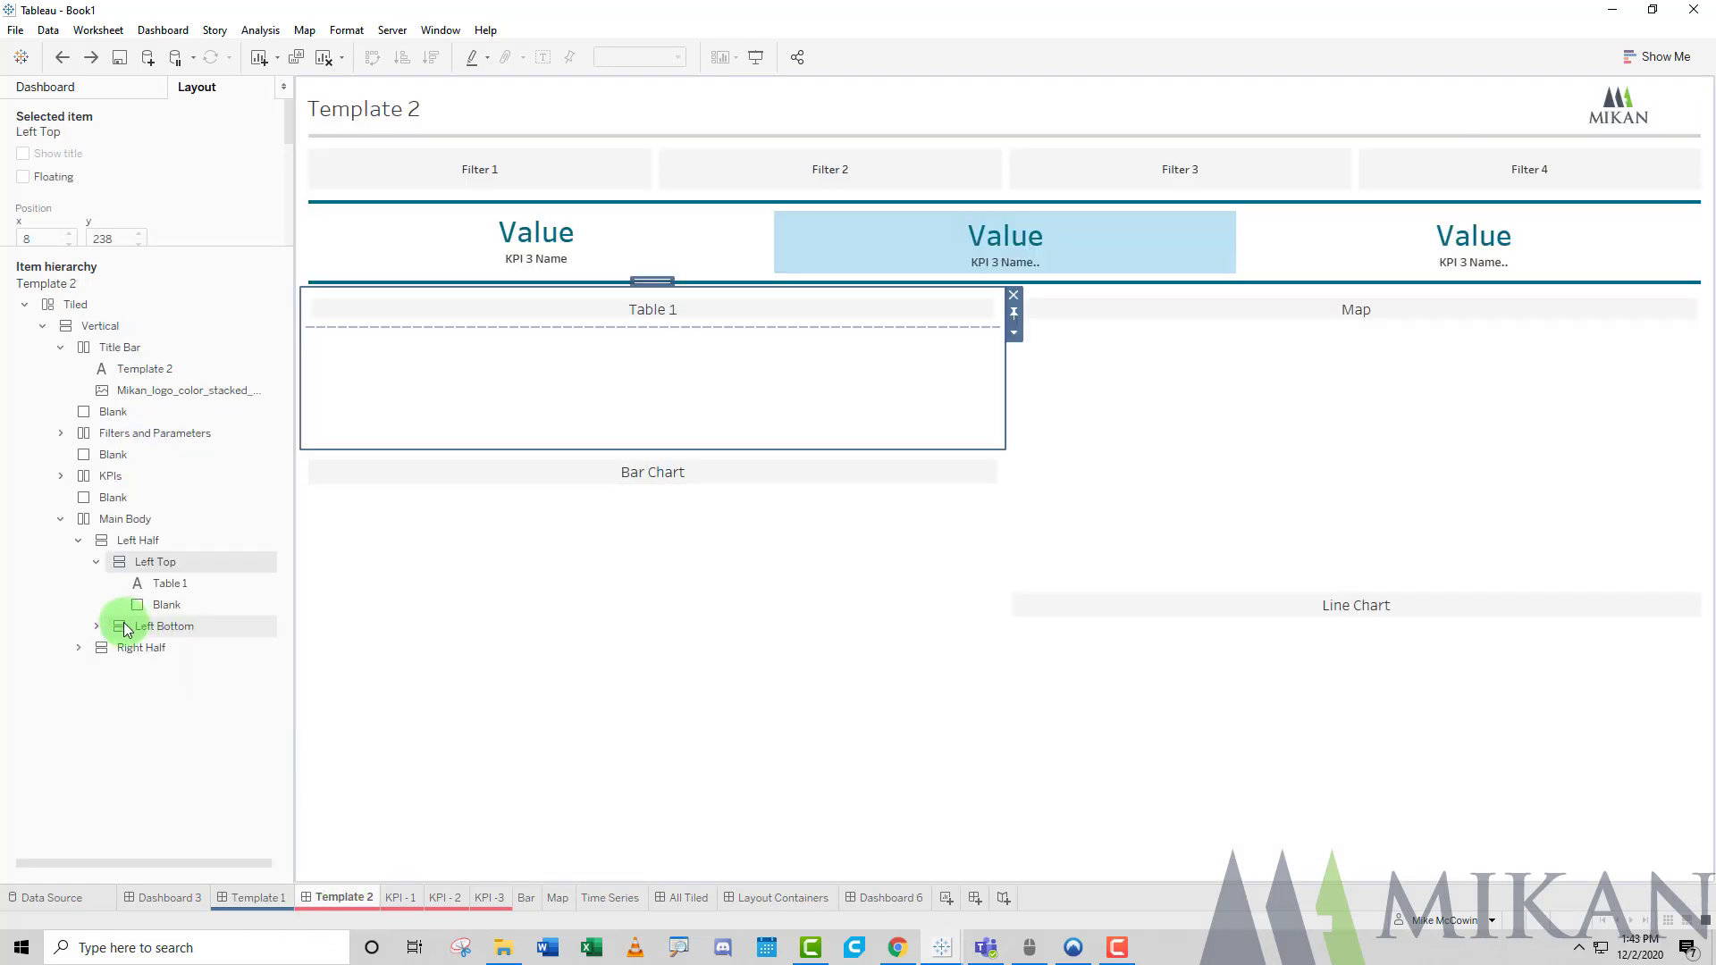
Expand the Left Bottom container, examine its Bar Chart text and blank, and expand the Right Half container.
{"action": "left_click", "coordinate": [97, 626]}
{"action": "left_click", "coordinate": [153, 650]}
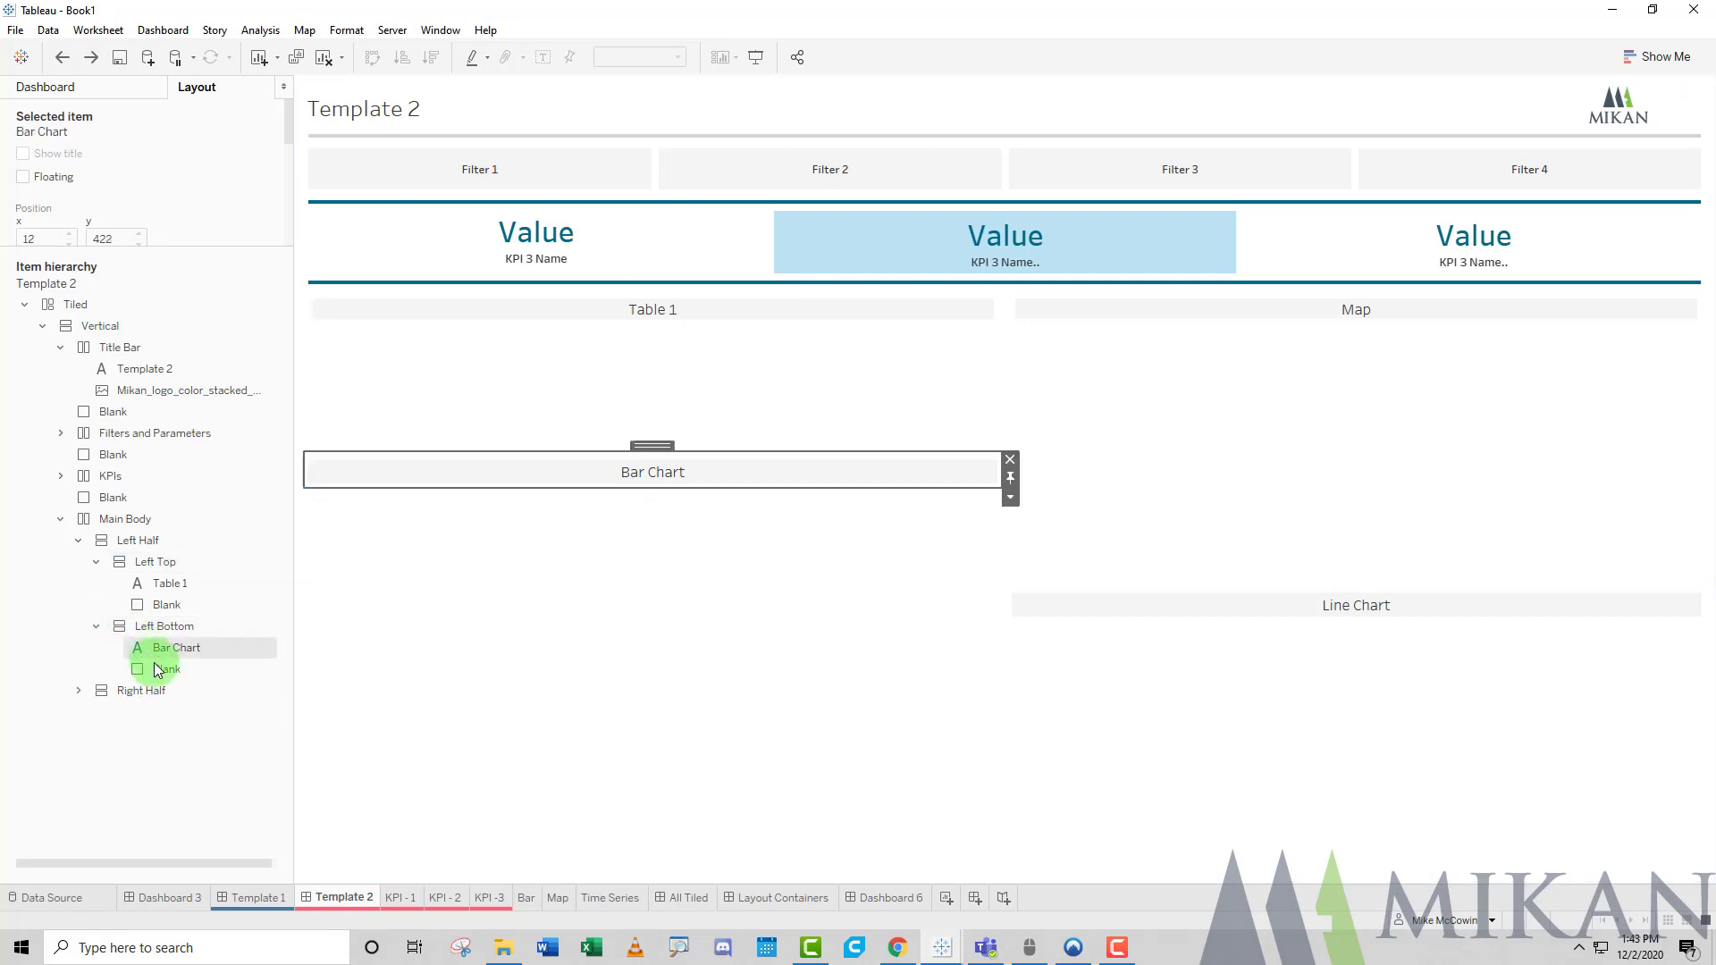
{"action": "left_click", "coordinate": [156, 670]}
{"action": "left_click", "coordinate": [79, 690]}
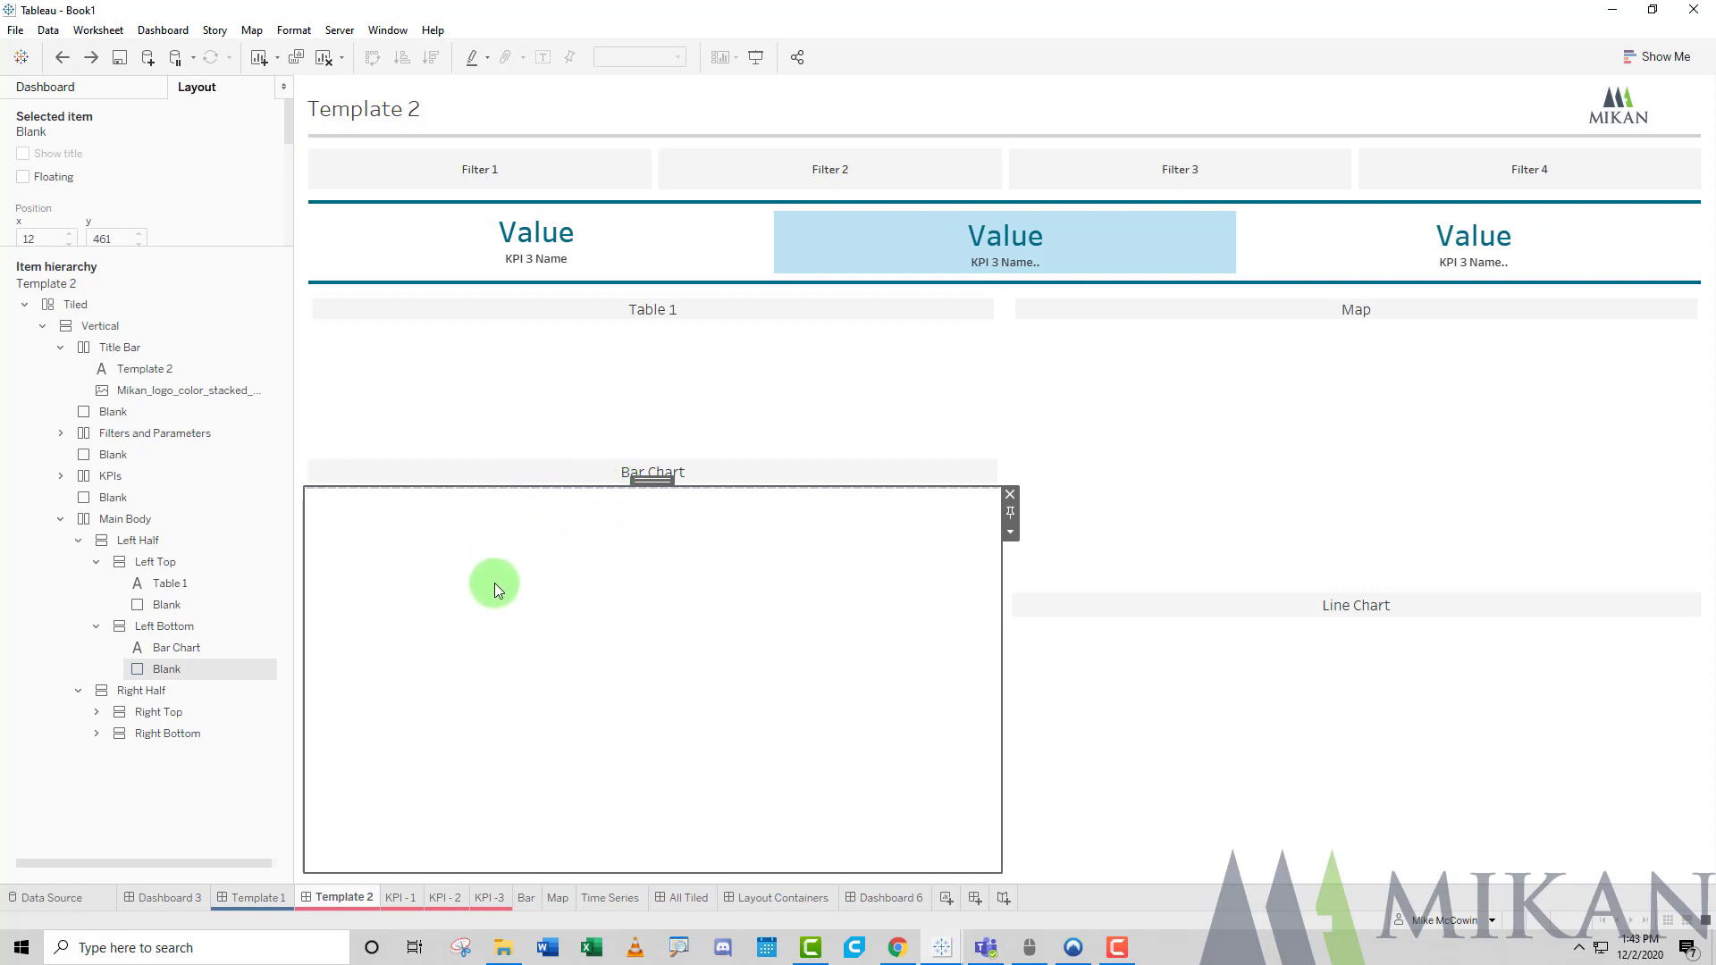
Select successive parent containers from the blank below Bar Chart through Left Bottom, Left Half and Main Body to the outer Vertical container.
{"action": "double_click", "coordinate": [663, 481]}
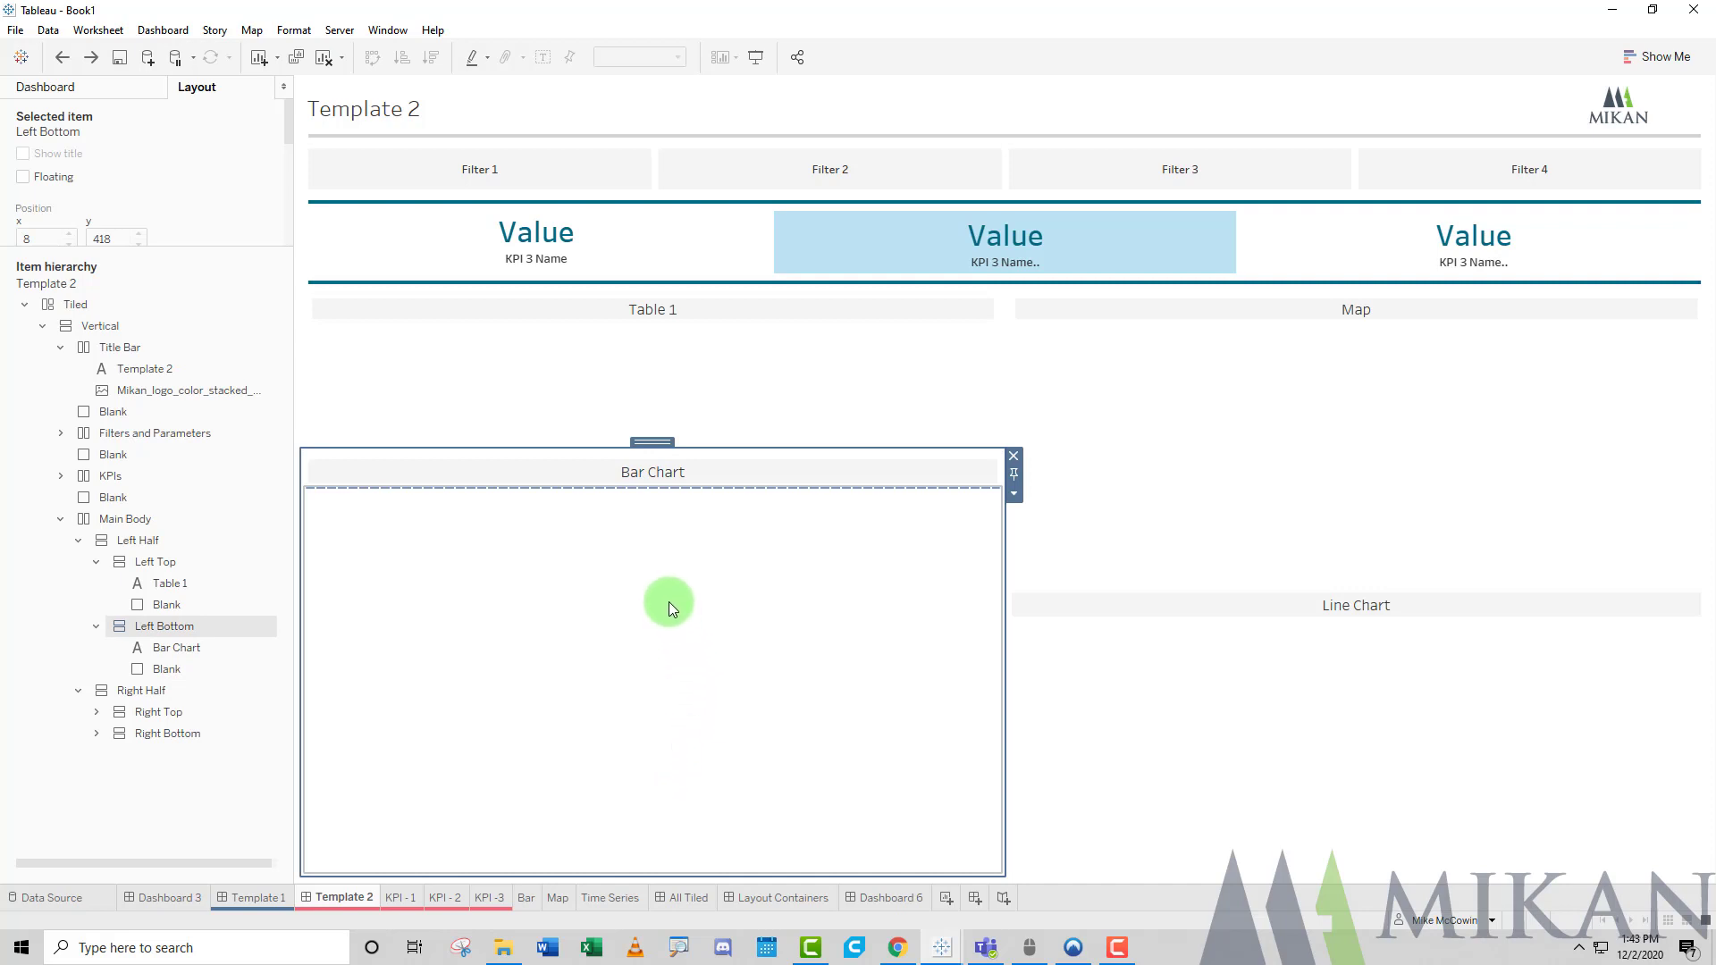
{"action": "double_click", "coordinate": [659, 441]}
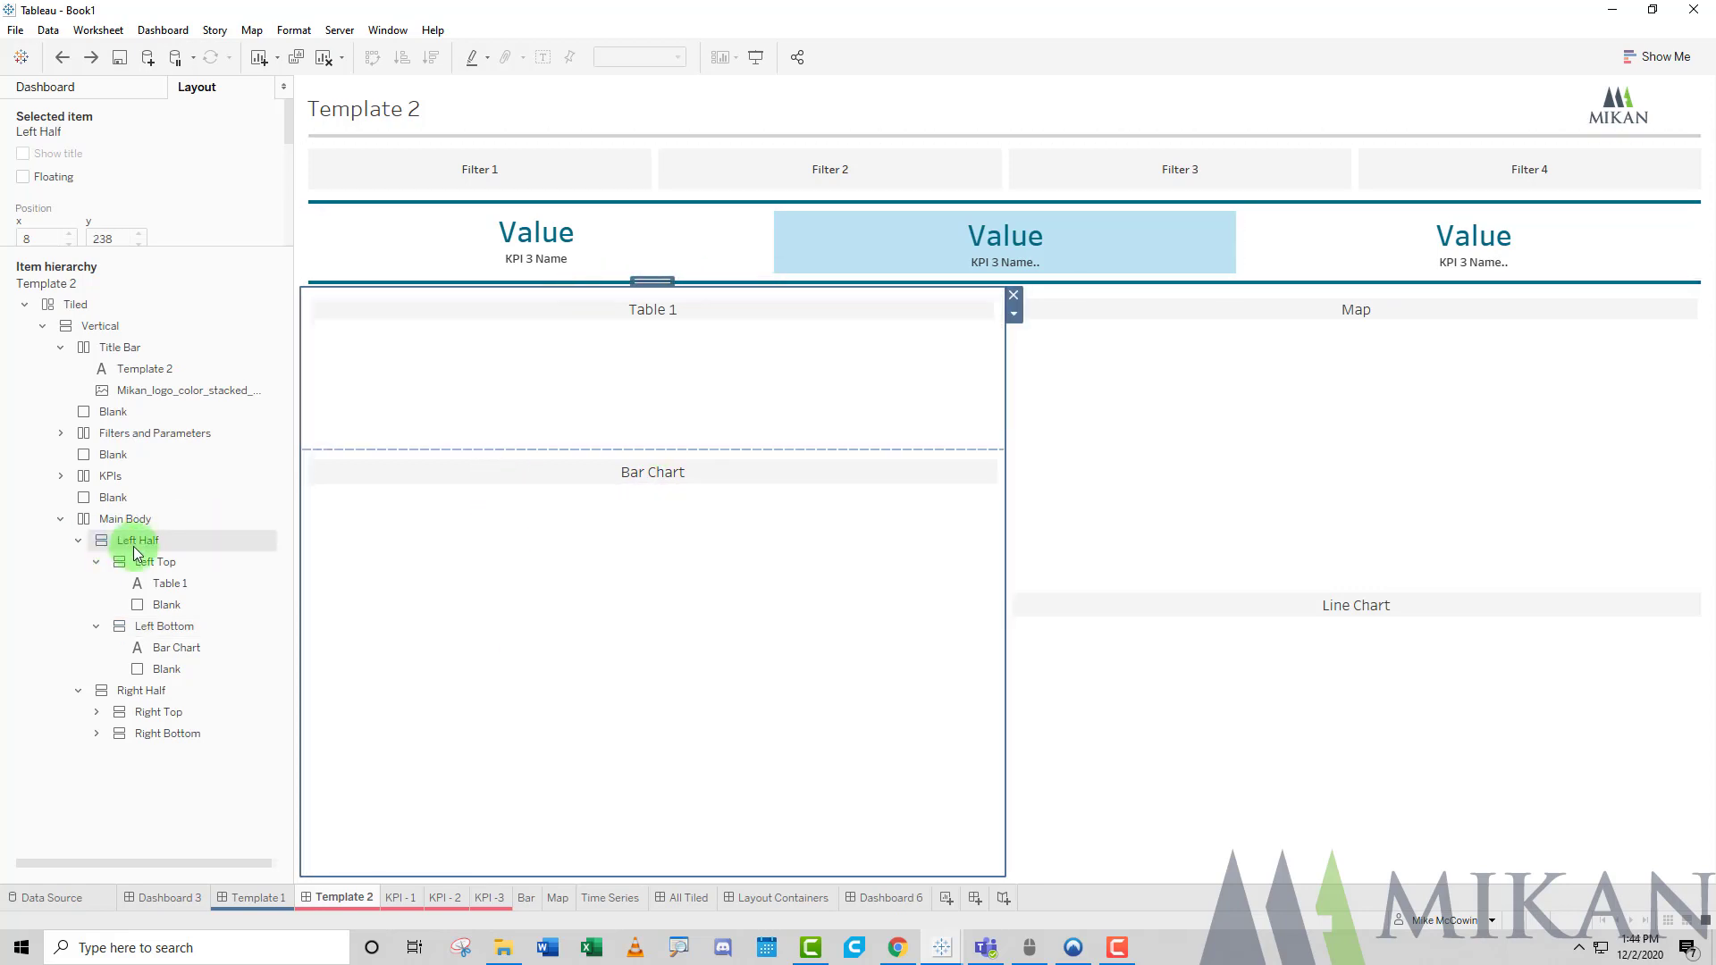
{"action": "left_click_drag", "start_coordinate": [175, 539], "coordinate": [401, 440]}
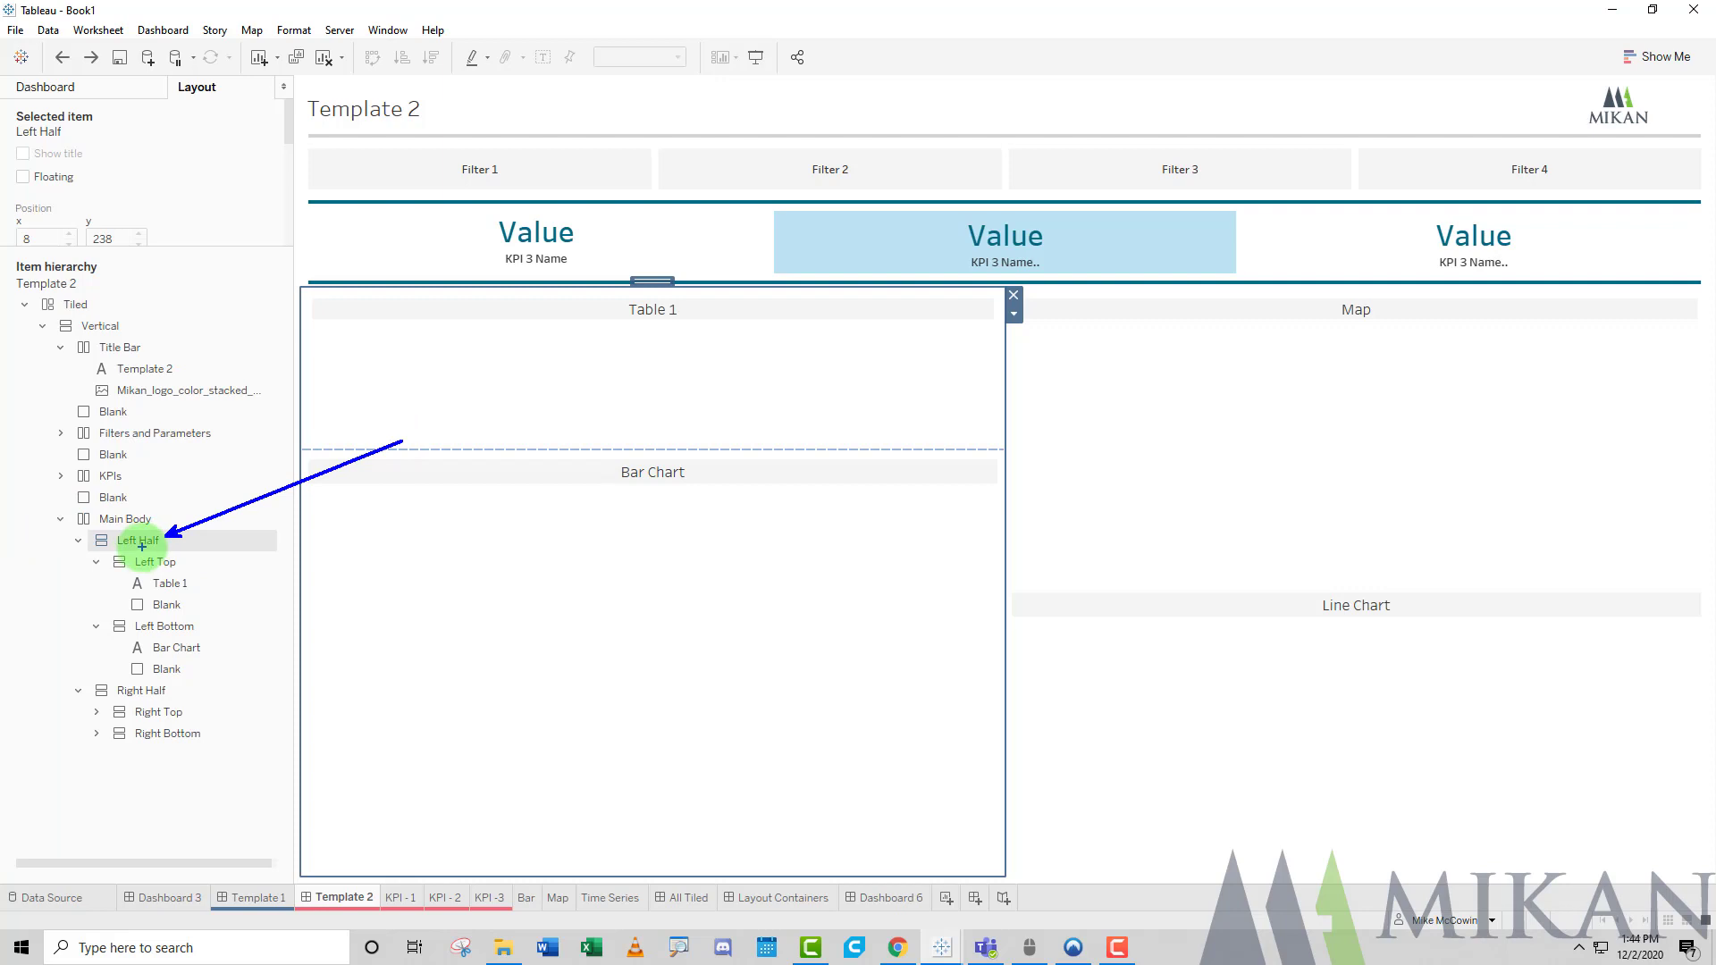
{"action": "key", "text": "Escape"}
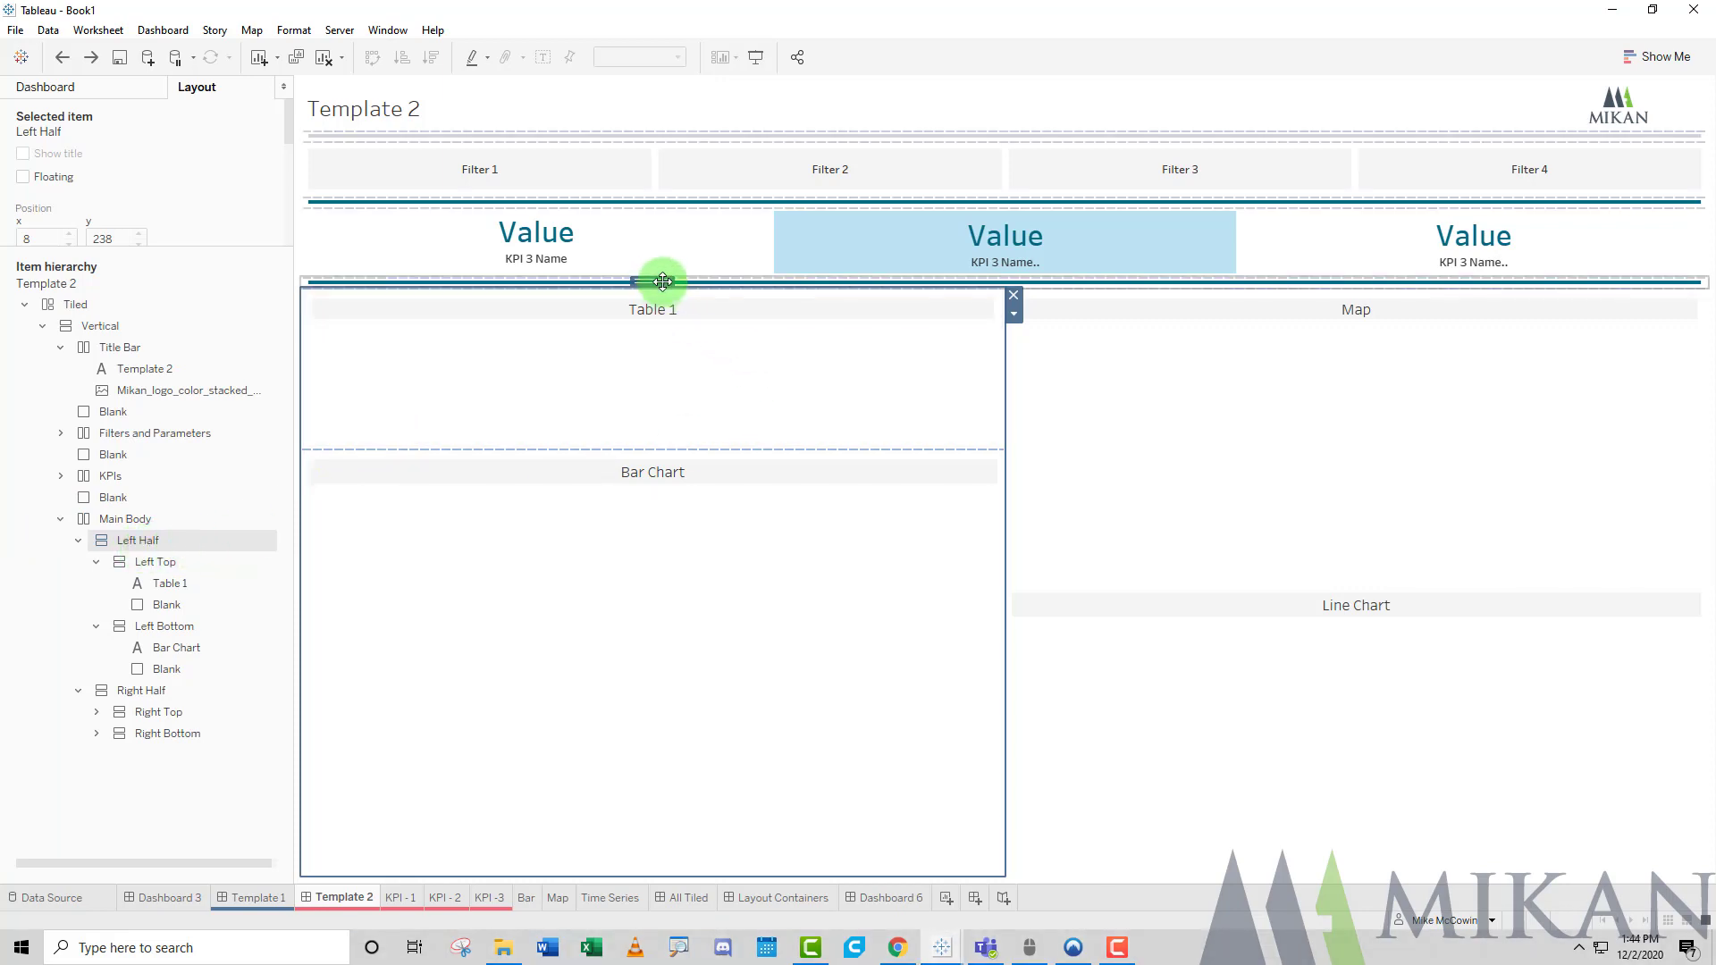
{"action": "double_click", "coordinate": [652, 280]}
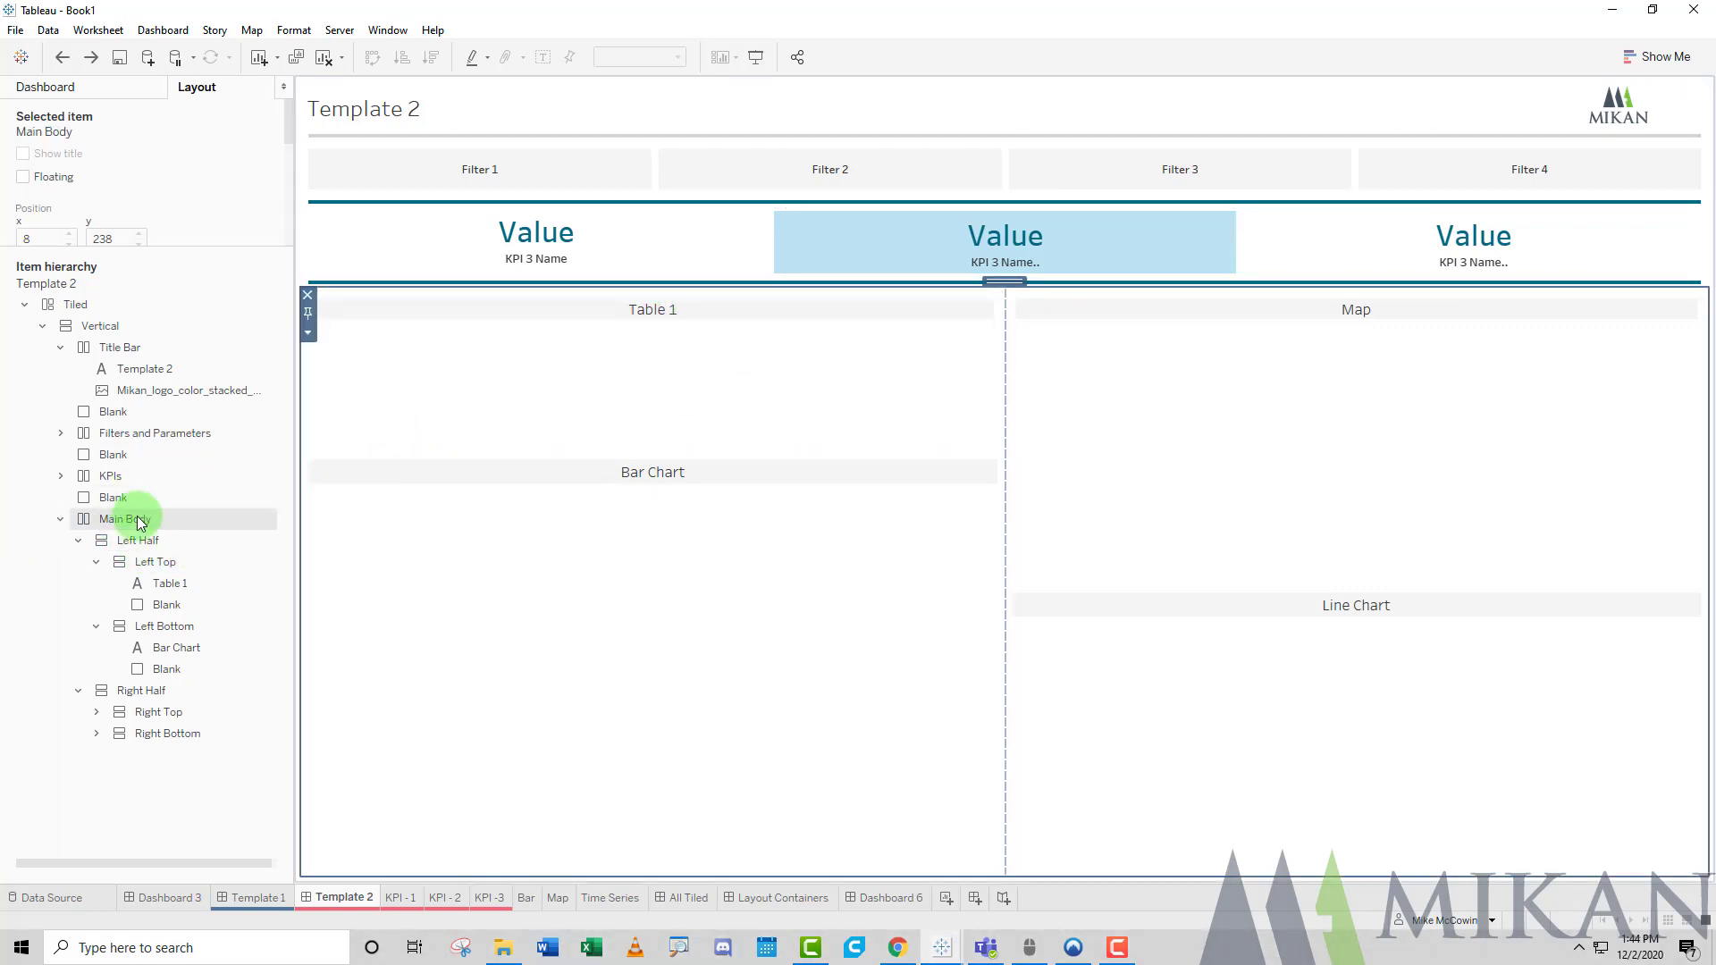
{"action": "left_click", "coordinate": [105, 325]}
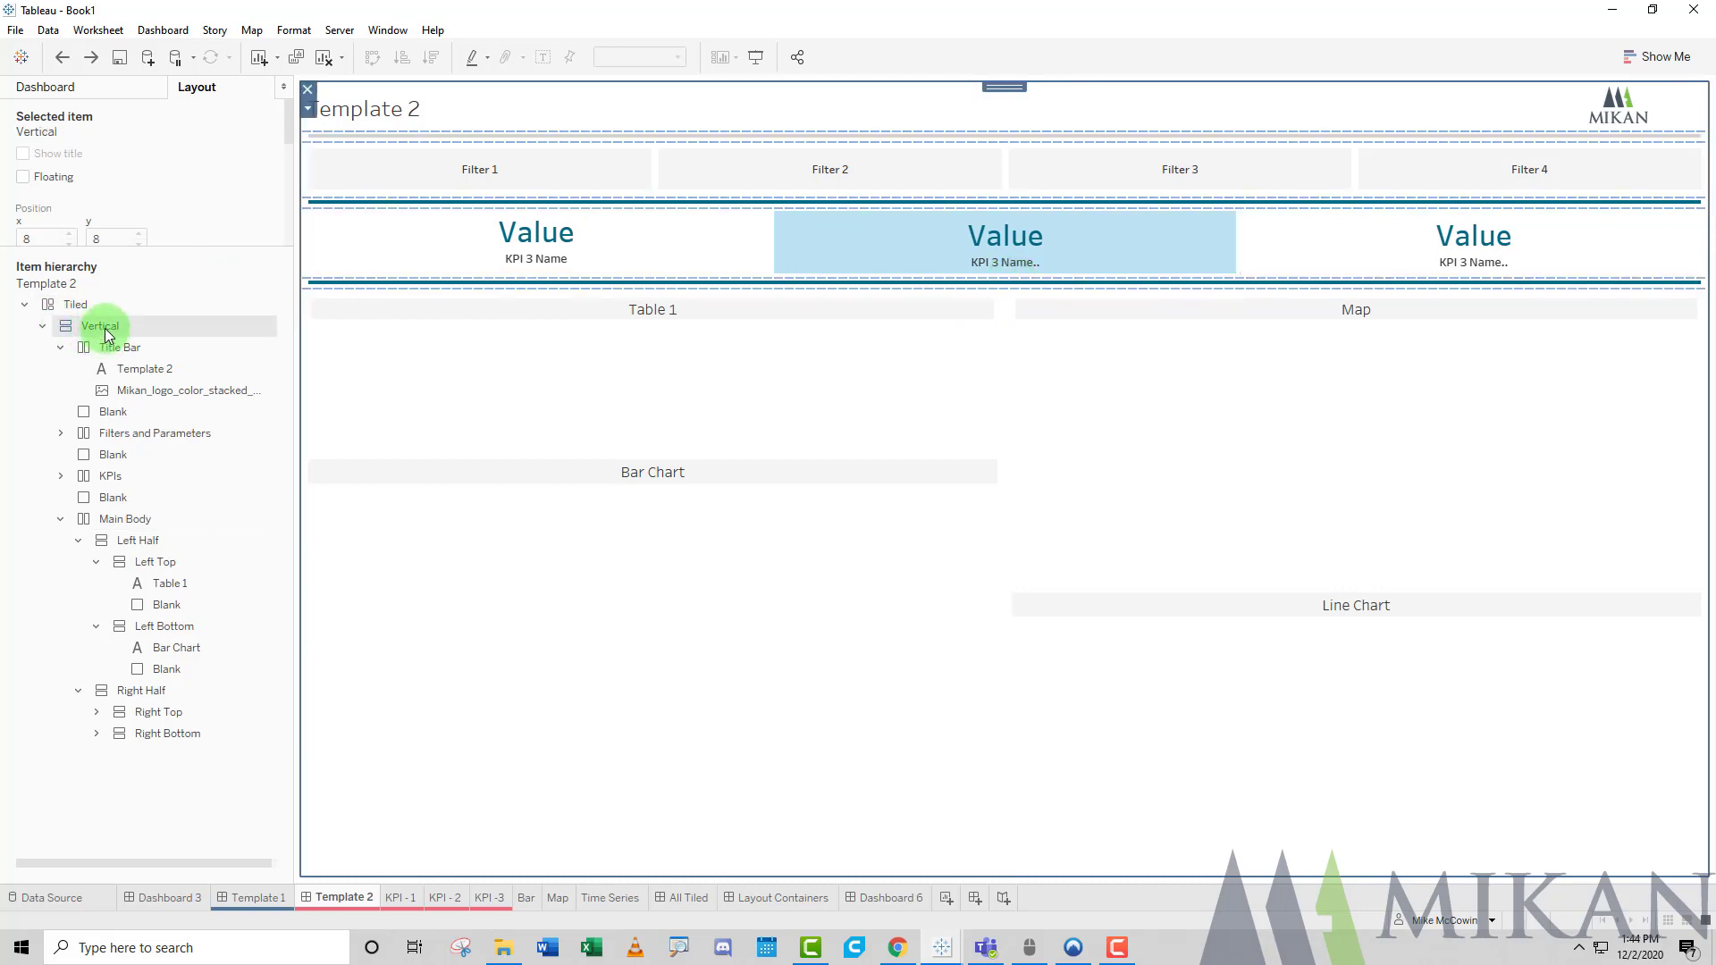
Select the Left Top container starting from the blank beneath Table 1 and try to move it.
{"action": "left_click", "coordinate": [657, 382]}
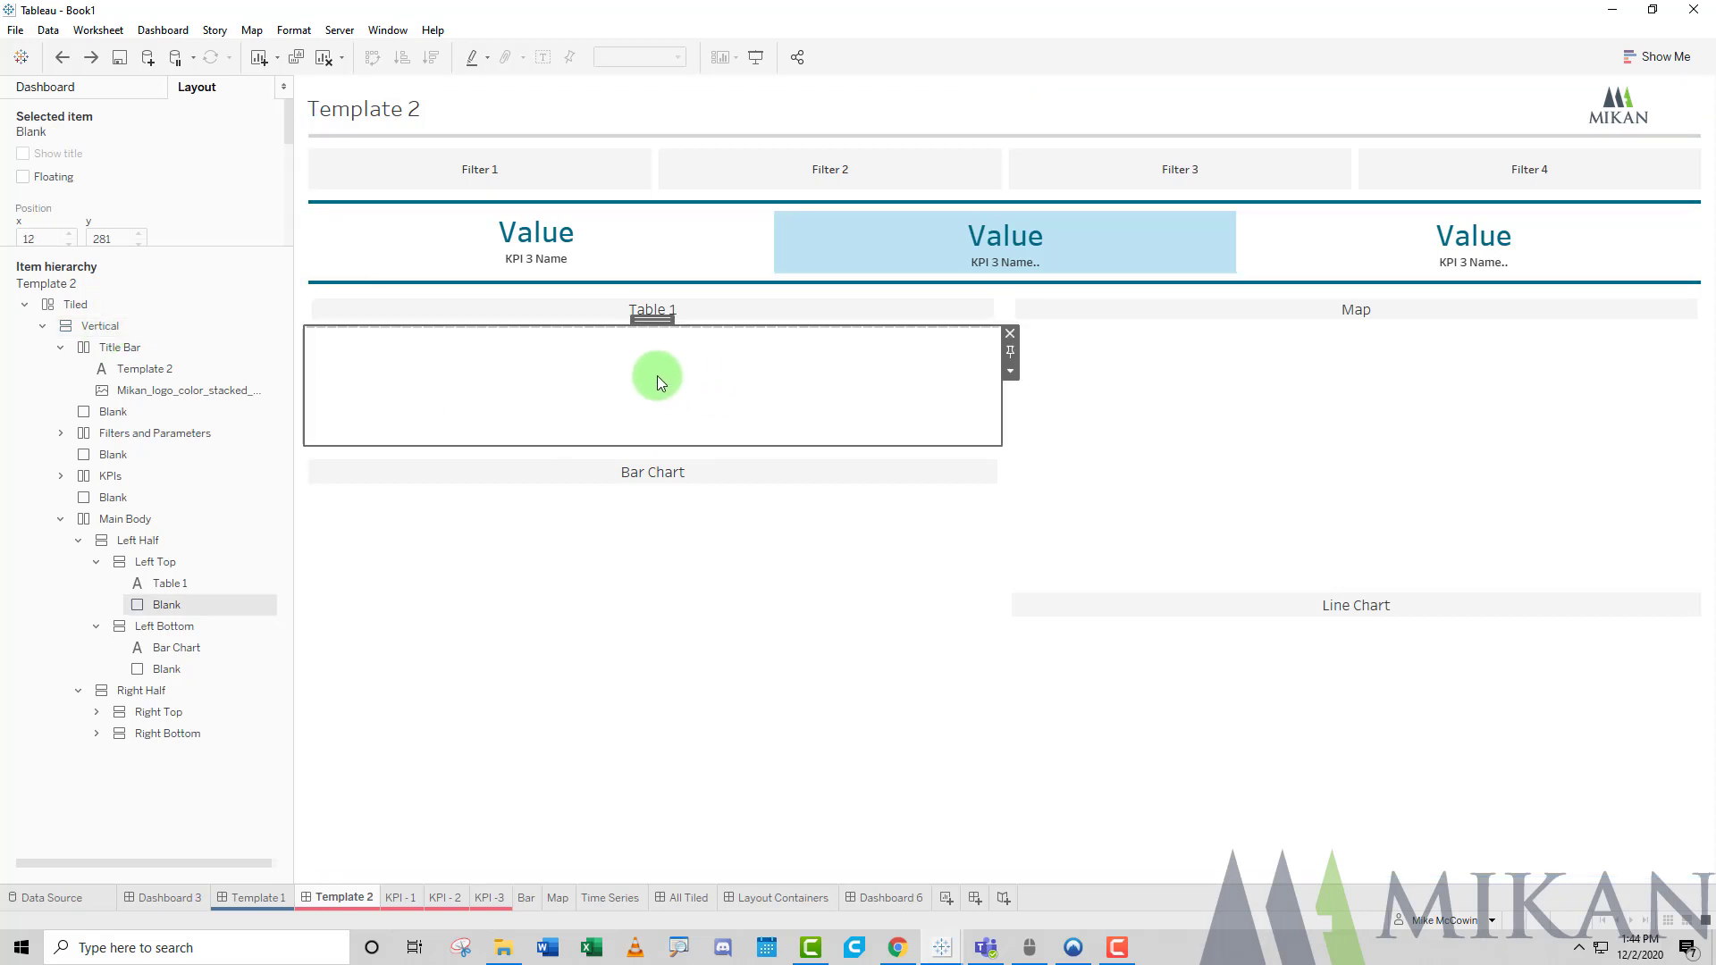
{"action": "double_click", "coordinate": [657, 318]}
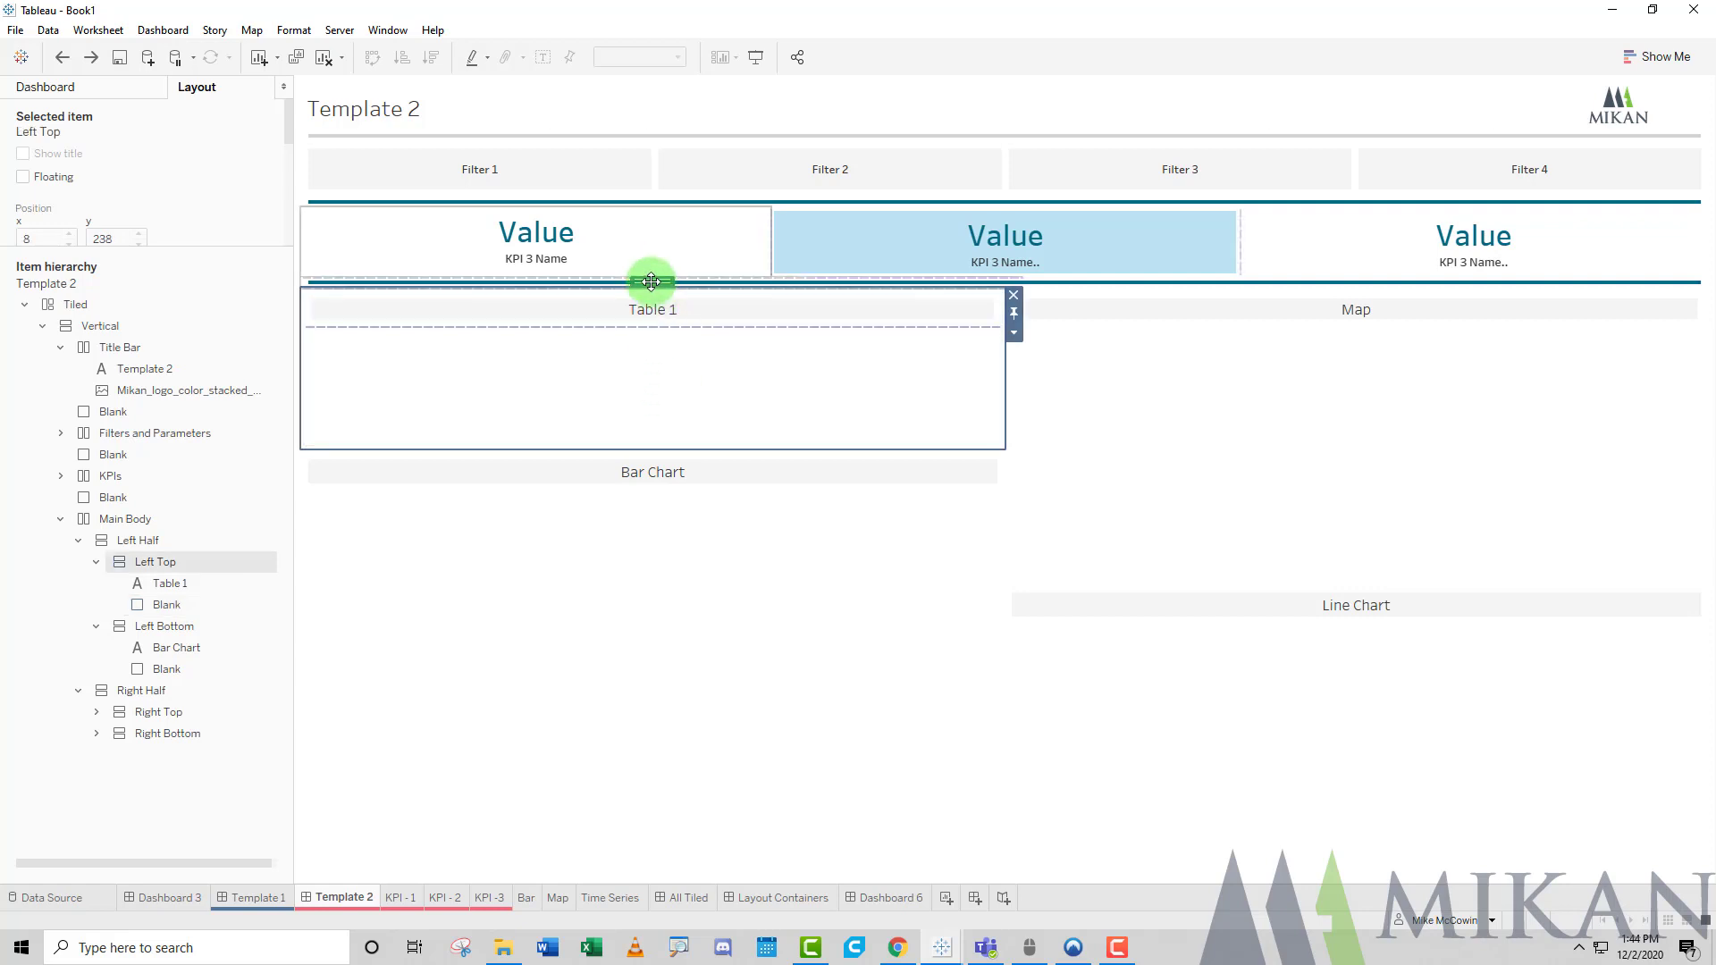
{"action": "left_click_drag", "start_coordinate": [651, 282], "coordinate": [760, 336]}
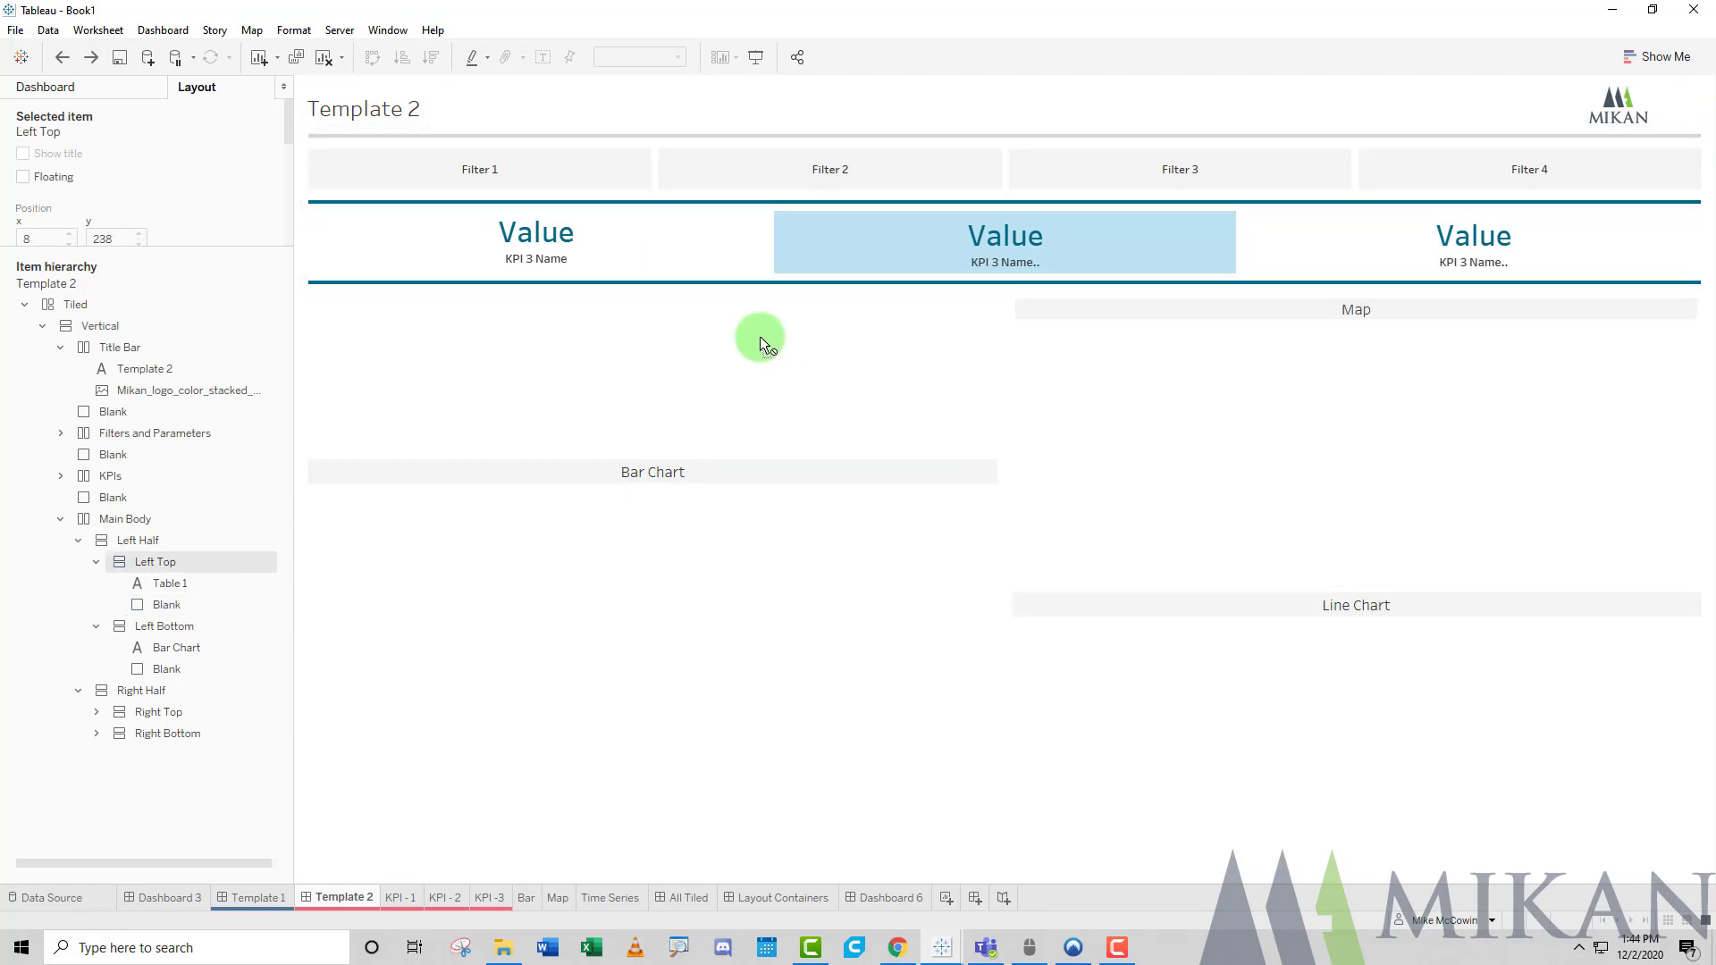
{"action": "left_click", "coordinate": [672, 352]}
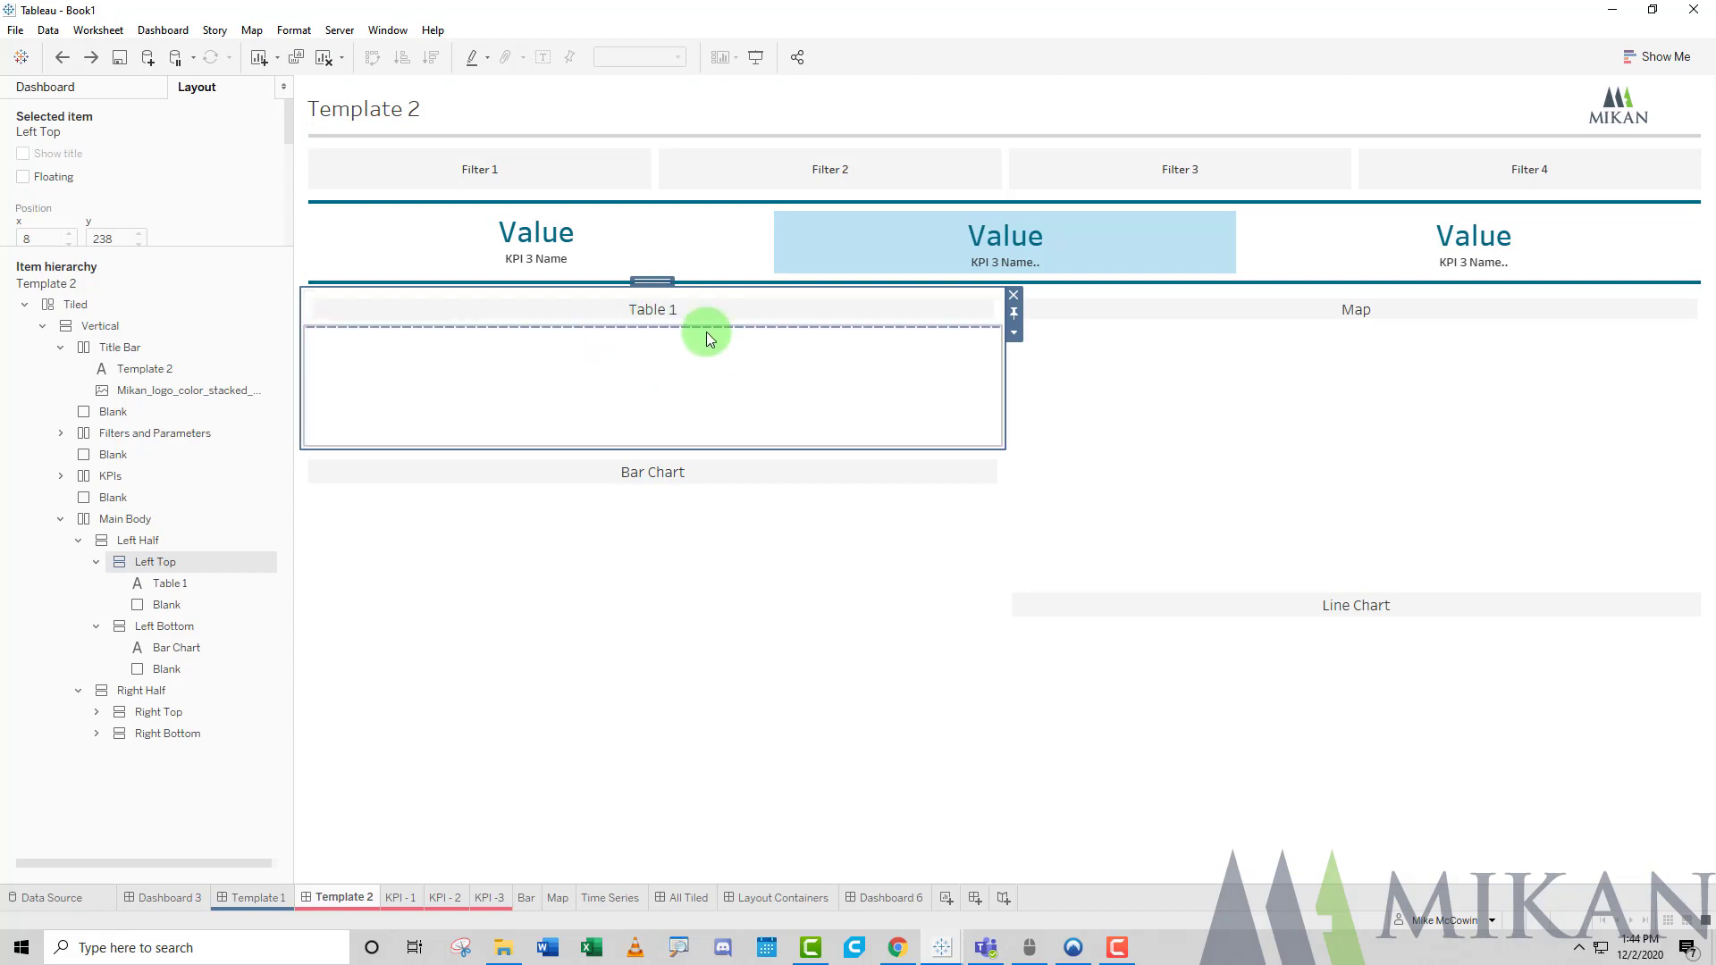
Compare the Table 1 title with the blank beneath it by selecting each in turn, ending on the blank.
{"action": "left_click", "coordinate": [833, 374]}
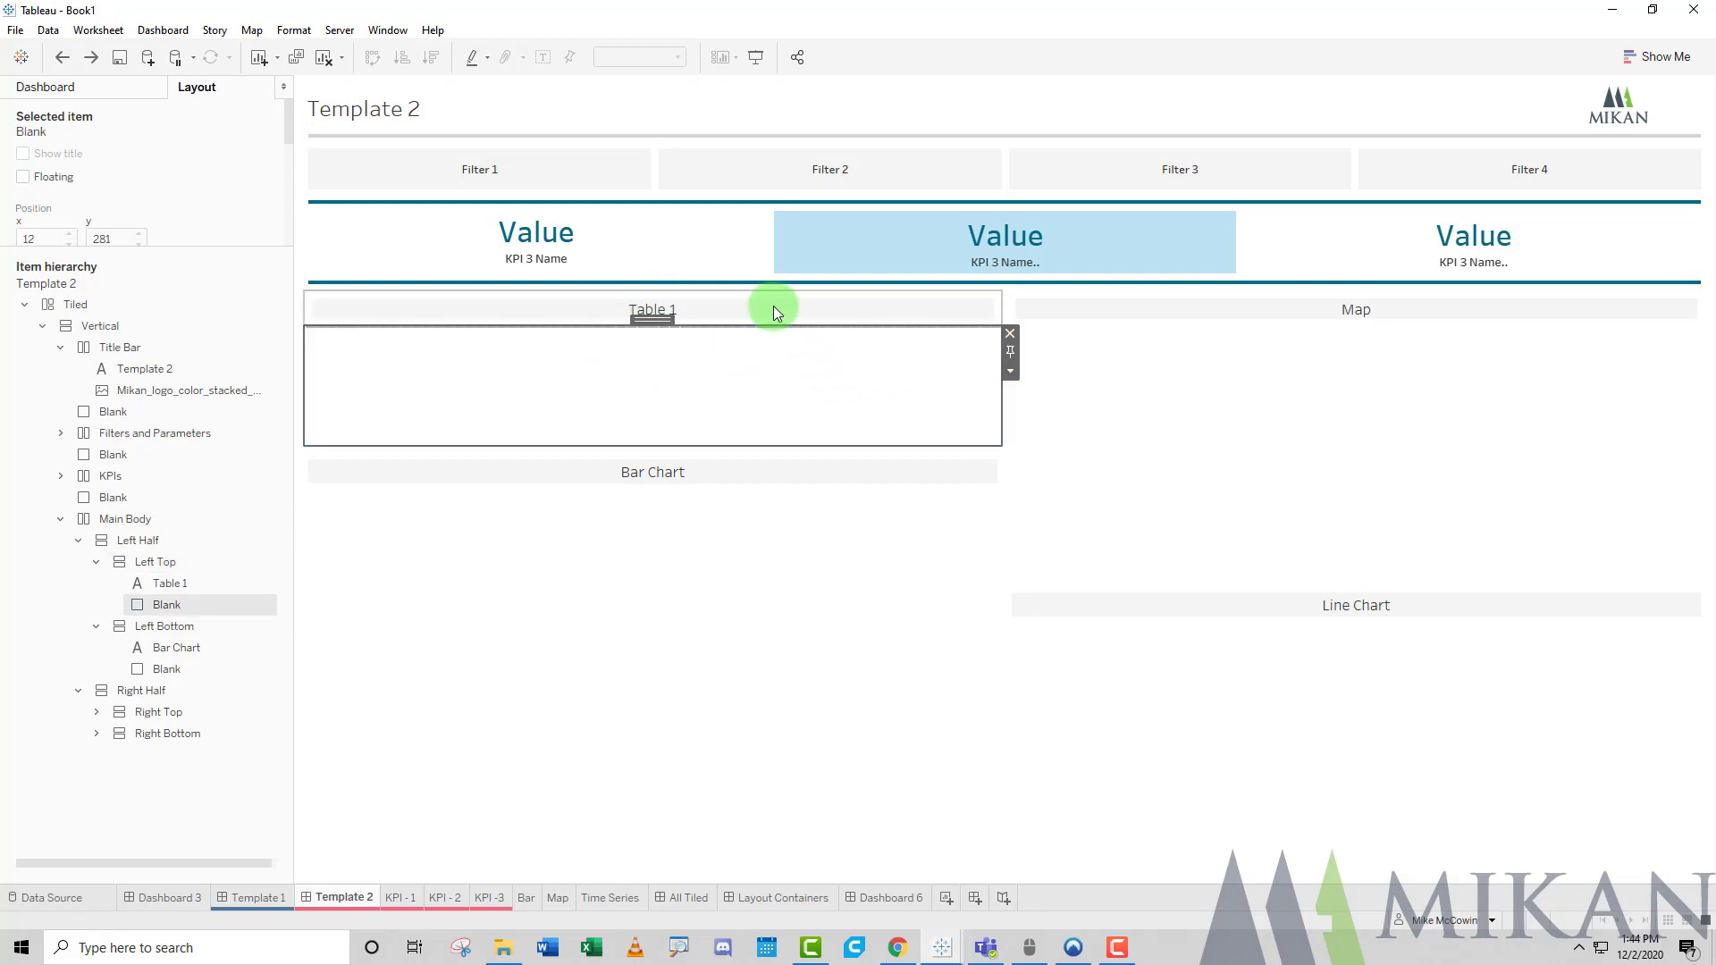
{"action": "left_click", "coordinate": [774, 306]}
{"action": "left_click", "coordinate": [733, 349]}
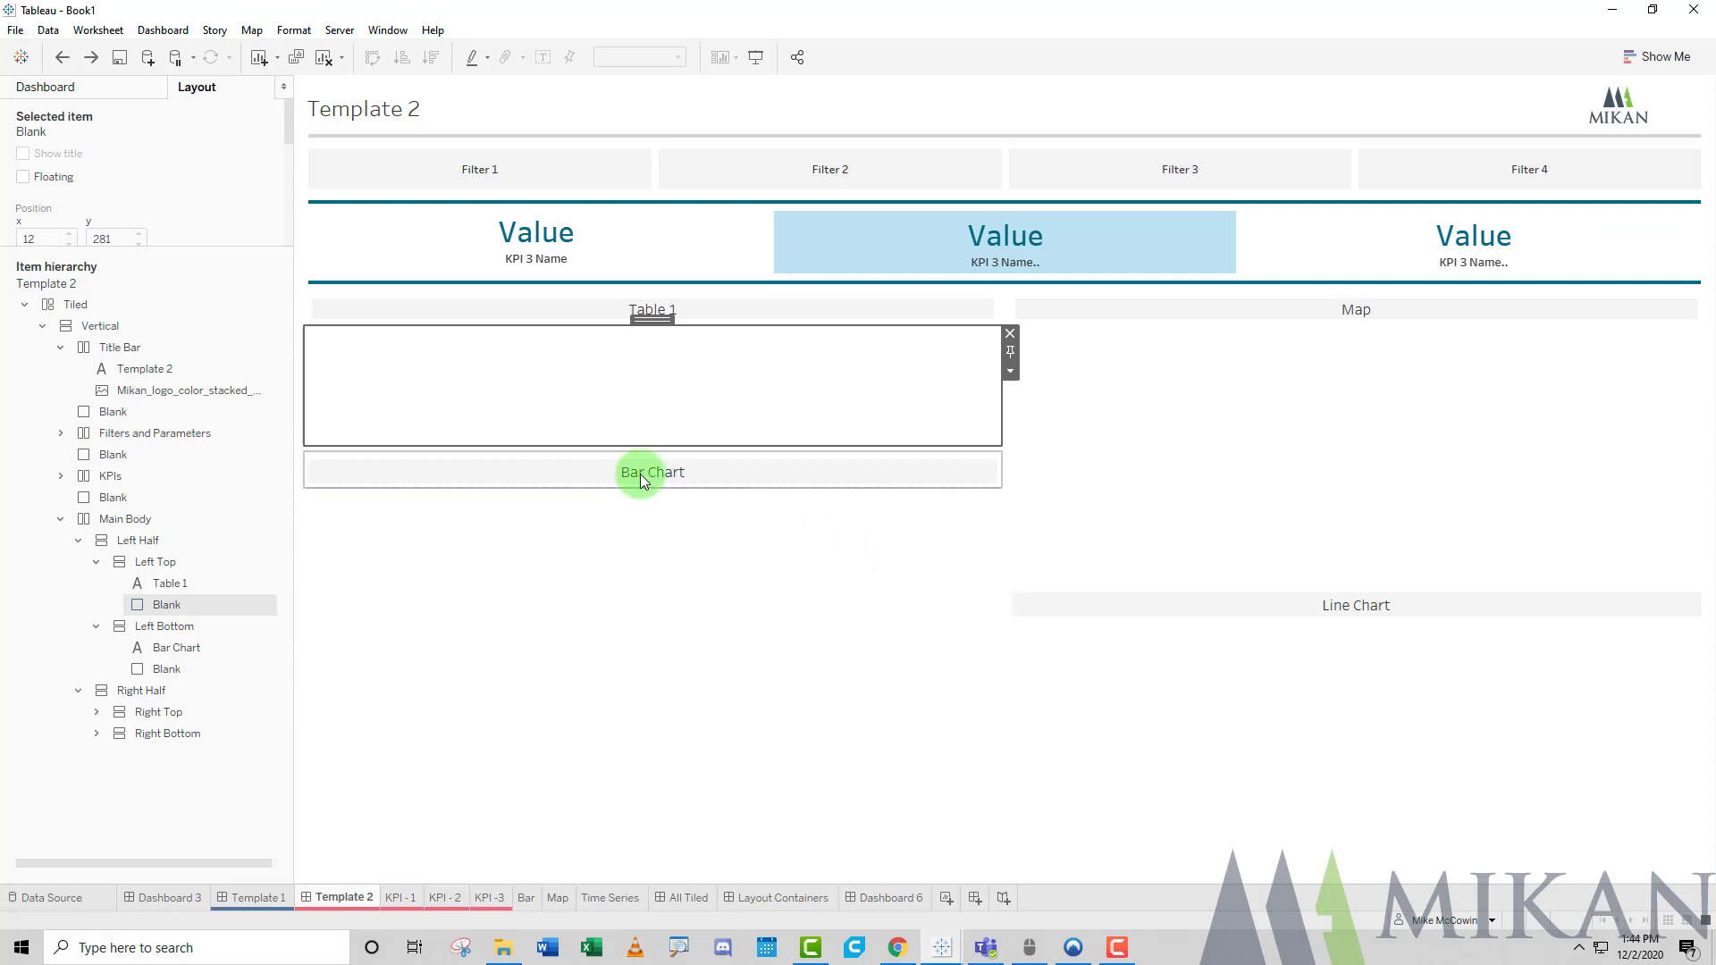
Open the All Tiled dashboard and set its size to a fixed custom 1100 x 900 px.
{"action": "left_click", "coordinate": [131, 93]}
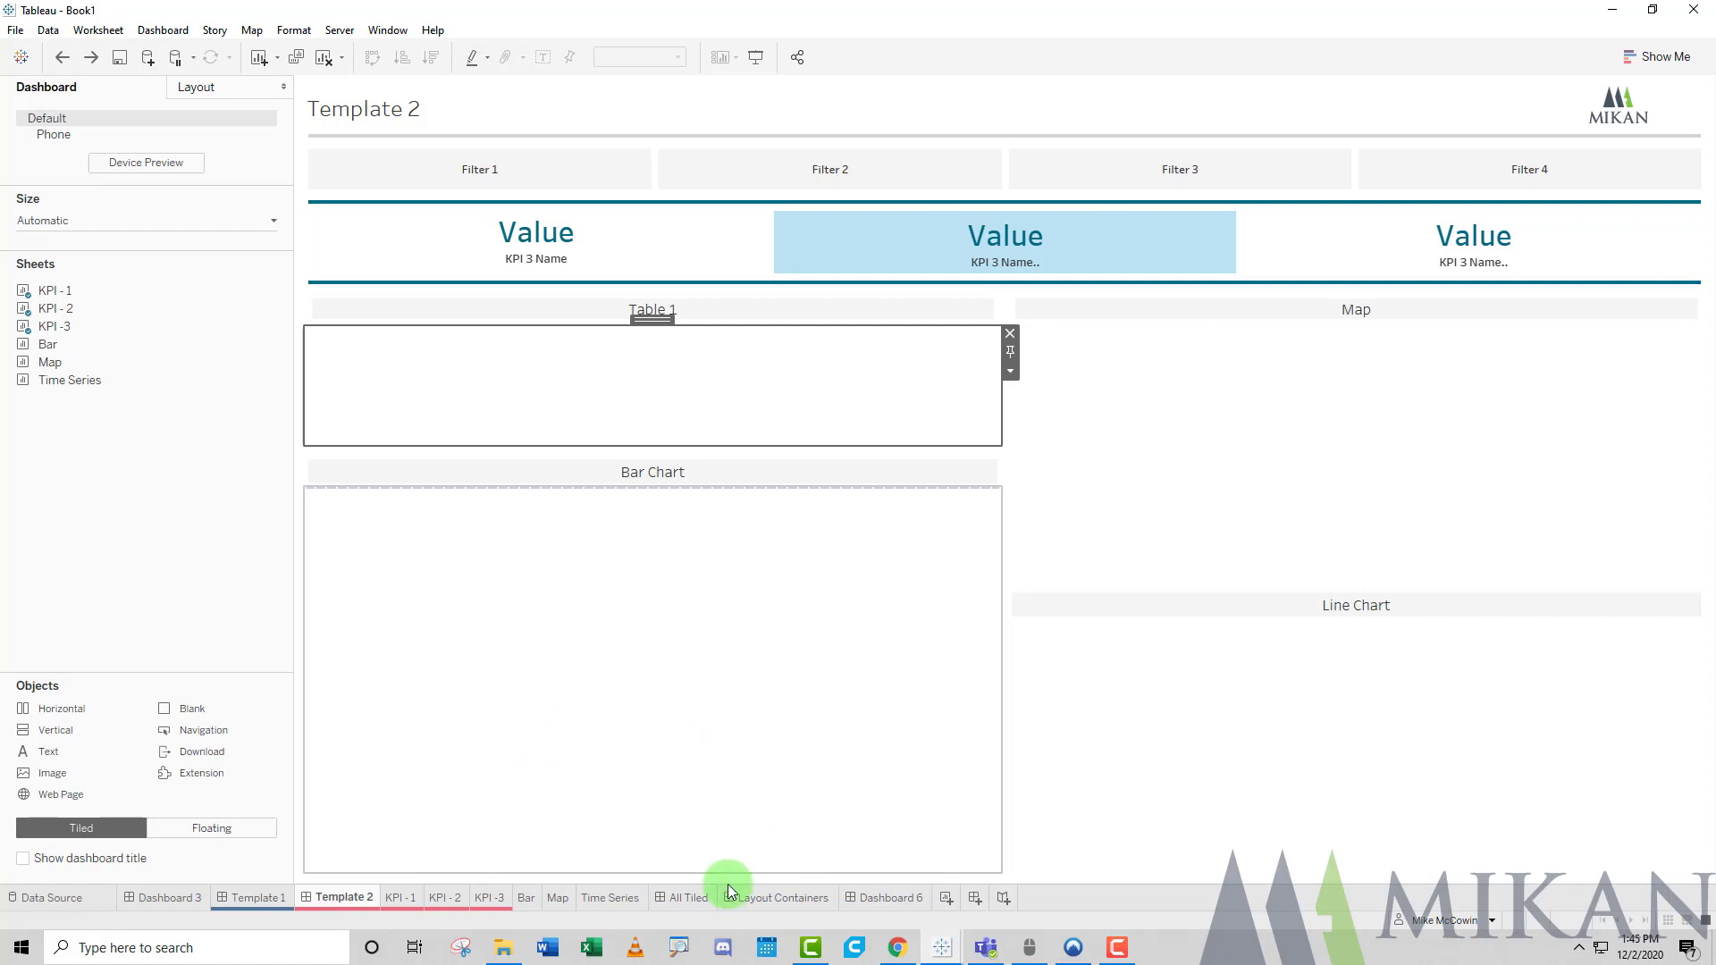
{"action": "left_click", "coordinate": [690, 899]}
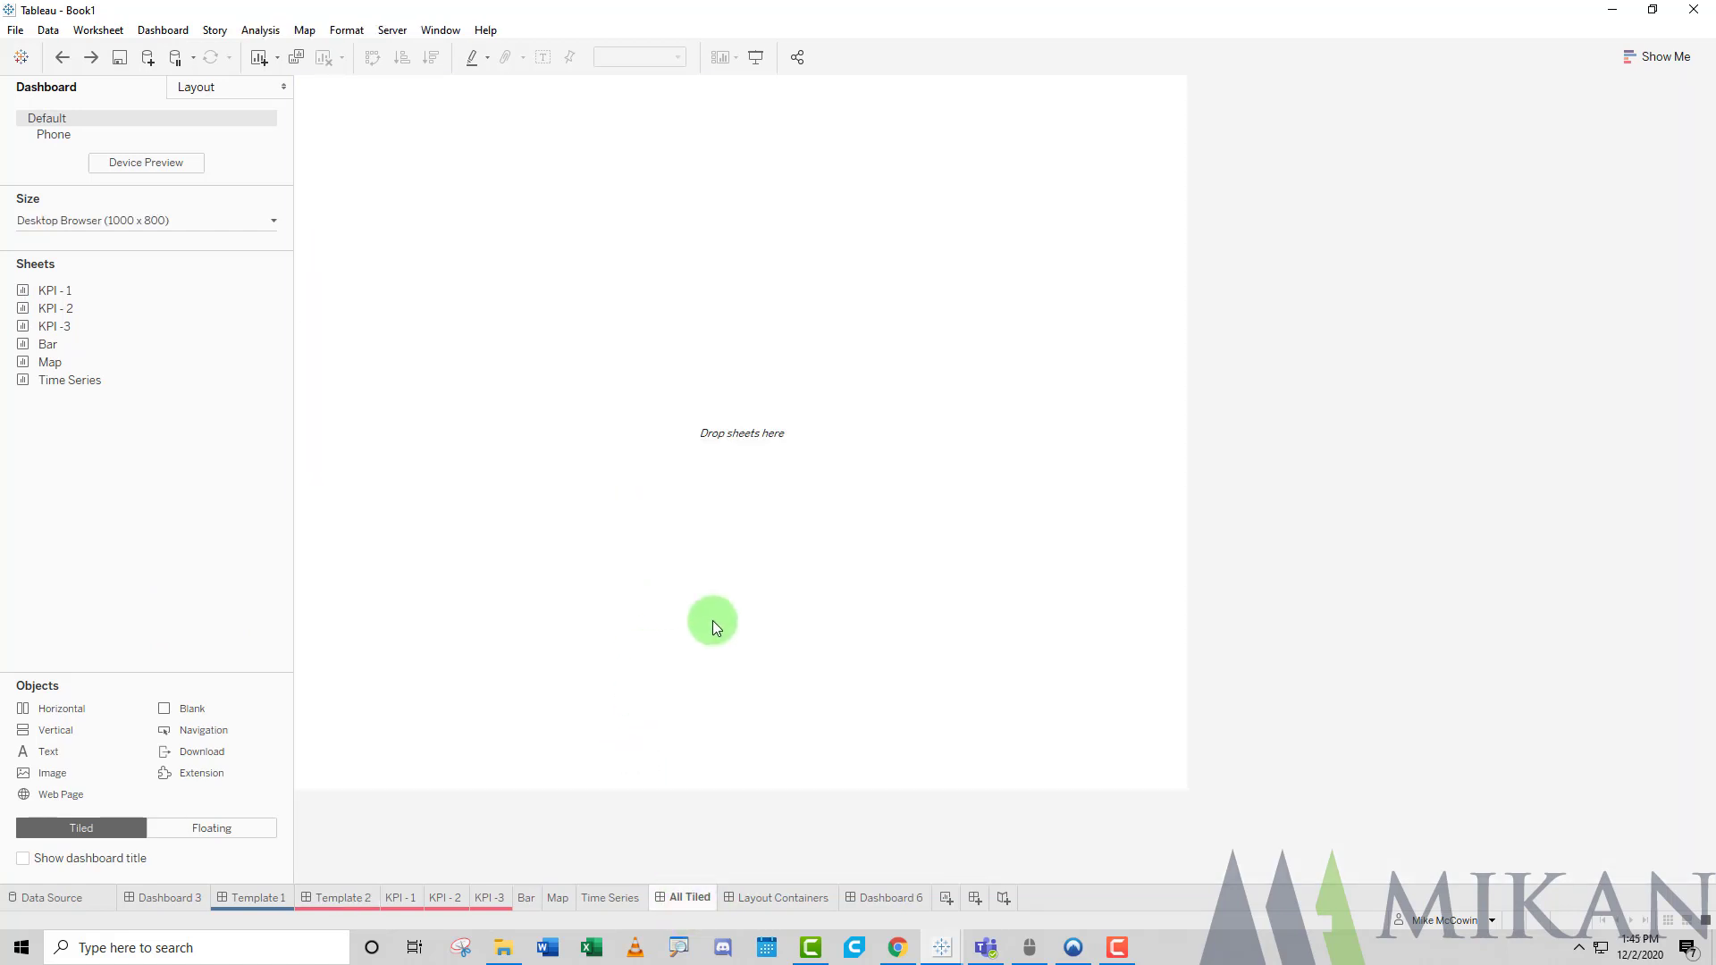
{"action": "left_click", "coordinate": [90, 219]}
{"action": "left_click", "coordinate": [135, 323]}
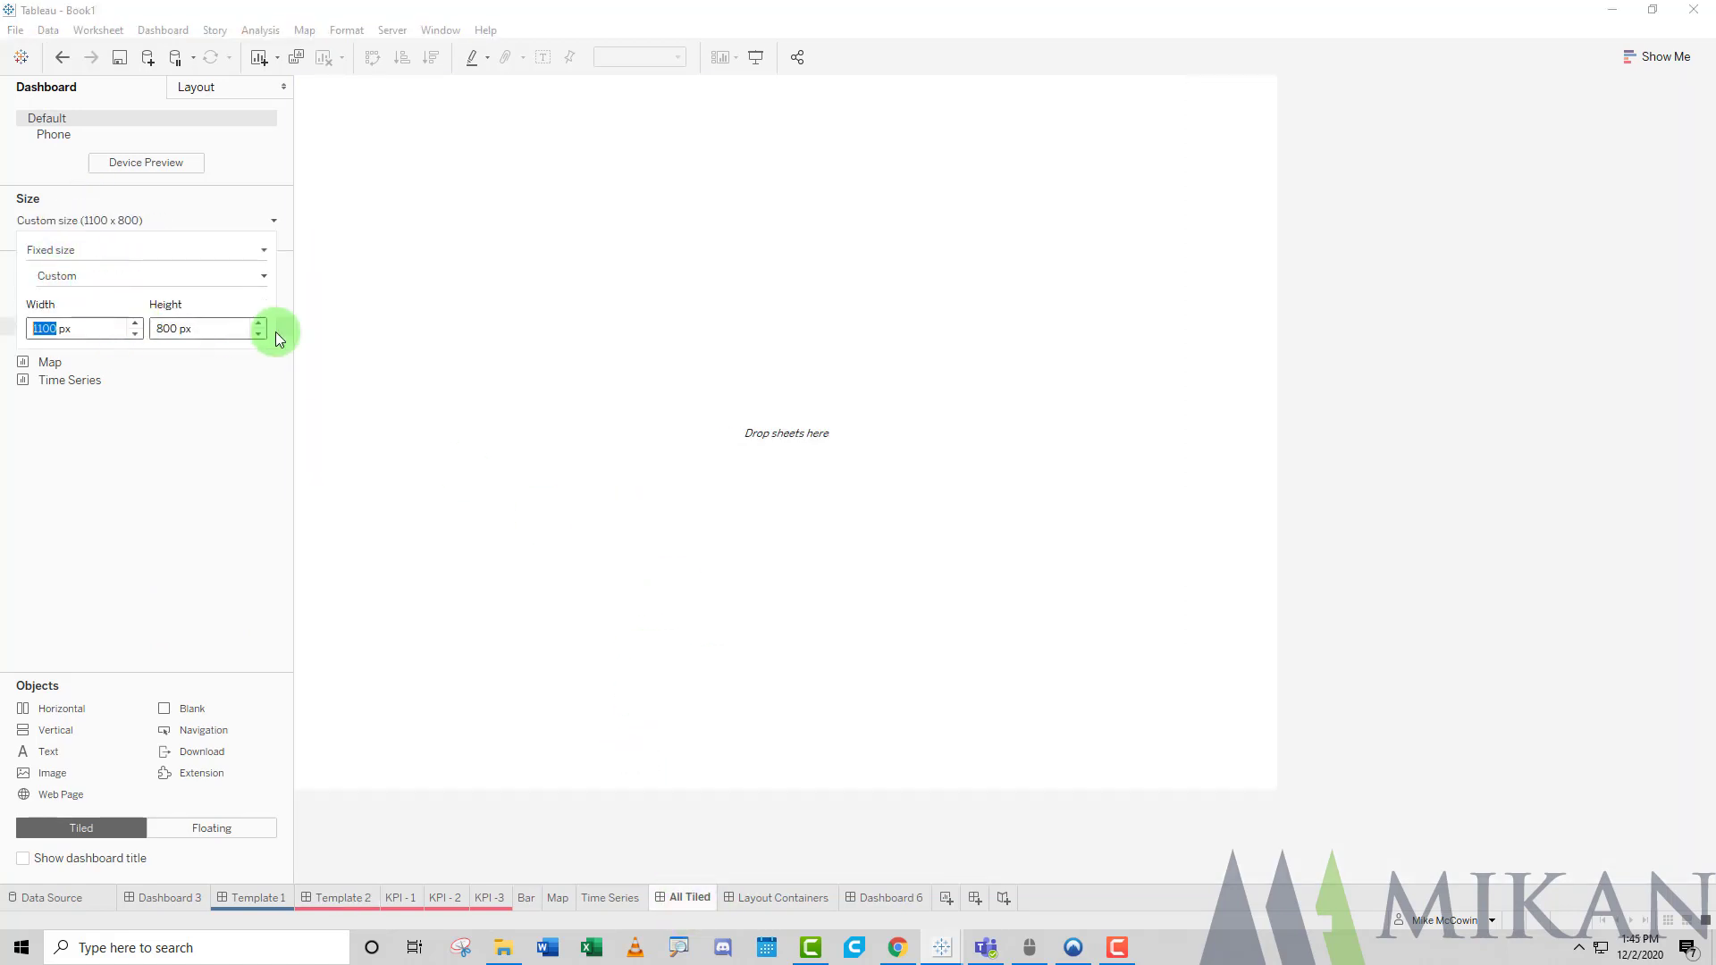
{"action": "left_click", "coordinate": [259, 324]}
{"action": "left_click", "coordinate": [572, 361]}
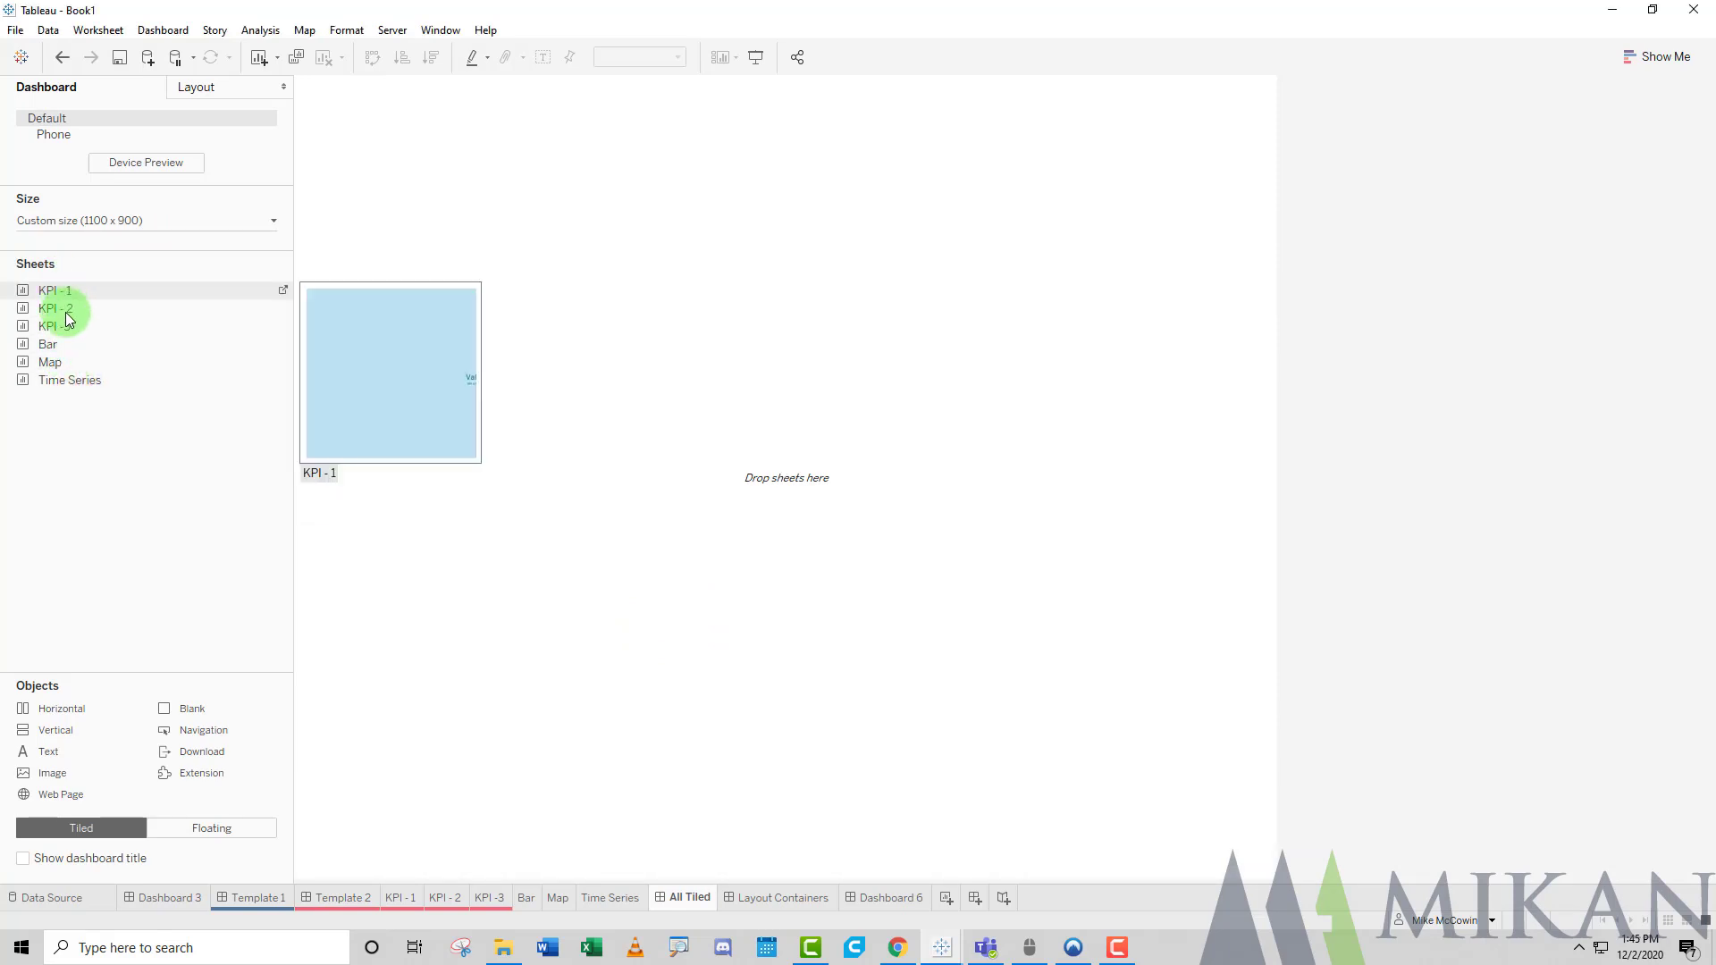
Place the Bar sheet on the All Tiled dashboard, with Map to its left and Time Series across the full width below both.
{"action": "left_click_drag", "start_coordinate": [59, 345], "coordinate": [719, 363]}
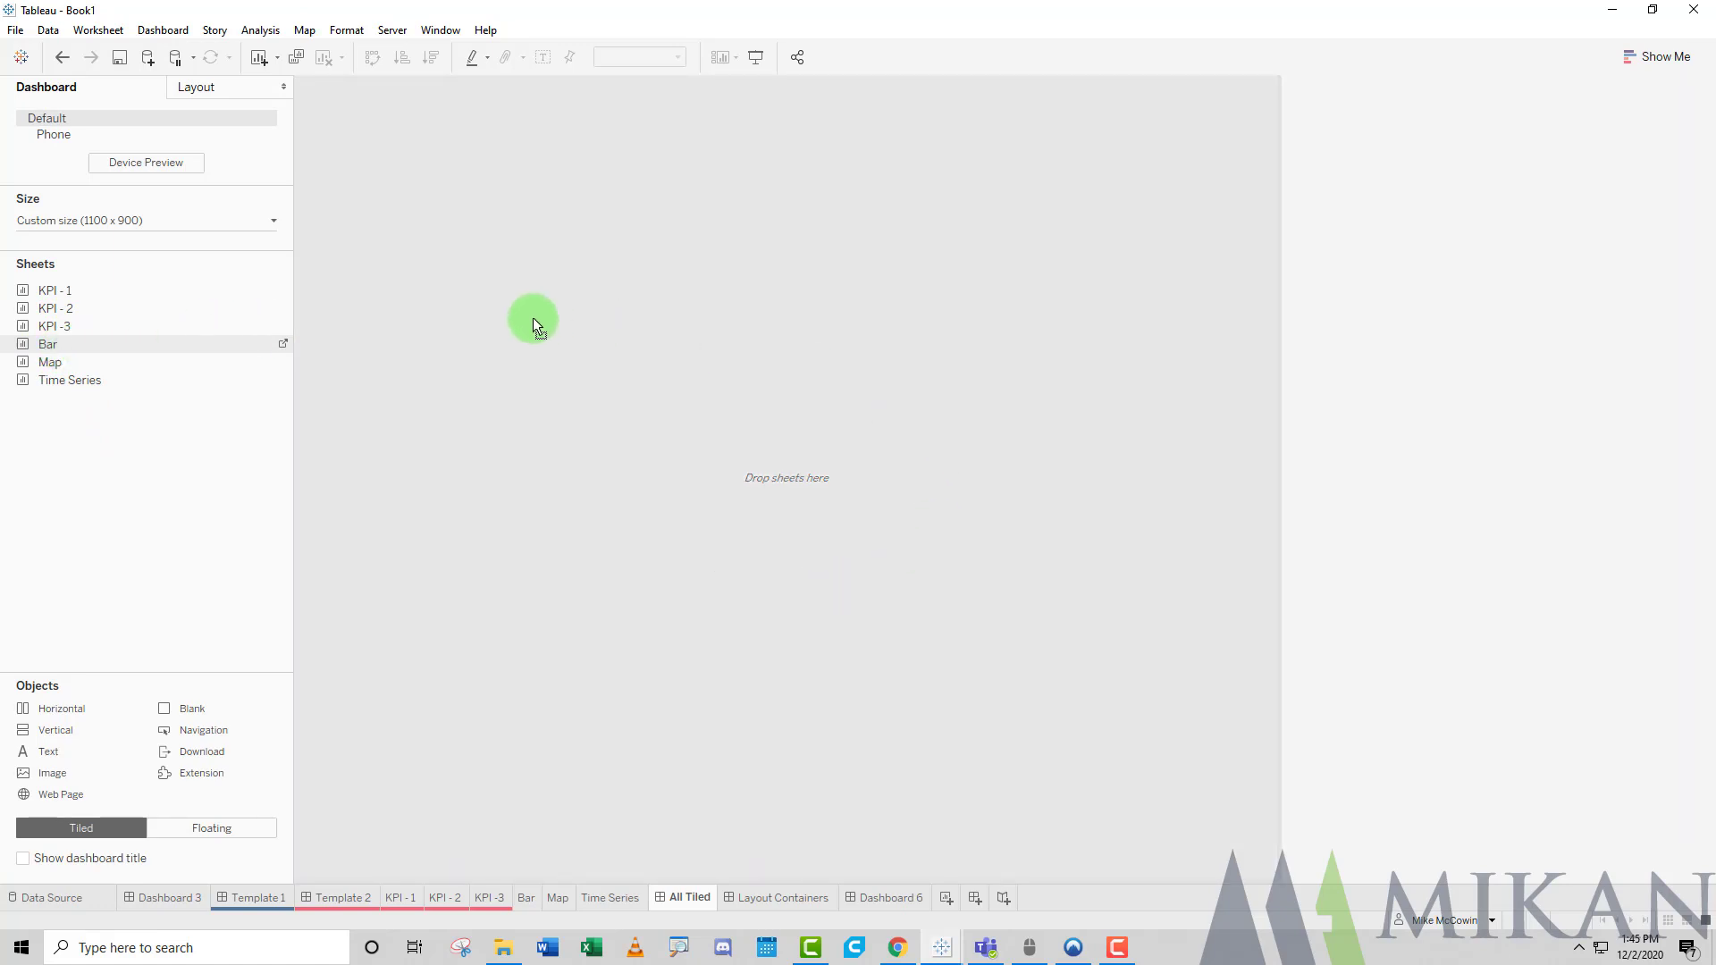
{"action": "left_click_drag", "start_coordinate": [533, 318], "coordinate": [533, 319]}
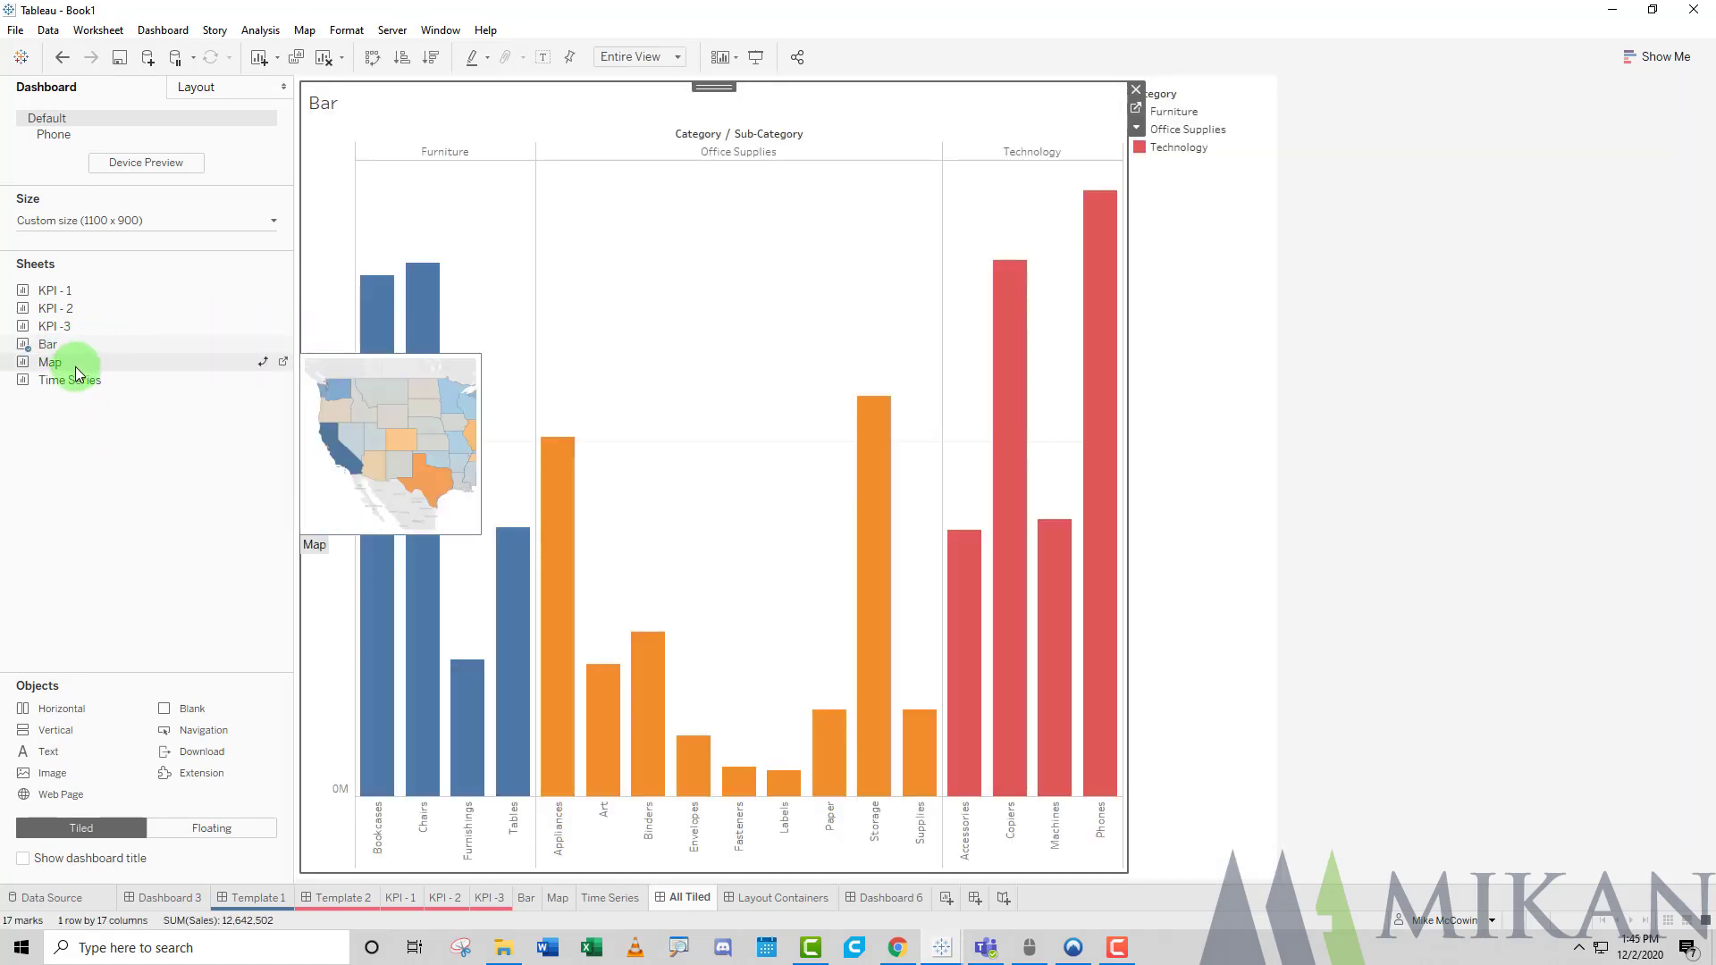
{"action": "left_click_drag", "start_coordinate": [75, 364], "coordinate": [766, 347]}
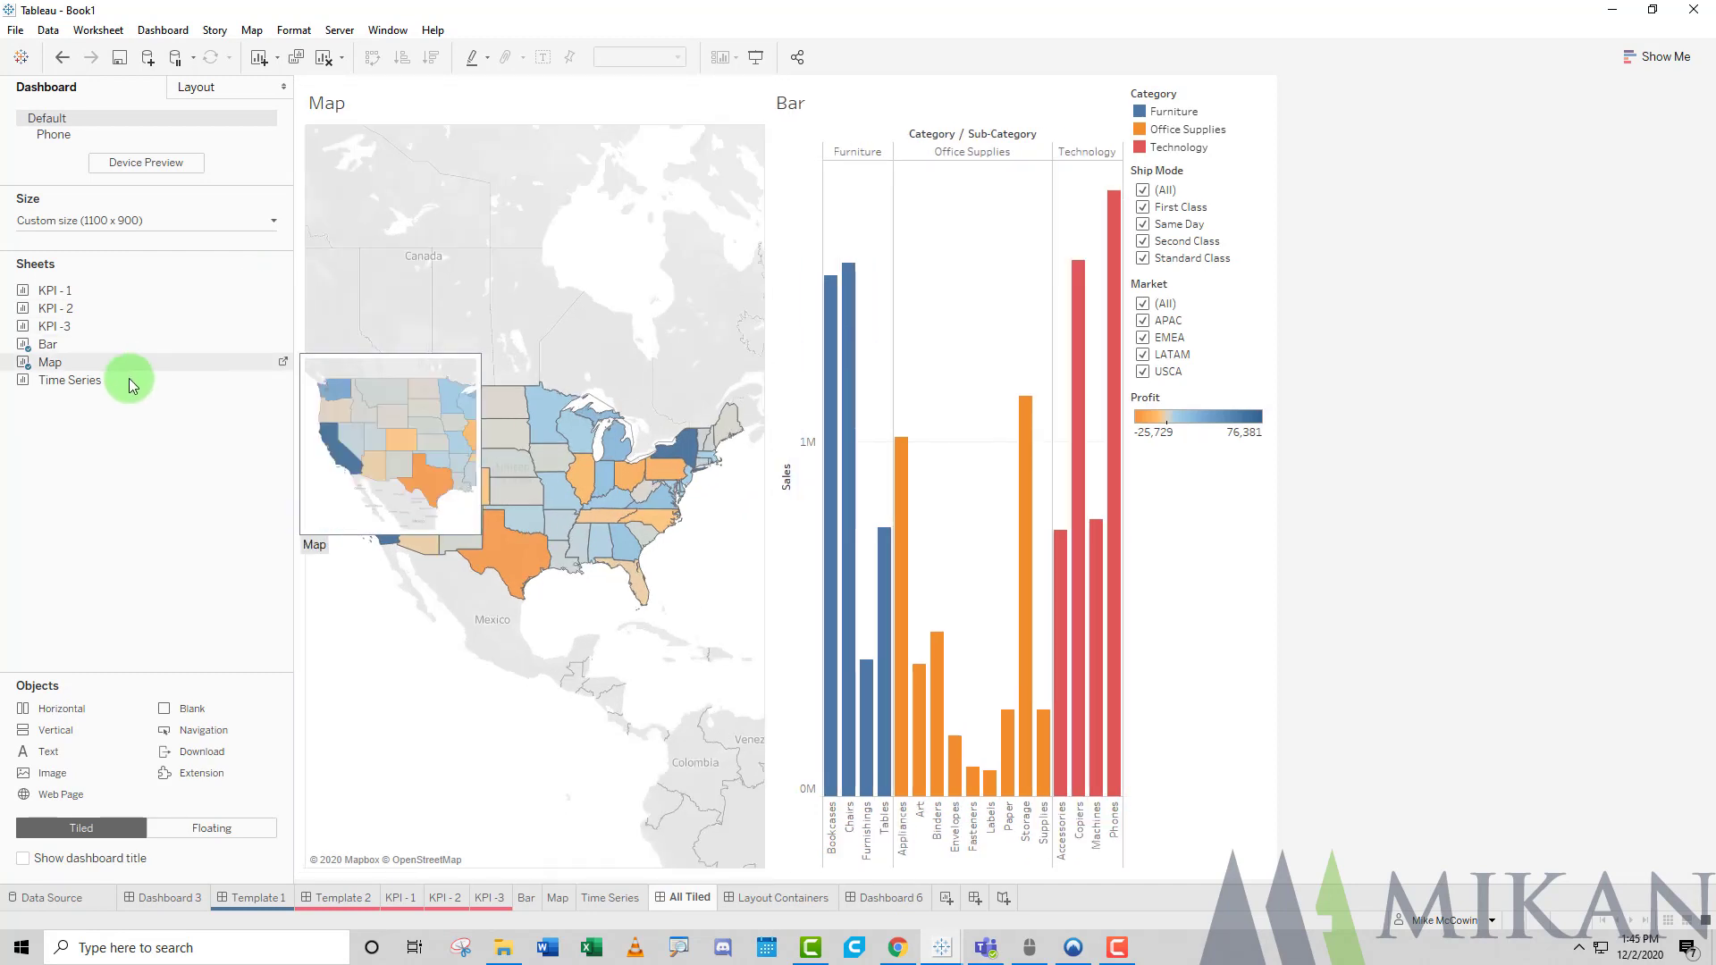
{"action": "left_click_drag", "start_coordinate": [138, 382], "coordinate": [786, 854]}
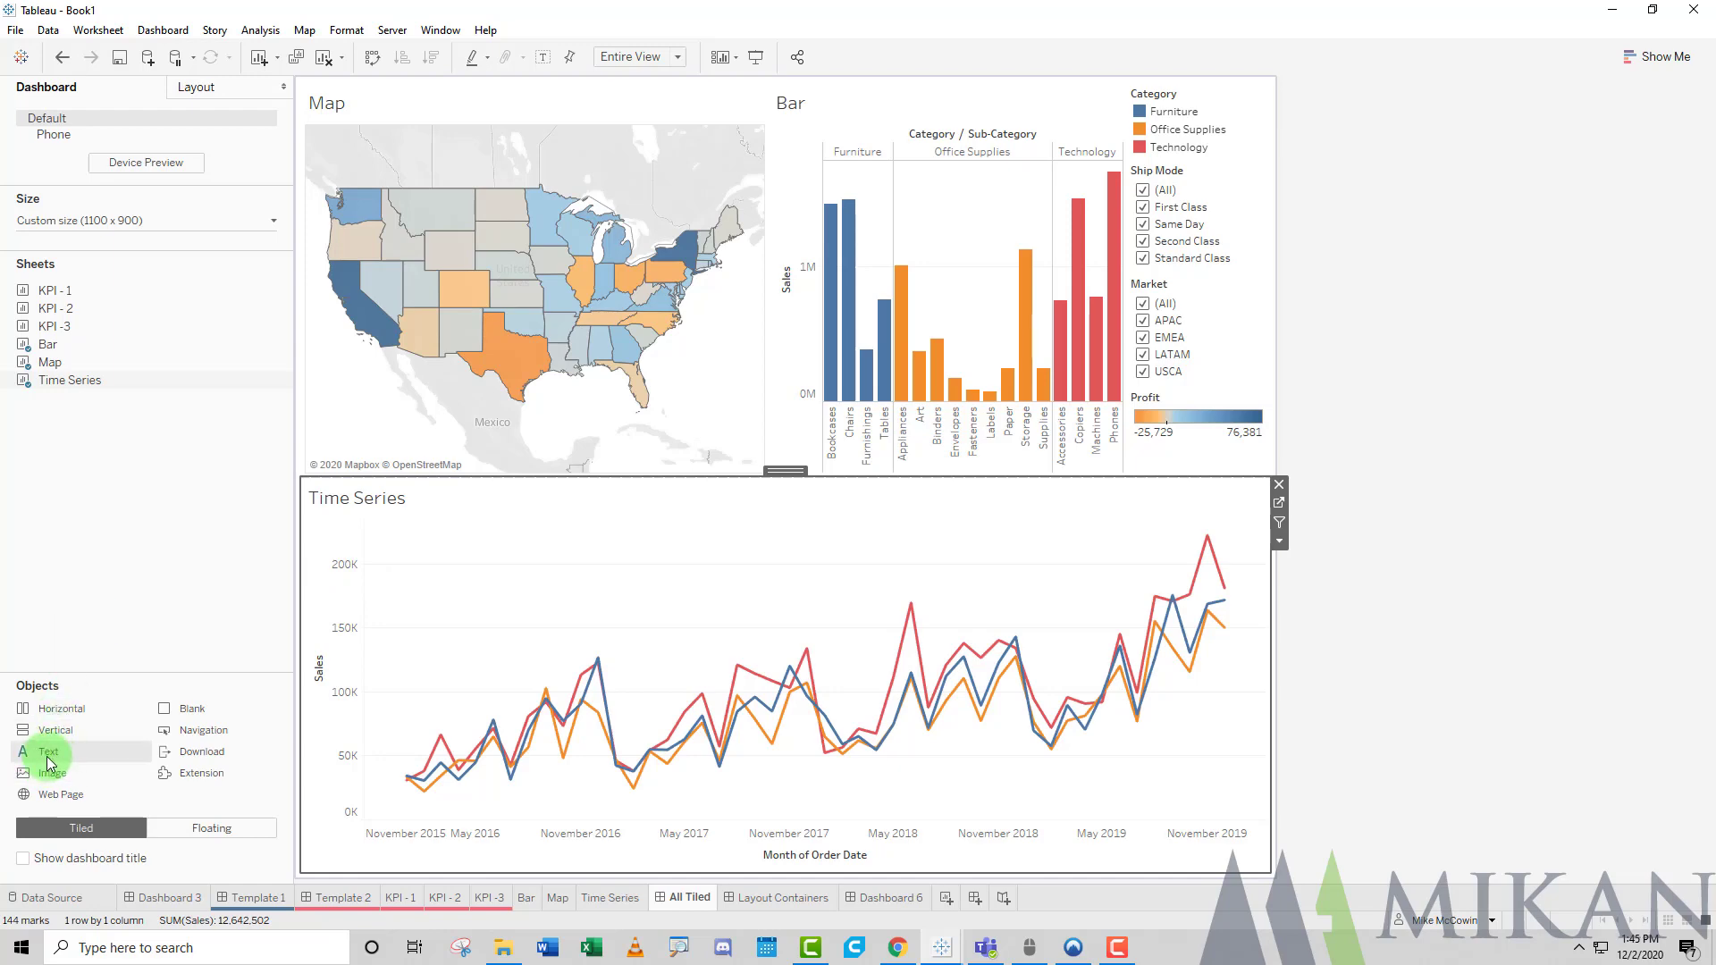
Add a text object across the top of the dashboard reading "Dashboard Title", centred and in a larger font.
{"action": "mouse_move", "coordinate": [54, 761]}
{"action": "left_mouse_down"}
{"action": "mouse_move", "coordinate": [808, 203]}
{"action": "mouse_move", "coordinate": [833, 66]}
{"action": "mouse_move", "coordinate": [830, 94]}
{"action": "left_mouse_up"}
{"action": "left_click_drag", "start_coordinate": [830, 92], "coordinate": [831, 96]}
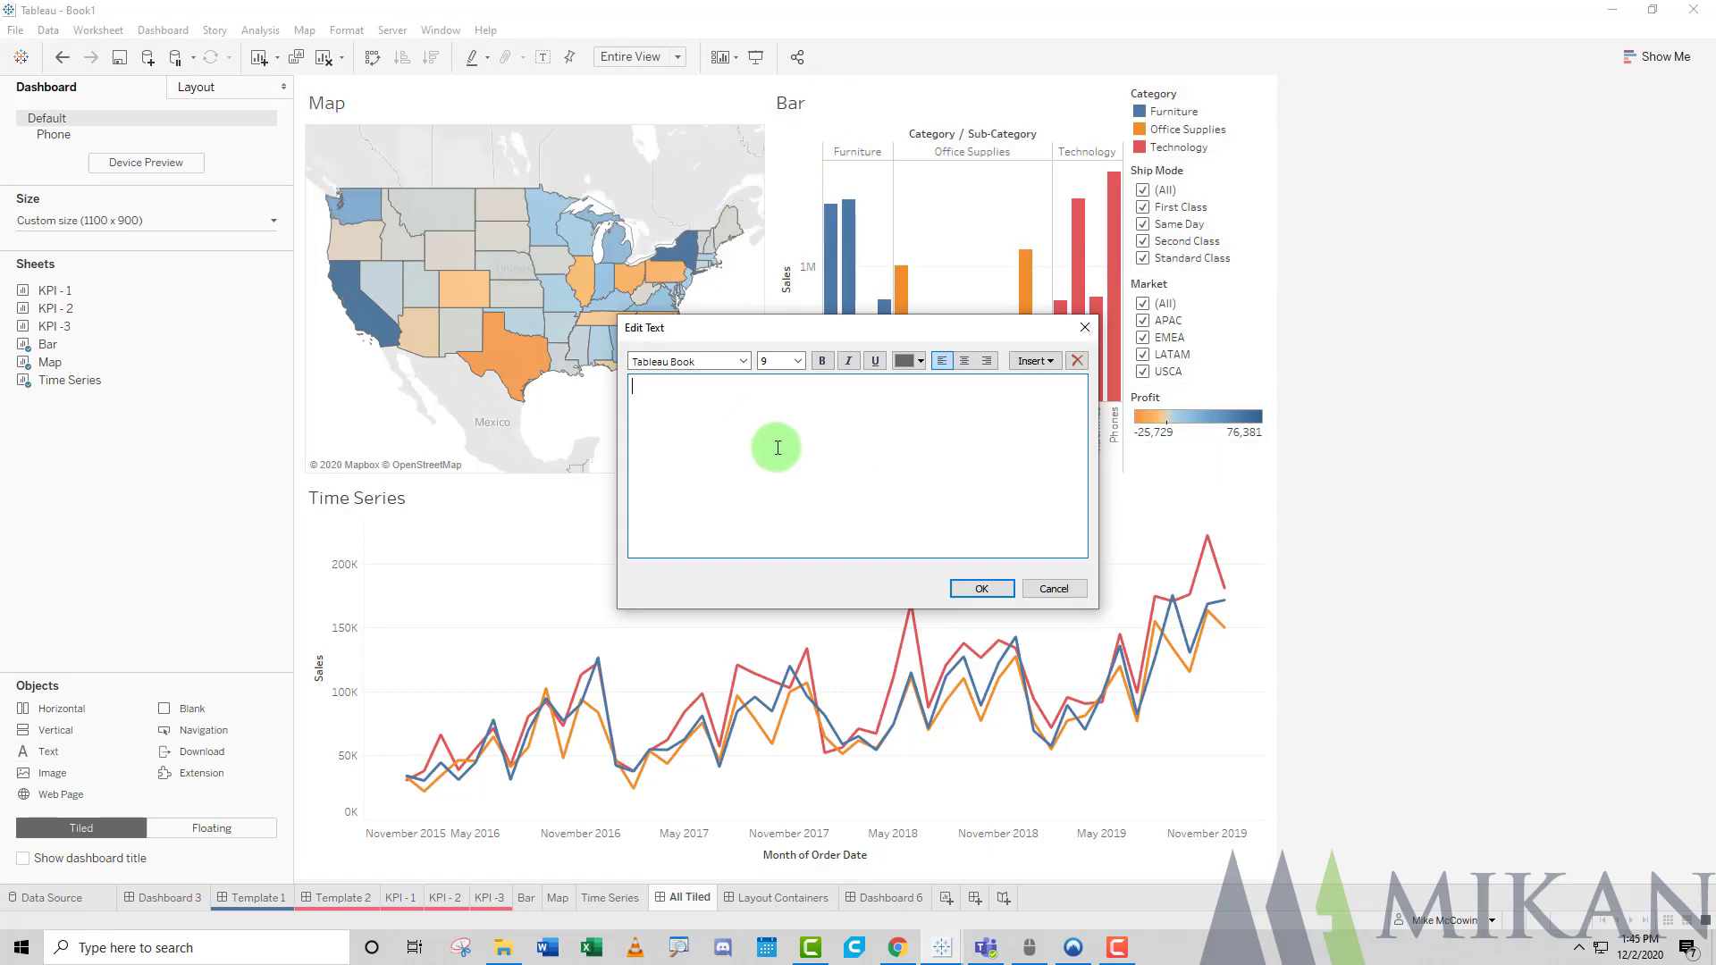
{"action": "type", "text": "Dashboard Title"}
{"action": "triple_click", "coordinate": [686, 408]}
{"action": "left_click", "coordinate": [965, 360]}
{"action": "left_click", "coordinate": [786, 362]}
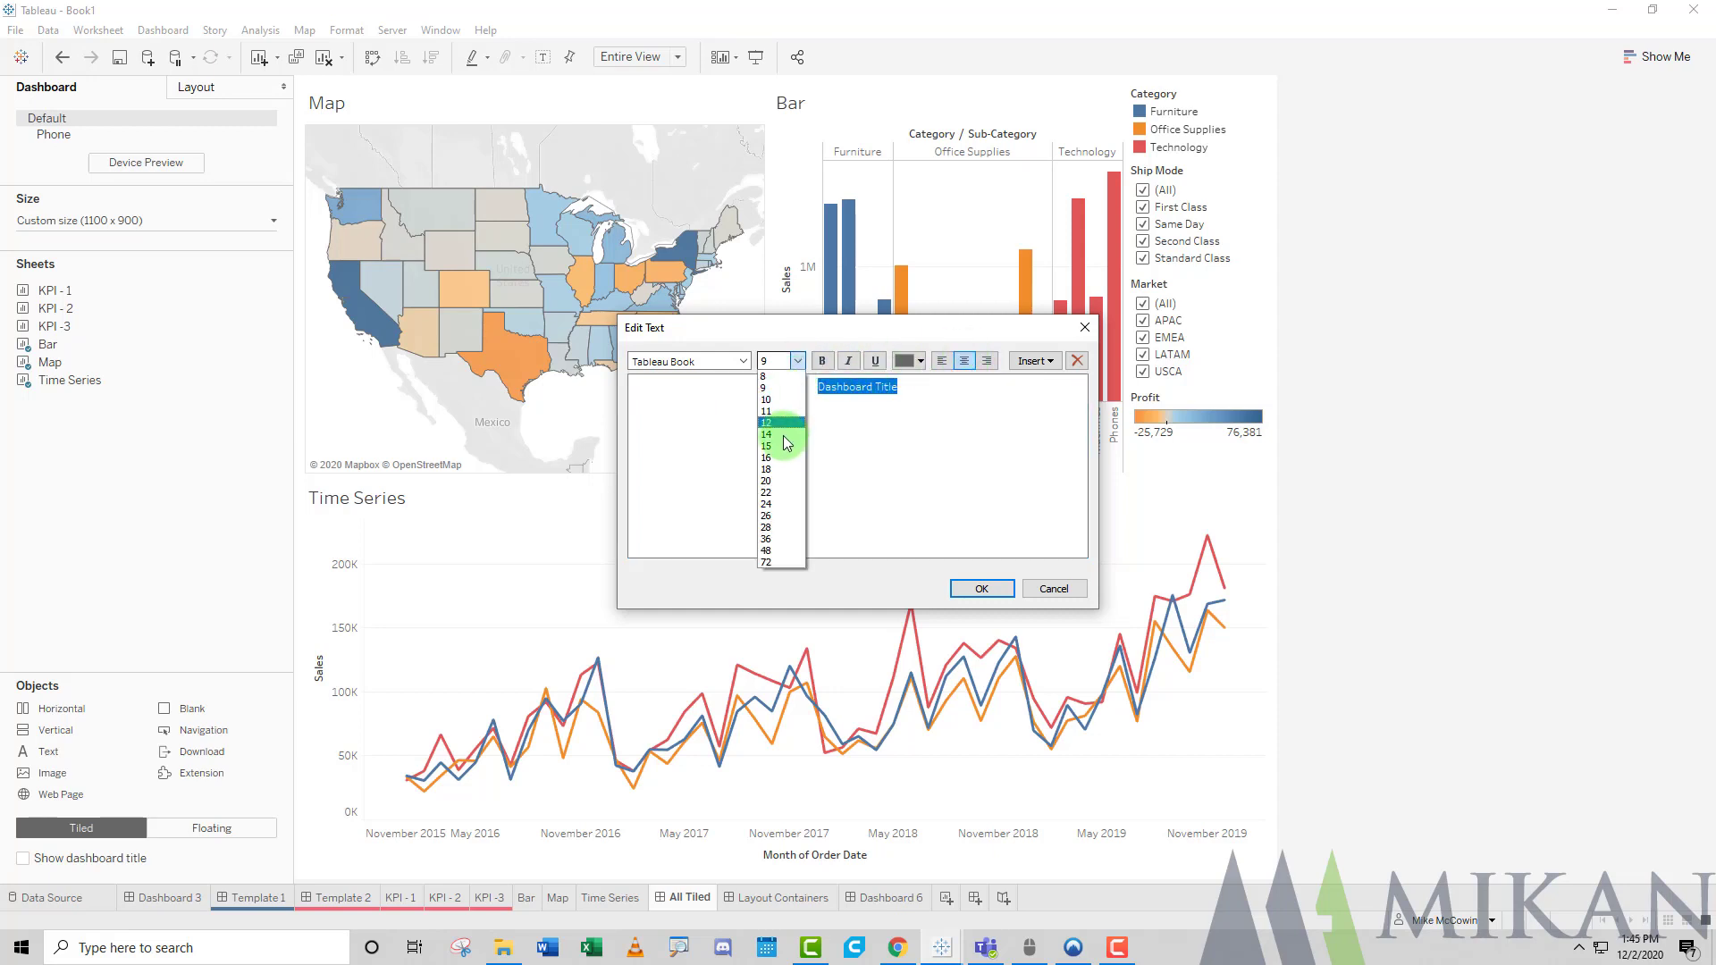
{"action": "left_click", "coordinate": [784, 437]}
{"action": "left_click", "coordinate": [983, 587]}
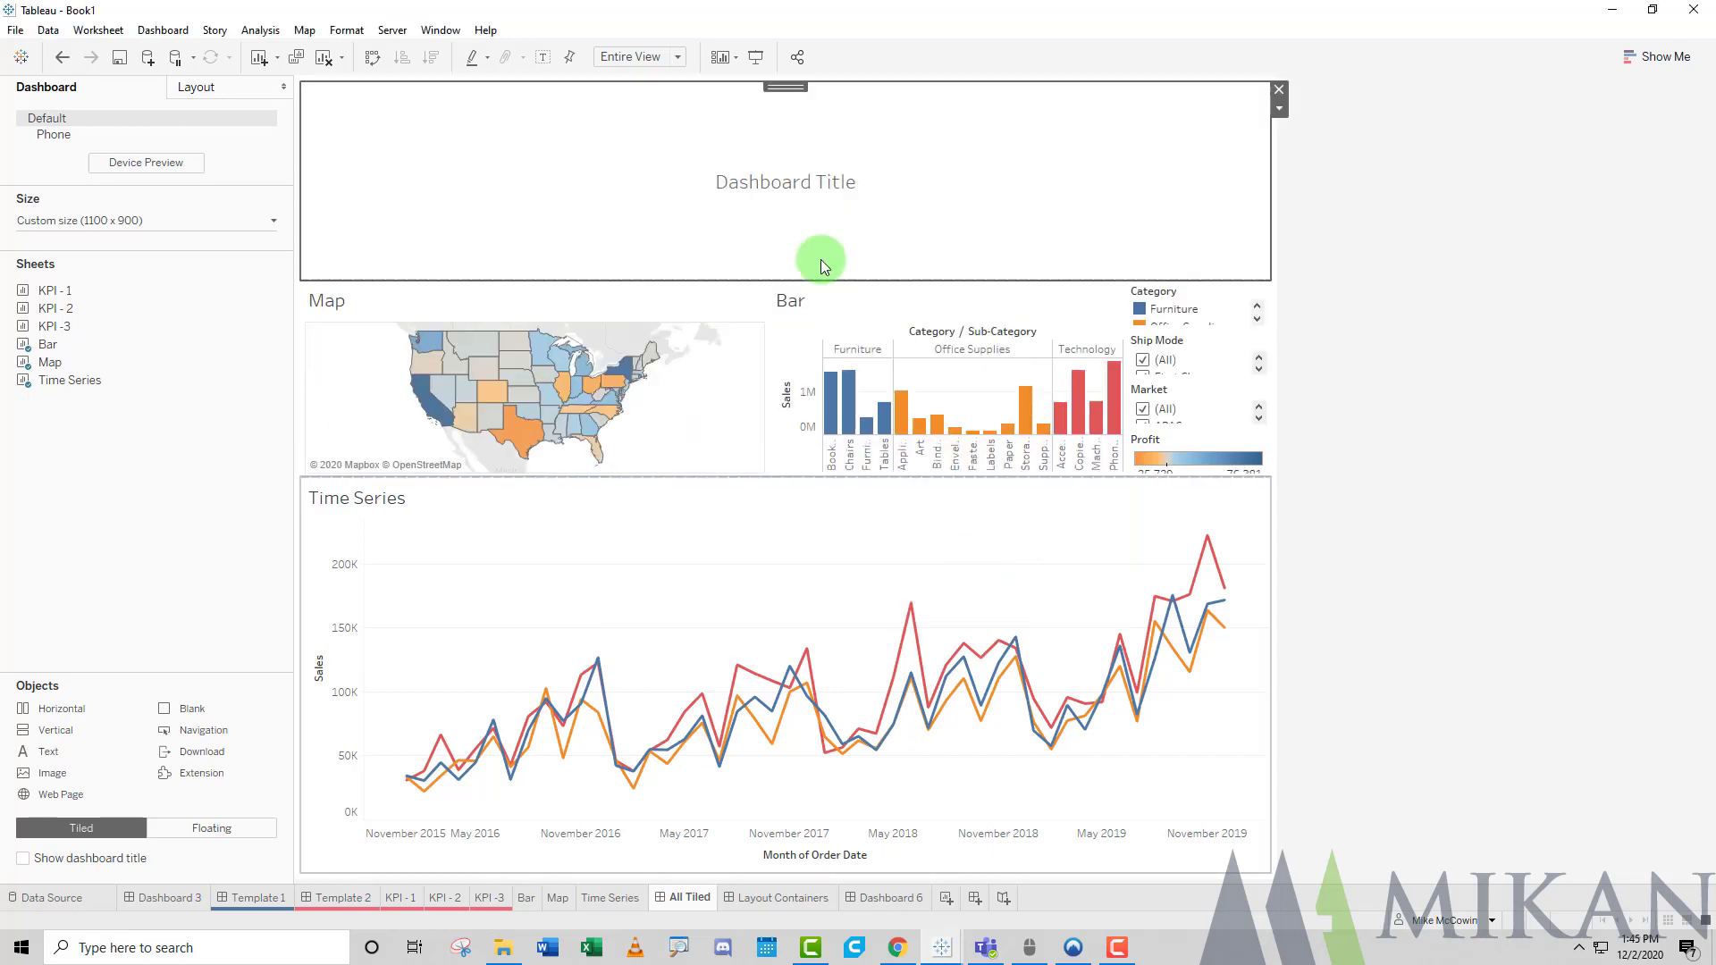
Shrink the Dashboard Title object to a narrow band and add an image object beside it, without choosing an image.
{"action": "left_click", "coordinate": [789, 254]}
{"action": "left_click_drag", "start_coordinate": [786, 278], "coordinate": [858, 141]}
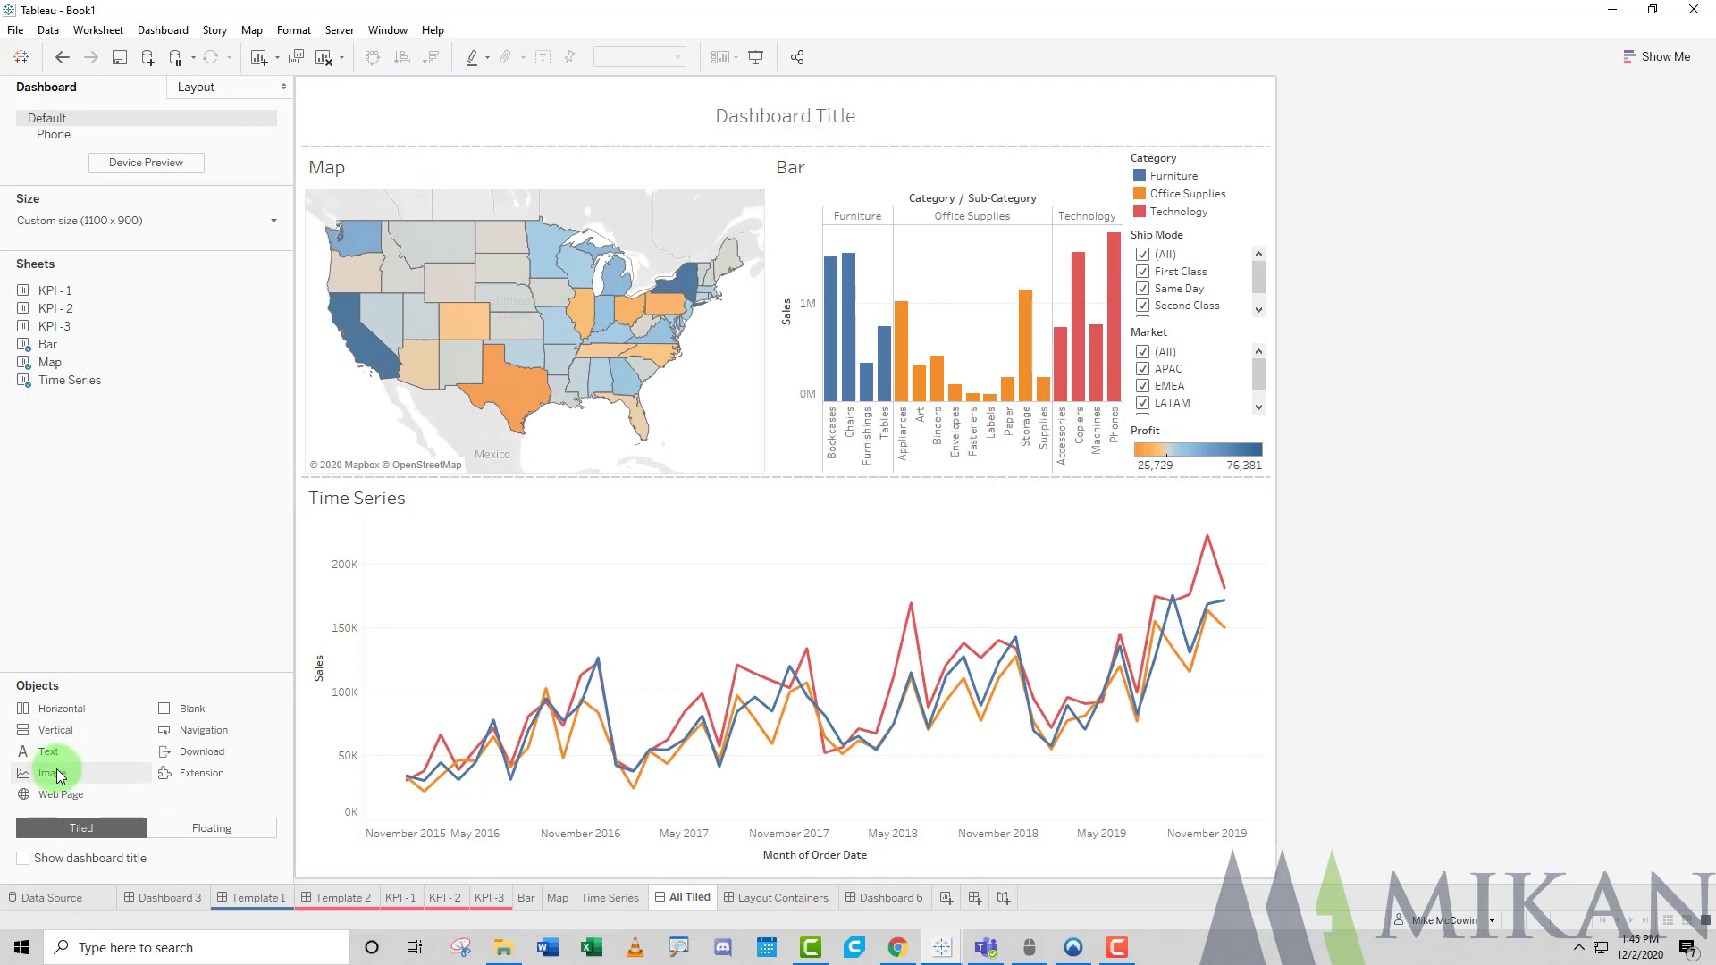
{"action": "mouse_move", "coordinate": [56, 770]}
{"action": "left_mouse_down"}
{"action": "mouse_move", "coordinate": [898, 366]}
{"action": "mouse_move", "coordinate": [1210, 158]}
{"action": "mouse_move", "coordinate": [1237, 113]}
{"action": "left_mouse_up"}
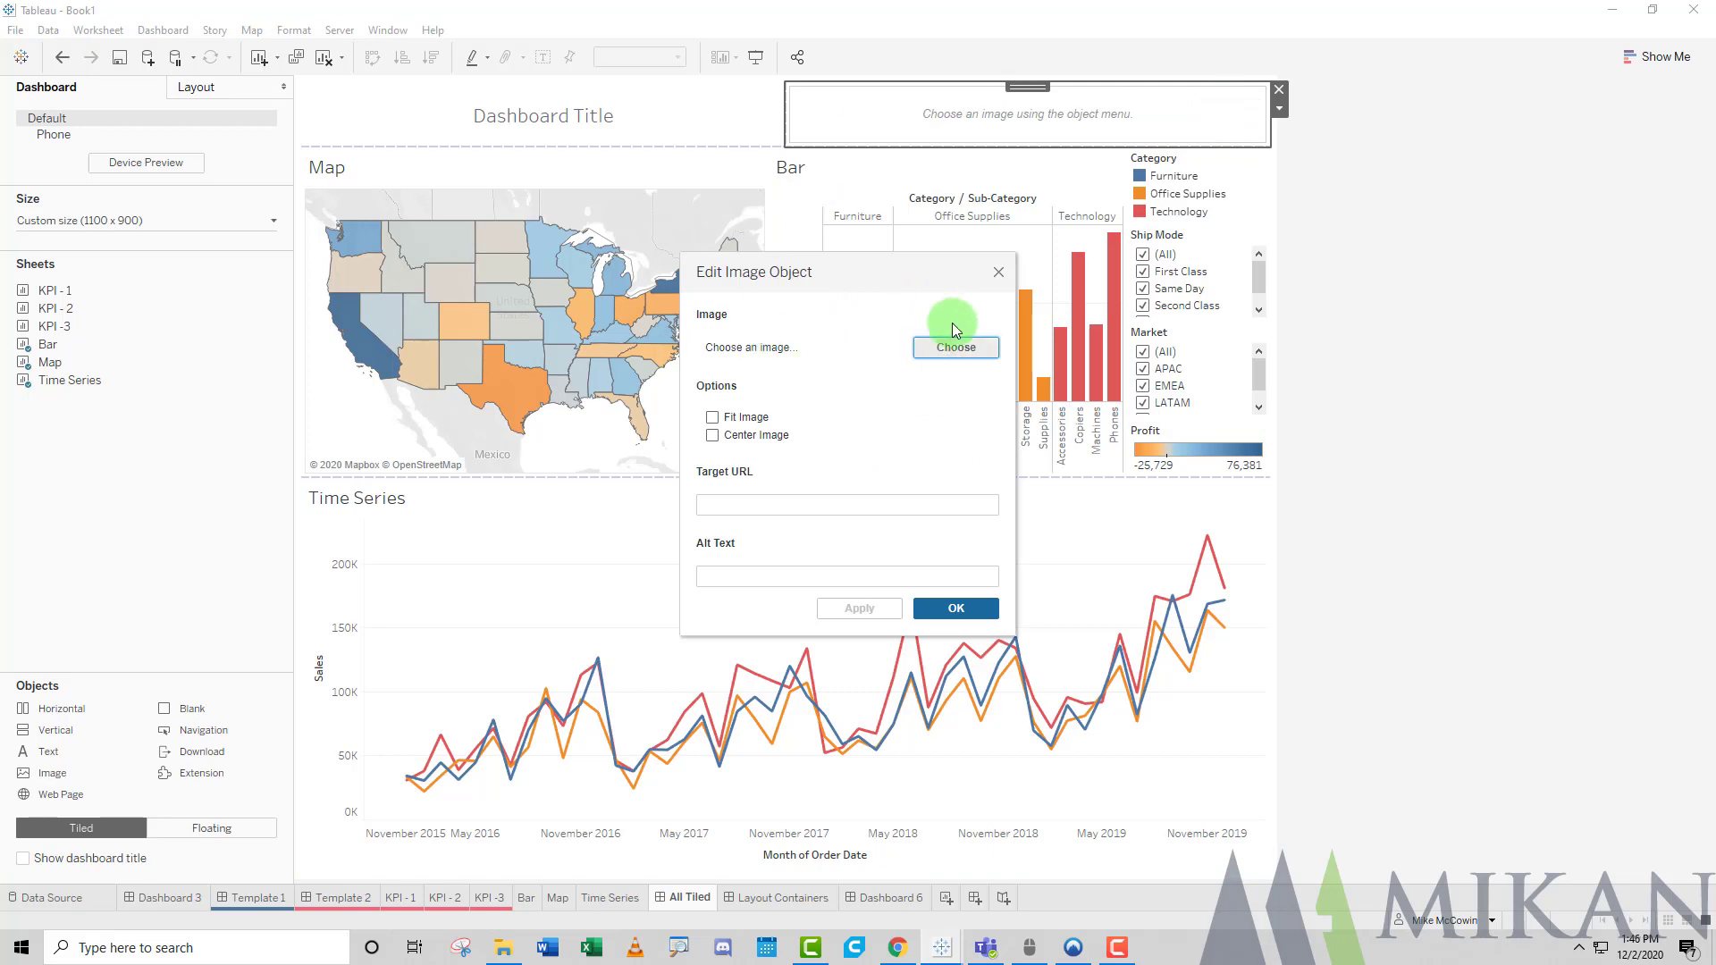
{"action": "left_click", "coordinate": [999, 272]}
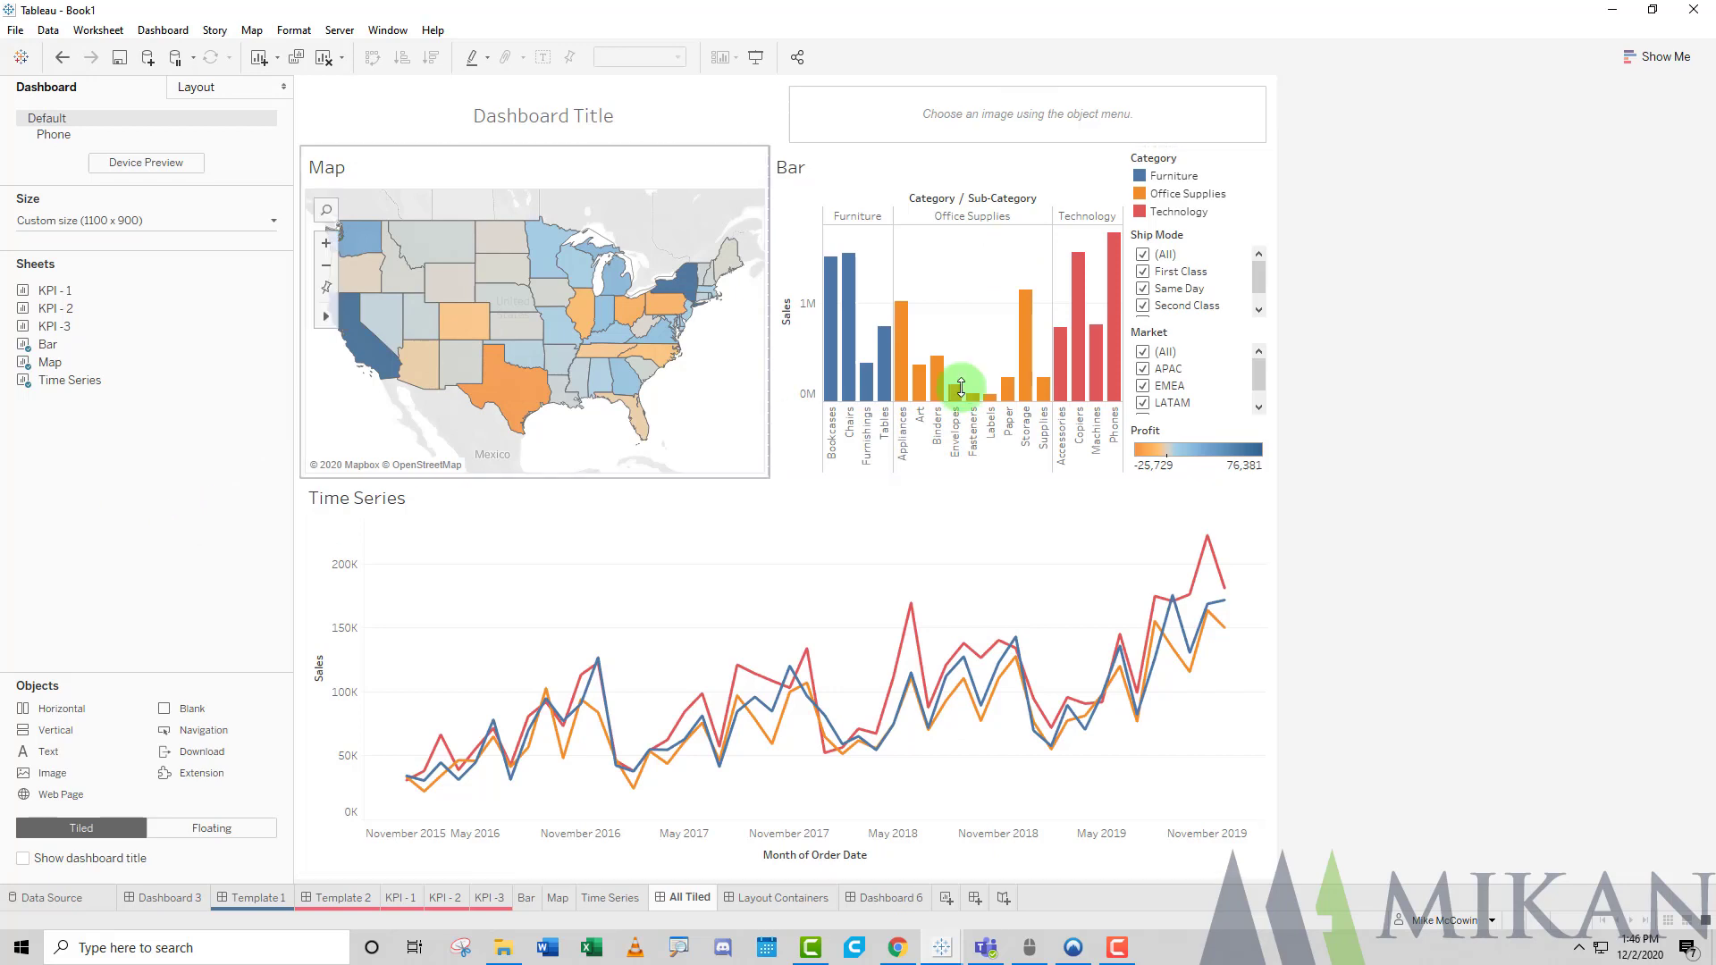
Move the Ship Mode and Market filters out of the legend column into a row beneath the dashboard title, with Market at the right.
{"action": "left_click", "coordinate": [1195, 240]}
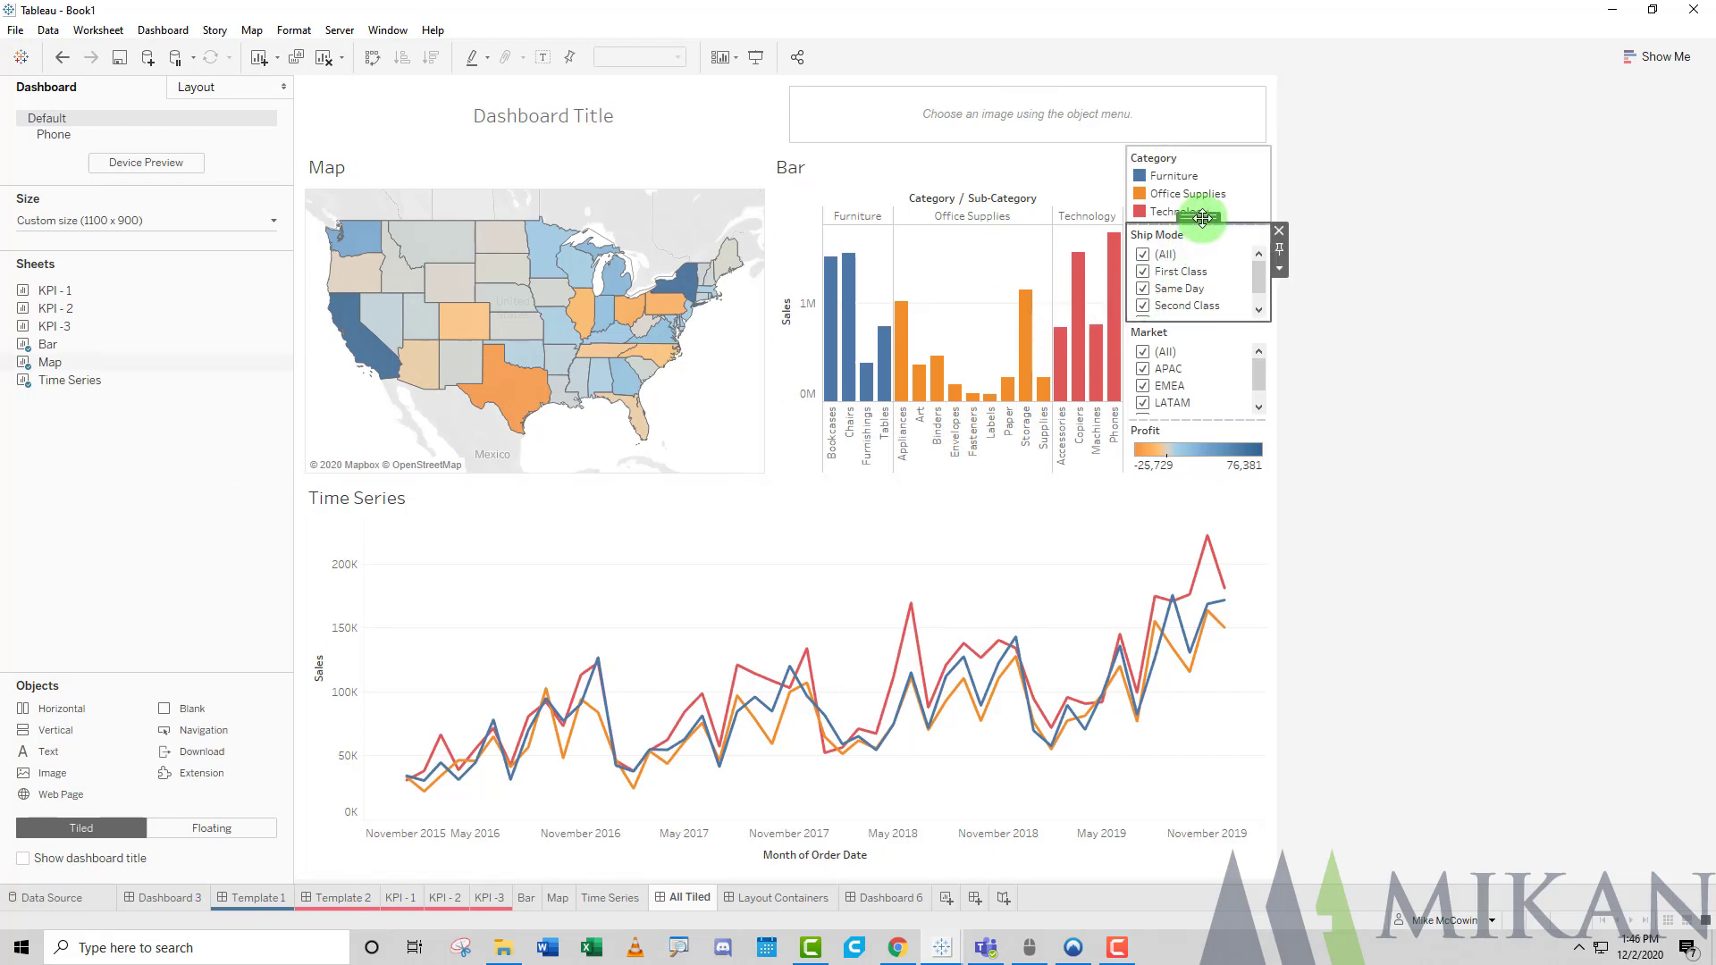
{"action": "left_click_drag", "start_coordinate": [1202, 217], "coordinate": [715, 143]}
{"action": "left_click", "coordinate": [1192, 380]}
{"action": "left_click_drag", "start_coordinate": [1195, 376], "coordinate": [1155, 222]}
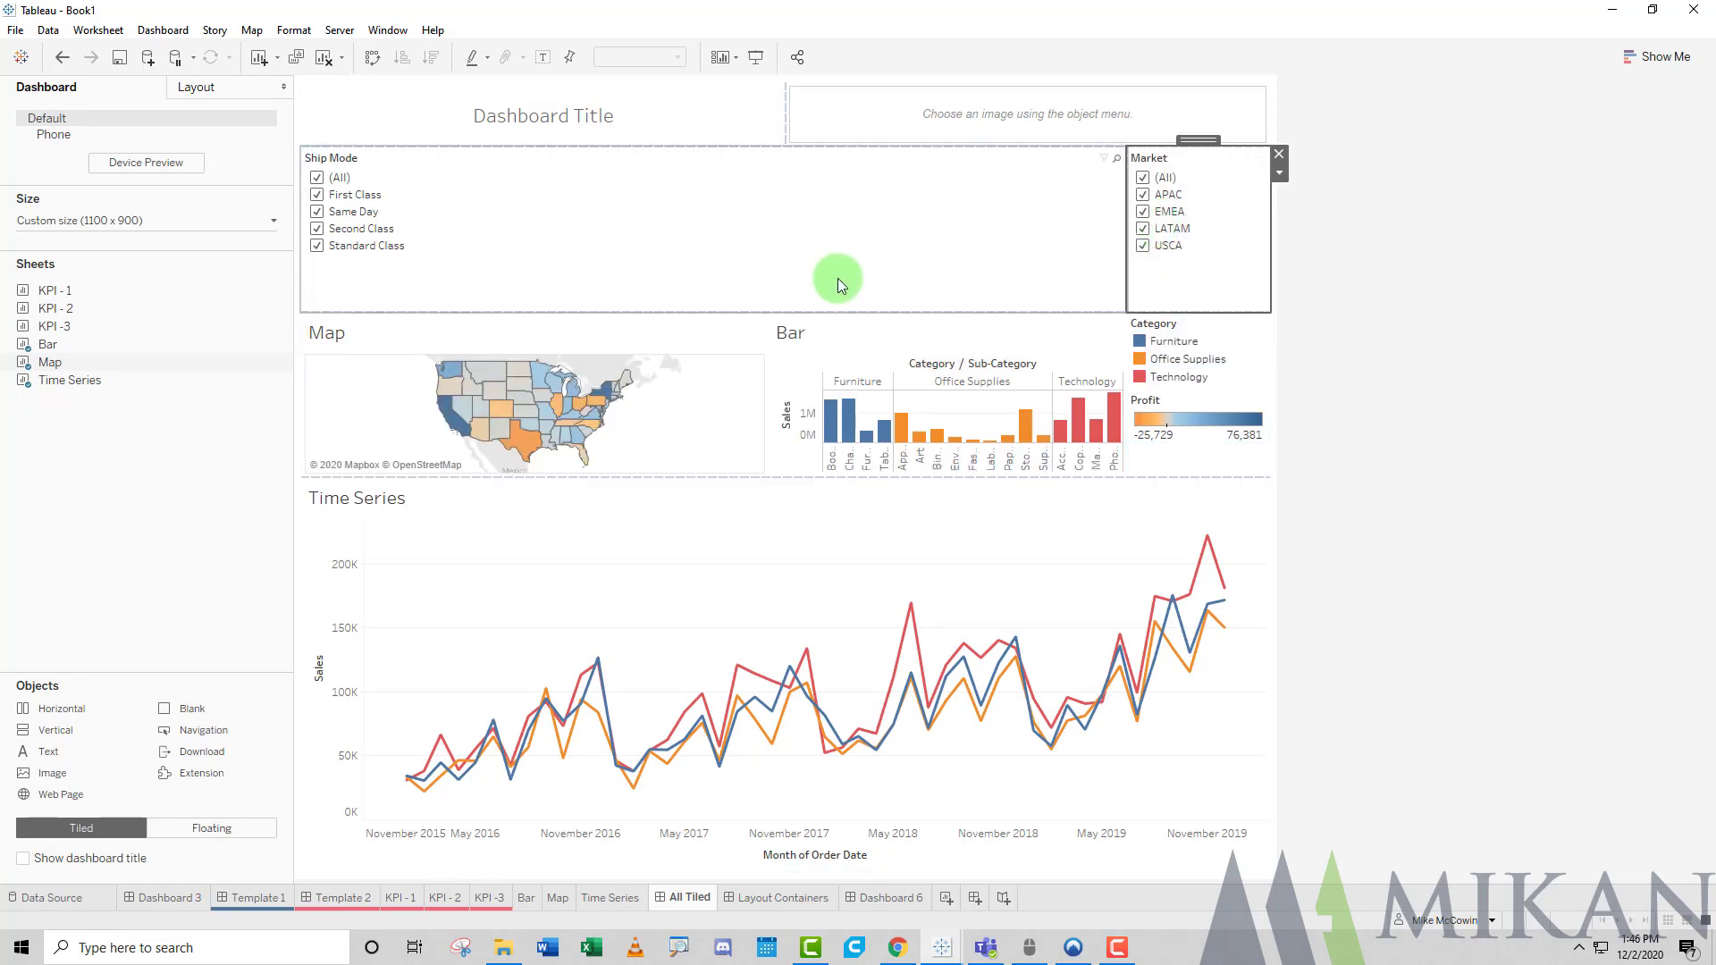
Select the Ship Mode and Market filters in turn, and check the legend container's option for distributing its contents evenly.
{"action": "left_click", "coordinate": [1051, 238]}
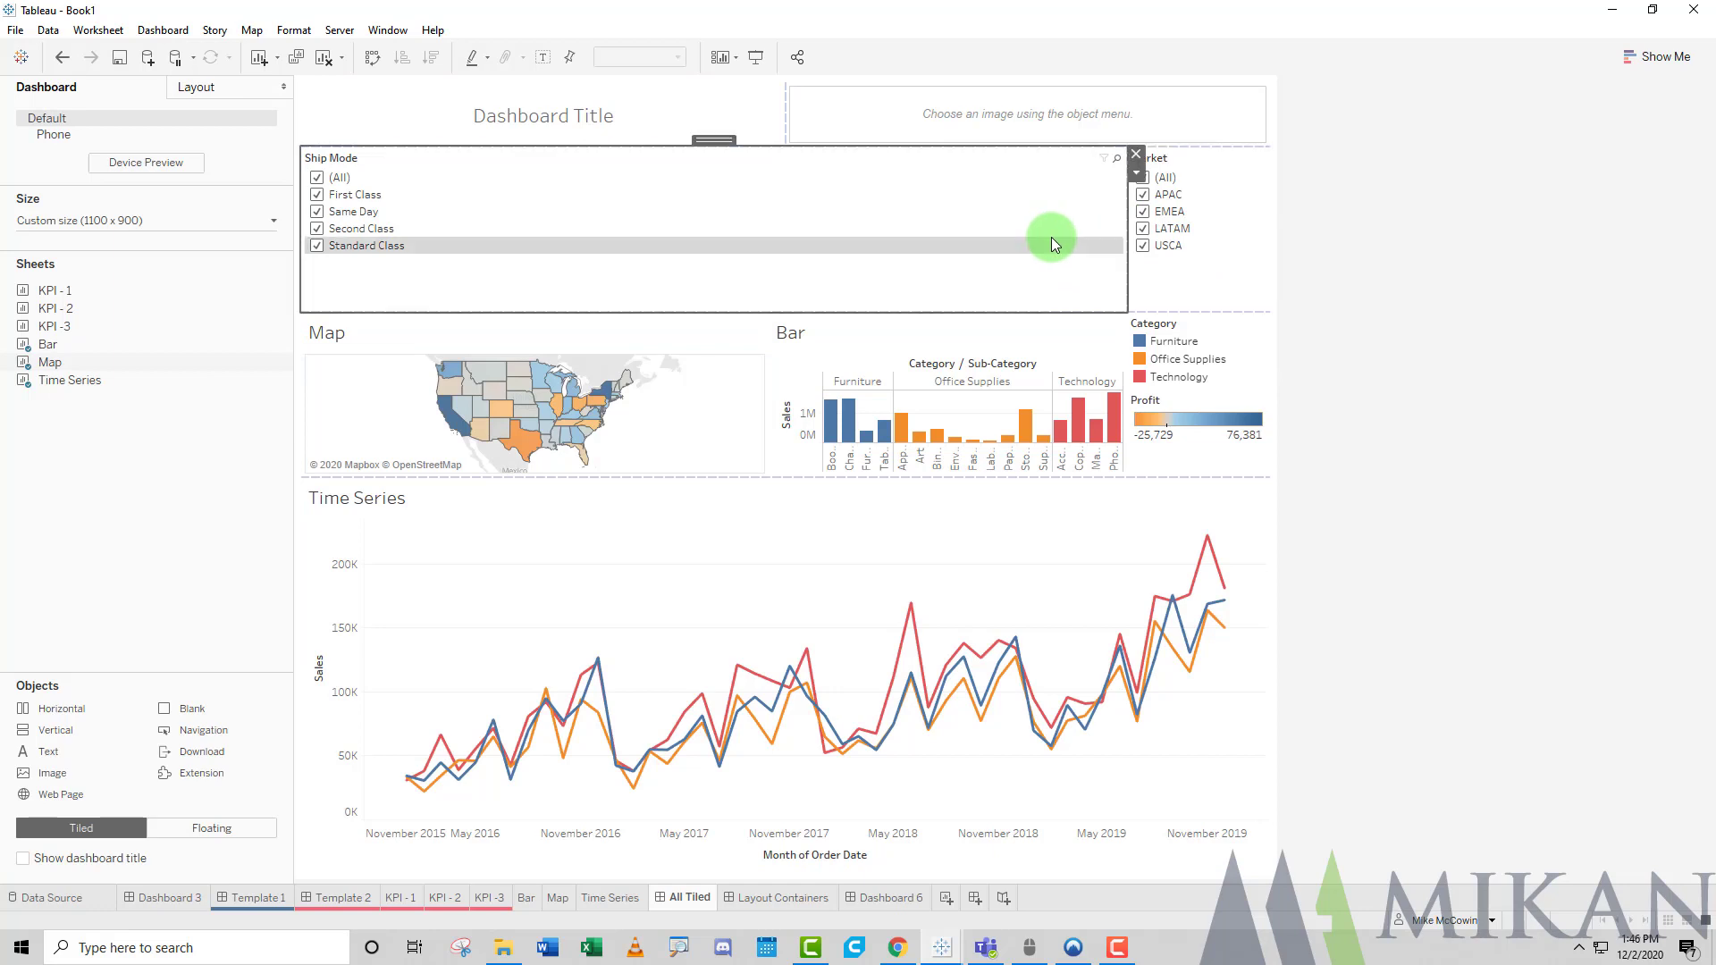
{"action": "left_click", "coordinate": [1245, 286]}
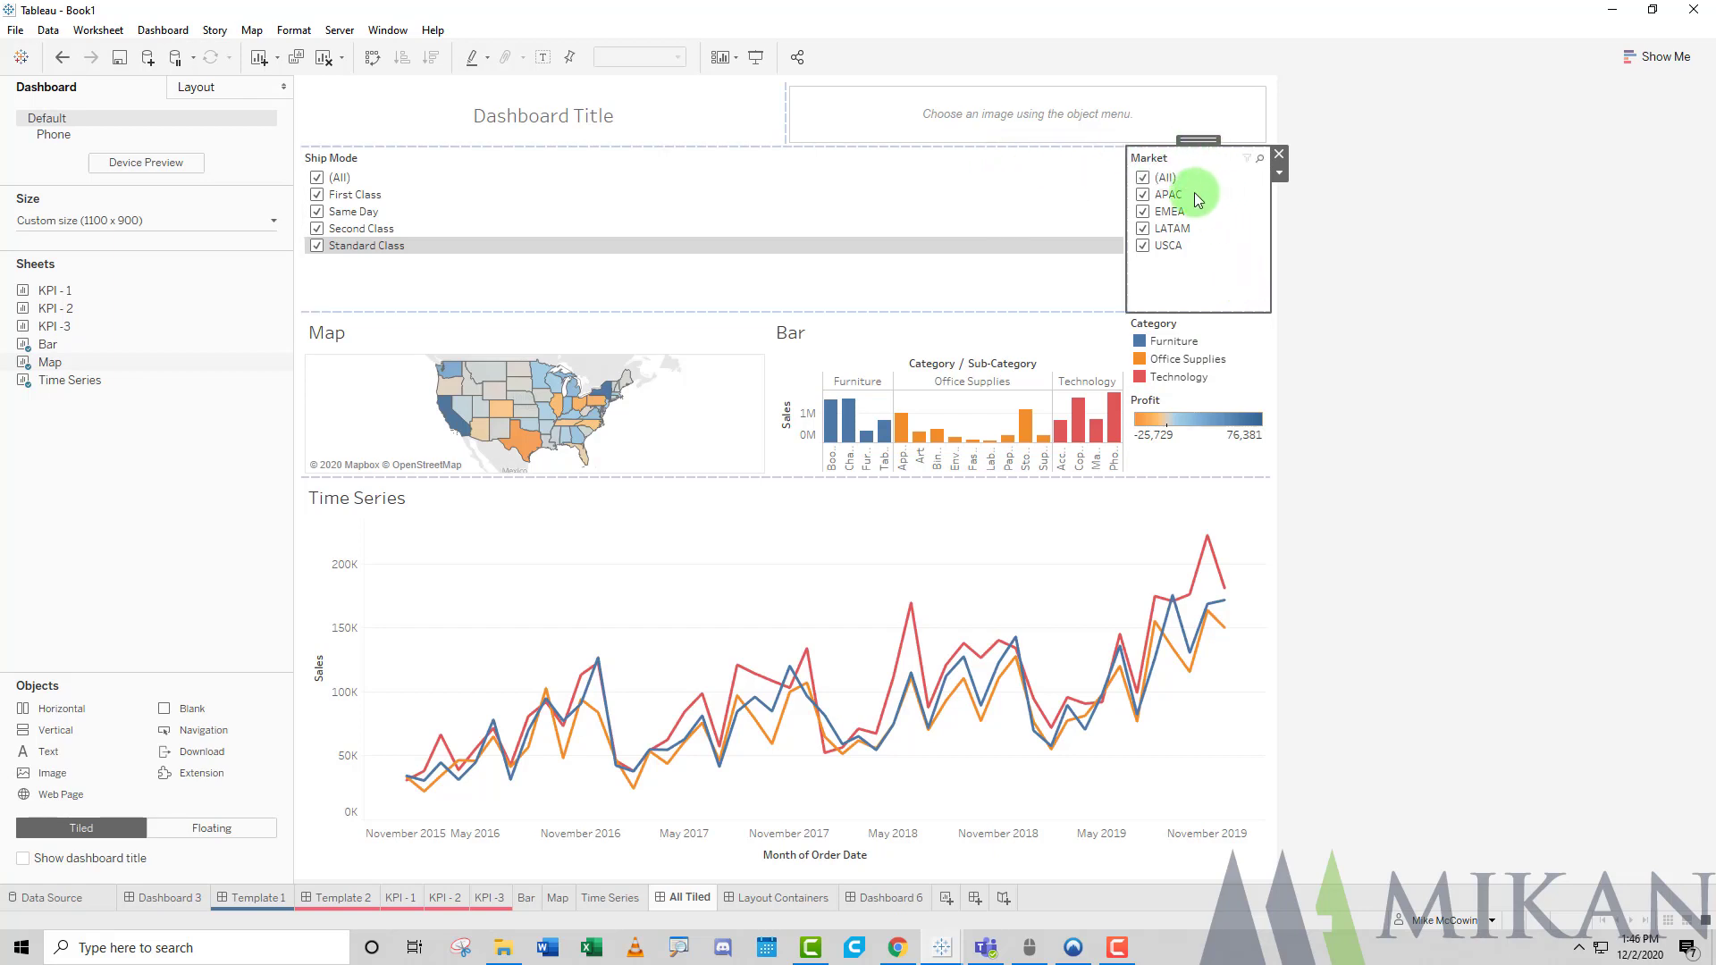
{"action": "left_click", "coordinate": [1214, 332]}
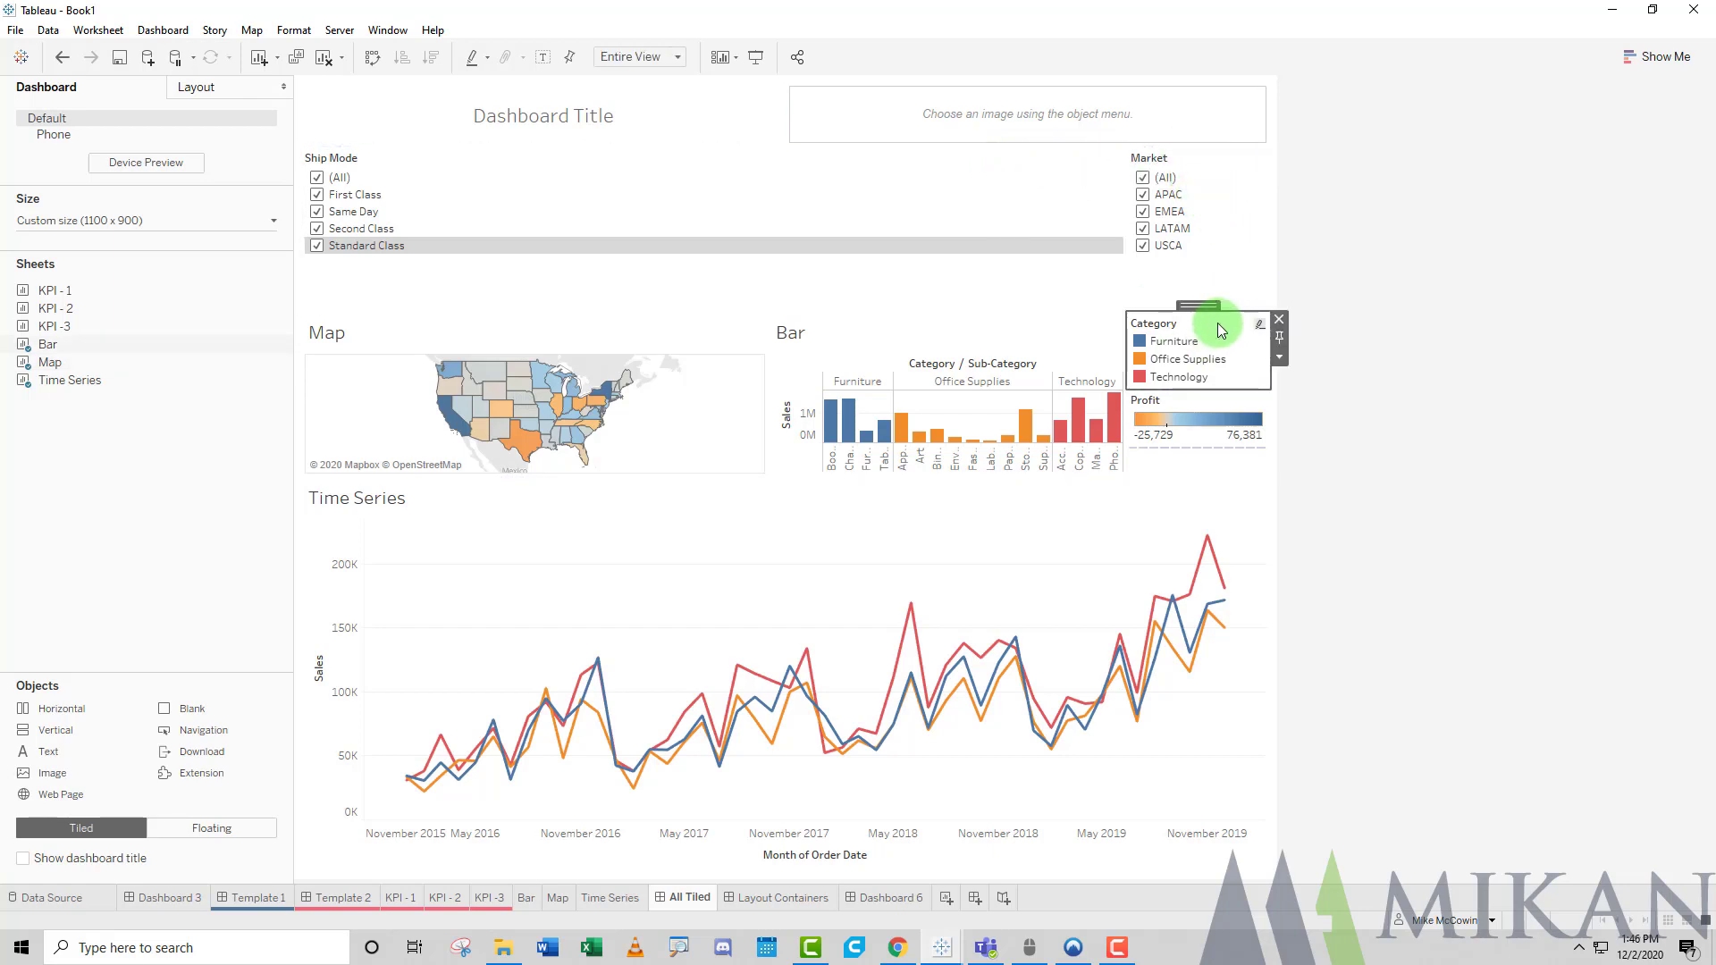
{"action": "left_click", "coordinate": [1280, 358]}
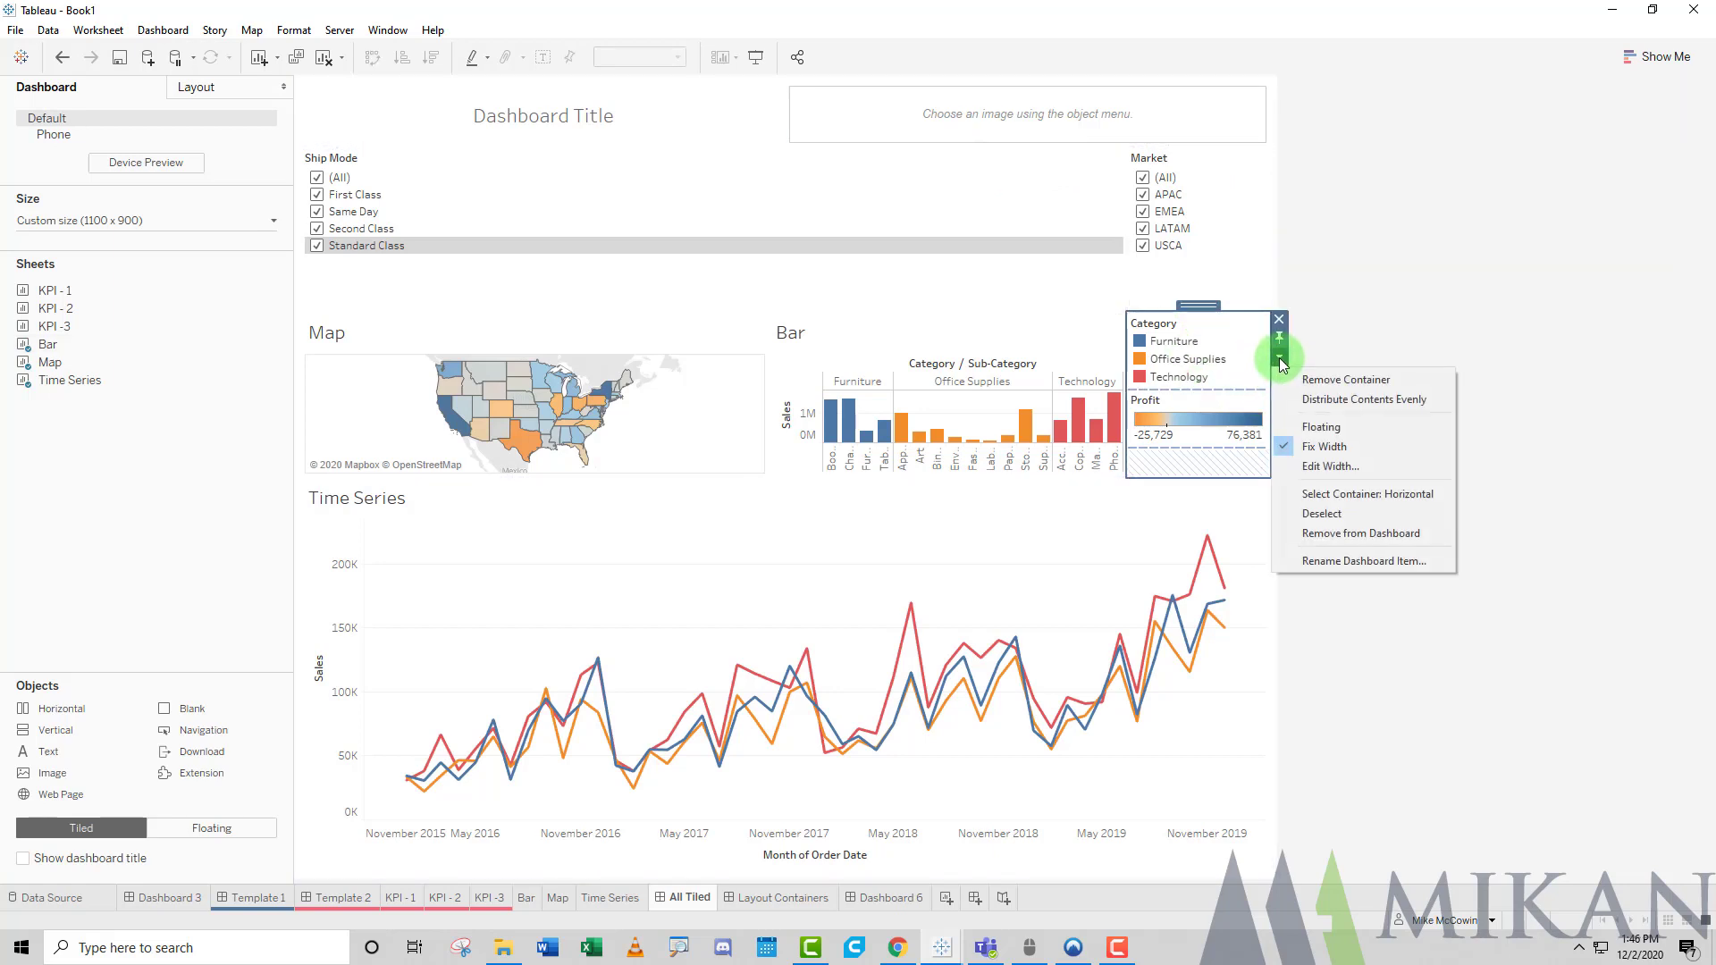
{"action": "left_click", "coordinate": [1349, 400]}
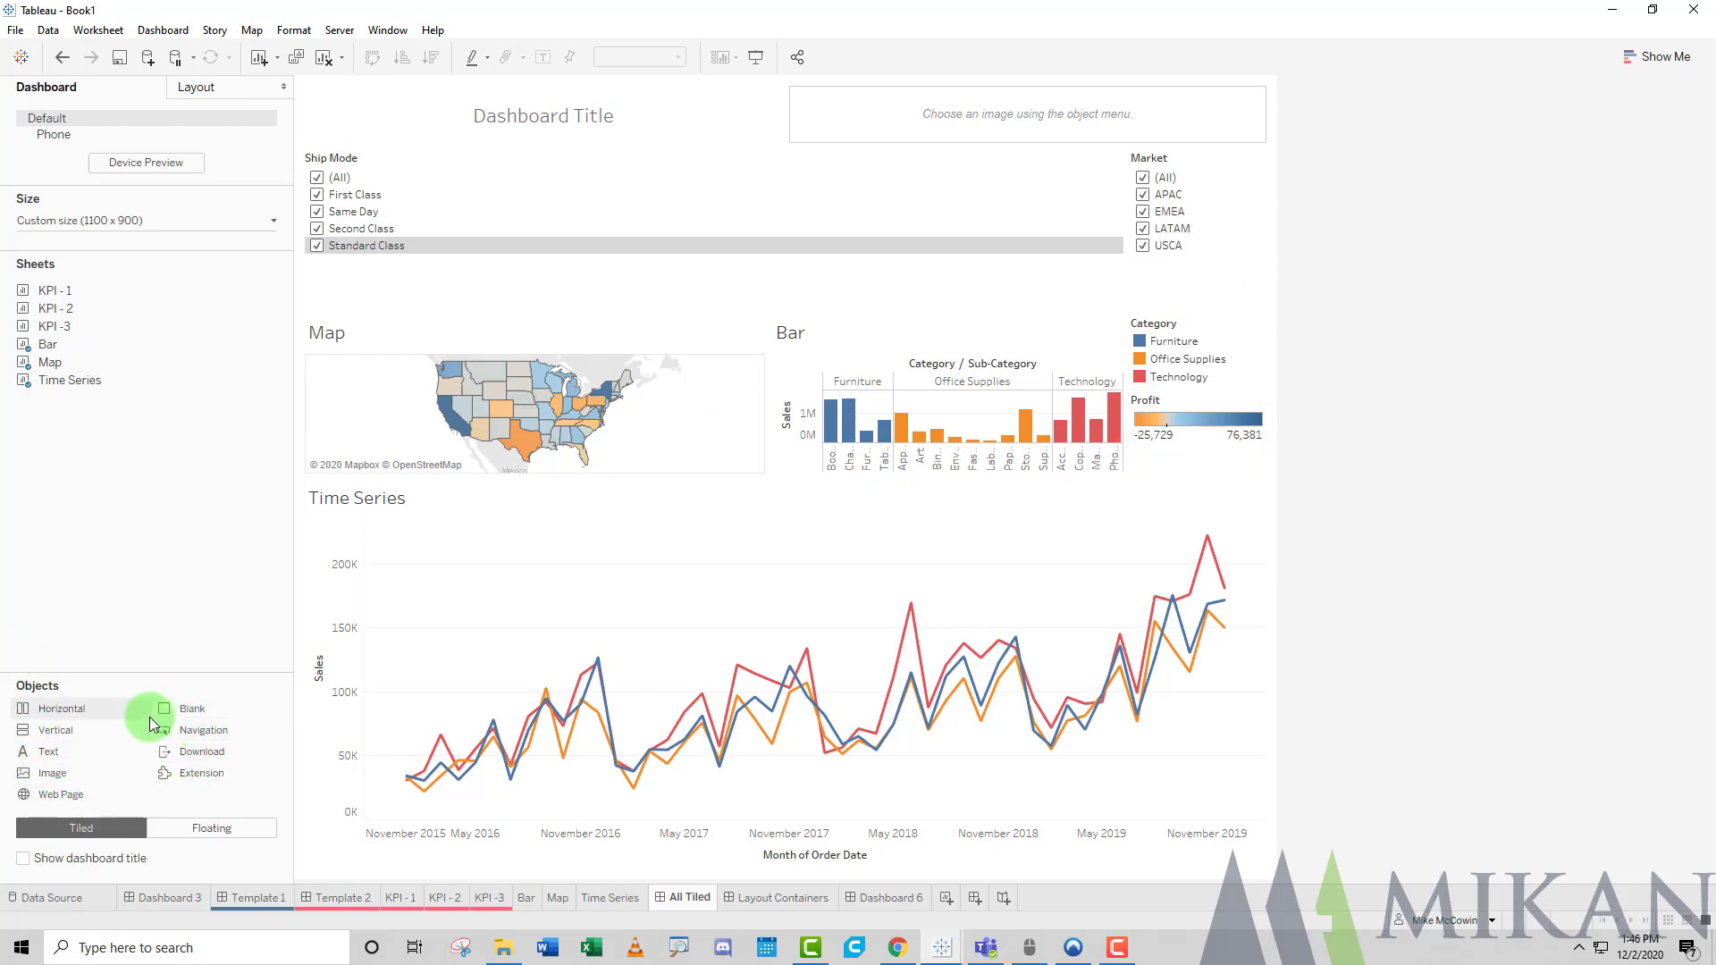
Shift the divider between the Ship Mode and Market filters to make their widths roughly equal, and reduce the filter row's height.
{"action": "left_click", "coordinate": [773, 496]}
{"action": "left_click", "coordinate": [1042, 255]}
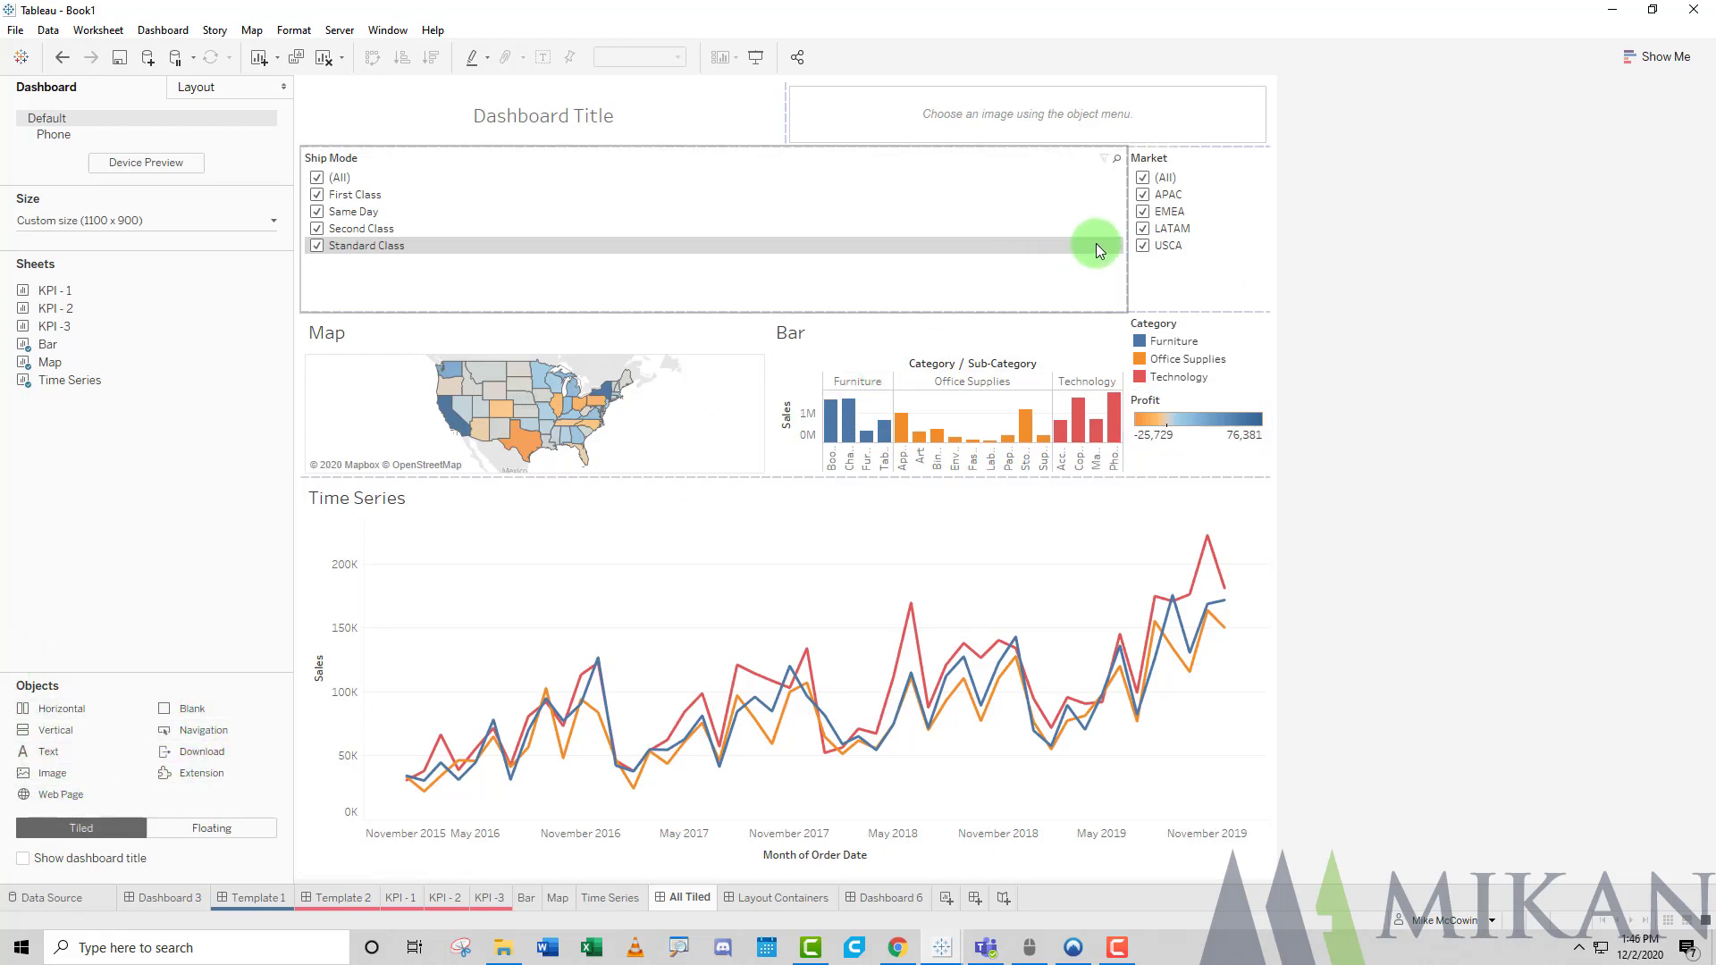
{"action": "left_click_drag", "start_coordinate": [1126, 236], "coordinate": [786, 240]}
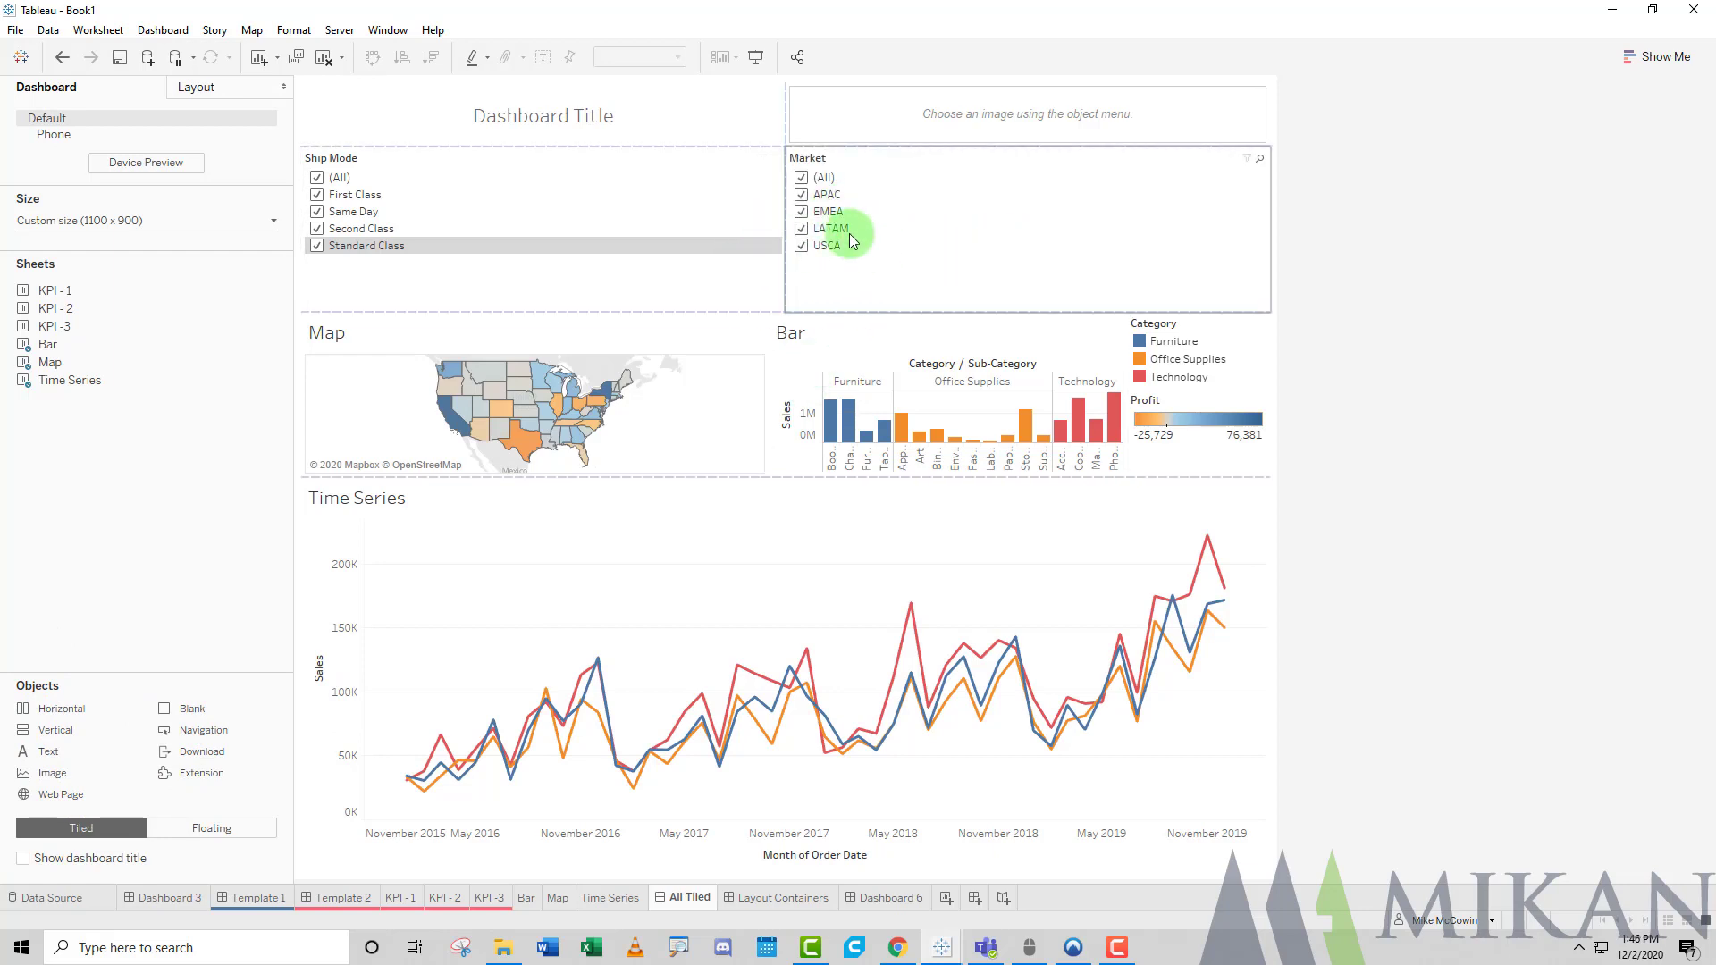
{"action": "left_click", "coordinate": [874, 273]}
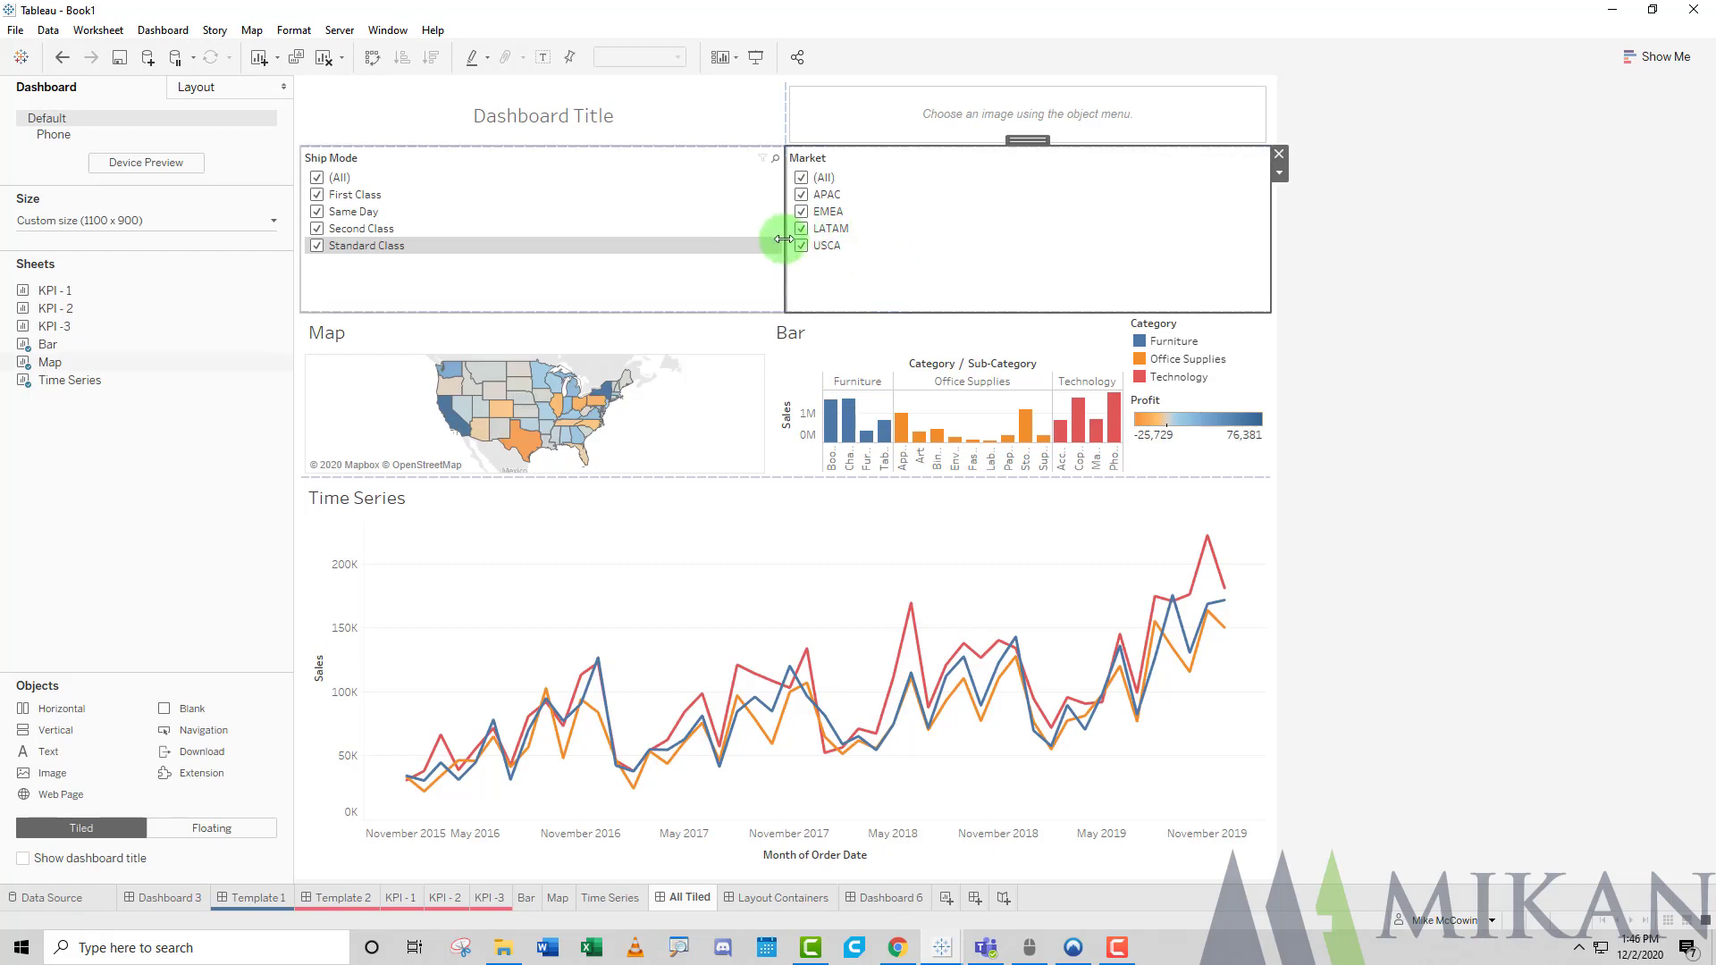
{"action": "left_click_drag", "start_coordinate": [785, 238], "coordinate": [780, 239]}
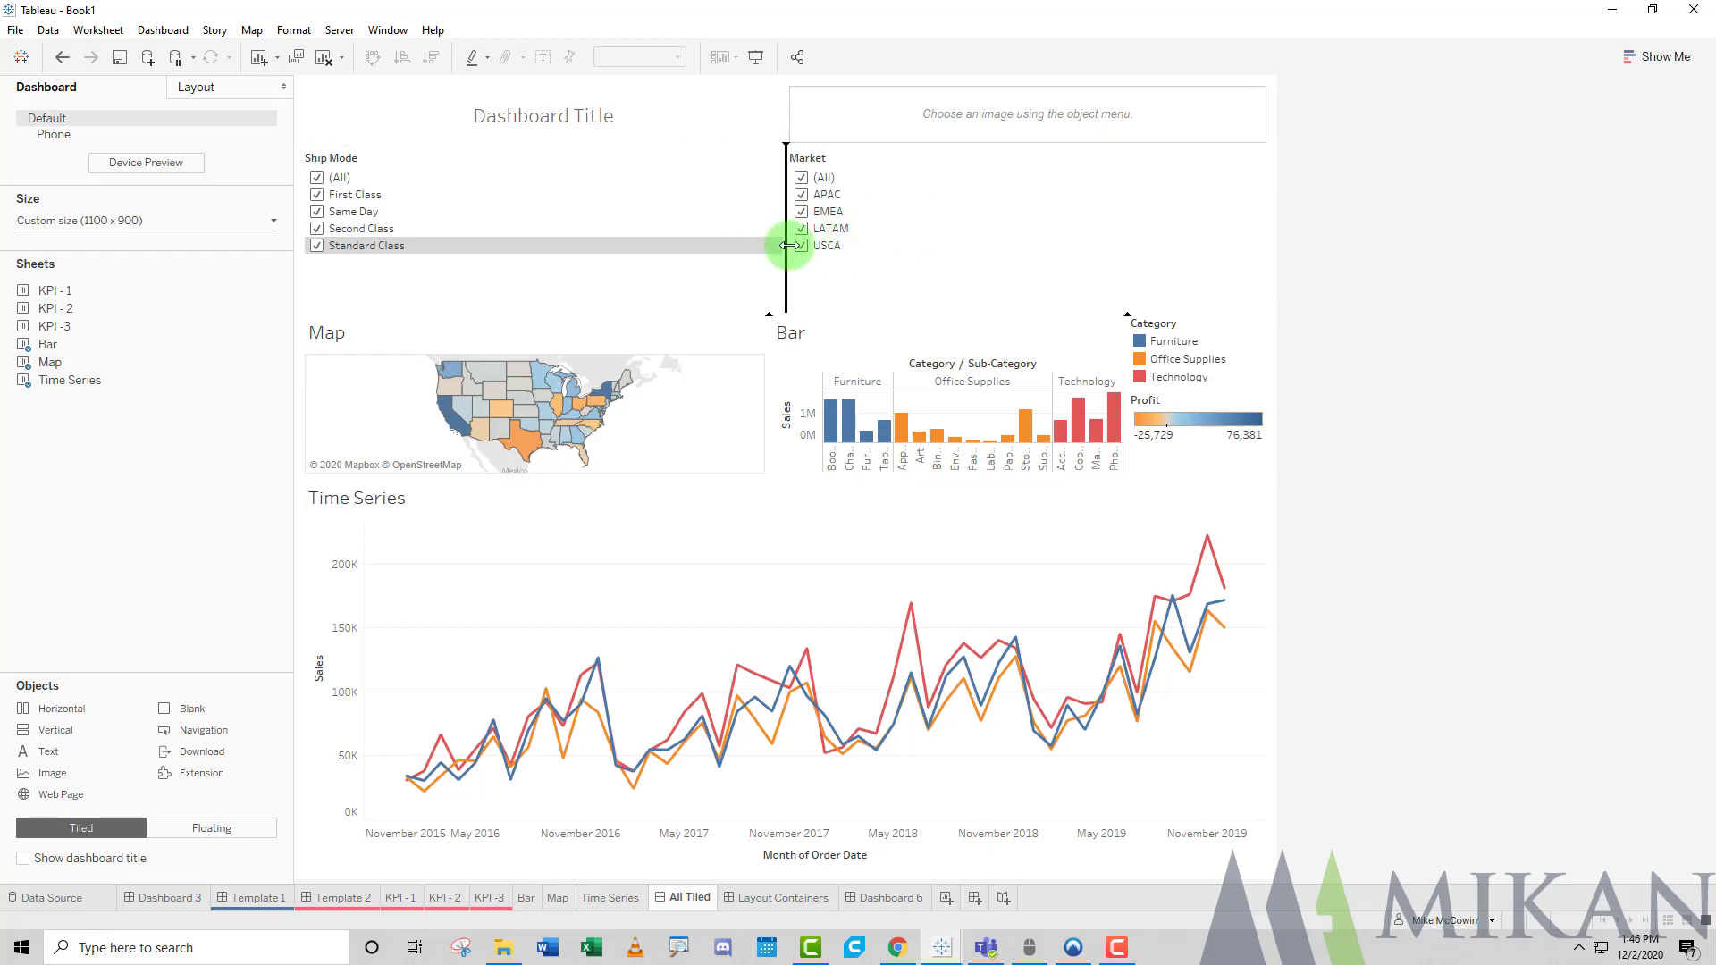
{"action": "left_click_drag", "start_coordinate": [1133, 286], "coordinate": [745, 272]}
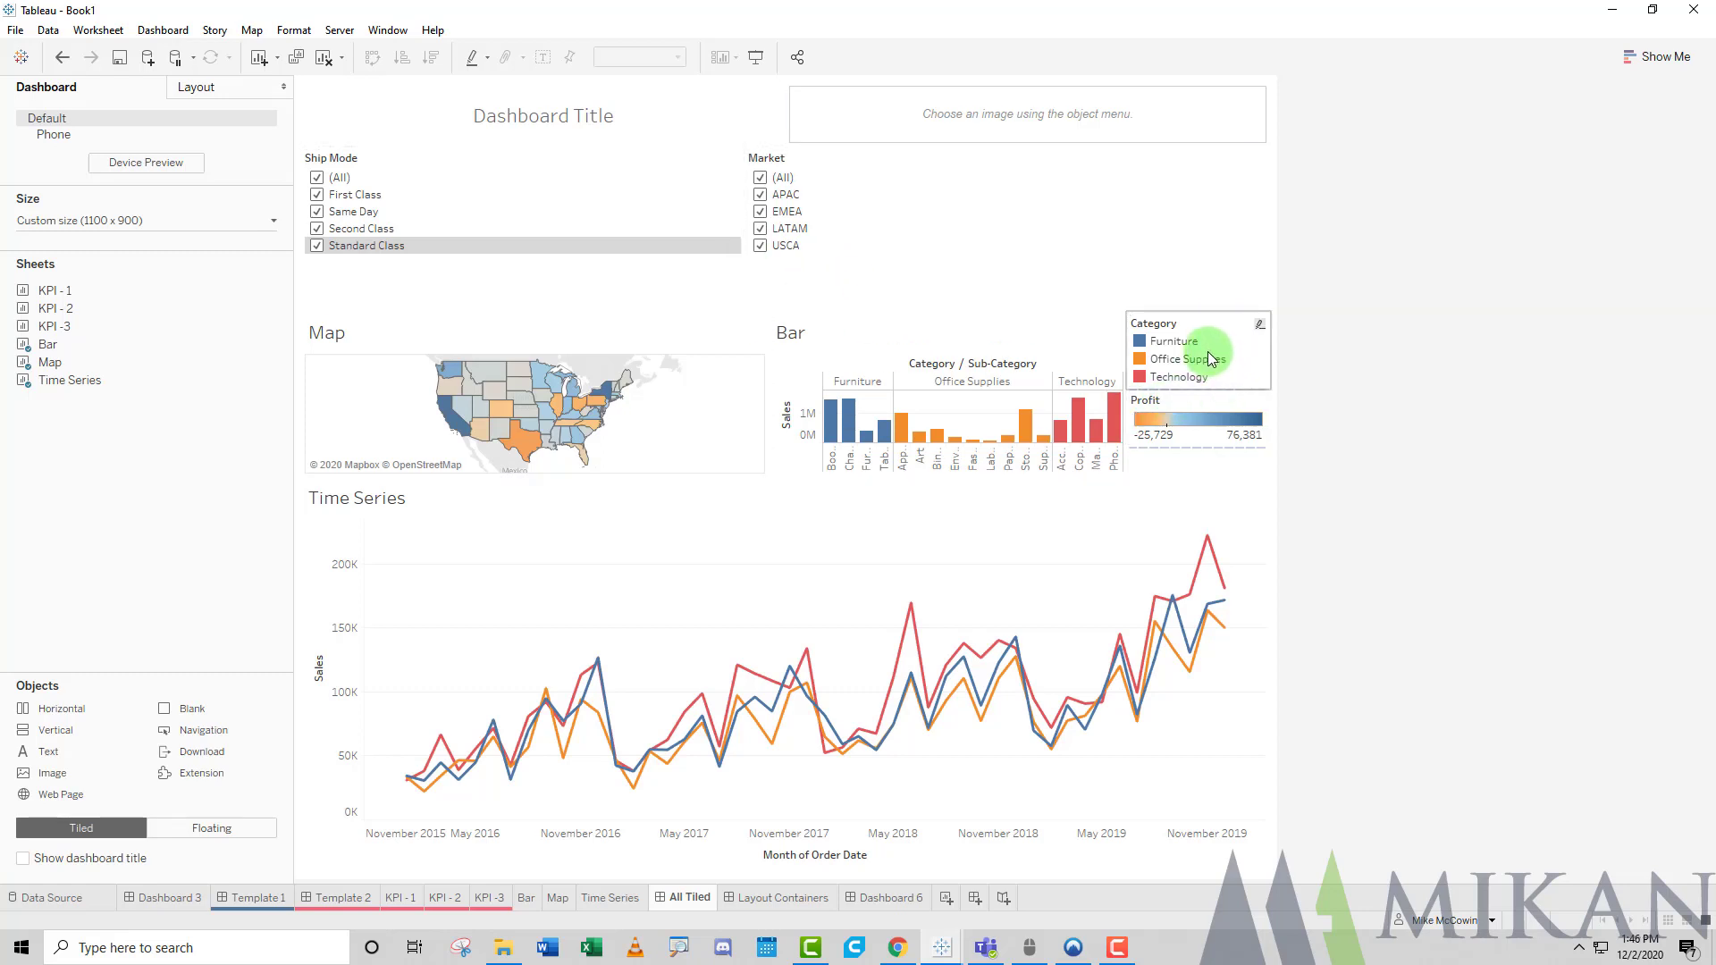
{"action": "left_click_drag", "start_coordinate": [1208, 351], "coordinate": [868, 298]}
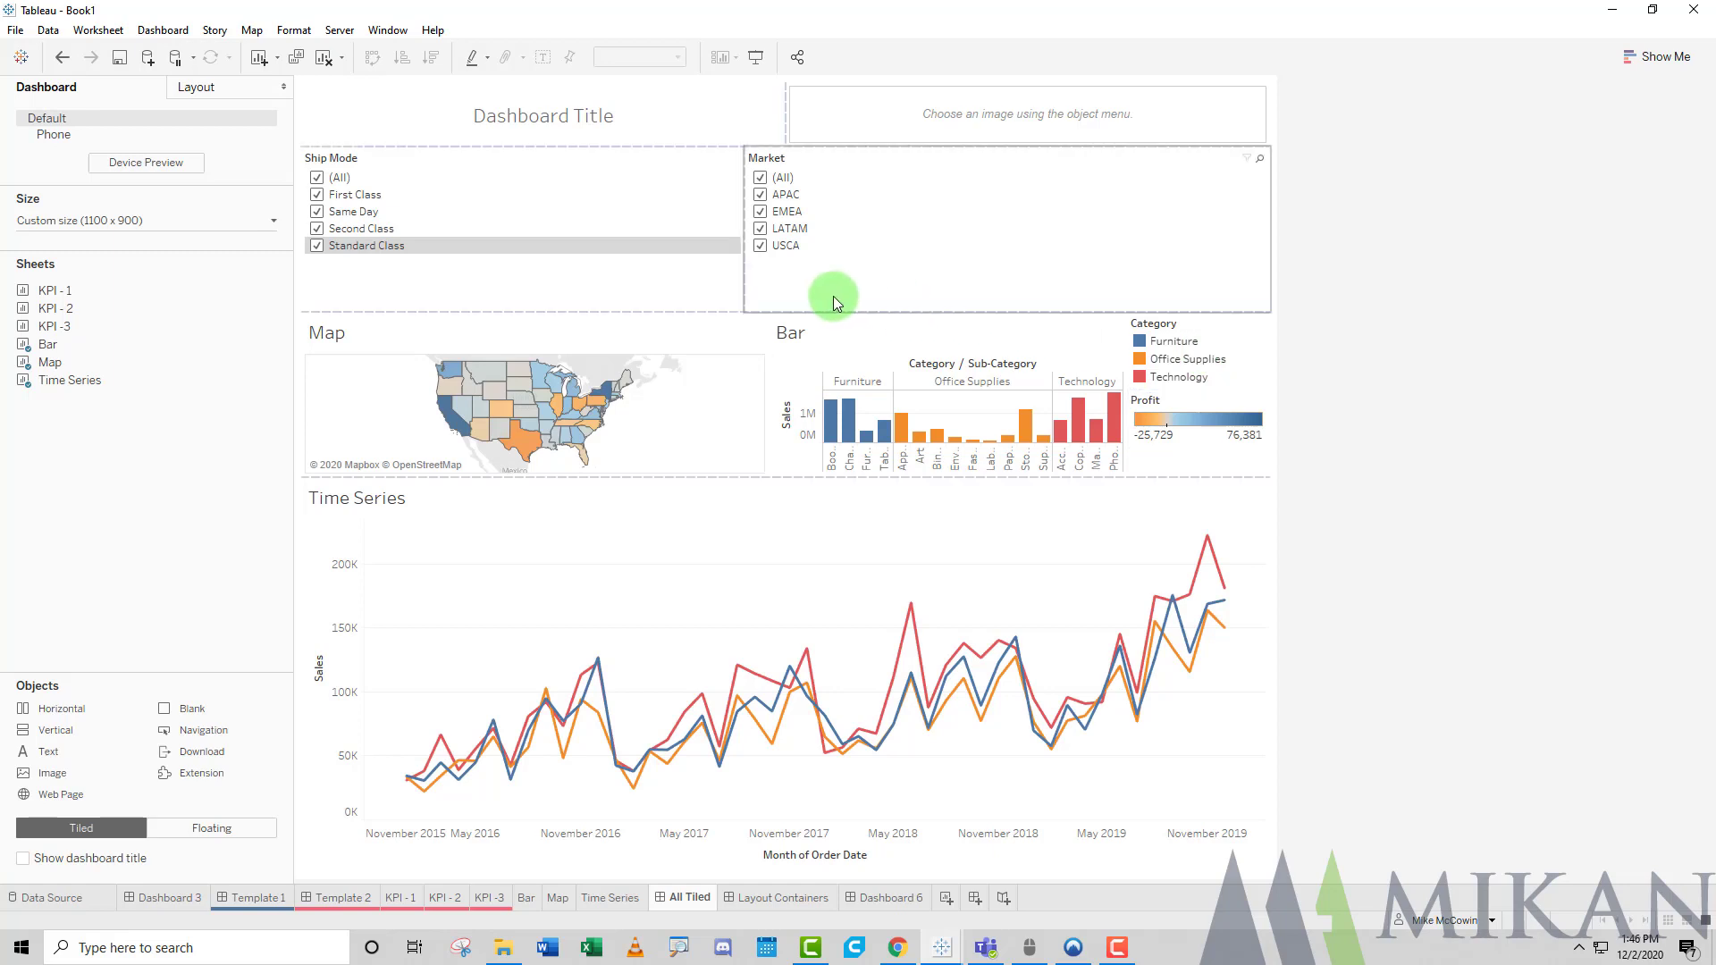
{"action": "left_click_drag", "start_coordinate": [833, 297], "coordinate": [839, 232]}
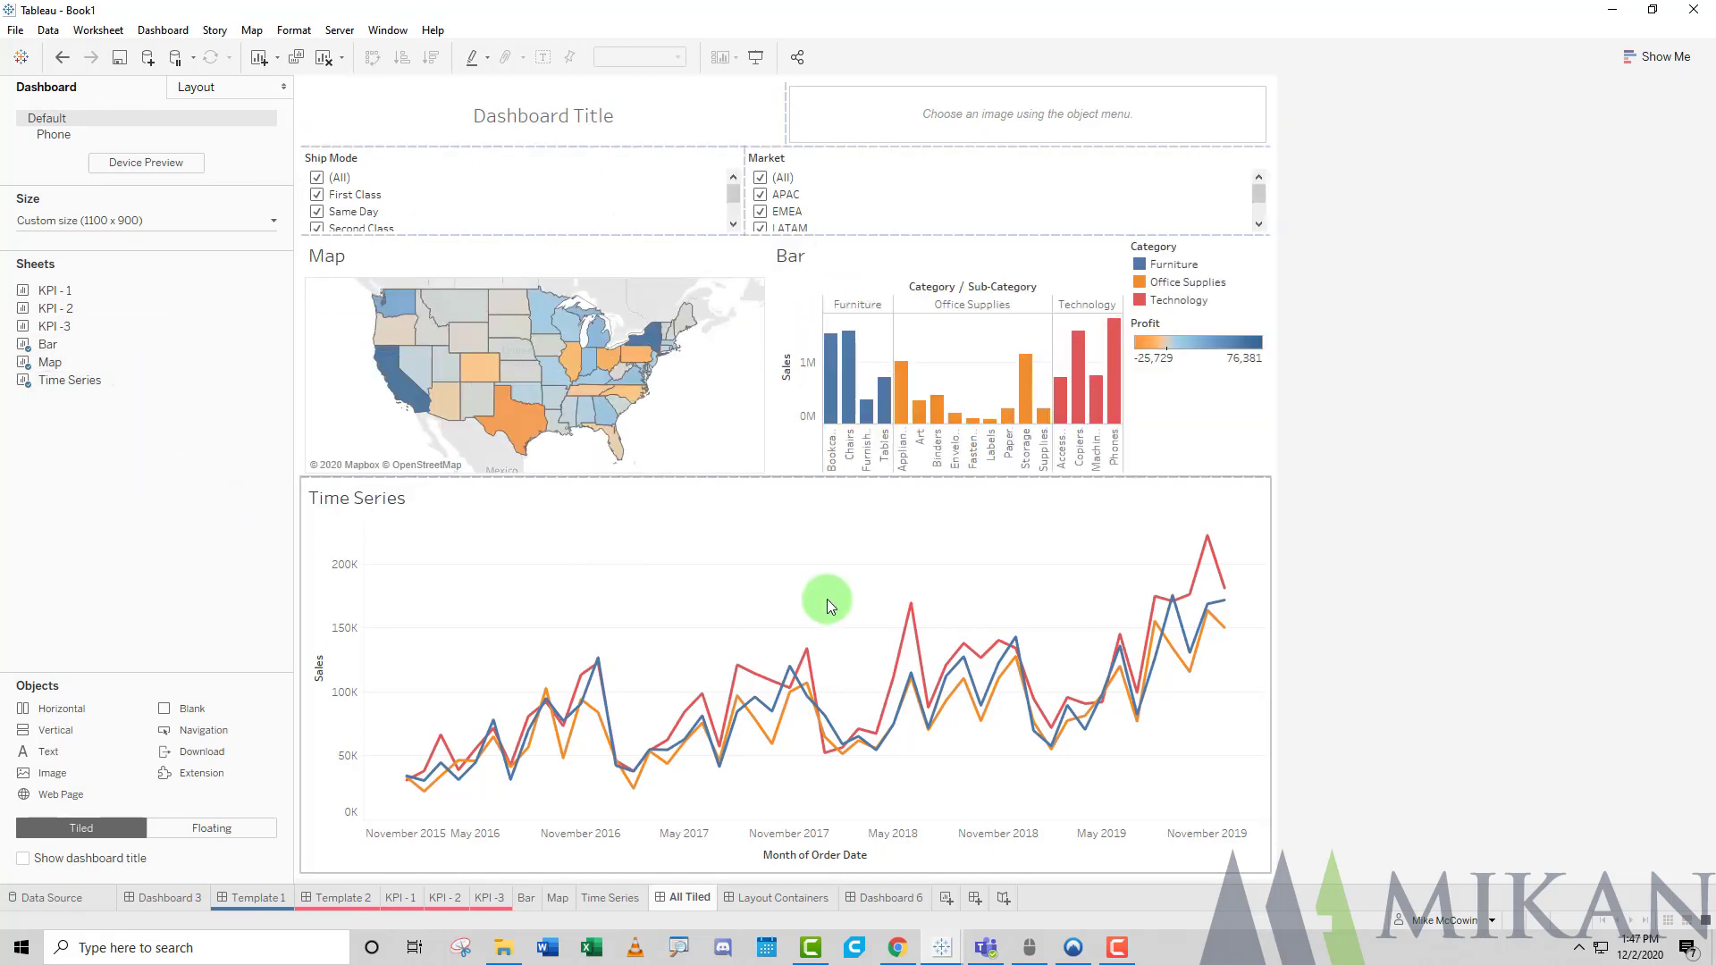
Create a new blank dashboard.
{"action": "left_click", "coordinate": [976, 898]}
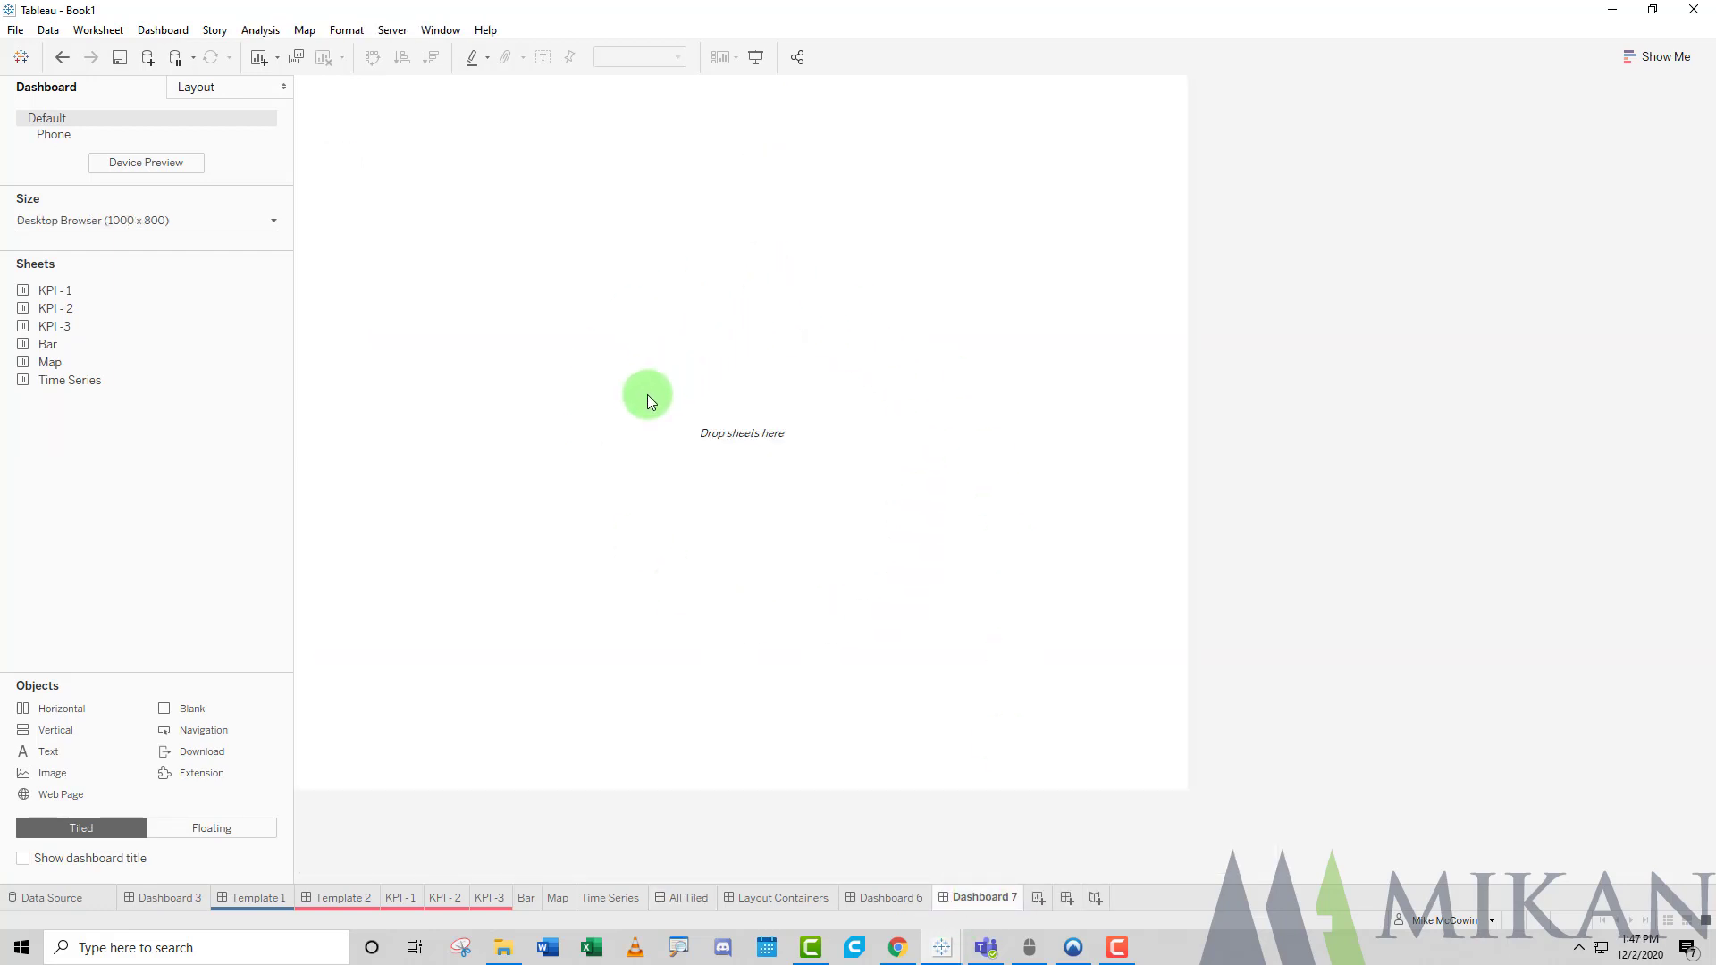
{"action": "left_click_drag", "start_coordinate": [269, 347], "coordinate": [132, 345]}
Try the Bar sheet in the area under Worksheet 1 on the Template 1 dashboard and undo its placement.
{"action": "left_click", "coordinate": [241, 903]}
{"action": "left_click_drag", "start_coordinate": [47, 344], "coordinate": [649, 379]}
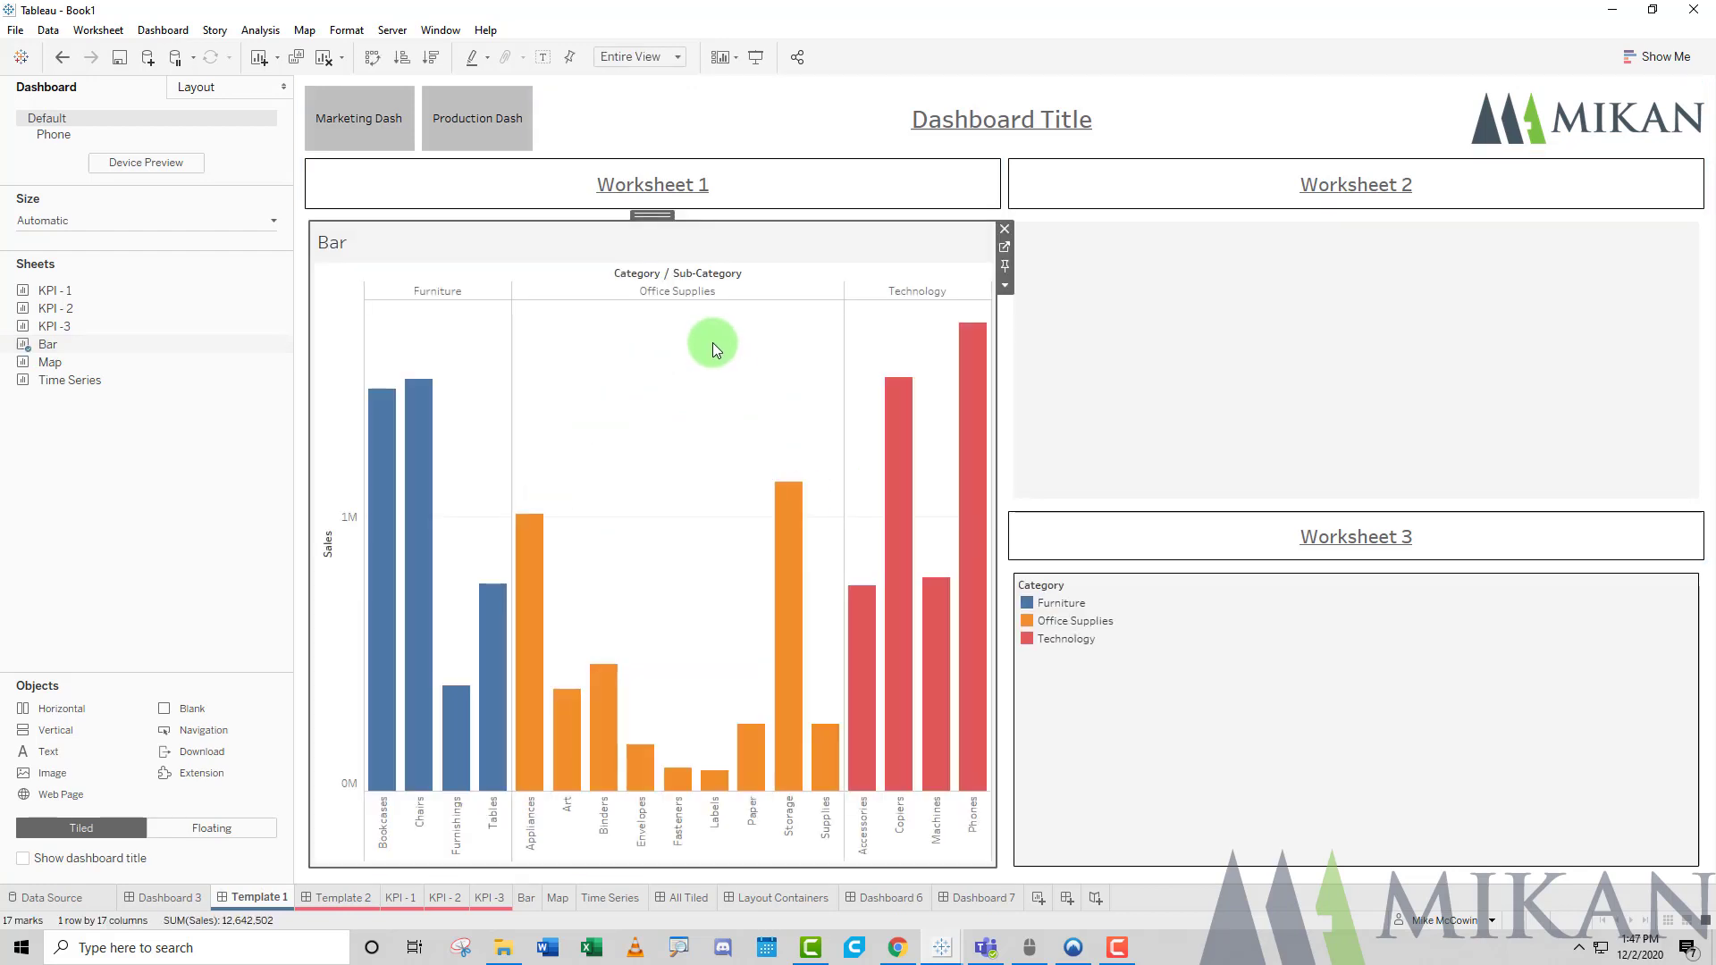
{"action": "key", "text": "ctrl+z"}
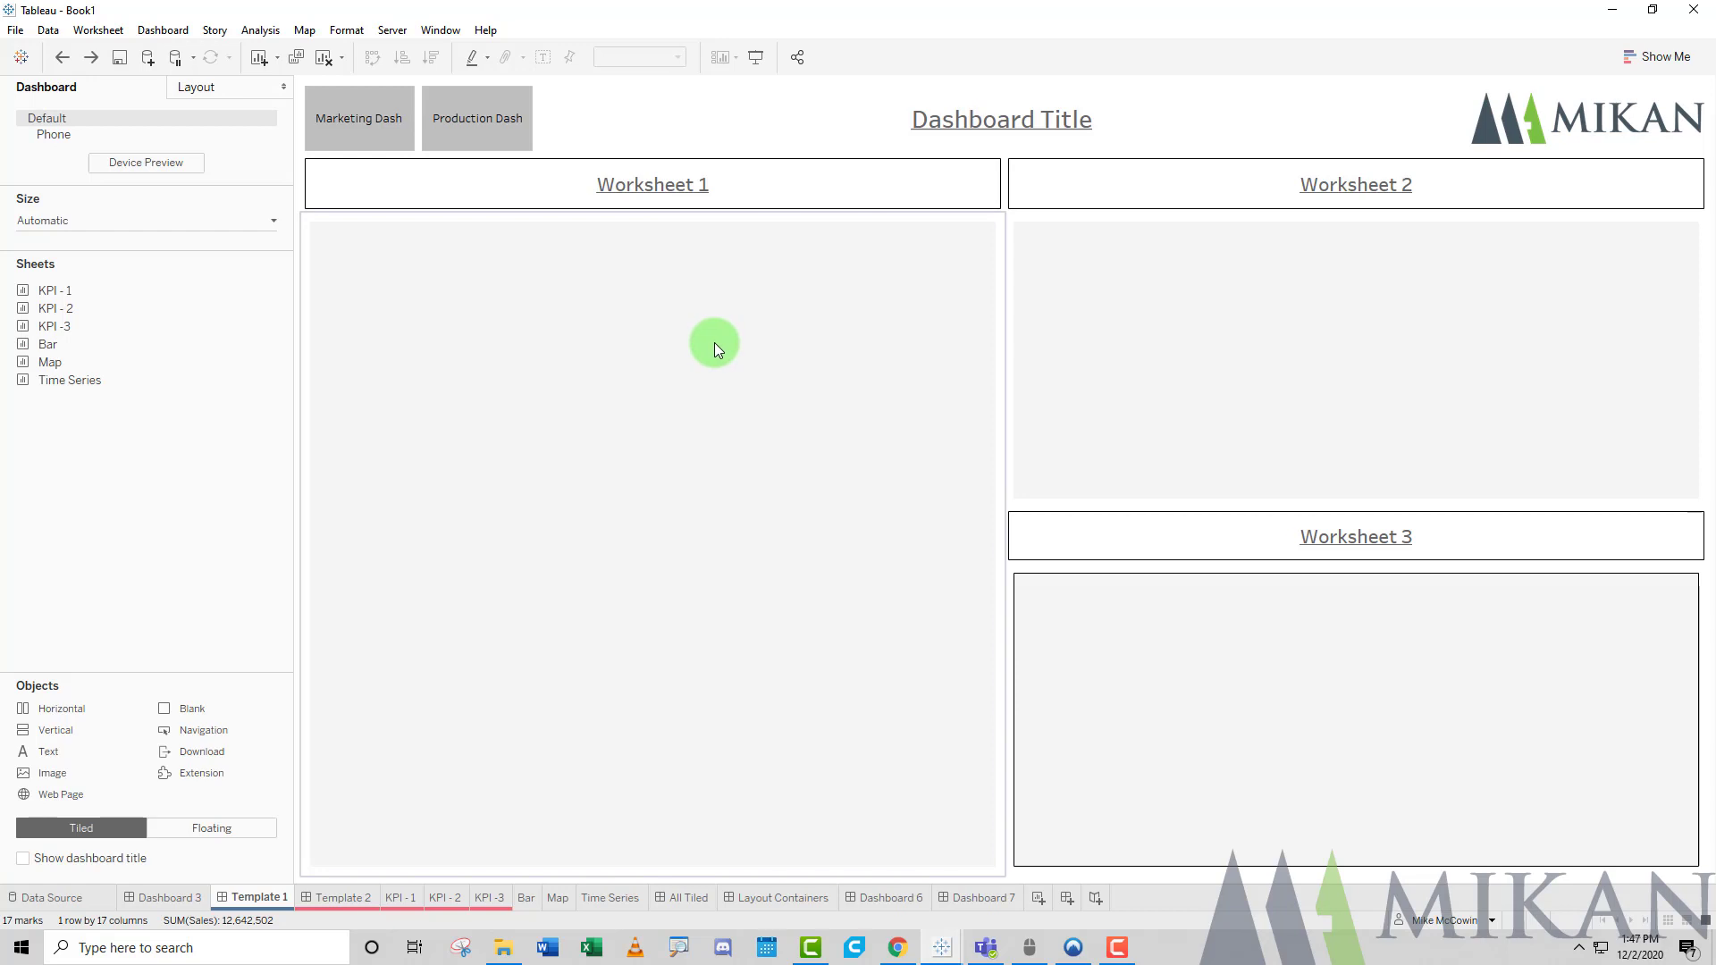
Open the Layout Containers dashboard.
{"action": "left_click", "coordinate": [805, 897]}
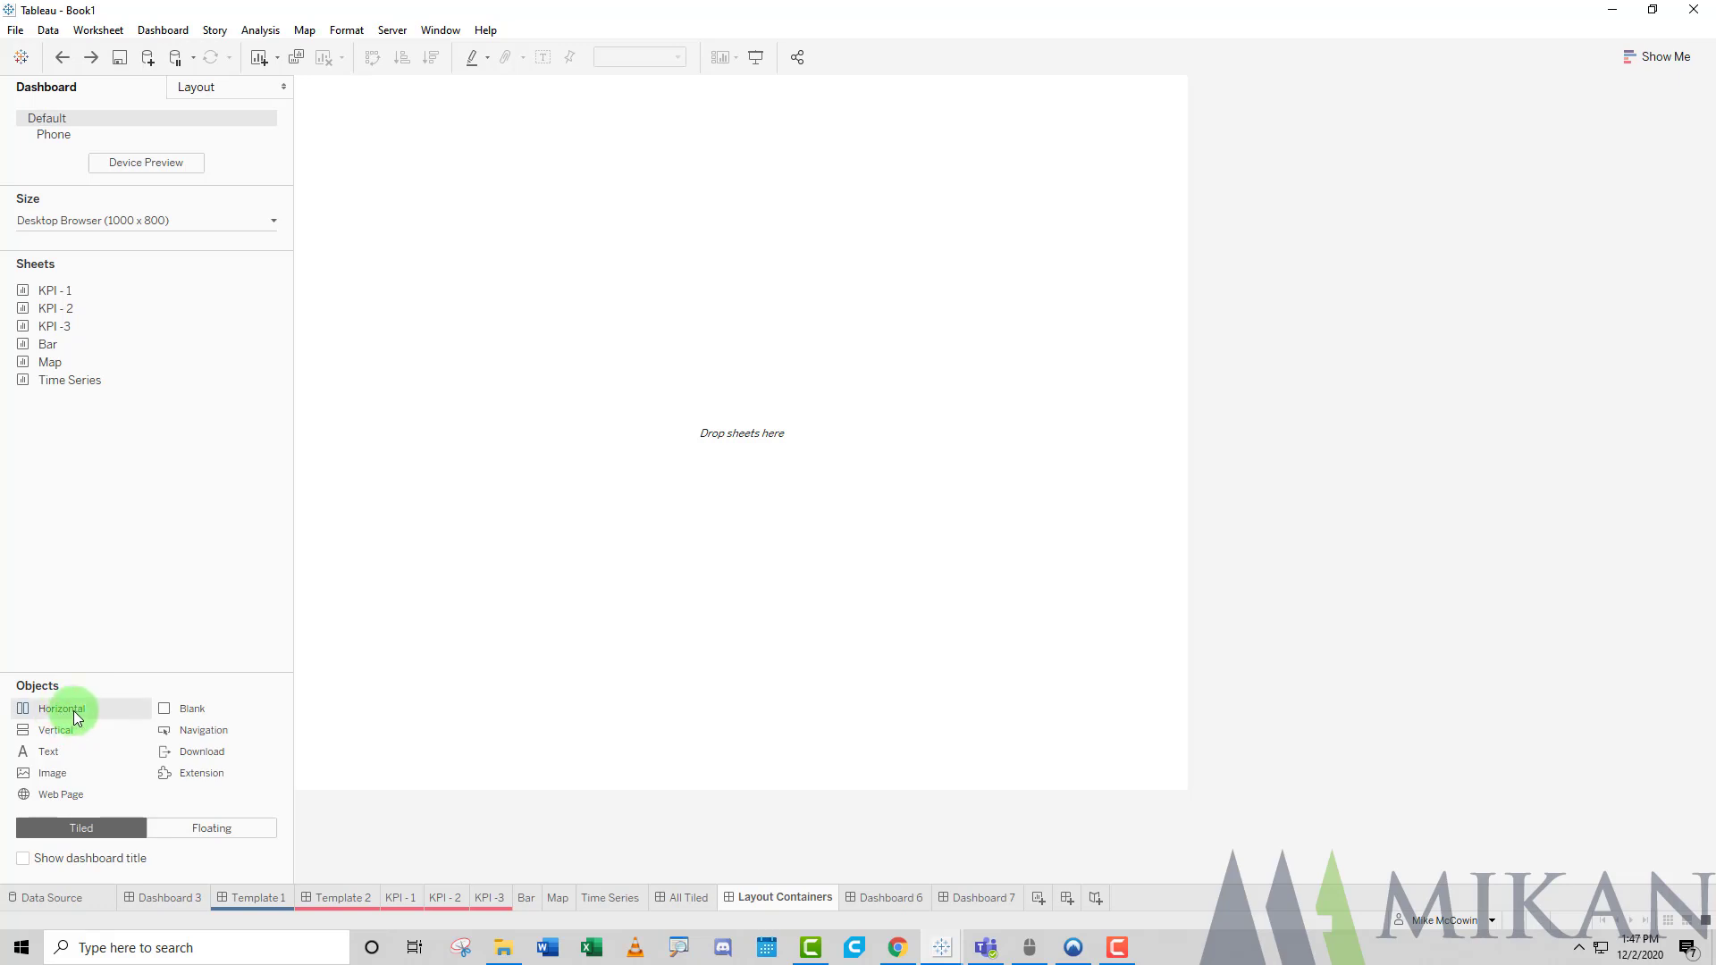
{"action": "left_click_drag", "start_coordinate": [83, 708], "coordinate": [505, 281]}
{"action": "left_click_drag", "start_coordinate": [520, 211], "coordinate": [617, 396]}
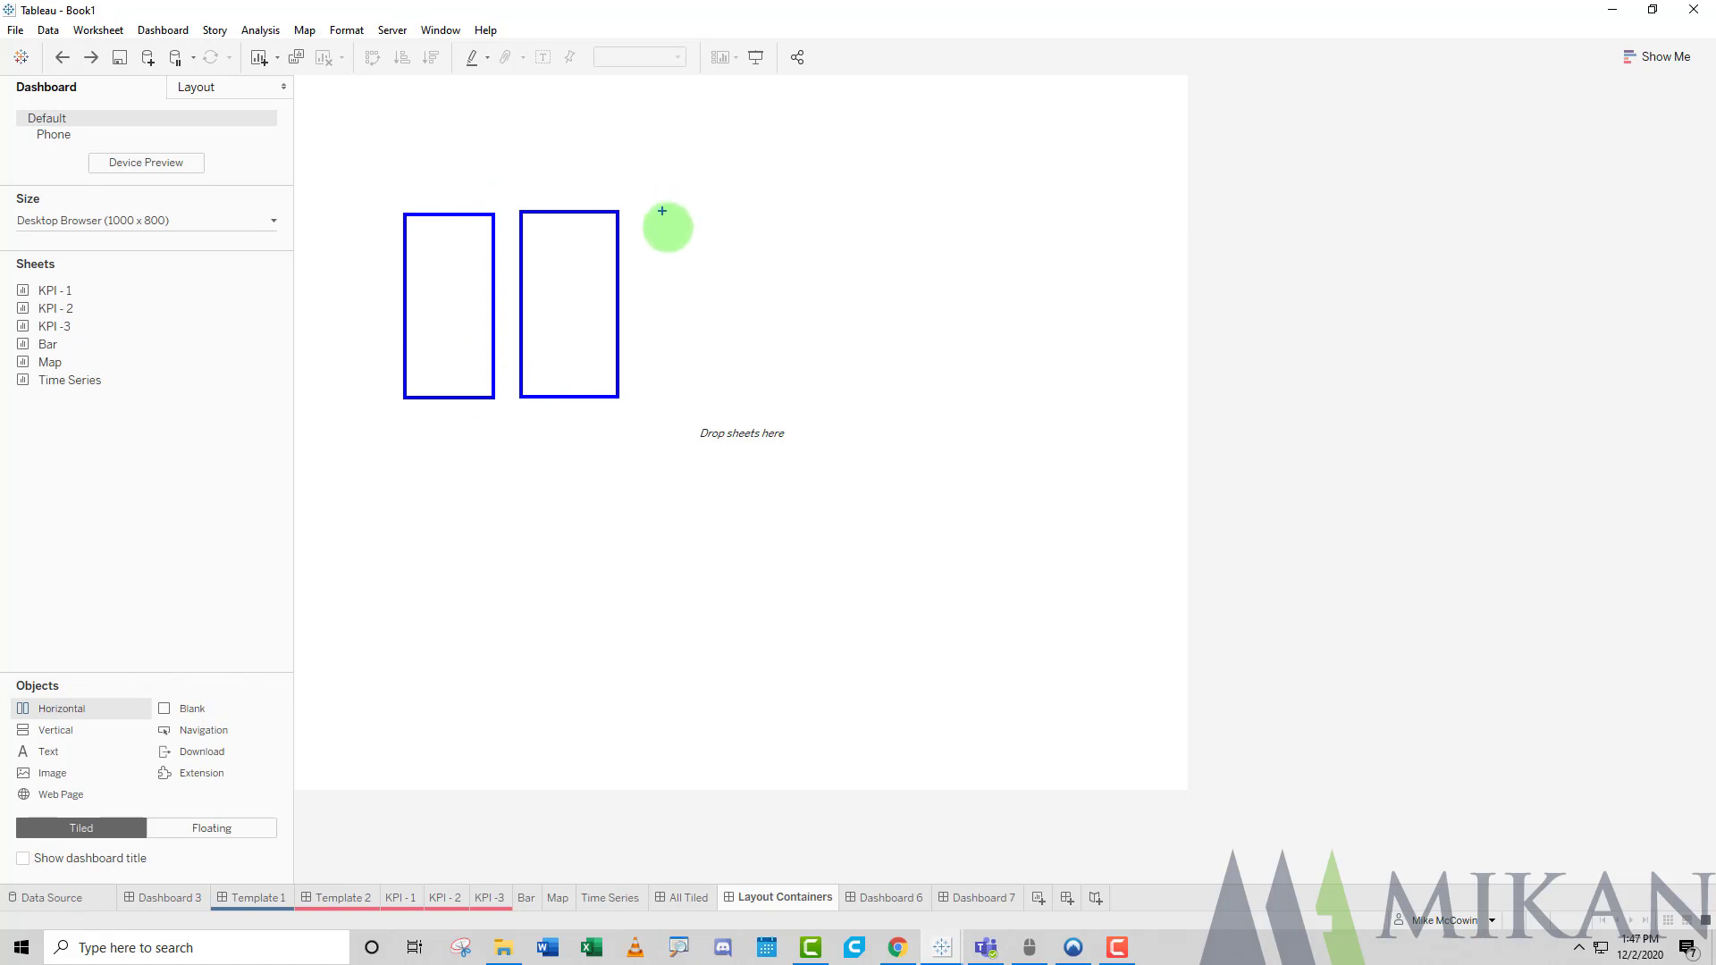
{"action": "left_click_drag", "start_coordinate": [661, 211], "coordinate": [772, 404]}
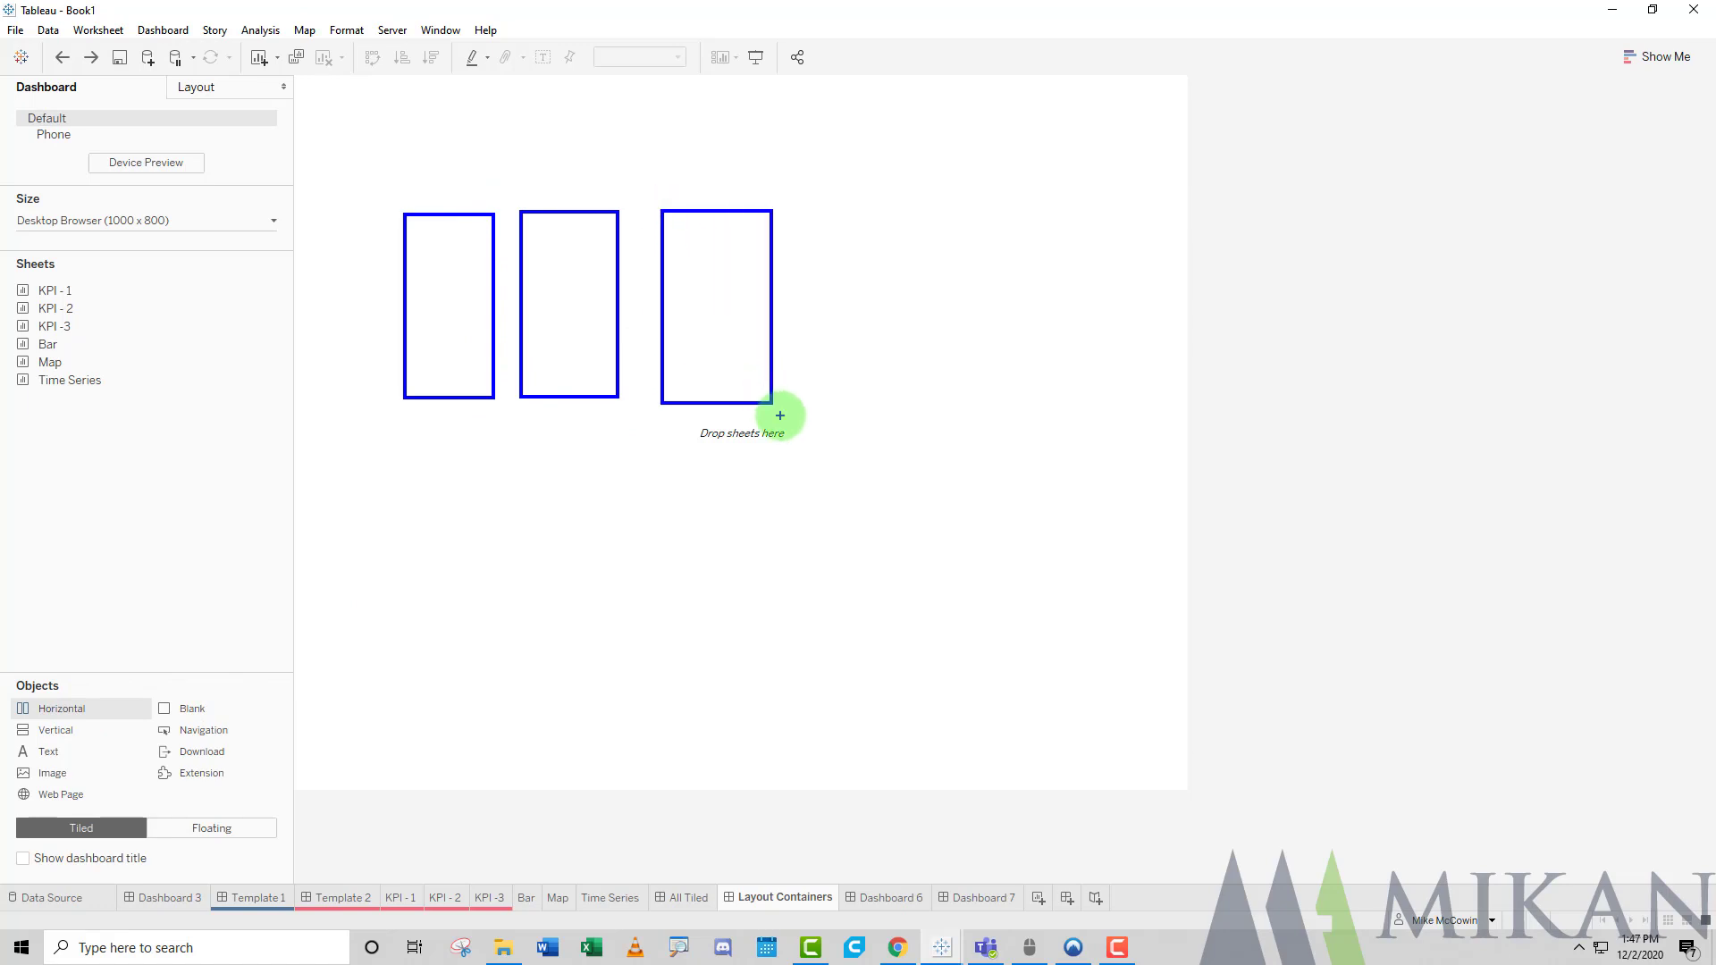
{"action": "key", "text": "Escape"}
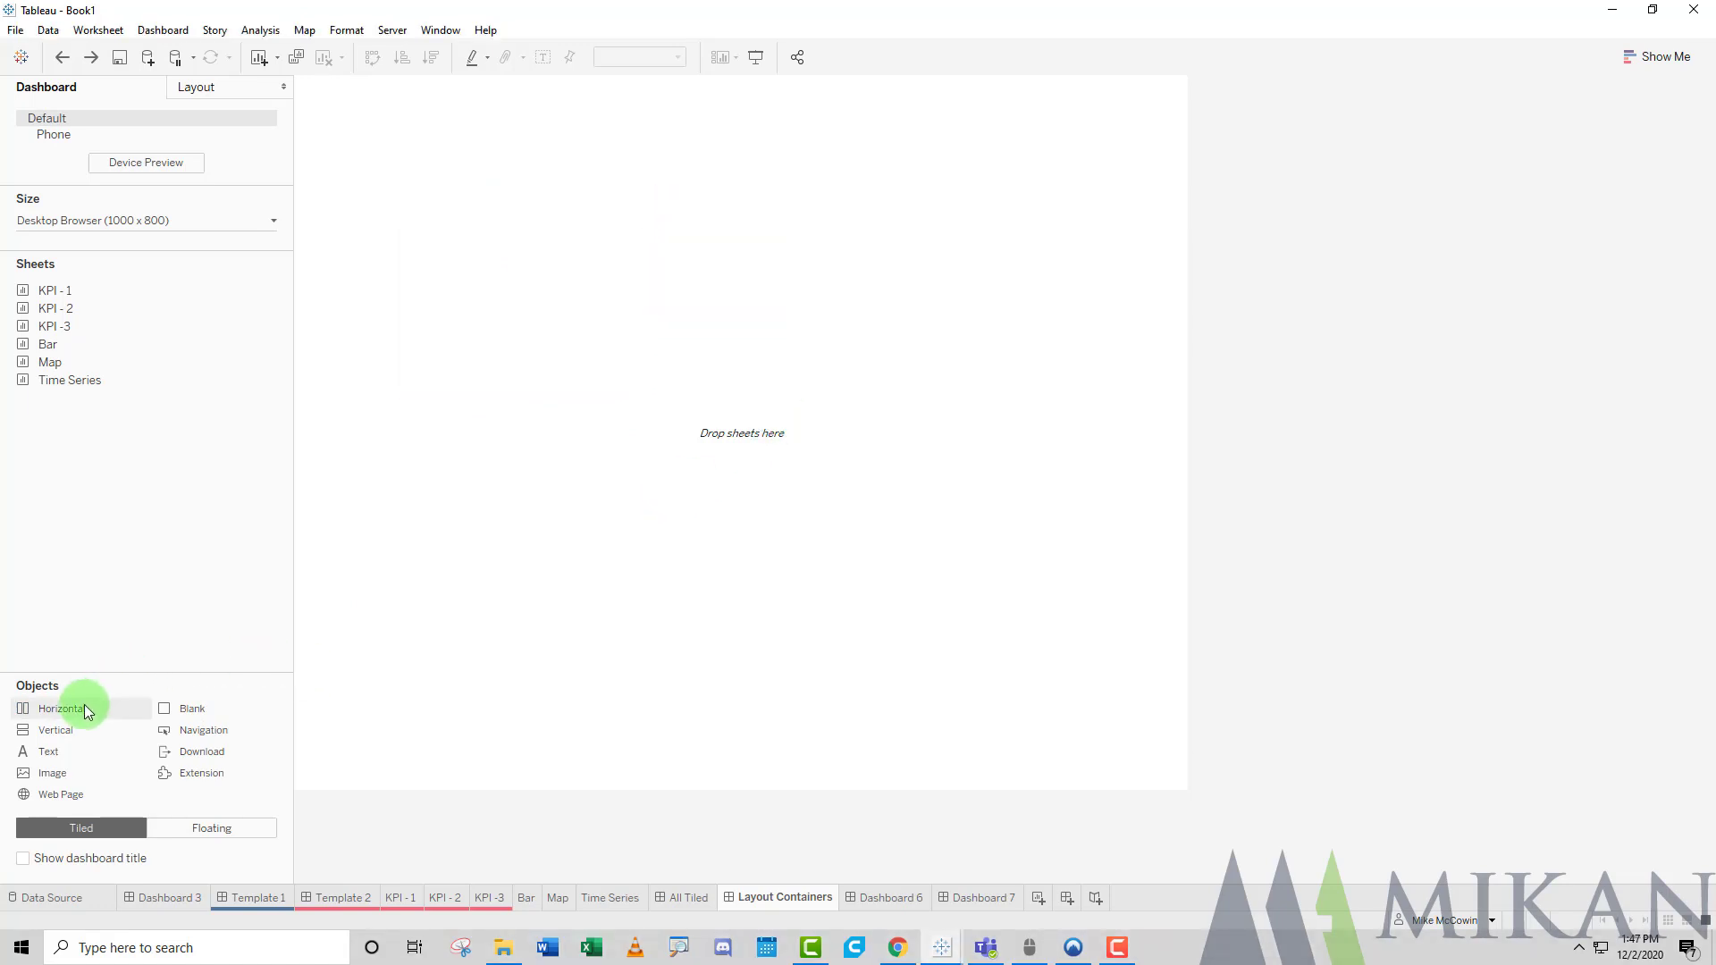
Add a tiled horizontal container filling the Layout Containers dashboard and place the Bar sheet inside it.
{"action": "left_click_drag", "start_coordinate": [85, 706], "coordinate": [651, 313]}
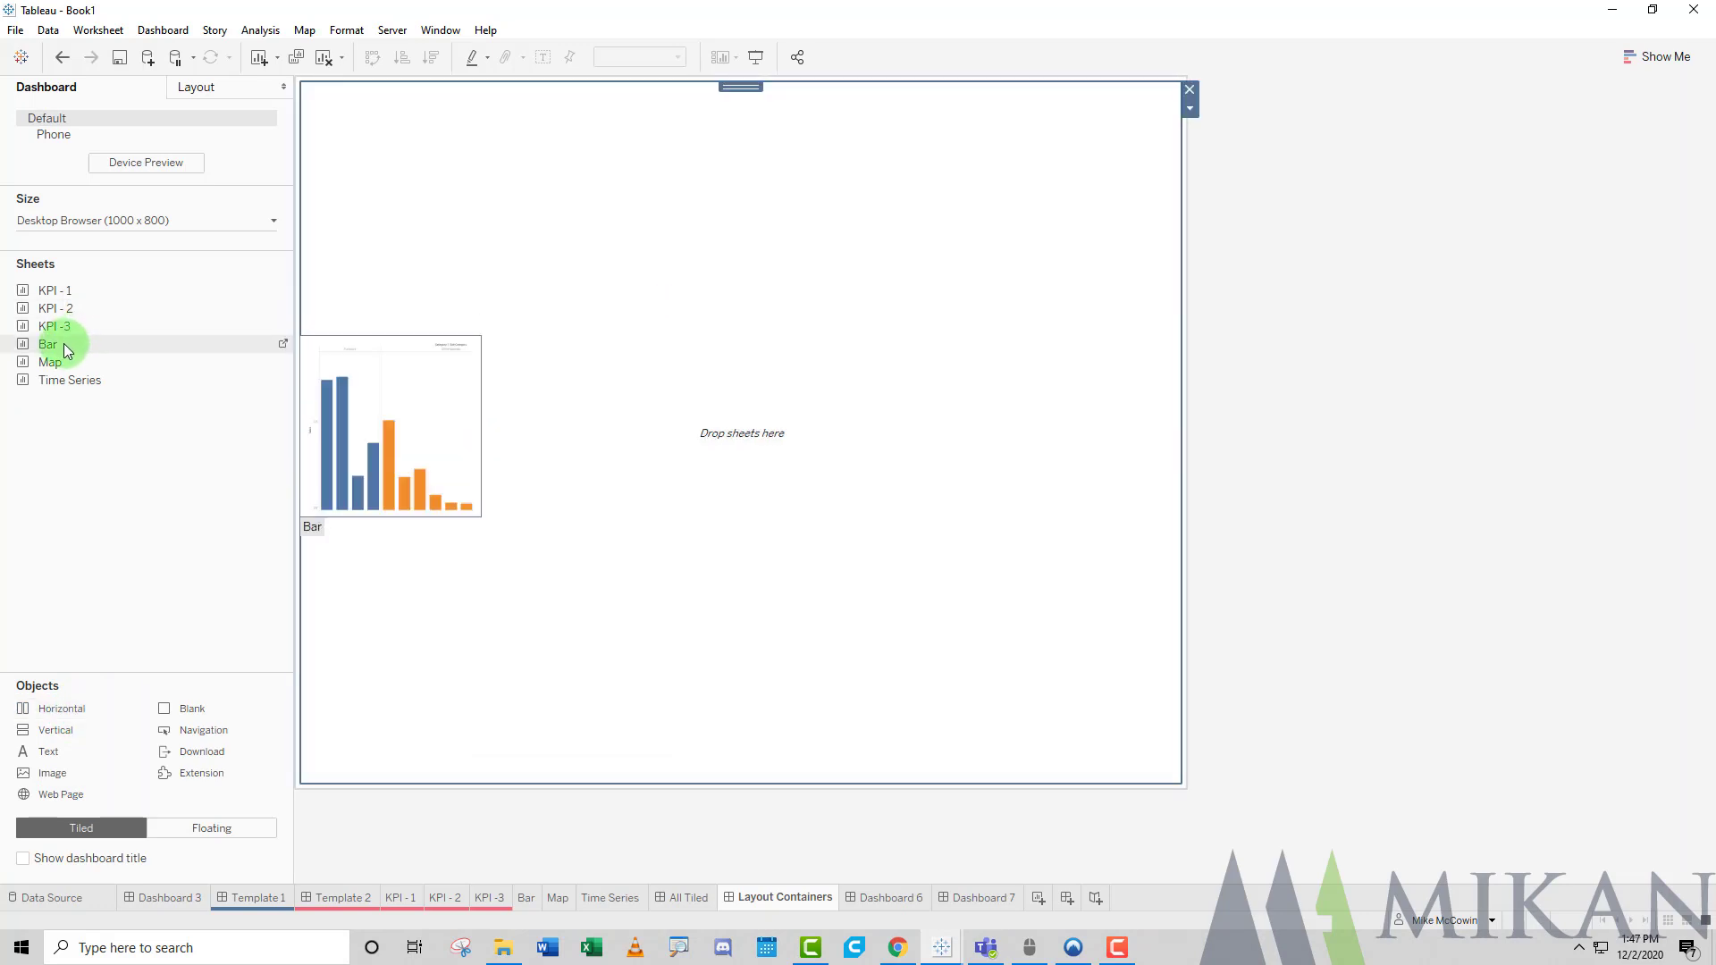
{"action": "left_click_drag", "start_coordinate": [63, 344], "coordinate": [668, 361]}
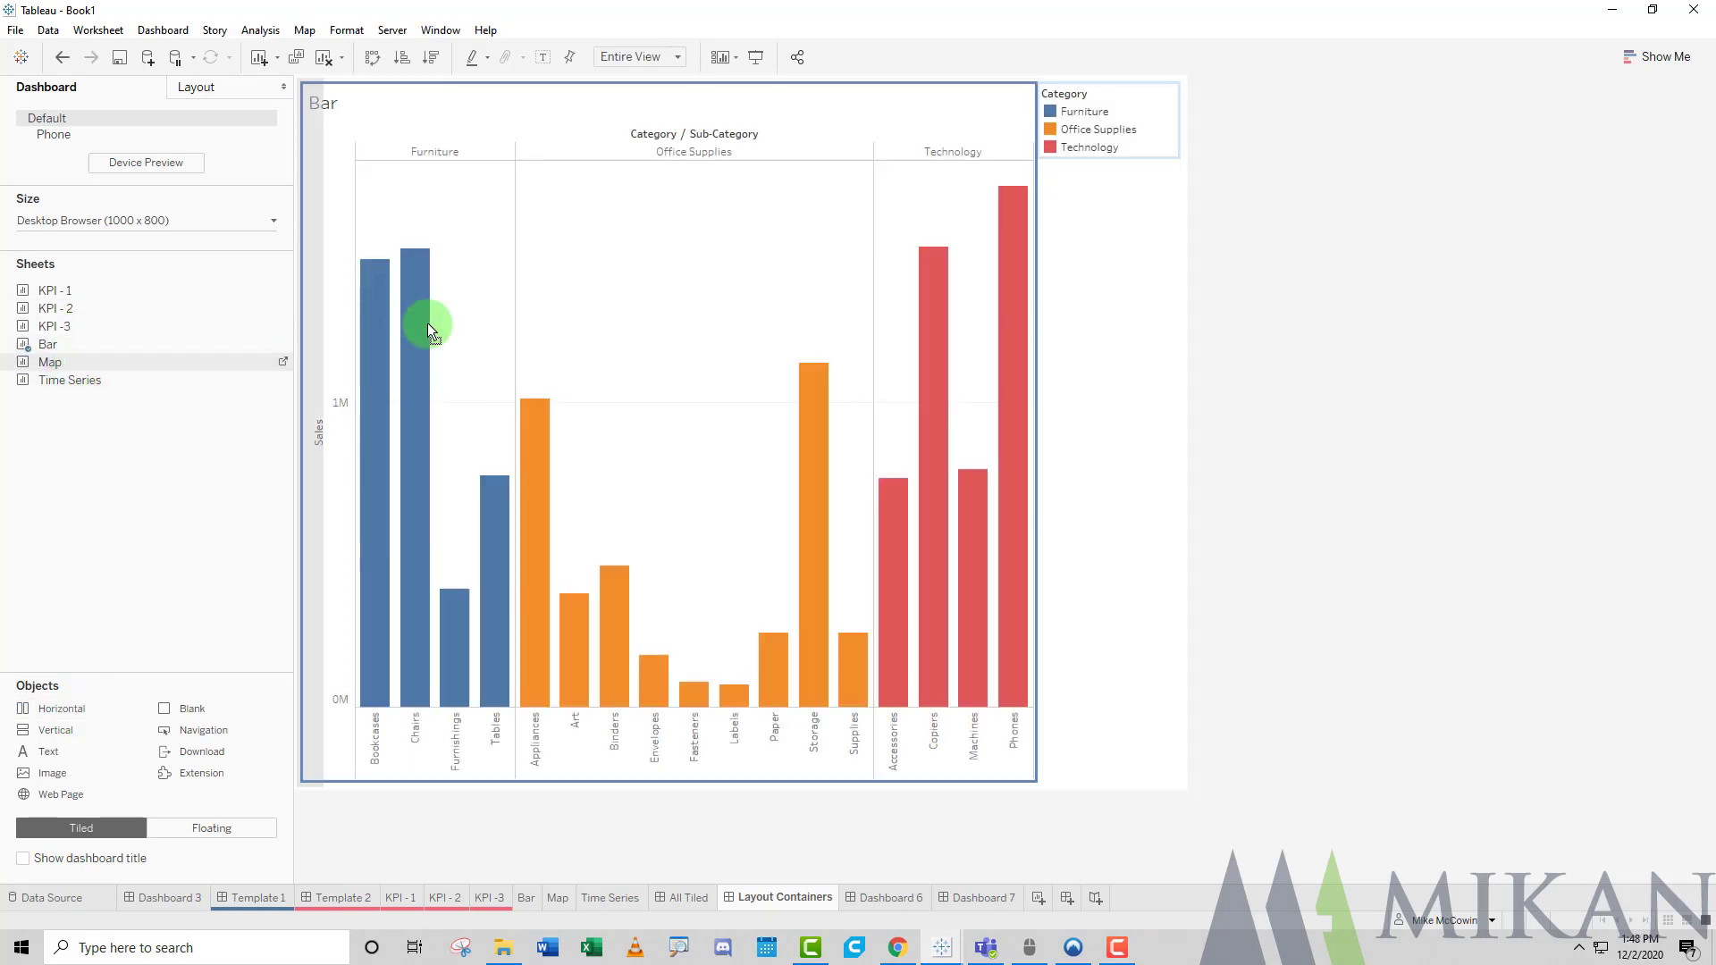
Try the Map sheet to the left of the Bar sheet in the horizontal container and undo its placement.
{"action": "left_click_drag", "start_coordinate": [427, 323], "coordinate": [427, 324]}
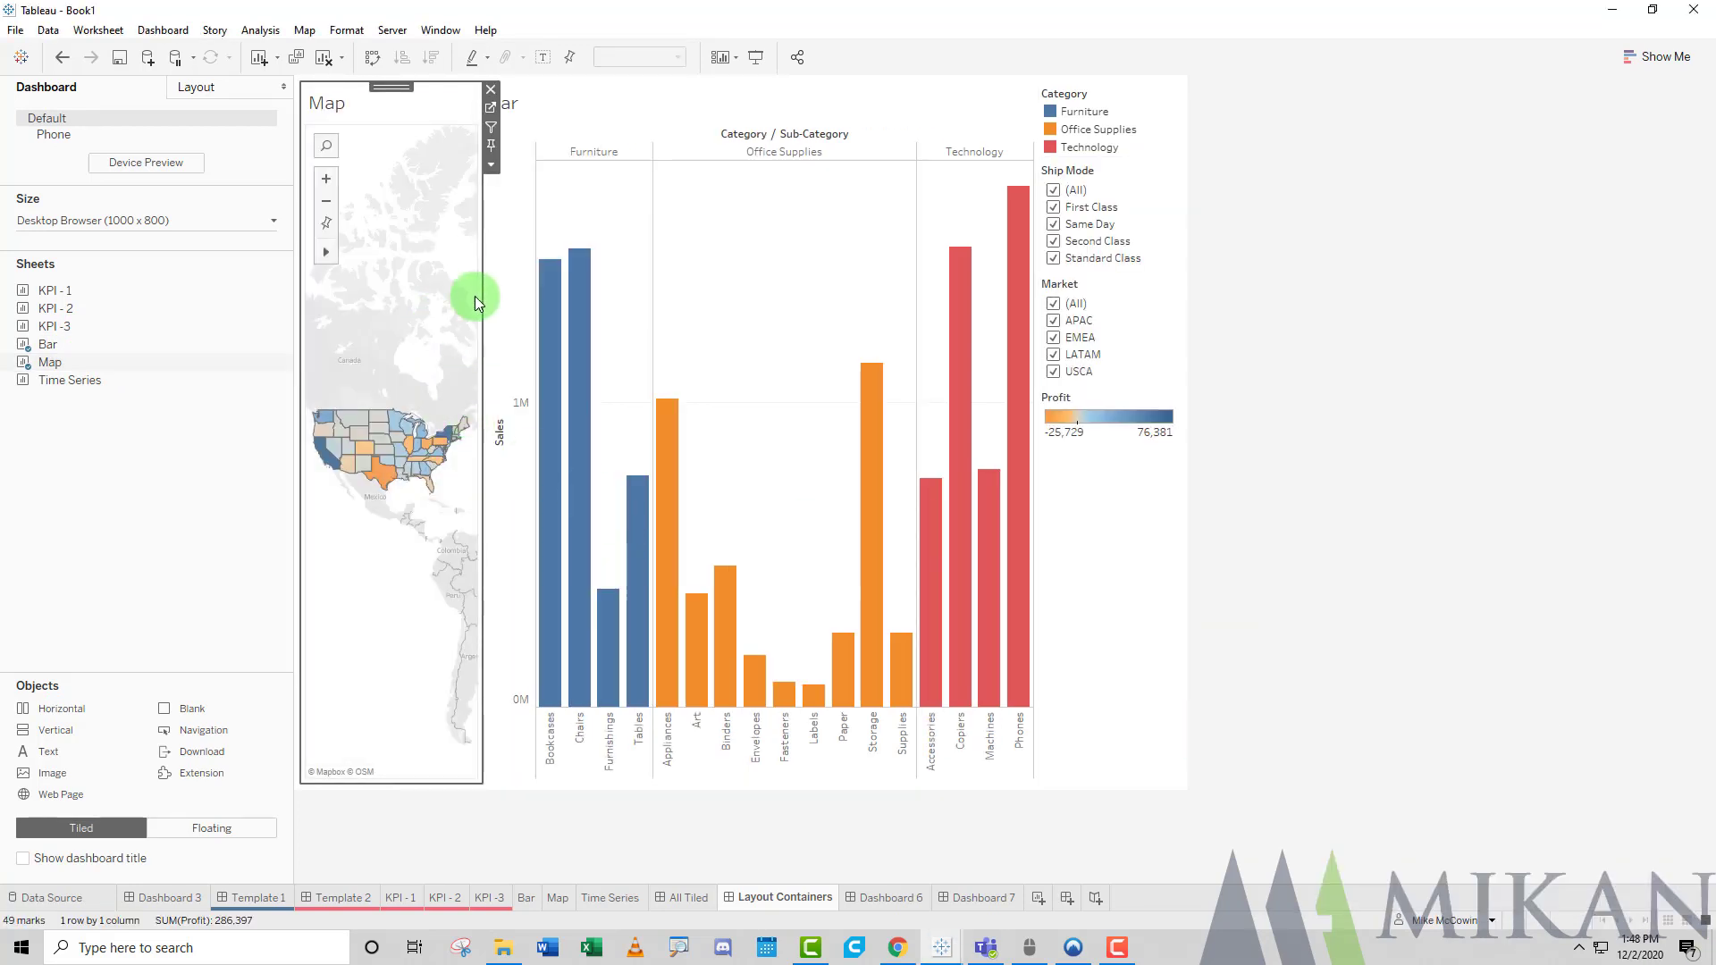
{"action": "key", "text": "ctrl+z"}
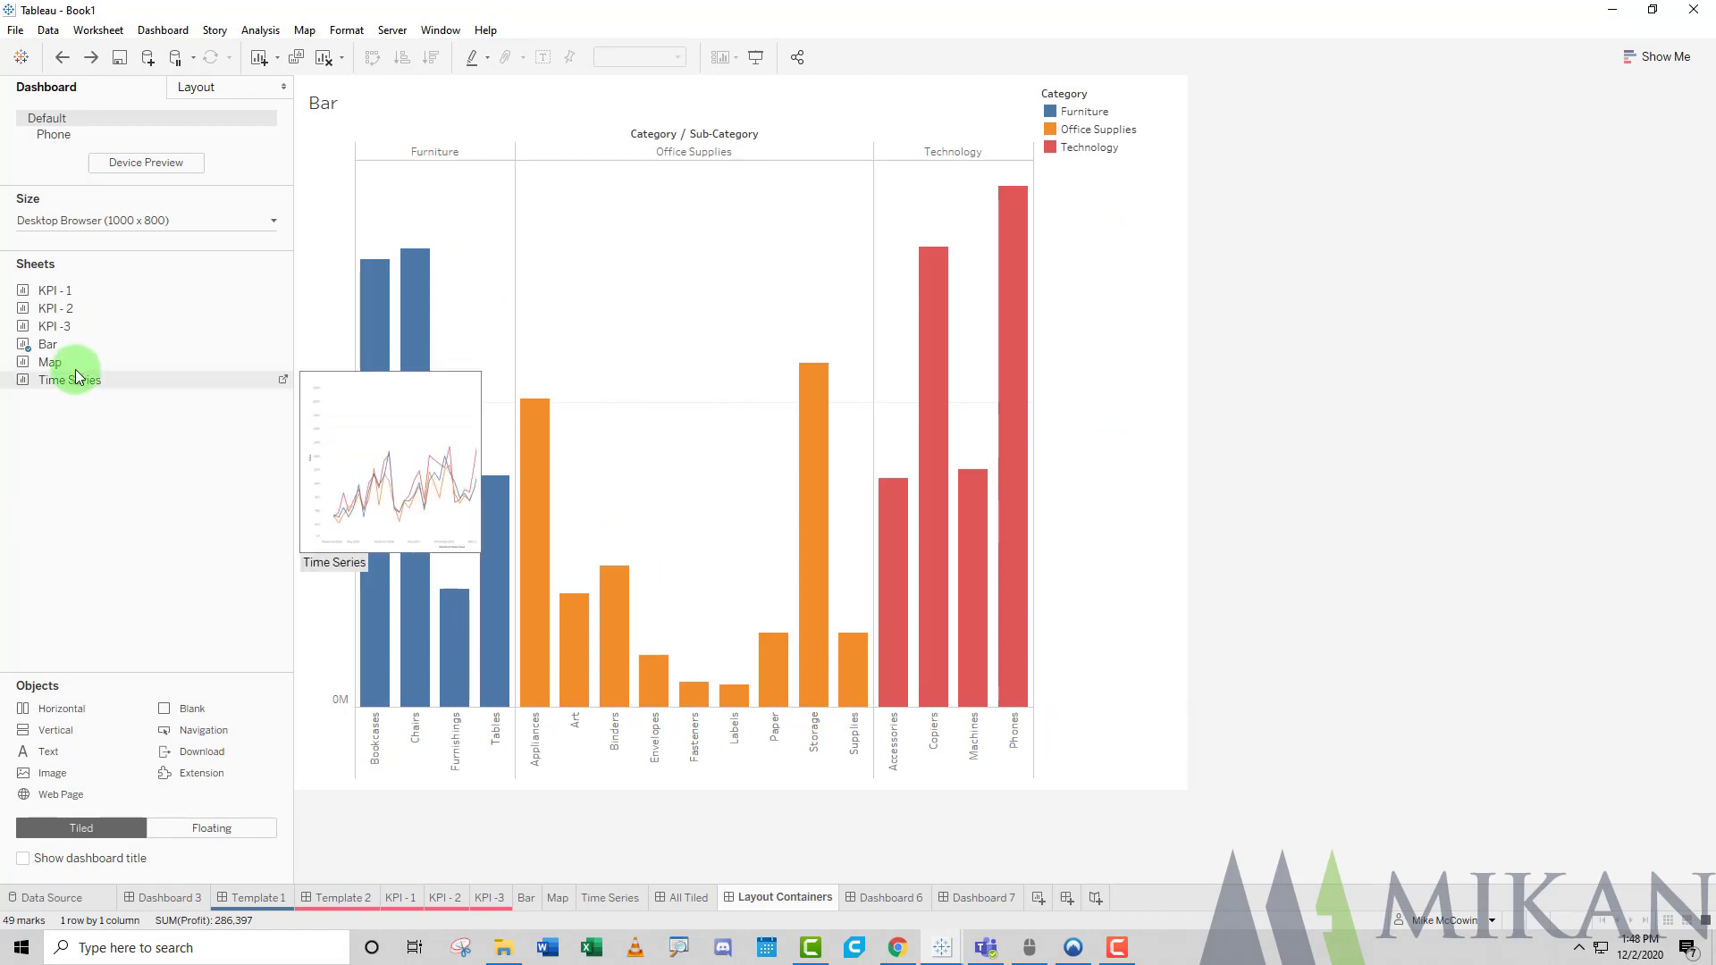
Place the Map sheet directly above the Bar sheet at the same width, leaving the legend column beside them.
{"action": "left_click", "coordinate": [684, 99]}
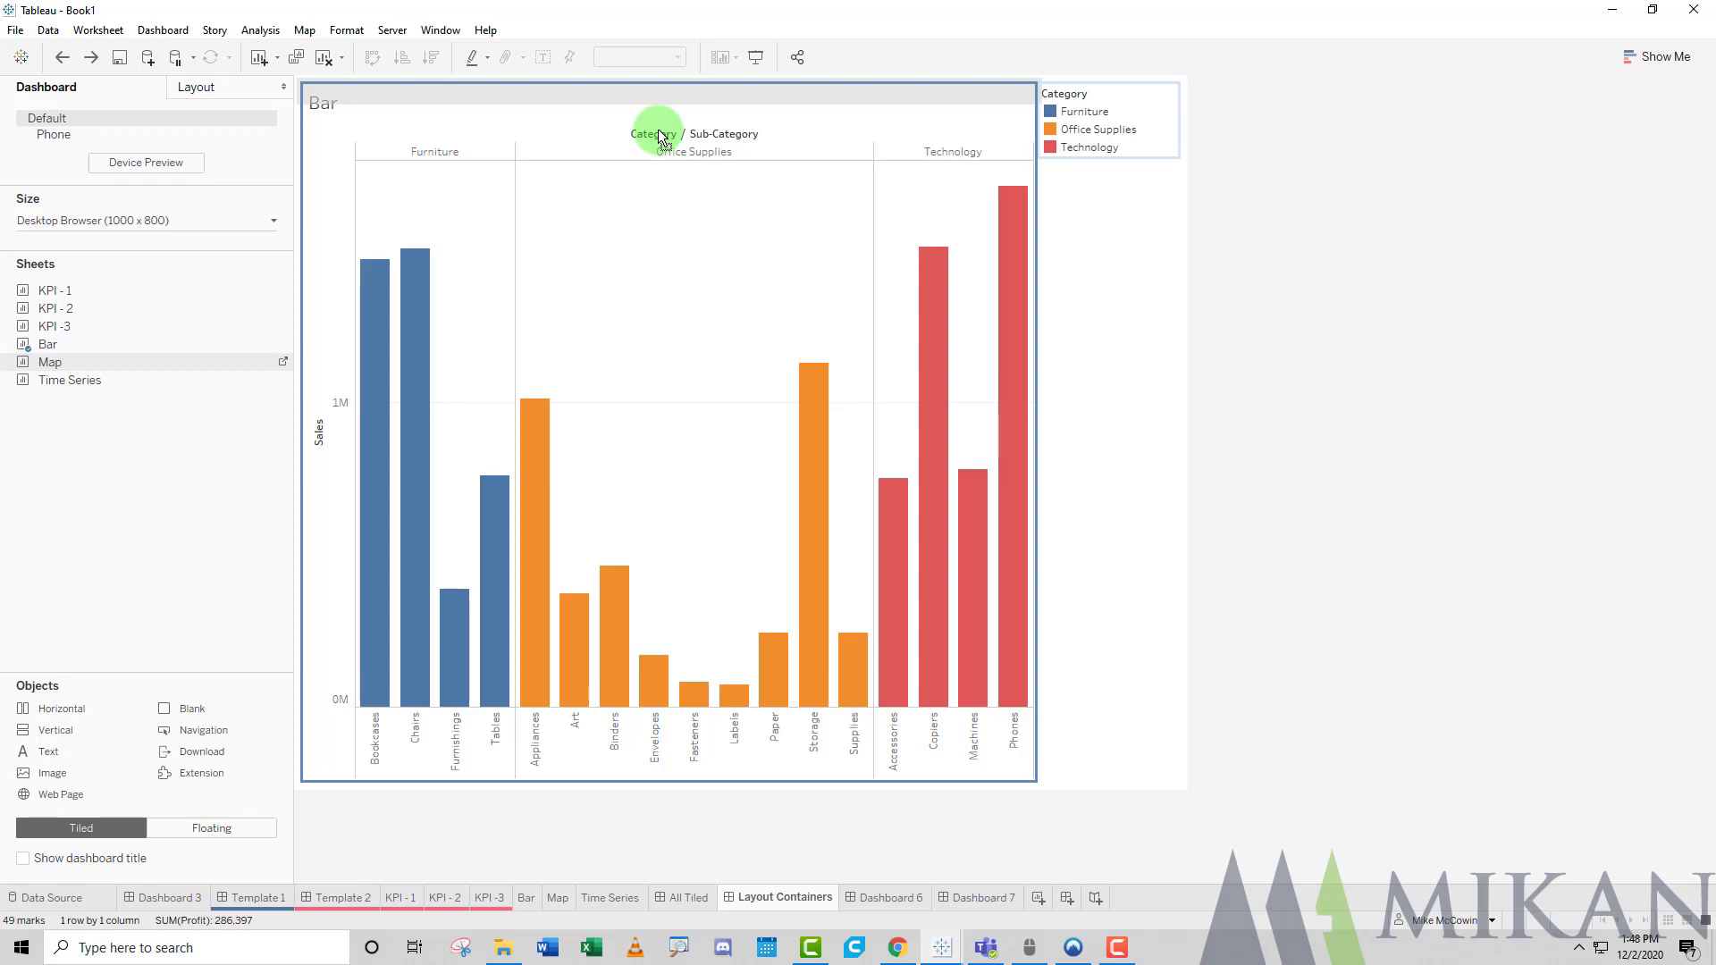
{"action": "left_click_drag", "start_coordinate": [662, 136], "coordinate": [666, 110]}
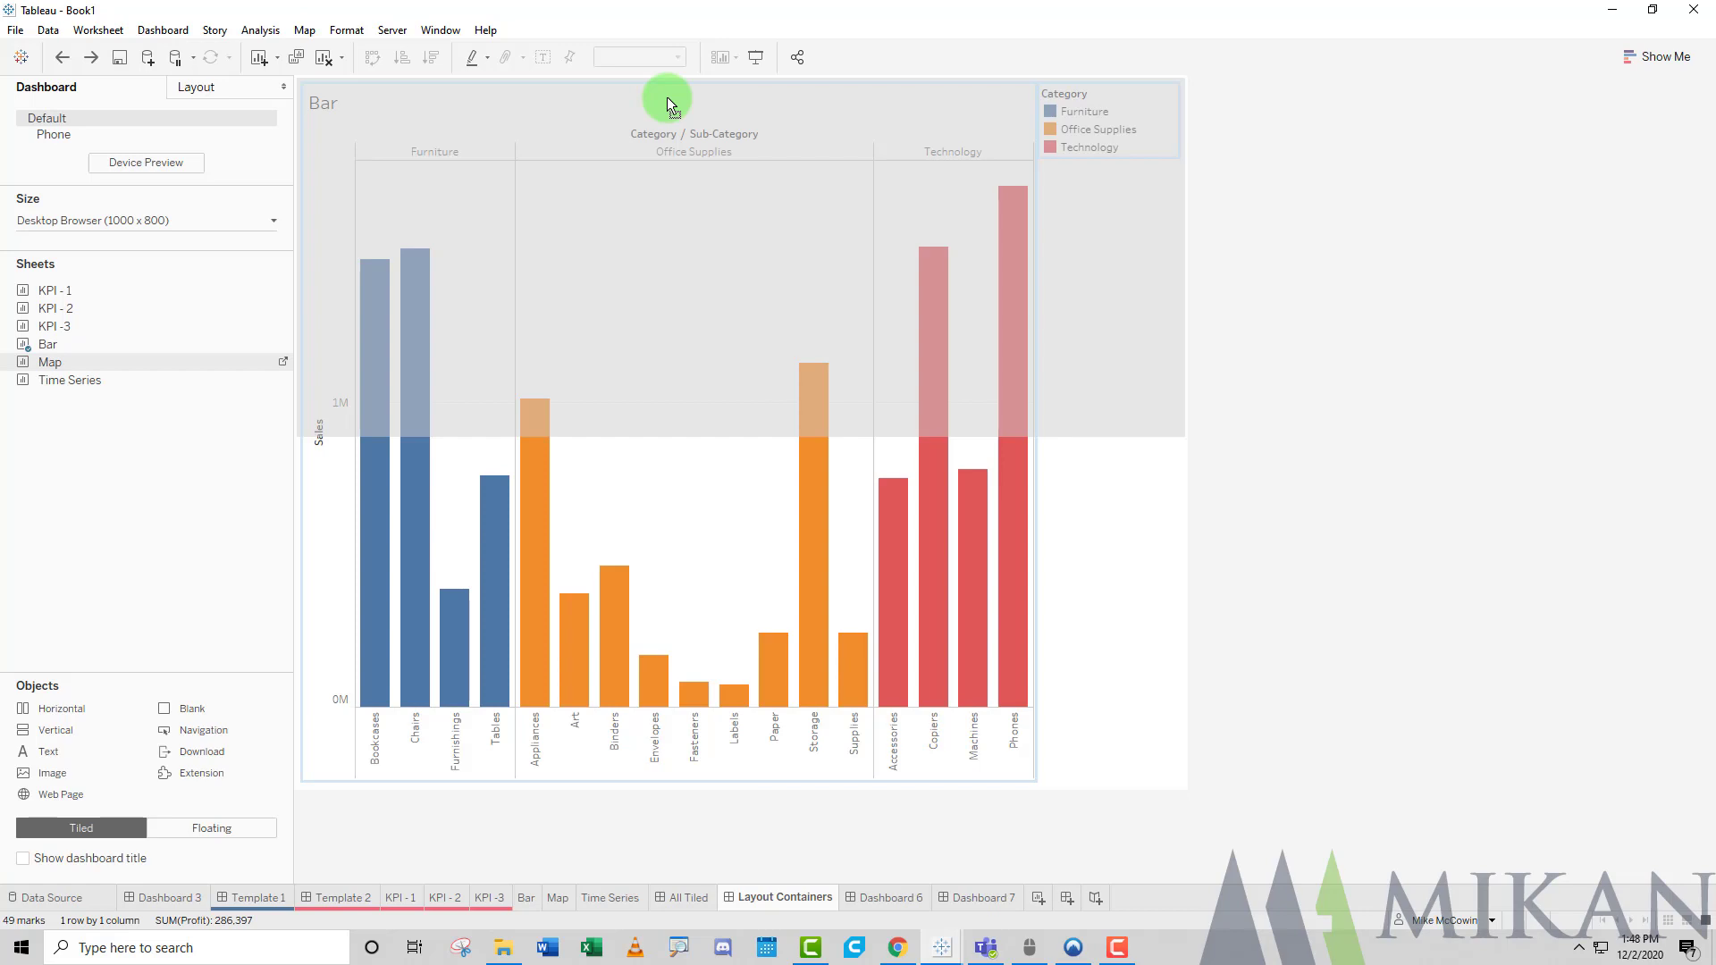
{"action": "left_click_drag", "start_coordinate": [667, 100], "coordinate": [667, 100]}
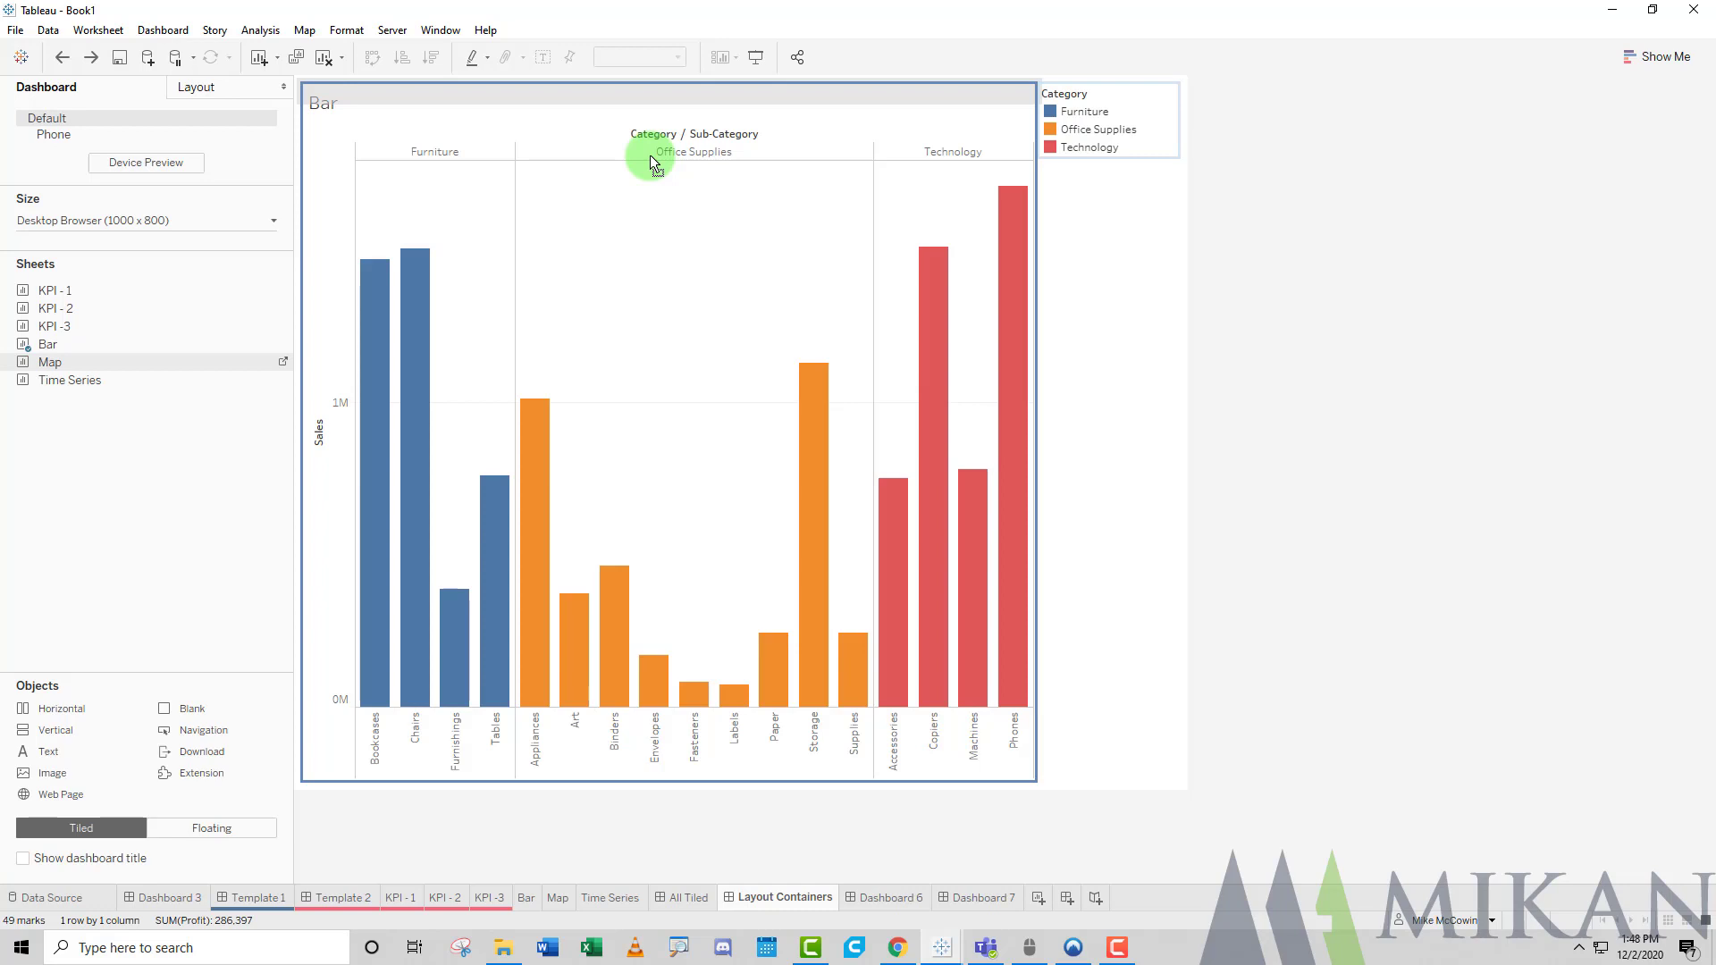
{"action": "left_click_drag", "start_coordinate": [651, 154], "coordinate": [651, 154]}
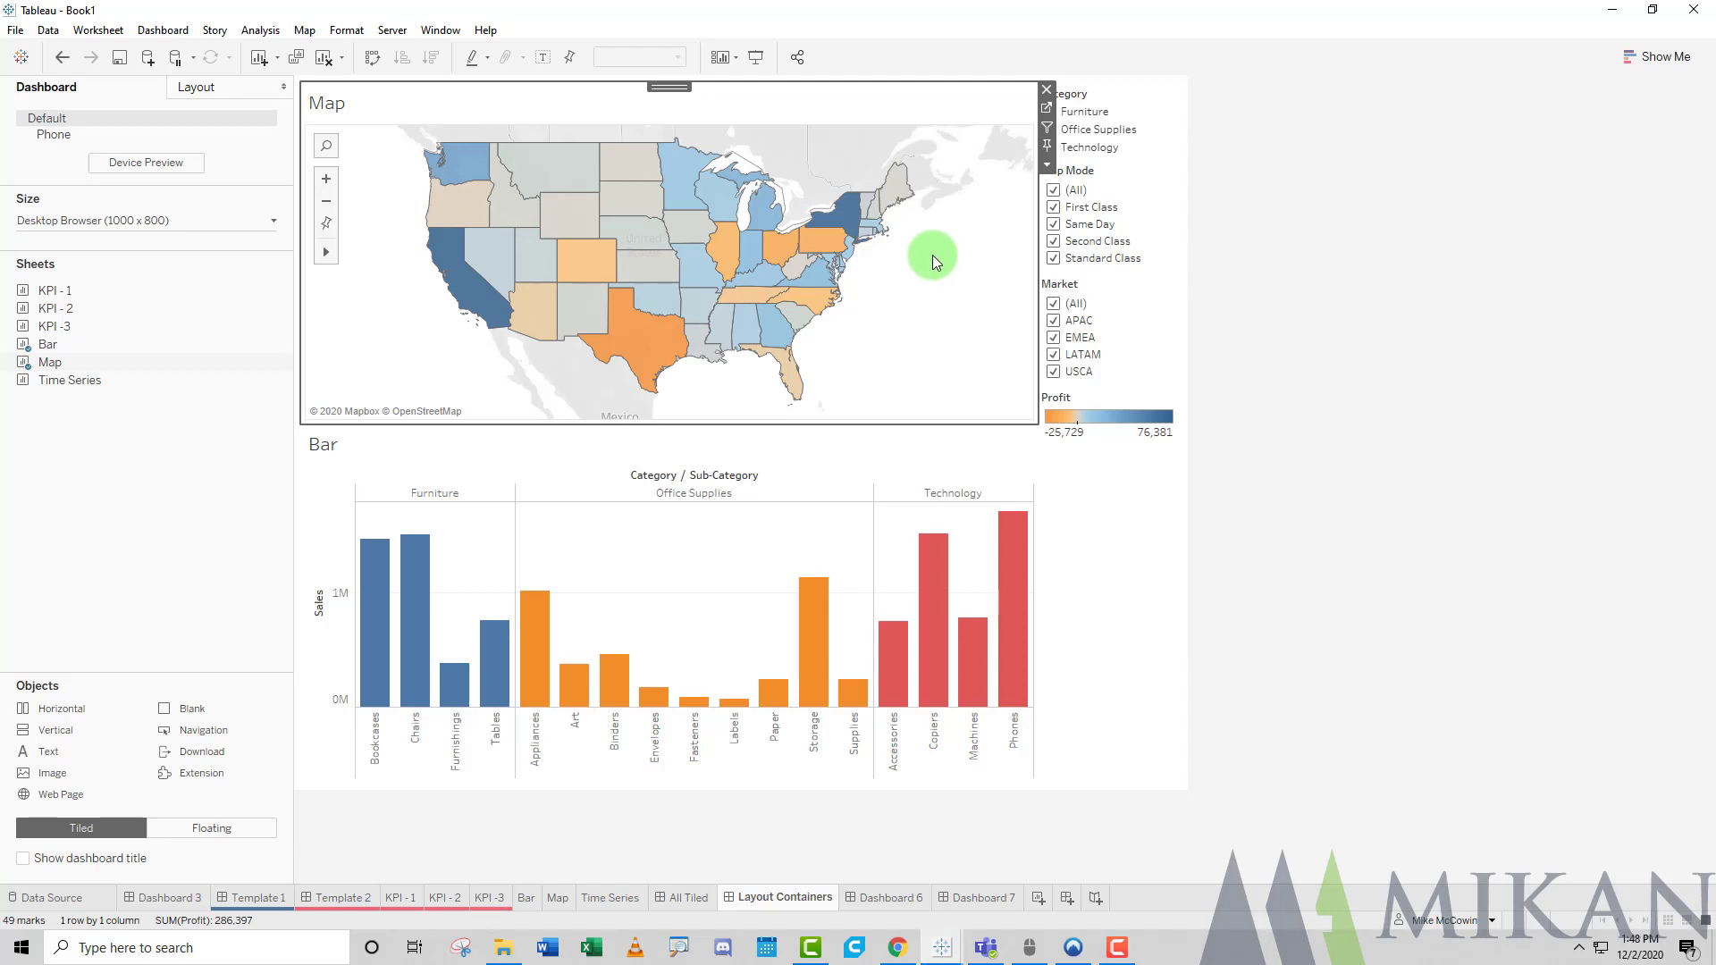
Examine the item hierarchy of the Layout Containers dashboard, focusing on the horizontal container and the two vertical containers nested inside it.
{"action": "left_click", "coordinate": [197, 87]}
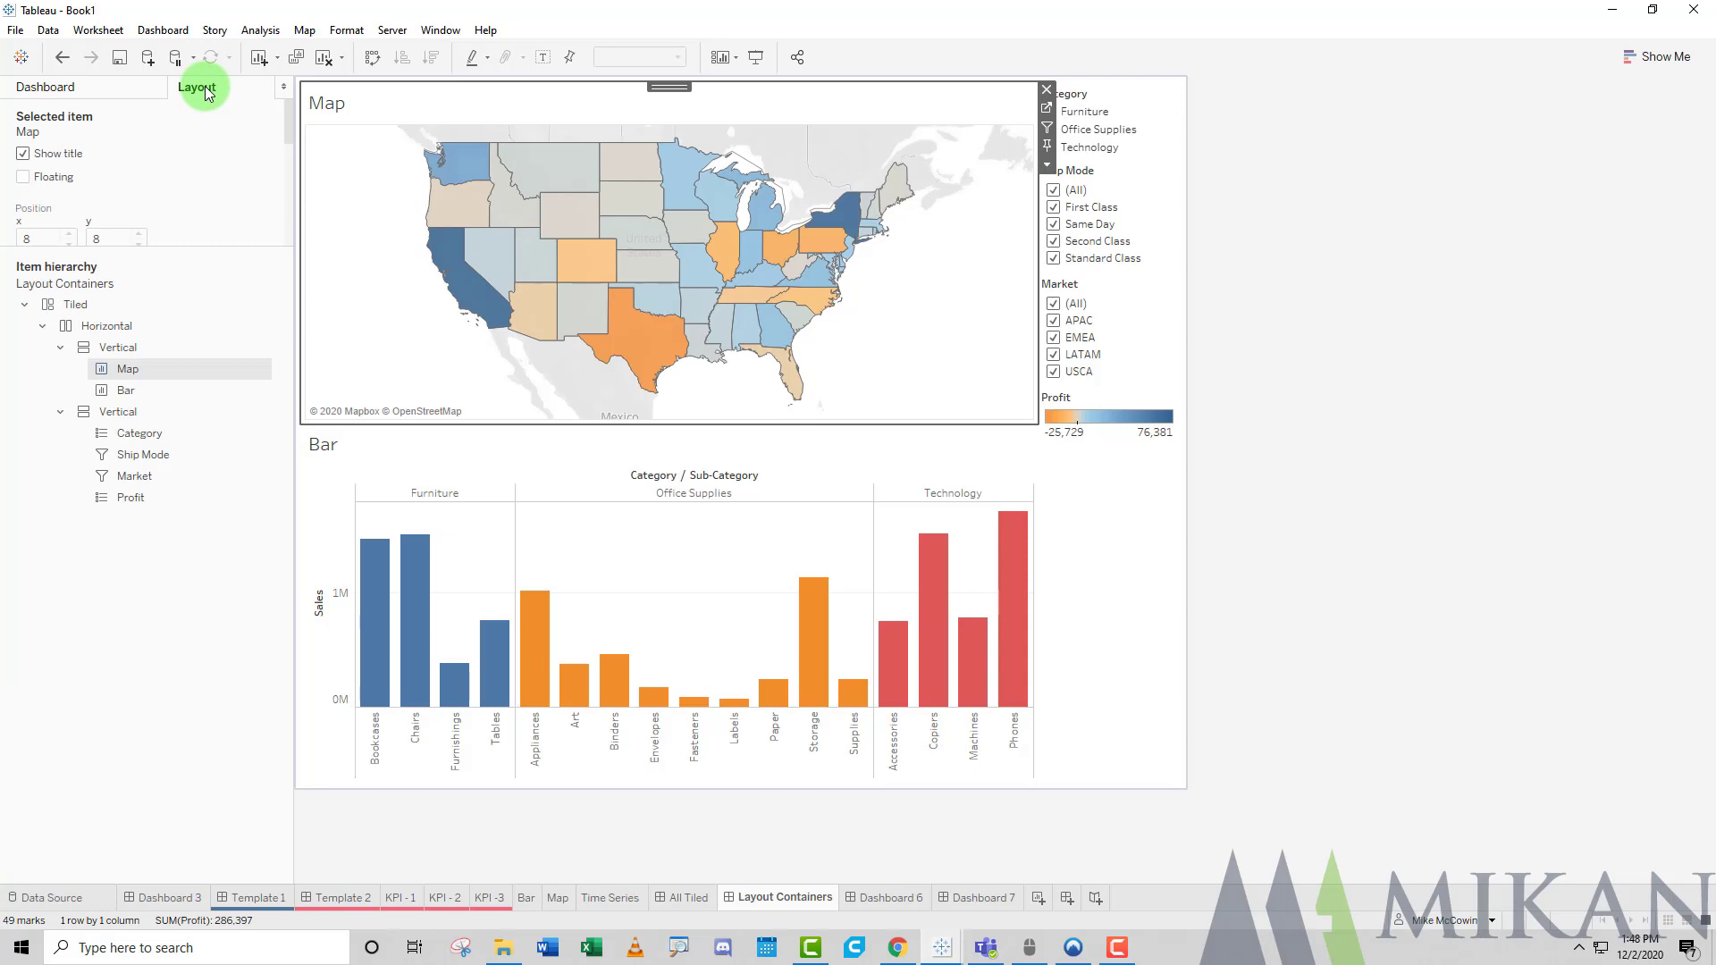
{"action": "left_click", "coordinate": [127, 327]}
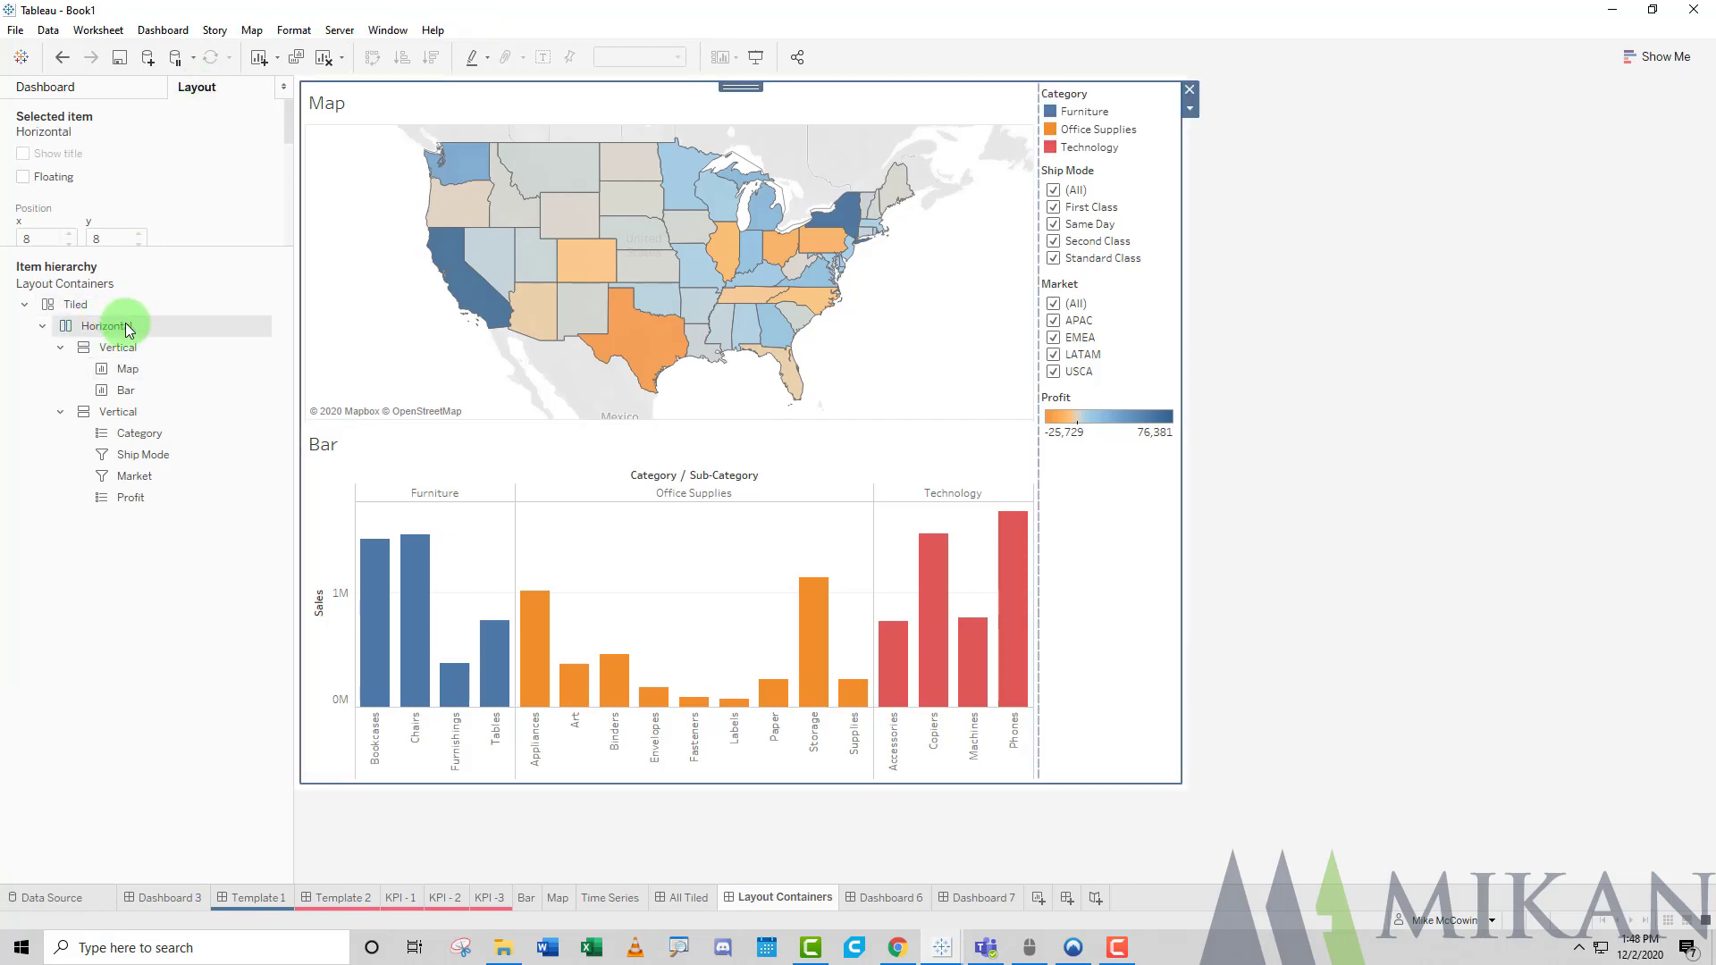
{"action": "left_click_drag", "start_coordinate": [144, 327], "coordinate": [258, 284]}
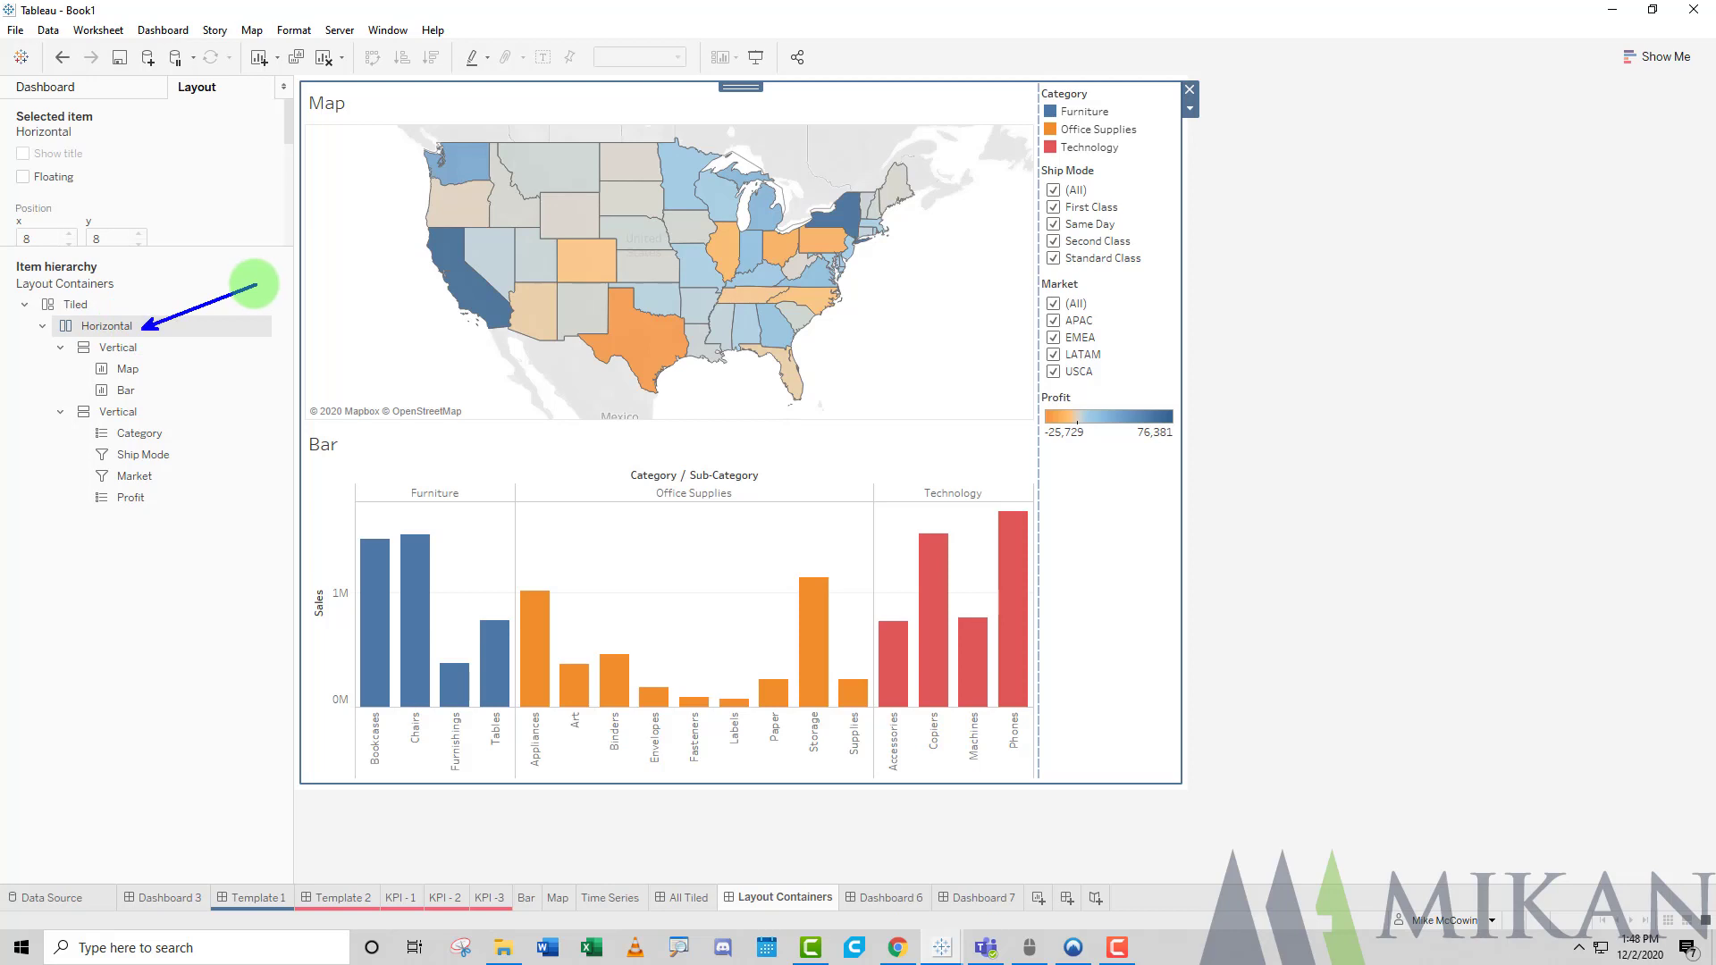
{"action": "left_click_drag", "start_coordinate": [145, 349], "coordinate": [265, 351]}
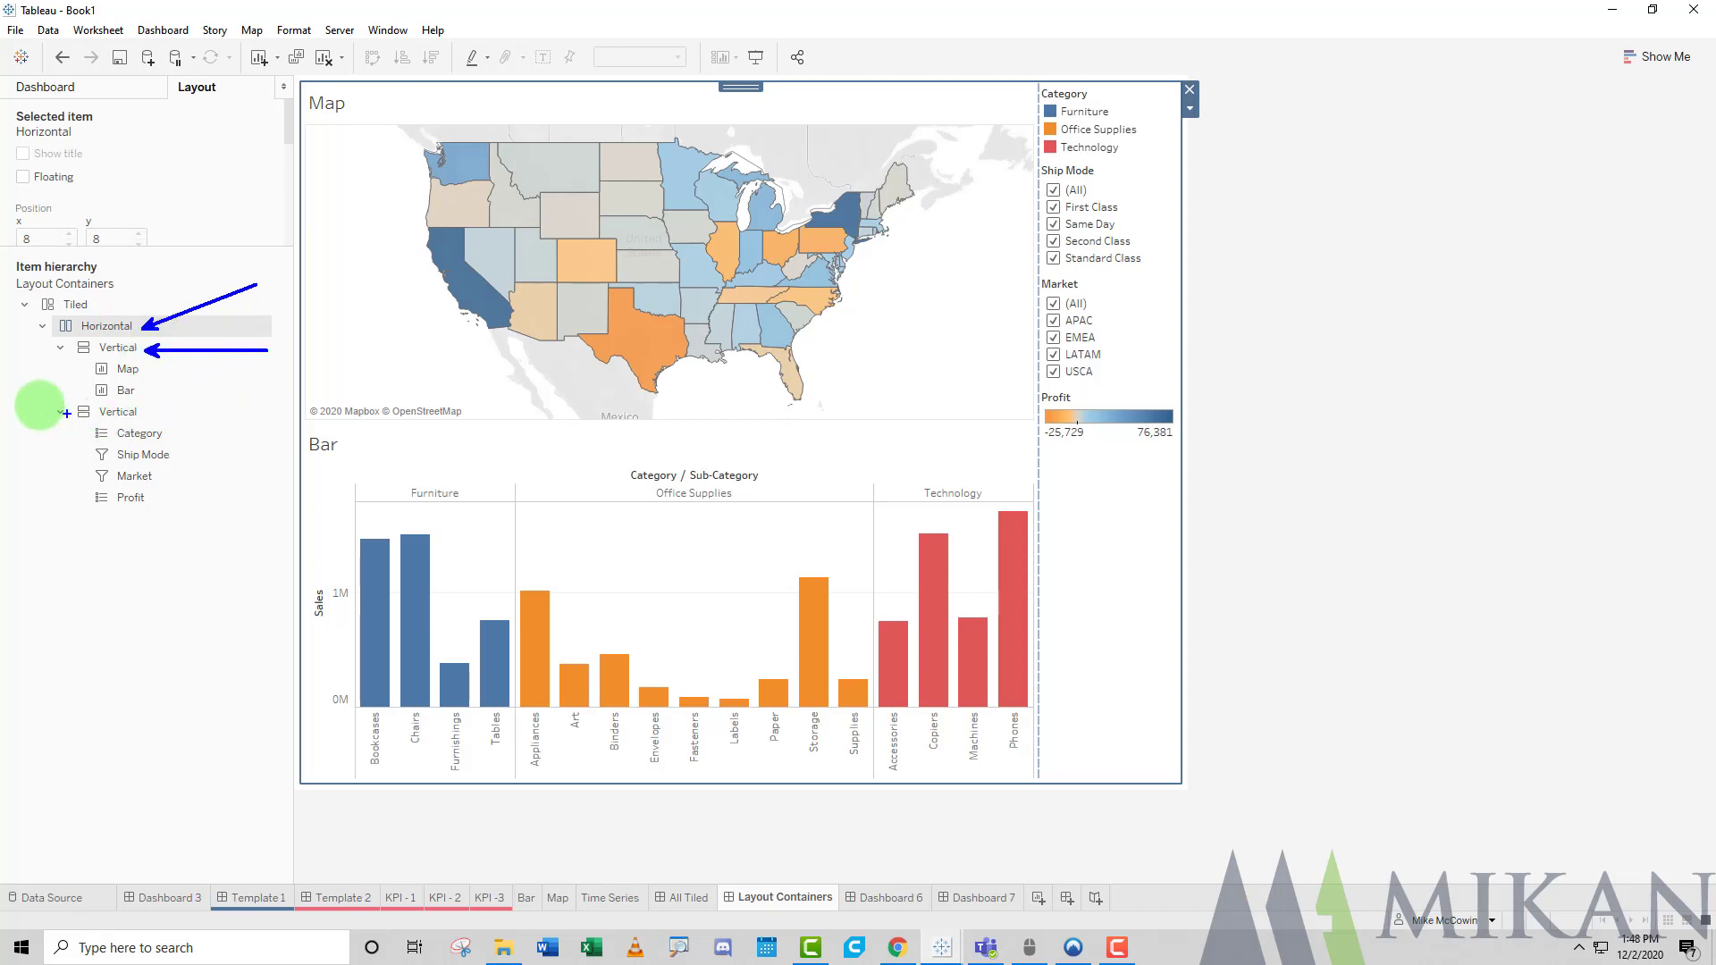
{"action": "left_click_drag", "start_coordinate": [42, 402], "coordinate": [235, 515]}
{"action": "left_click_drag", "start_coordinate": [158, 418], "coordinate": [110, 490]}
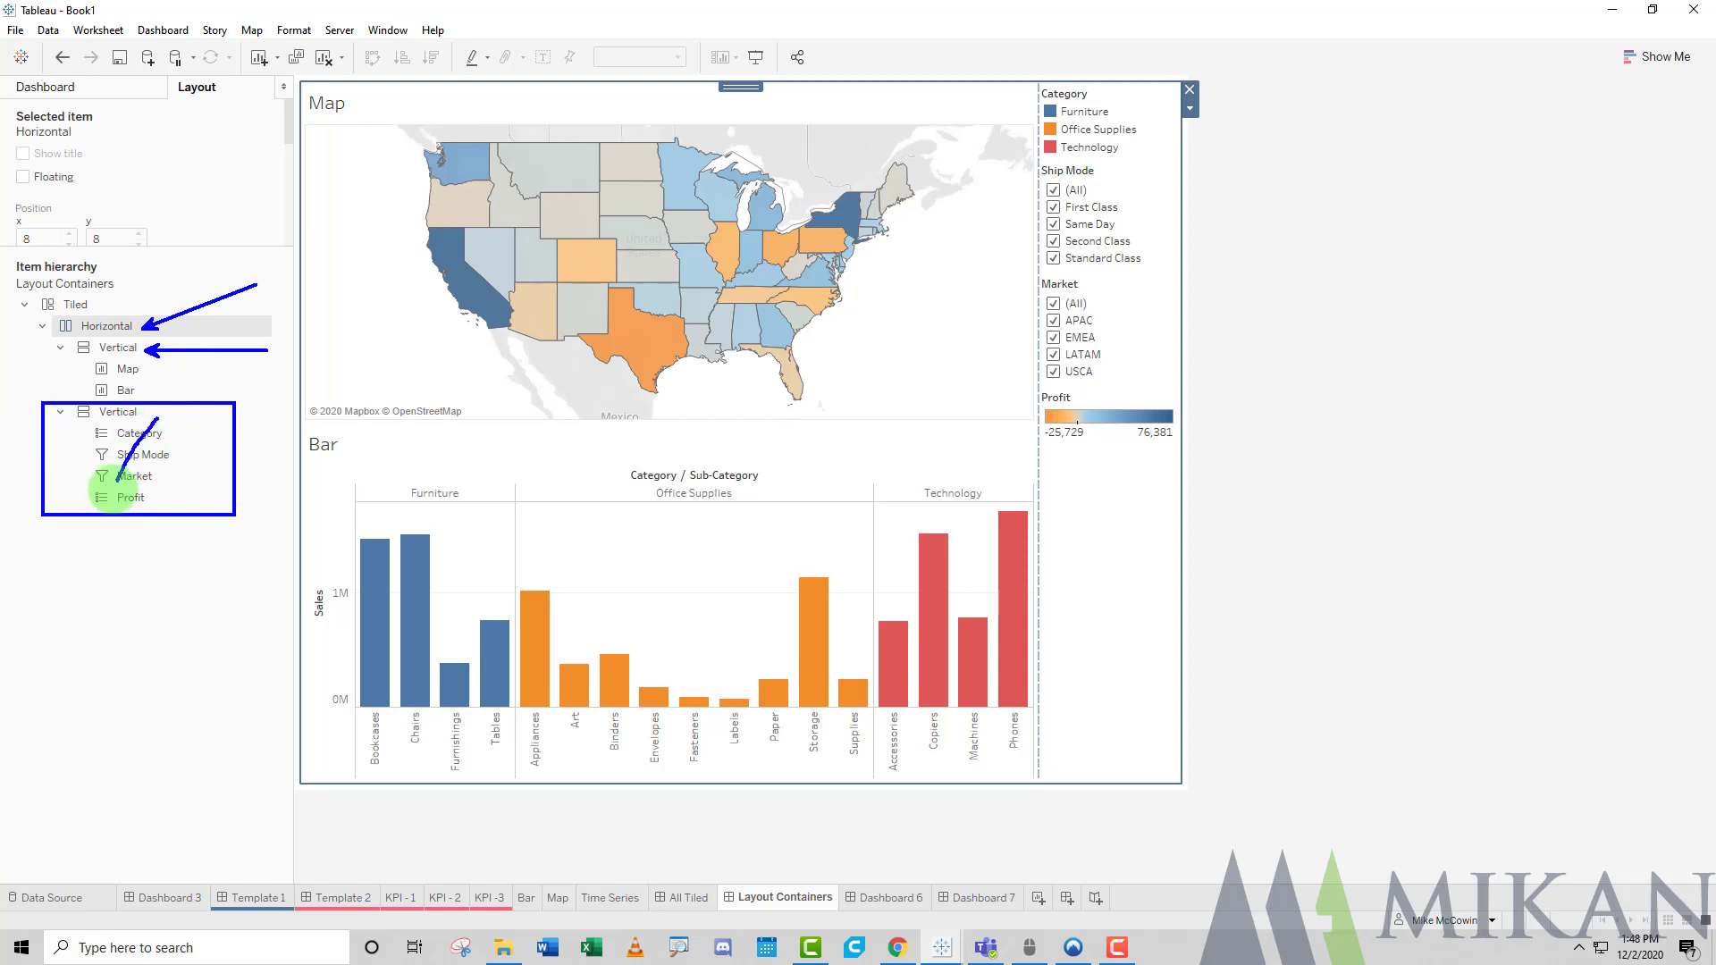
{"action": "left_click_drag", "start_coordinate": [105, 426], "coordinate": [147, 492]}
{"action": "mouse_move", "coordinate": [1036, 68]}
{"action": "left_mouse_down"}
{"action": "mouse_move", "coordinate": [1160, 539]}
{"action": "mouse_move", "coordinate": [1188, 793]}
{"action": "left_mouse_up"}
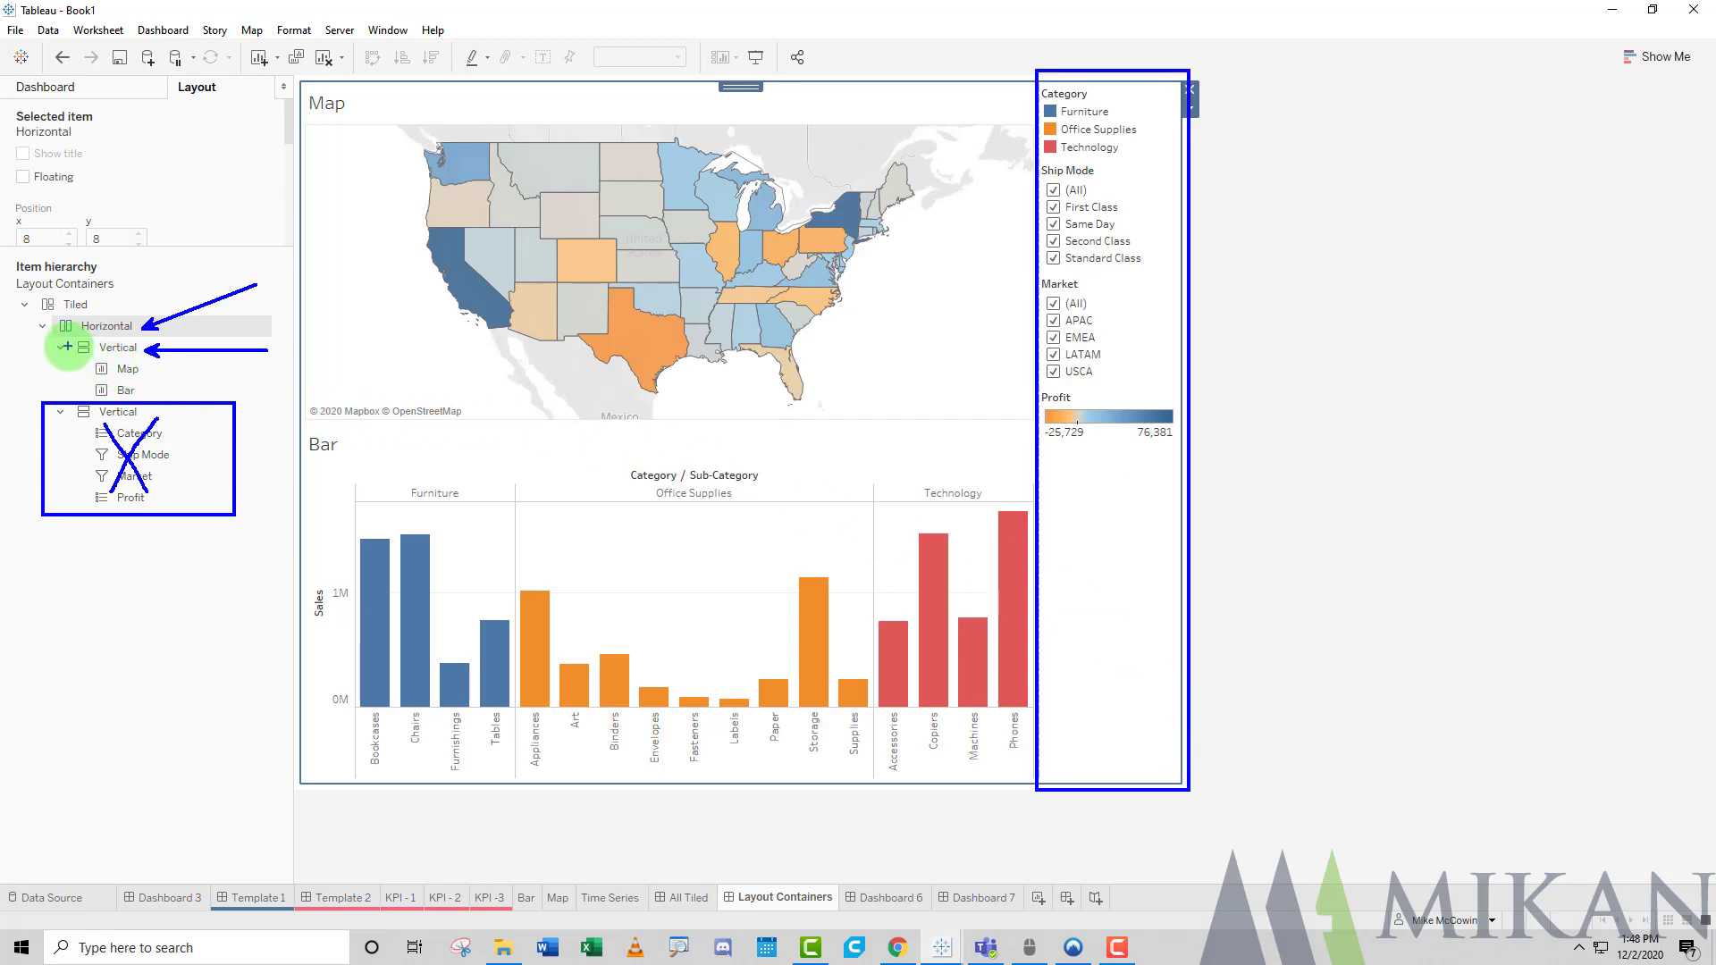
{"action": "left_click_drag", "start_coordinate": [75, 347], "coordinate": [24, 346]}
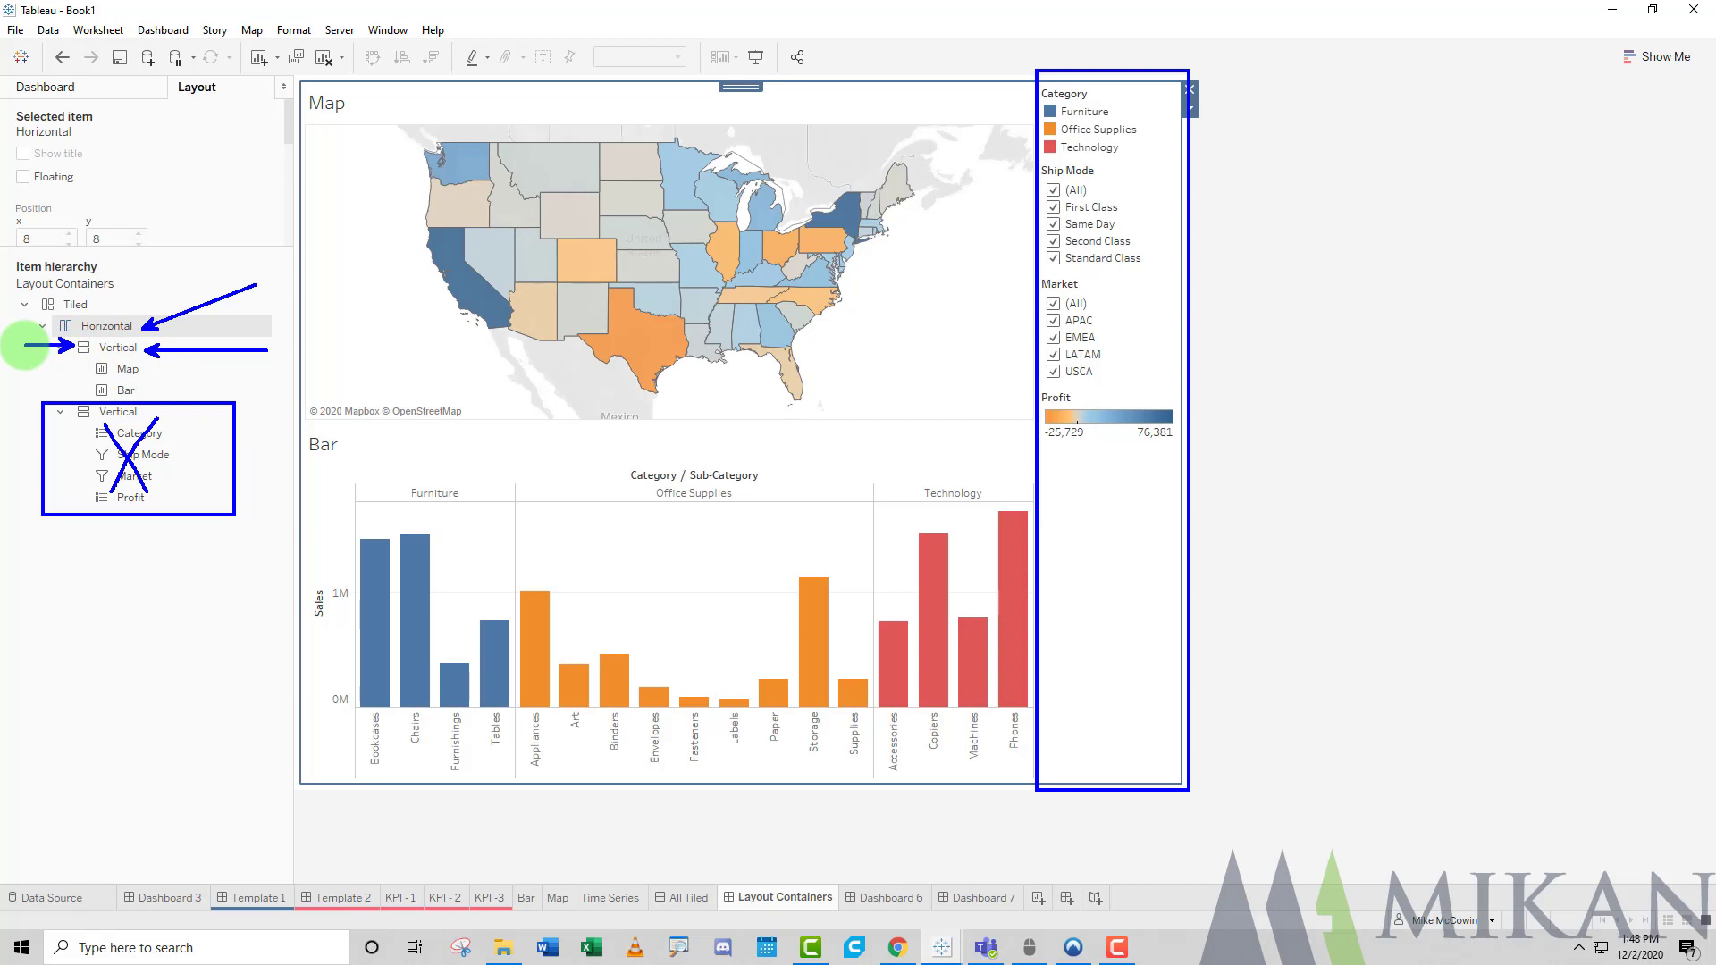
{"action": "key", "text": "Escape"}
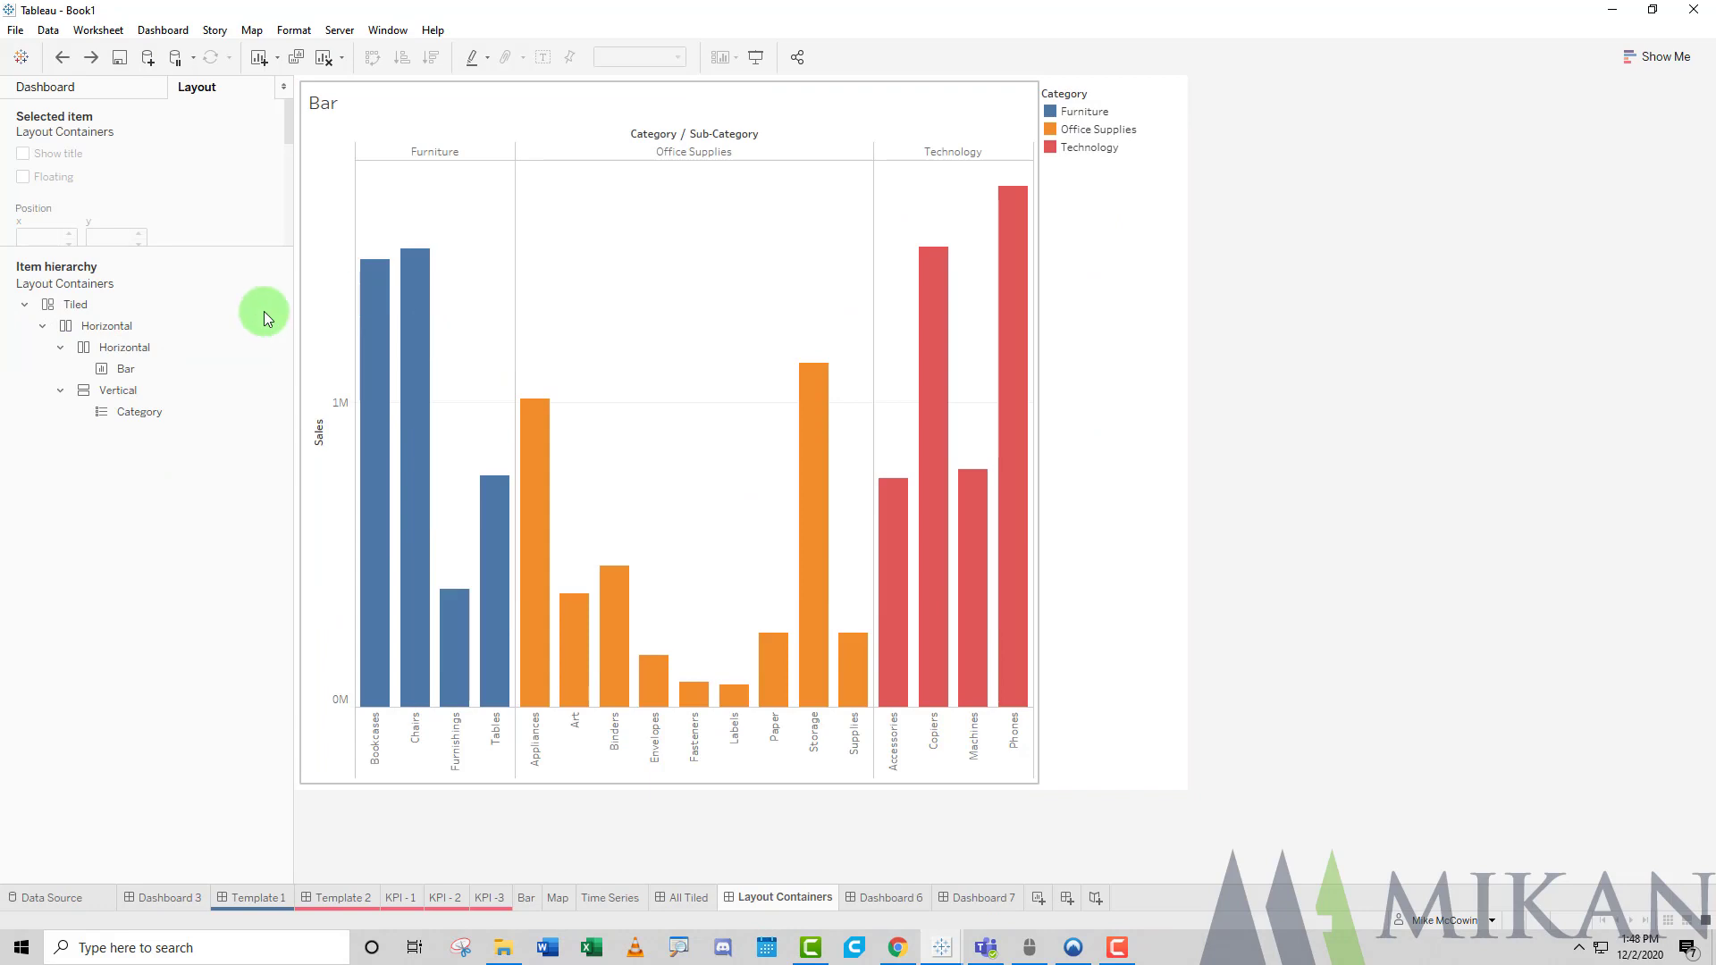
Examine the nested horizontal container holding Bar and the vertical container holding the Category legend in the item hierarchy.
{"action": "left_click", "coordinate": [107, 329]}
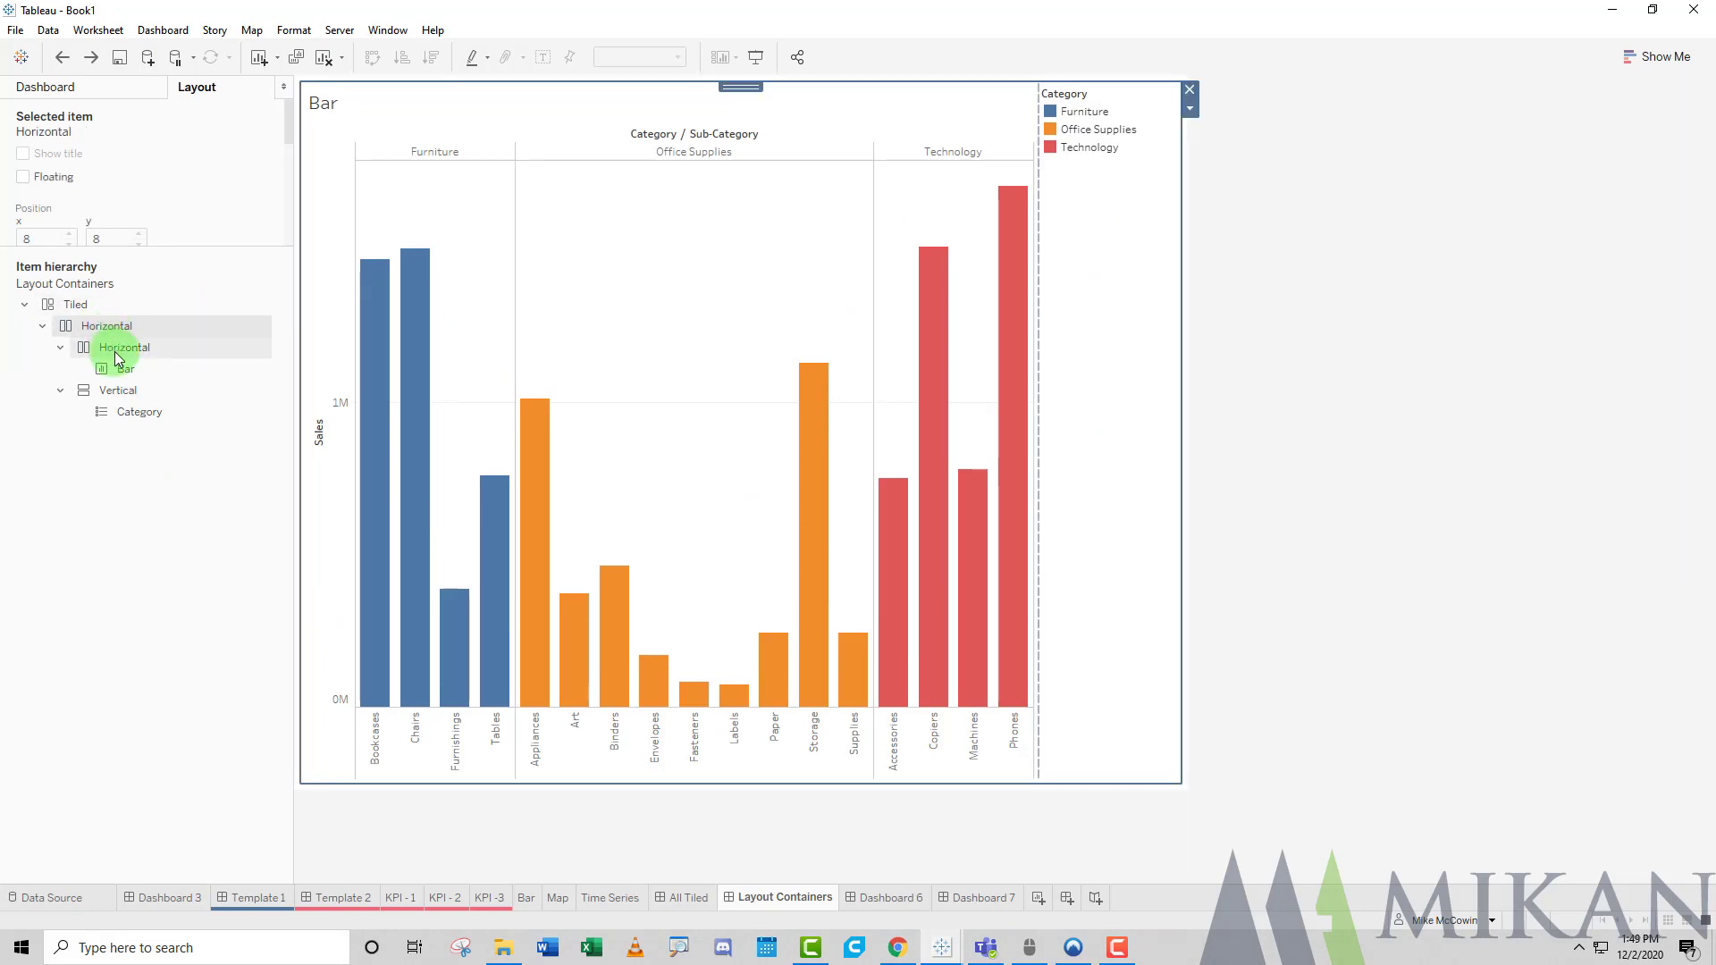
{"action": "left_click", "coordinate": [124, 348]}
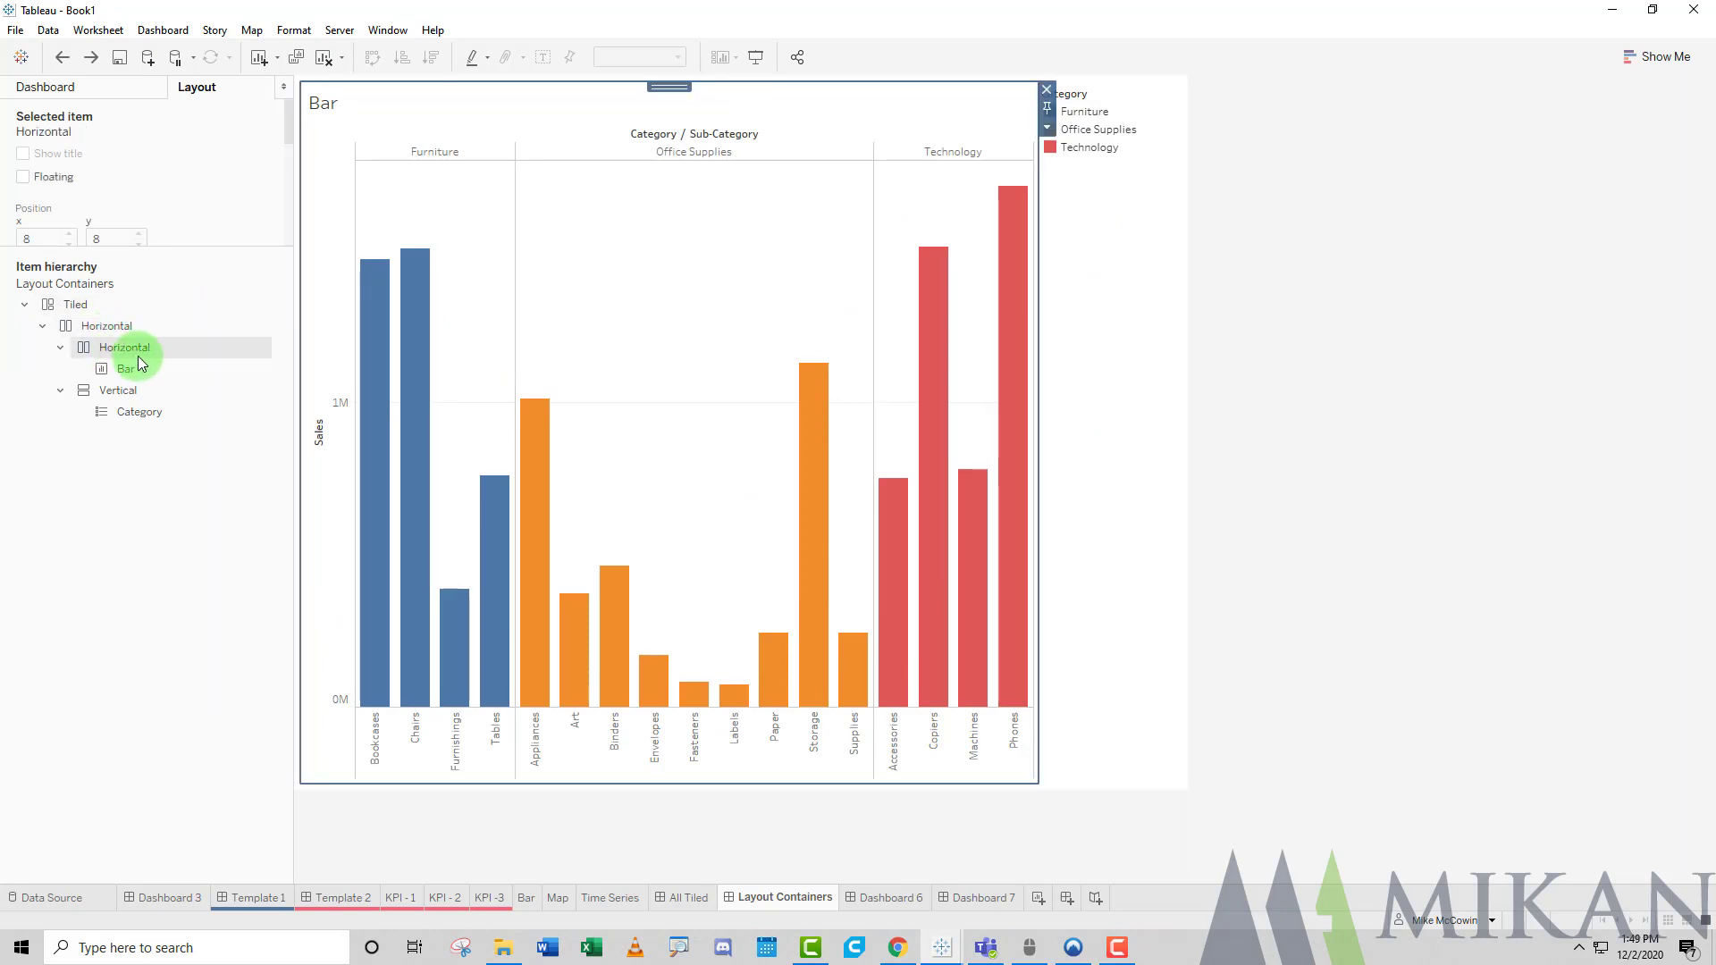
{"action": "left_click", "coordinate": [117, 391]}
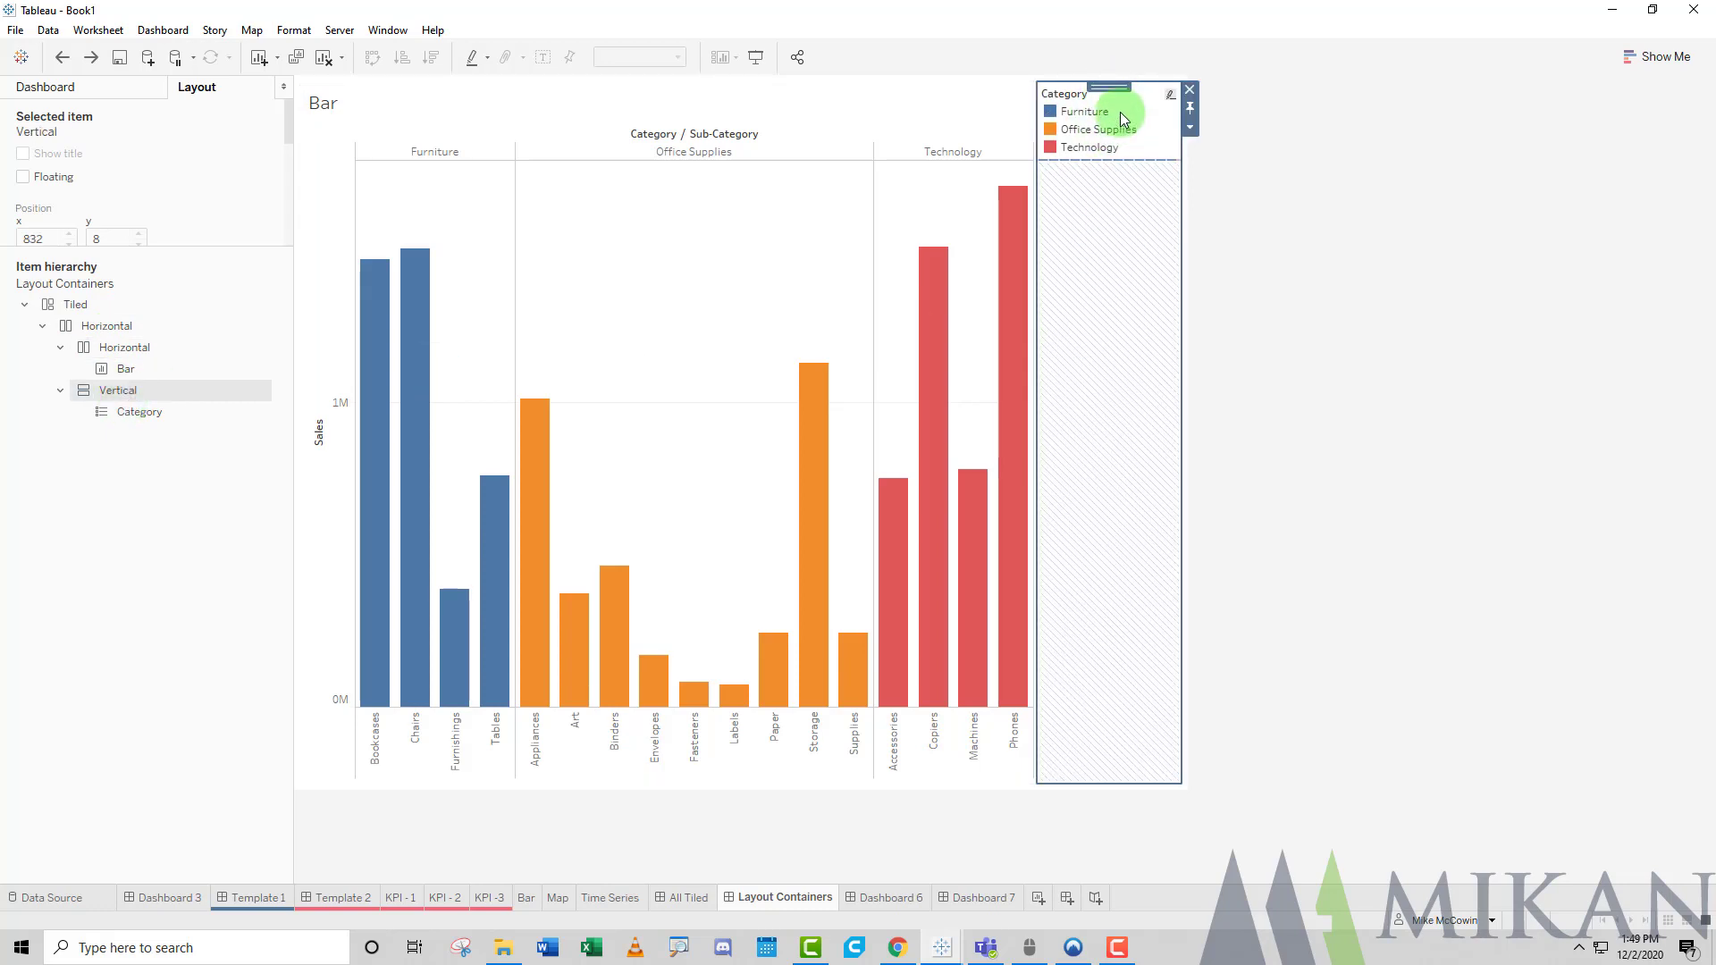
Place the Map sheet back above the Bar sheet on the dashboard.
{"action": "left_click", "coordinate": [110, 90]}
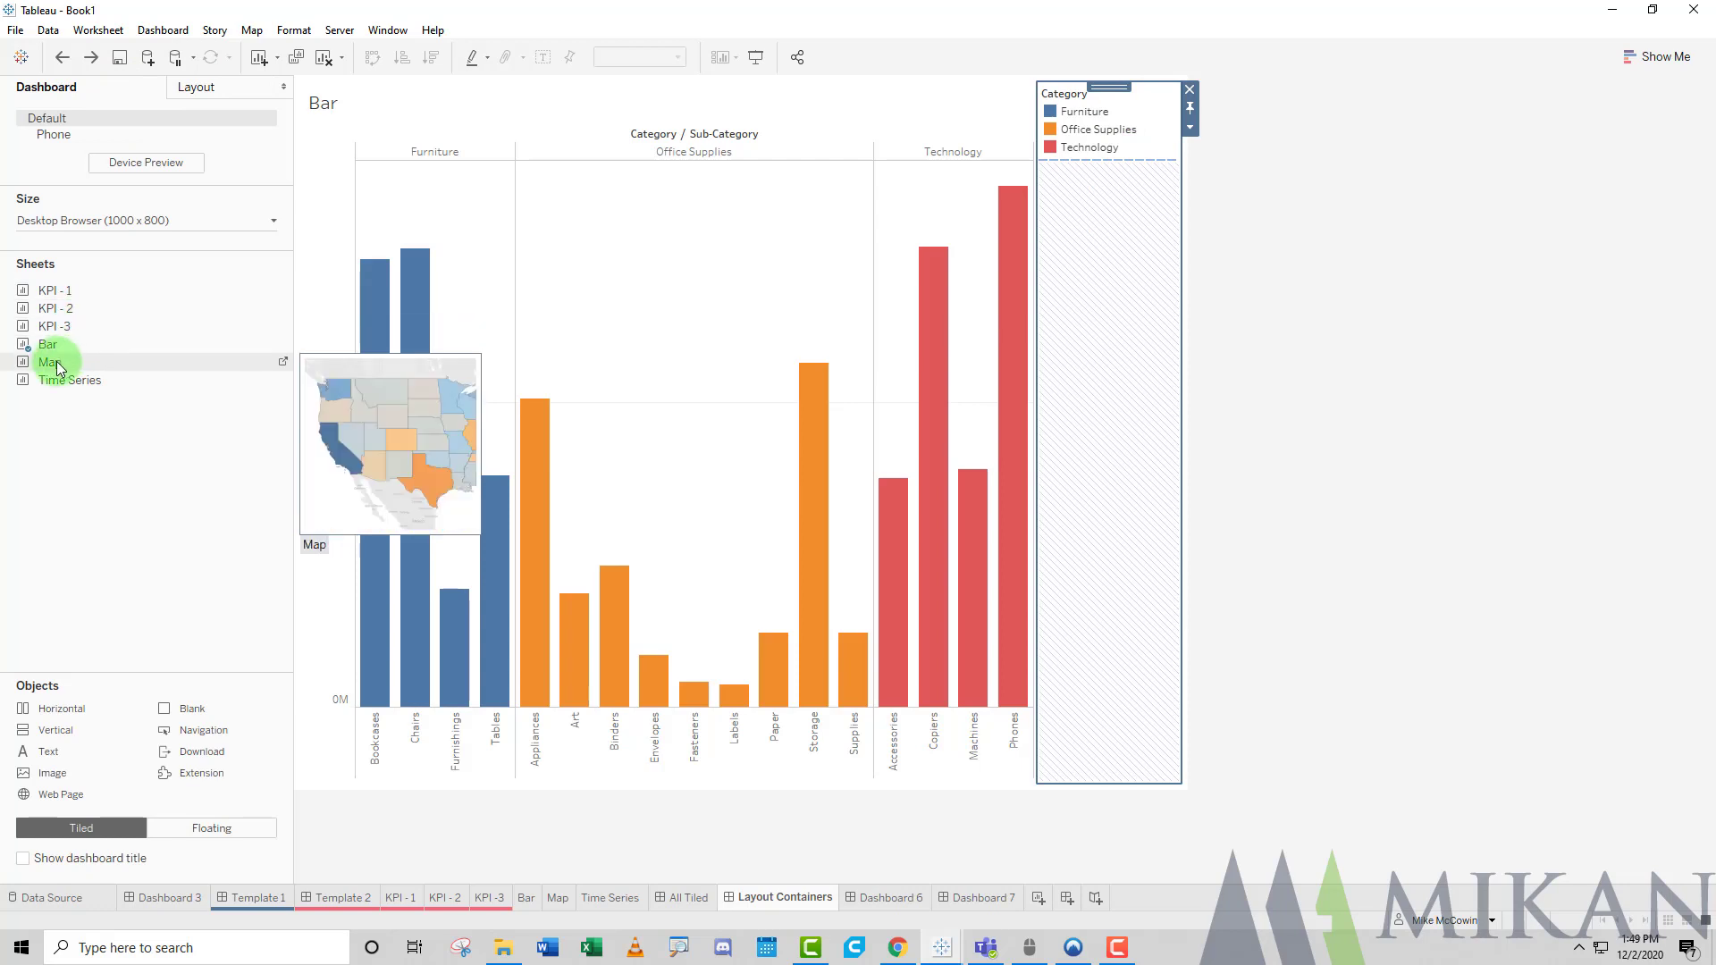
{"action": "left_click", "coordinate": [753, 135]}
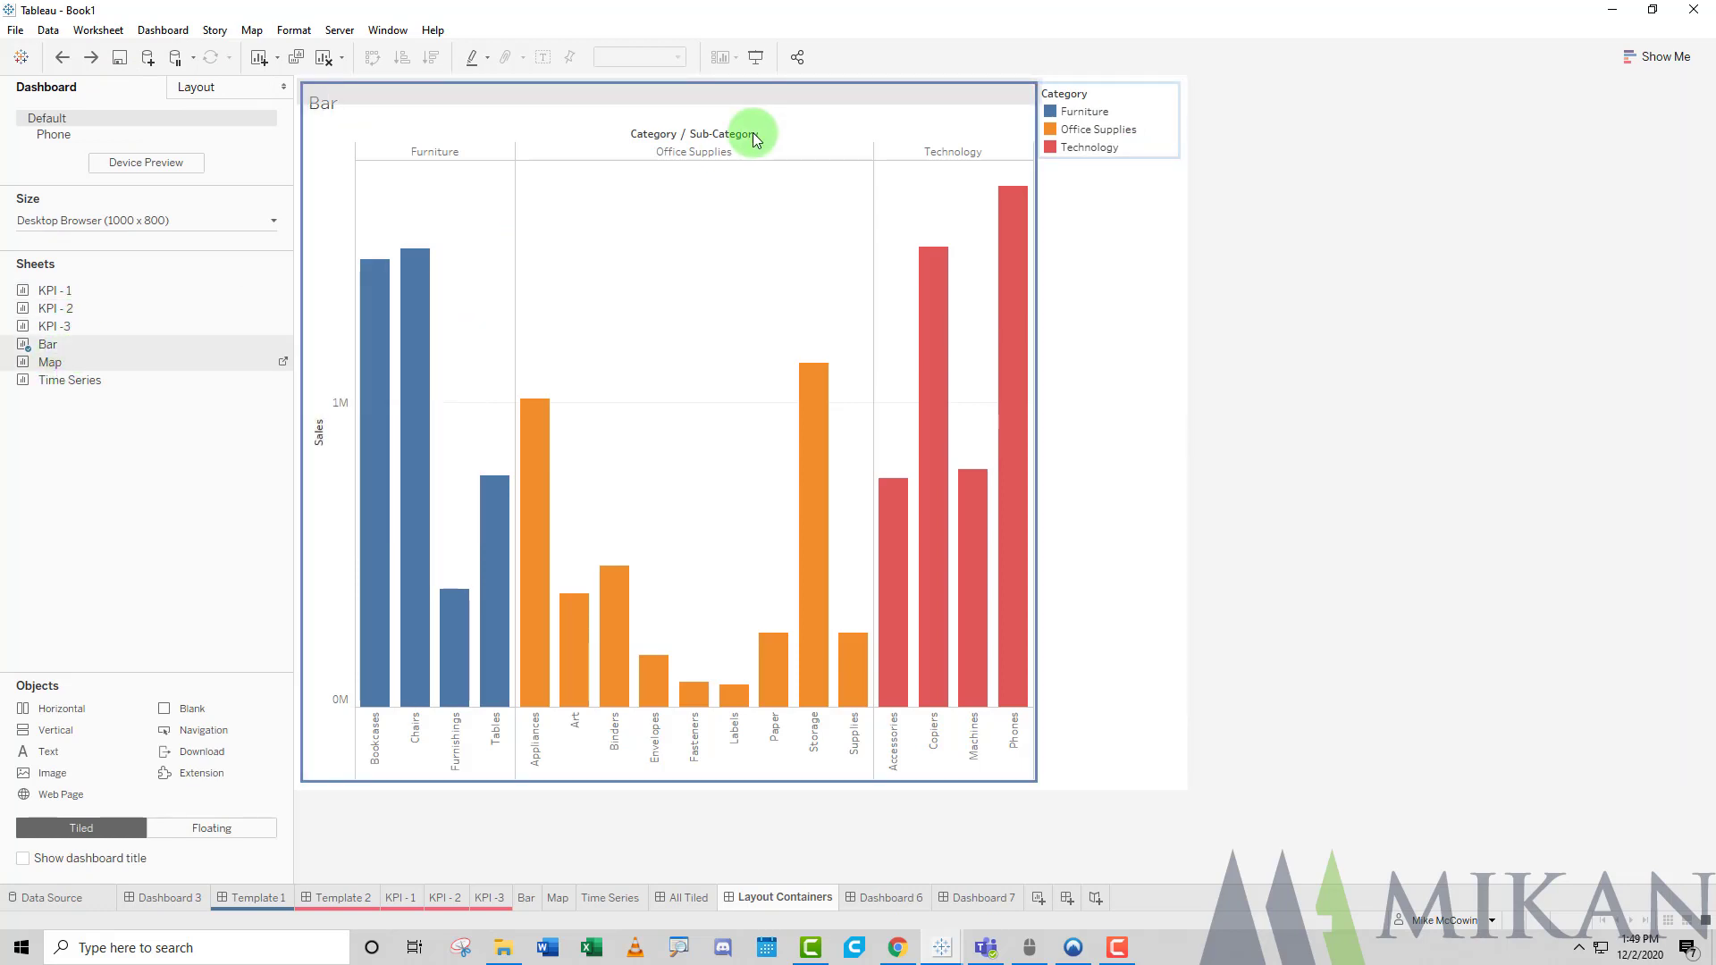
{"action": "key", "text": "ctrl+y"}
Examine the vertical container that holds Map and Bar in the item hierarchy and open its name for editing without renaming it.
{"action": "left_click", "coordinate": [212, 88]}
{"action": "left_click", "coordinate": [130, 349]}
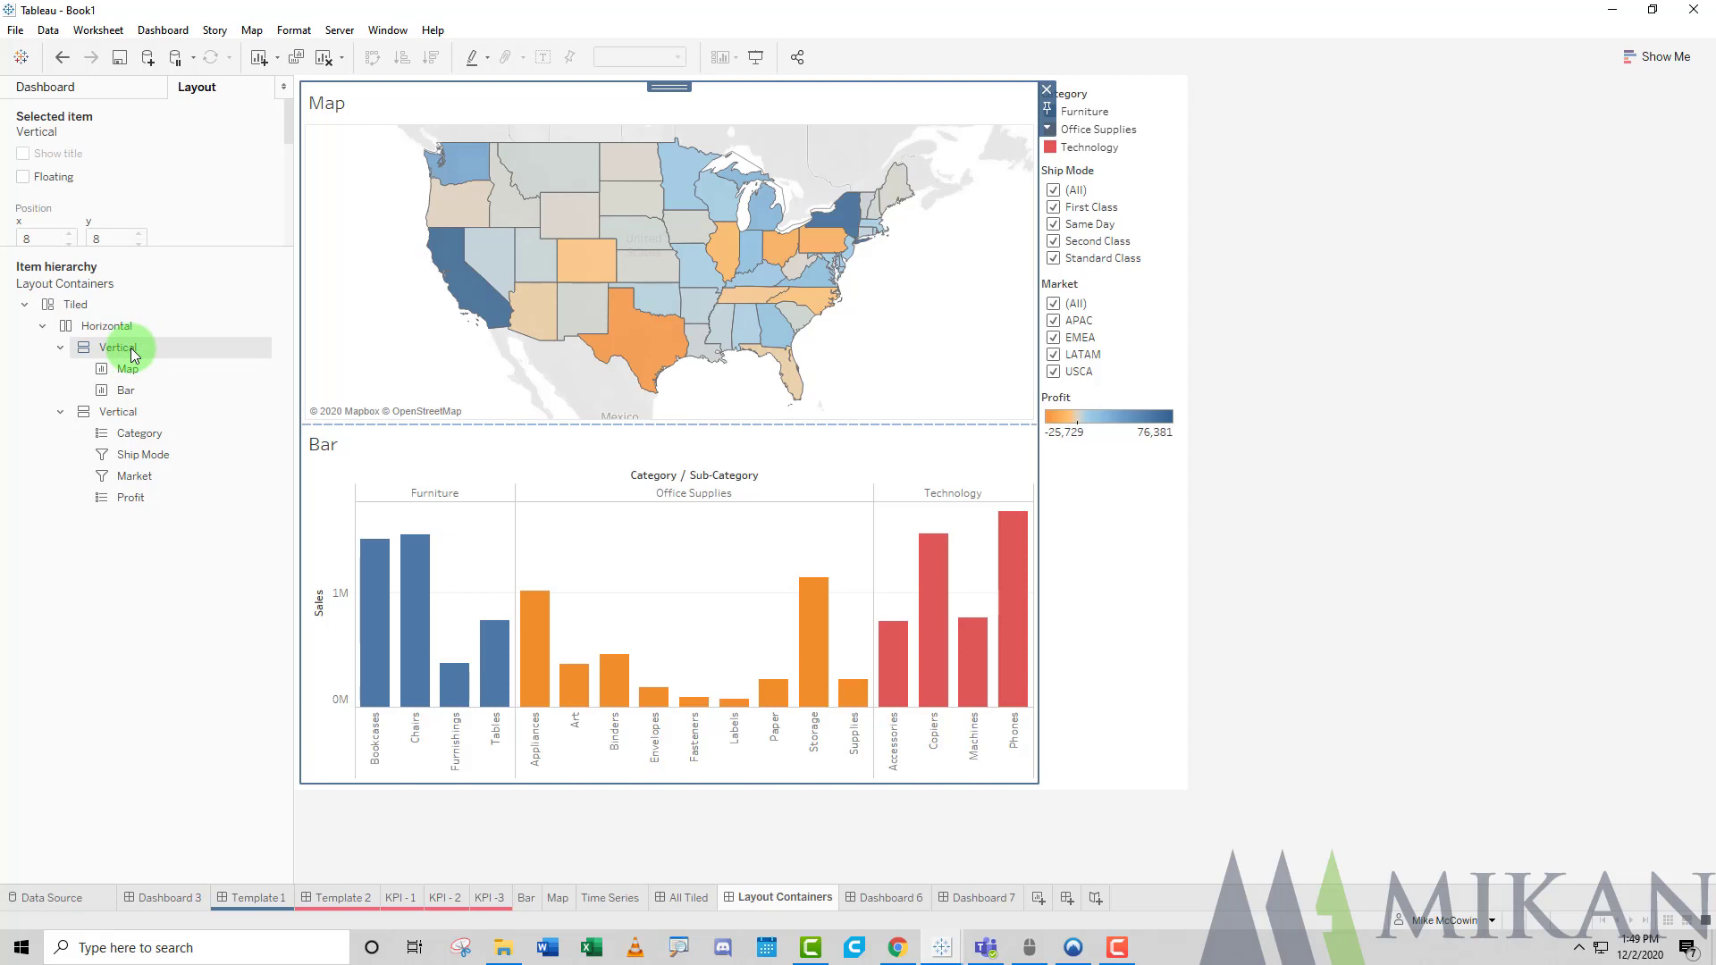
{"action": "double_click", "coordinate": [130, 350]}
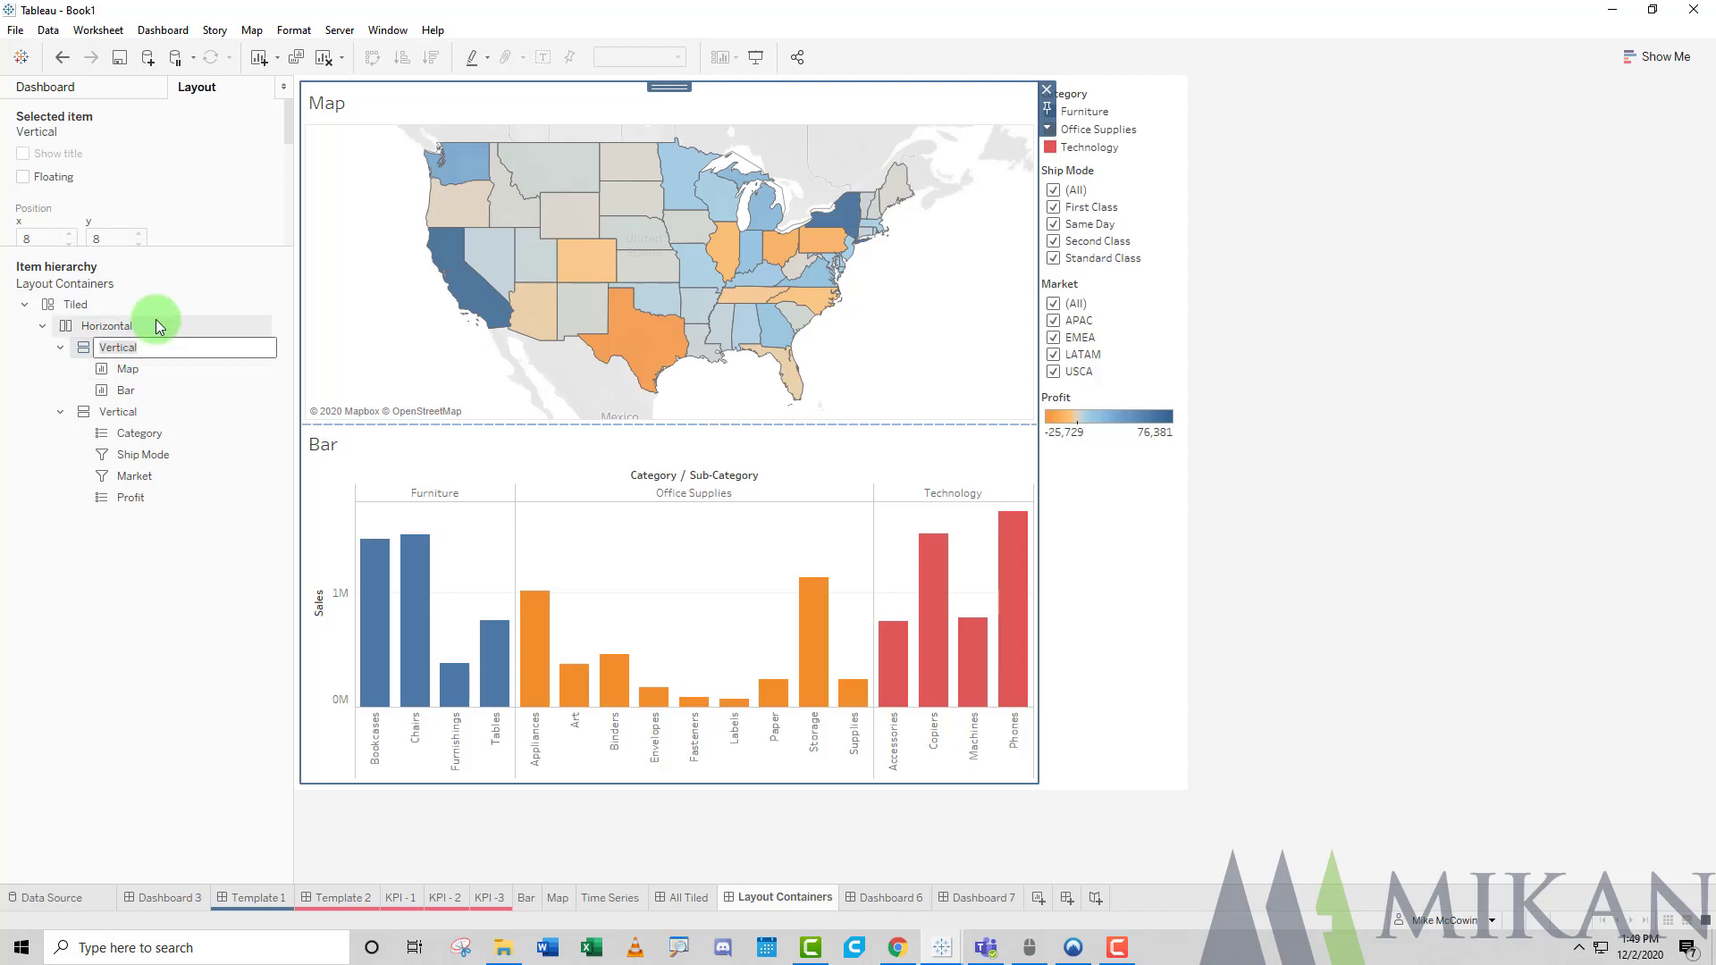
{"action": "key", "text": "ctrl+a"}
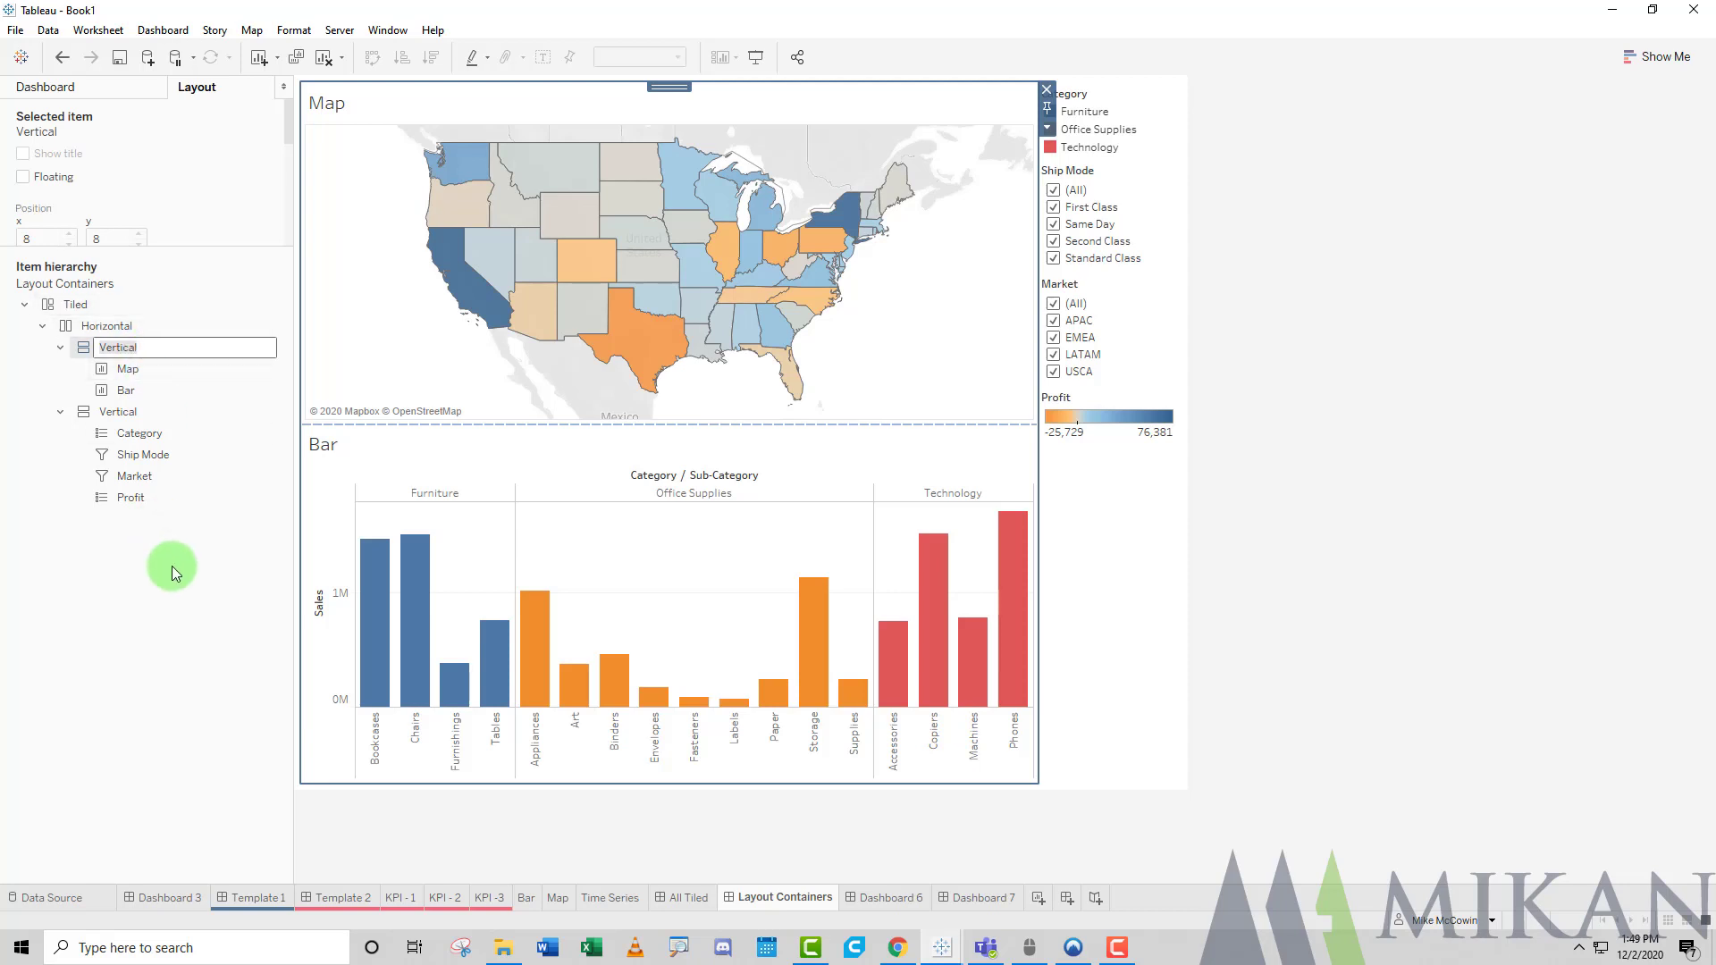
{"action": "left_click", "coordinate": [223, 570]}
Delete the Map and Bar sheets from the Layout Containers dashboard.
{"action": "left_click", "coordinate": [115, 84]}
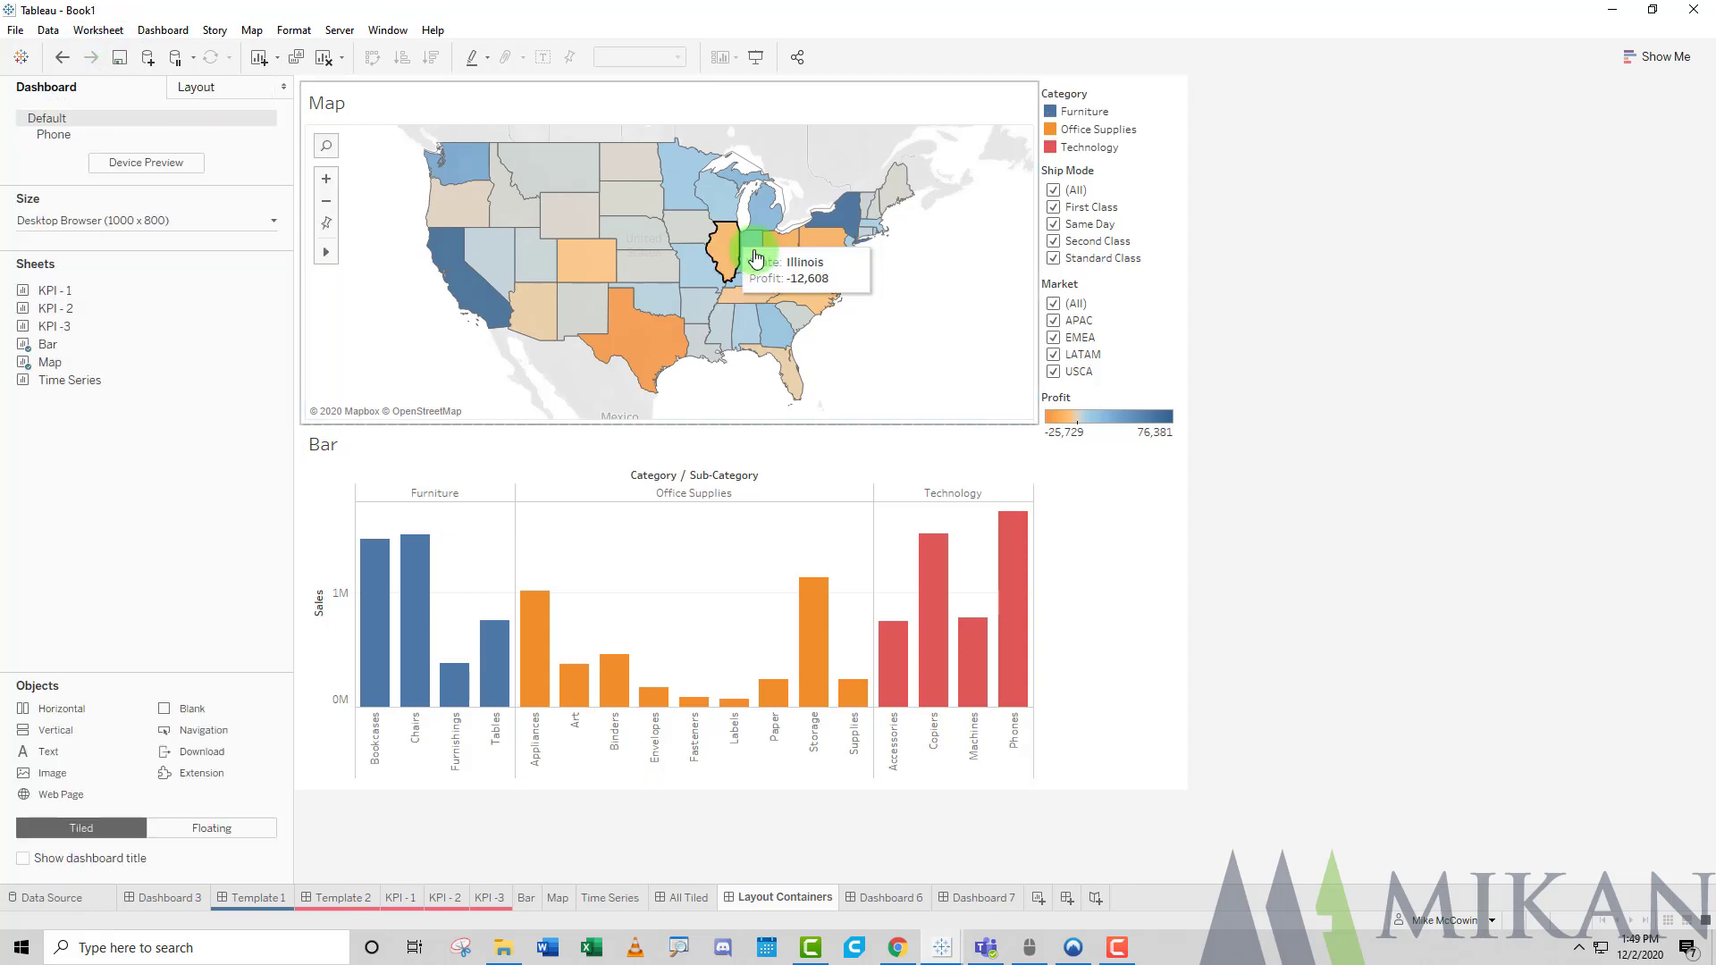
{"action": "left_click", "coordinate": [961, 279]}
{"action": "key", "text": "Delete"}
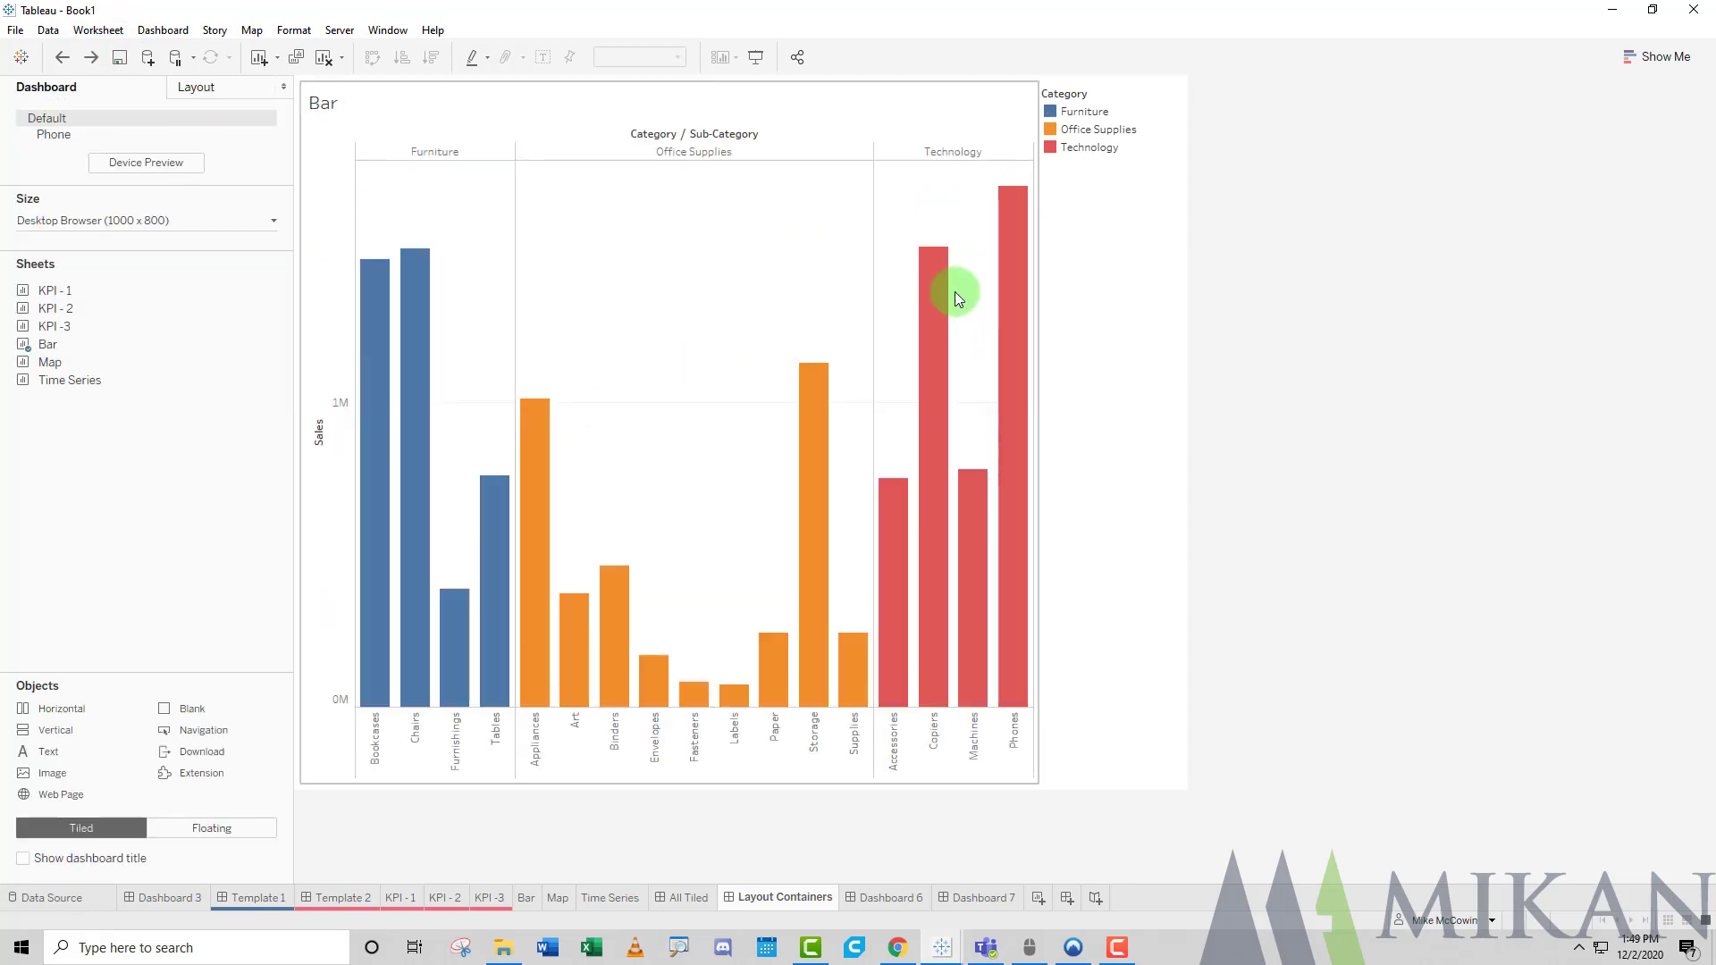
{"action": "left_click", "coordinate": [468, 332]}
{"action": "key", "text": "Delete"}
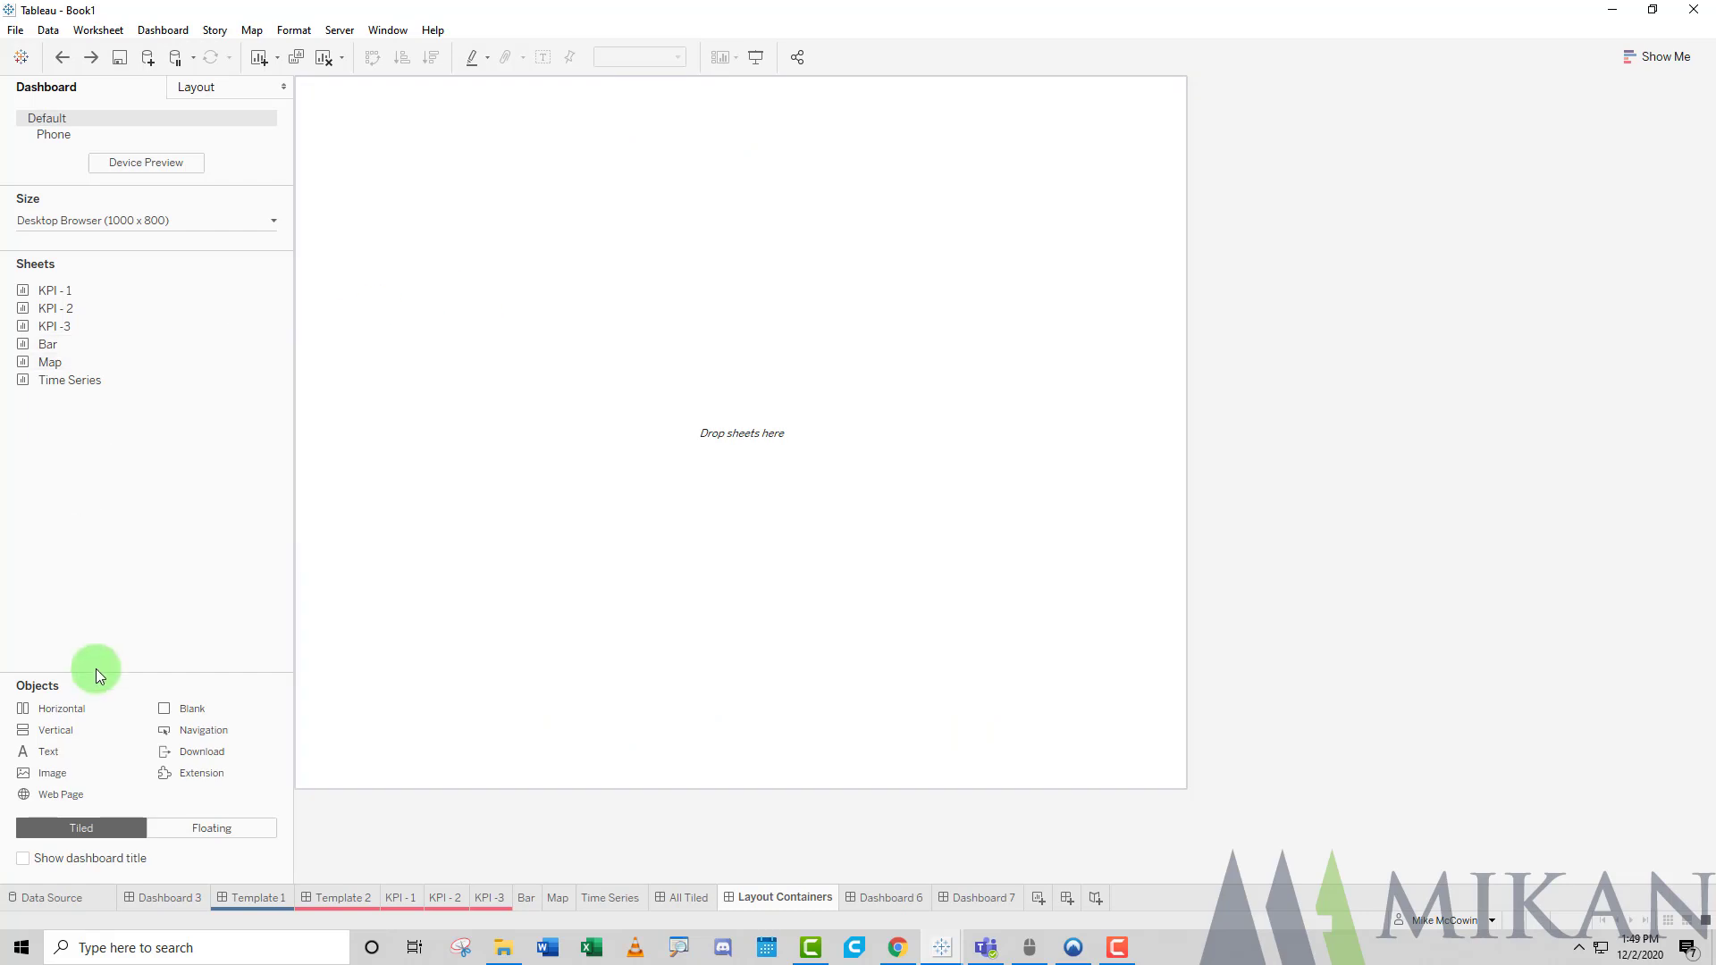
Add a tiled horizontal container to the empty dashboard and a vertical container below it, splitting the canvas into two equal halves.
{"action": "left_click_drag", "start_coordinate": [80, 708], "coordinate": [766, 192]}
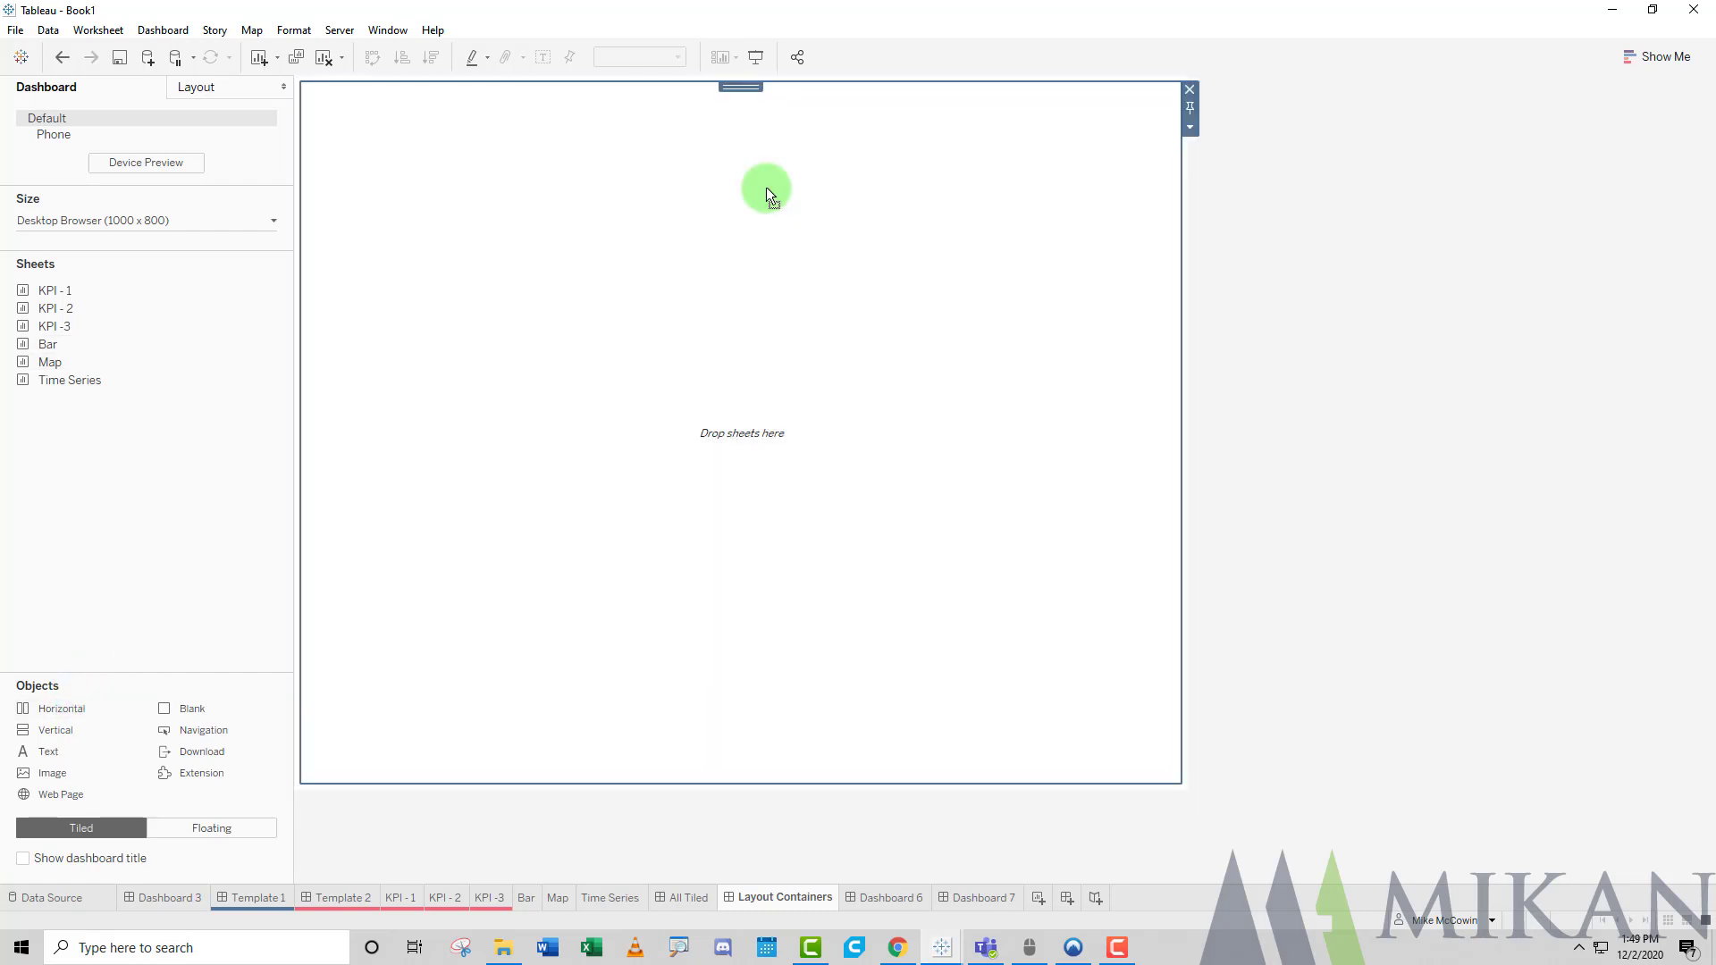
{"action": "left_click_drag", "start_coordinate": [56, 731], "coordinate": [742, 701]}
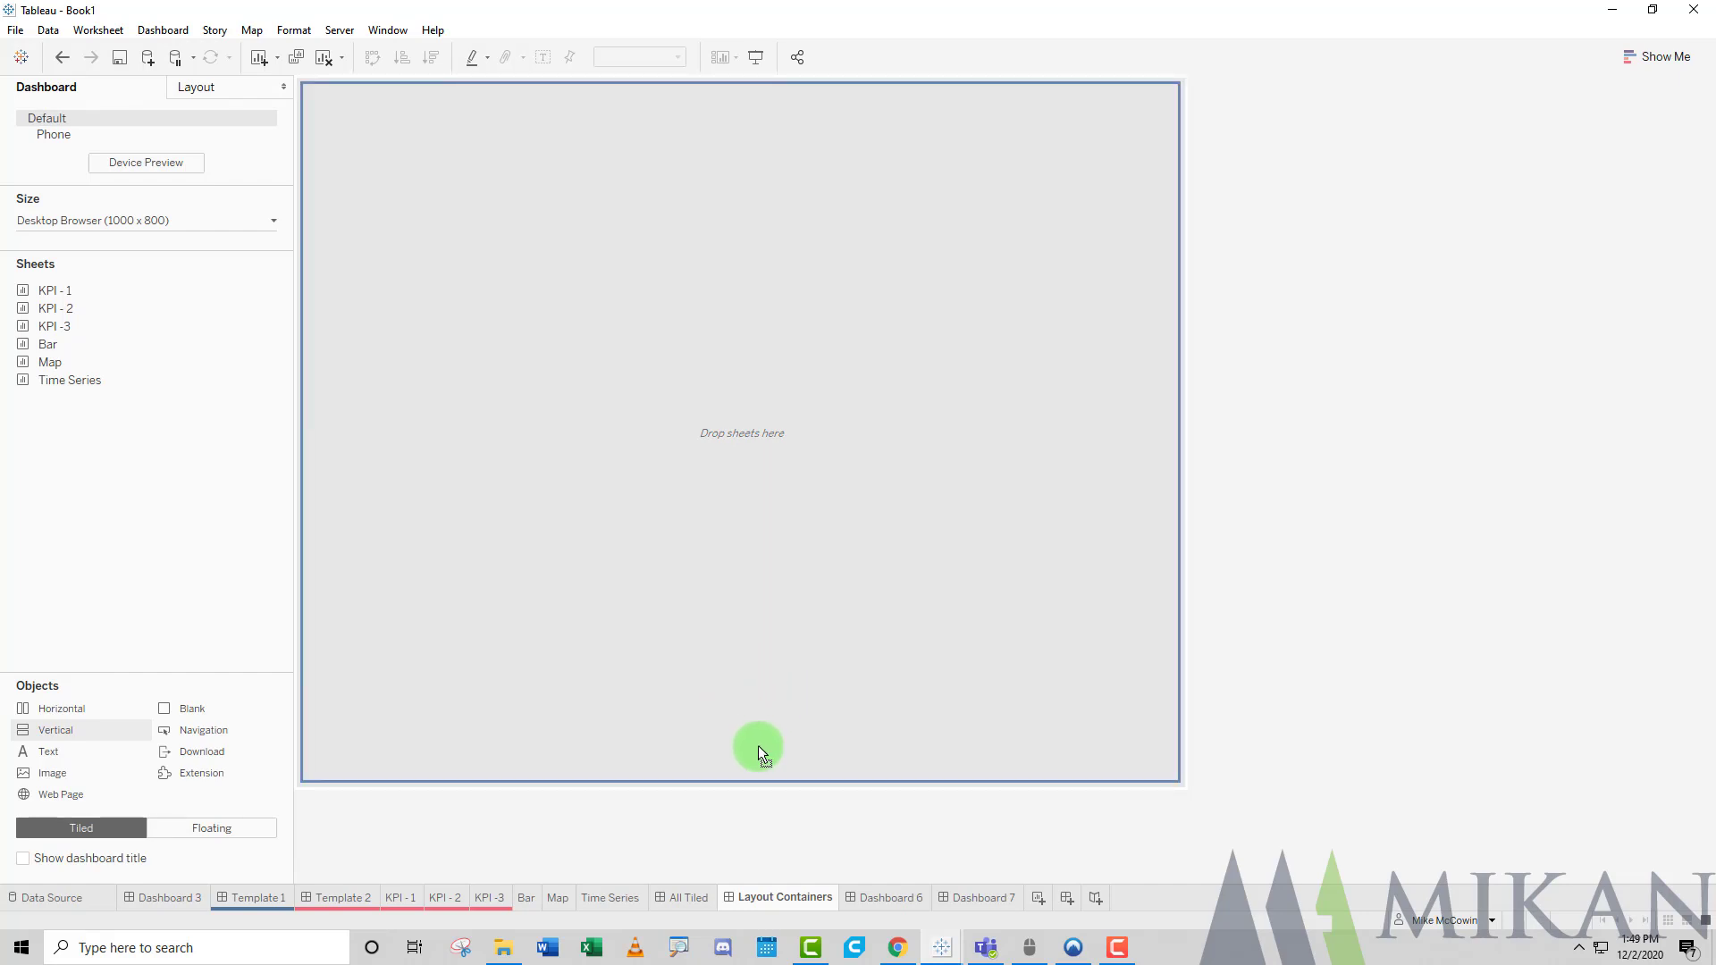
{"action": "left_click_drag", "start_coordinate": [758, 745], "coordinate": [764, 778]}
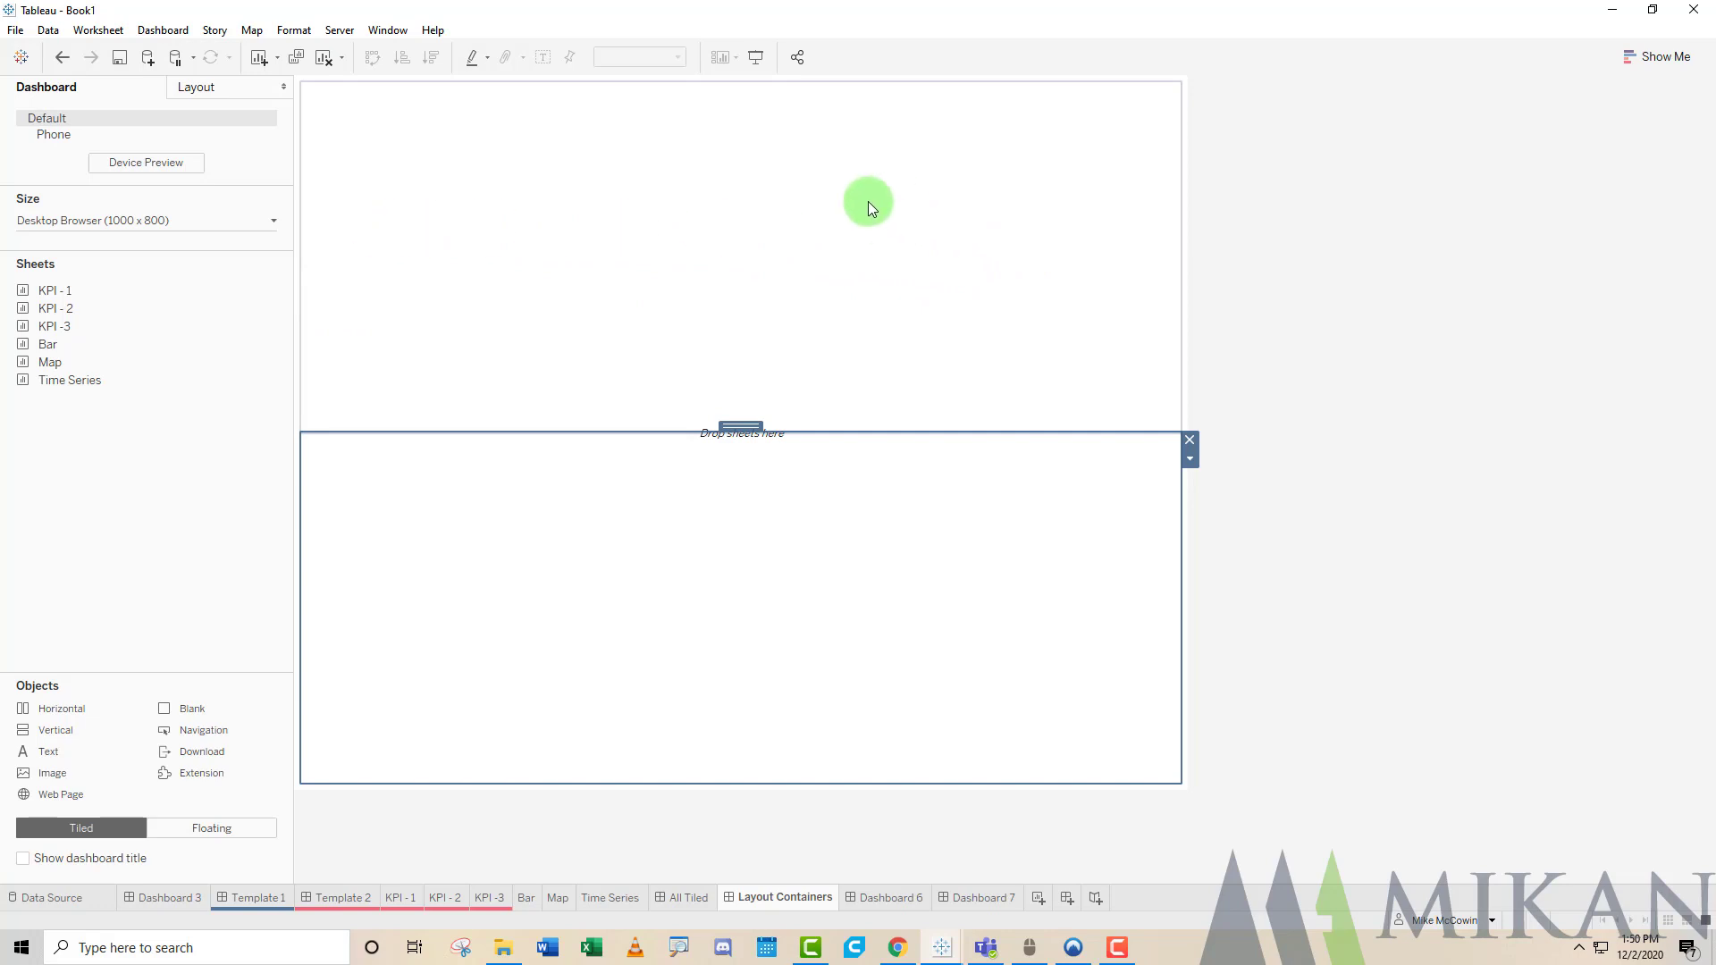
{"action": "left_click", "coordinate": [751, 215]}
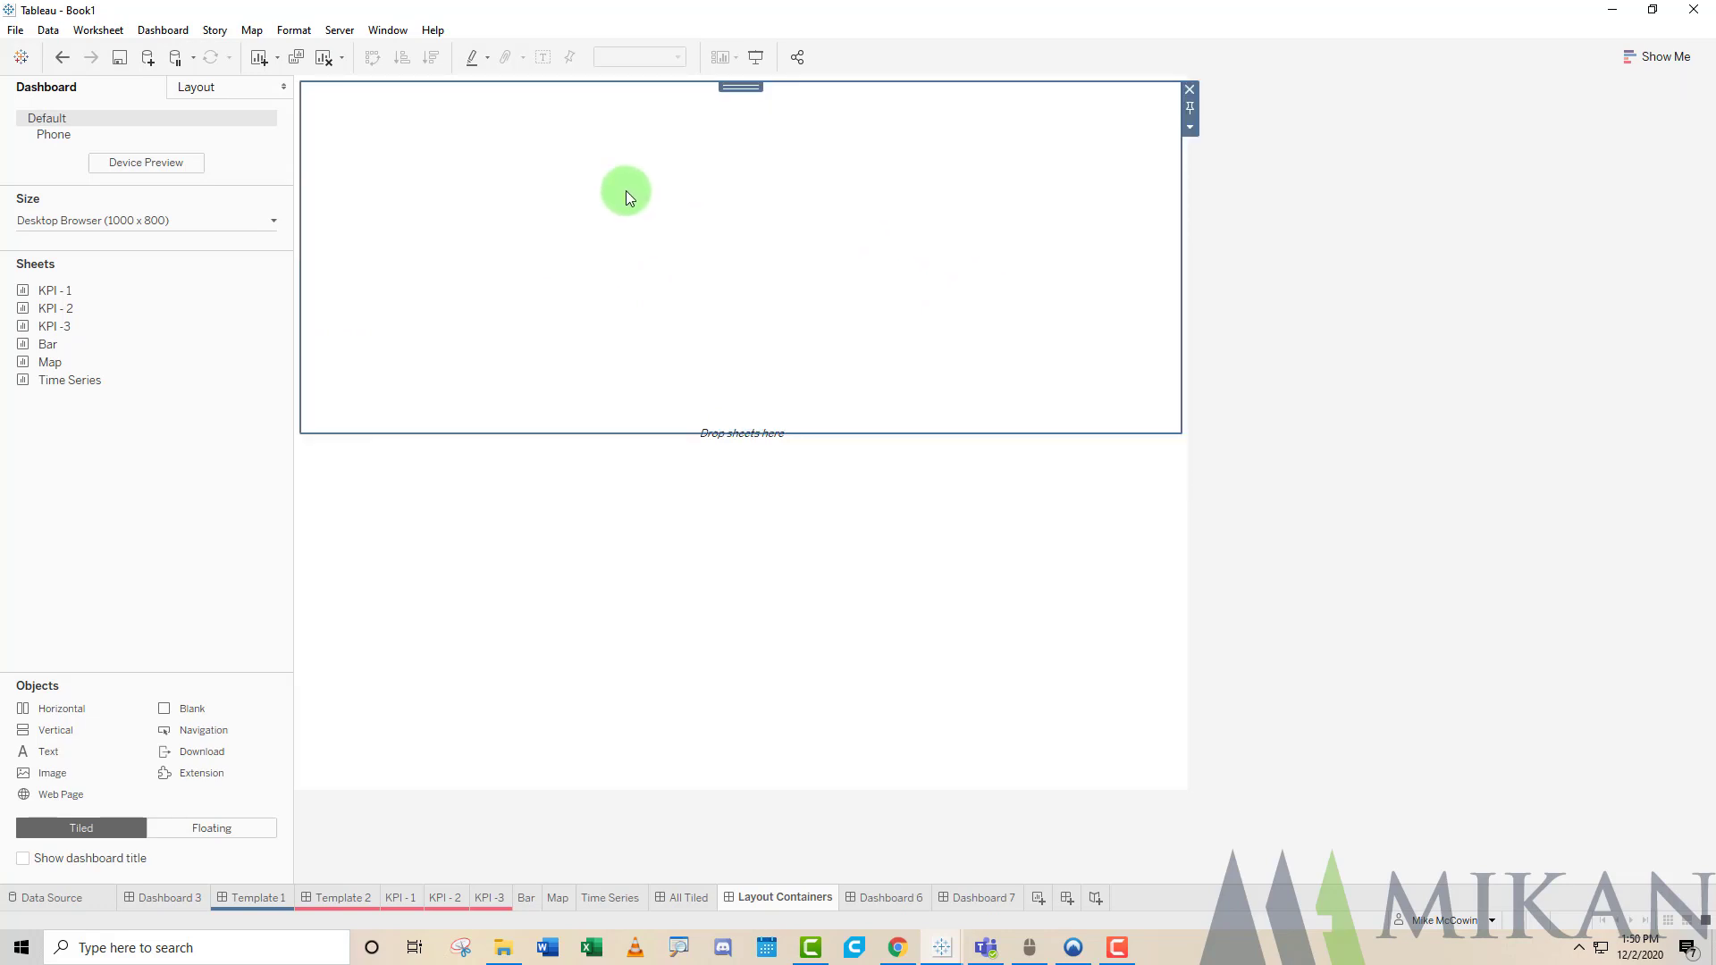
{"action": "left_click", "coordinate": [504, 494]}
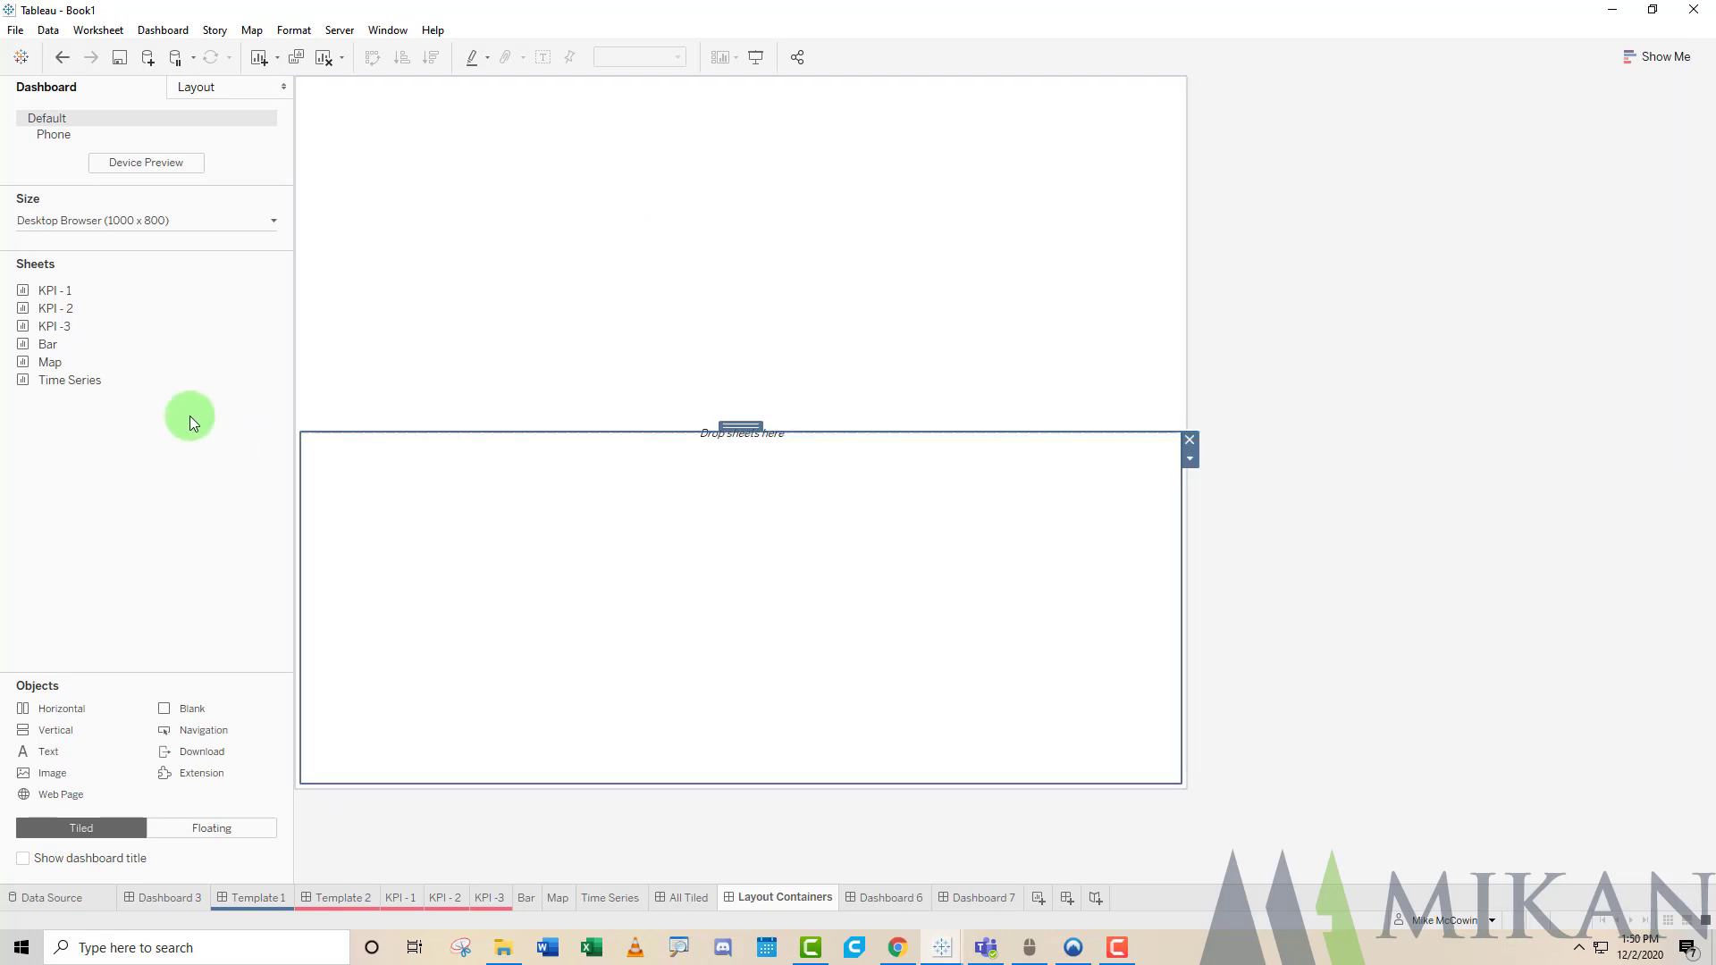
Try the Map sheet in the lower vertical container and in the upper horizontal container, undoing each attempt.
{"action": "left_click_drag", "start_coordinate": [50, 362], "coordinate": [545, 522]}
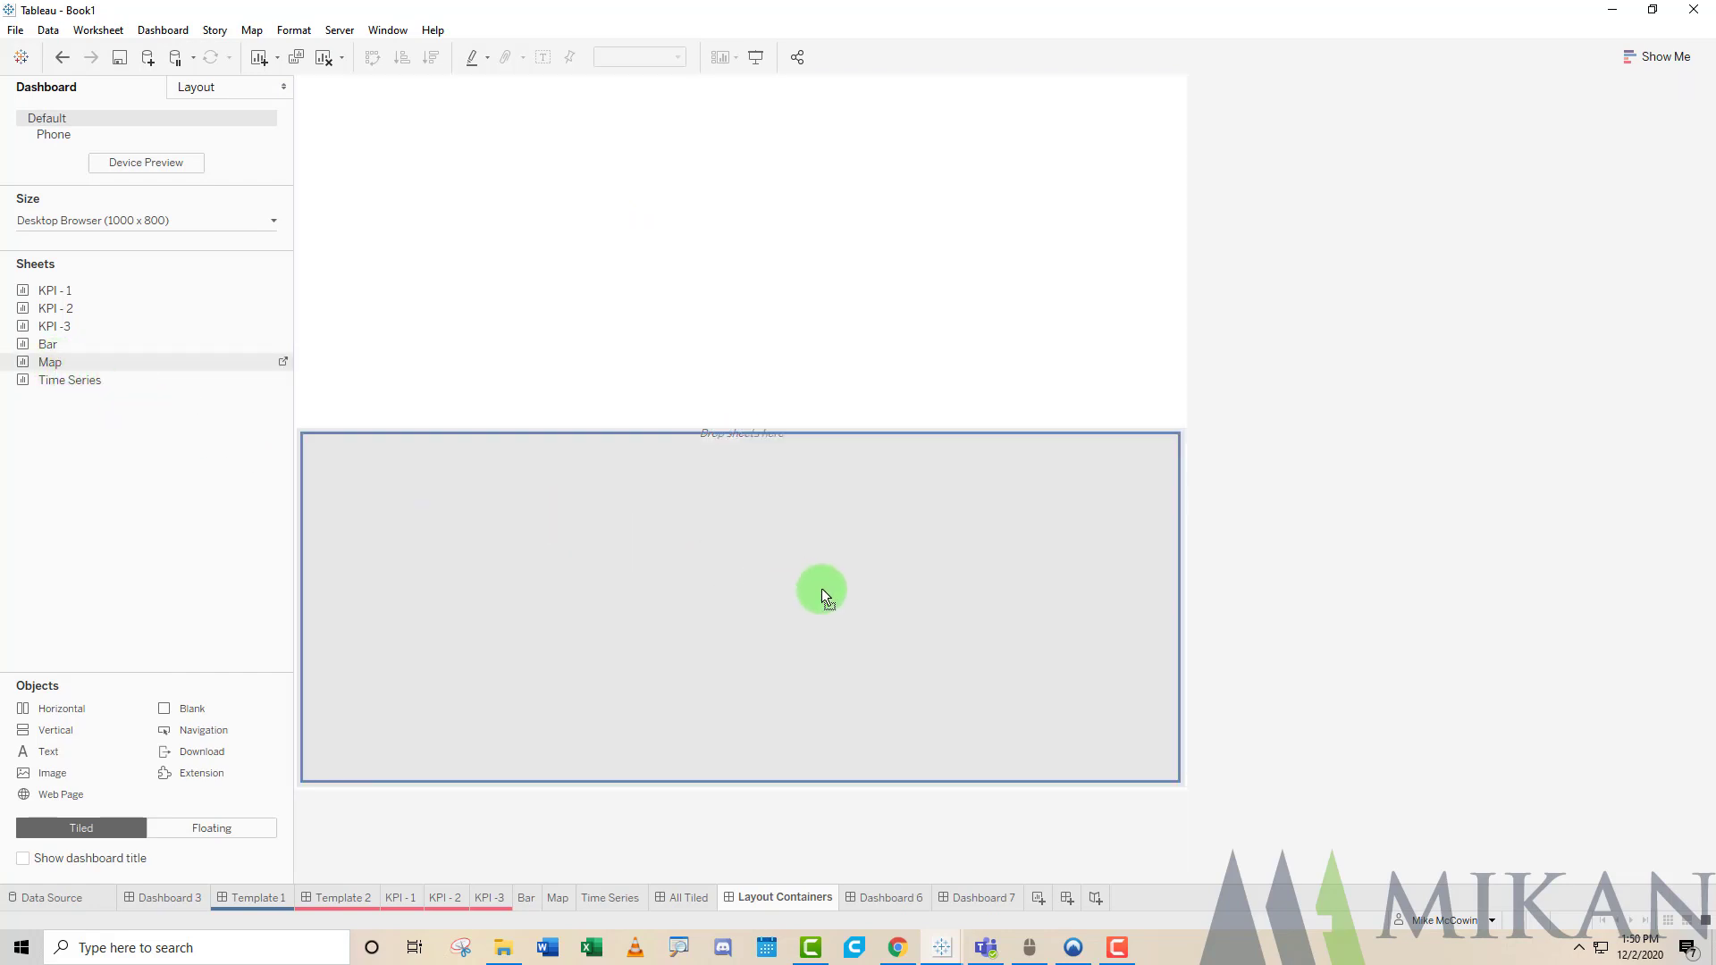
{"action": "left_click_drag", "start_coordinate": [822, 588], "coordinate": [822, 590]}
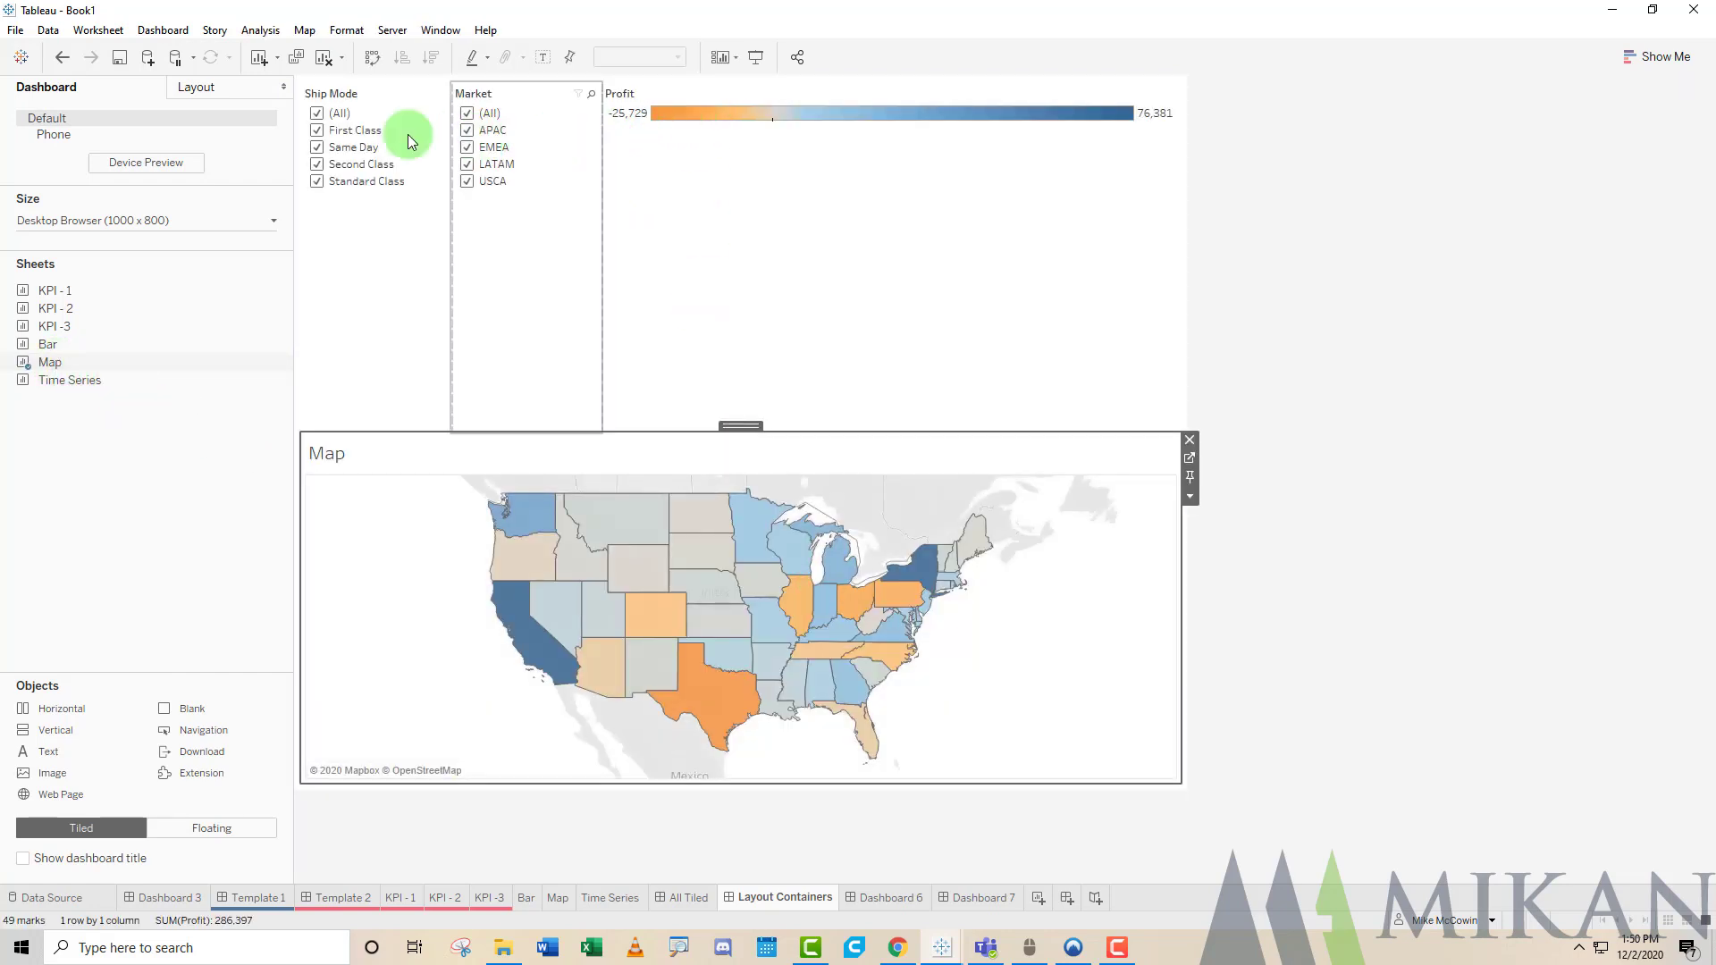
{"action": "left_click", "coordinate": [411, 141]}
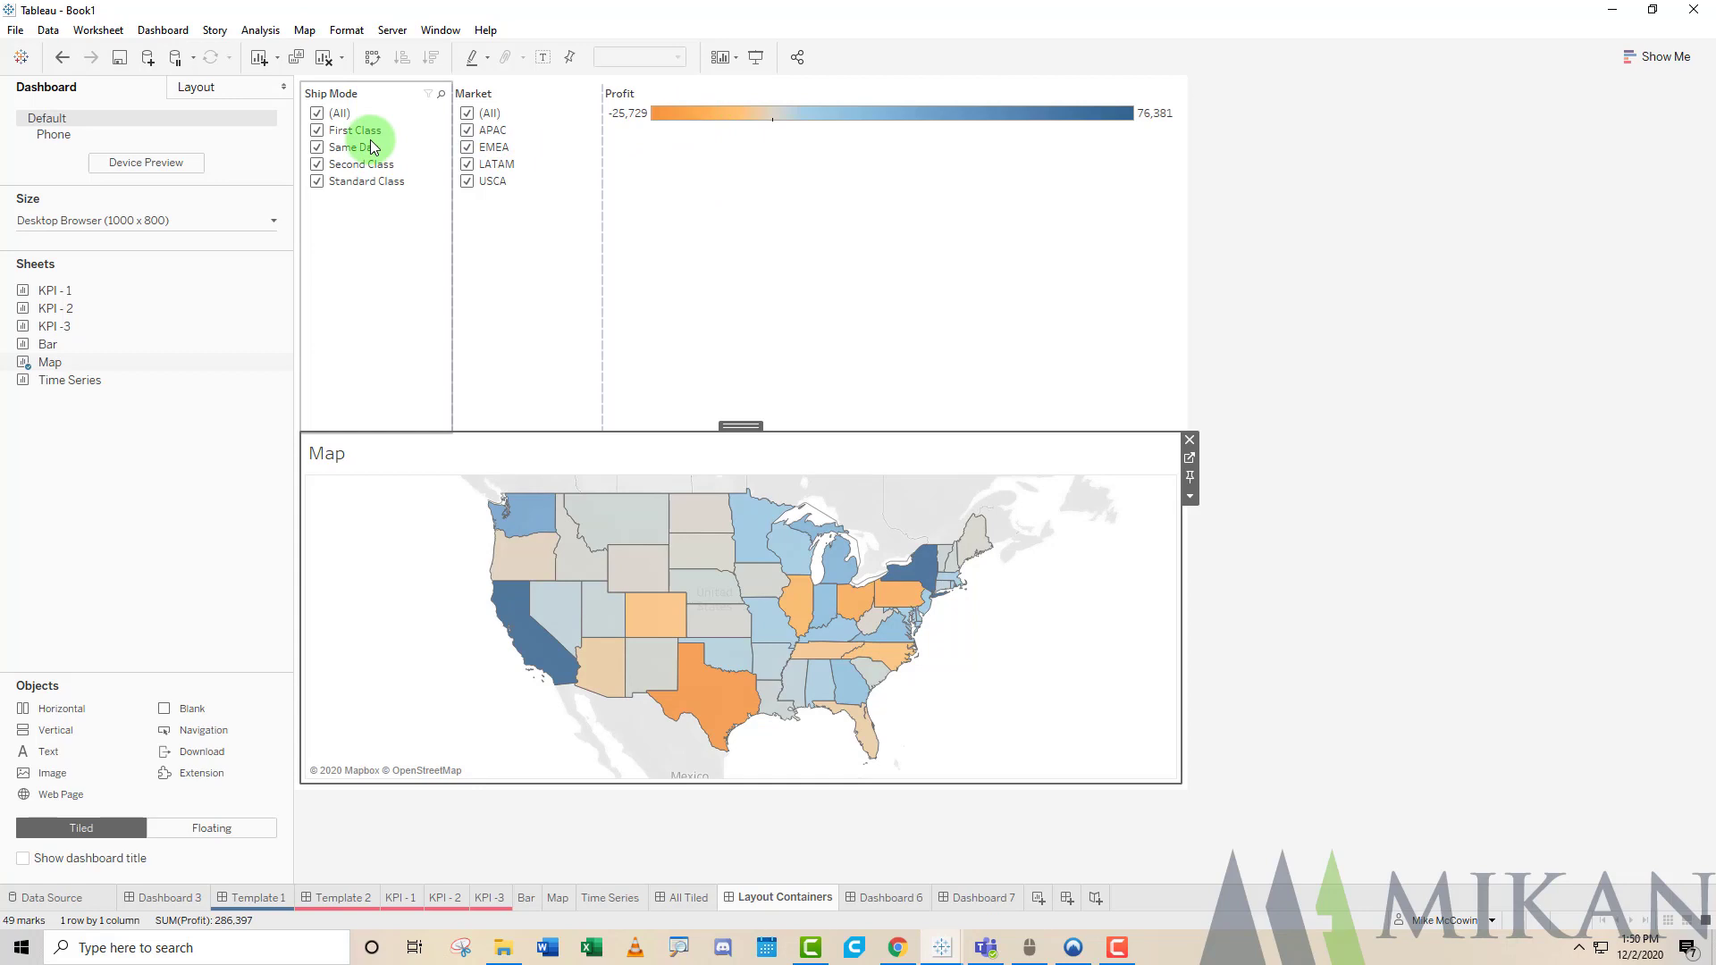
{"action": "key", "text": "ctrl+z"}
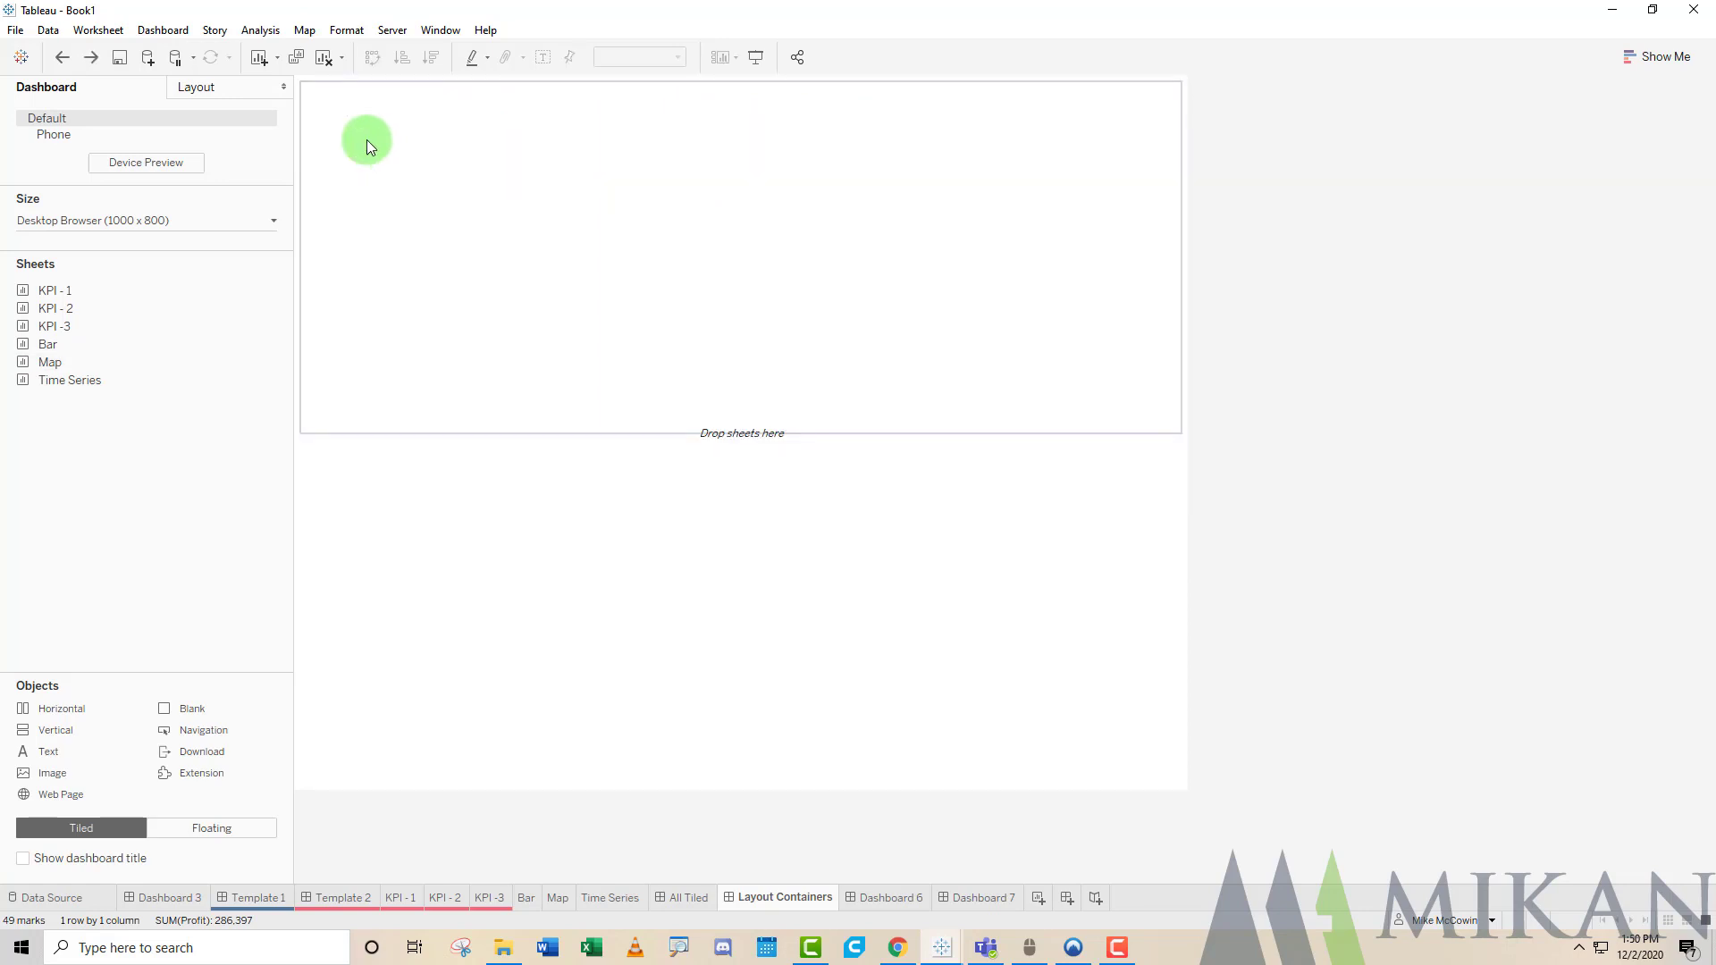
{"action": "left_click_drag", "start_coordinate": [92, 367], "coordinate": [763, 204]}
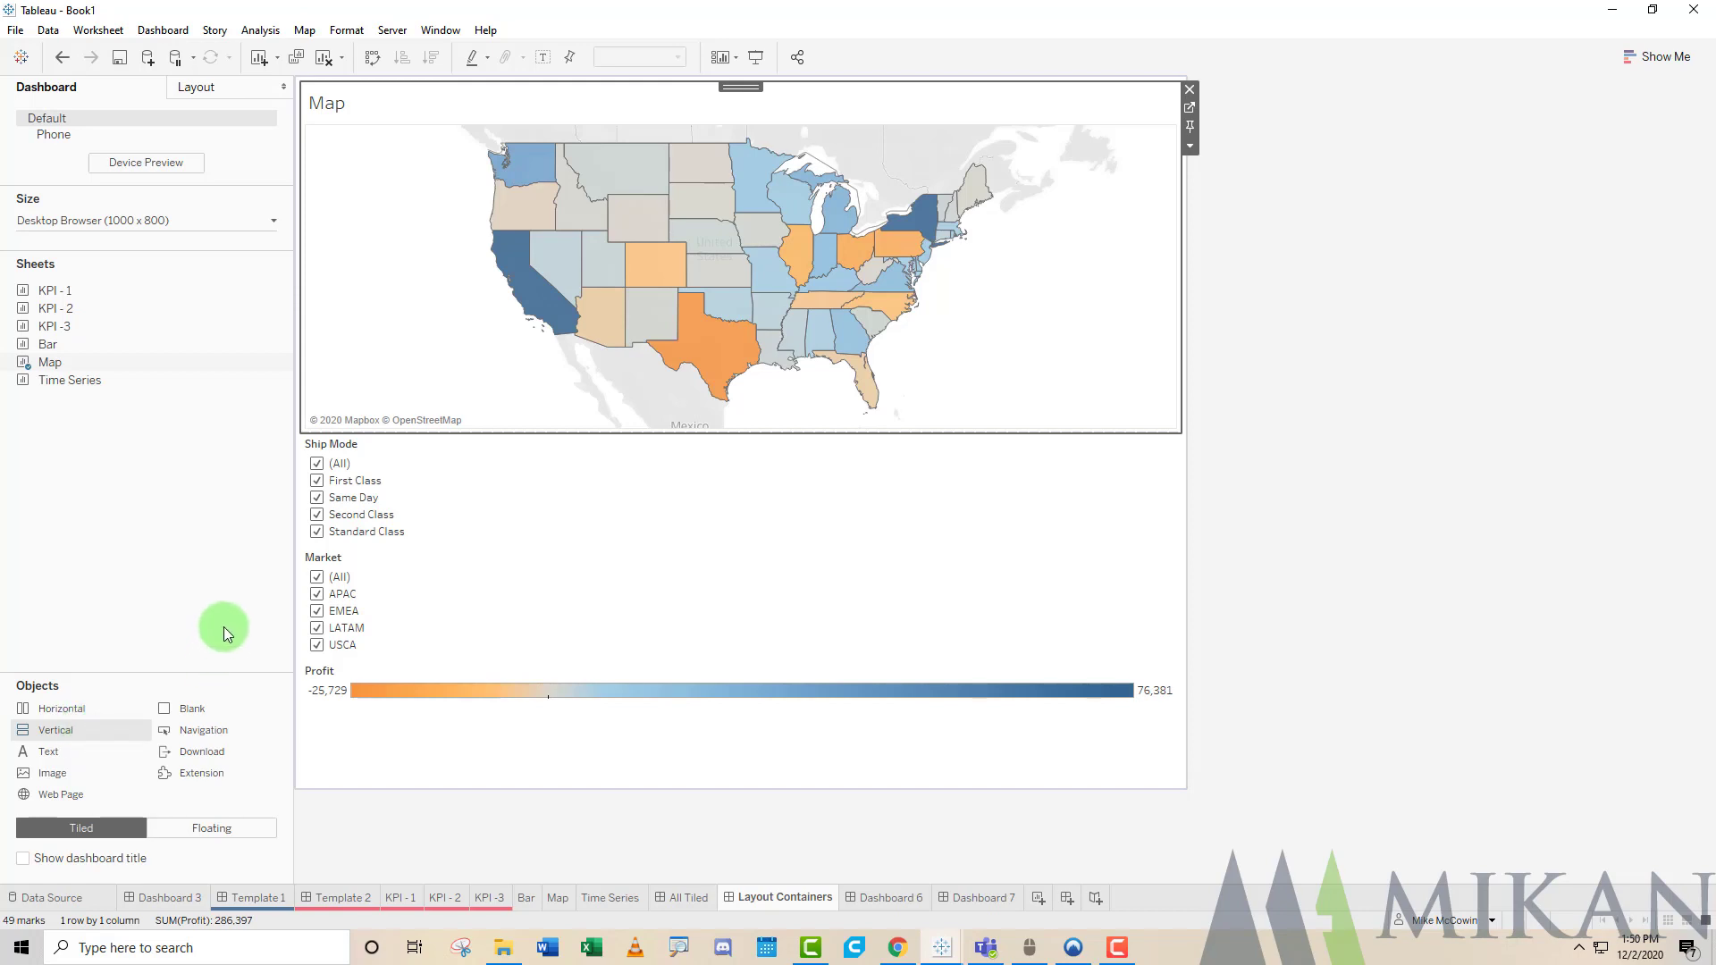
{"action": "key", "text": "ctrl+z"}
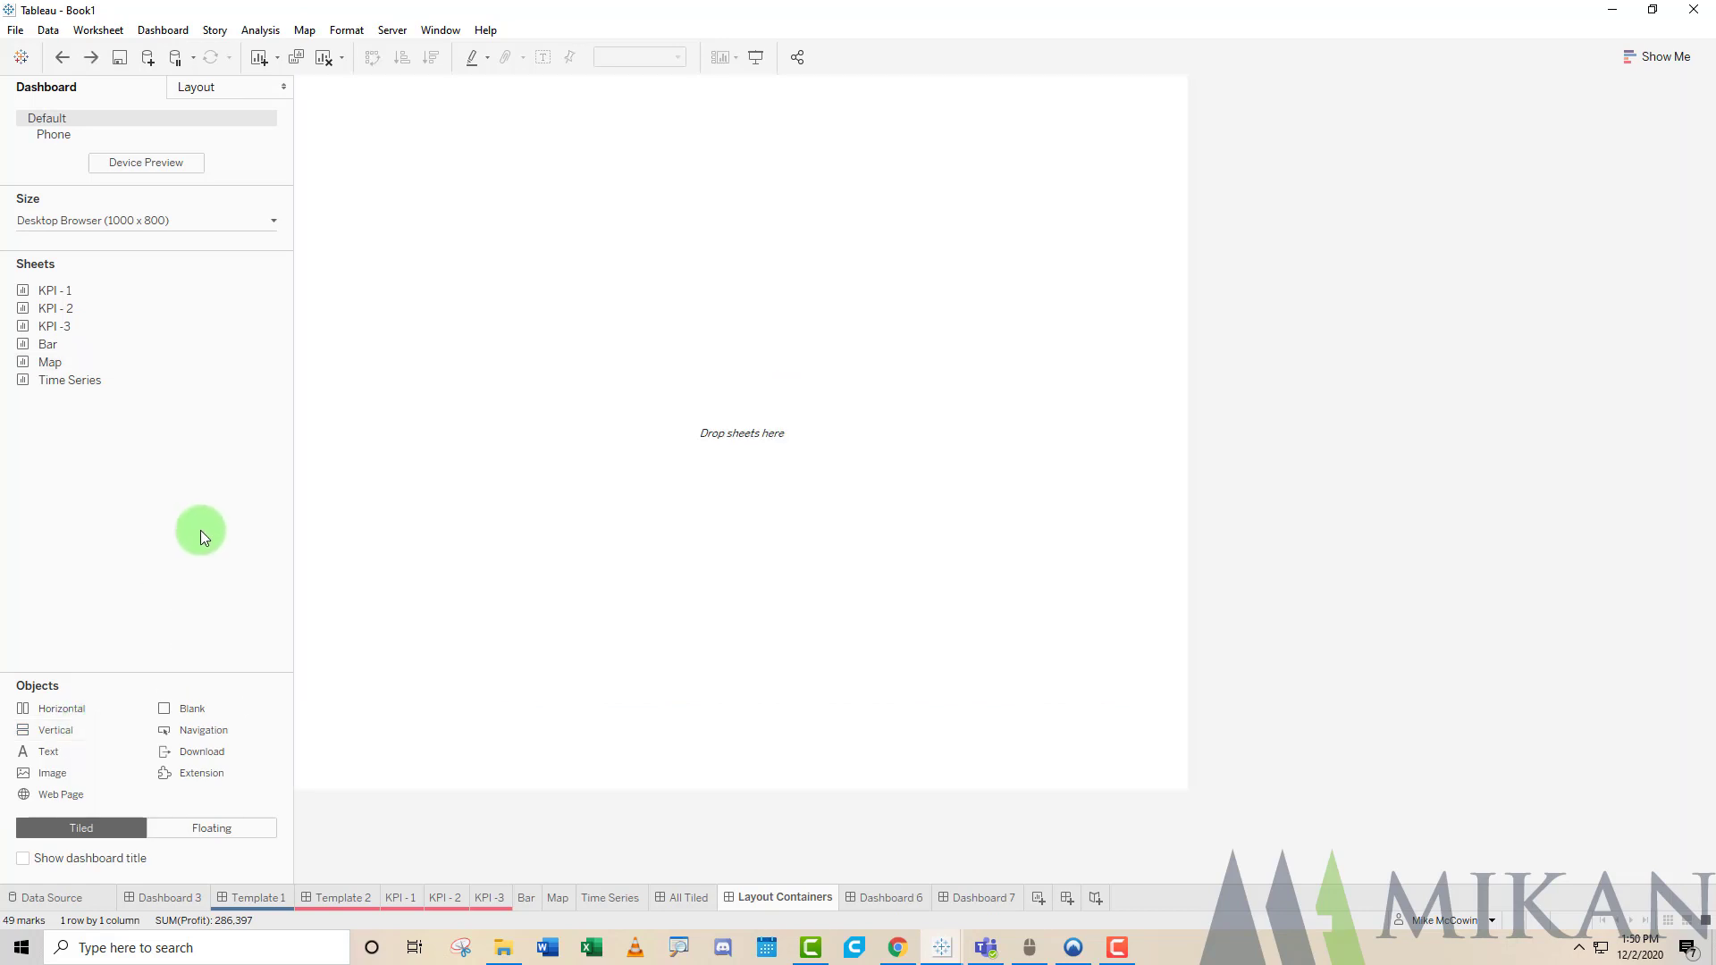
{"action": "left_click_drag", "start_coordinate": [127, 440], "coordinate": [432, 435]}
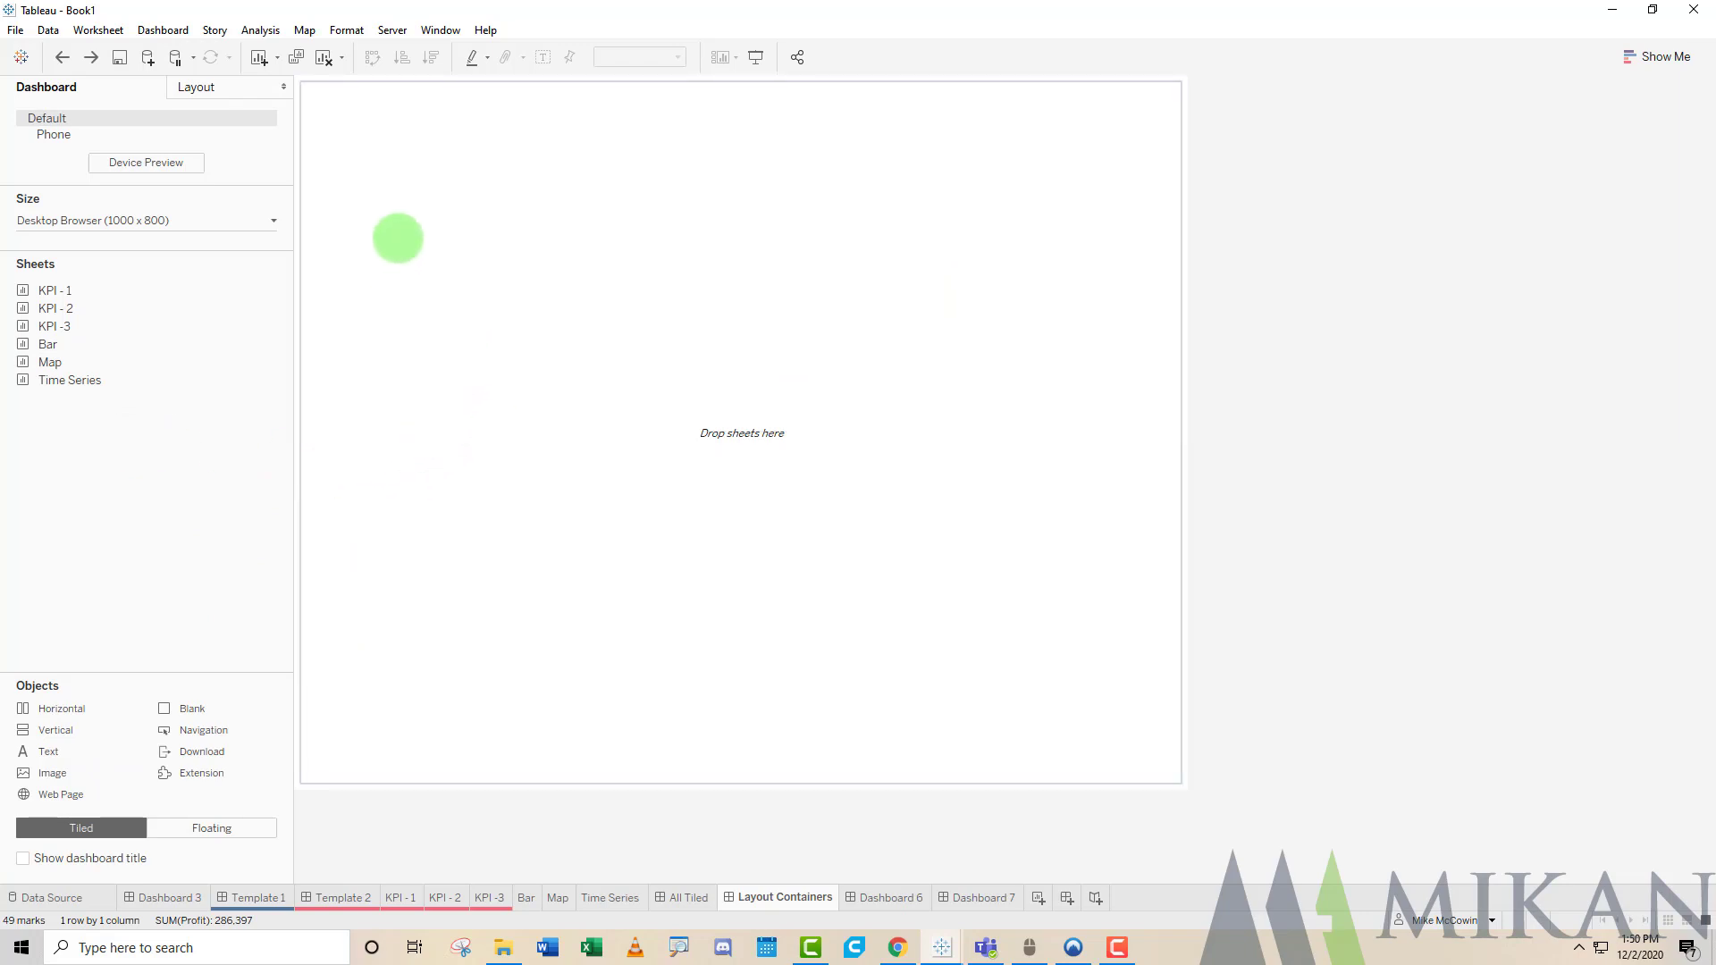
{"action": "left_click_drag", "start_coordinate": [347, 158], "coordinate": [655, 761]}
{"action": "left_click_drag", "start_coordinate": [815, 131], "coordinate": [1100, 412]}
{"action": "left_click_drag", "start_coordinate": [797, 495], "coordinate": [1135, 729]}
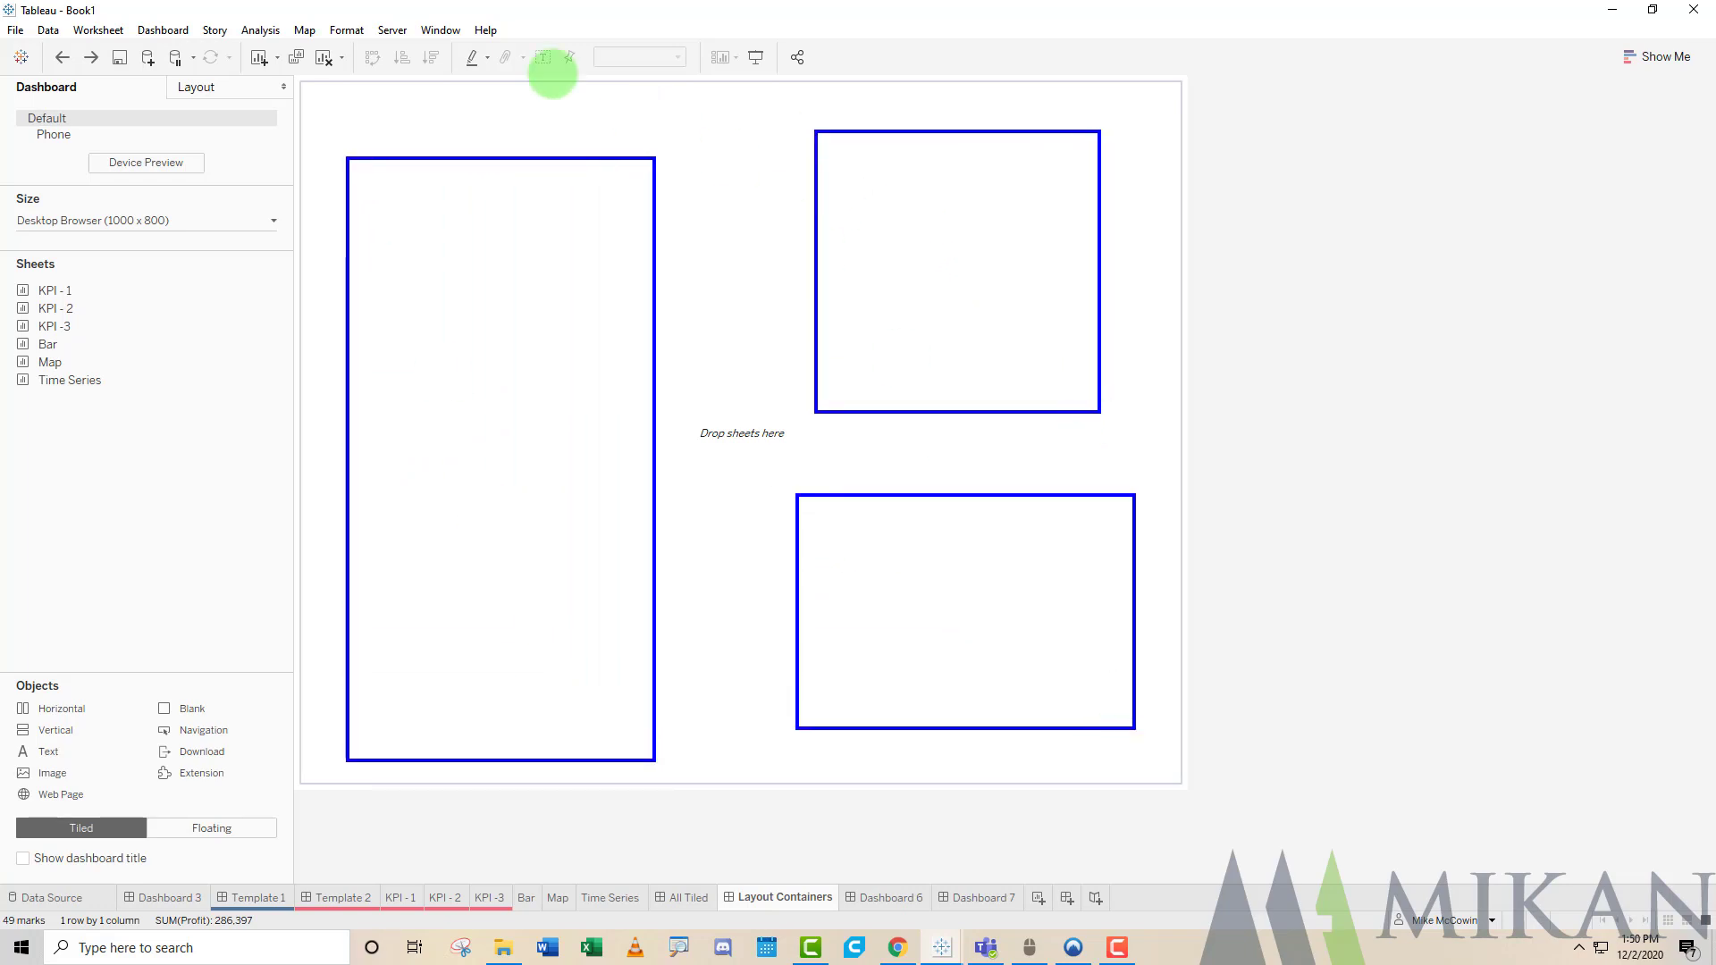
{"action": "mouse_move", "coordinate": [307, 83]}
{"action": "left_mouse_down"}
{"action": "mouse_move", "coordinate": [1049, 138]}
{"action": "mouse_move", "coordinate": [1162, 119]}
{"action": "left_mouse_up"}
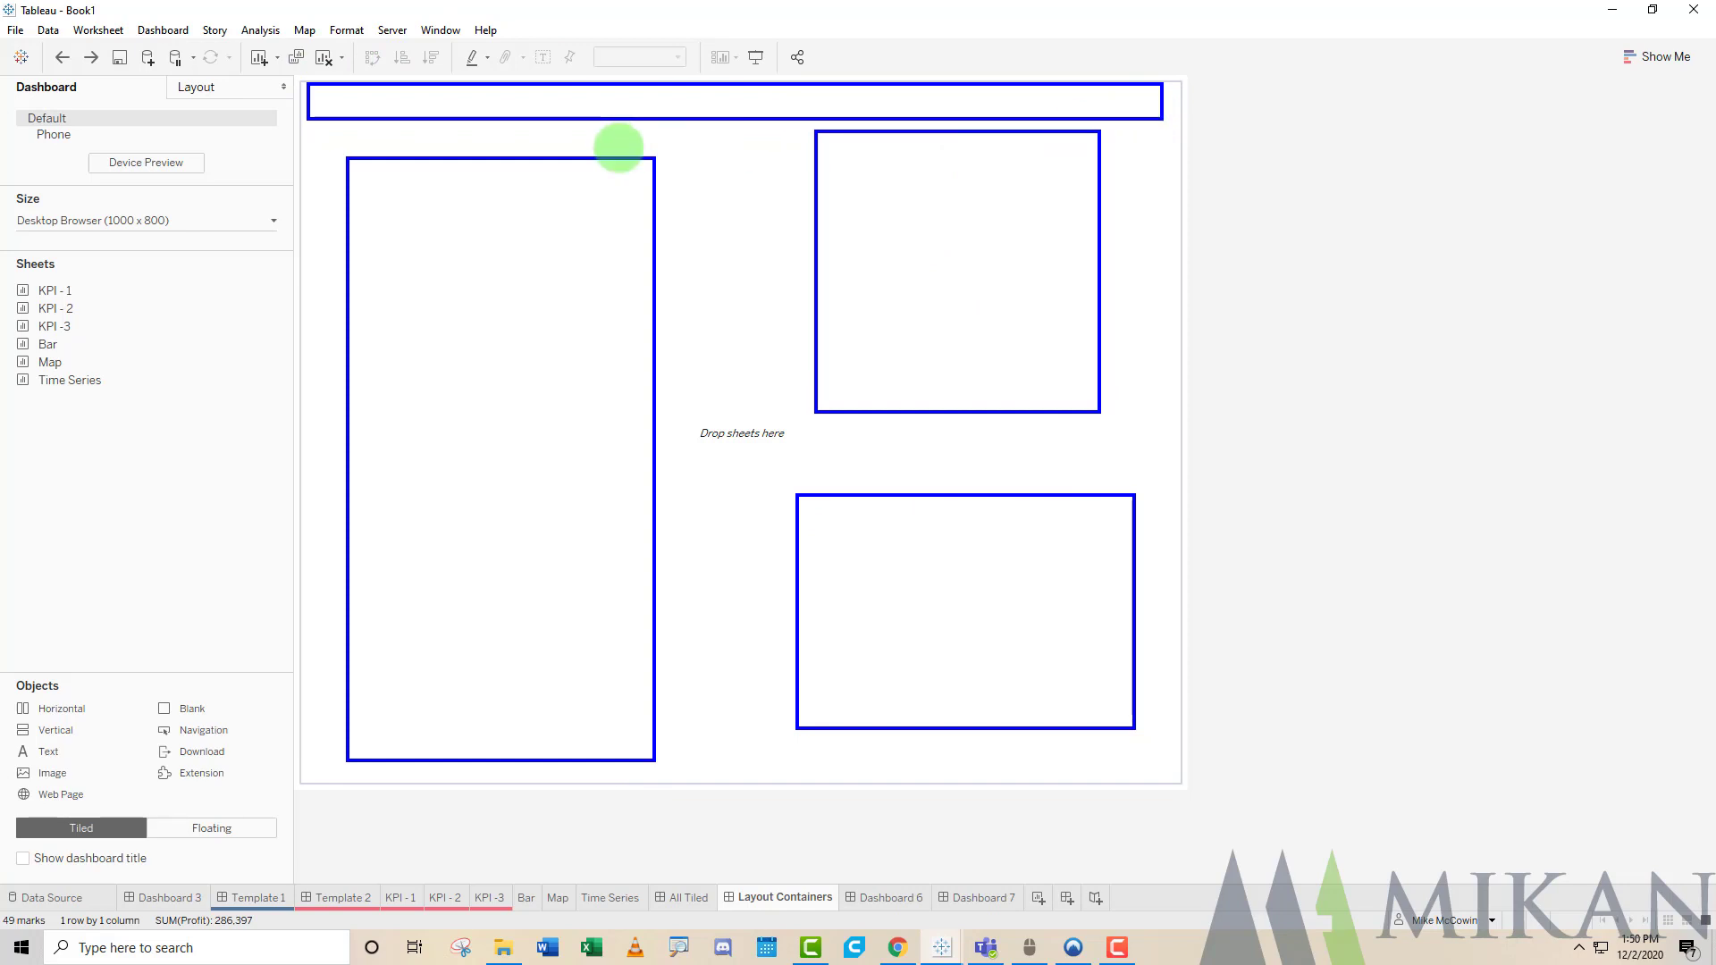
{"action": "left_click_drag", "start_coordinate": [311, 122], "coordinate": [795, 154]}
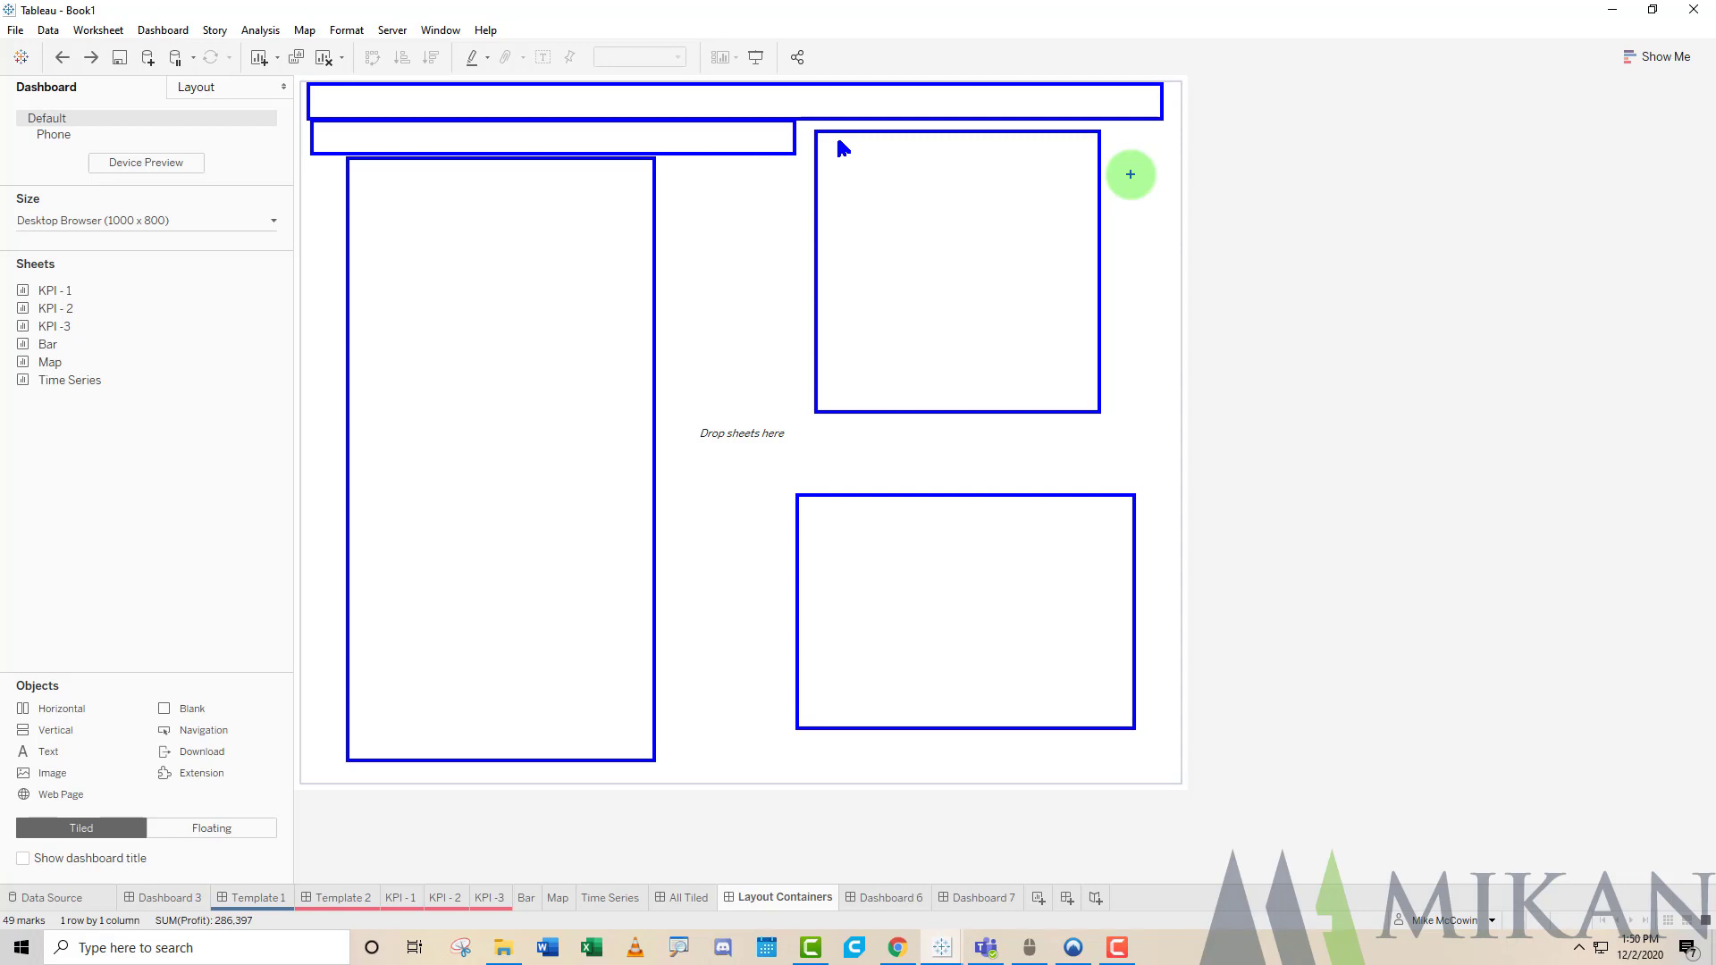
{"action": "key", "text": "Escape"}
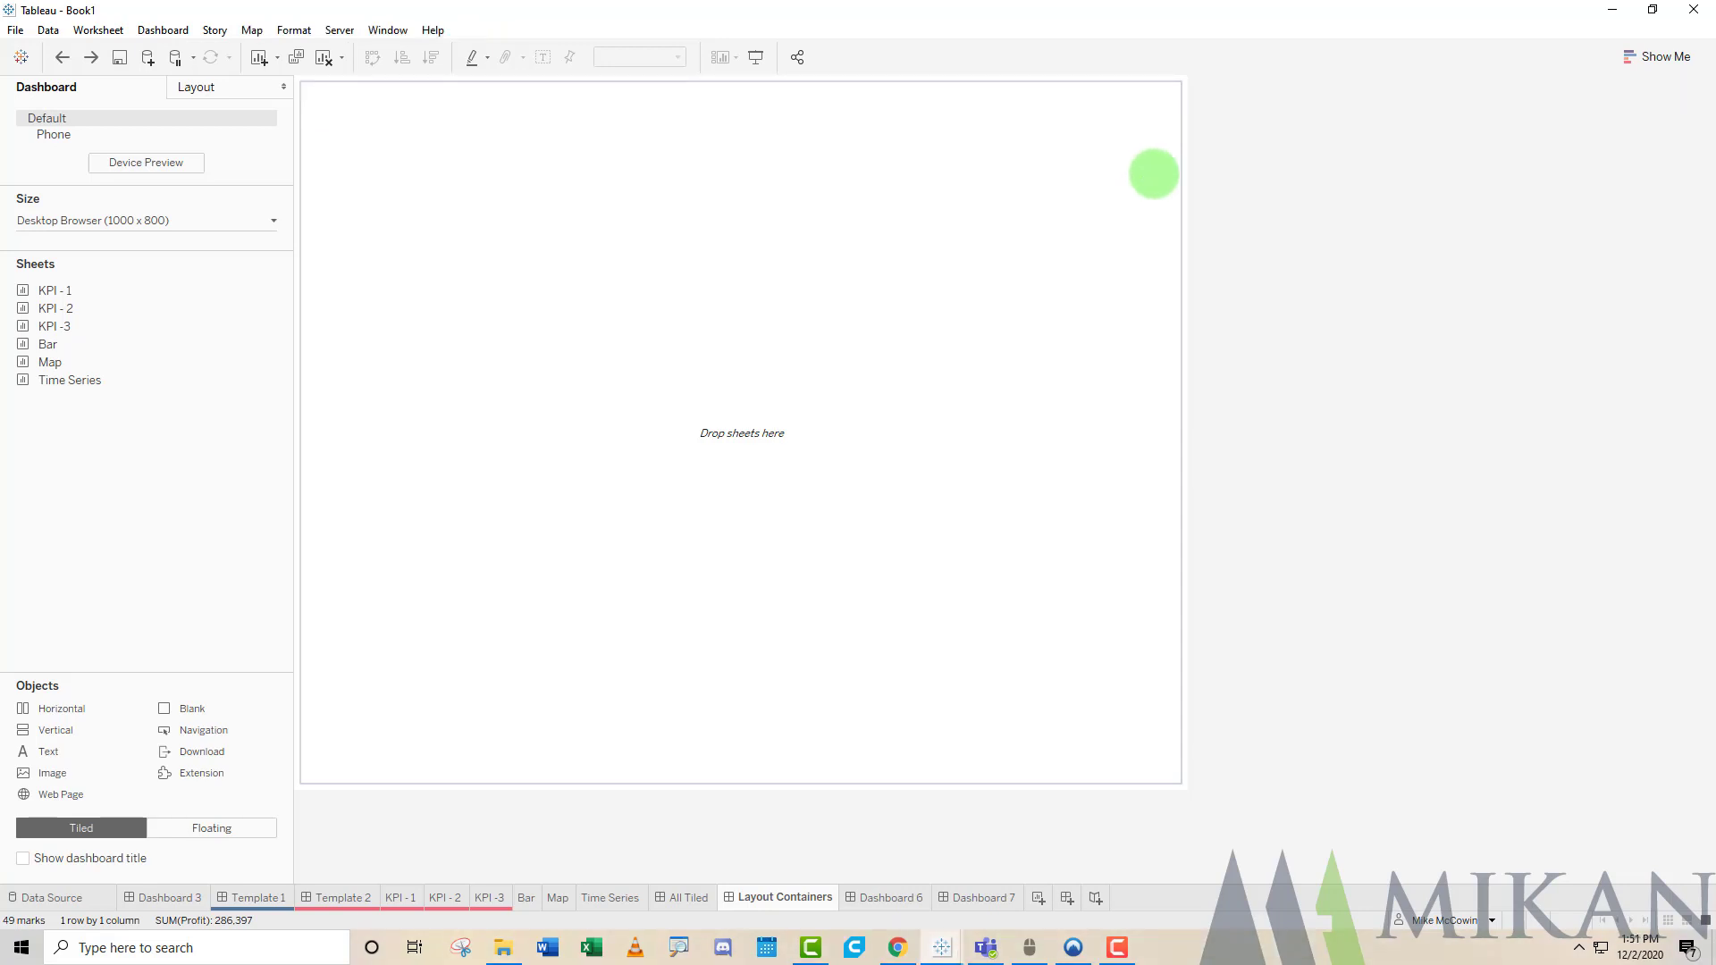
Add a tiled vertical container to the empty dashboard and place the Bar sheet inside it.
{"action": "left_click_drag", "start_coordinate": [56, 309], "coordinate": [165, 418]}
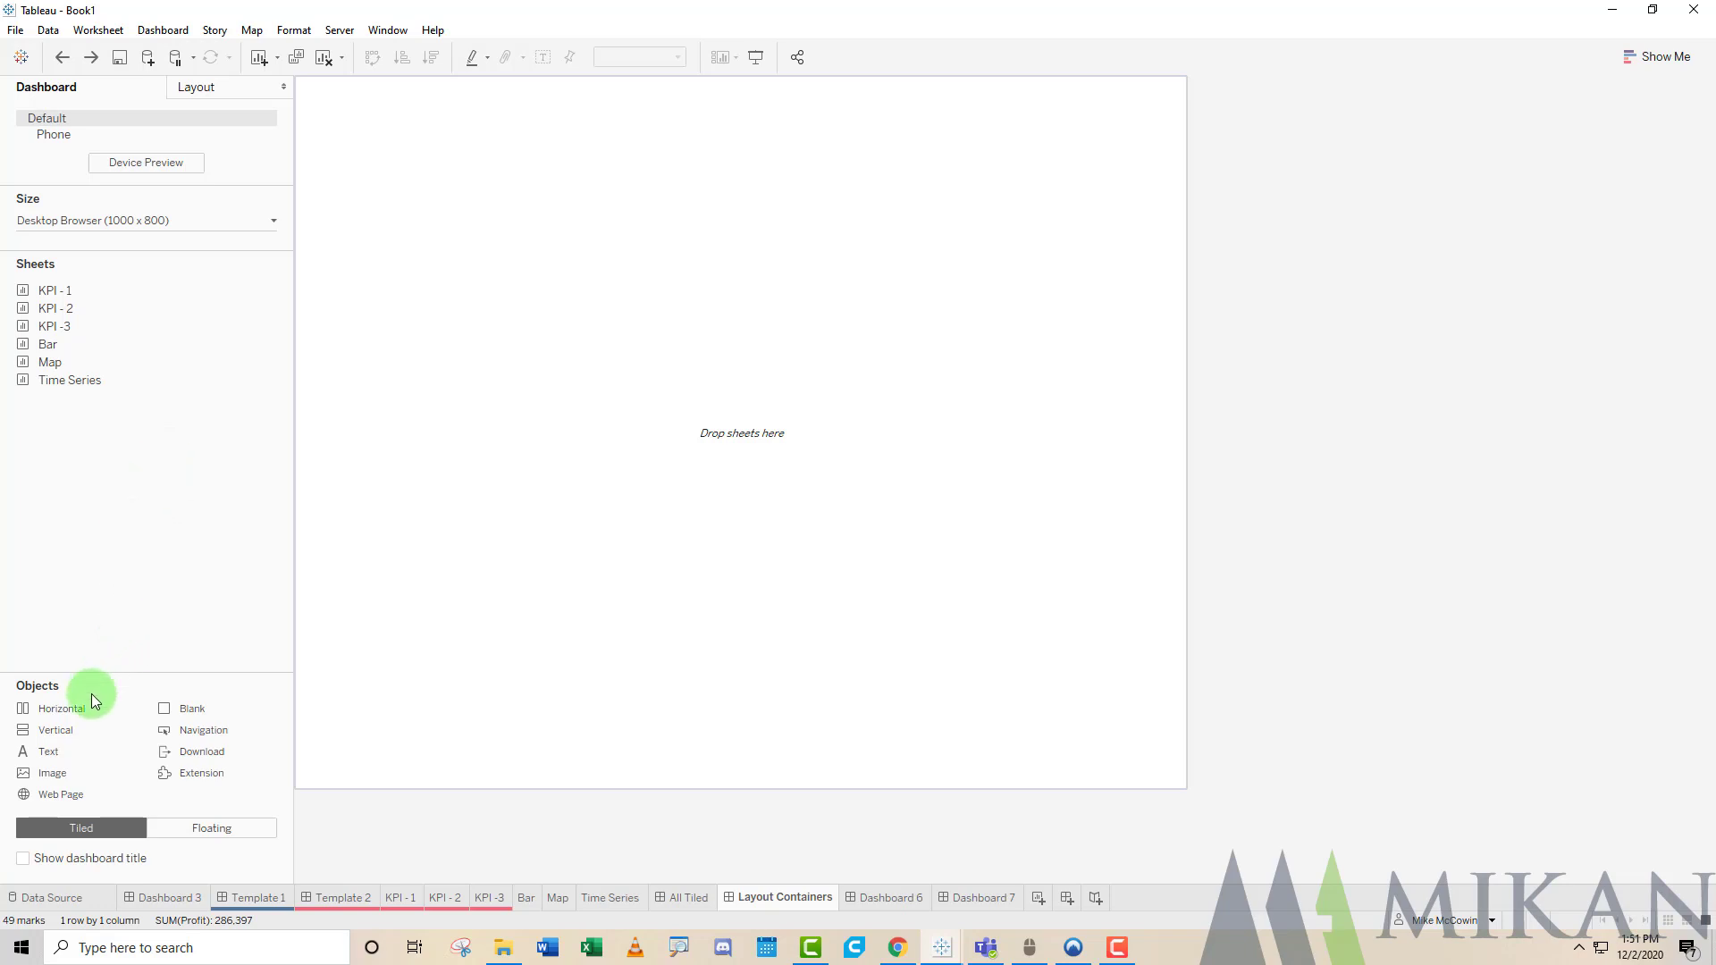
{"action": "left_click_drag", "start_coordinate": [63, 726], "coordinate": [508, 470]}
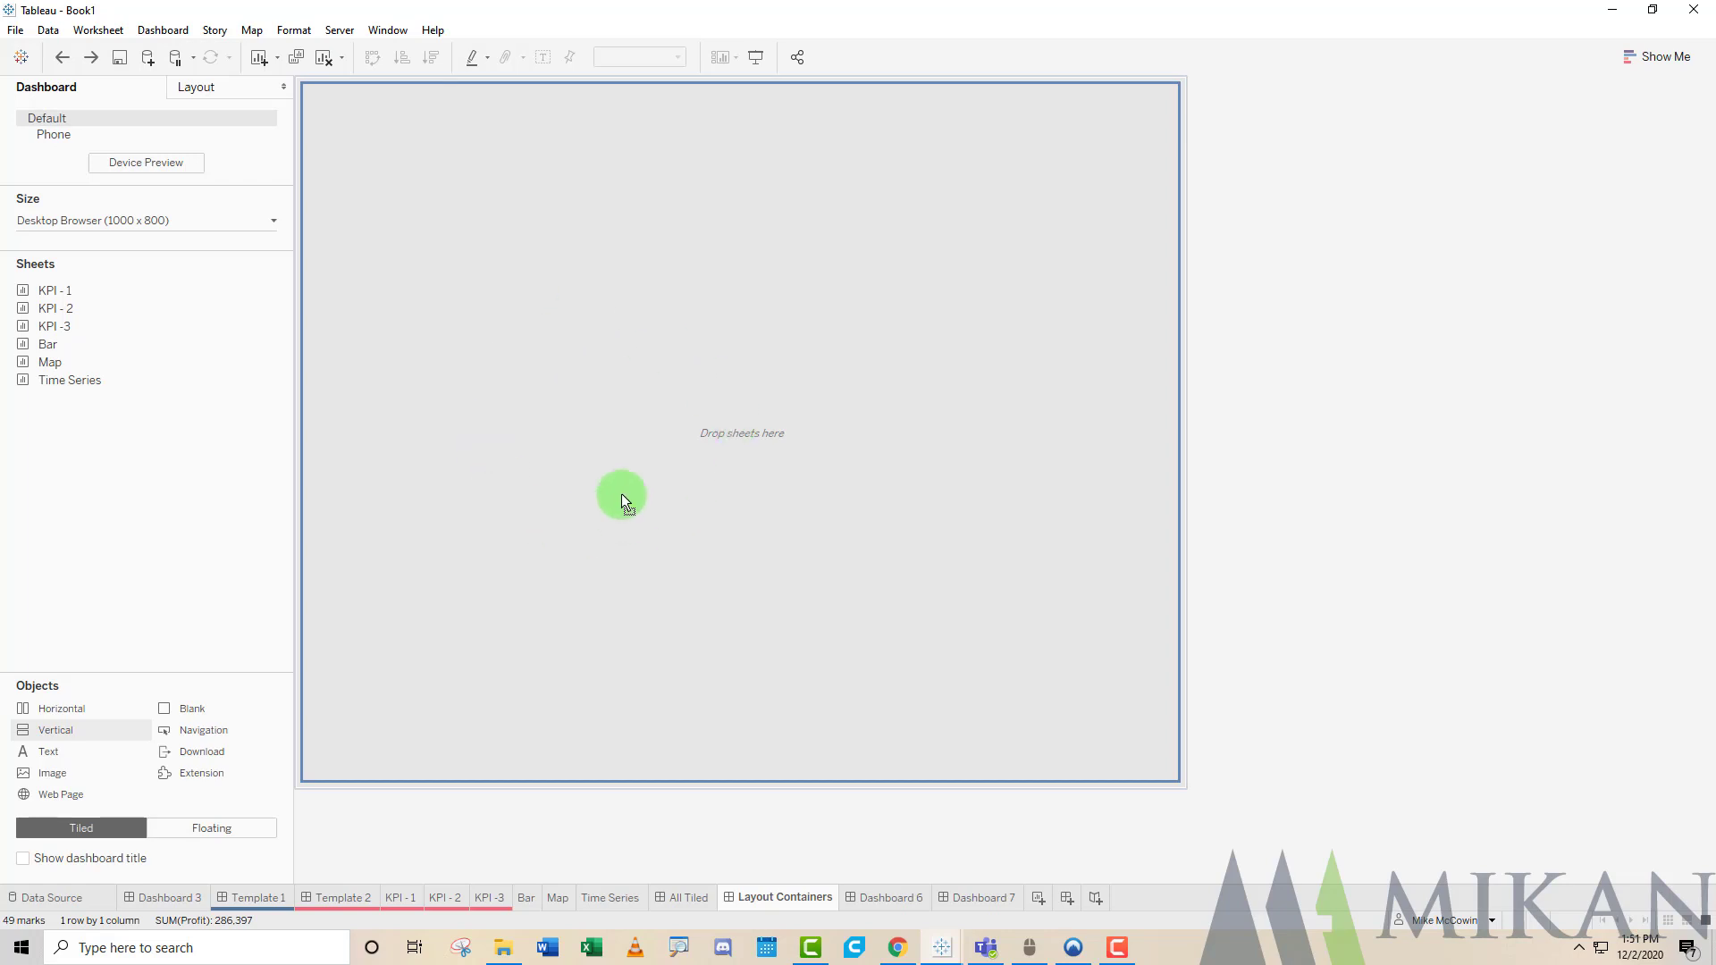
{"action": "left_click_drag", "start_coordinate": [458, 379], "coordinate": [454, 370]}
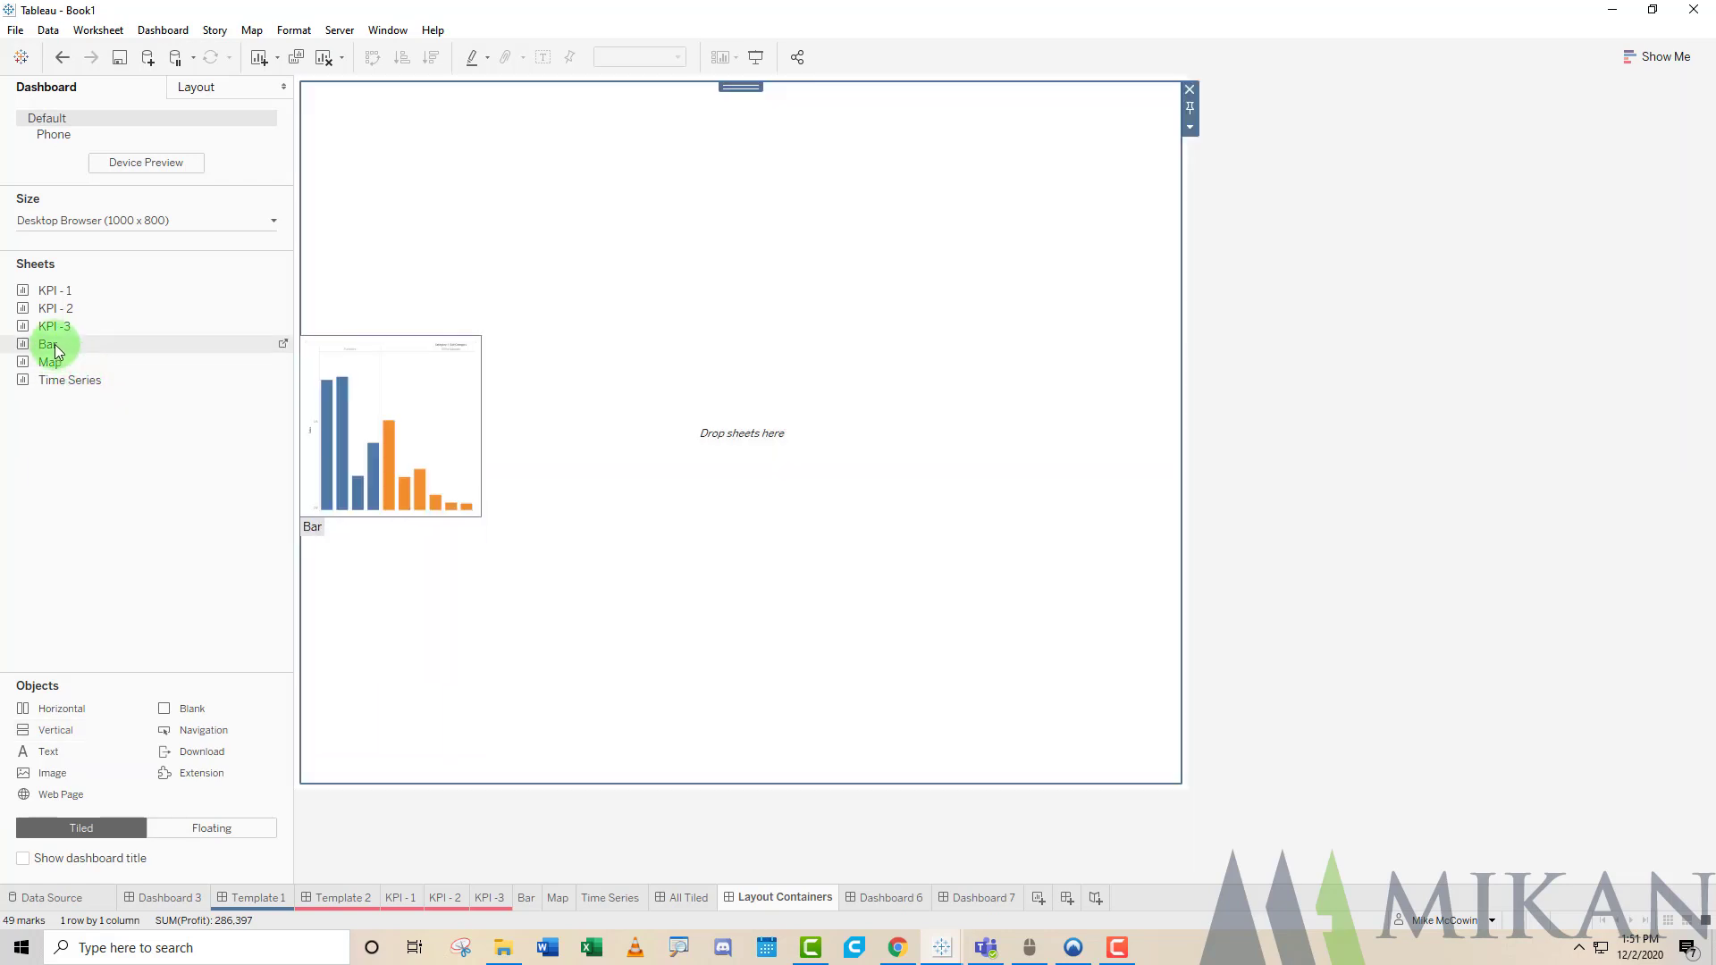
{"action": "left_click_drag", "start_coordinate": [54, 351], "coordinate": [813, 509]}
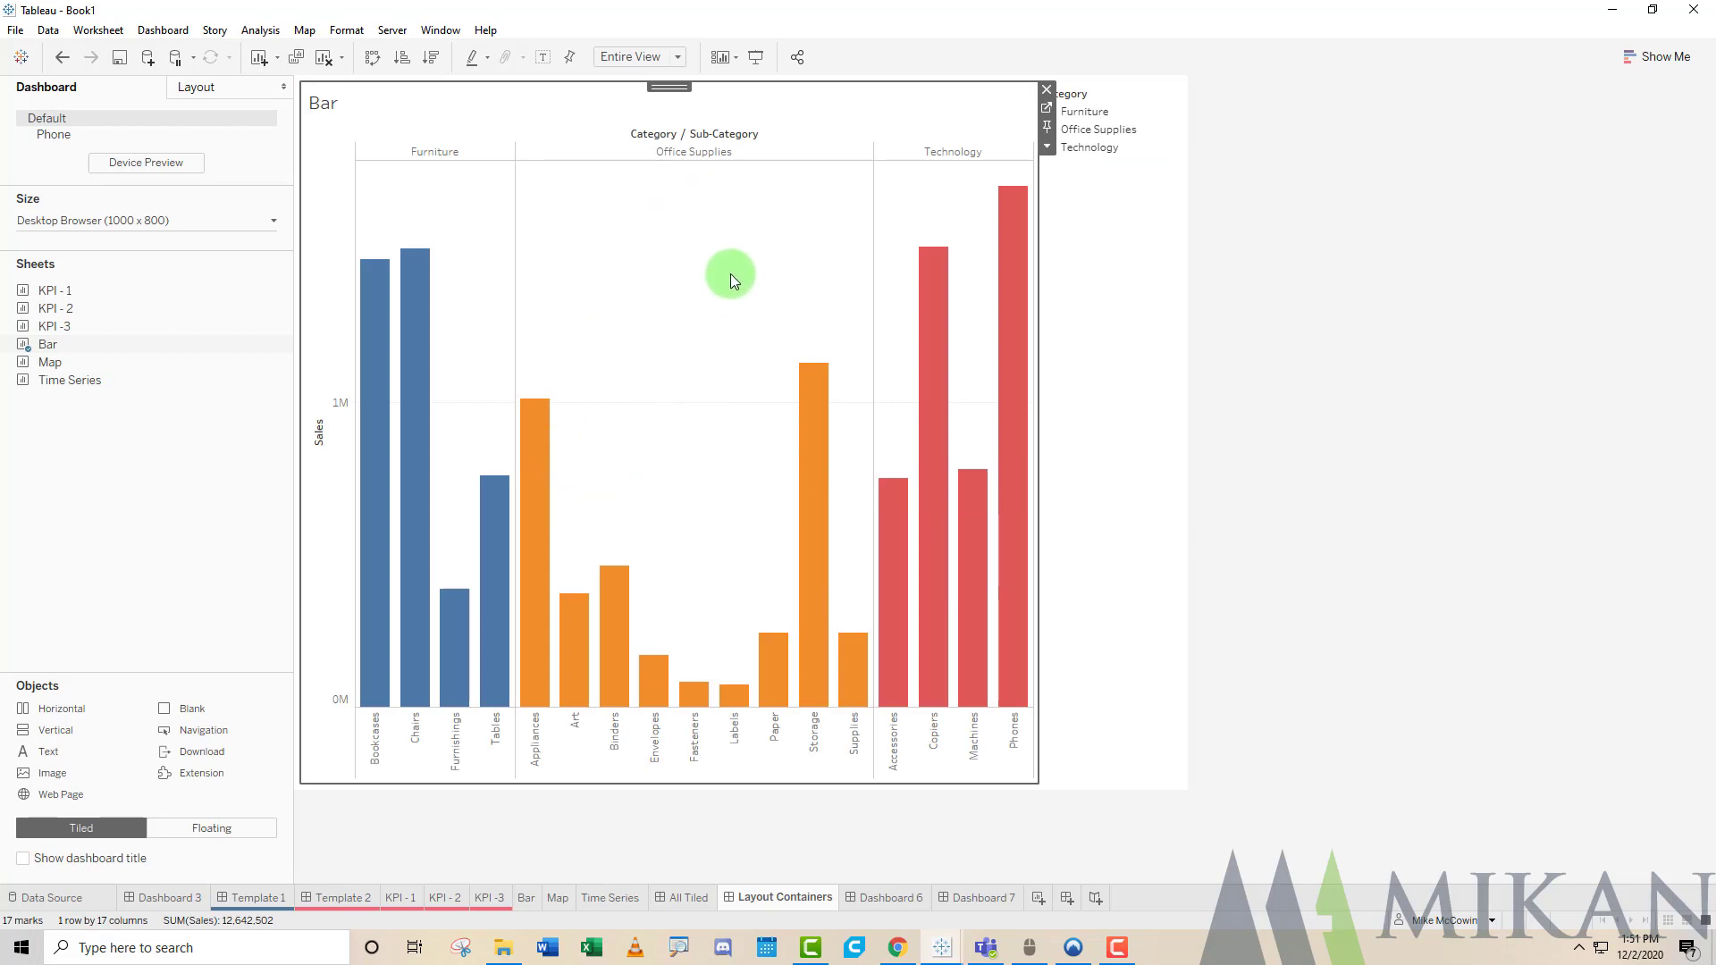
{"action": "left_click", "coordinate": [202, 566]}
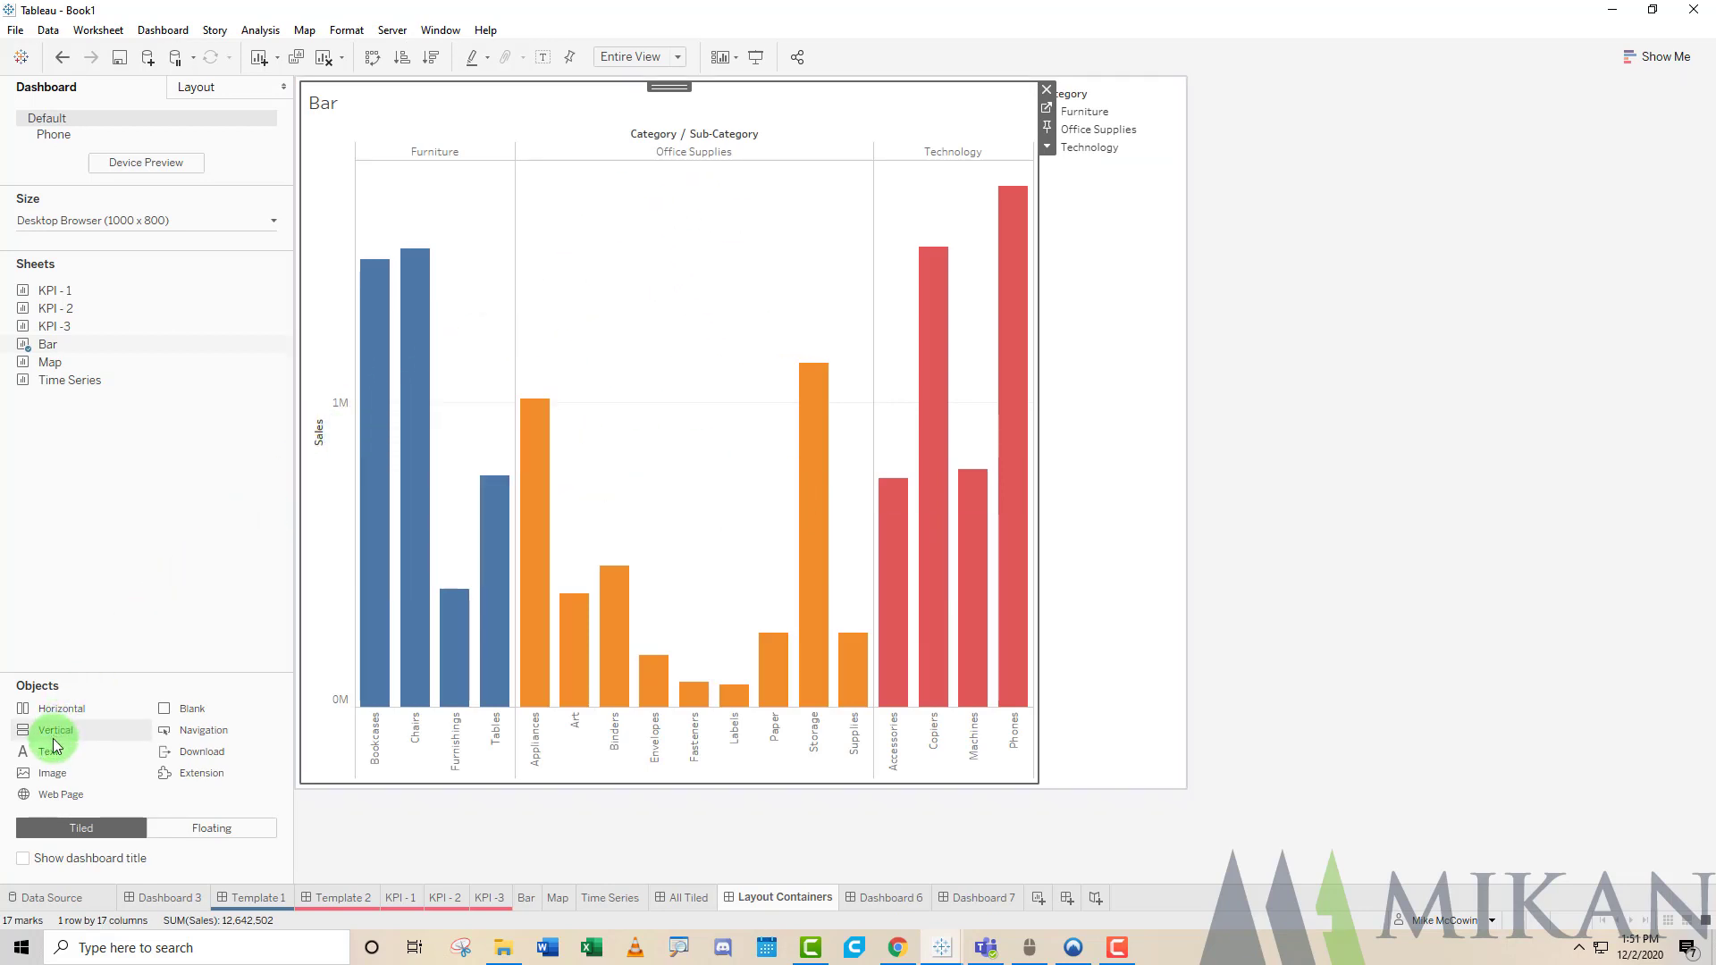
Add a text object reading "Sheet Title" above the Bar sheet inside the vertical container.
{"action": "left_click_drag", "start_coordinate": [89, 751], "coordinate": [711, 95]}
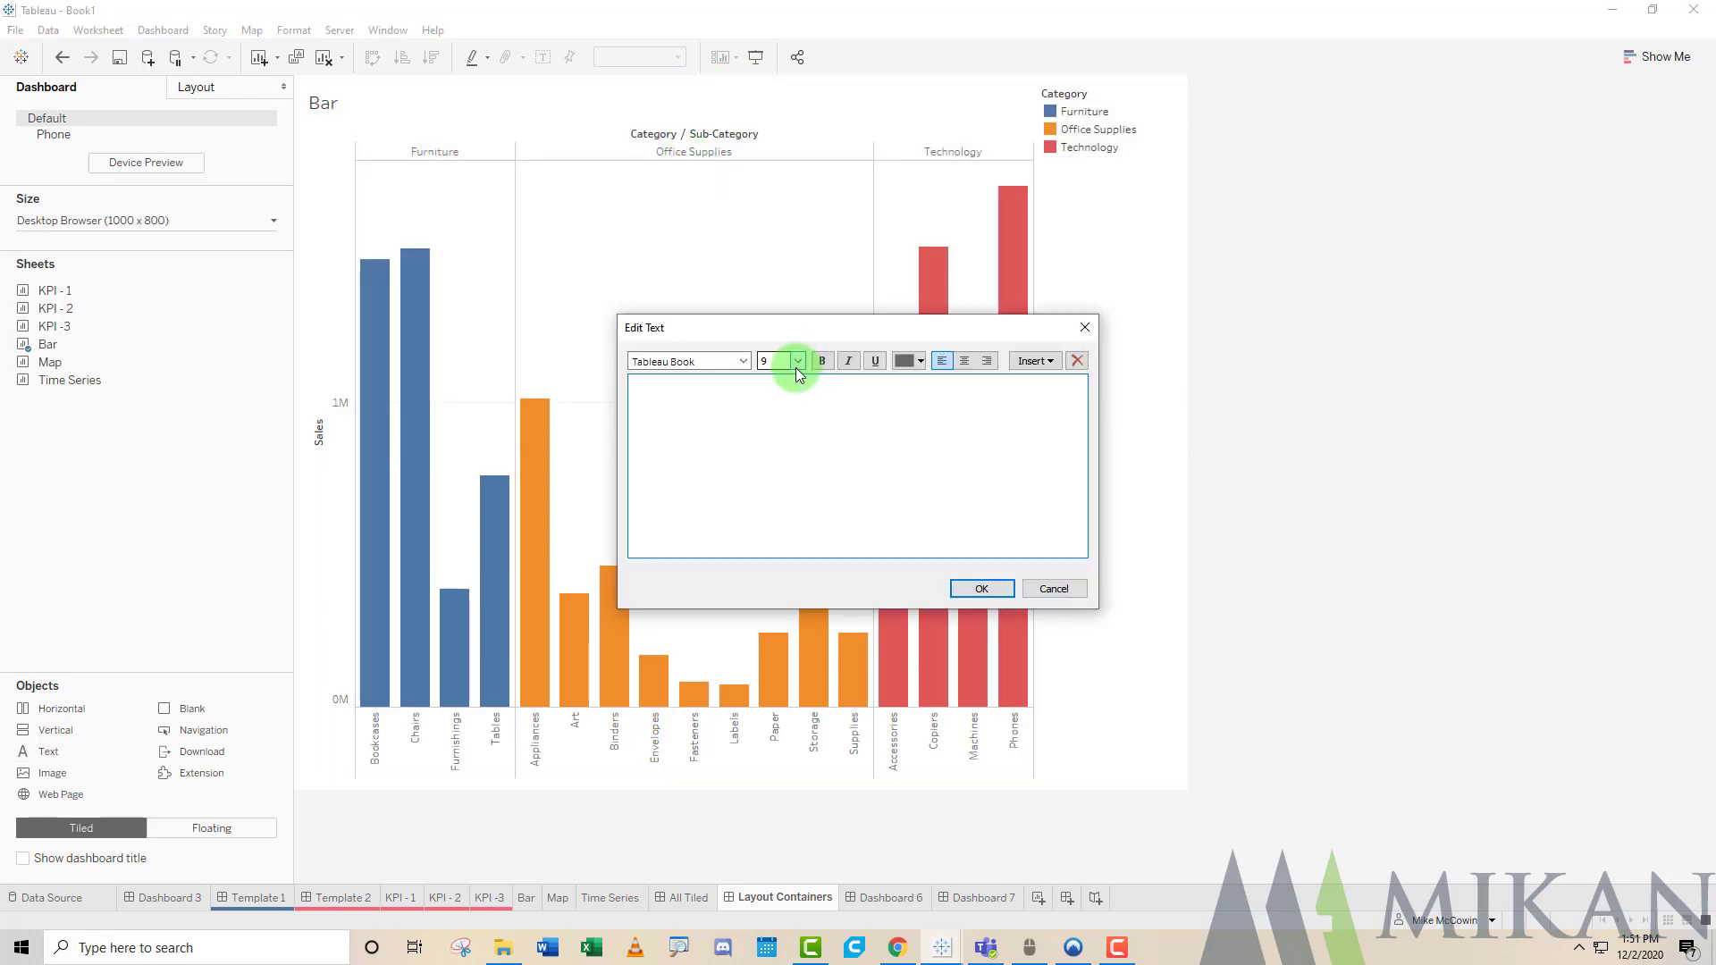
{"action": "type", "text": "Sheet Title"}
{"action": "left_click", "coordinate": [996, 585]}
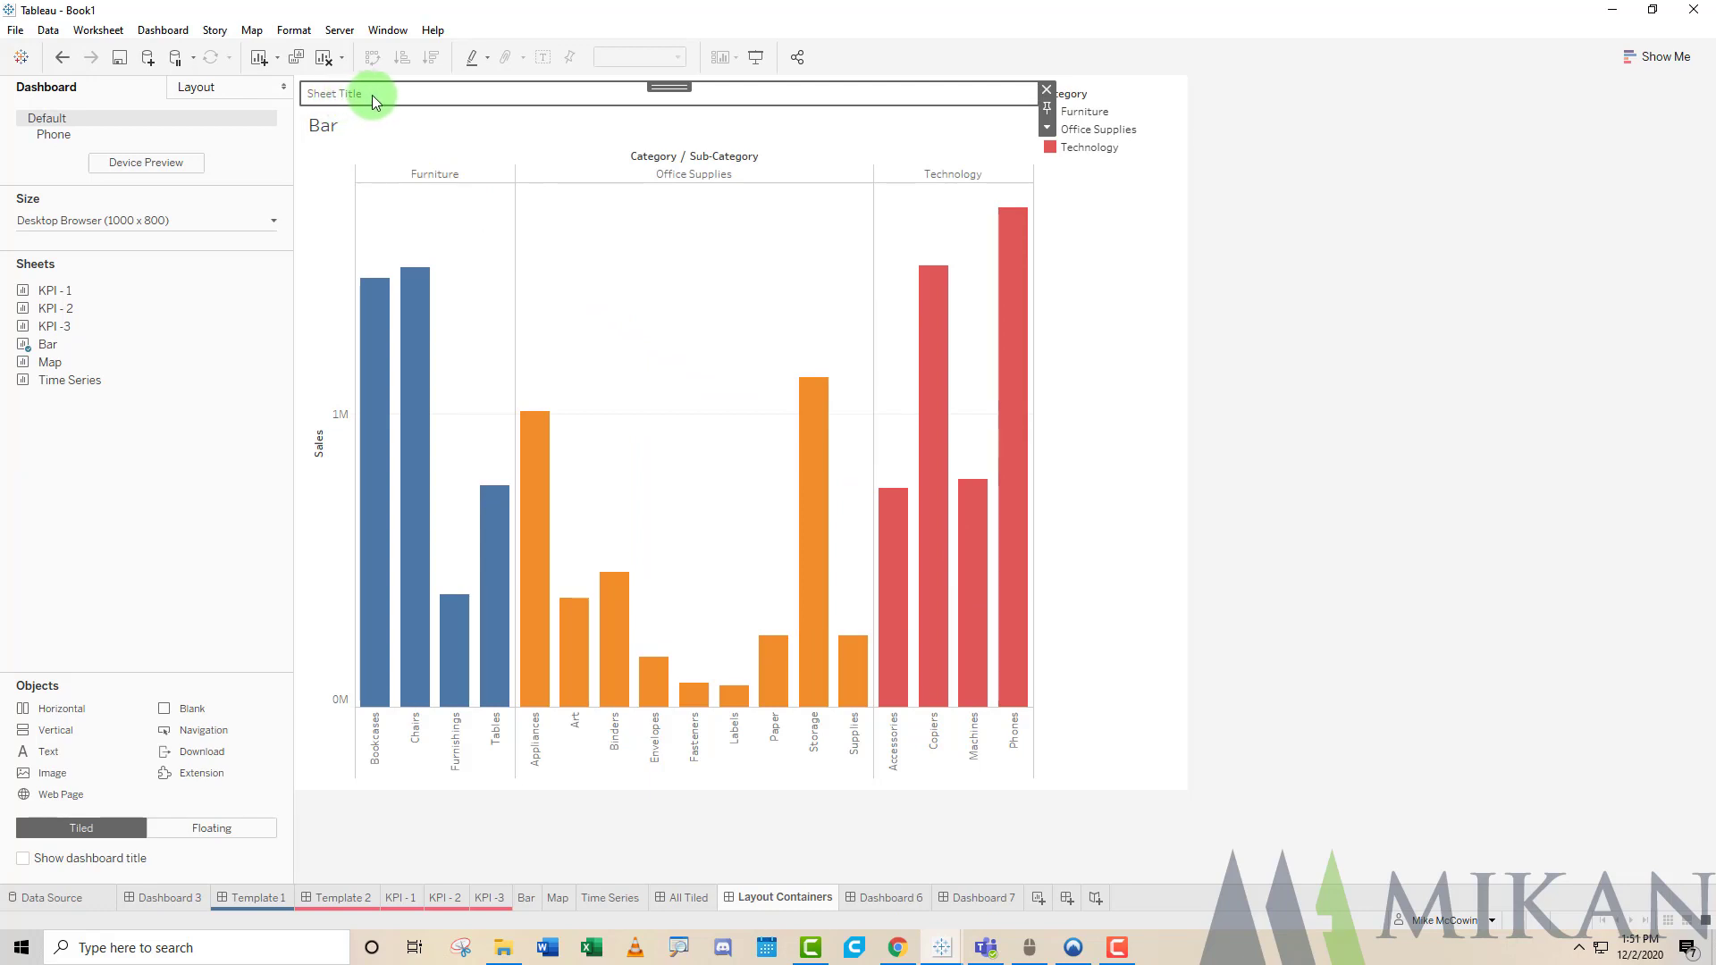
Examine the item hierarchy level by level to see how the vertical container groups the Sheet Title text and the Bar sheet.
{"action": "left_click", "coordinate": [716, 238]}
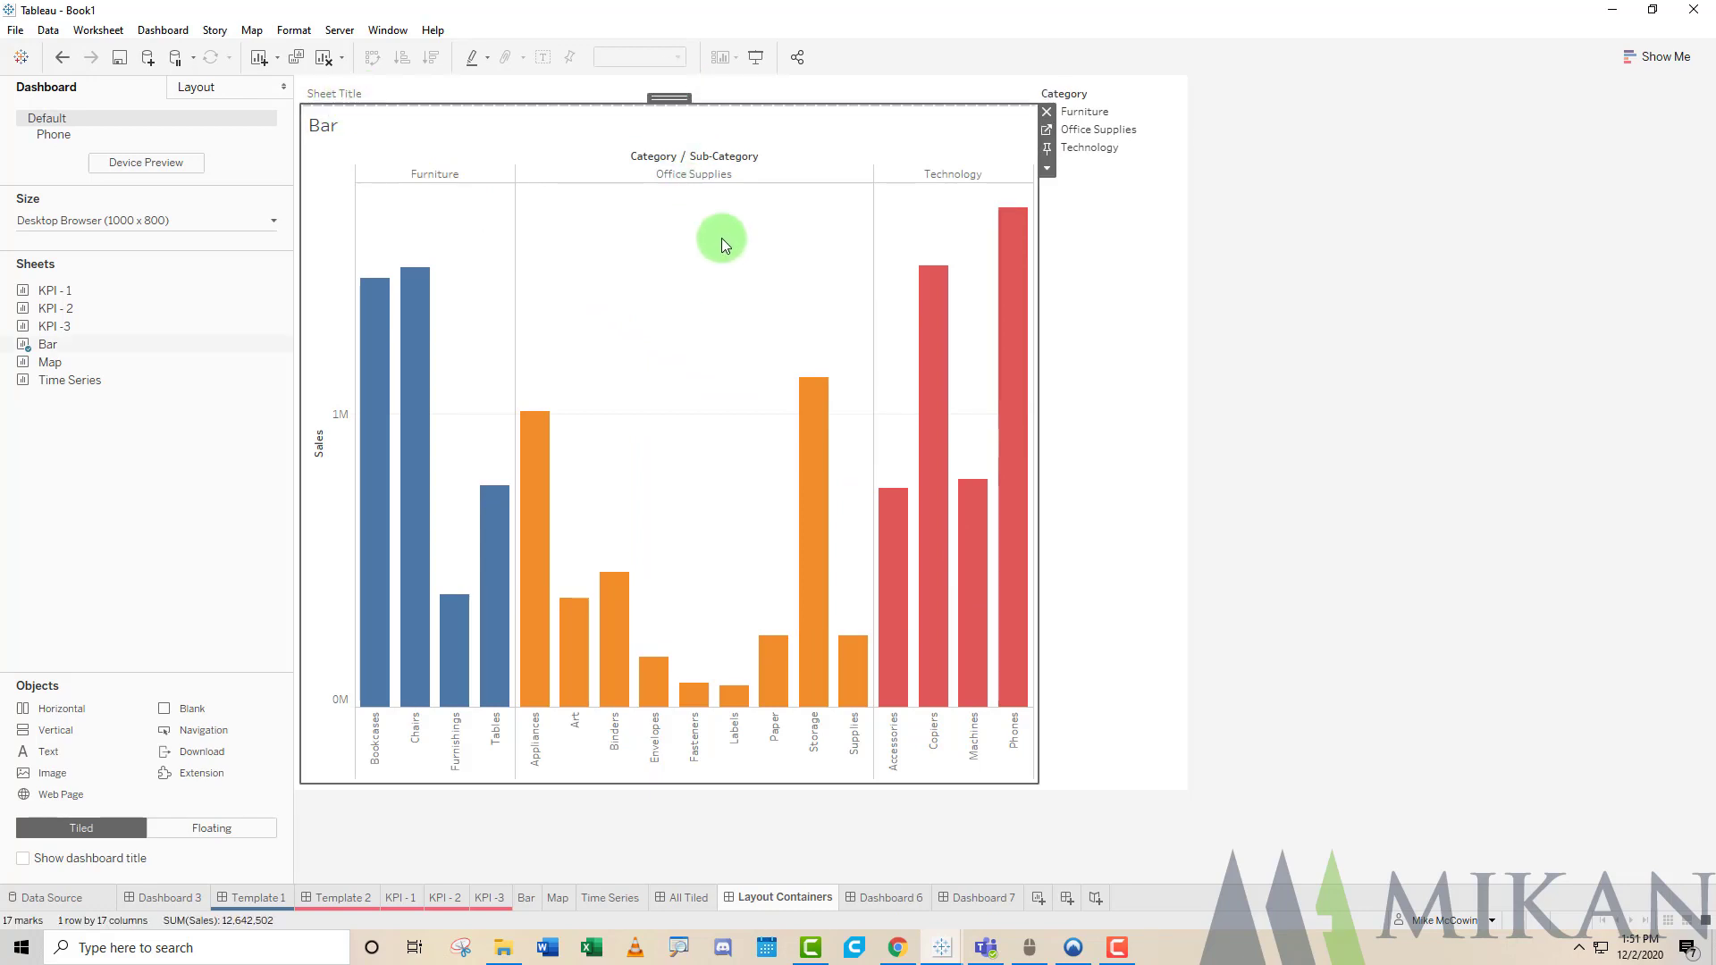
{"action": "left_click", "coordinate": [699, 89]}
{"action": "left_click", "coordinate": [711, 132]}
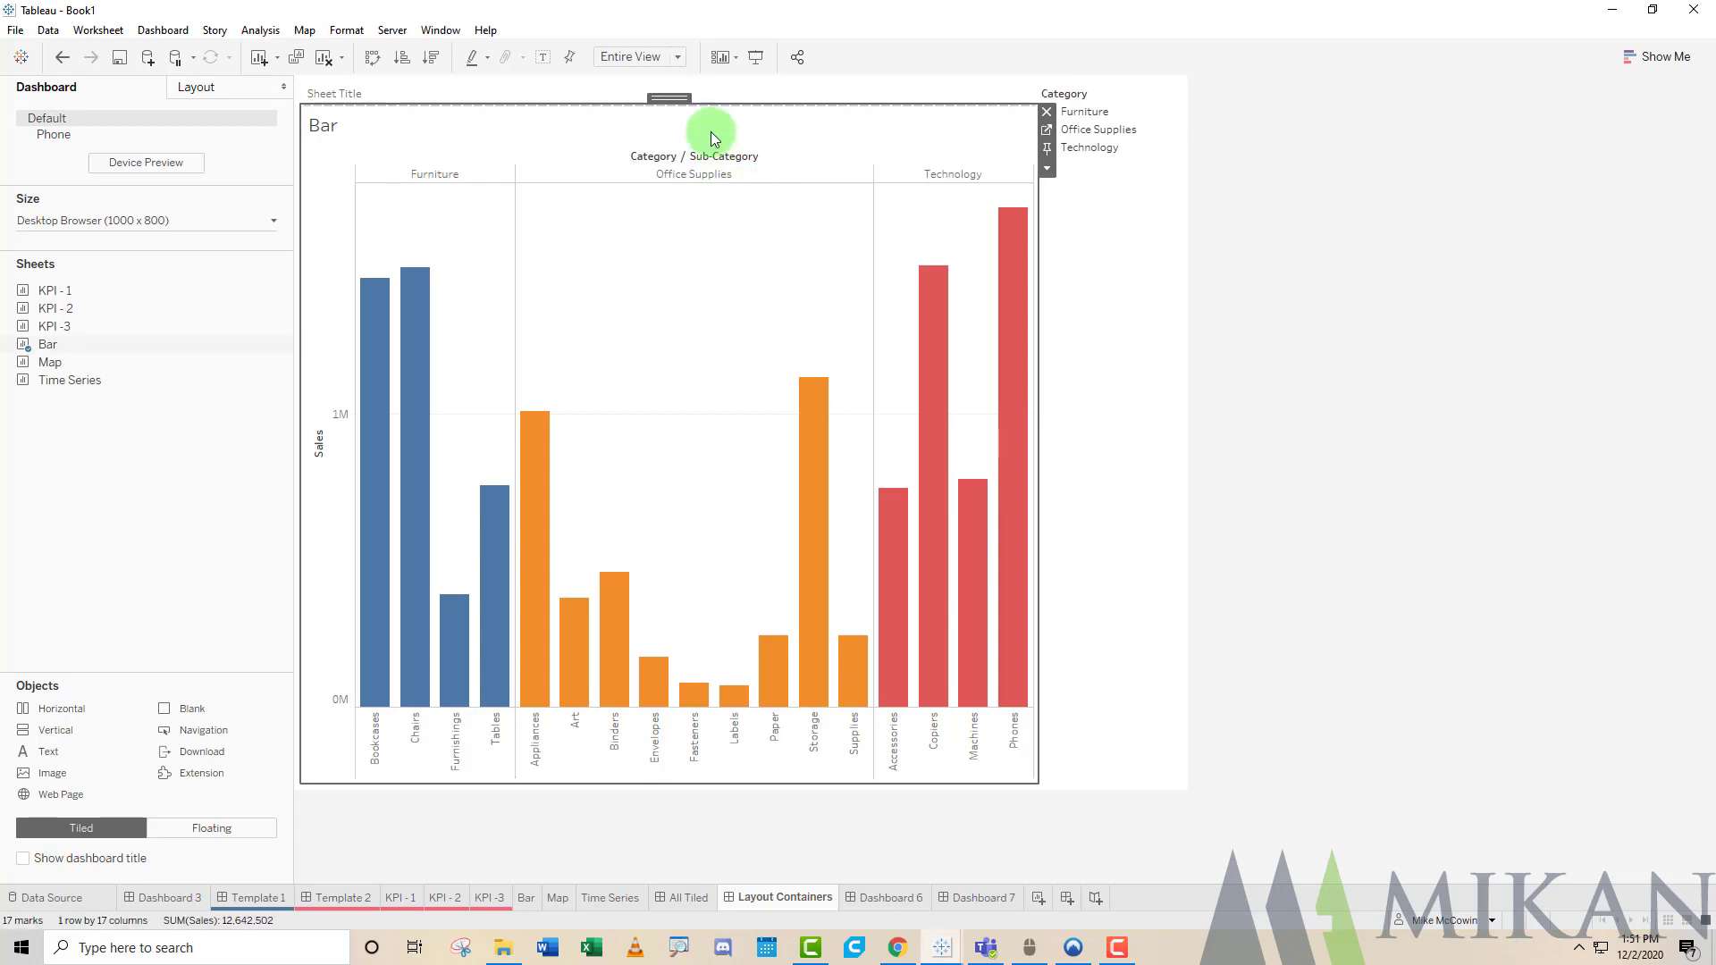
{"action": "left_click", "coordinate": [676, 93]}
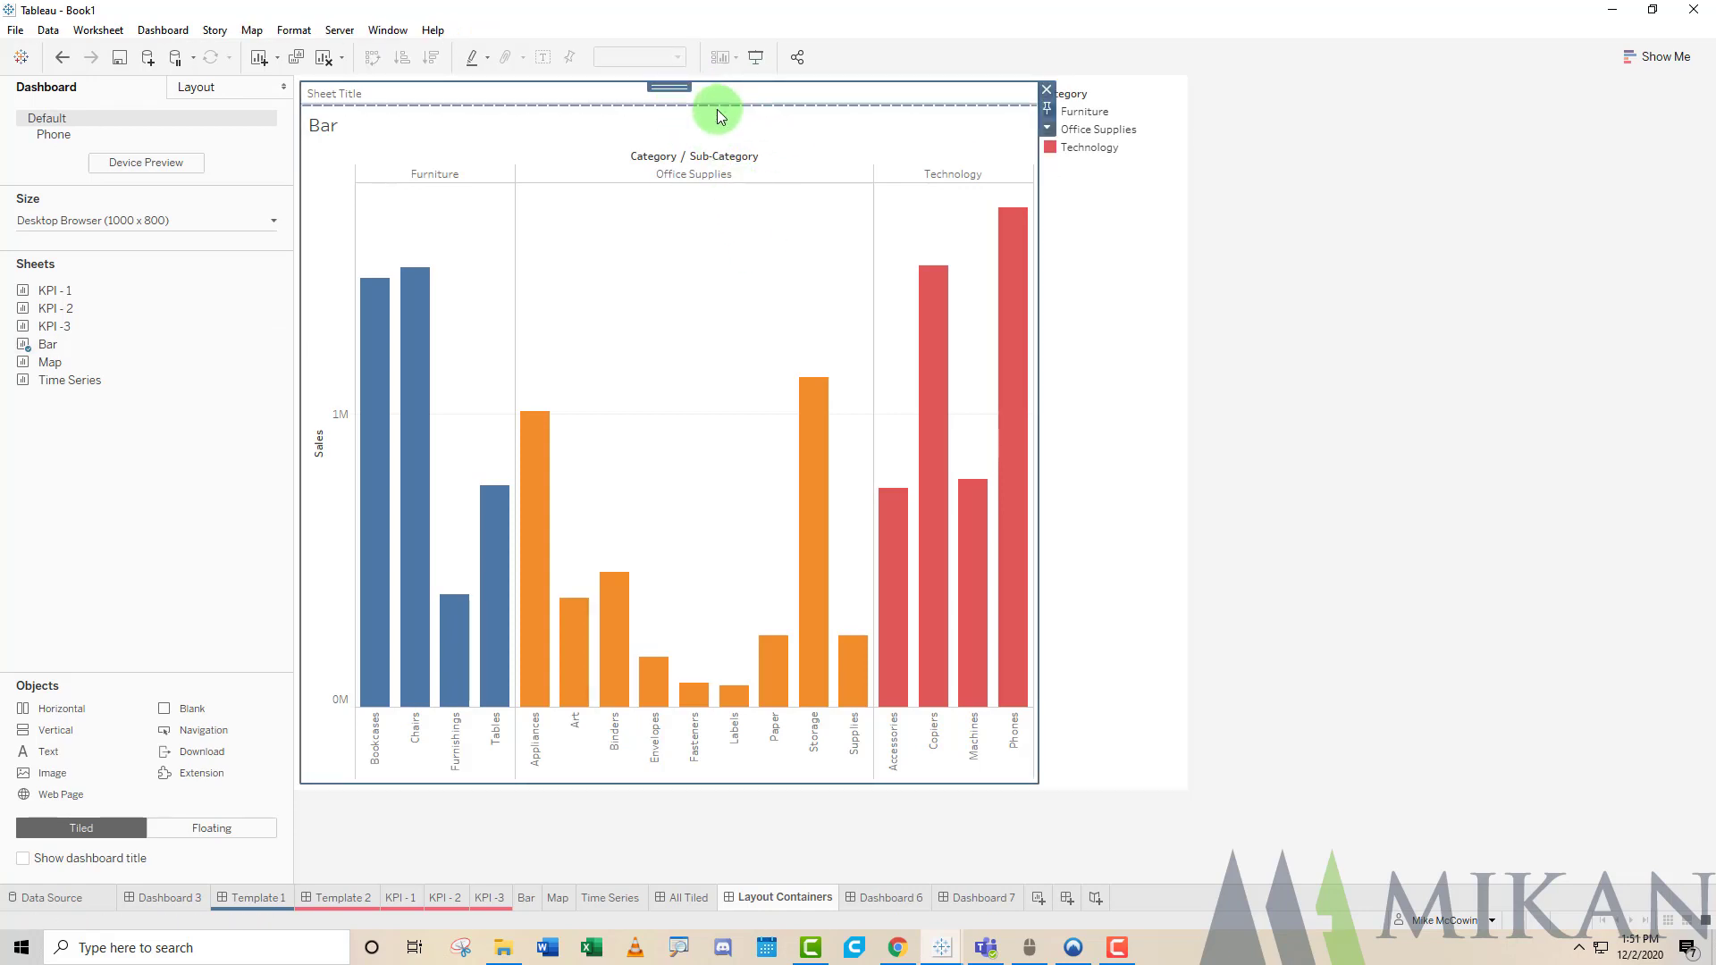
{"action": "left_click", "coordinate": [200, 89]}
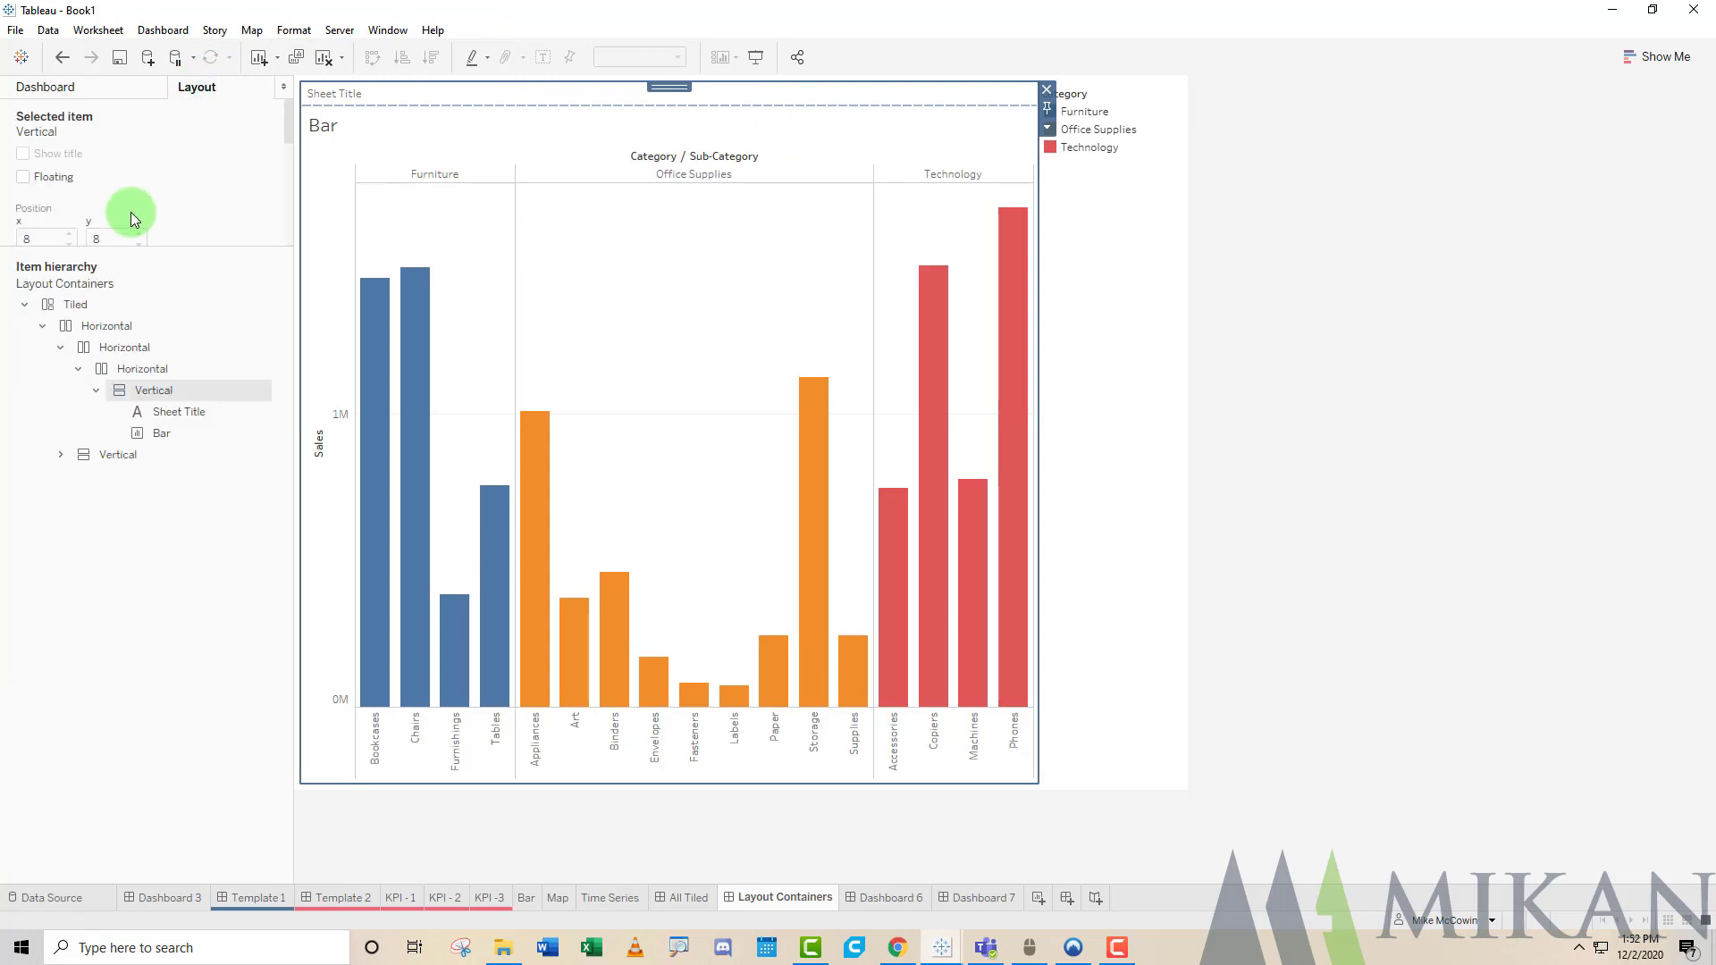
{"action": "left_click", "coordinate": [88, 311]}
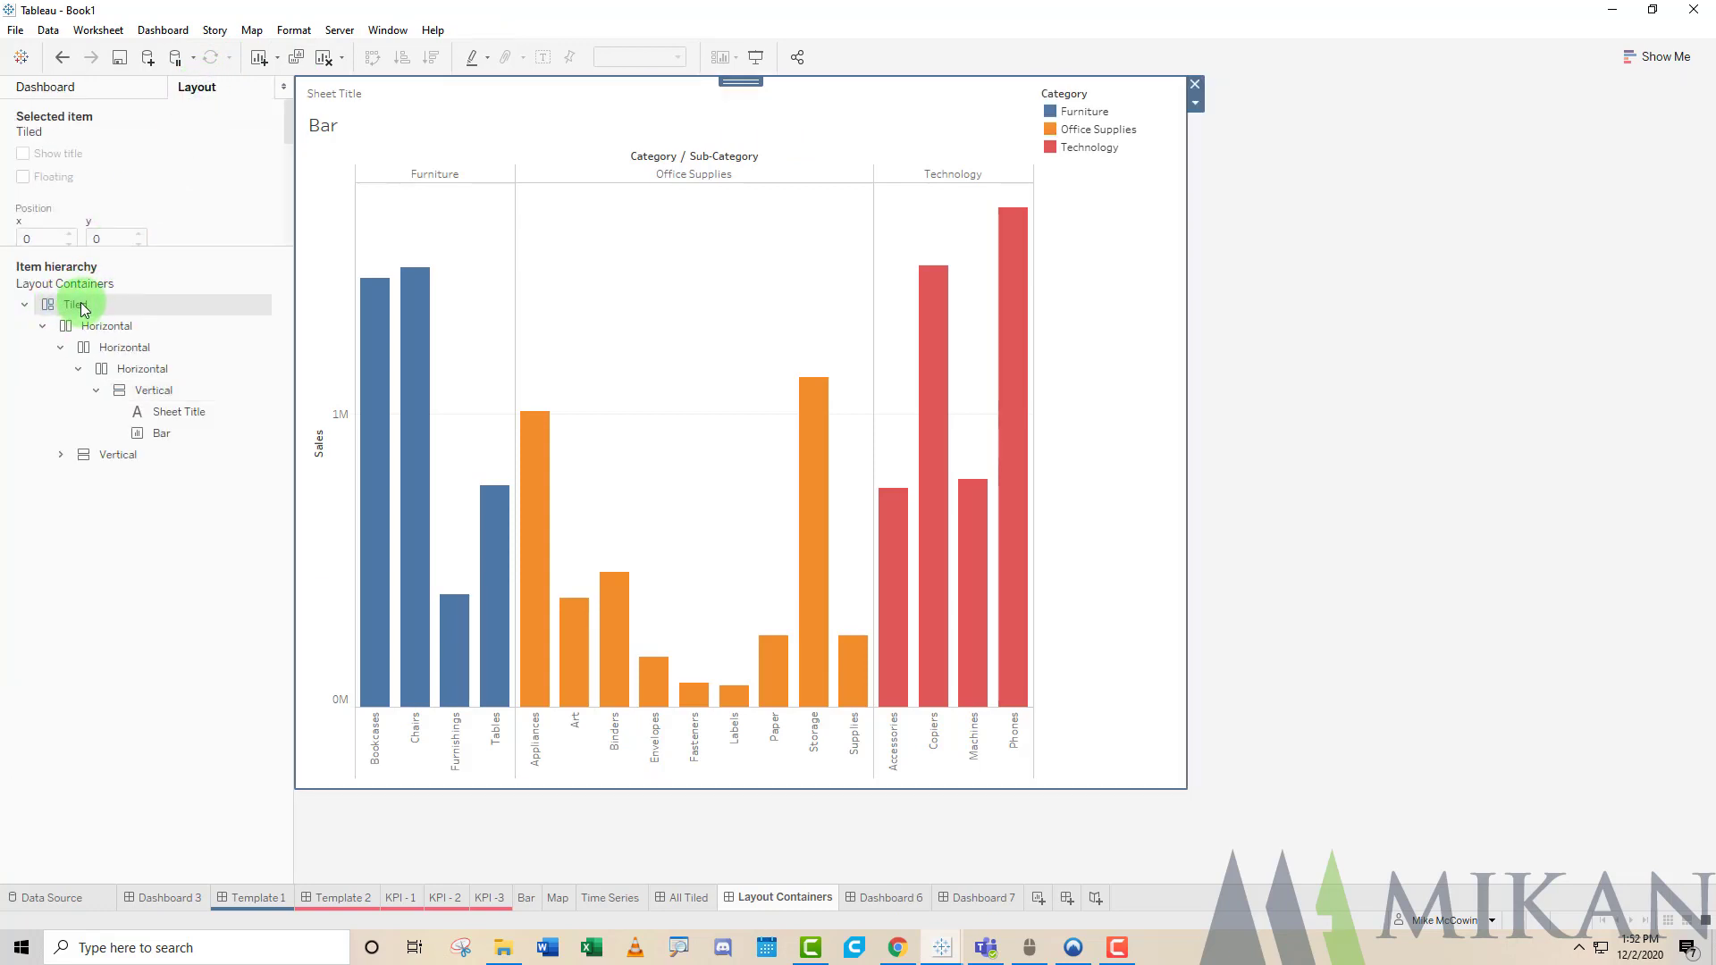
{"action": "left_click", "coordinate": [102, 328]}
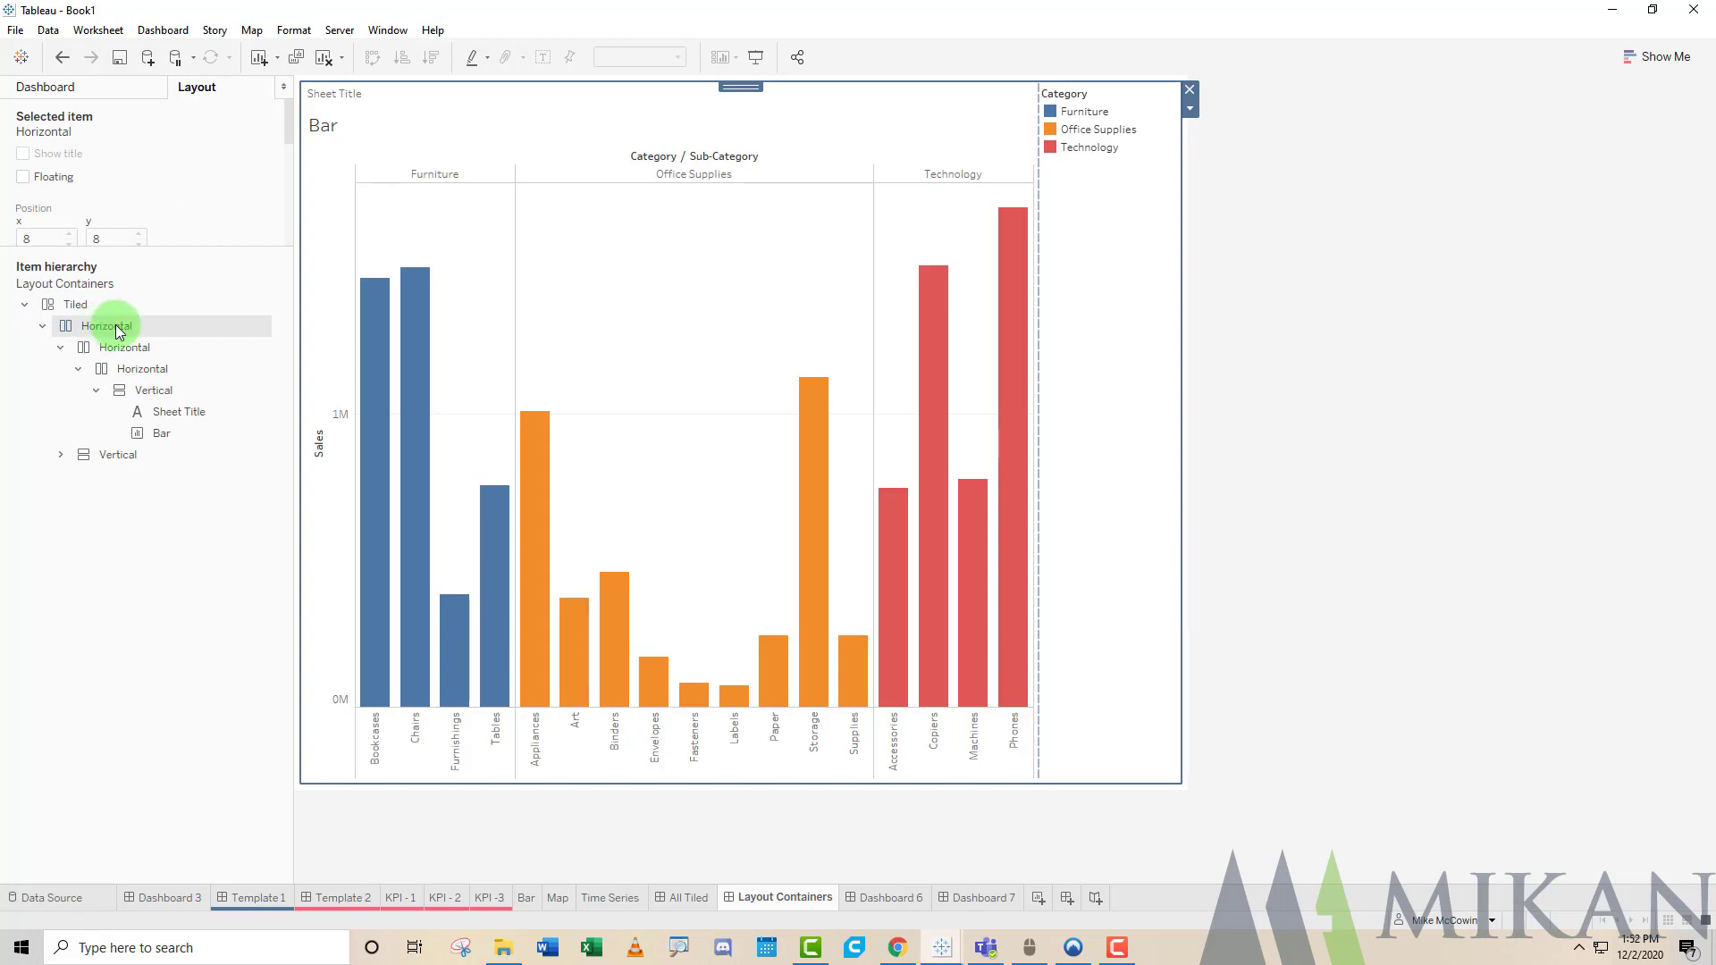
{"action": "left_click", "coordinate": [125, 348]}
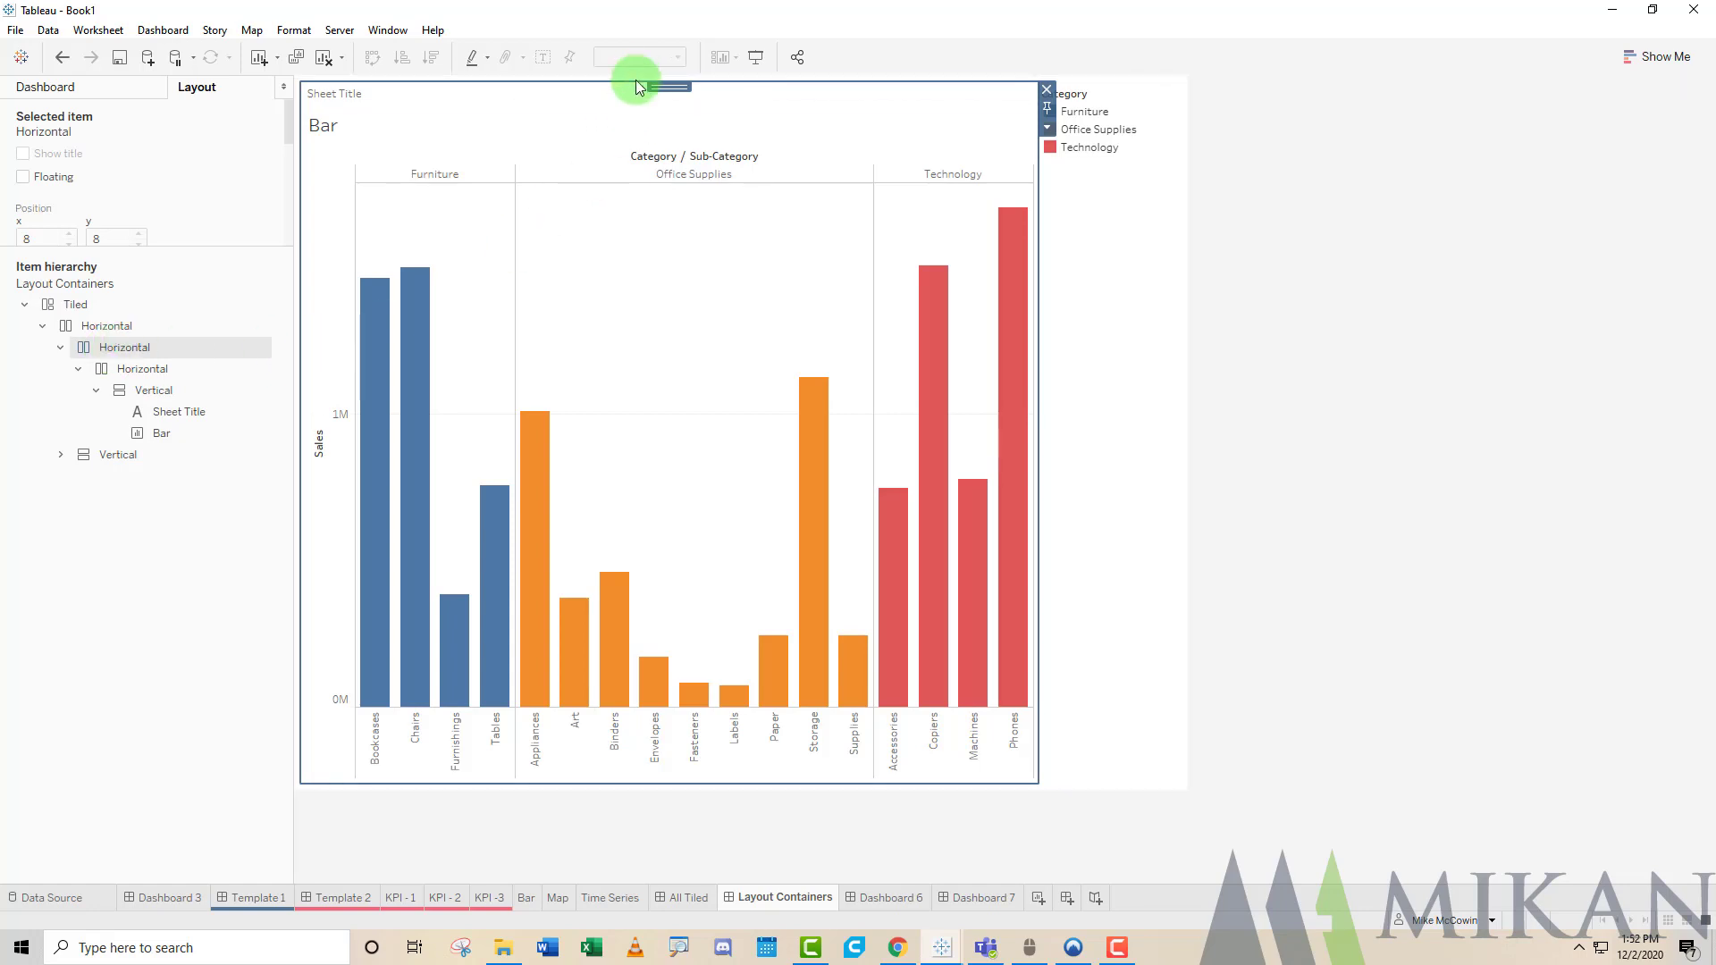
{"action": "left_click", "coordinate": [146, 369]}
{"action": "left_click", "coordinate": [157, 393]}
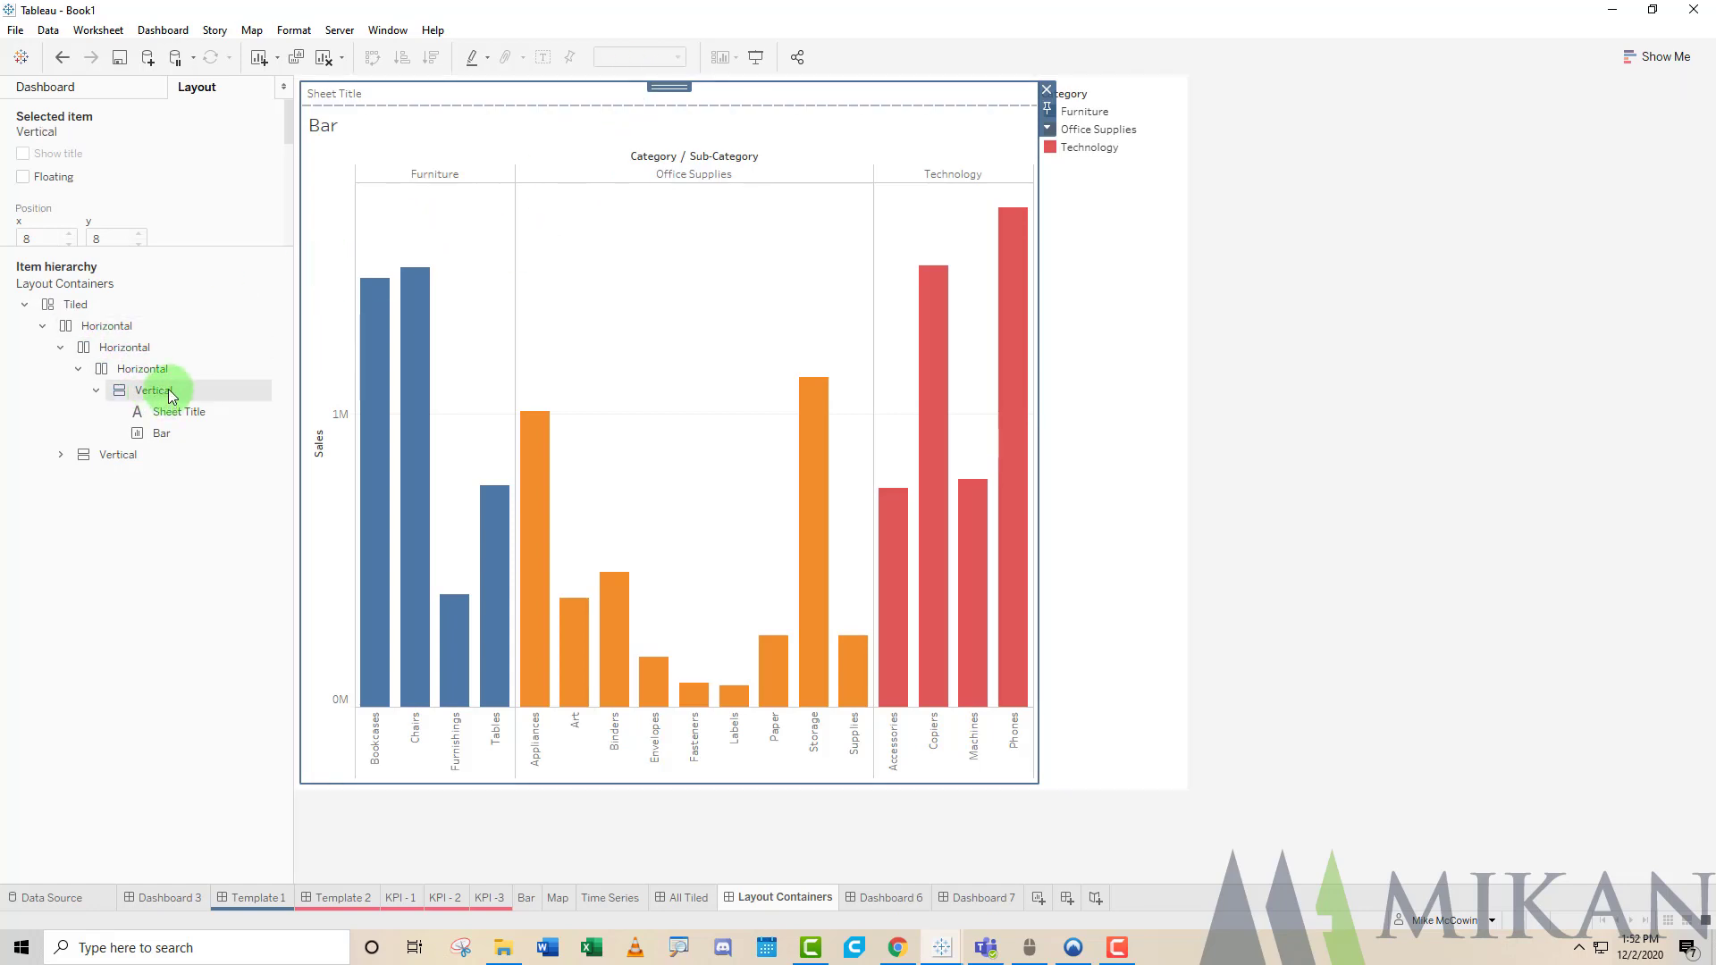
{"action": "left_click", "coordinate": [170, 413]}
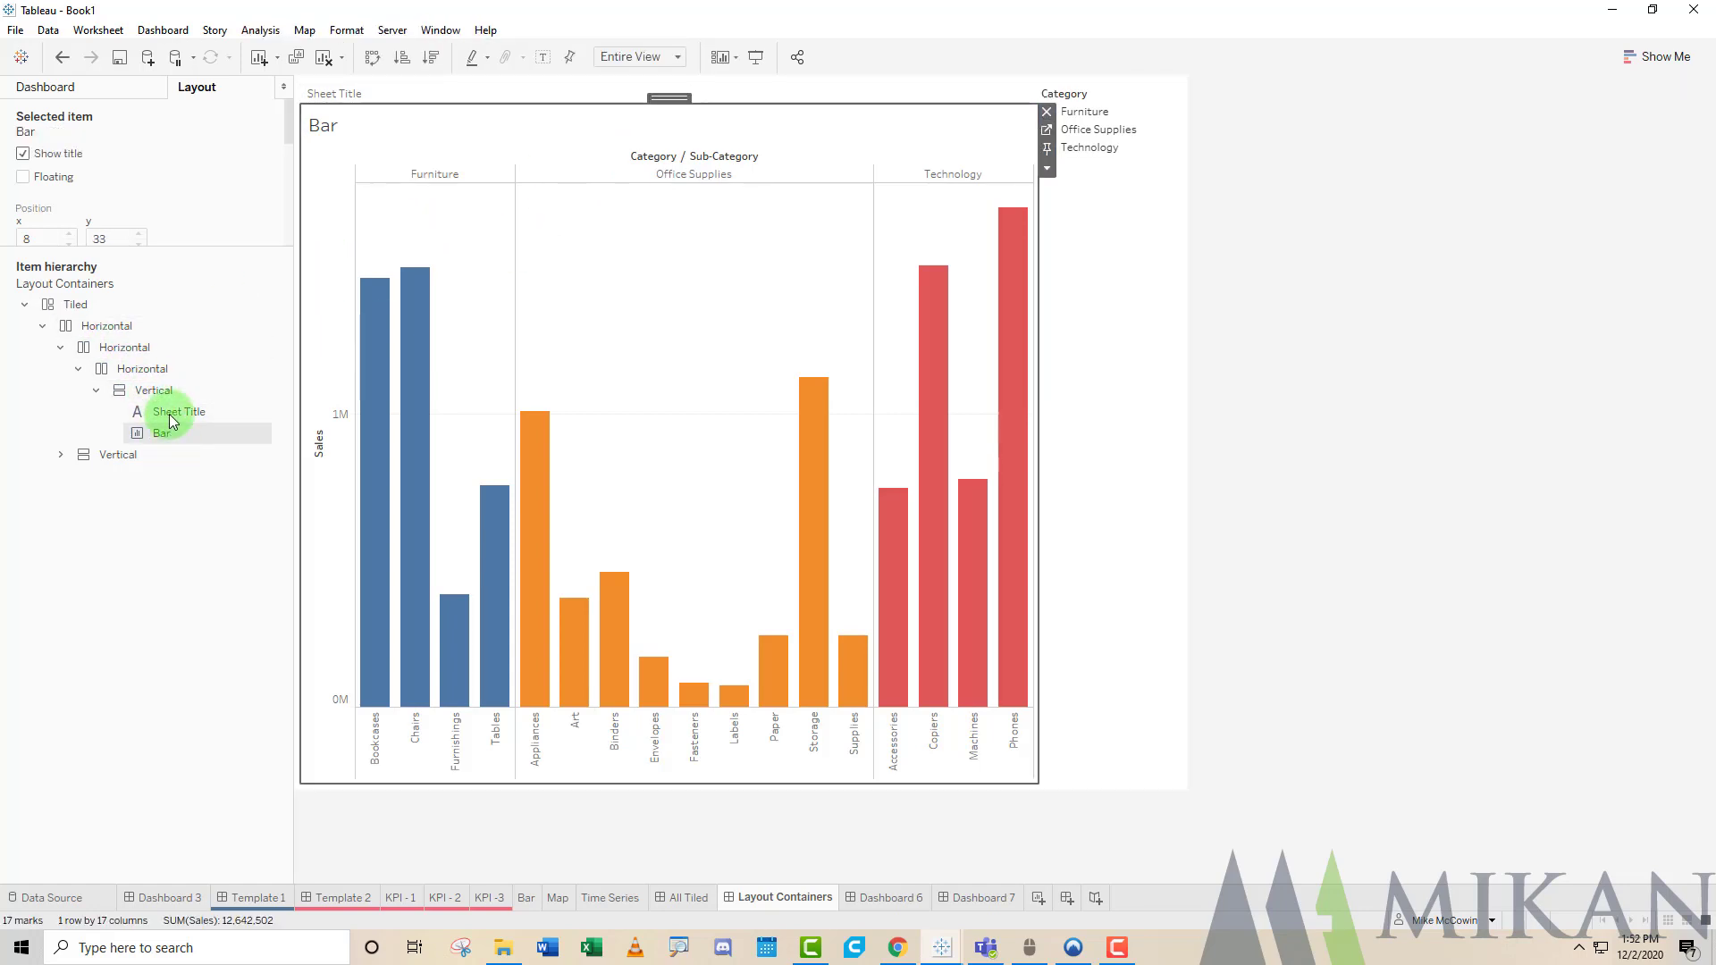
{"action": "left_click", "coordinate": [164, 435]}
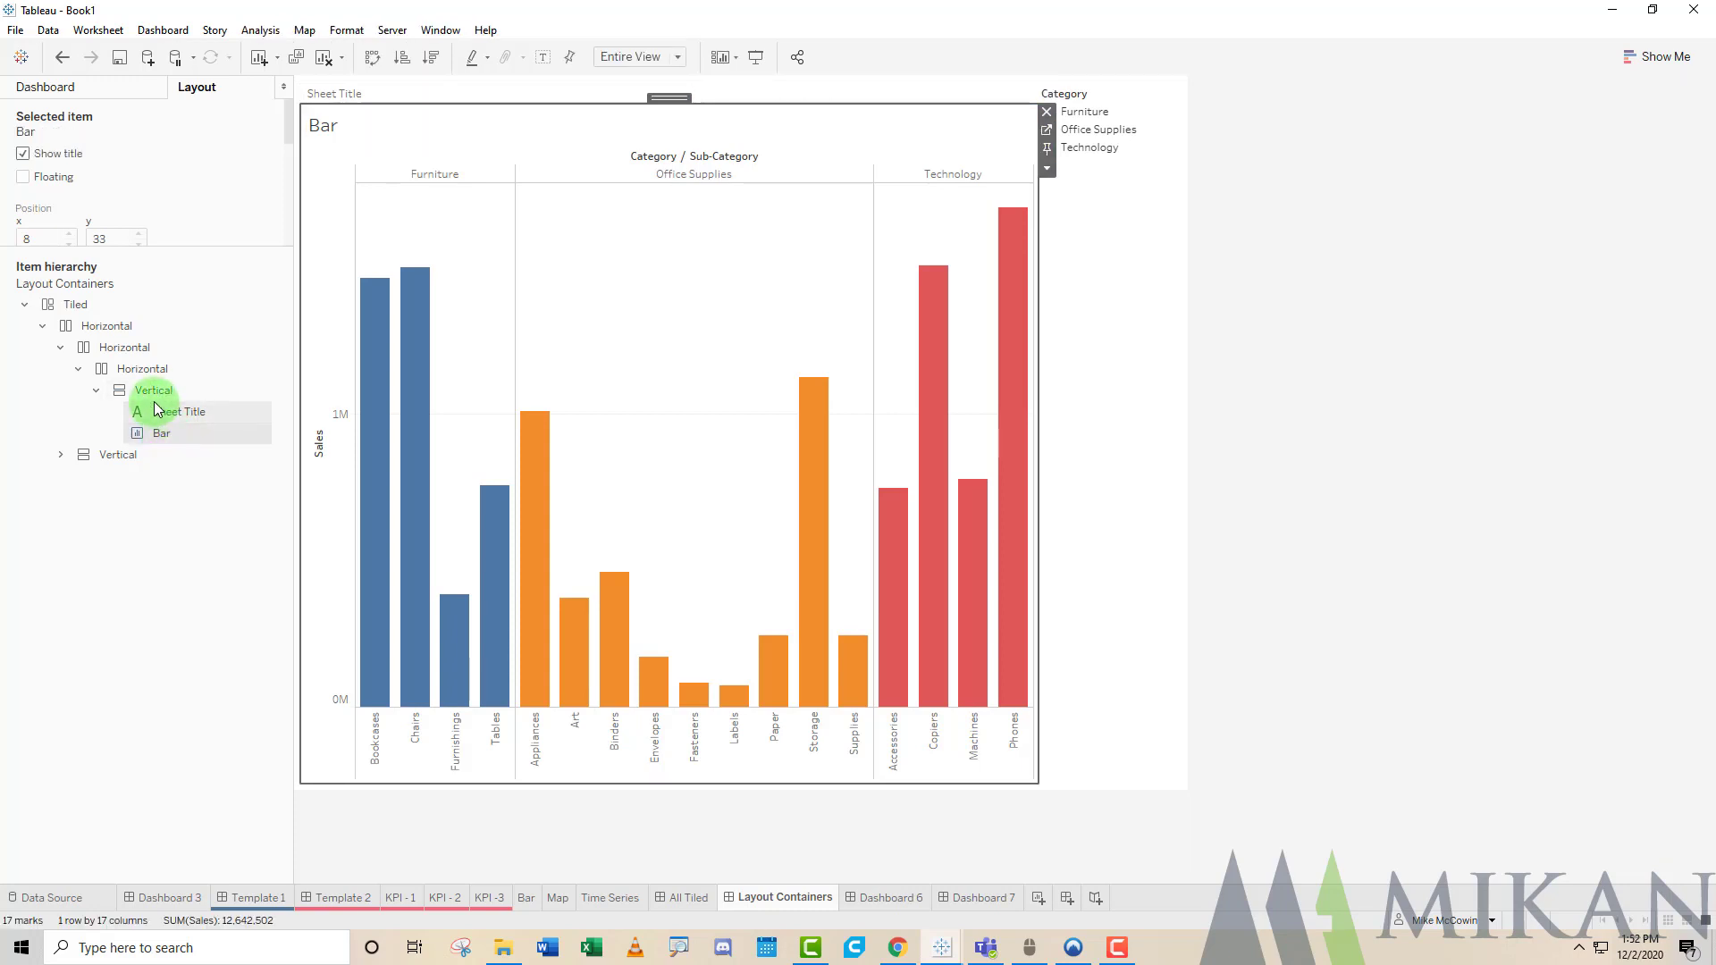
{"action": "left_click_drag", "start_coordinate": [67, 373], "coordinate": [296, 448]}
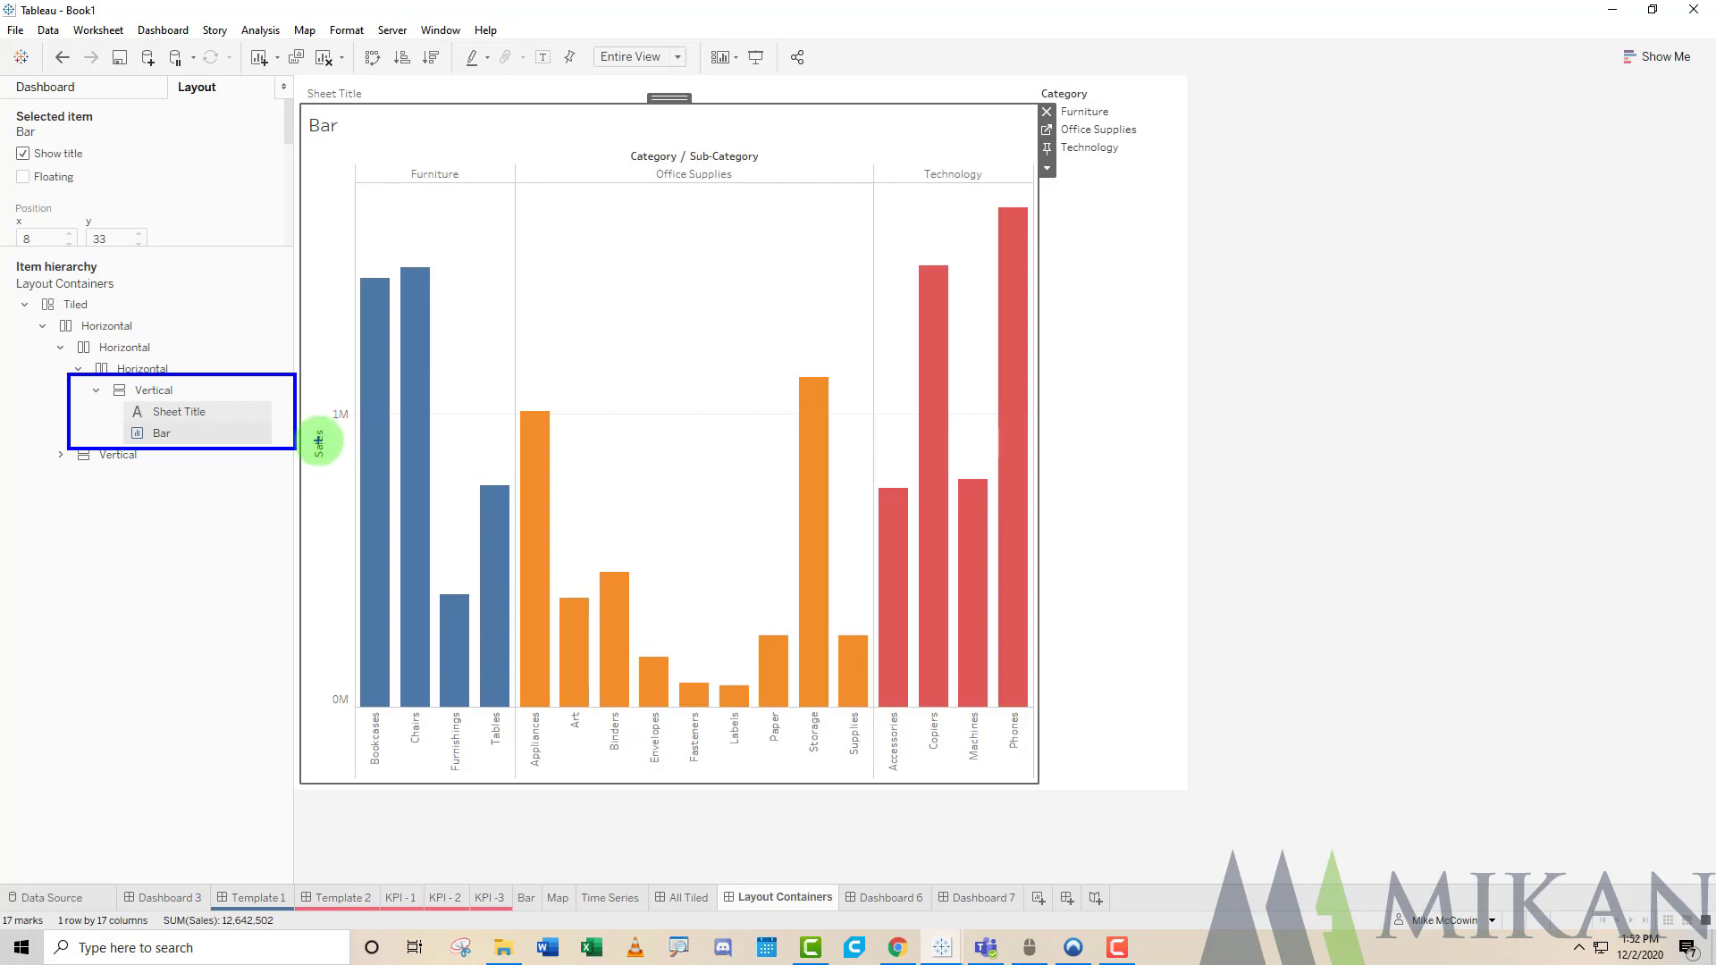
{"action": "double_click", "coordinate": [659, 94]}
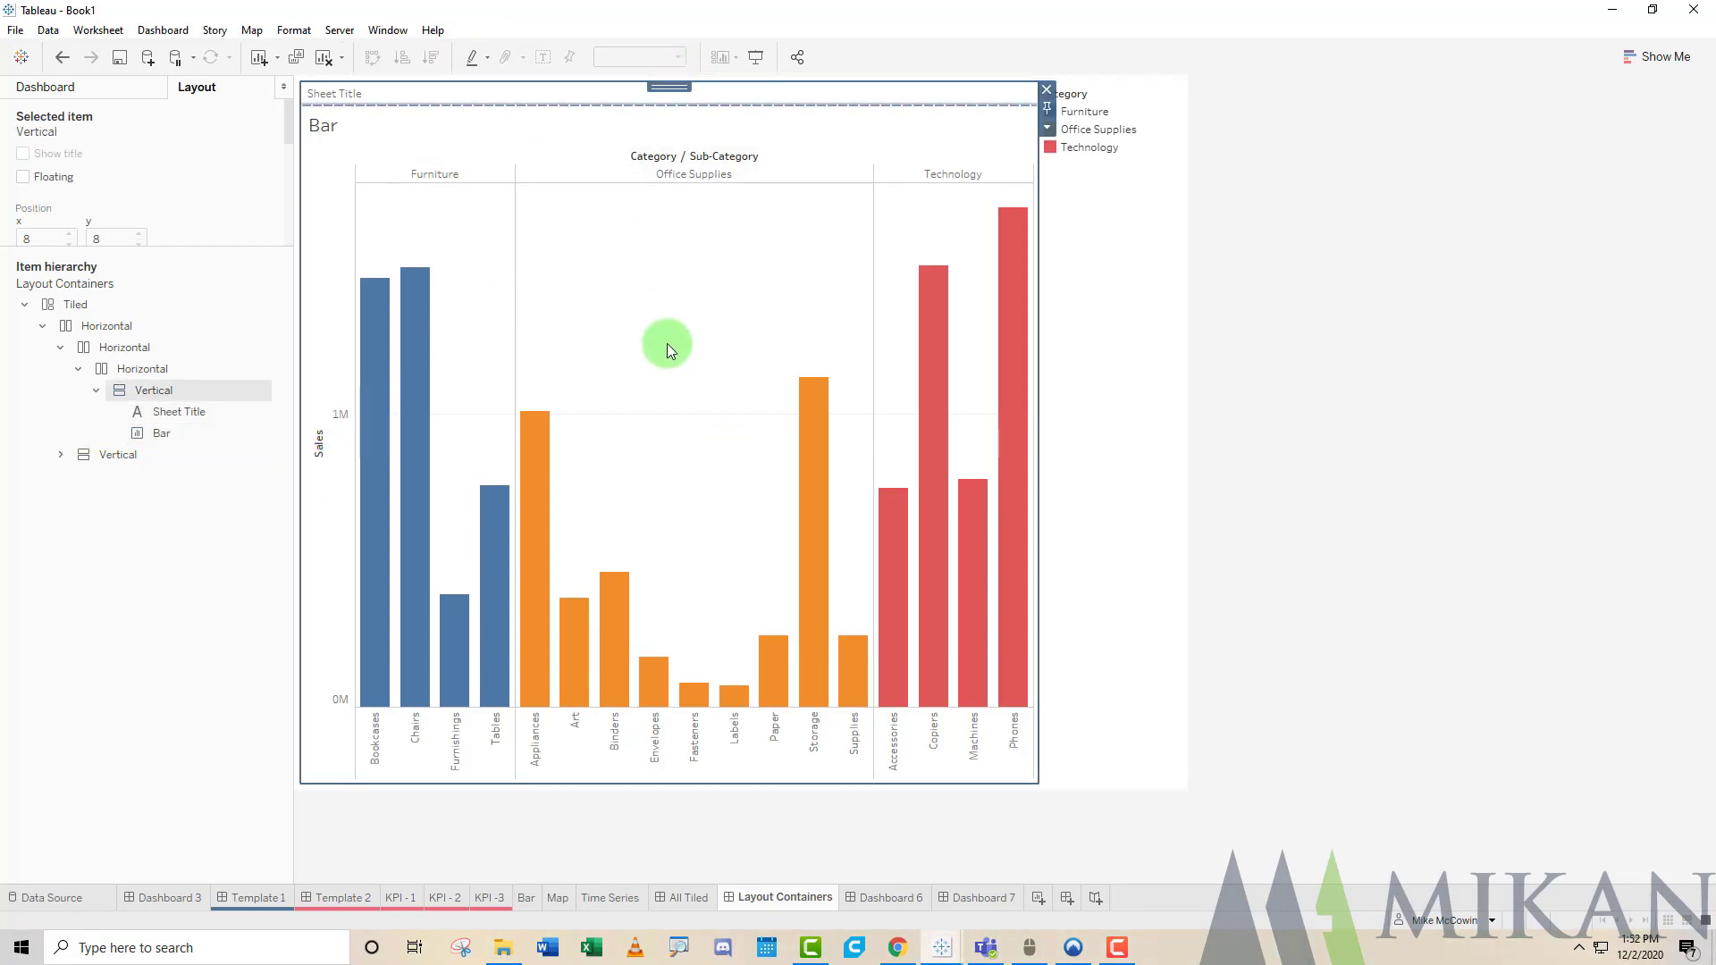
Add a tiled horizontal container across the full bottom of the dashboard and place the Map sheet in it.
{"action": "left_click", "coordinate": [114, 90]}
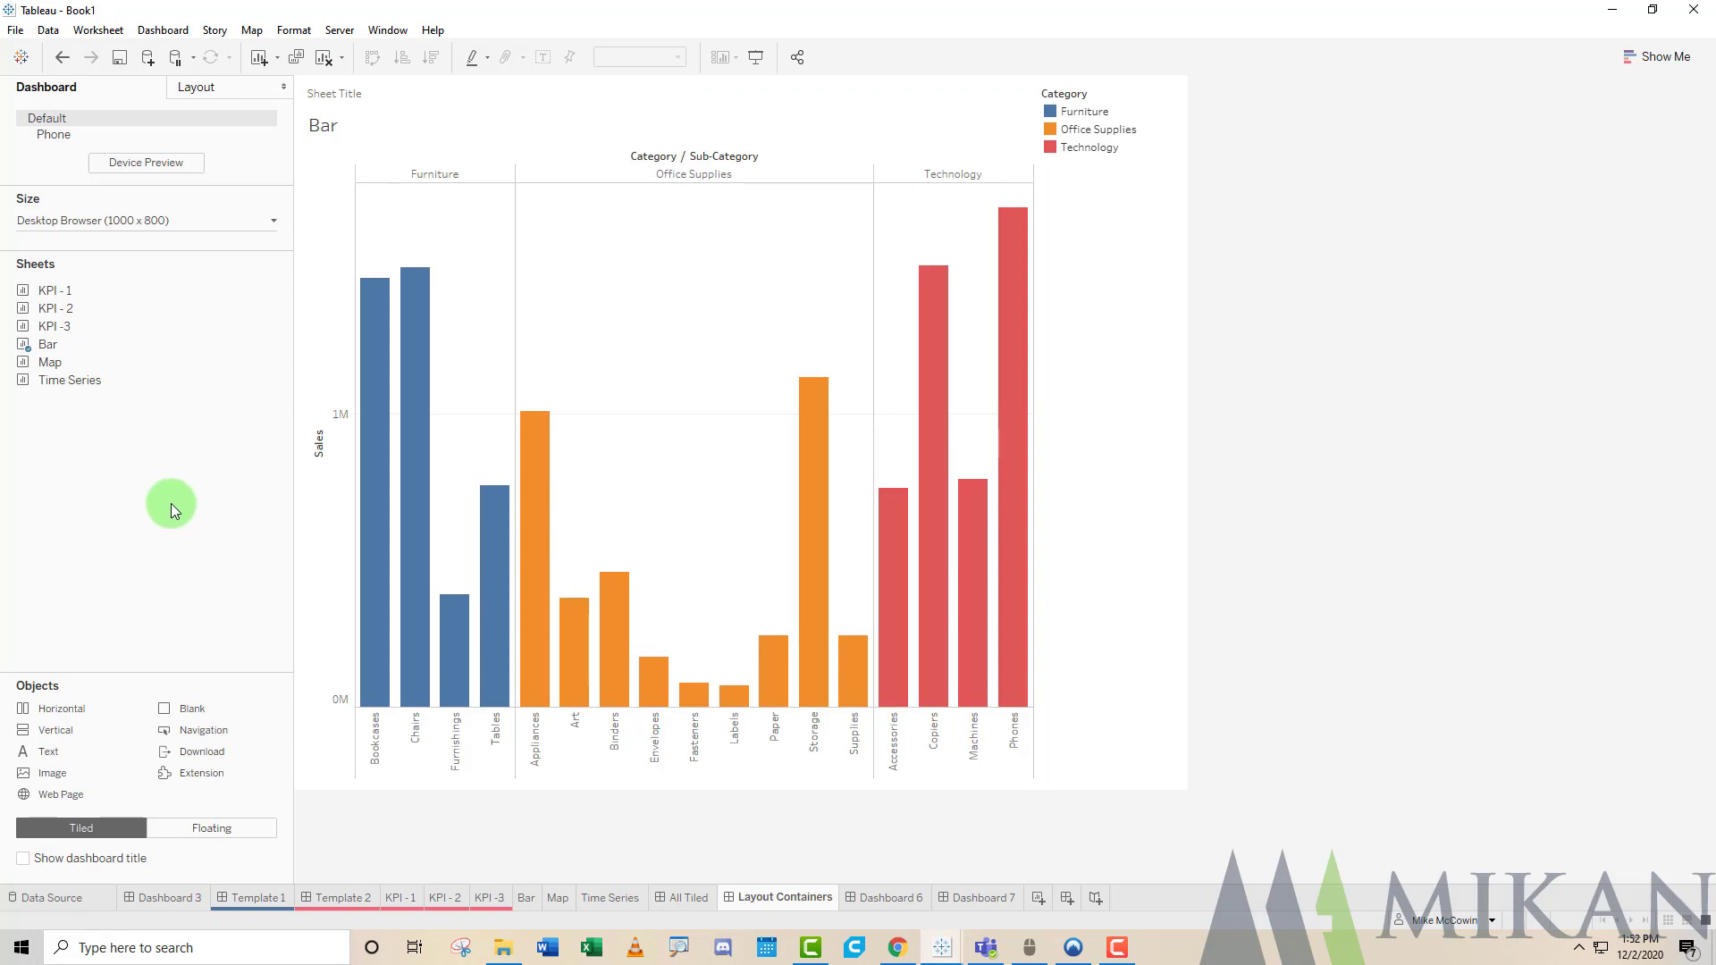
{"action": "left_click_drag", "start_coordinate": [62, 708], "coordinate": [763, 790]}
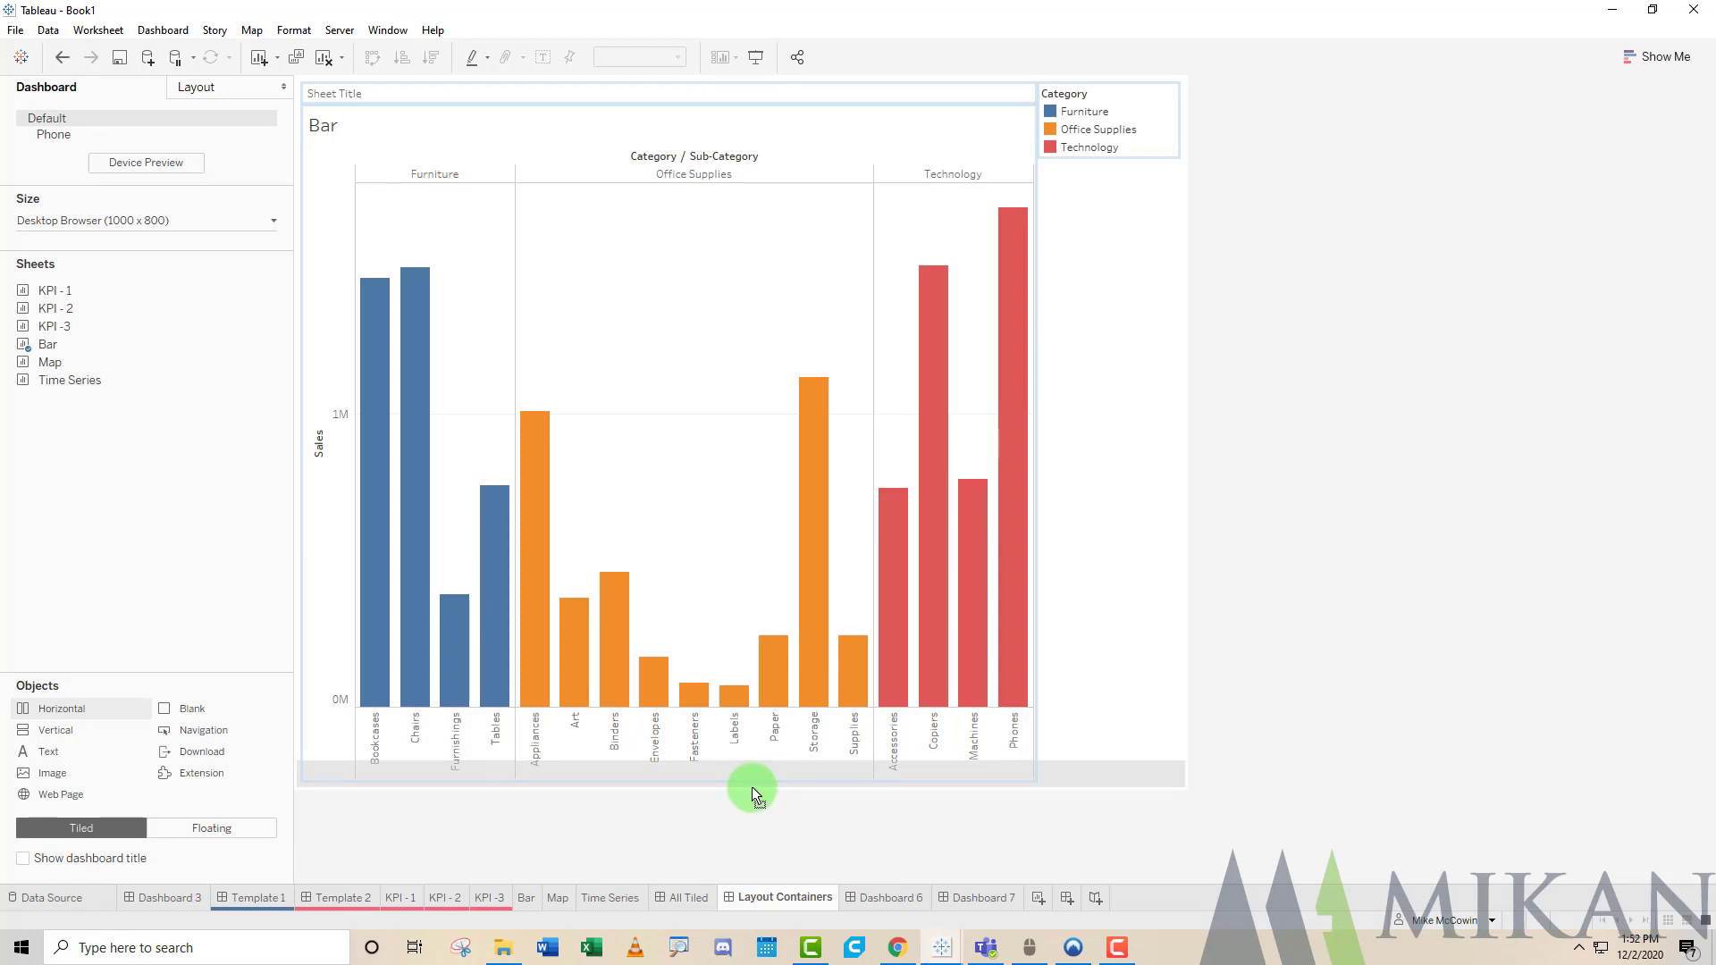
{"action": "left_click_drag", "start_coordinate": [753, 786], "coordinate": [753, 786]}
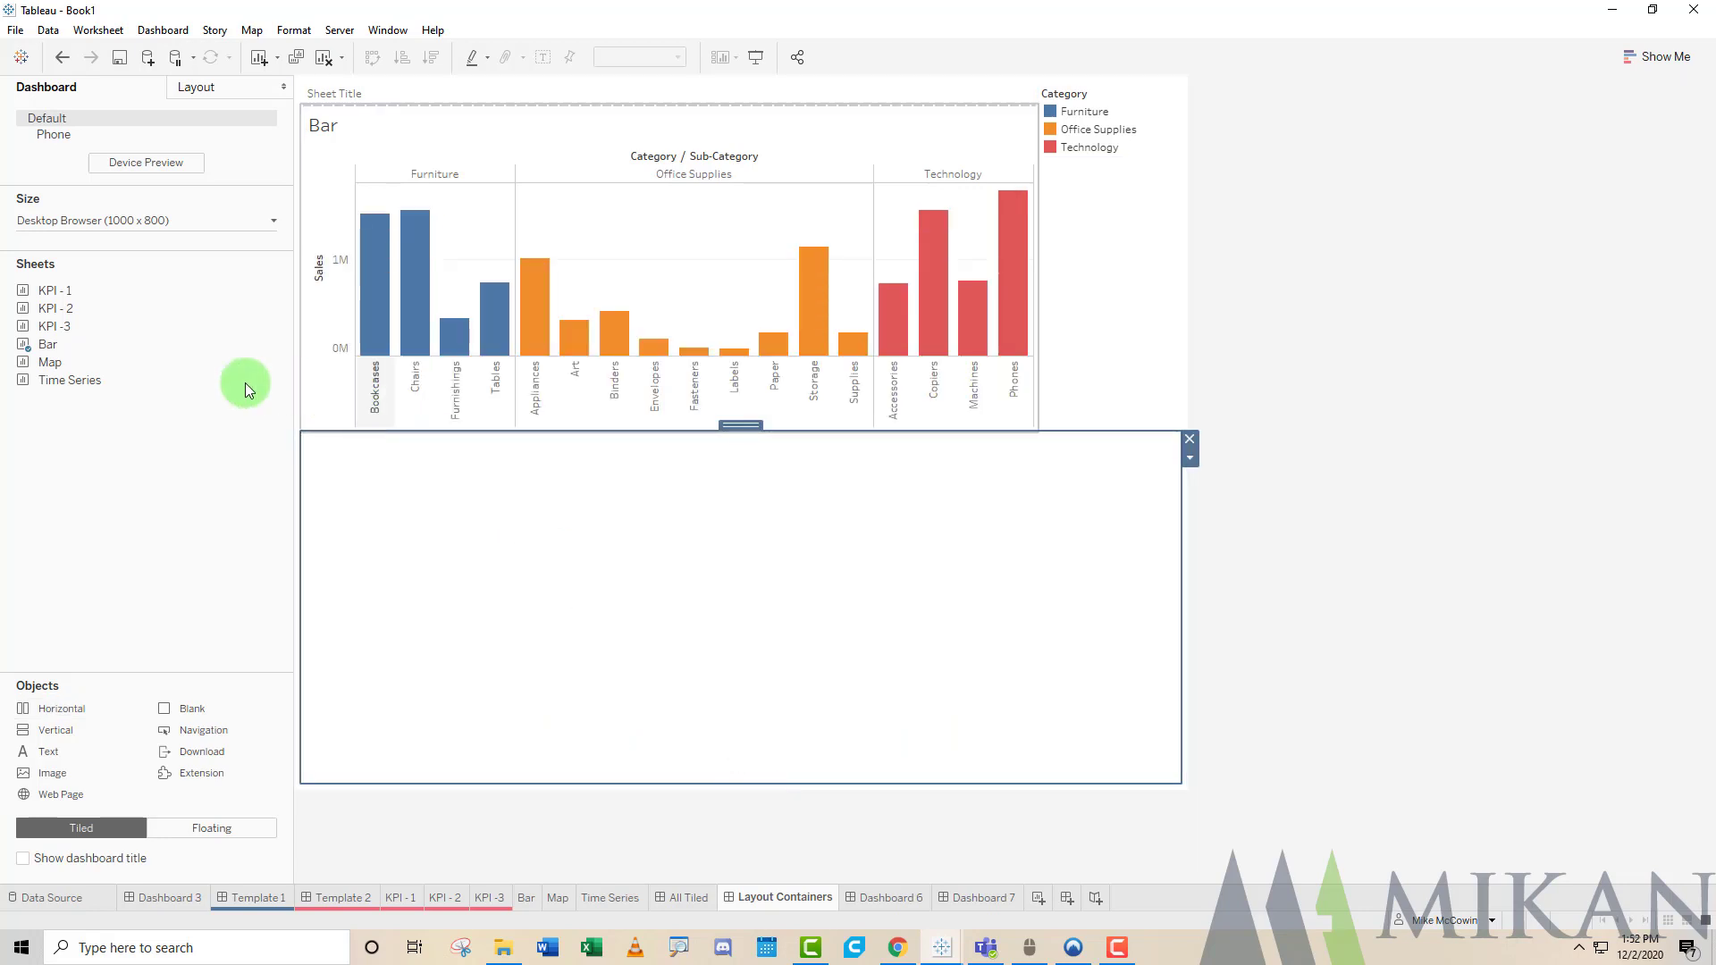
{"action": "left_click_drag", "start_coordinate": [52, 362], "coordinate": [388, 536]}
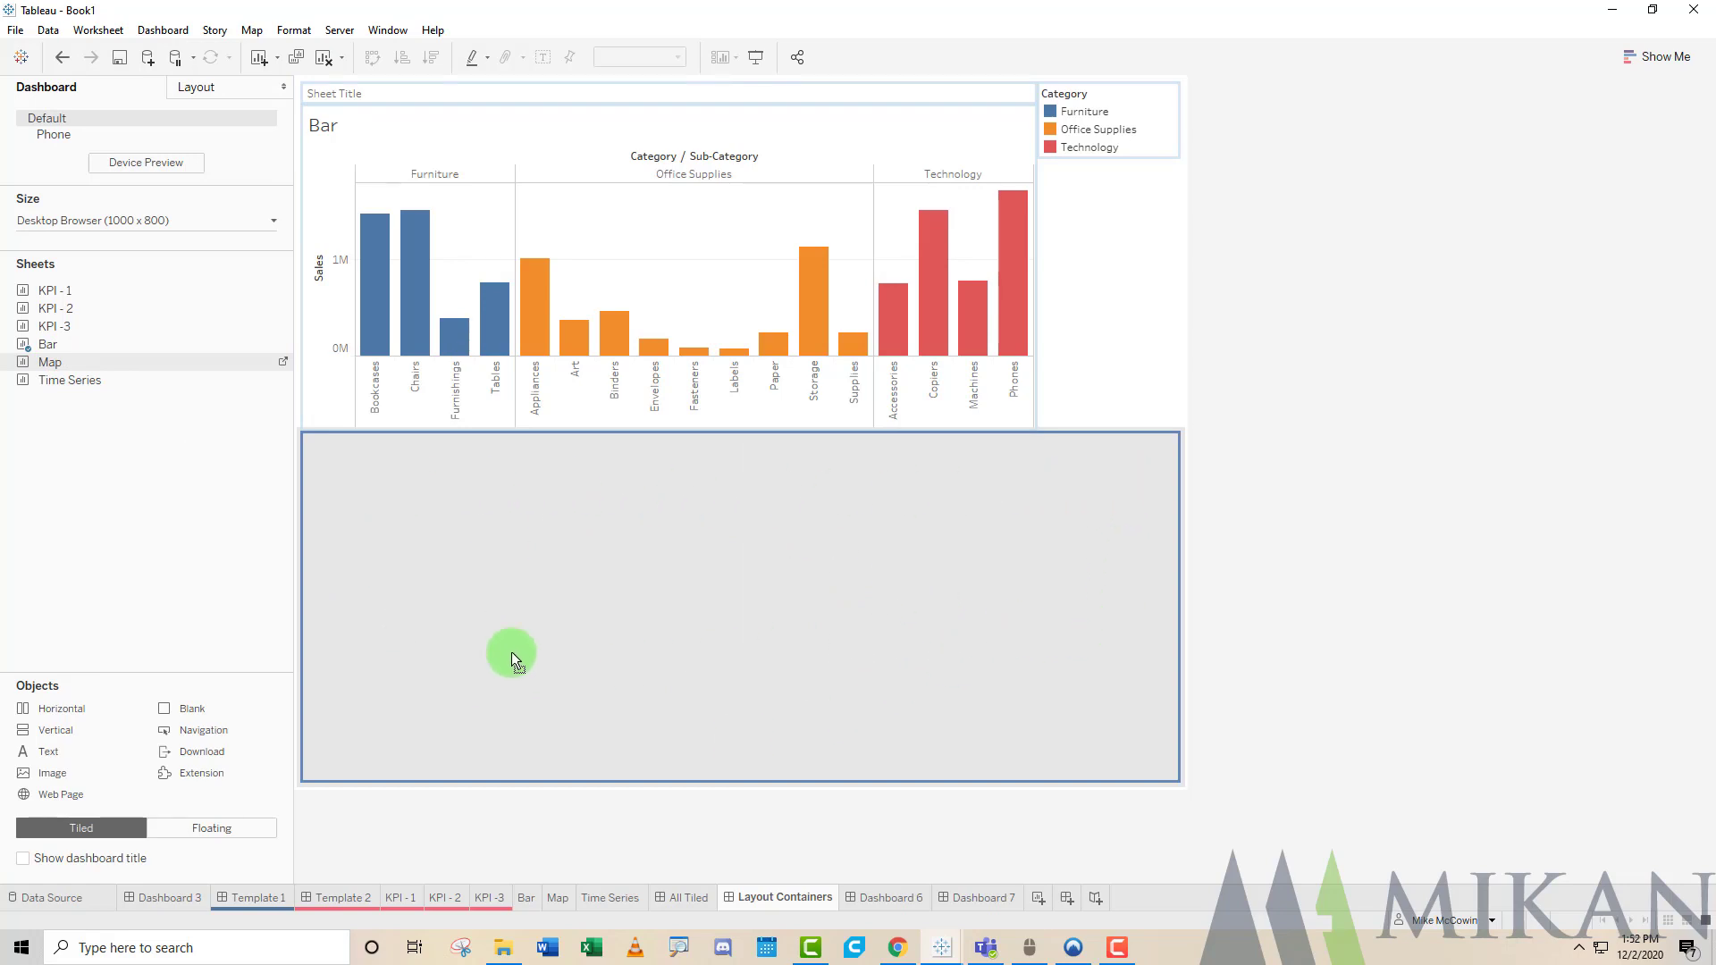
{"action": "left_click_drag", "start_coordinate": [587, 606], "coordinate": [588, 606]}
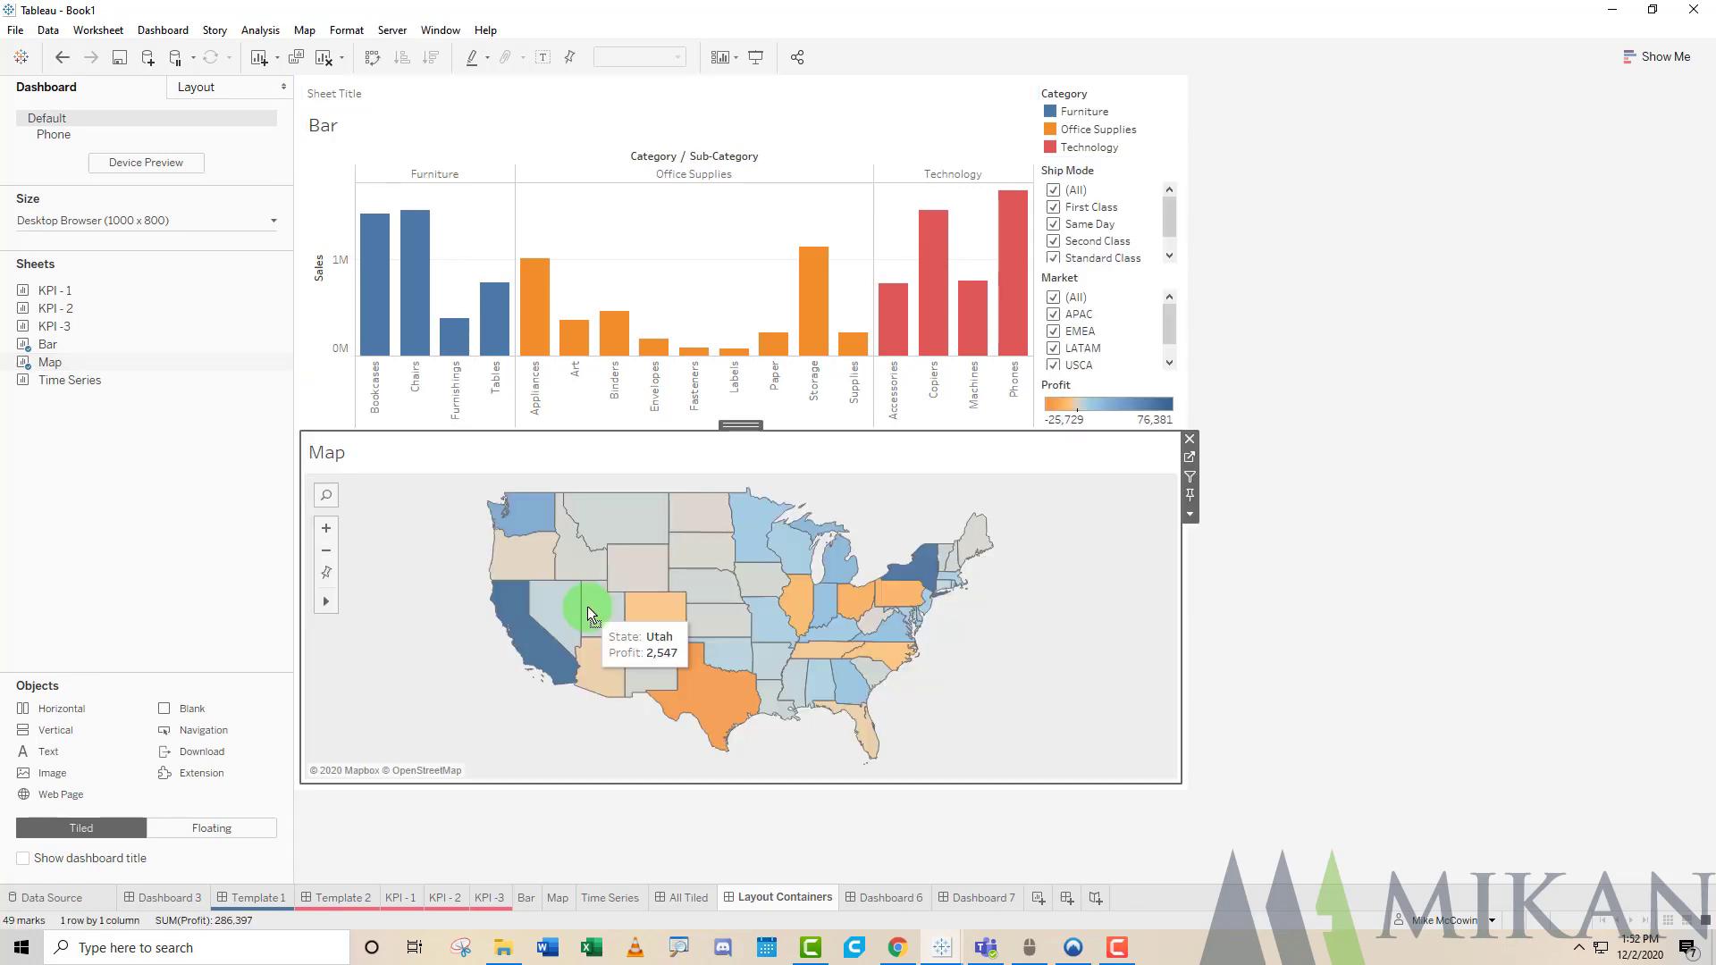
Move the vertical container holding Sheet Title and Bar to the right of the Map, widening the Map to about half the row.
{"action": "left_click", "coordinate": [667, 121]}
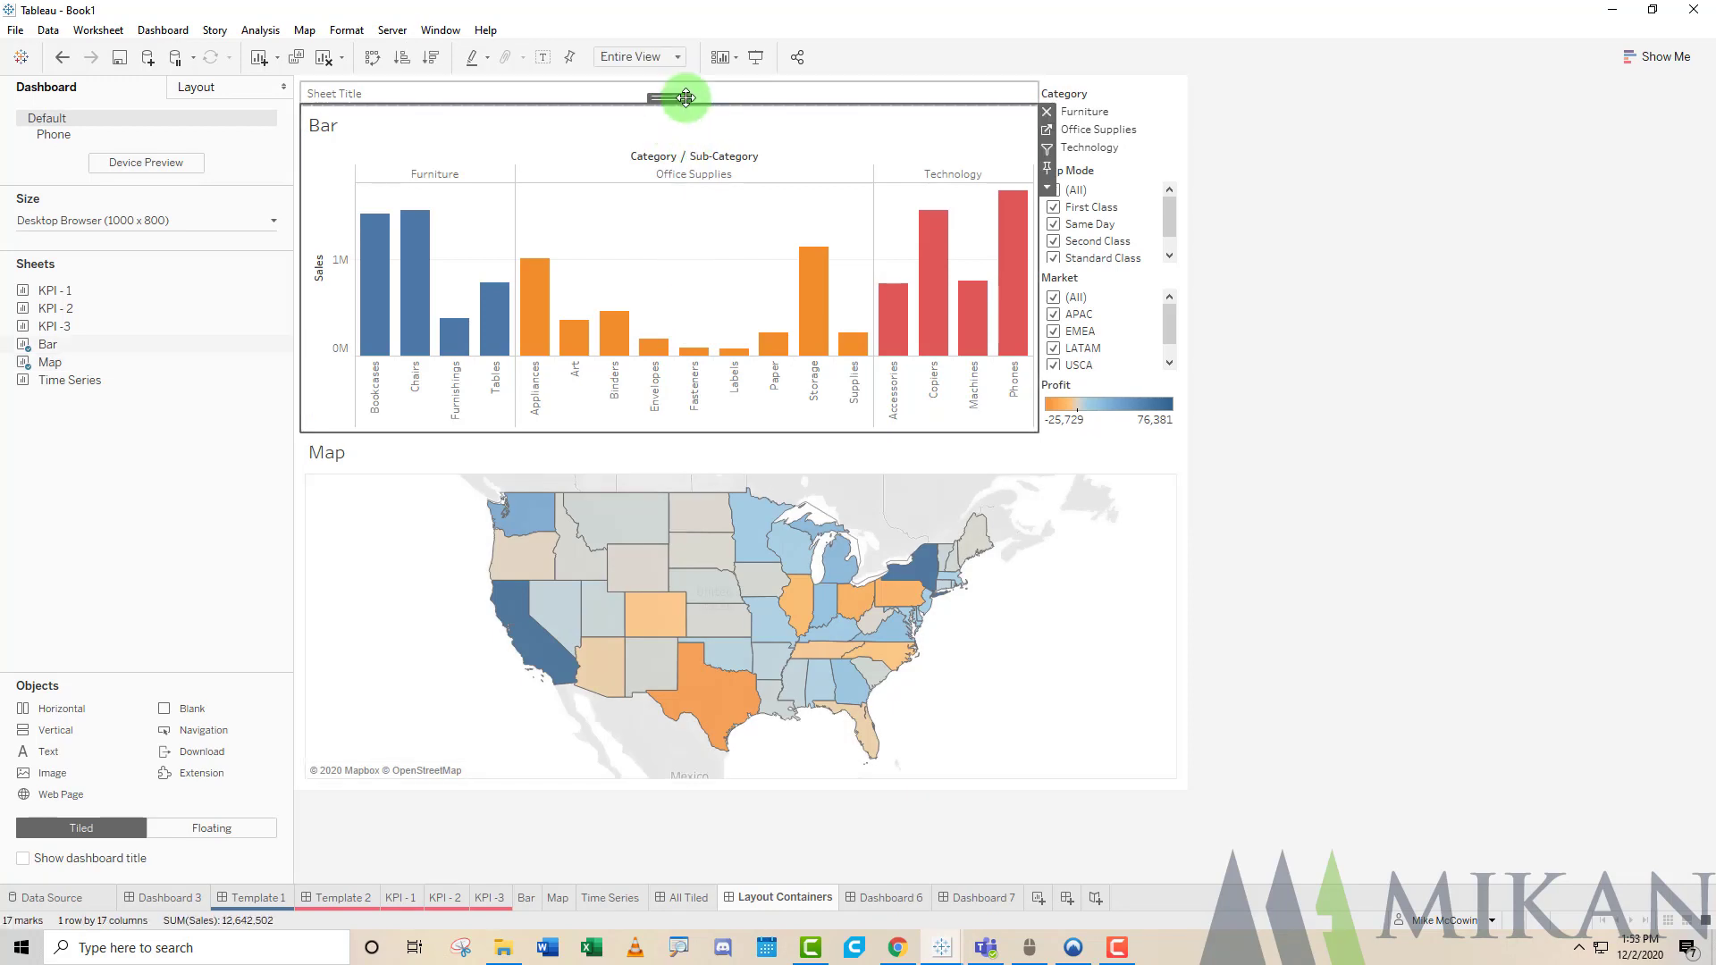
{"action": "left_click_drag", "start_coordinate": [669, 88], "coordinate": [1051, 599]}
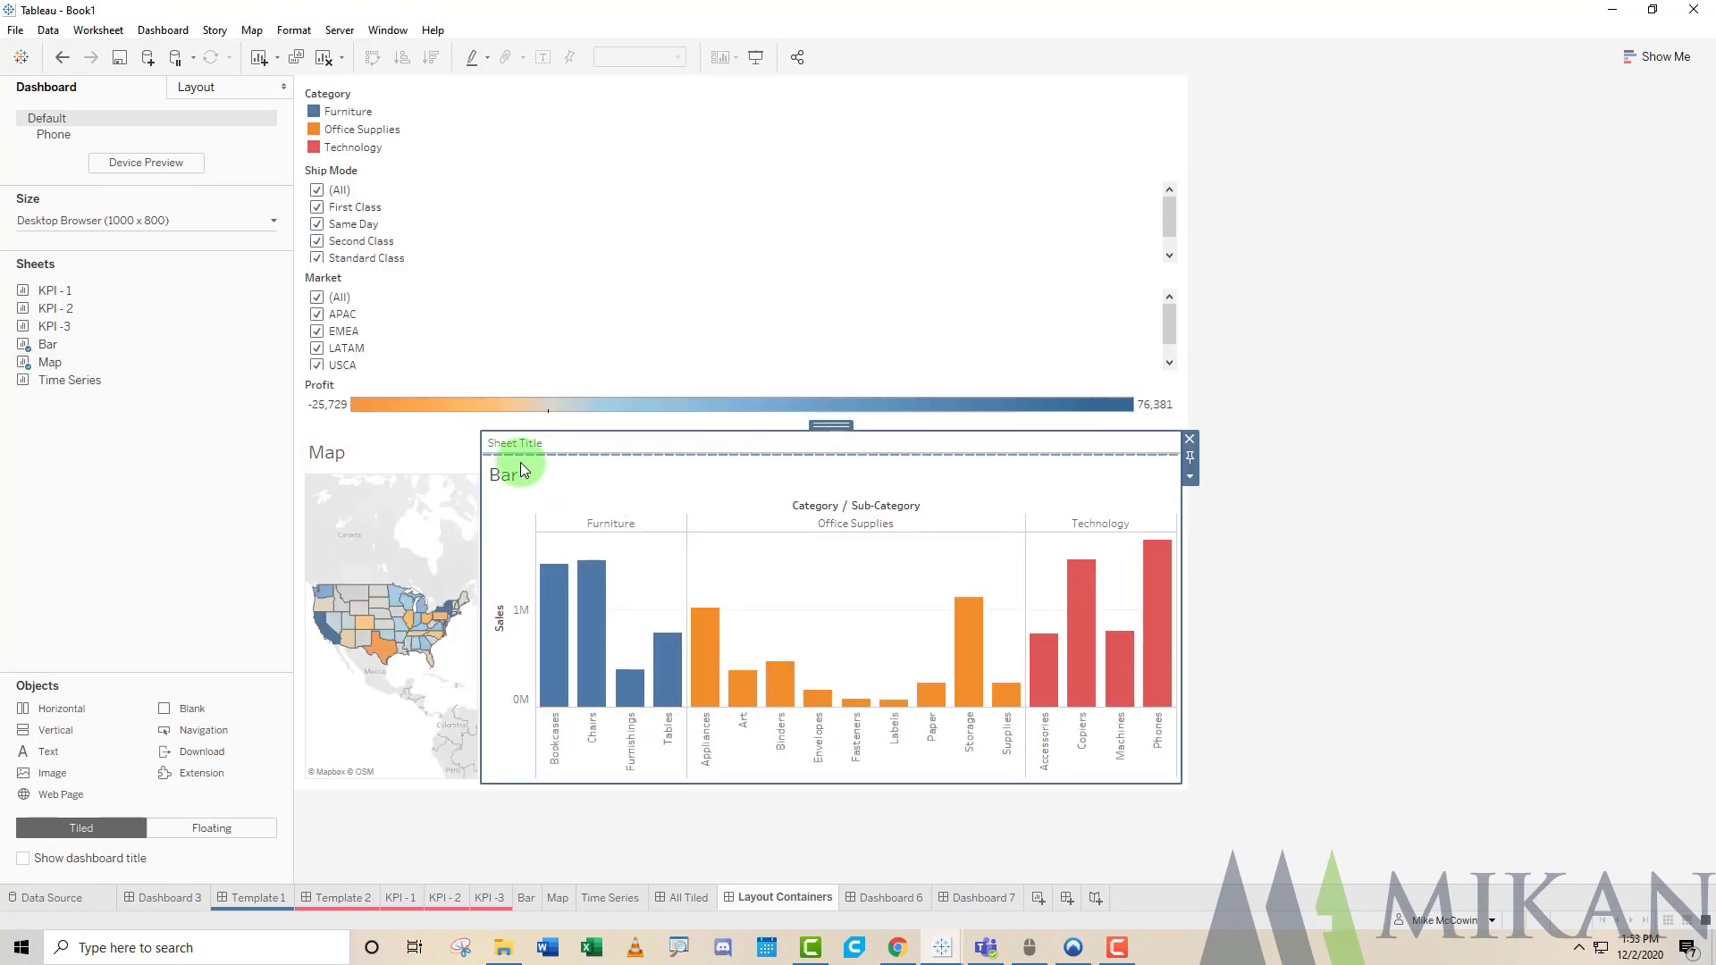
{"action": "left_click_drag", "start_coordinate": [481, 471], "coordinate": [731, 485]}
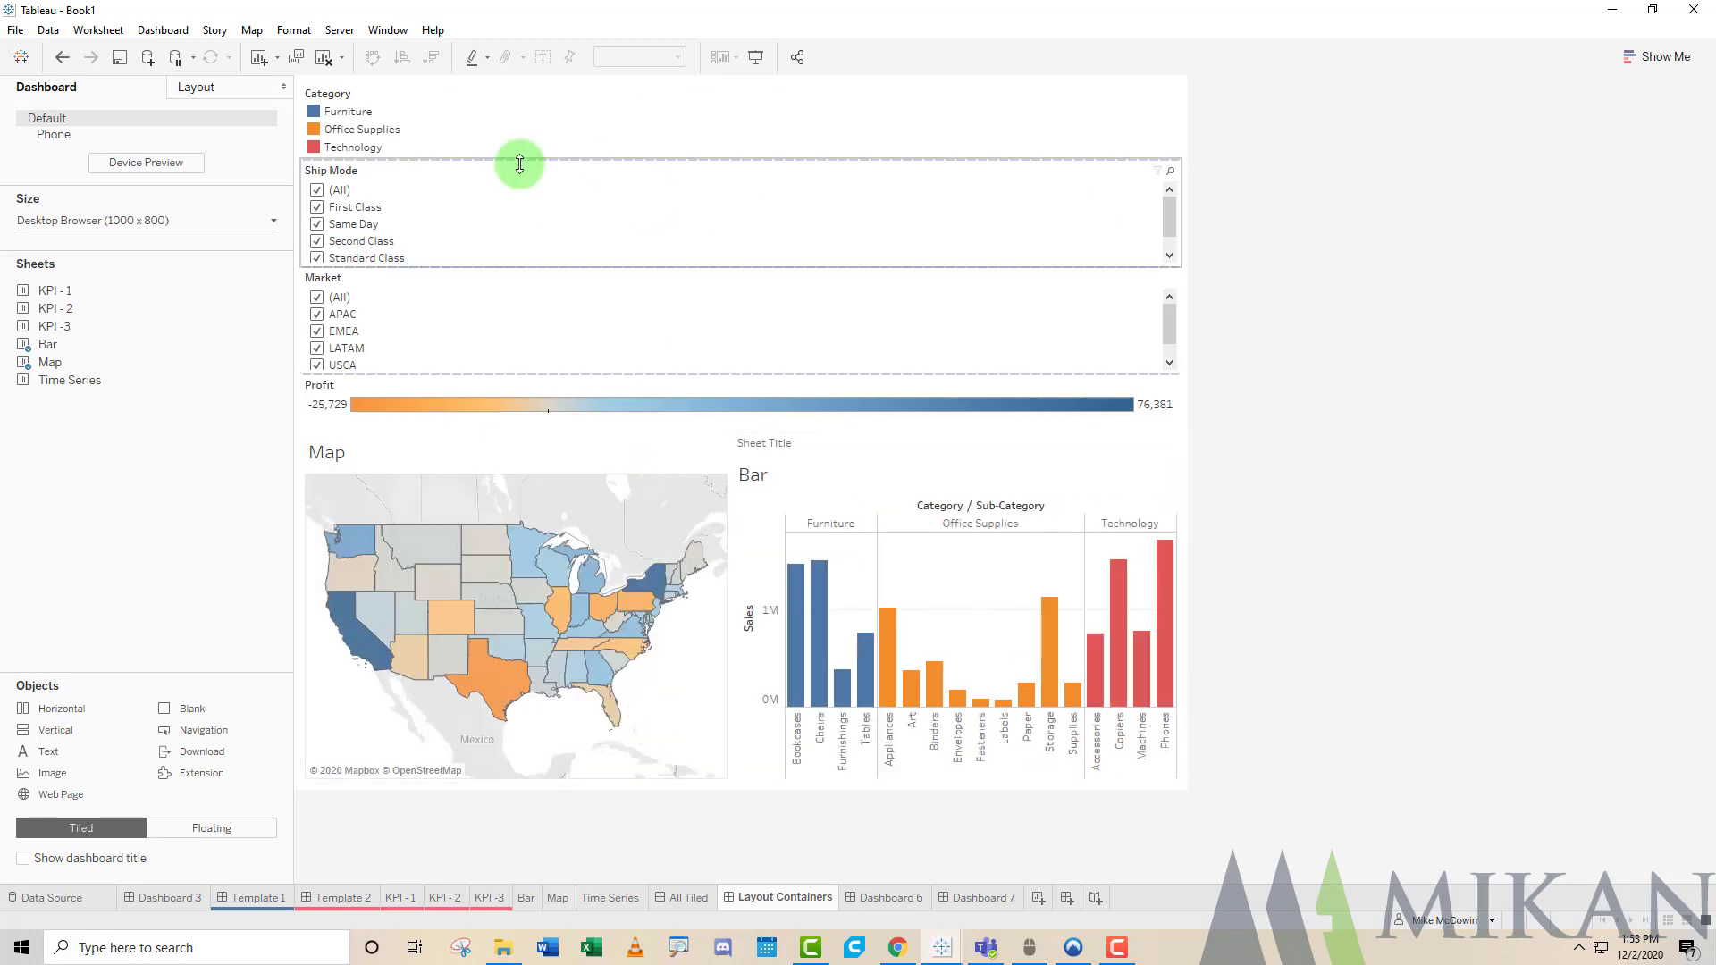
Examine the lower row by selecting the Bar sheet, its vertical container, the enclosing horizontal container, the Map and the Sheet Title text.
{"action": "left_click", "coordinate": [503, 120]}
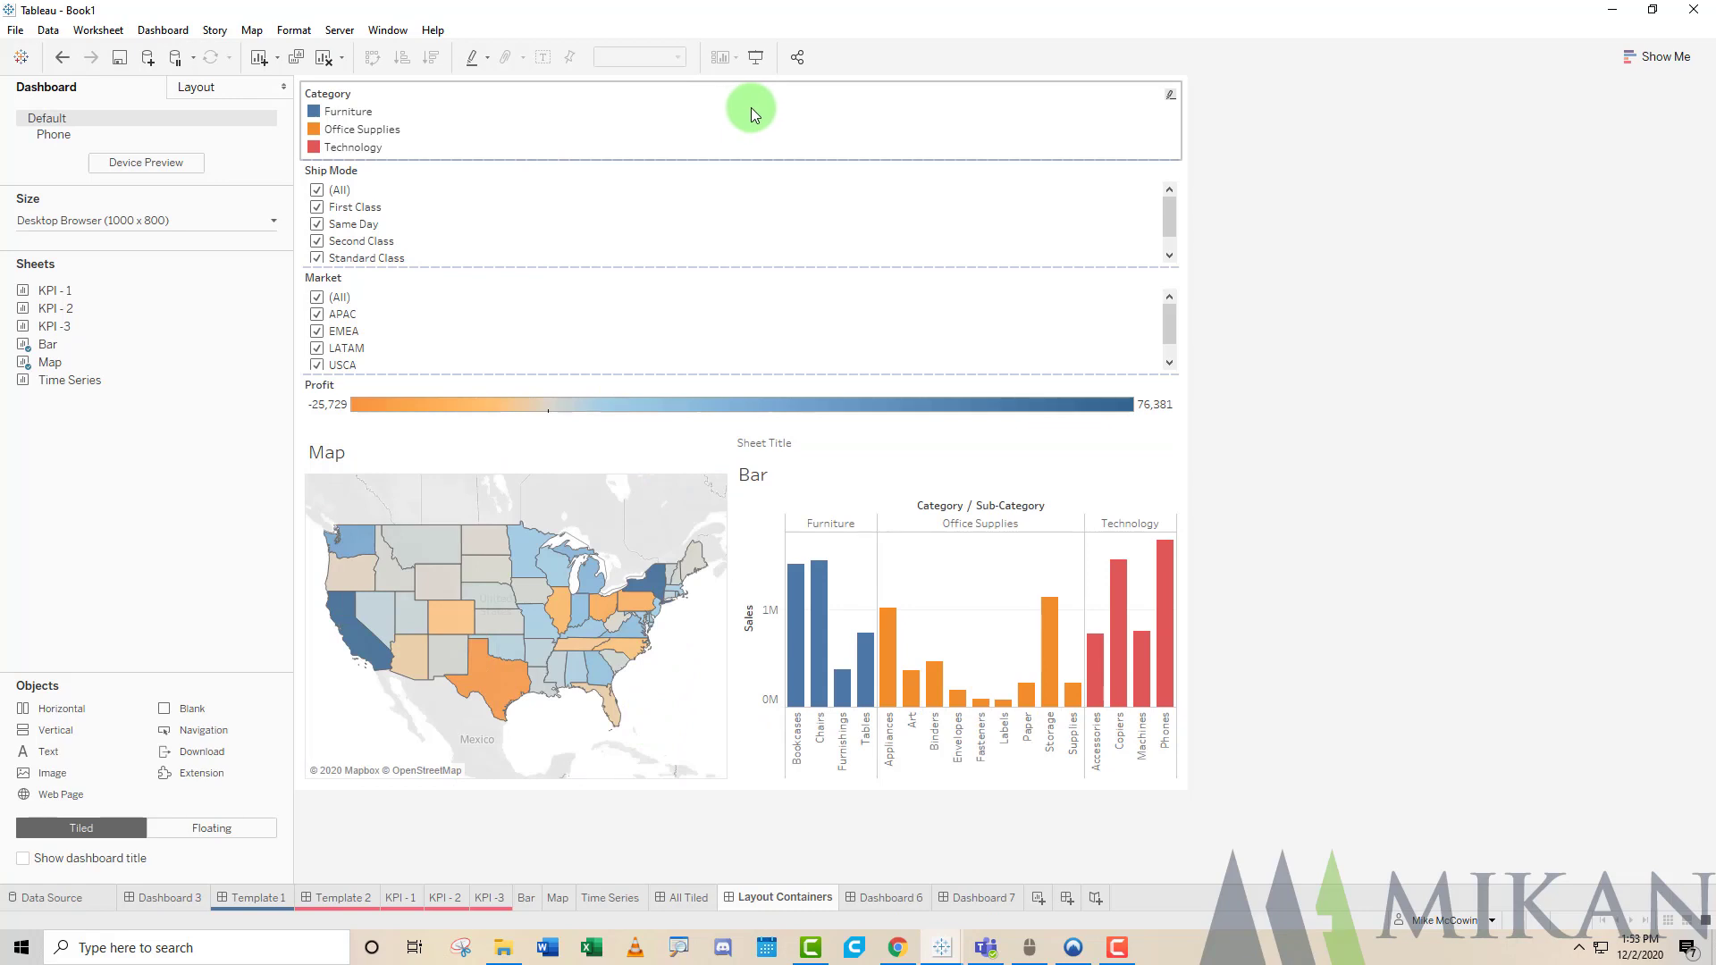
{"action": "left_click", "coordinate": [835, 472]}
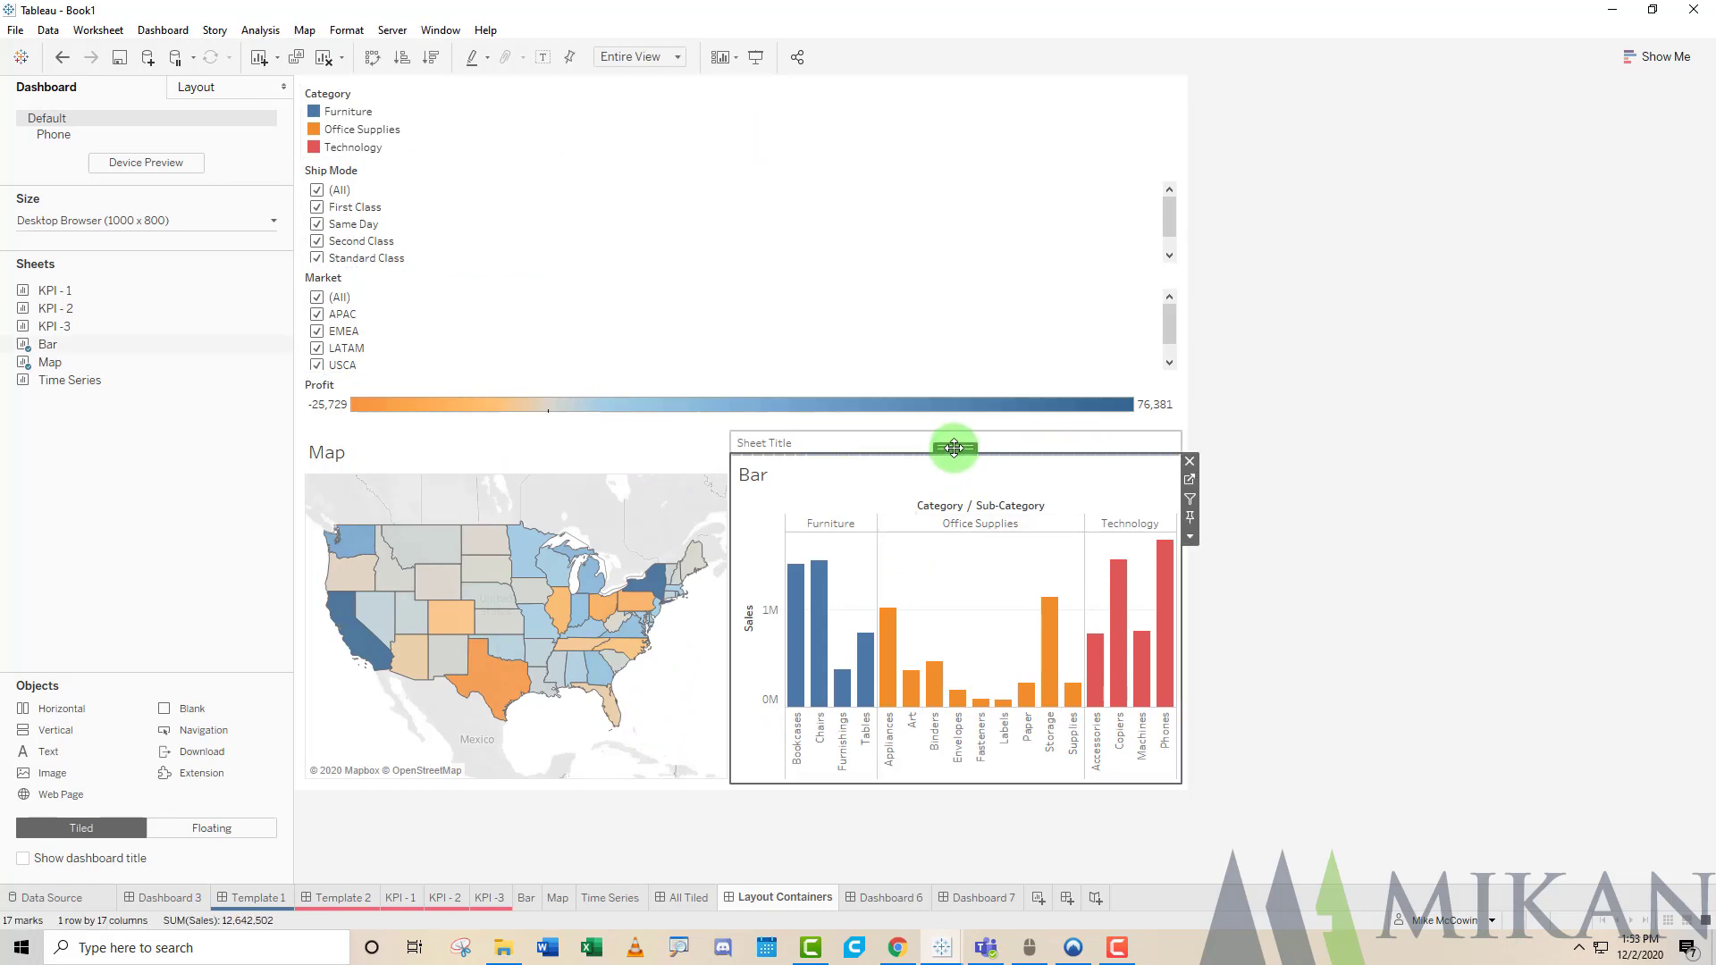
{"action": "left_click_drag", "start_coordinate": [953, 447], "coordinate": [903, 452]}
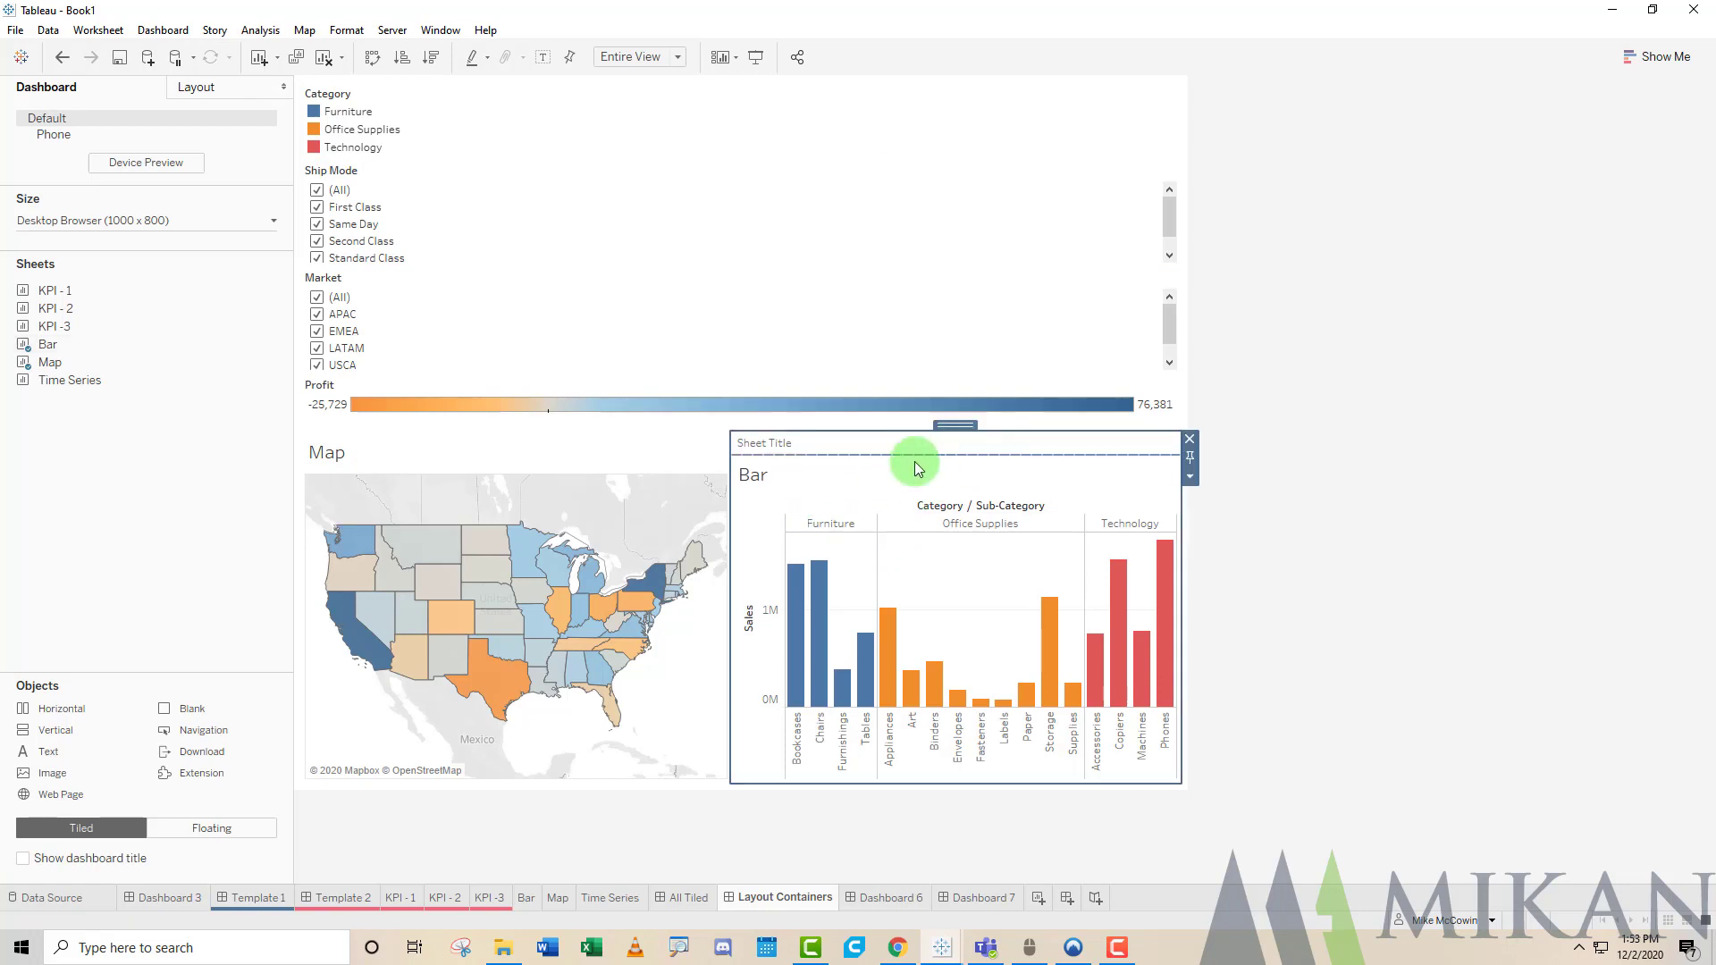
{"action": "left_click", "coordinate": [958, 425]}
{"action": "double_click", "coordinate": [958, 425]}
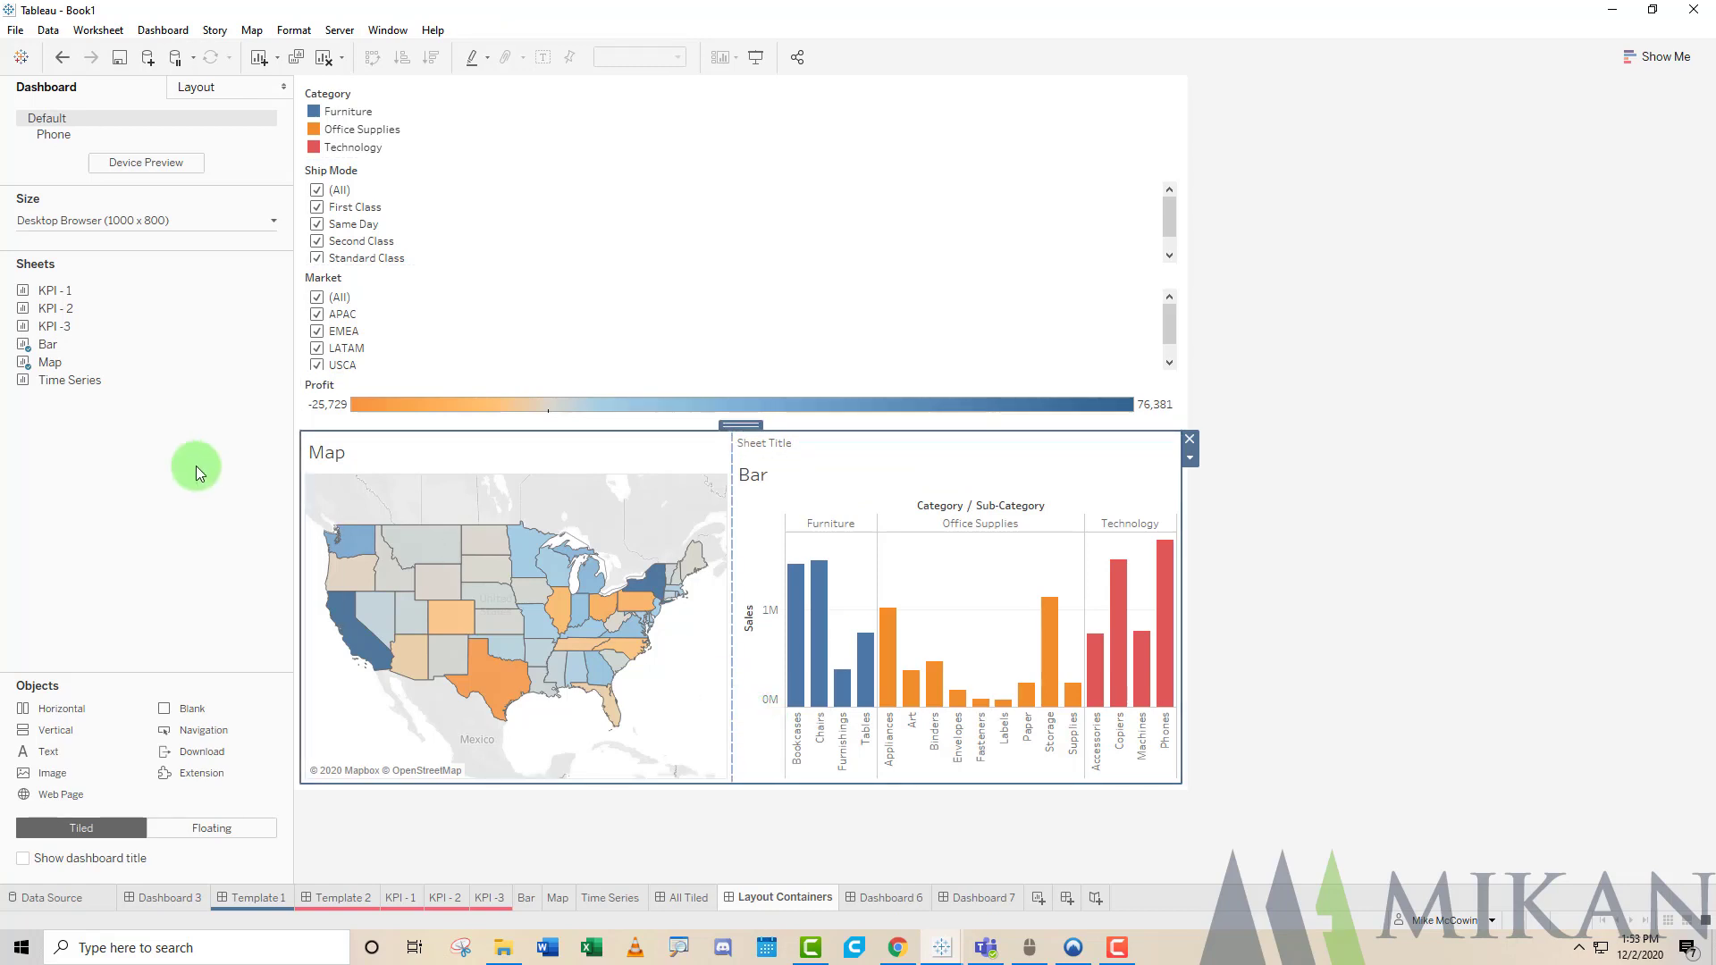
{"action": "left_click", "coordinate": [789, 445]}
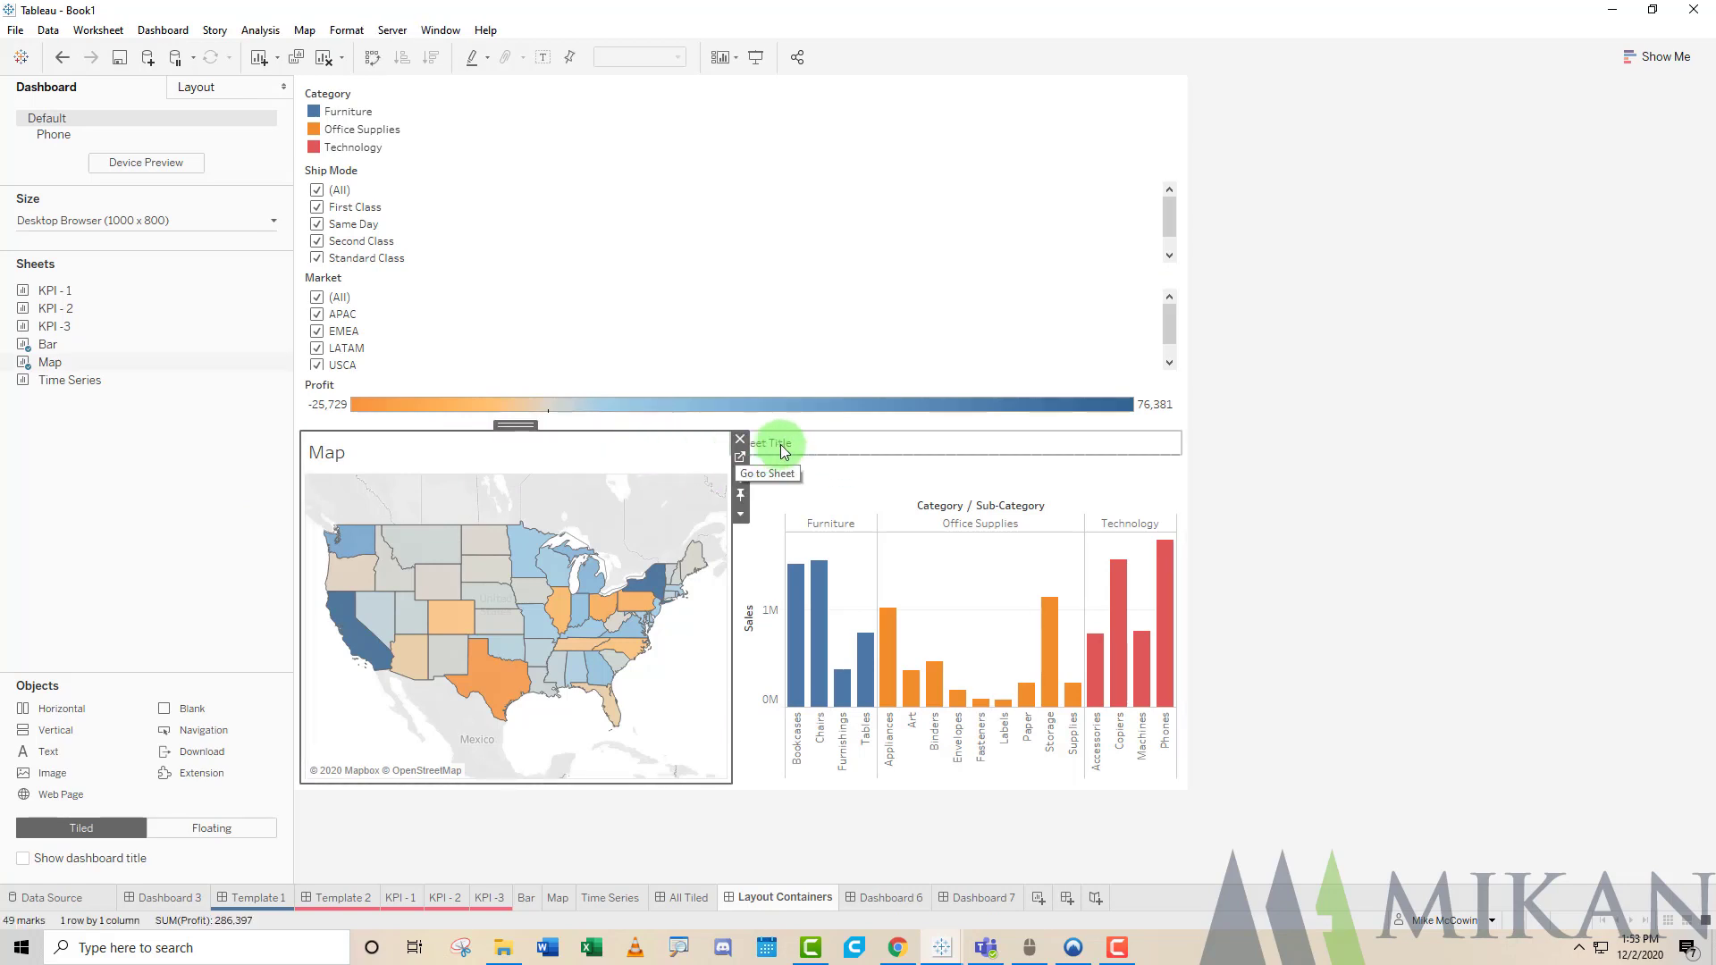
{"action": "left_click", "coordinate": [685, 449]}
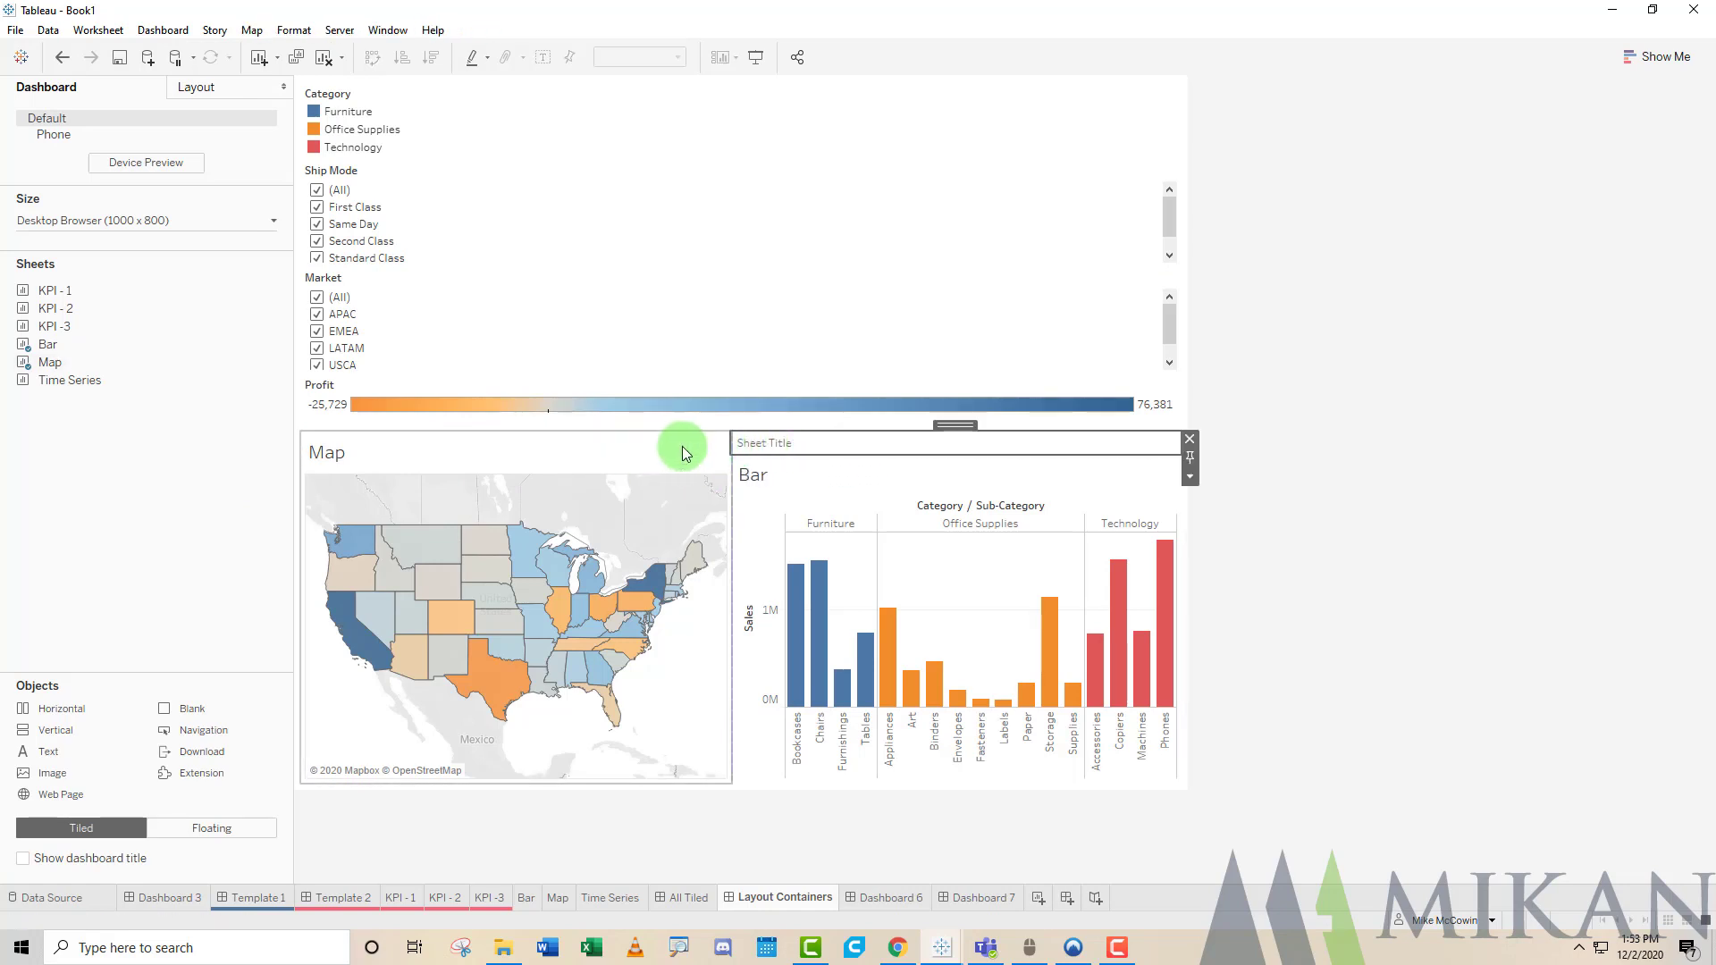
{"action": "left_click", "coordinate": [777, 474]}
{"action": "left_click_drag", "start_coordinate": [951, 447], "coordinate": [588, 457]}
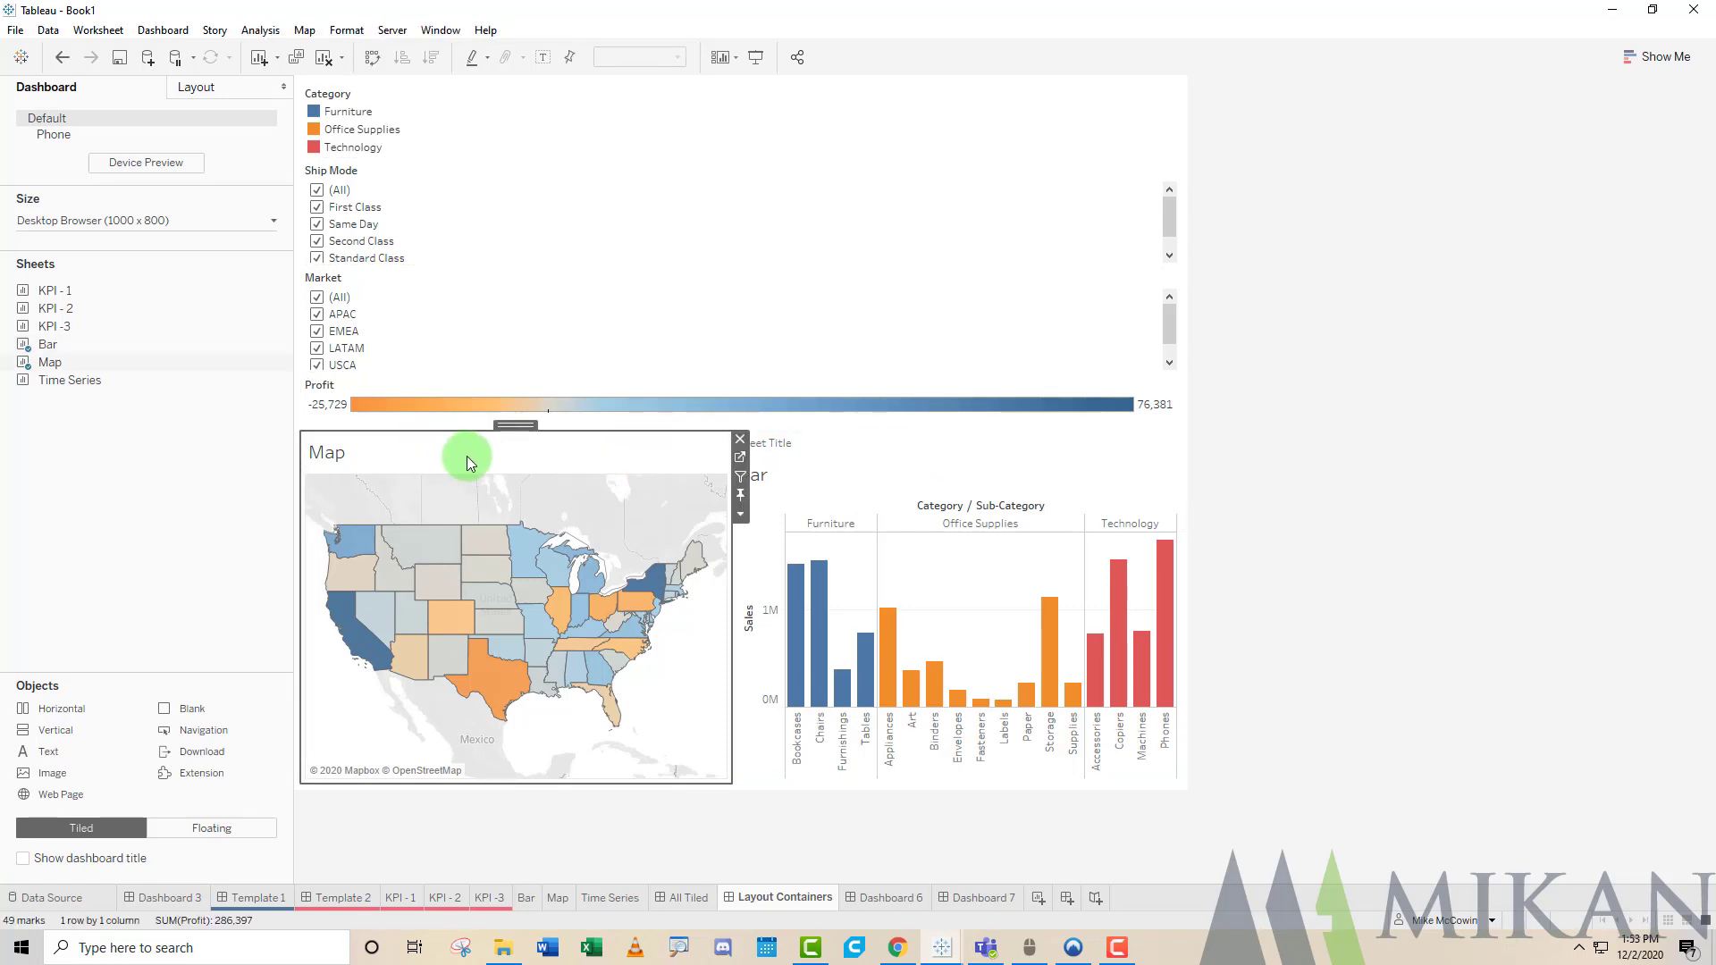
Hide the title of the Map sheet.
{"action": "right_click", "coordinate": [329, 451]}
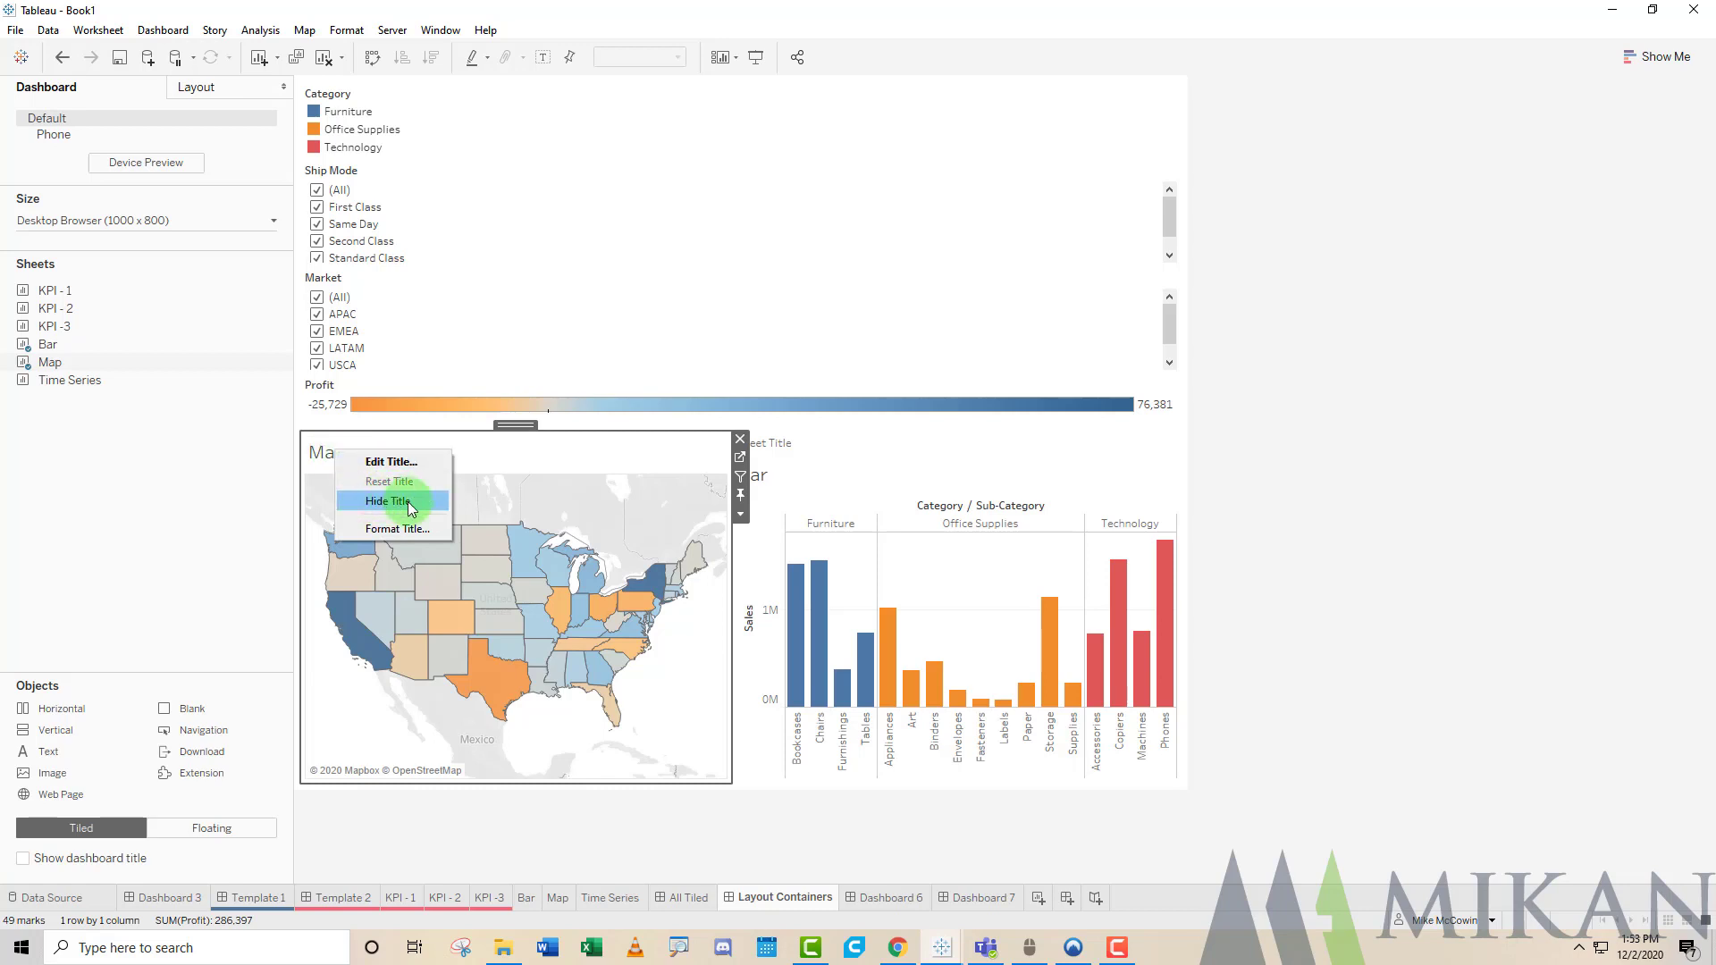
{"action": "left_click", "coordinate": [357, 452]}
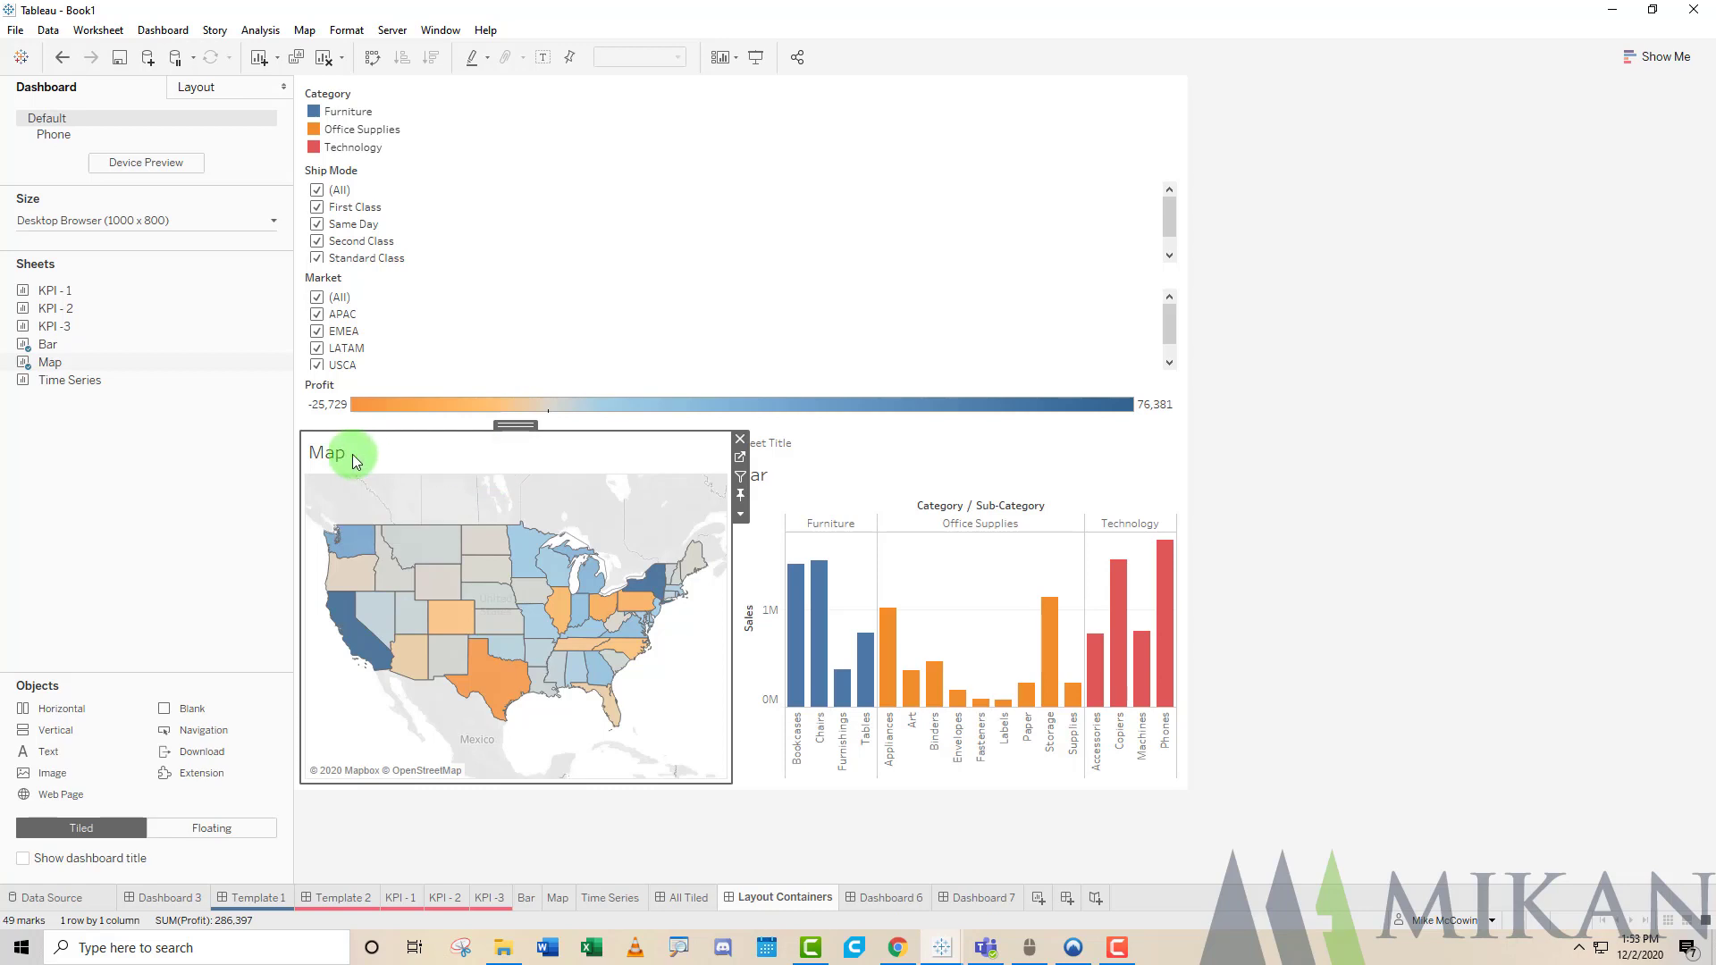
{"action": "right_click", "coordinate": [367, 454]}
{"action": "left_click", "coordinate": [399, 498]}
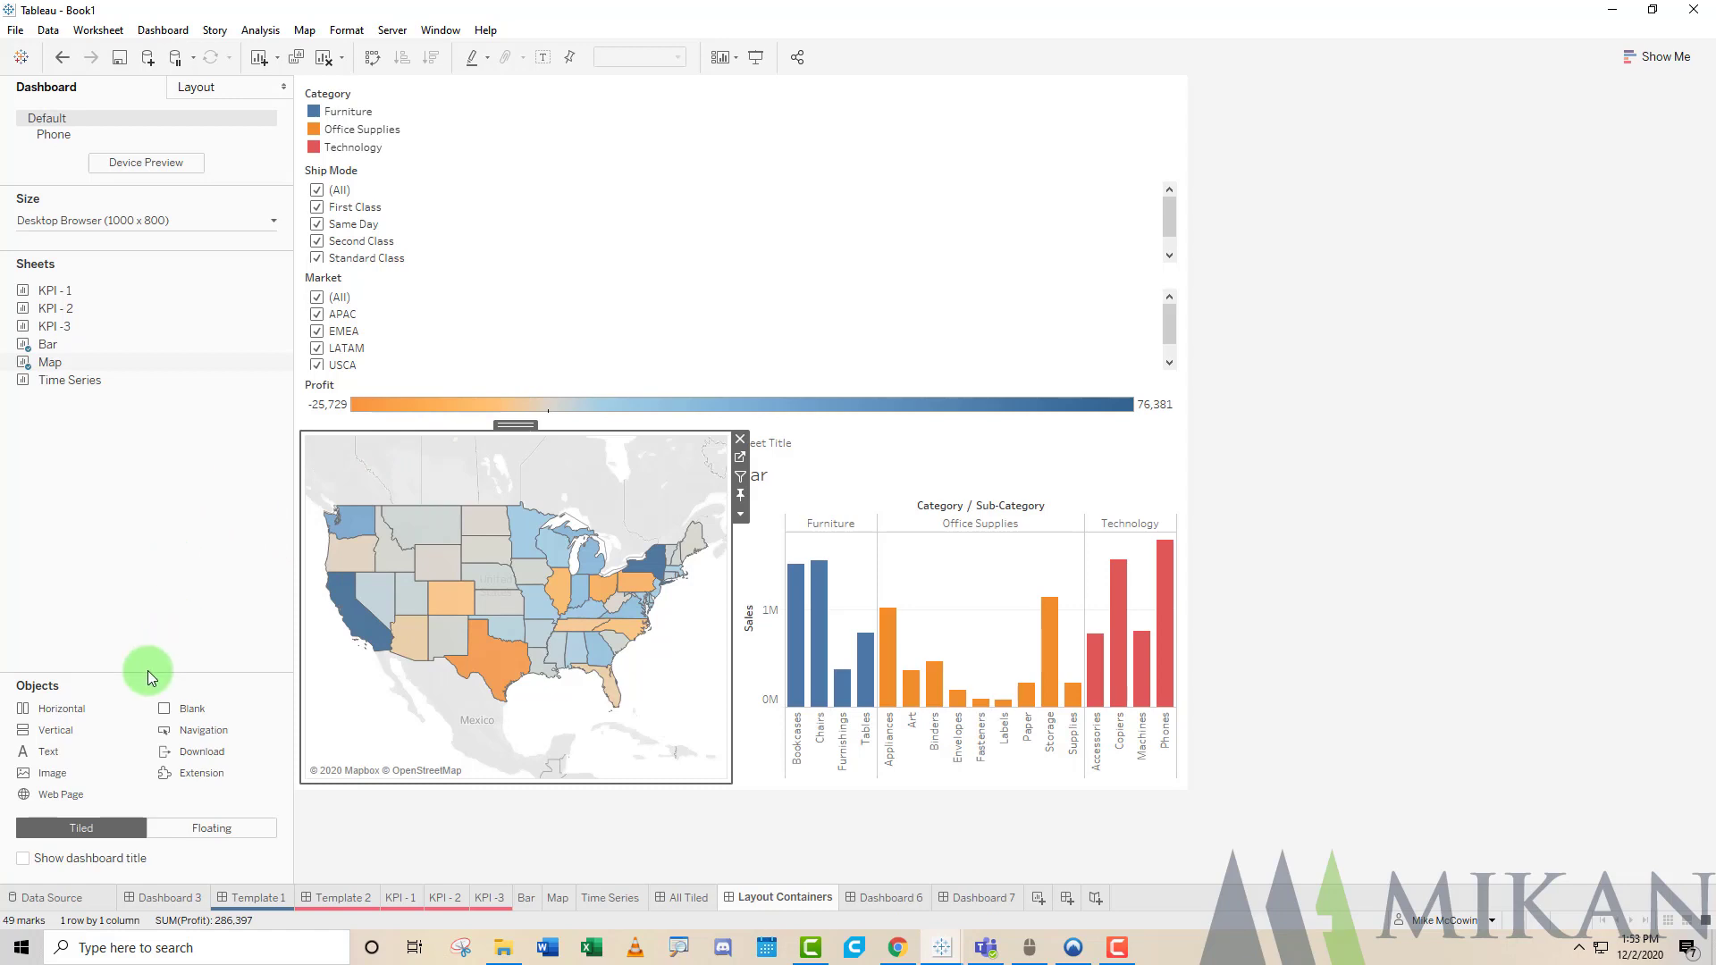
{"action": "left_click_drag", "start_coordinate": [52, 752], "coordinate": [603, 501]}
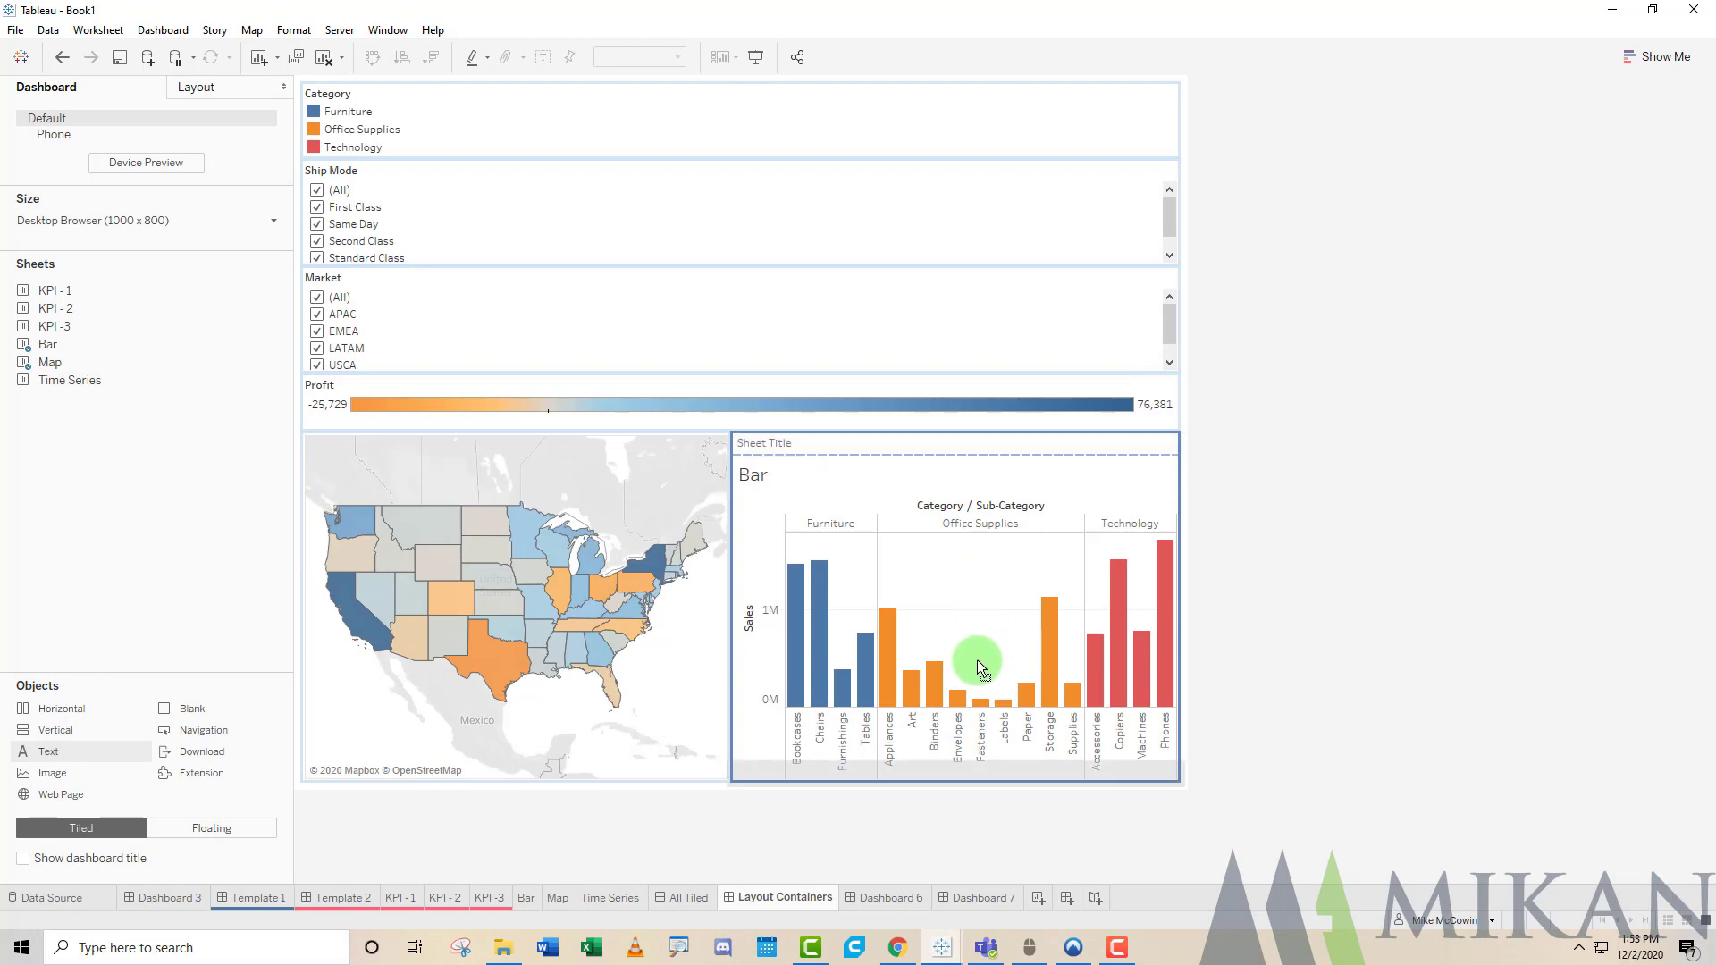
{"action": "left_click_drag", "start_coordinate": [988, 509], "coordinate": [478, 463]}
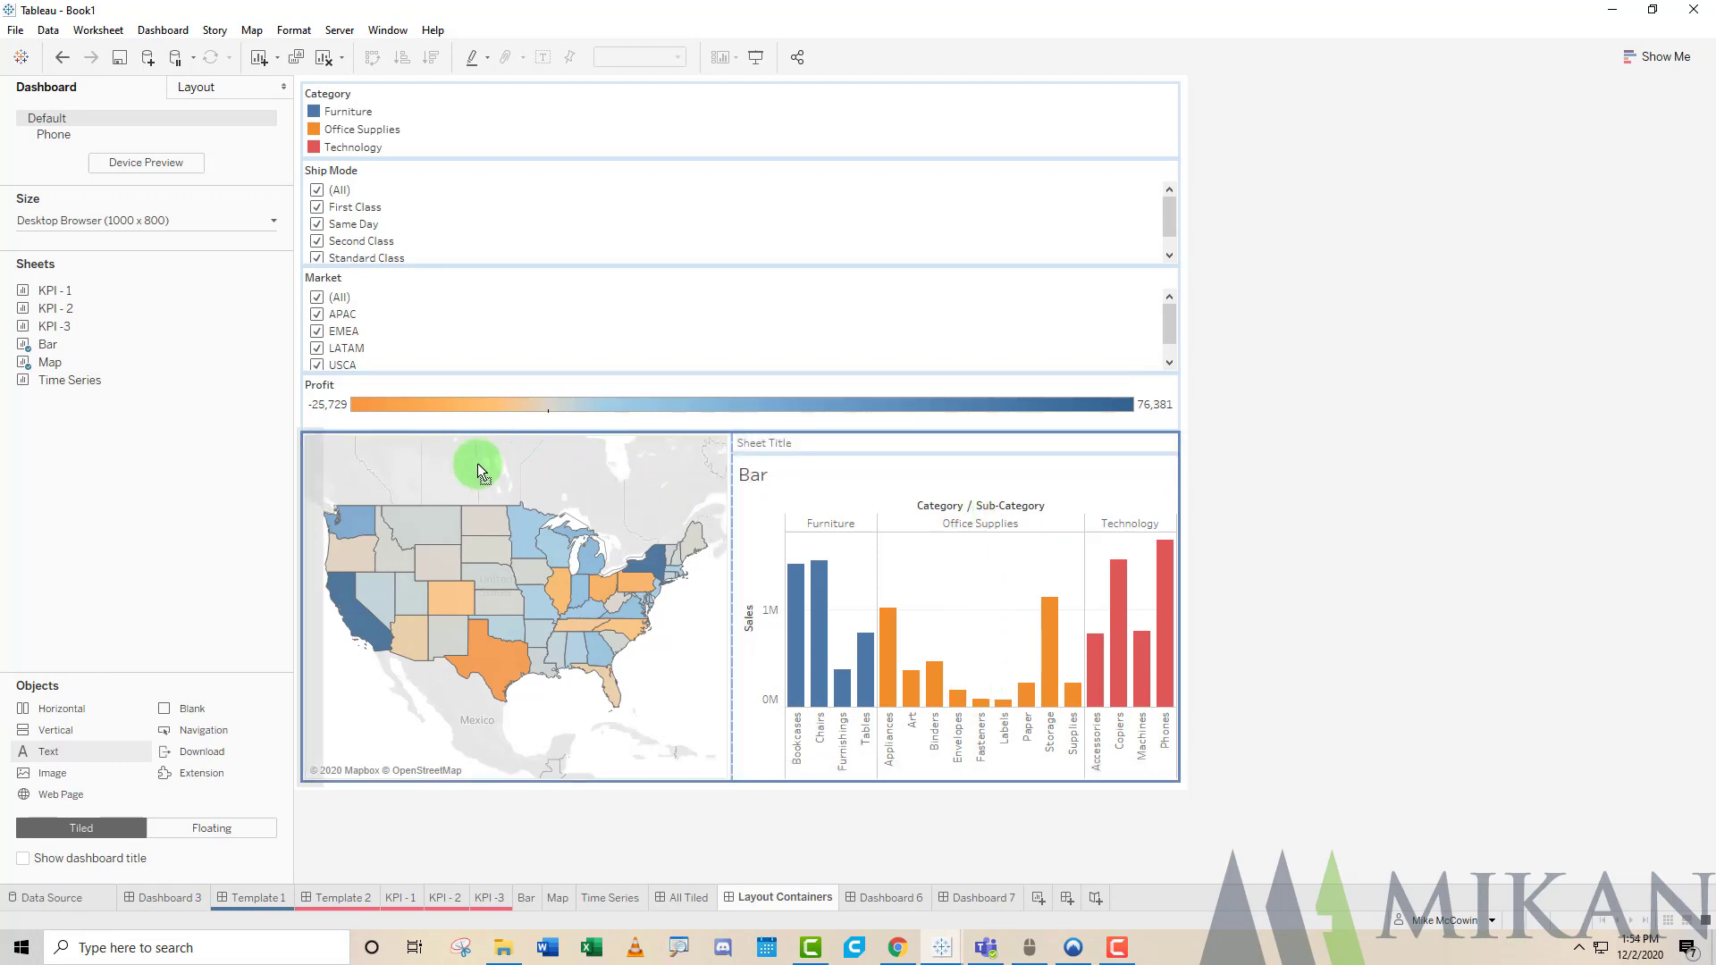
{"action": "mouse_move", "coordinate": [404, 565]}
{"action": "left_mouse_down"}
{"action": "mouse_move", "coordinate": [631, 488]}
{"action": "mouse_move", "coordinate": [329, 466]}
{"action": "mouse_move", "coordinate": [613, 477]}
{"action": "mouse_move", "coordinate": [458, 500]}
{"action": "mouse_move", "coordinate": [585, 526]}
{"action": "mouse_move", "coordinate": [316, 527]}
{"action": "mouse_move", "coordinate": [567, 531]}
{"action": "mouse_move", "coordinate": [352, 519]}
{"action": "mouse_move", "coordinate": [659, 556]}
{"action": "mouse_move", "coordinate": [372, 541]}
{"action": "mouse_move", "coordinate": [542, 540]}
{"action": "mouse_move", "coordinate": [398, 517]}
{"action": "mouse_move", "coordinate": [538, 479]}
{"action": "mouse_move", "coordinate": [365, 550]}
{"action": "mouse_move", "coordinate": [653, 559]}
{"action": "mouse_move", "coordinate": [351, 540]}
{"action": "mouse_move", "coordinate": [606, 567]}
{"action": "mouse_move", "coordinate": [506, 508]}
{"action": "mouse_move", "coordinate": [500, 462]}
{"action": "mouse_move", "coordinate": [382, 529]}
{"action": "mouse_move", "coordinate": [613, 575]}
{"action": "mouse_move", "coordinate": [316, 550]}
{"action": "mouse_move", "coordinate": [389, 551]}
{"action": "left_mouse_up"}
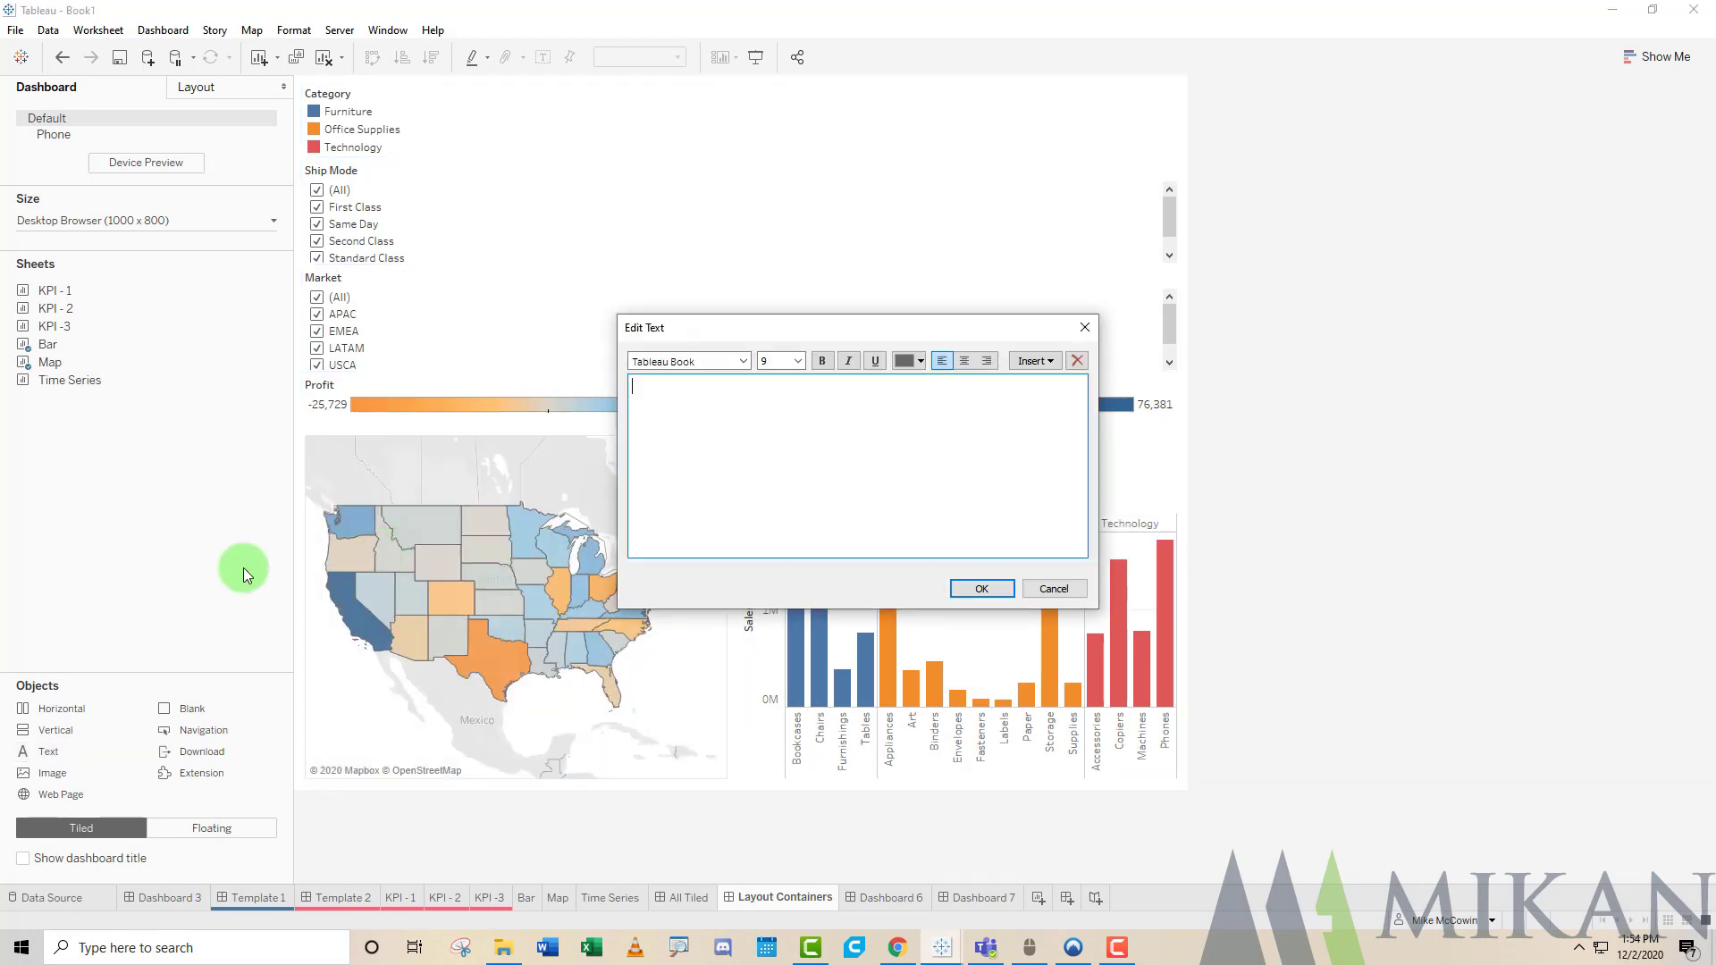
{"action": "left_click", "coordinate": [1053, 479]}
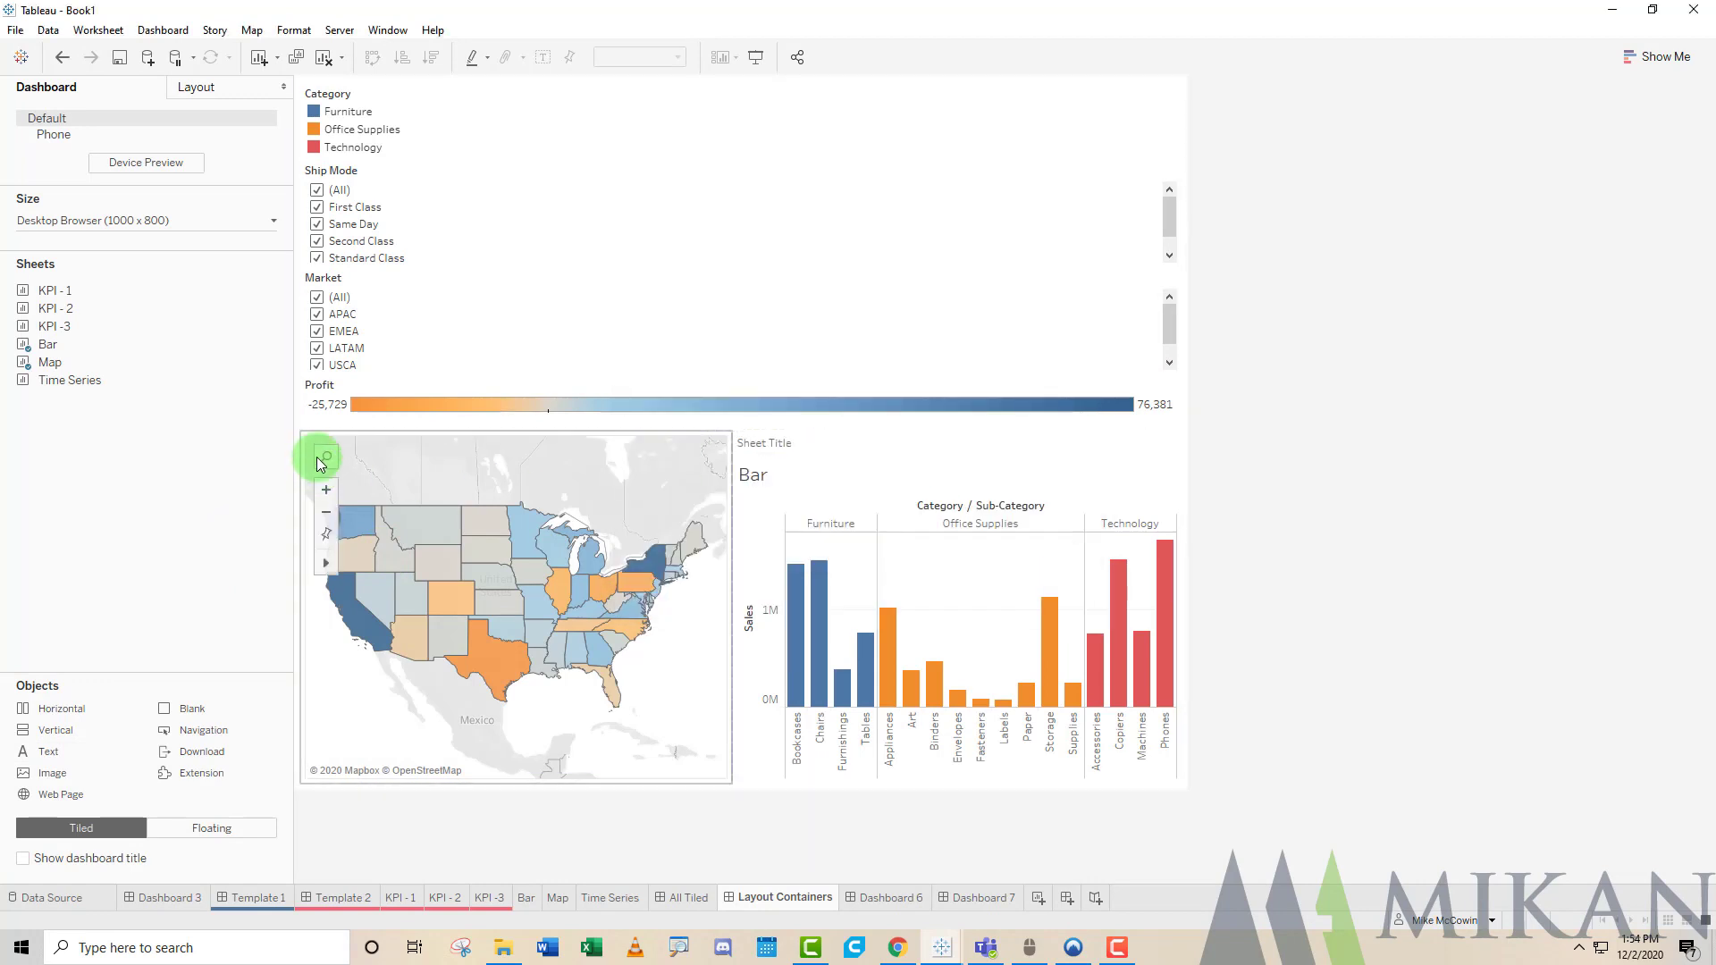
Add a tiled vertical container across the top of the dashboard and move the Map sheet into it.
{"action": "left_click_drag", "start_coordinate": [63, 737], "coordinate": [518, 88]}
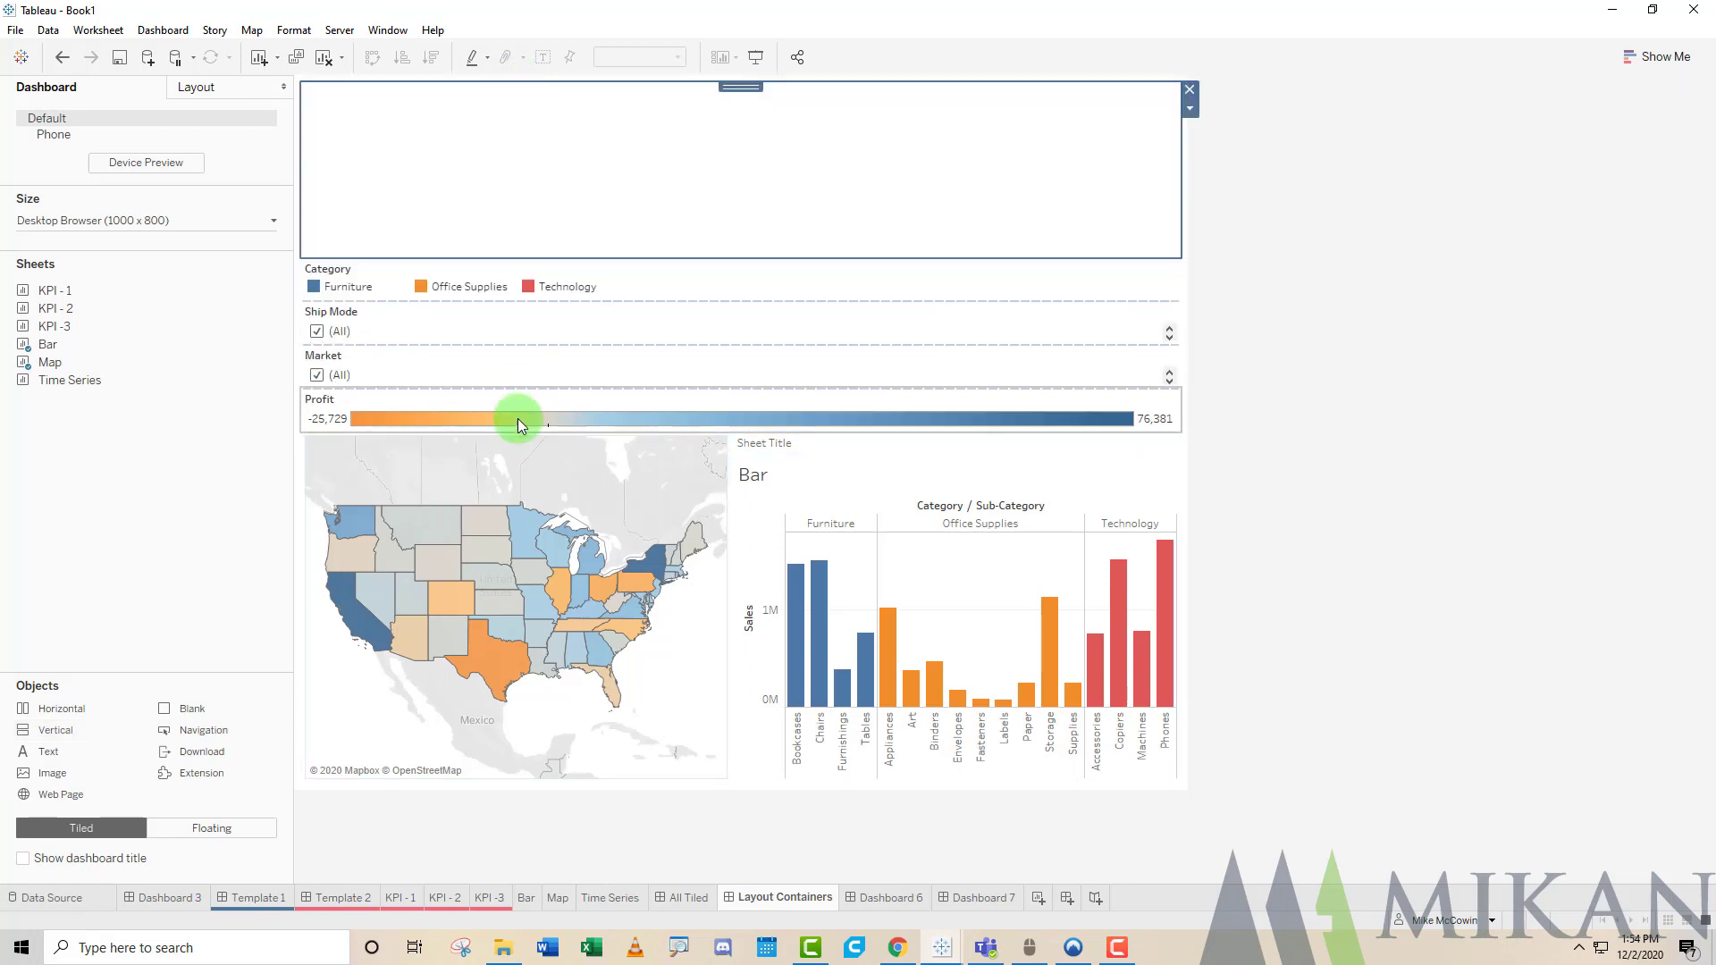
{"action": "left_click", "coordinate": [536, 456]}
{"action": "left_click_drag", "start_coordinate": [521, 426], "coordinate": [636, 174]}
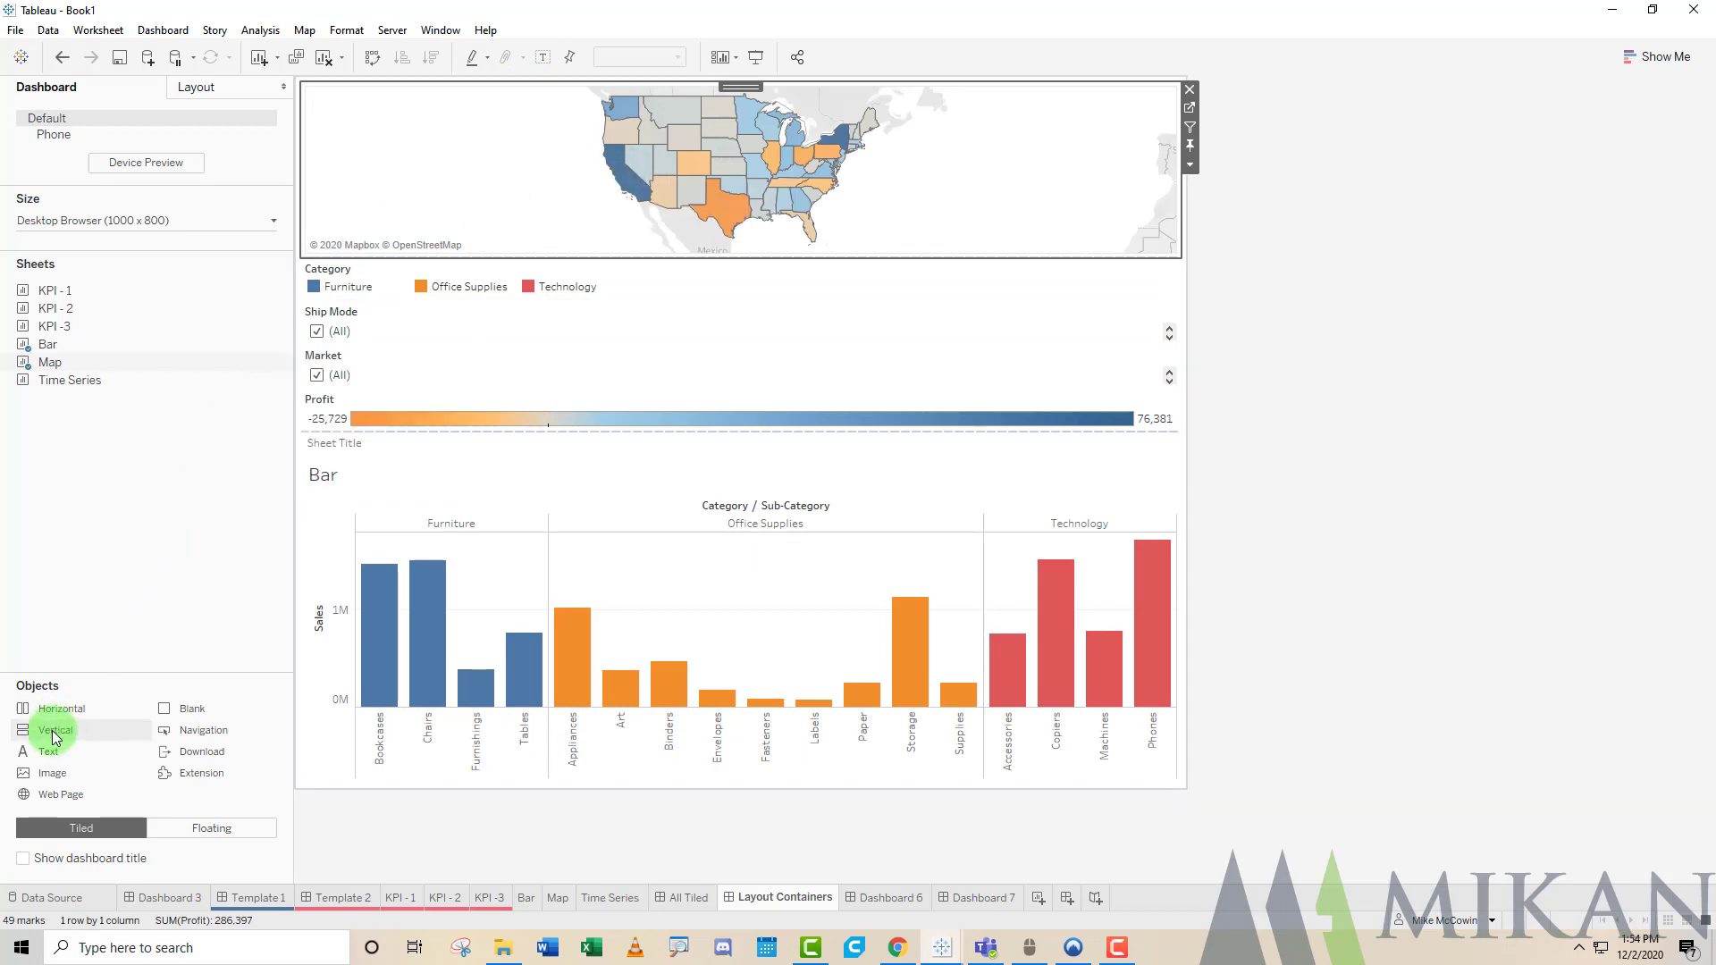
Place a text object reading Sheet Title above the Map inside its new vertical container.
{"action": "left_click_drag", "start_coordinate": [48, 751], "coordinate": [705, 110]}
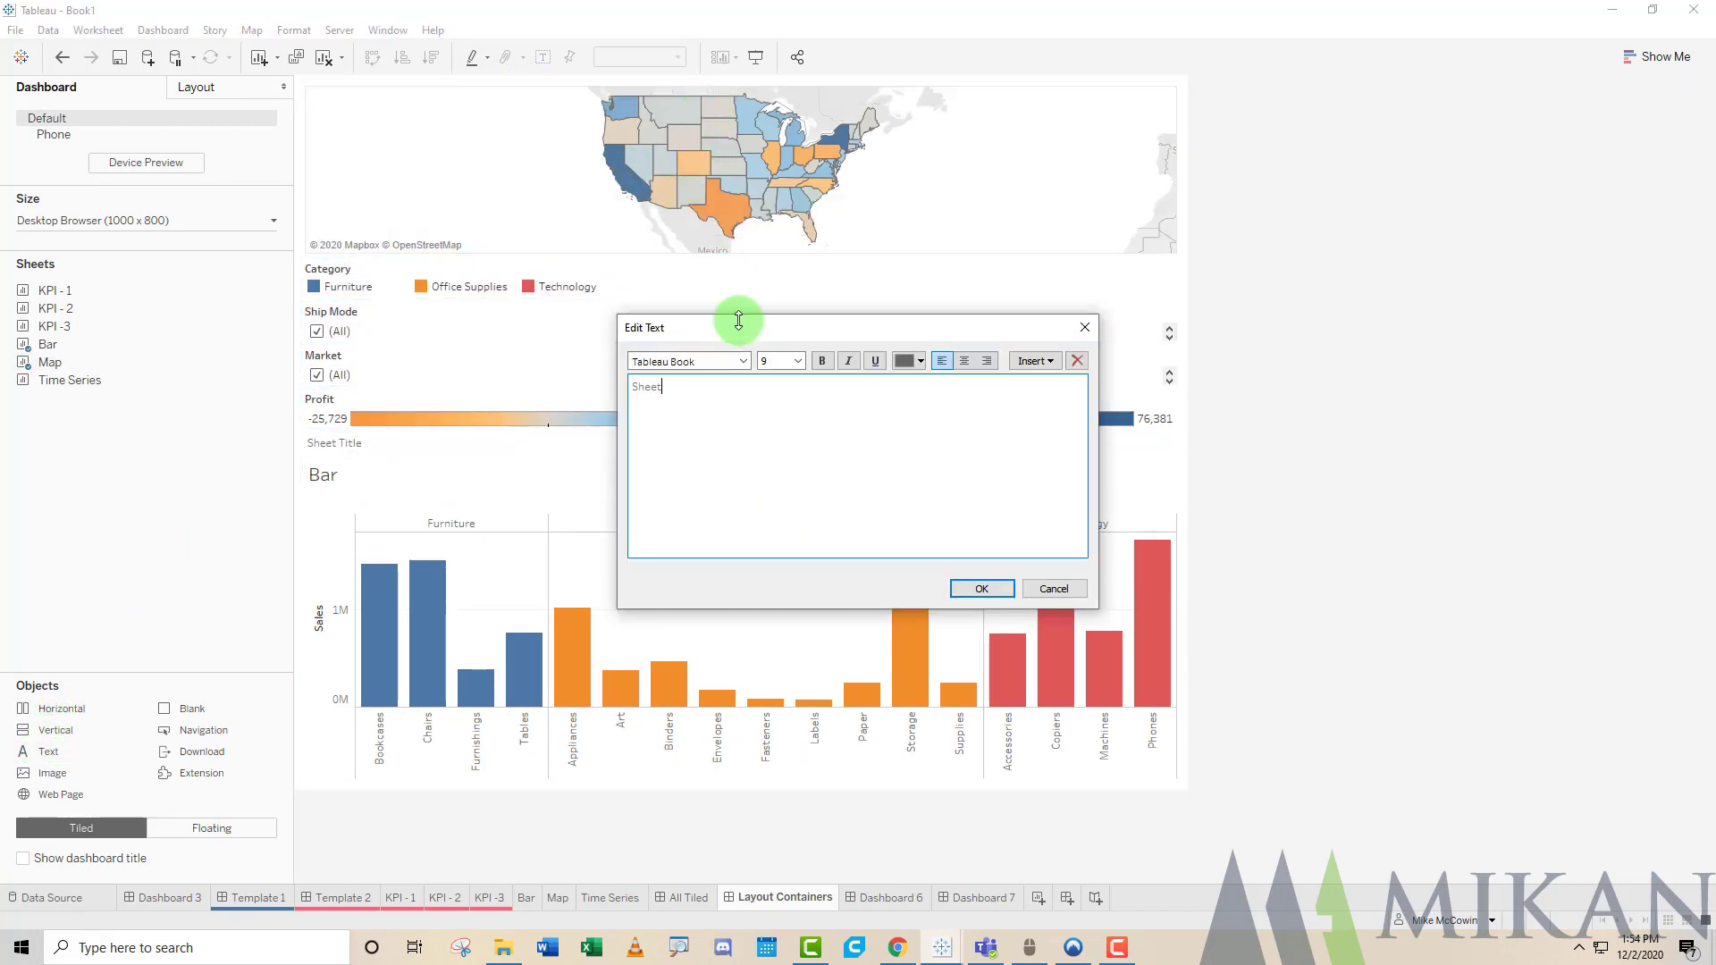
{"action": "left_click", "coordinate": [982, 588]}
{"action": "left_click", "coordinate": [739, 98]}
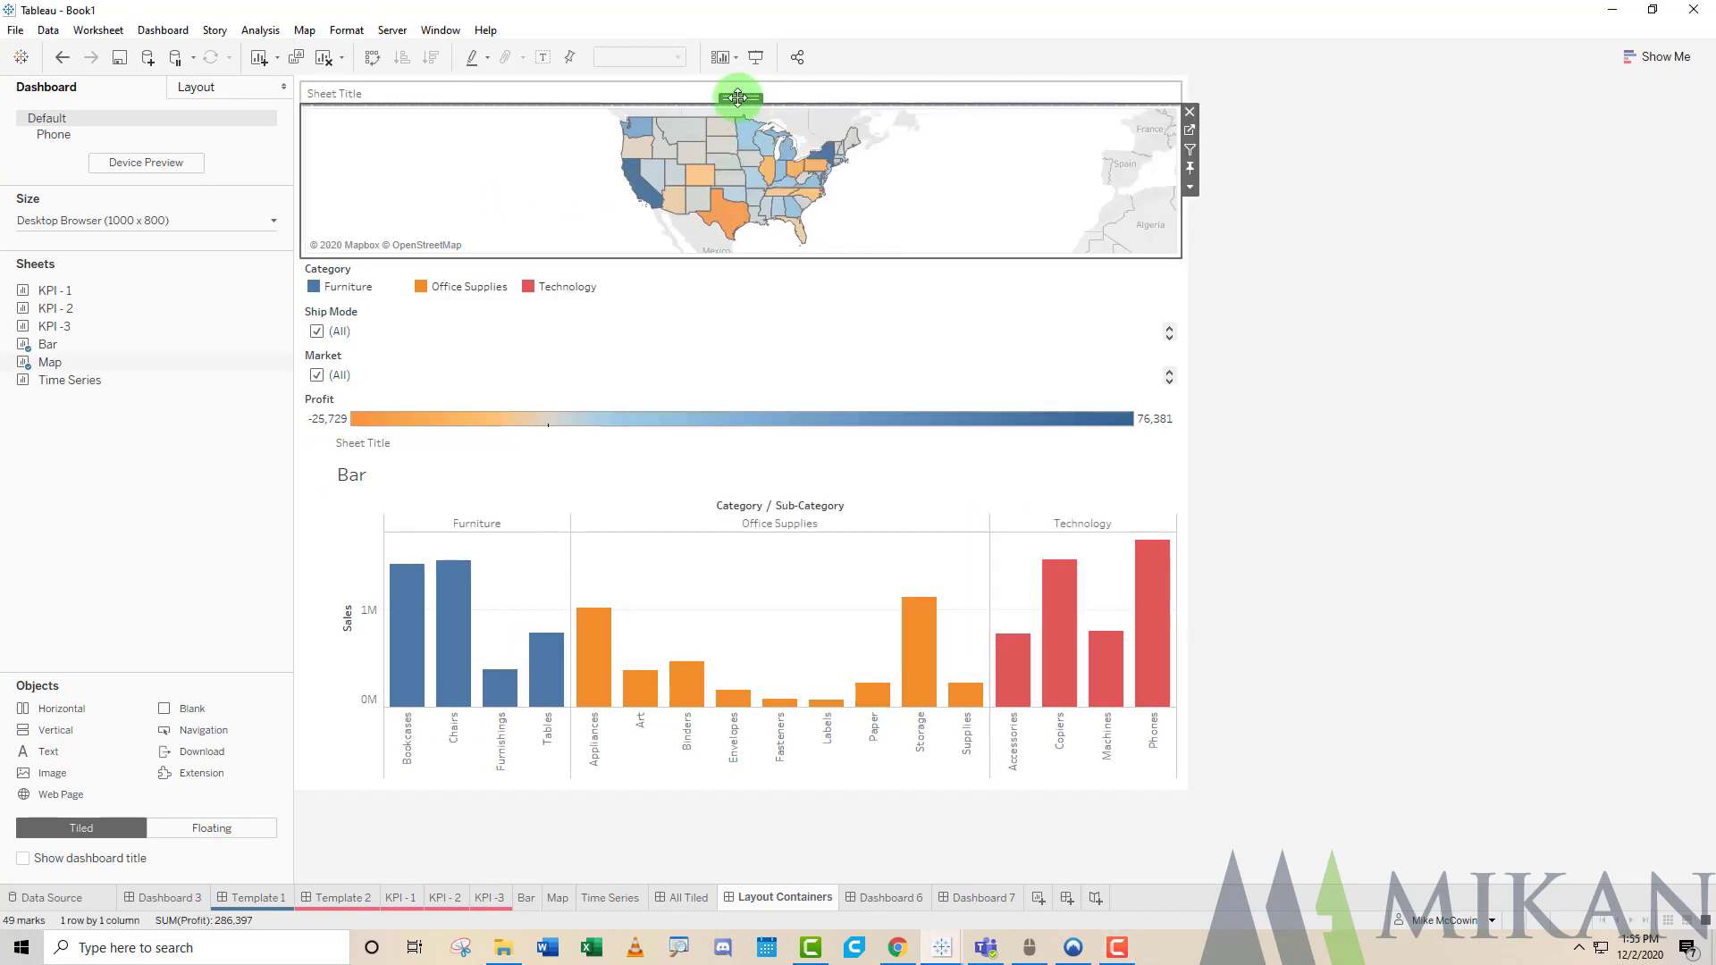
Move the Map's vertical container beside the Bar container in the lower row and widen it to about half the row.
{"action": "left_click_drag", "start_coordinate": [739, 98], "coordinate": [338, 631]}
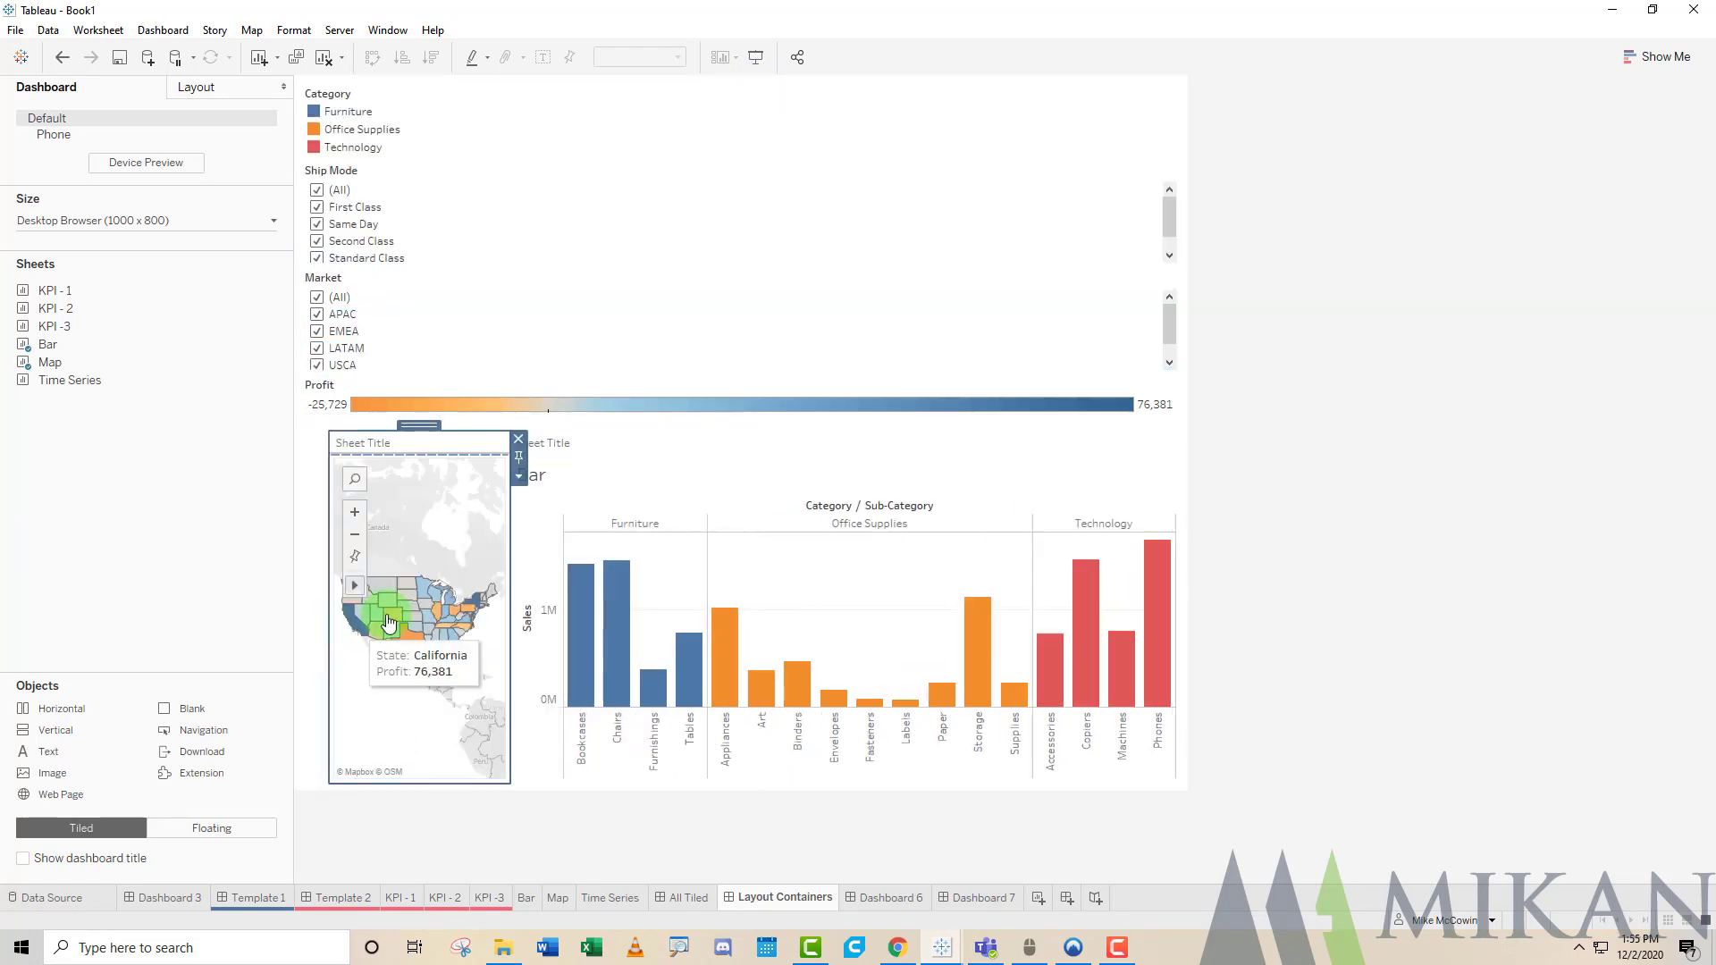
{"action": "left_click_drag", "start_coordinate": [513, 597], "coordinate": [760, 617]}
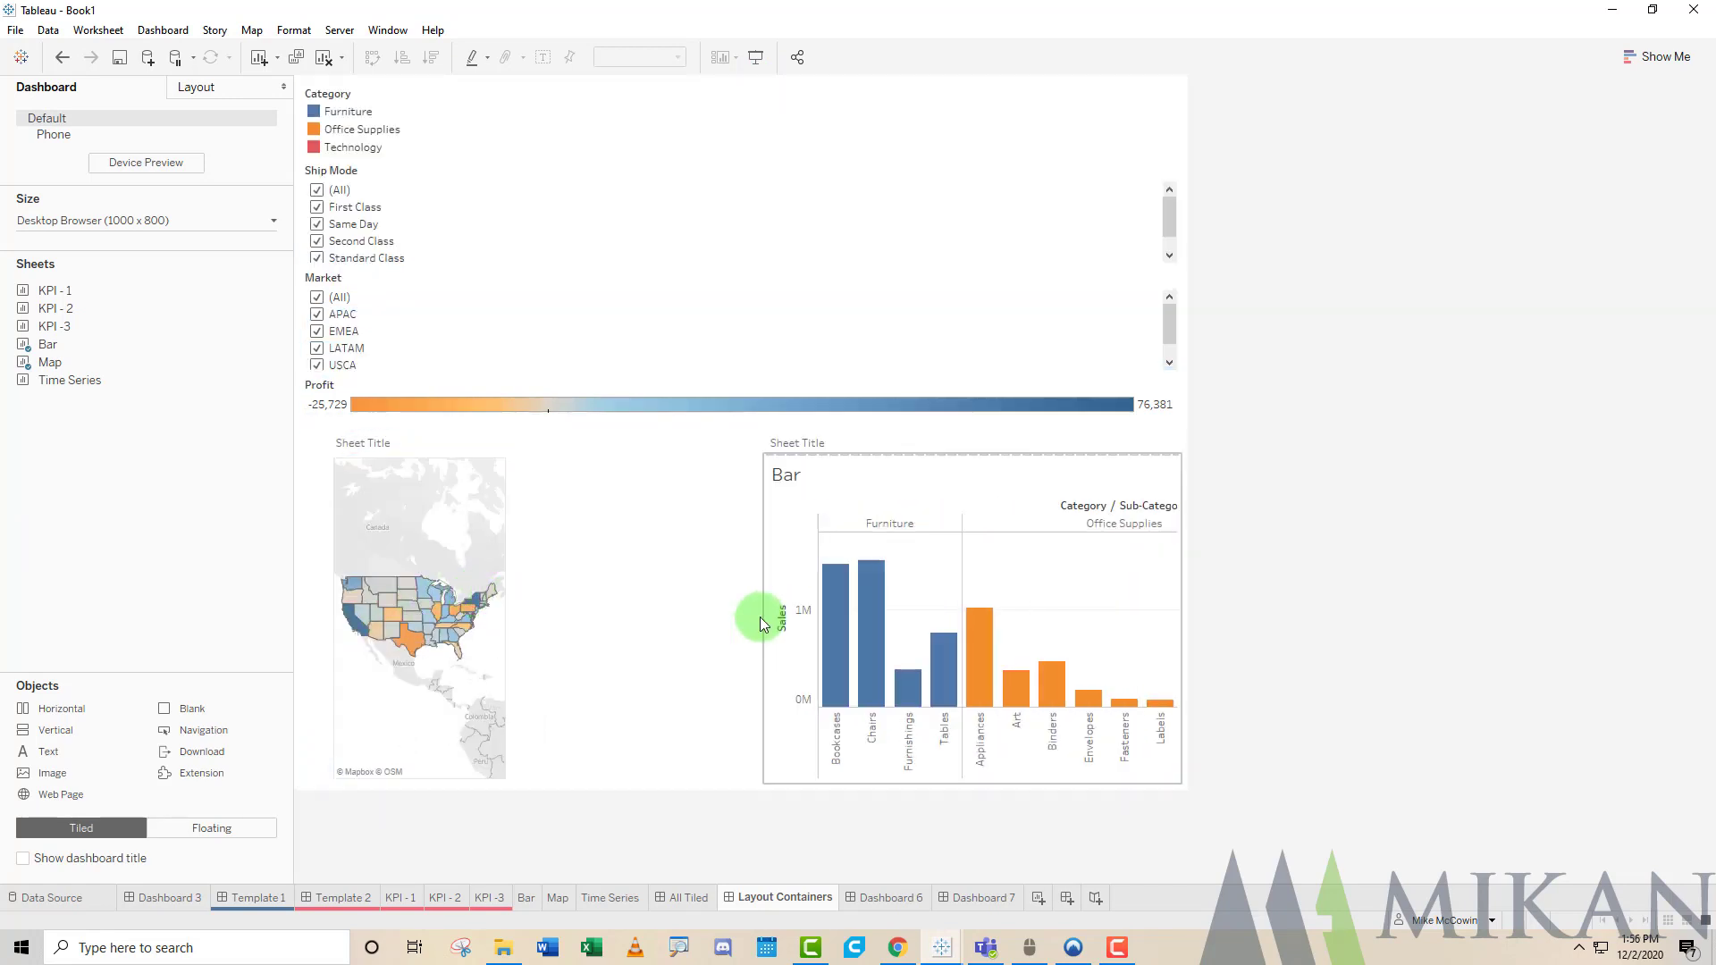
{"action": "left_click", "coordinate": [896, 476]}
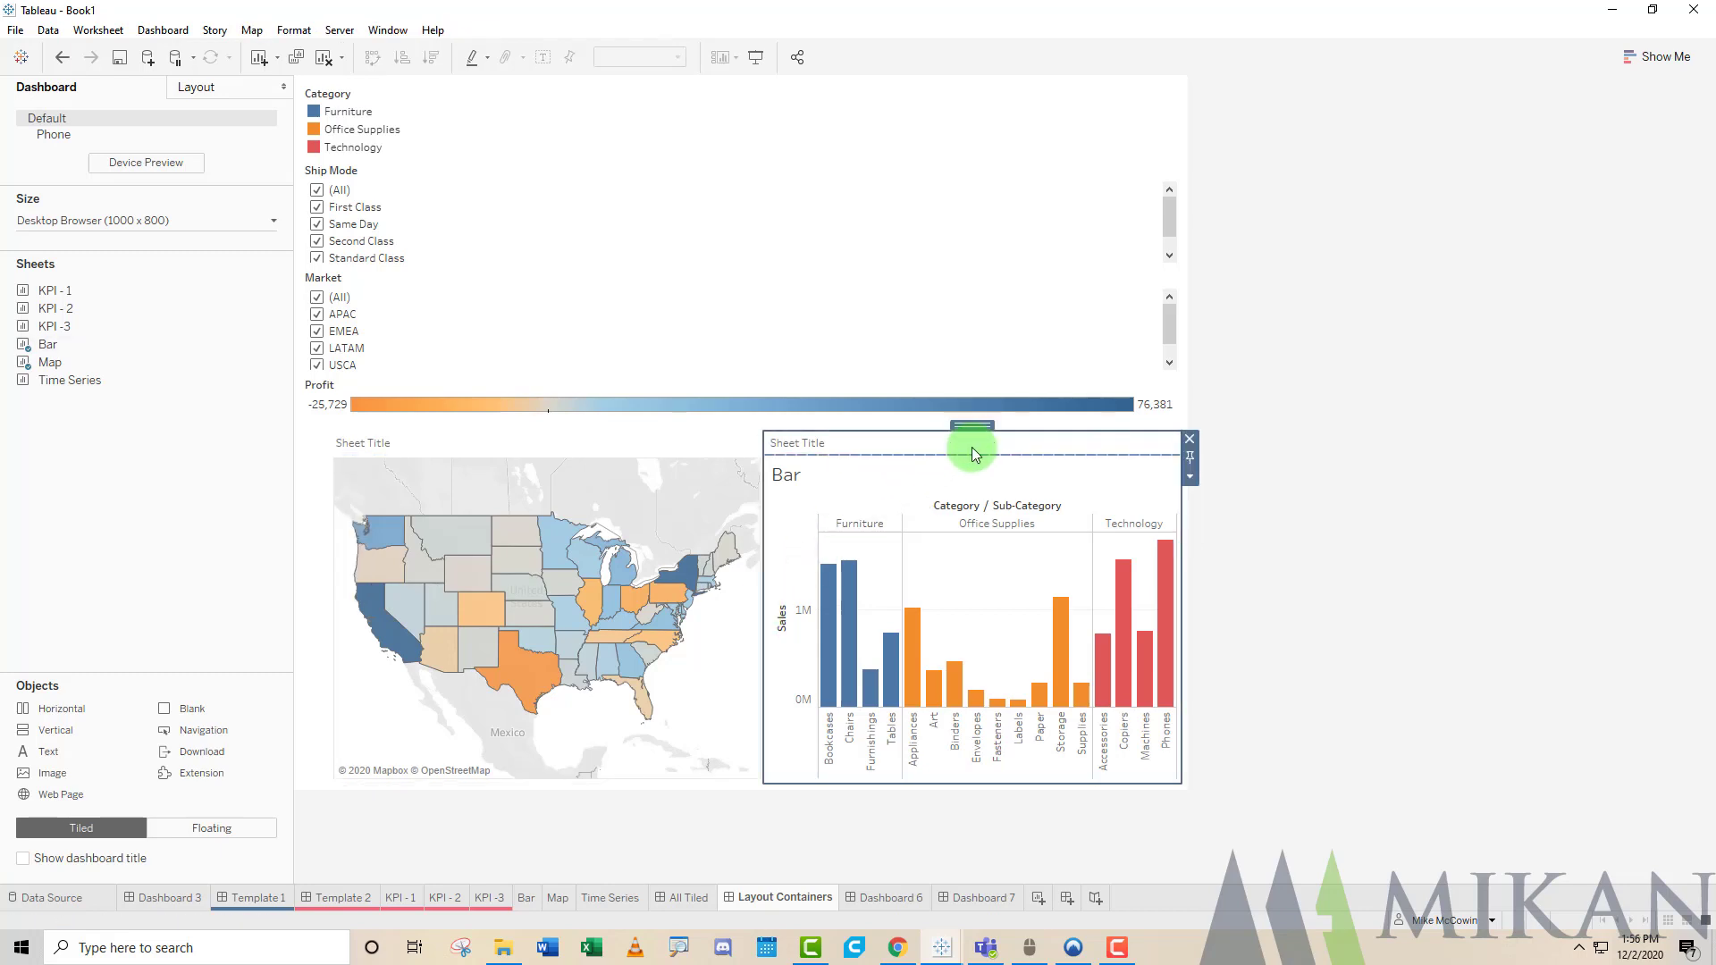
{"action": "left_click", "coordinate": [735, 487]}
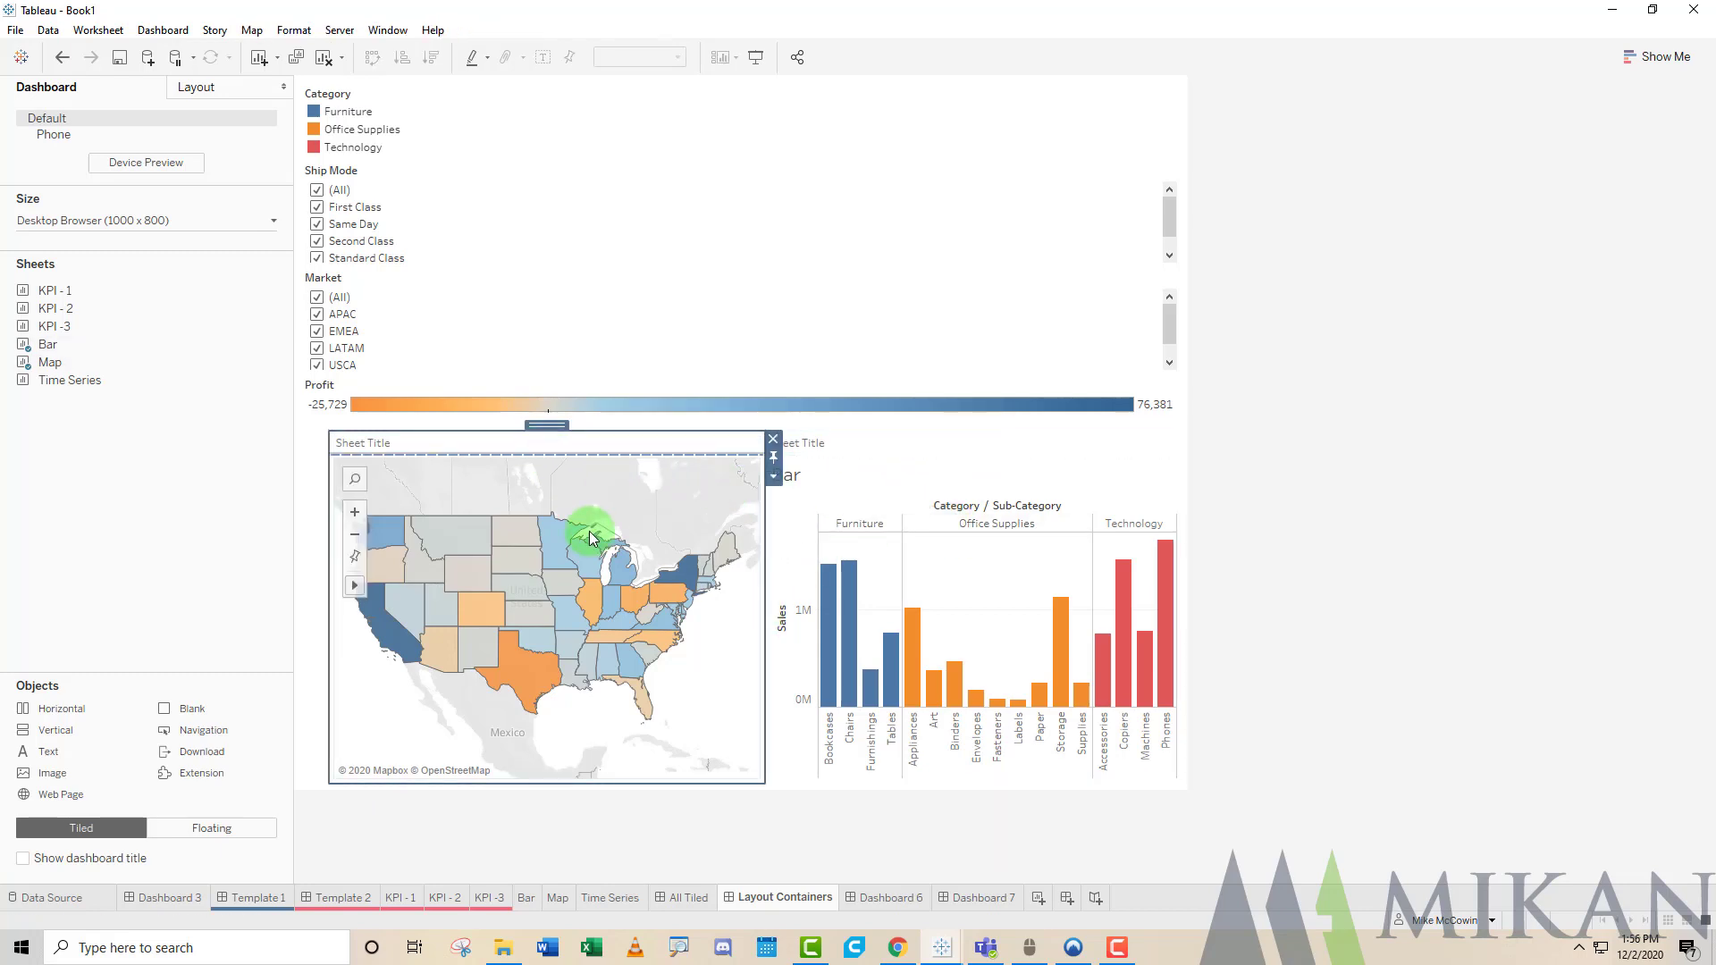
Remove the narrow empty item beside the Map's container from the lower horizontal container.
{"action": "left_click_drag", "start_coordinate": [546, 422], "coordinate": [478, 749]}
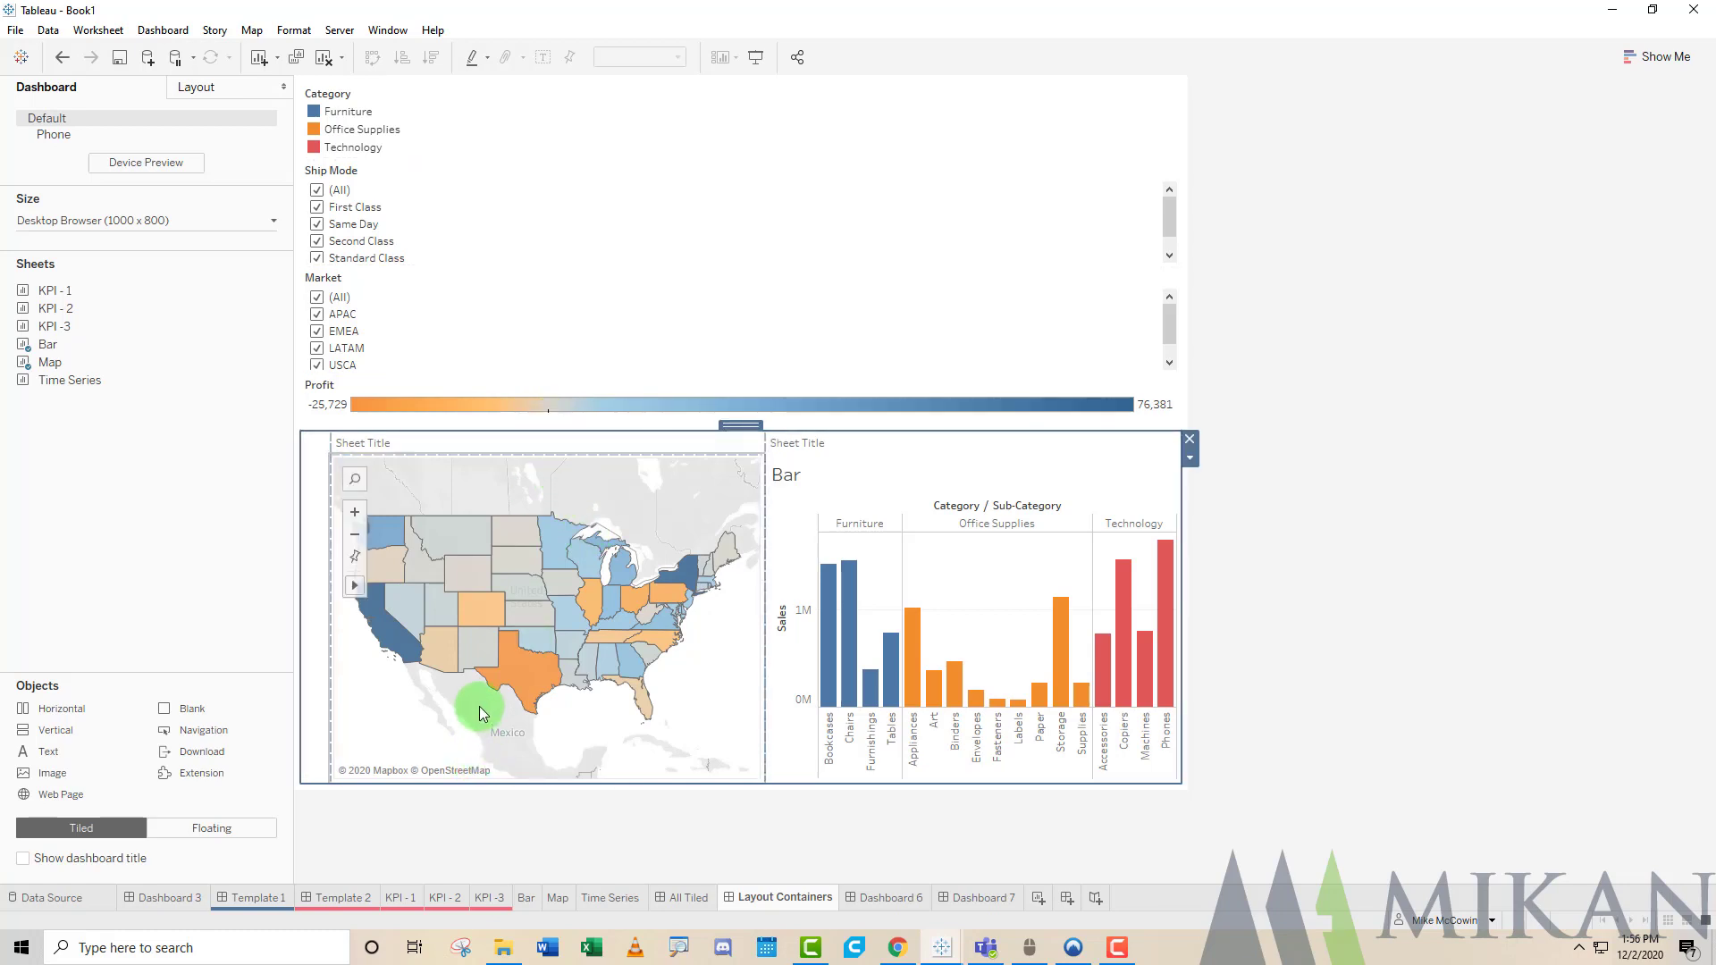
{"action": "left_click", "coordinate": [310, 617]}
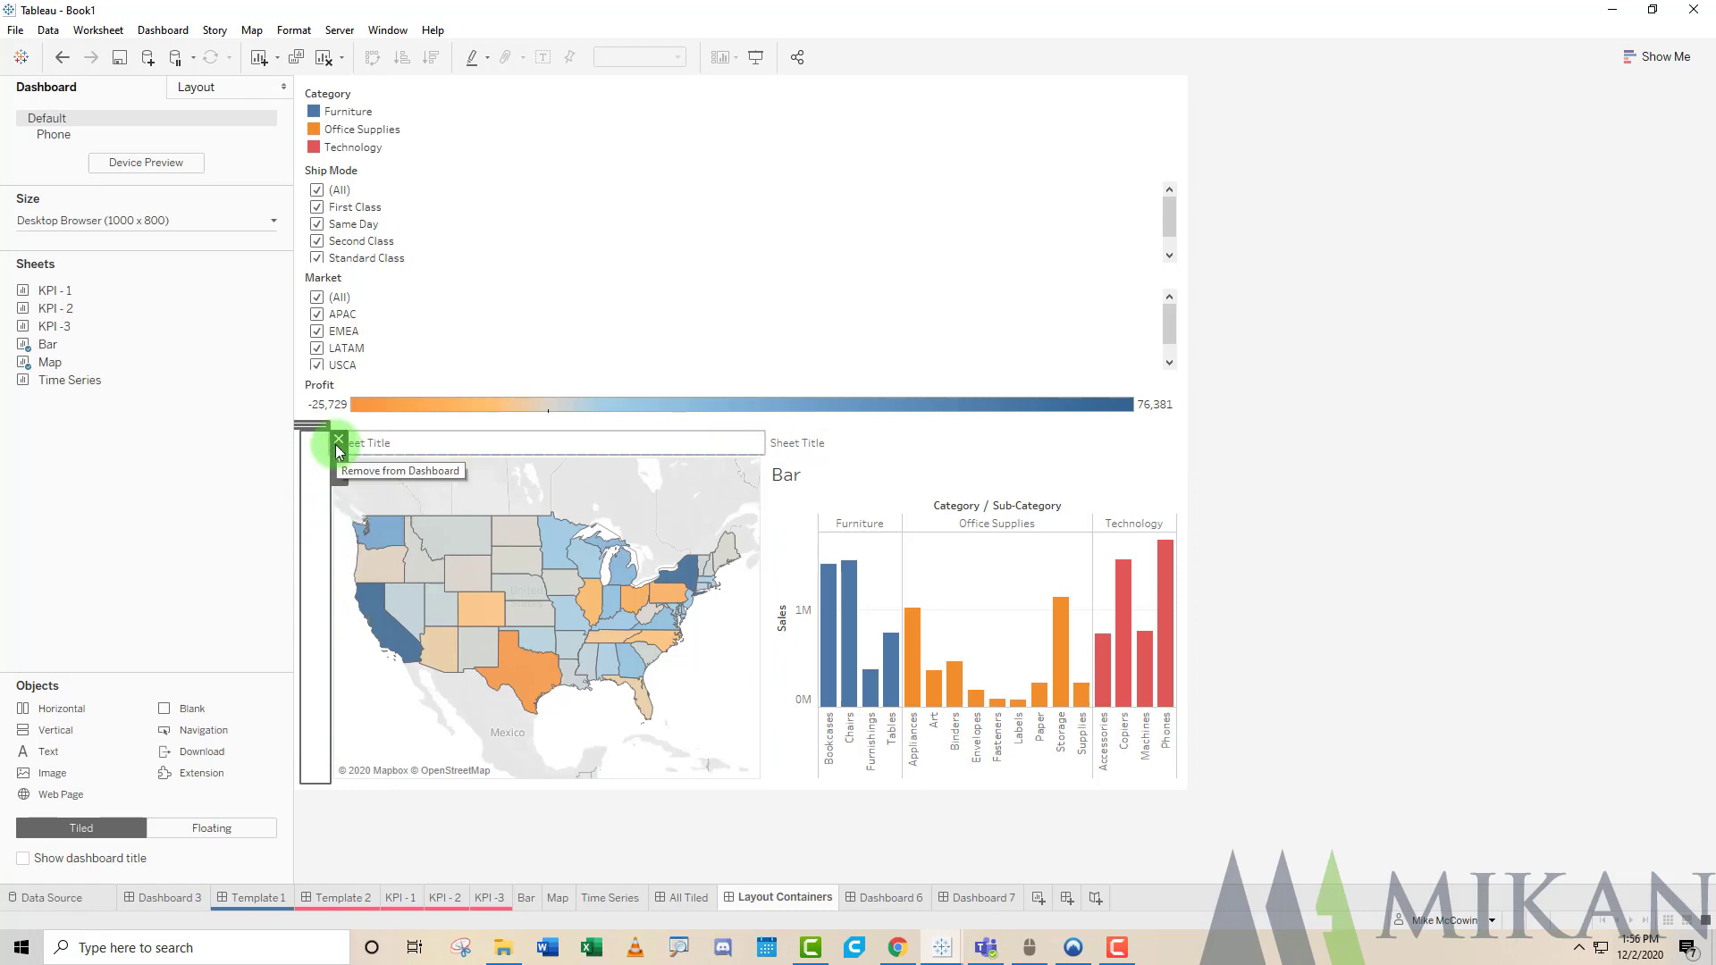
{"action": "left_click", "coordinate": [339, 440]}
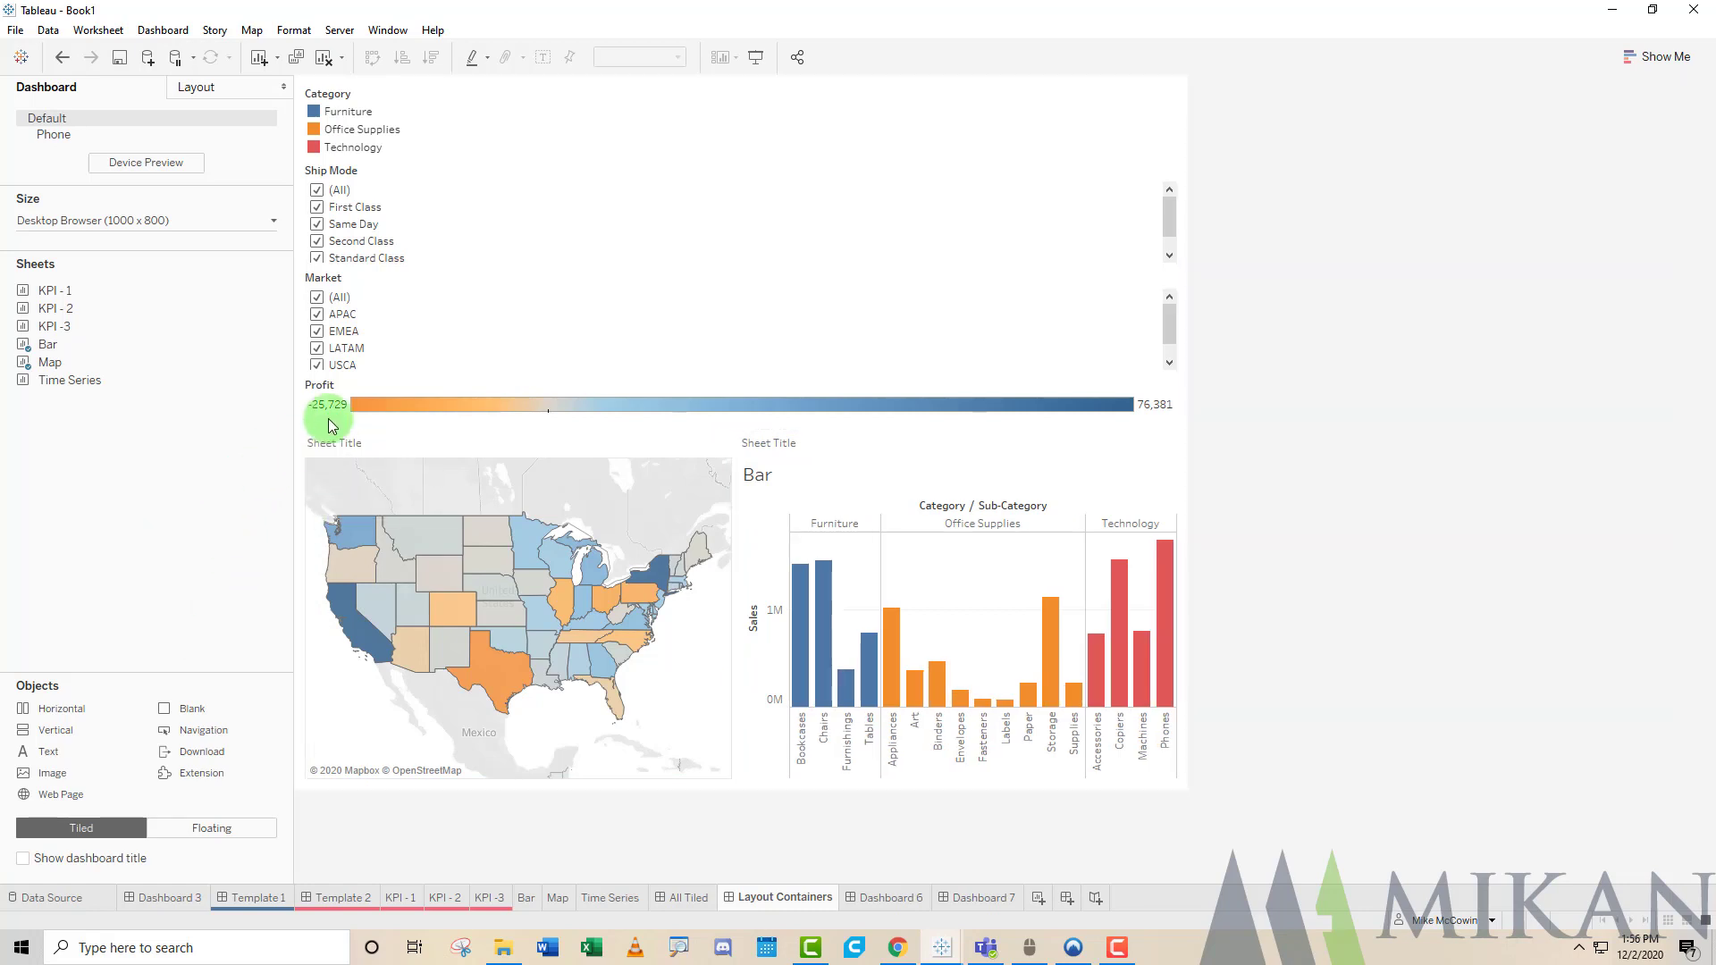
Try placing the container of legends and filters as a narrow column beside the Bar sheet, and undo the move and resize.
{"action": "left_click", "coordinate": [416, 318]}
{"action": "left_click", "coordinate": [458, 245]}
{"action": "left_click", "coordinate": [539, 319]}
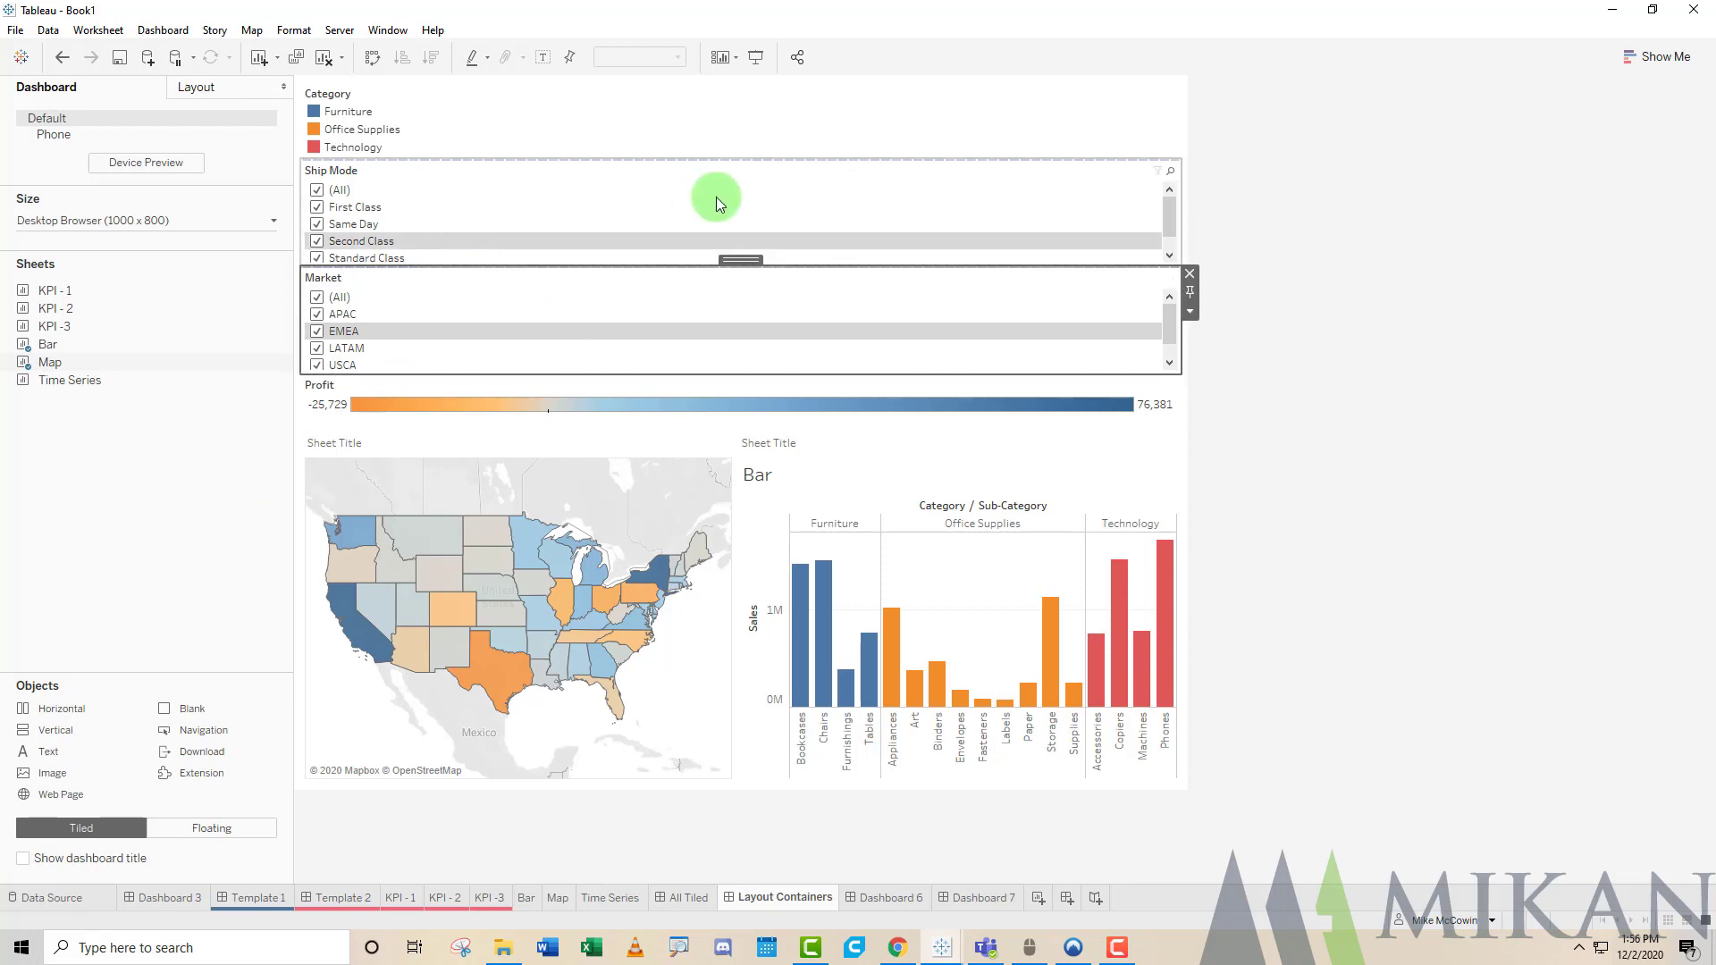
{"action": "left_click_drag", "start_coordinate": [740, 263], "coordinate": [1183, 352]}
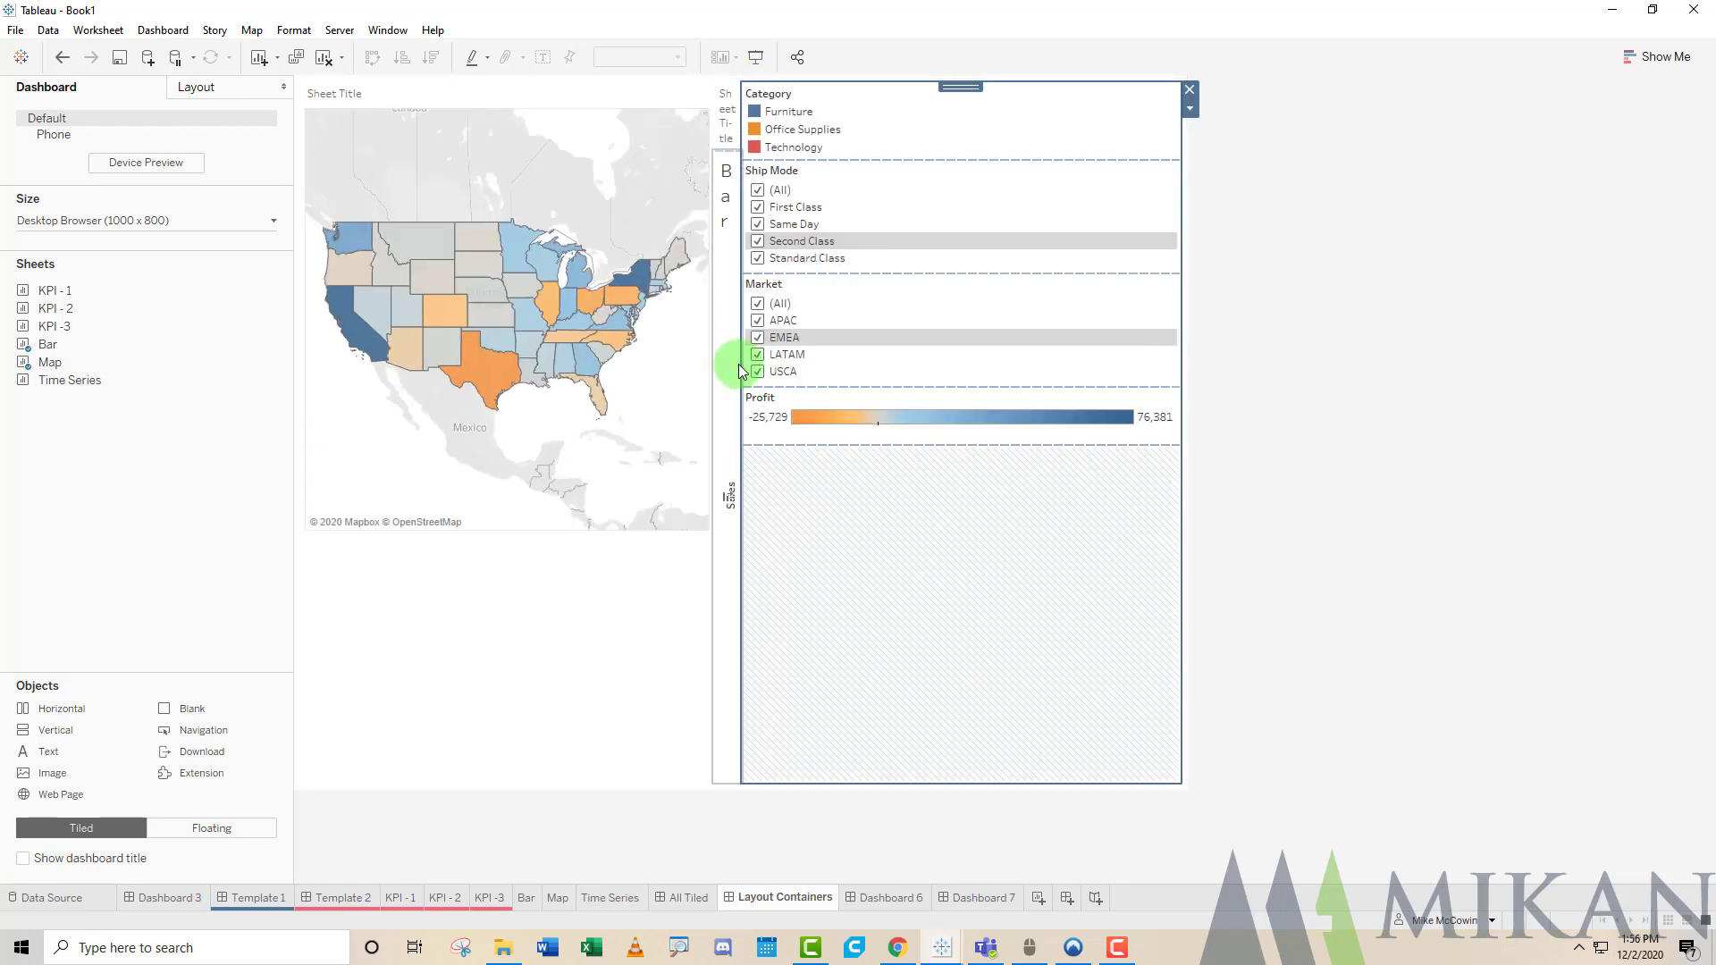
{"action": "left_click_drag", "start_coordinate": [742, 365], "coordinate": [1017, 365]}
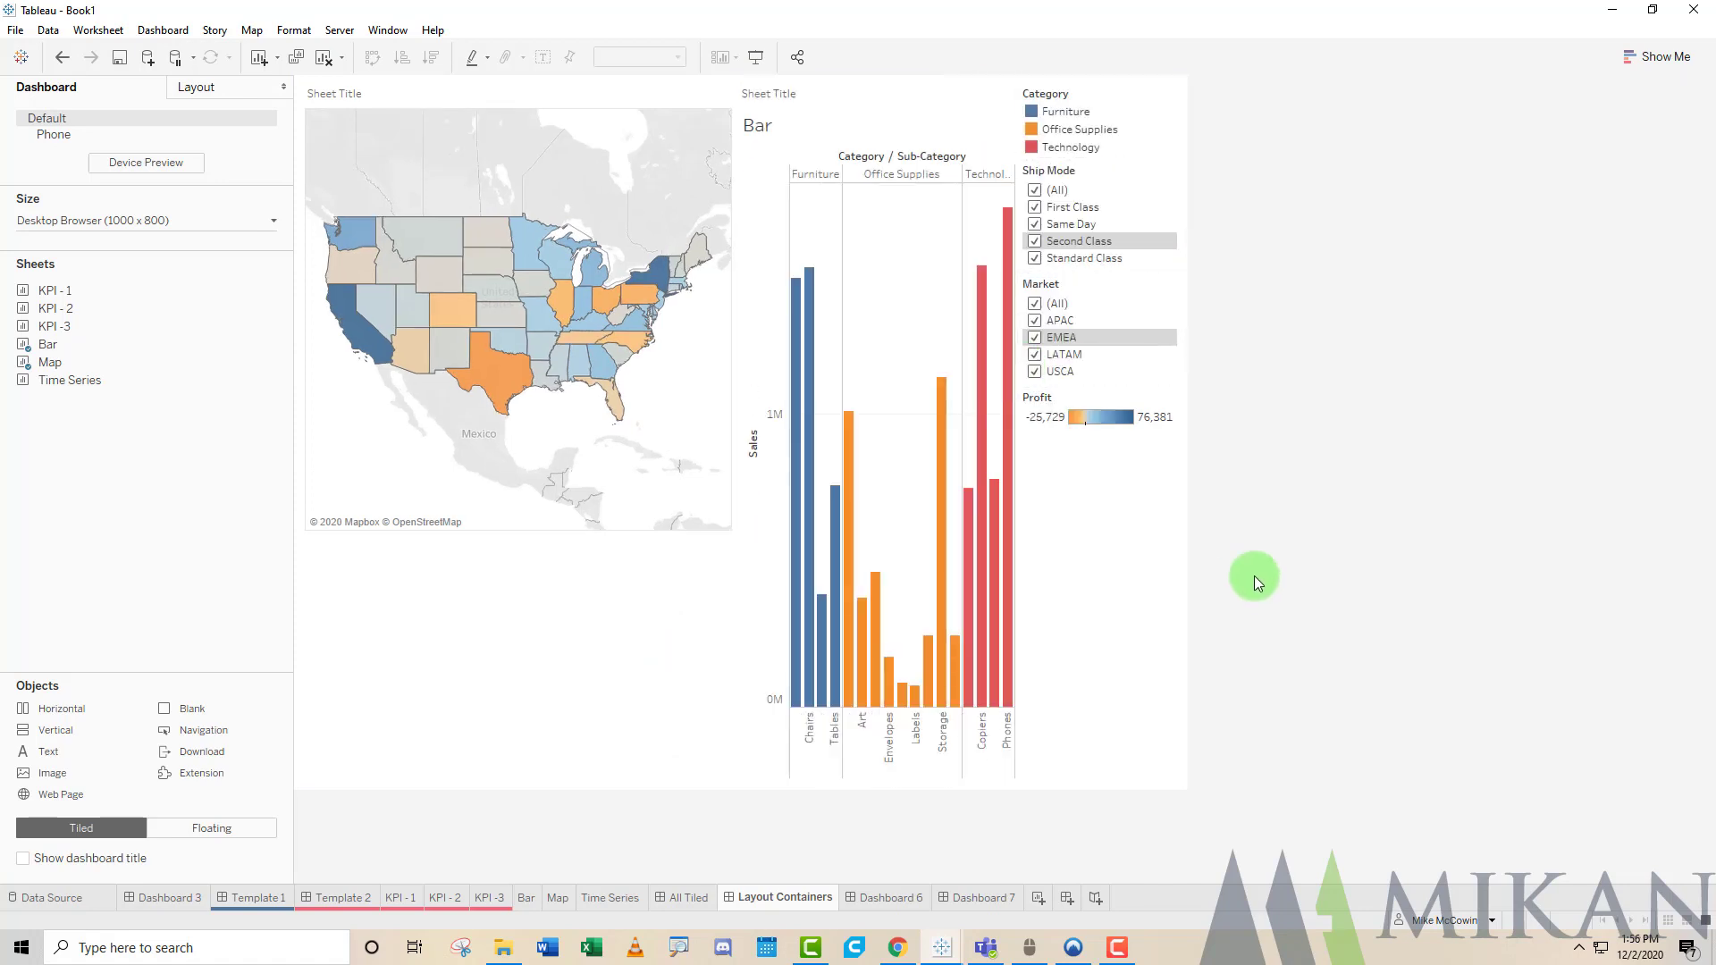
{"action": "key", "text": "ctrl+z"}
{"action": "key", "text": "ctrl+z"}
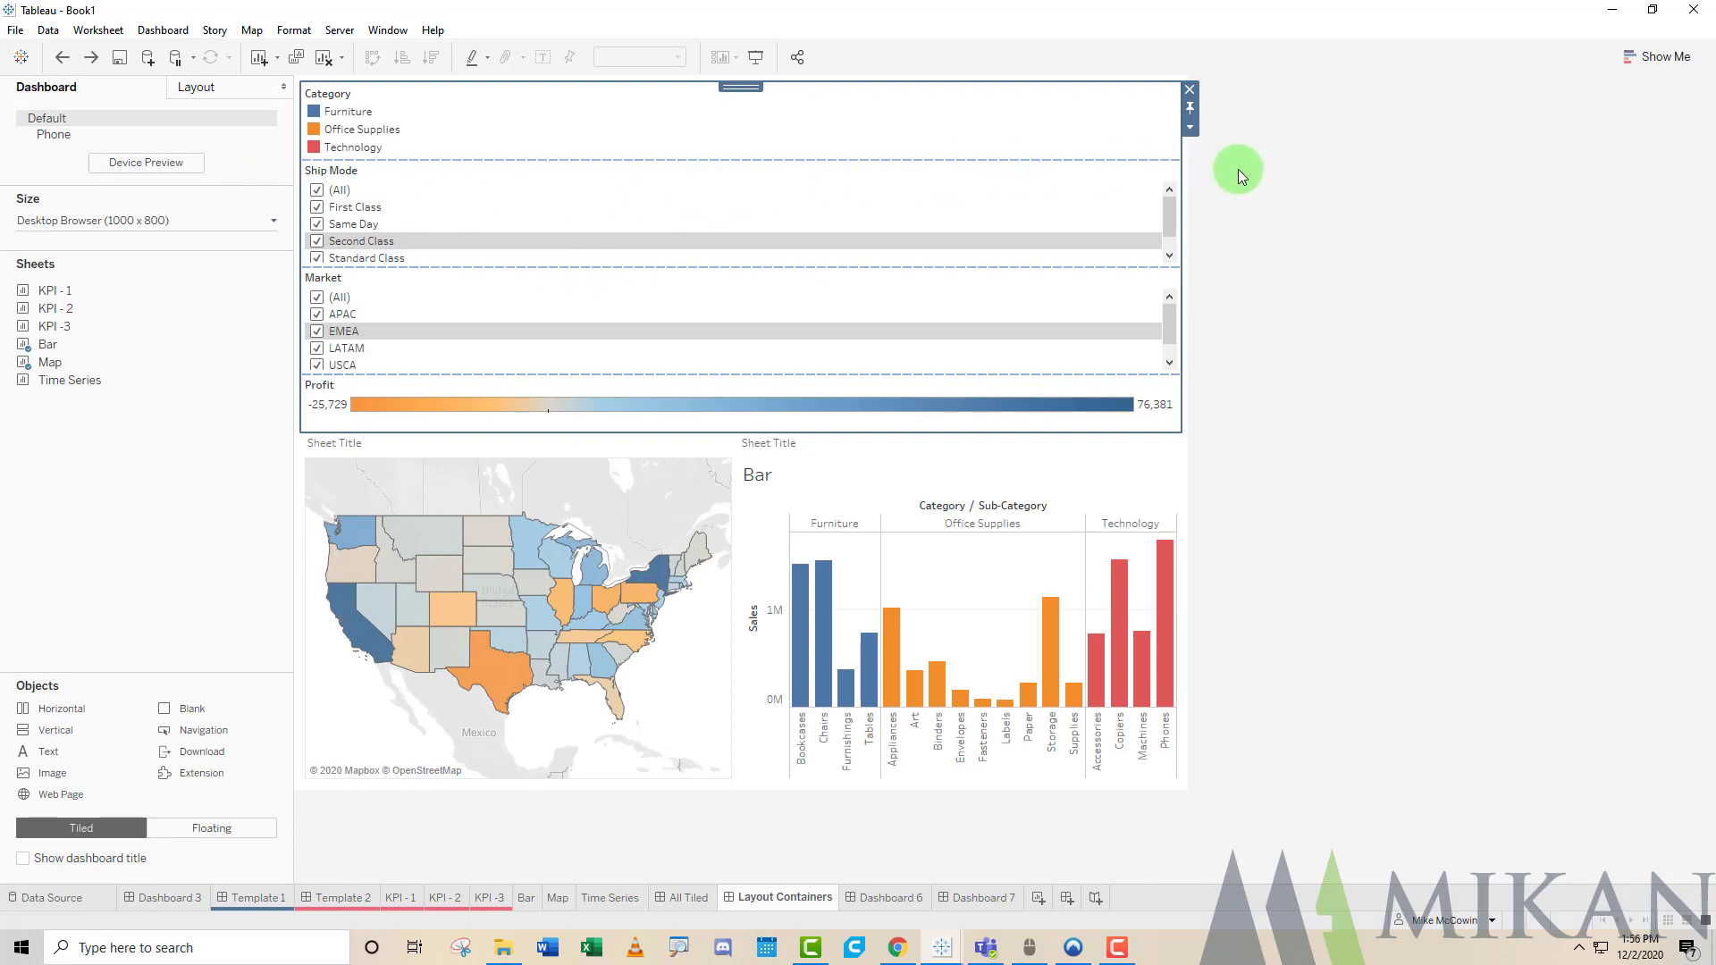
Remove the Category and Profit color legends from the dashboard.
{"action": "left_click", "coordinate": [1006, 114]}
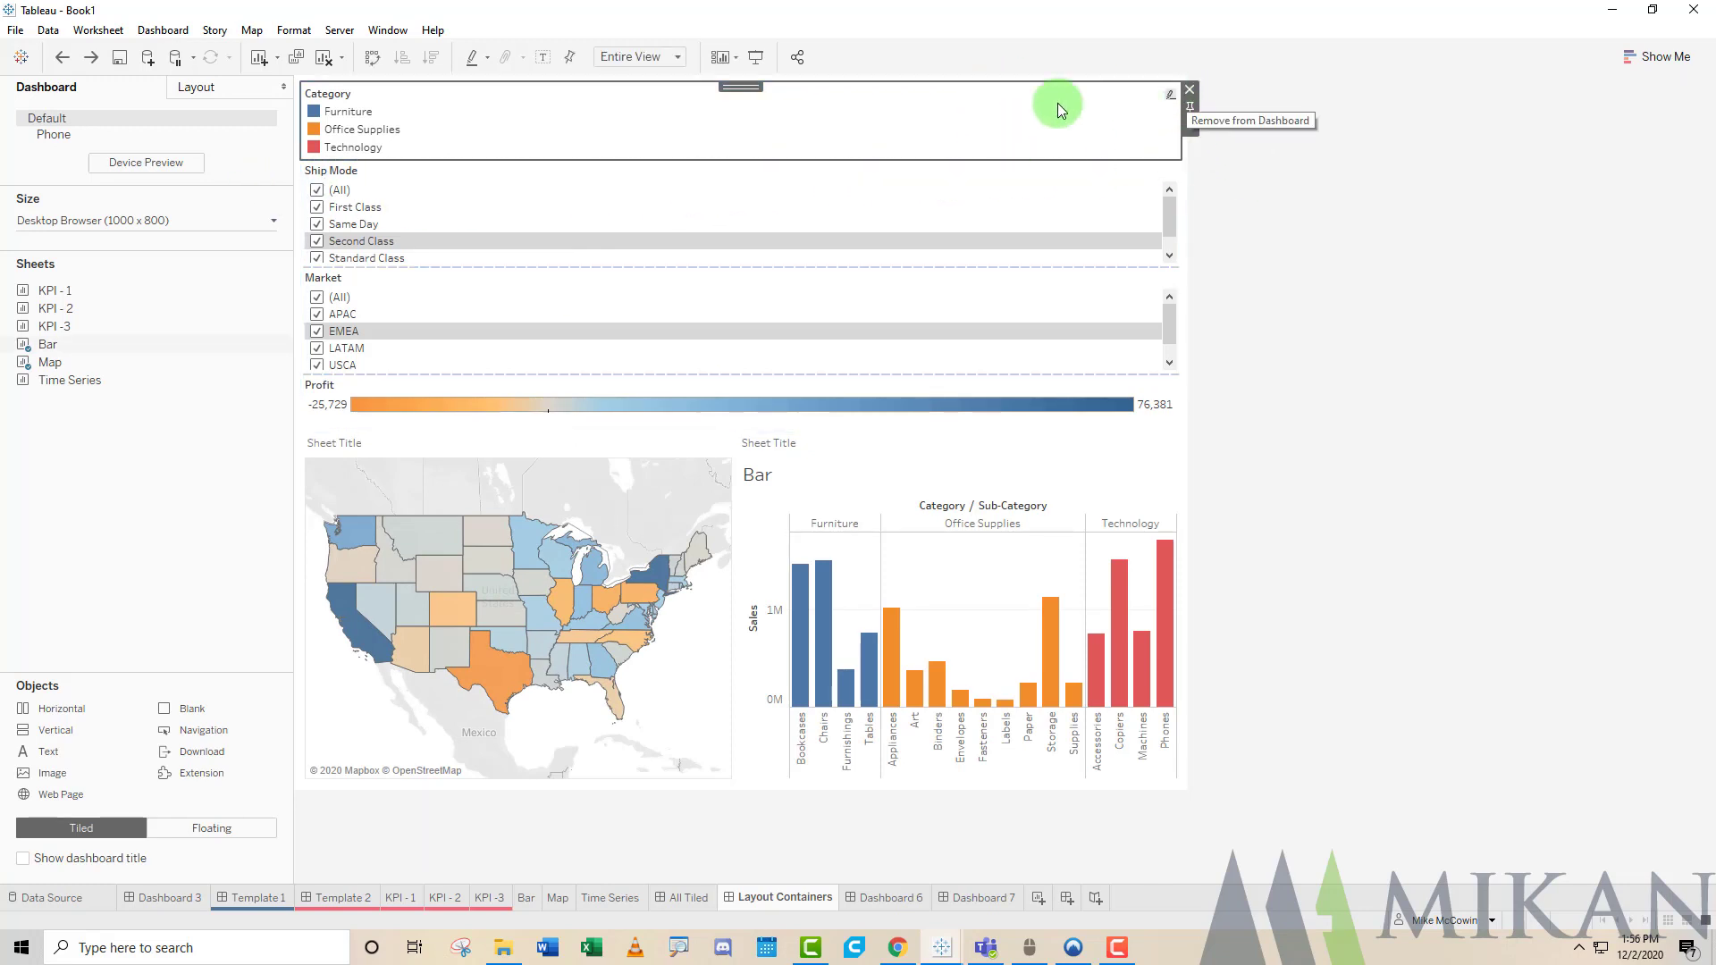
{"action": "left_click", "coordinate": [1190, 90]}
{"action": "left_click", "coordinate": [866, 345]}
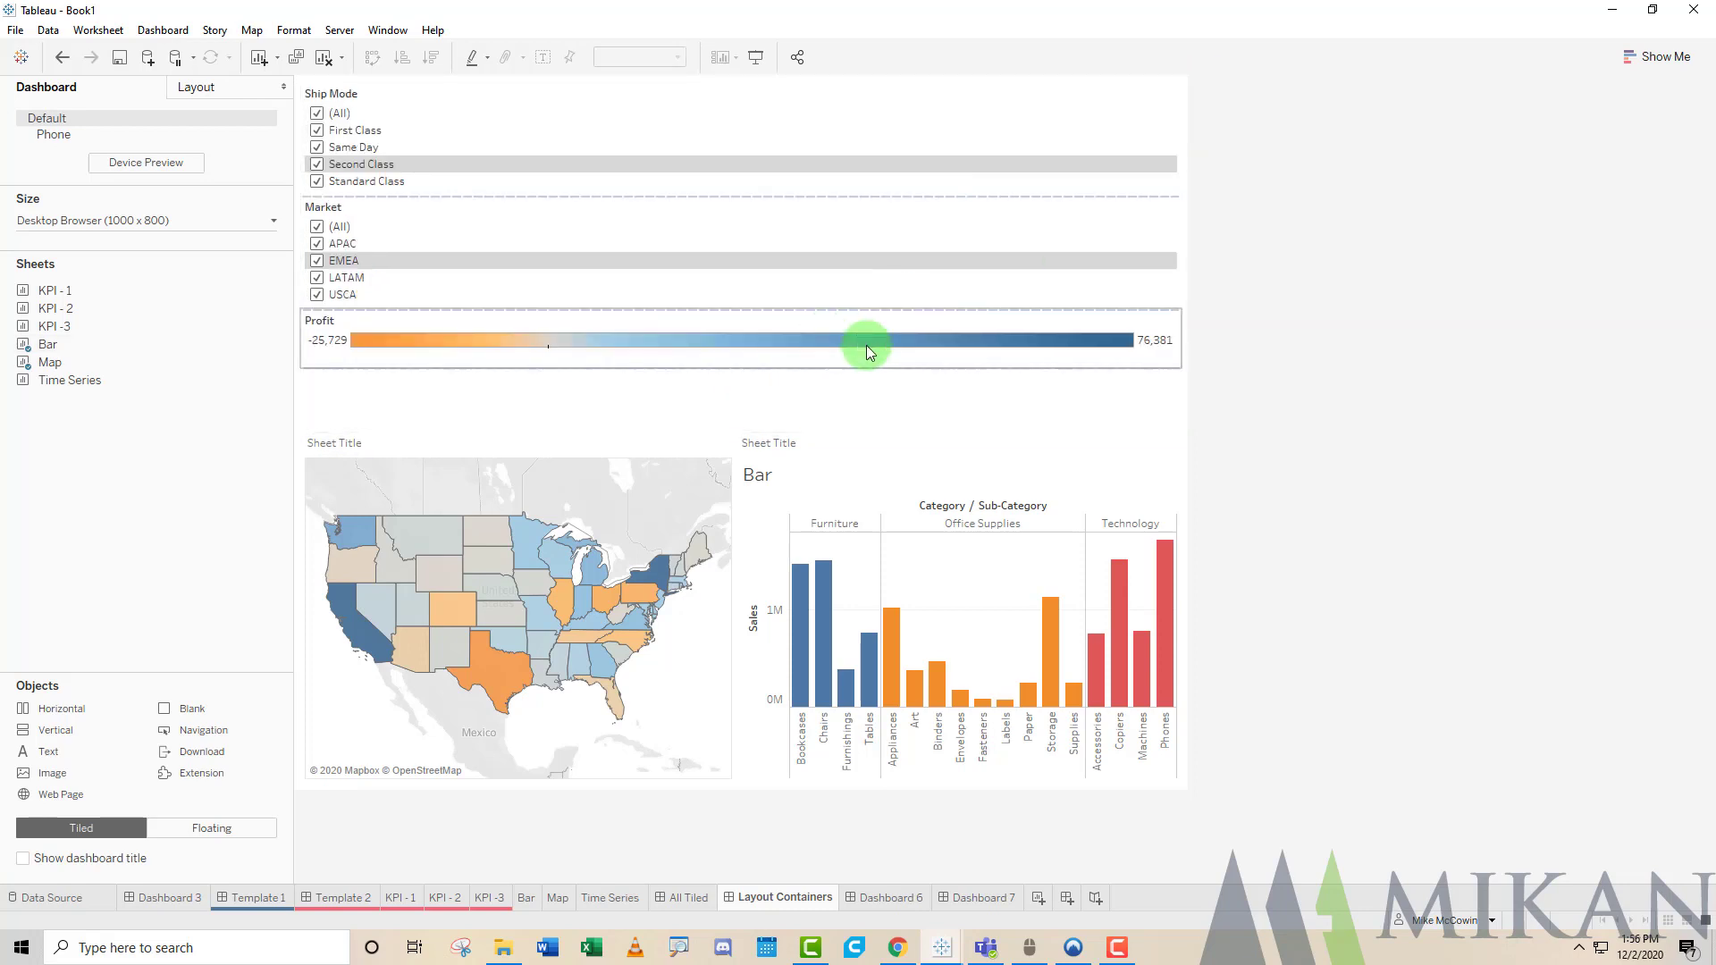
{"action": "left_click", "coordinate": [1190, 316]}
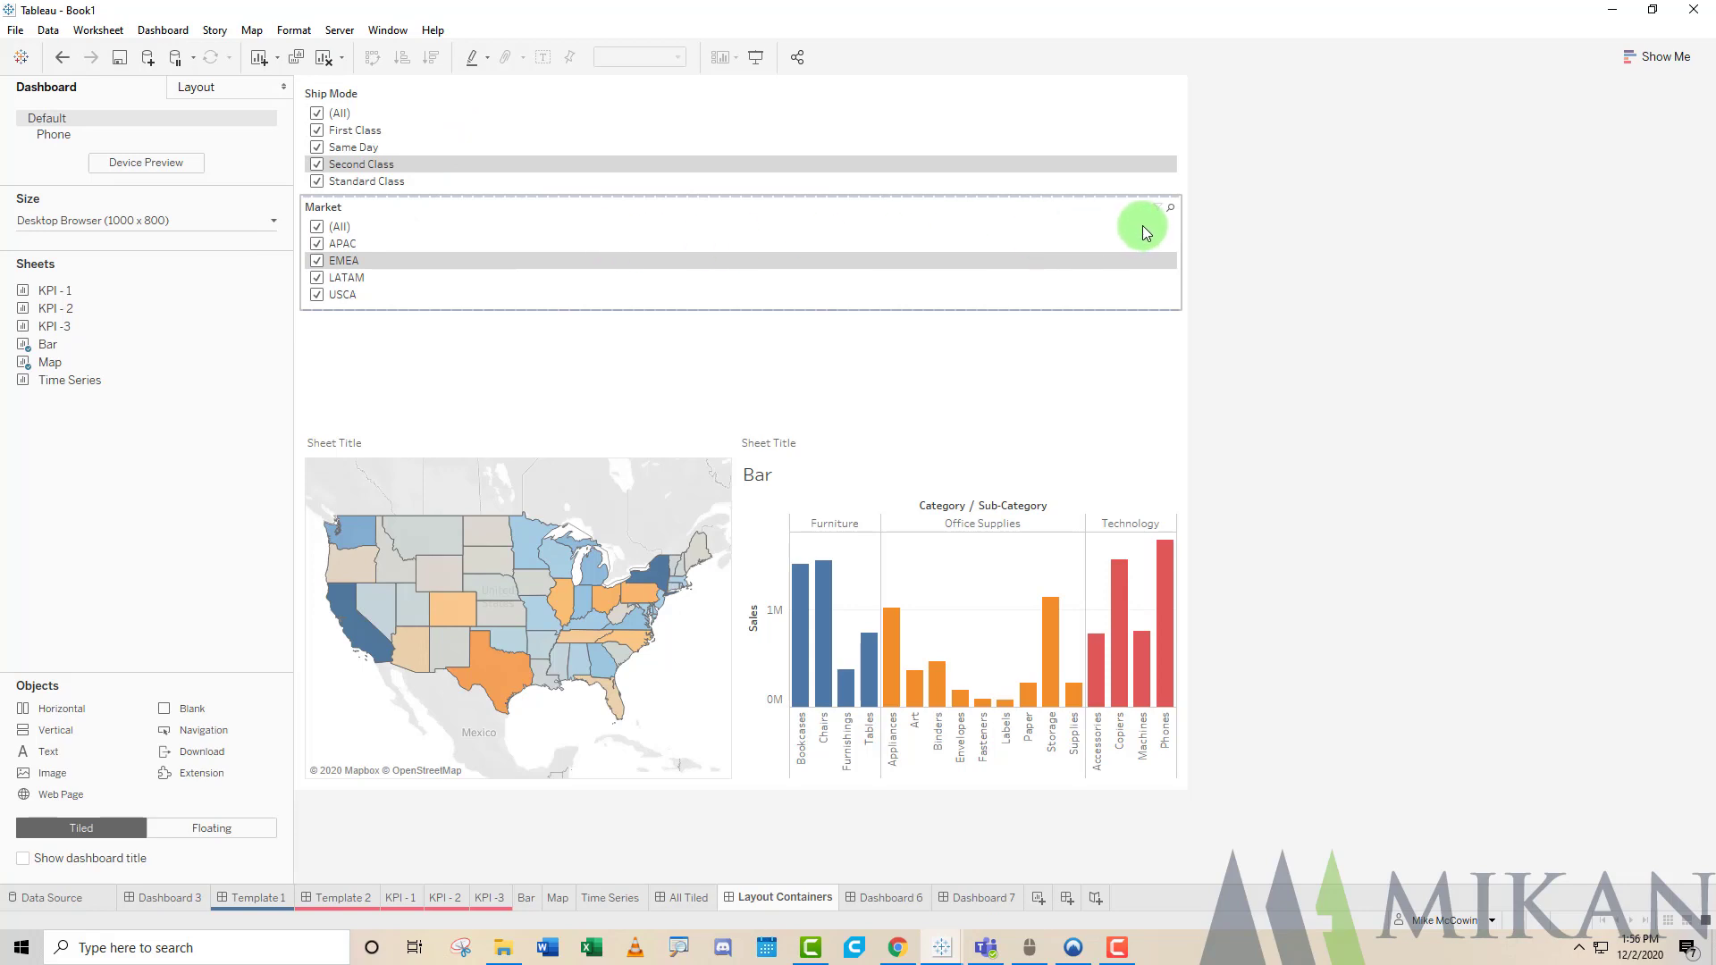
Add a tiled horizontal container across the top of the dashboard and move the Ship Mode filter into it.
{"action": "left_click", "coordinate": [621, 406]}
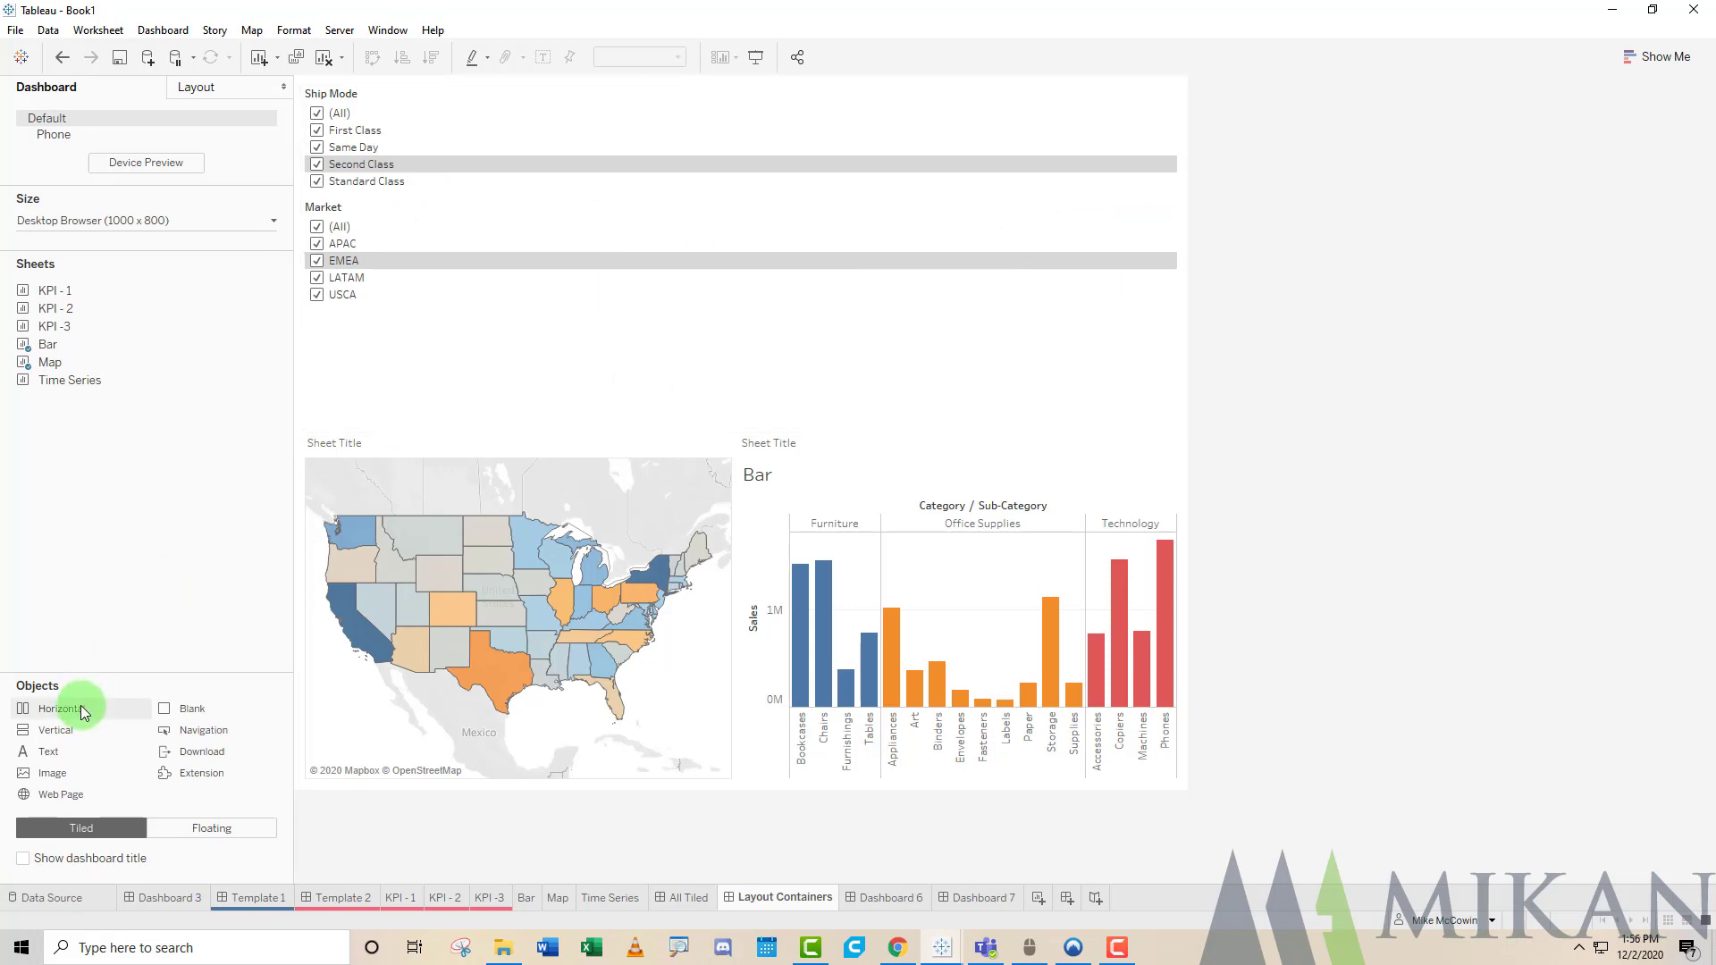
{"action": "mouse_move", "coordinate": [83, 712]}
{"action": "left_mouse_down"}
{"action": "mouse_move", "coordinate": [712, 325]}
{"action": "mouse_move", "coordinate": [706, 106]}
{"action": "mouse_move", "coordinate": [708, 370]}
{"action": "mouse_move", "coordinate": [729, 118]}
{"action": "mouse_move", "coordinate": [742, 282]}
{"action": "mouse_move", "coordinate": [739, 73]}
{"action": "mouse_move", "coordinate": [740, 87]}
{"action": "left_mouse_up"}
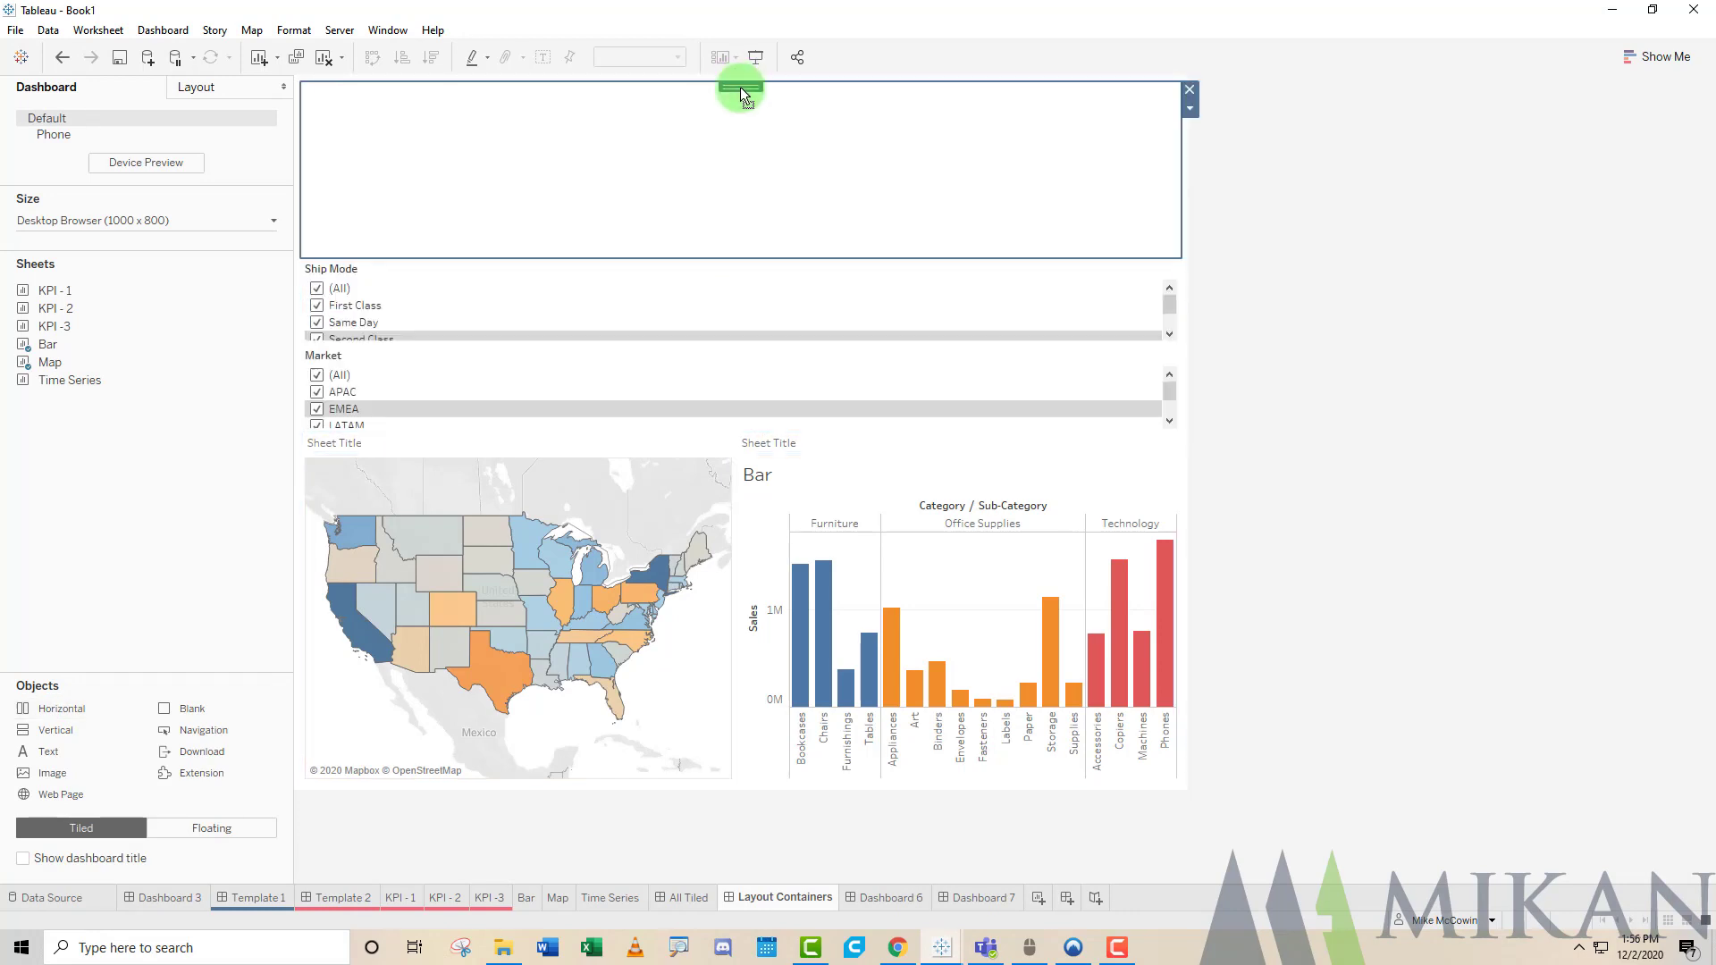
{"action": "left_click", "coordinate": [653, 292]}
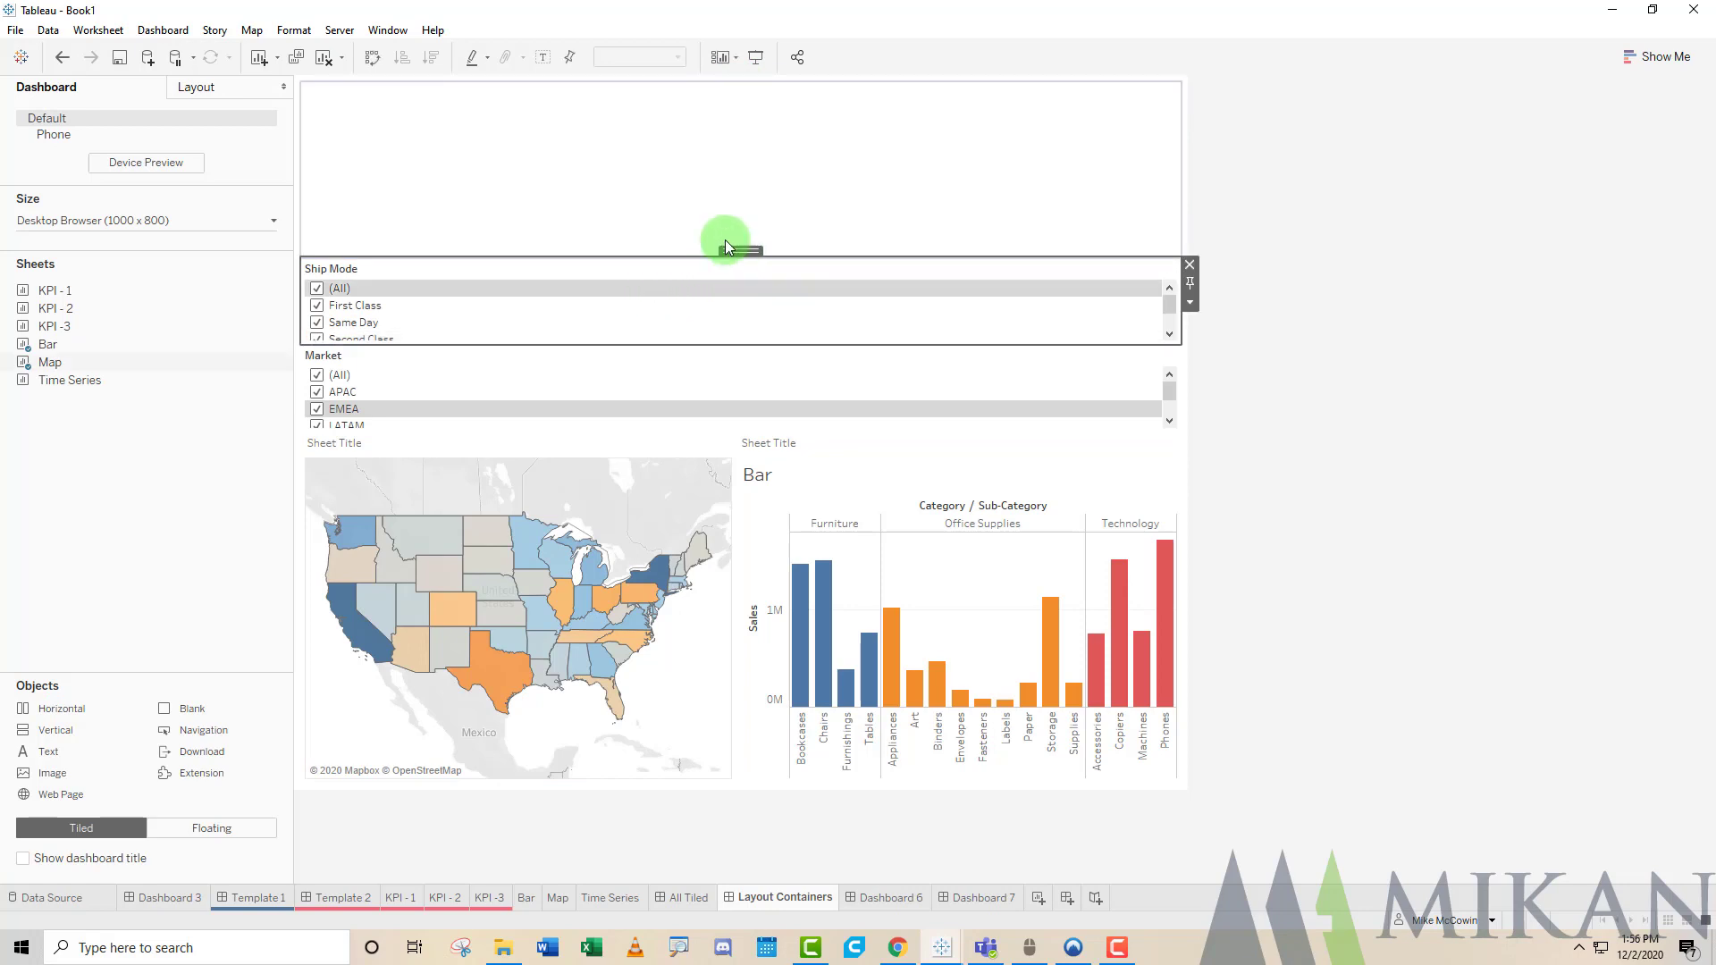
{"action": "left_click_drag", "start_coordinate": [726, 240], "coordinate": [609, 197]}
Place the Market filter beside Ship Mode in the horizontal container and shrink the container's height to fit the filter lists.
{"action": "left_click", "coordinate": [636, 297]}
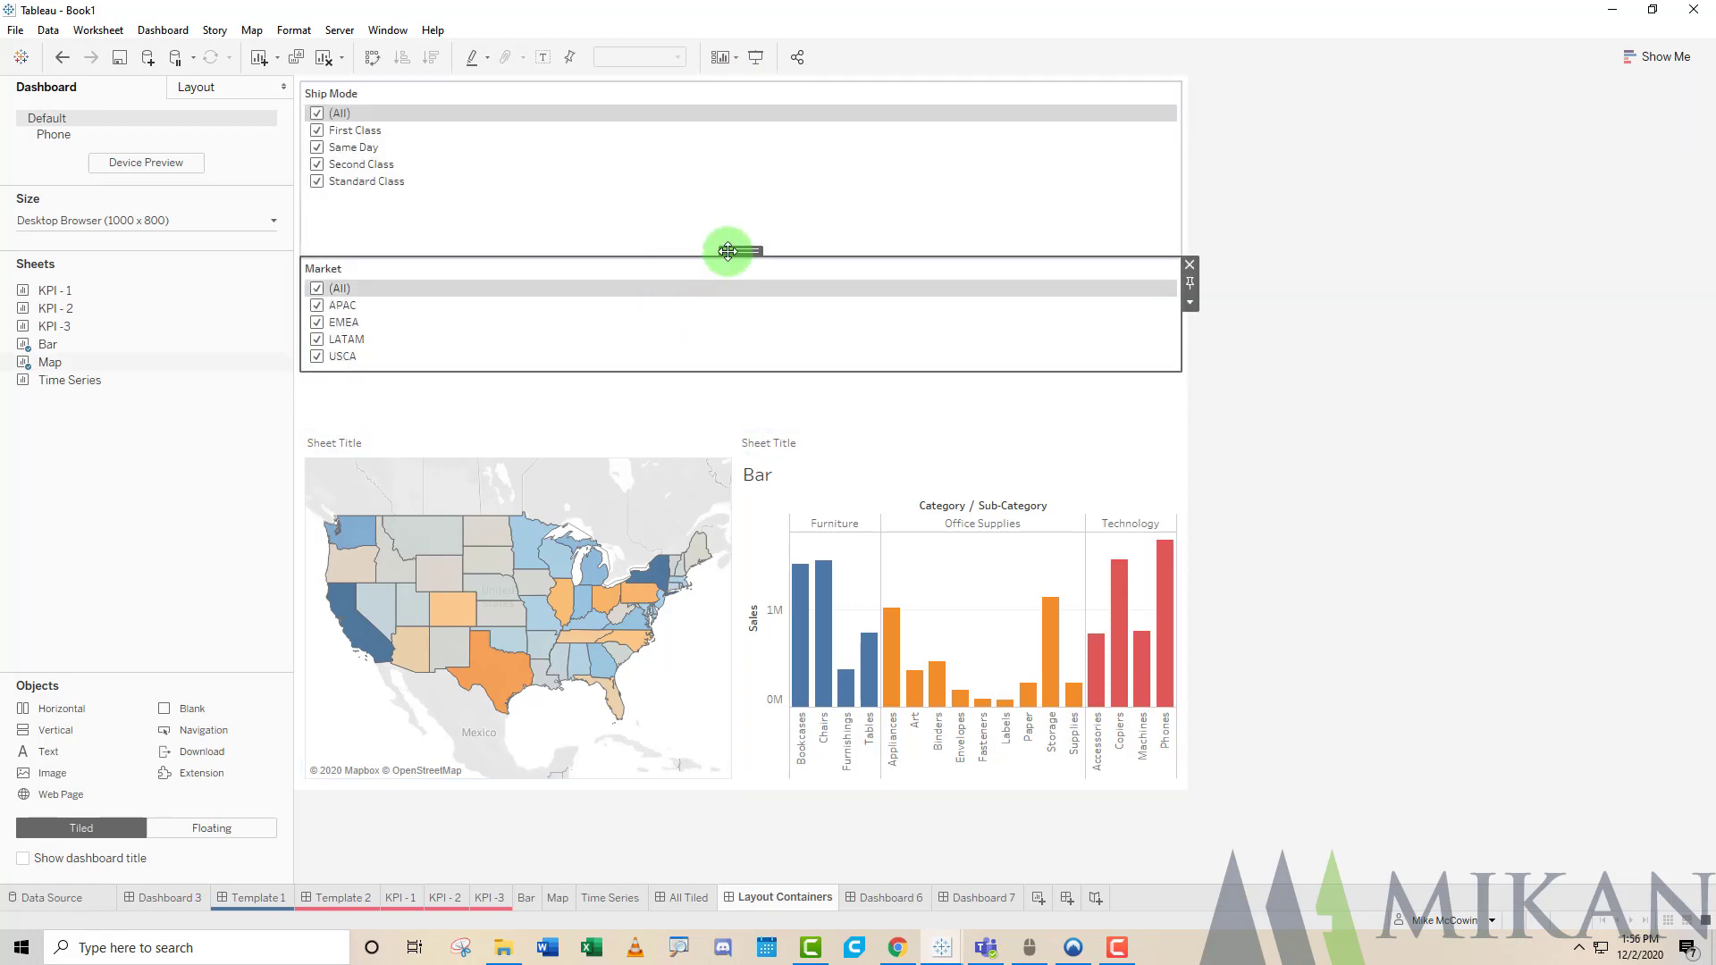
{"action": "left_click_drag", "start_coordinate": [741, 259], "coordinate": [1139, 168]}
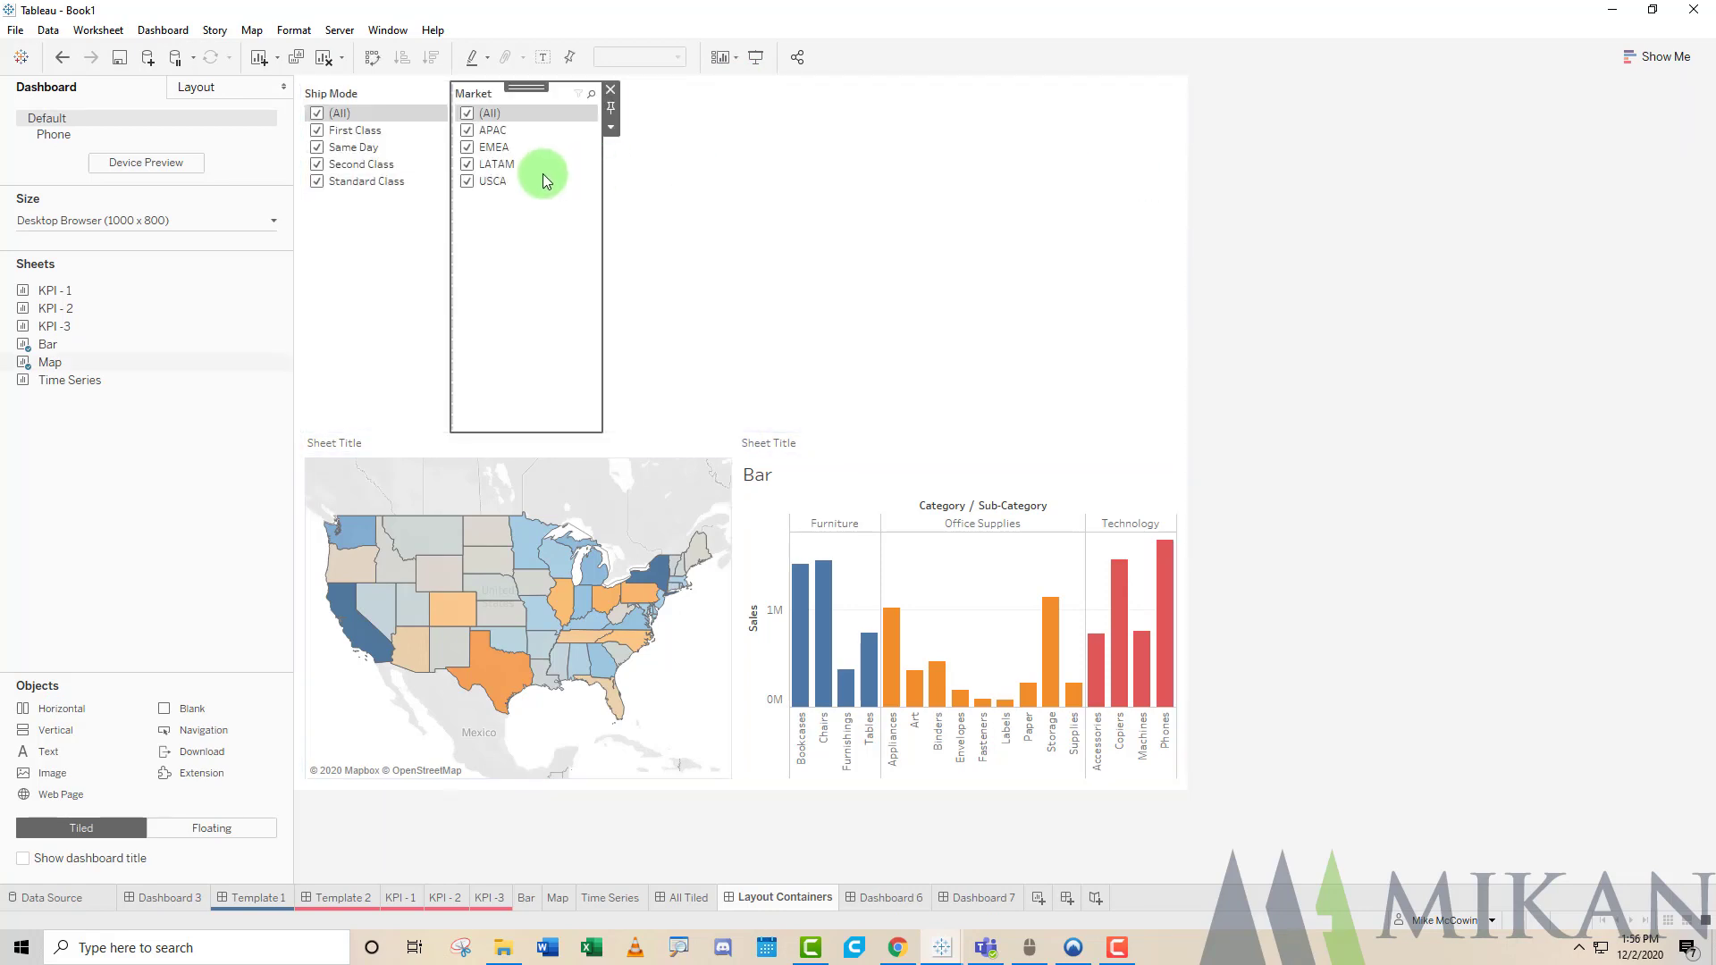
{"action": "left_click_drag", "start_coordinate": [635, 431], "coordinate": [670, 205]}
Change the Market and Ship Mode filters to Multiple Values (dropdown).
{"action": "left_click", "coordinate": [577, 166]}
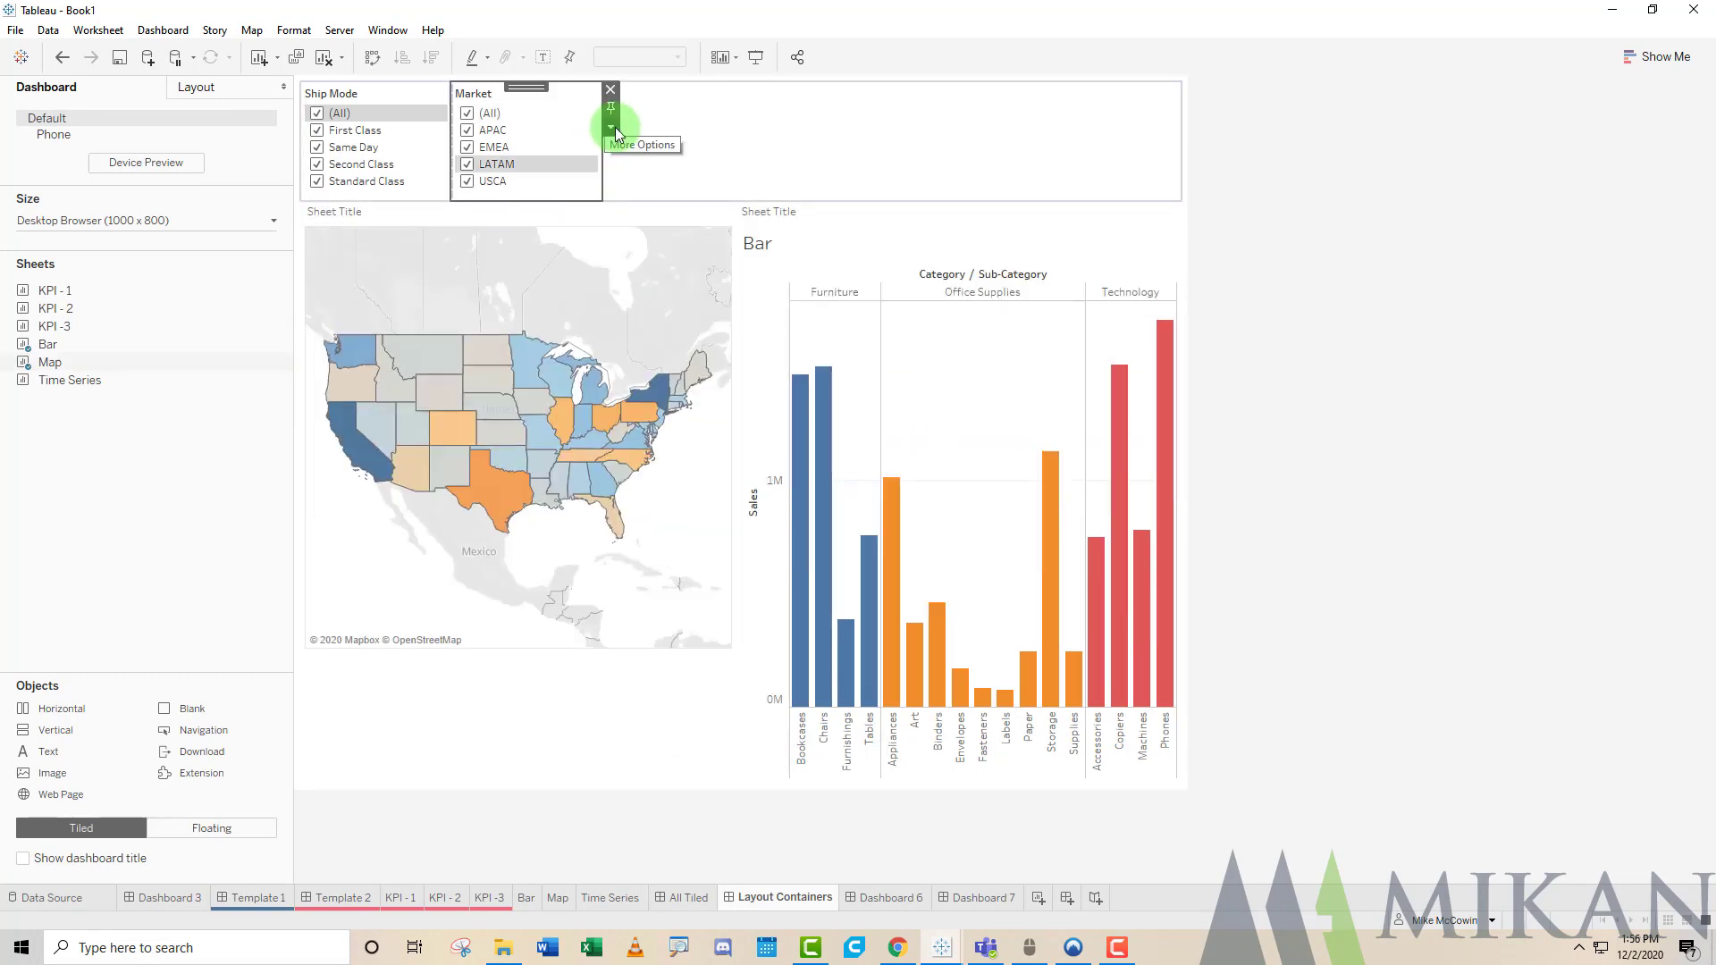
{"action": "left_click", "coordinate": [610, 127]}
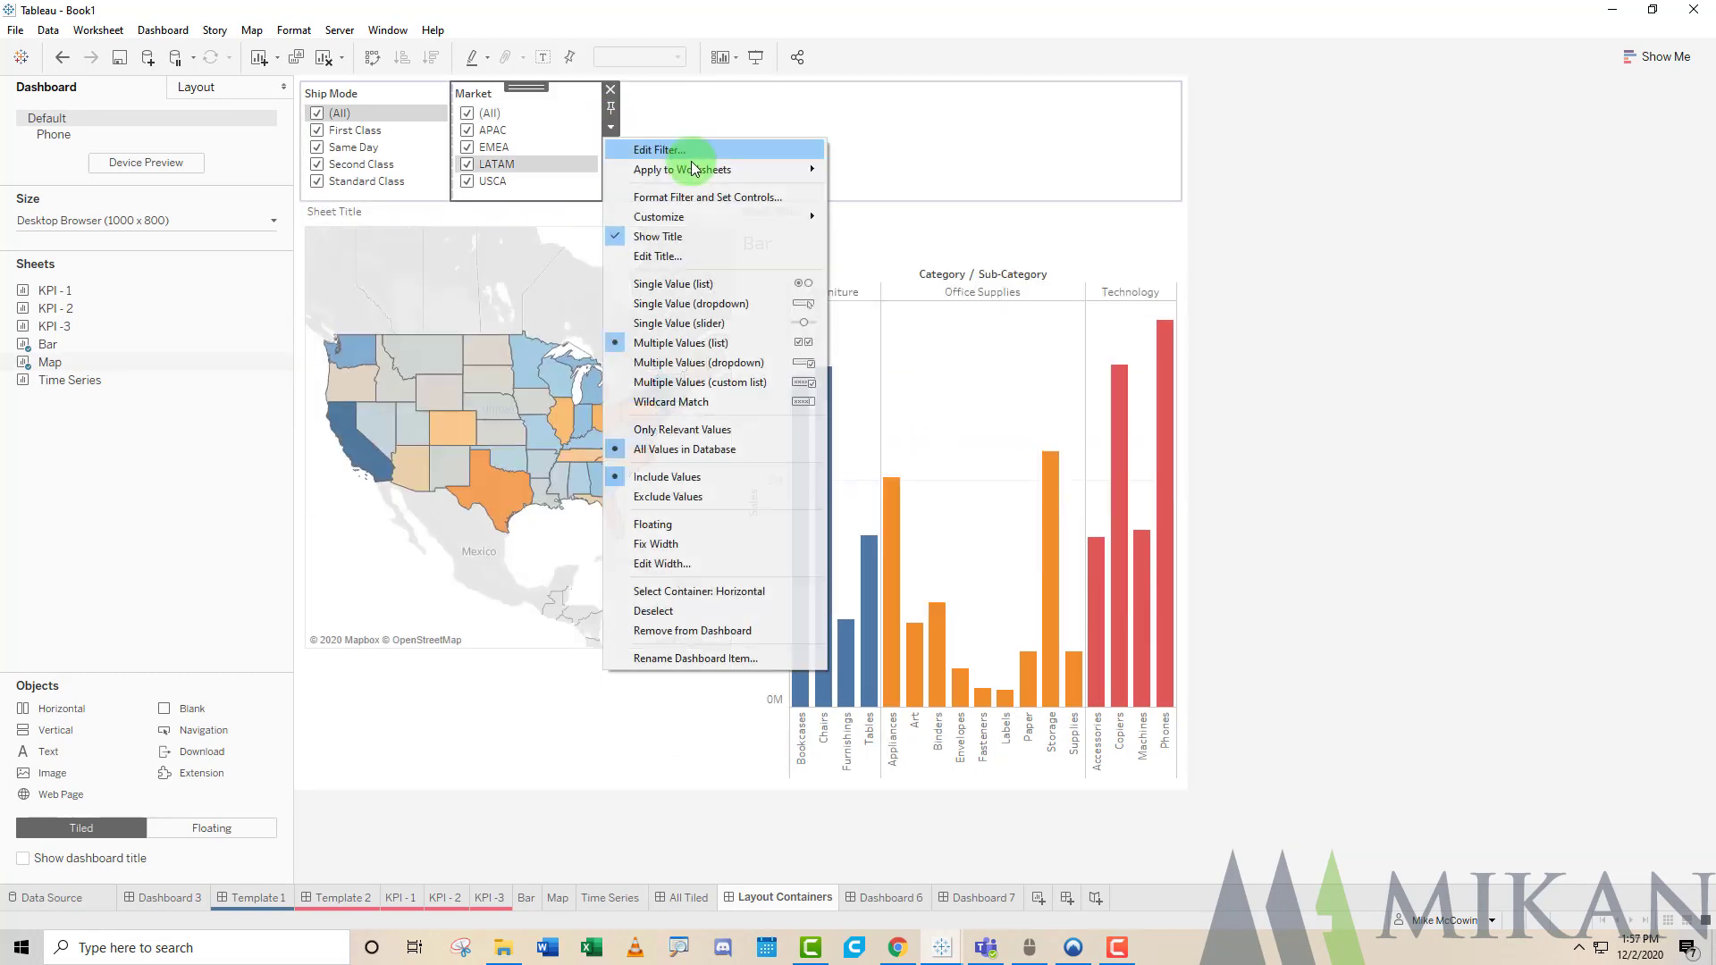
{"action": "left_click", "coordinate": [706, 363]}
{"action": "left_click", "coordinate": [423, 101]}
{"action": "left_click", "coordinate": [461, 126]}
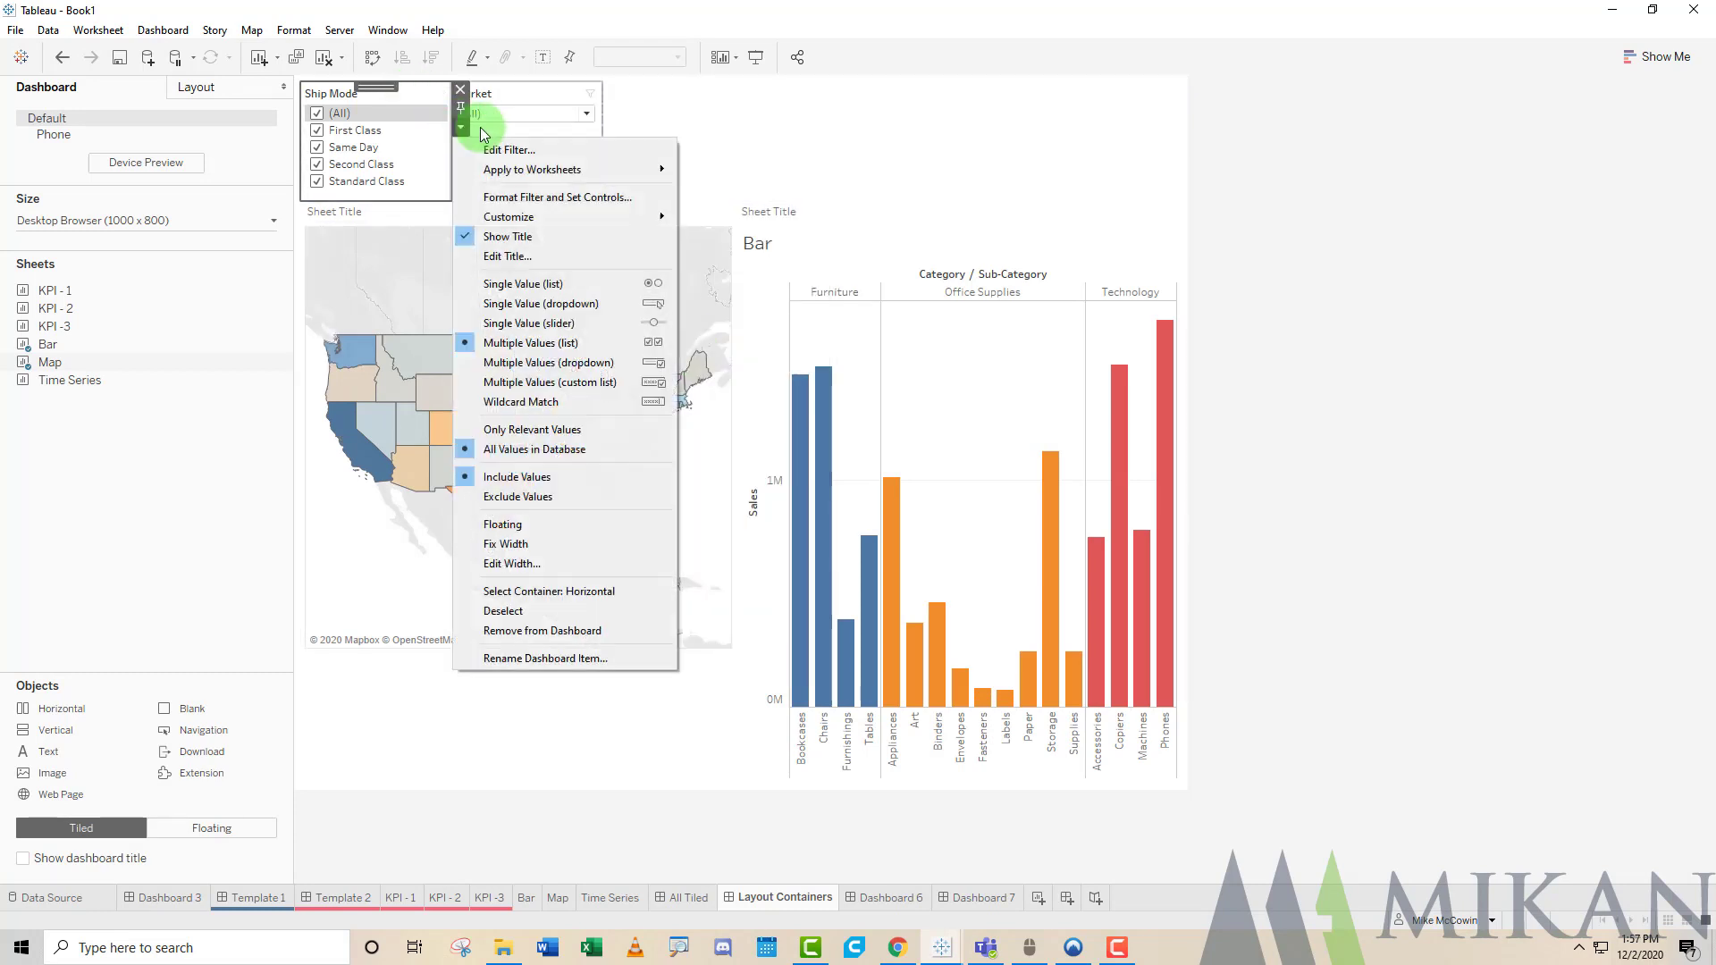
{"action": "left_click", "coordinate": [547, 363]}
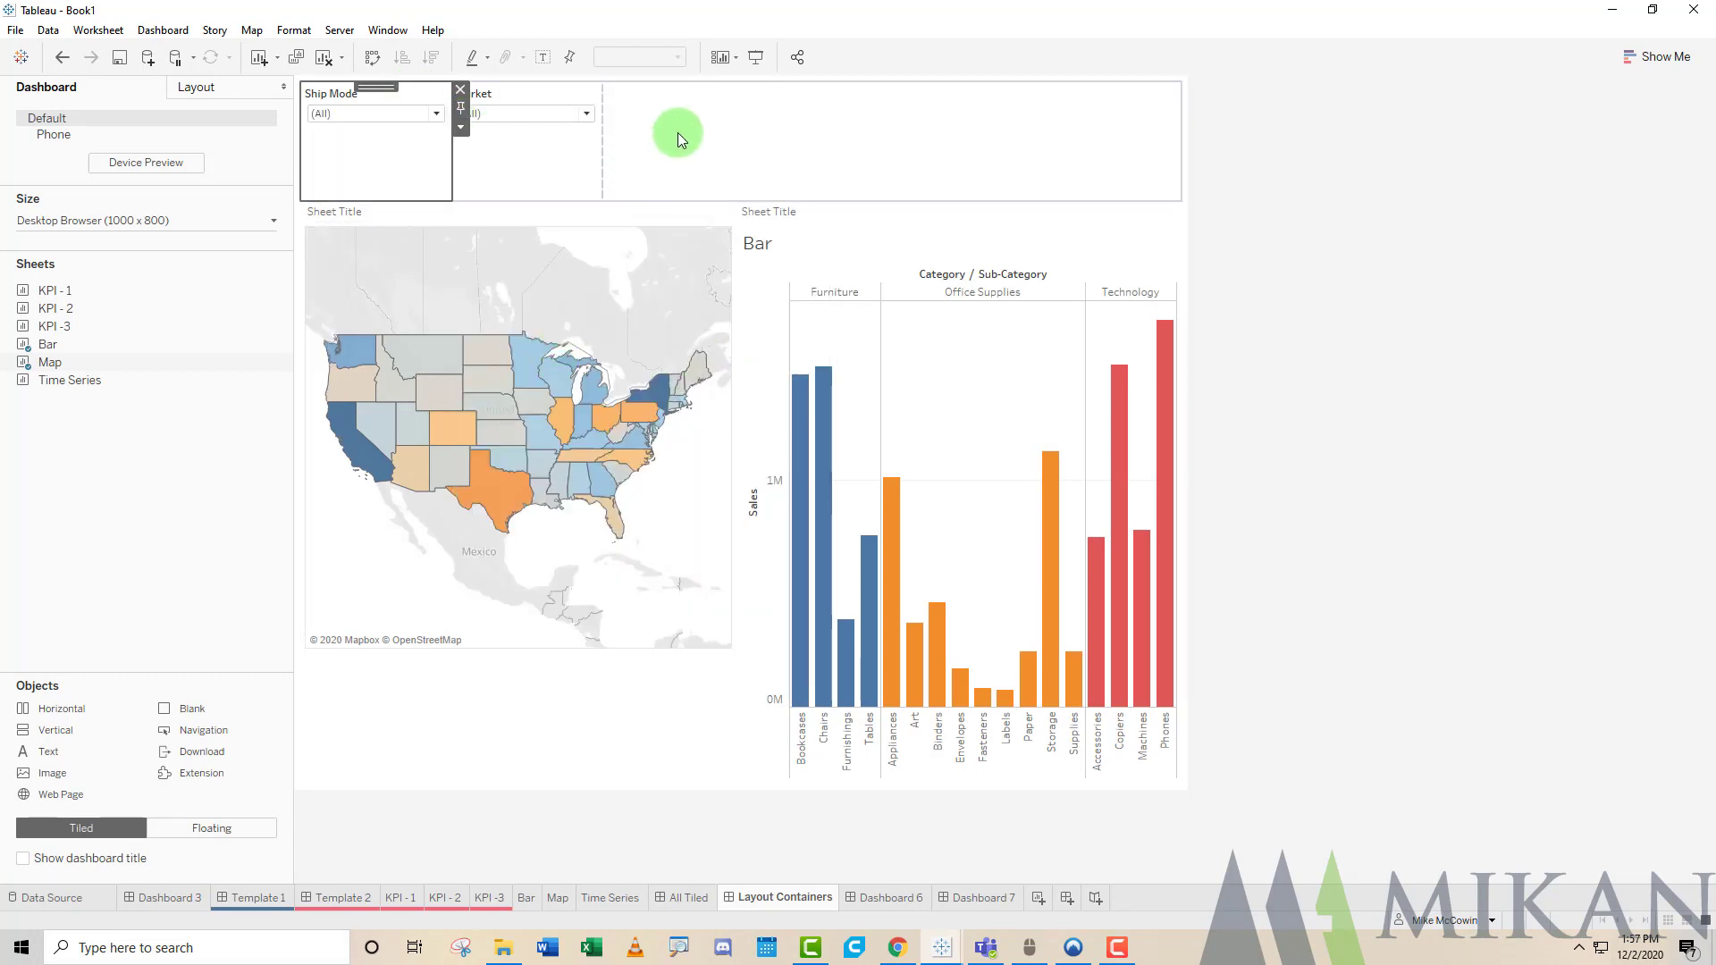
Distribute the Ship Mode and Market filters evenly in their horizontal container and shrink its height to fit the dropdowns.
{"action": "left_click", "coordinate": [678, 134]}
{"action": "left_click", "coordinate": [1190, 109]}
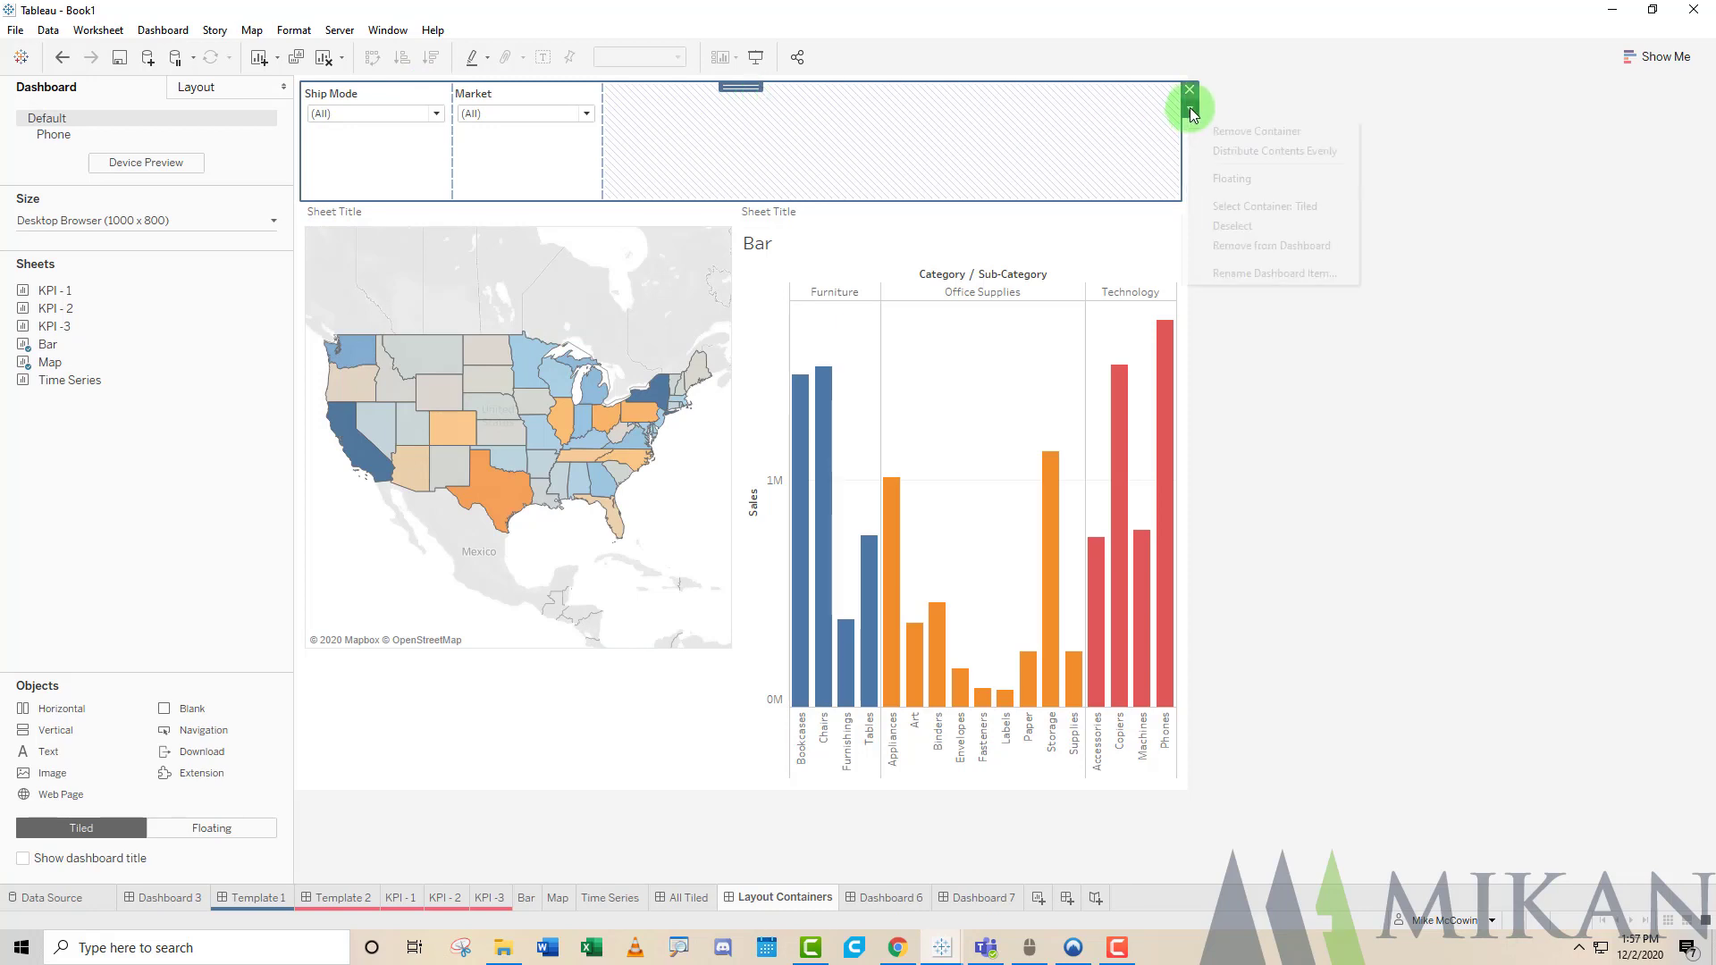
{"action": "left_click", "coordinate": [1241, 151]}
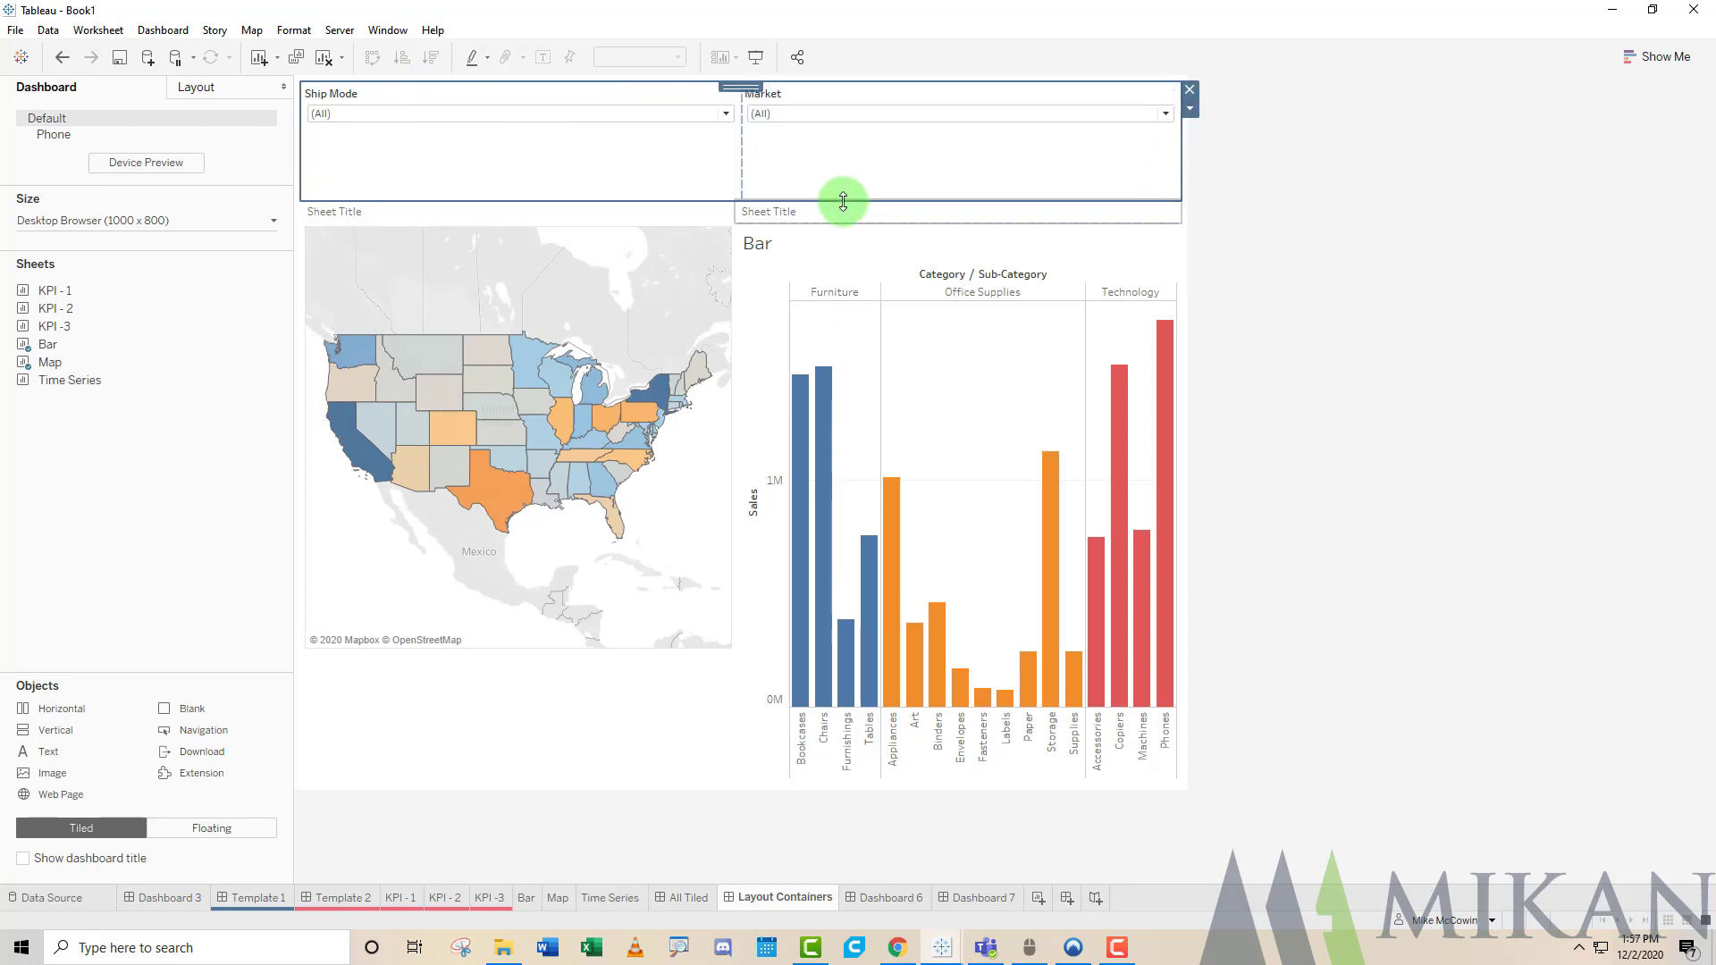
{"action": "left_click_drag", "start_coordinate": [823, 200], "coordinate": [823, 132]}
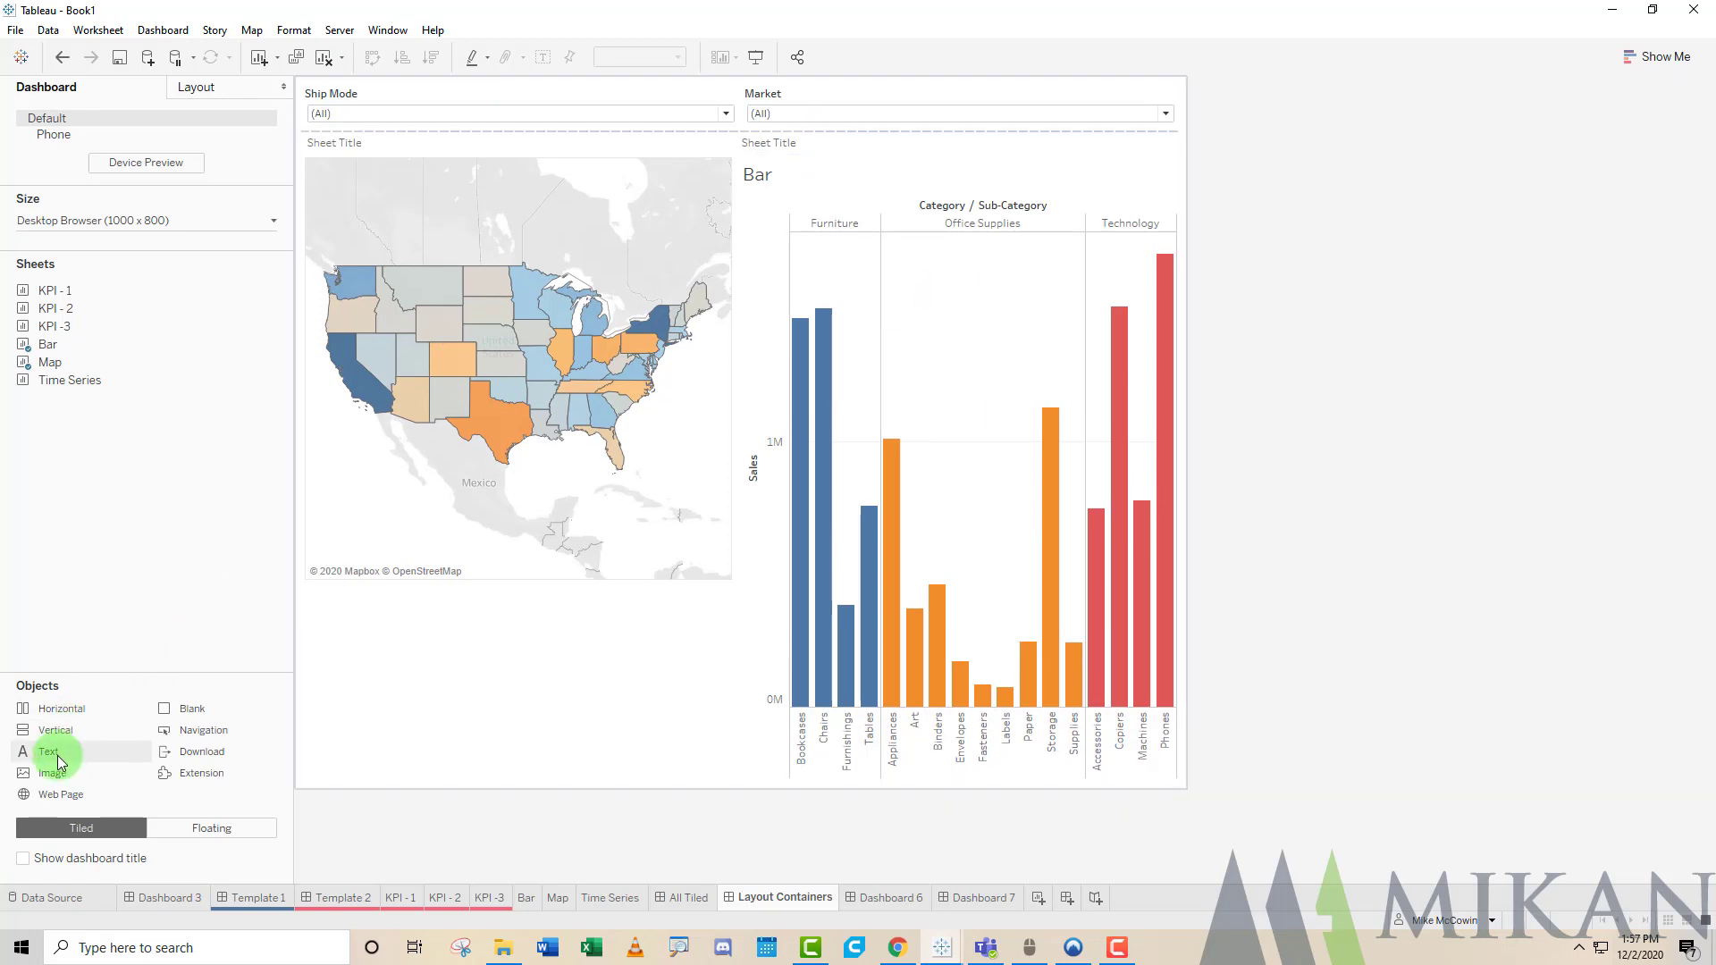
{"action": "mouse_move", "coordinate": [76, 764]}
{"action": "left_mouse_down"}
{"action": "mouse_move", "coordinate": [53, 766]}
{"action": "mouse_move", "coordinate": [754, 211]}
{"action": "mouse_move", "coordinate": [754, 77]}
{"action": "mouse_move", "coordinate": [705, 79]}
{"action": "mouse_move", "coordinate": [764, 87]}
{"action": "left_mouse_up"}
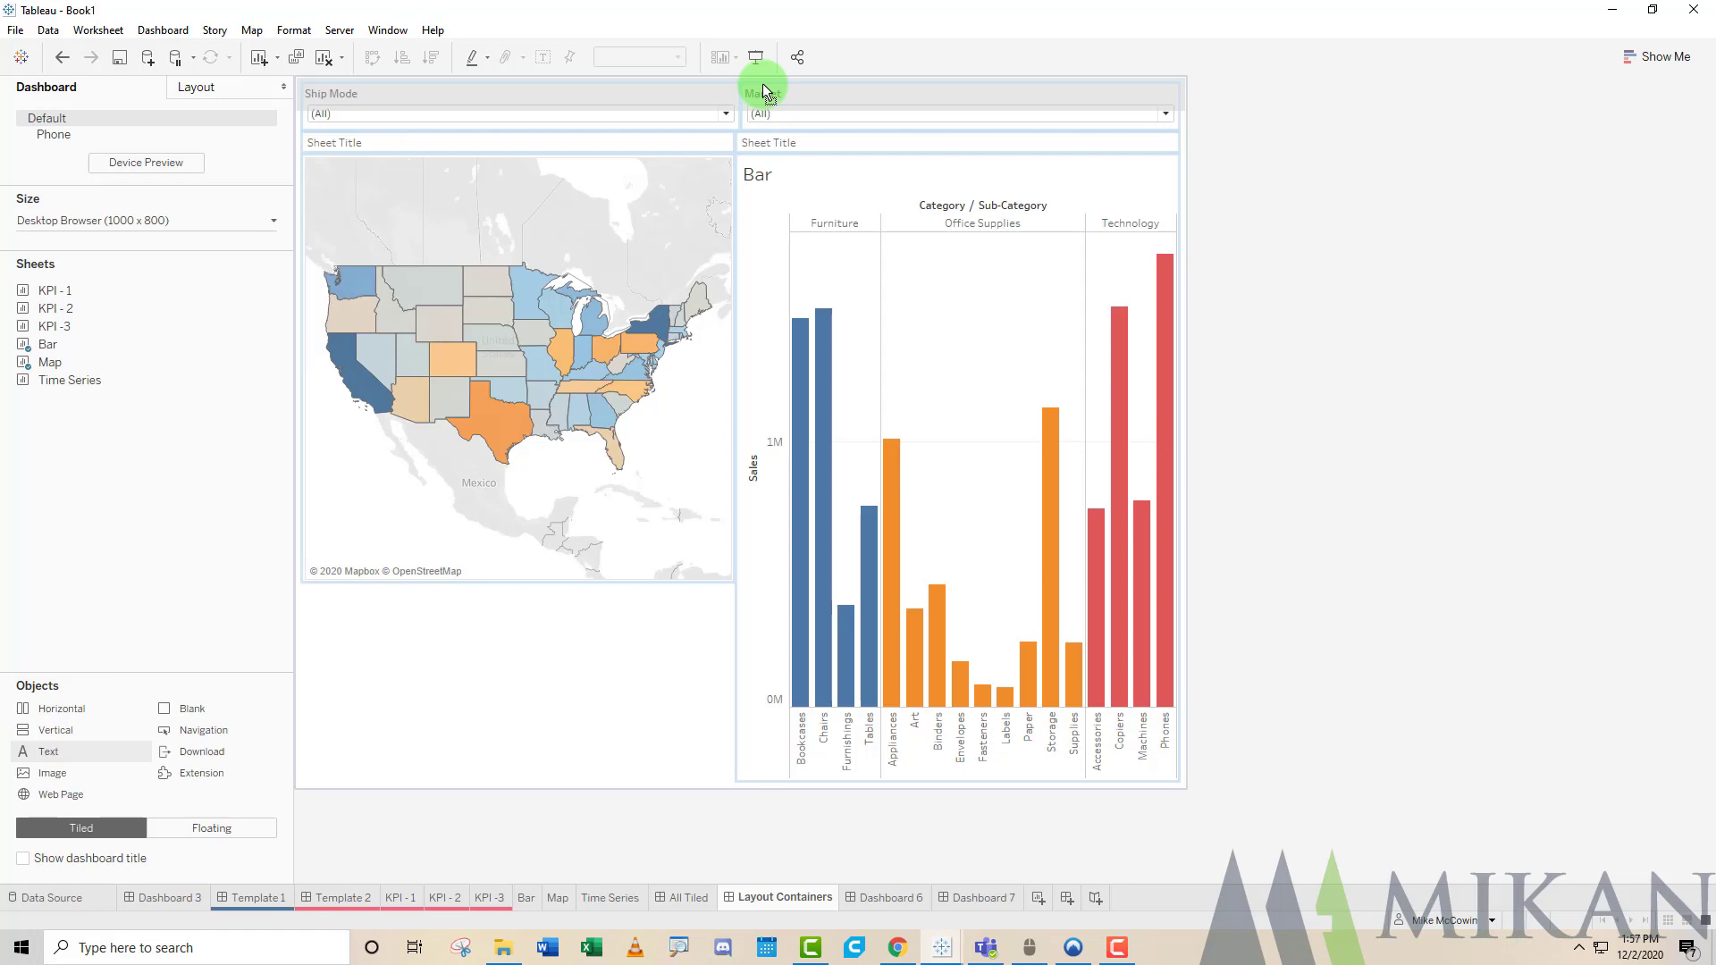
{"action": "mouse_move", "coordinate": [763, 83]}
{"action": "left_mouse_down"}
{"action": "mouse_move", "coordinate": [141, 492]}
{"action": "mouse_move", "coordinate": [143, 536]}
{"action": "left_mouse_up"}
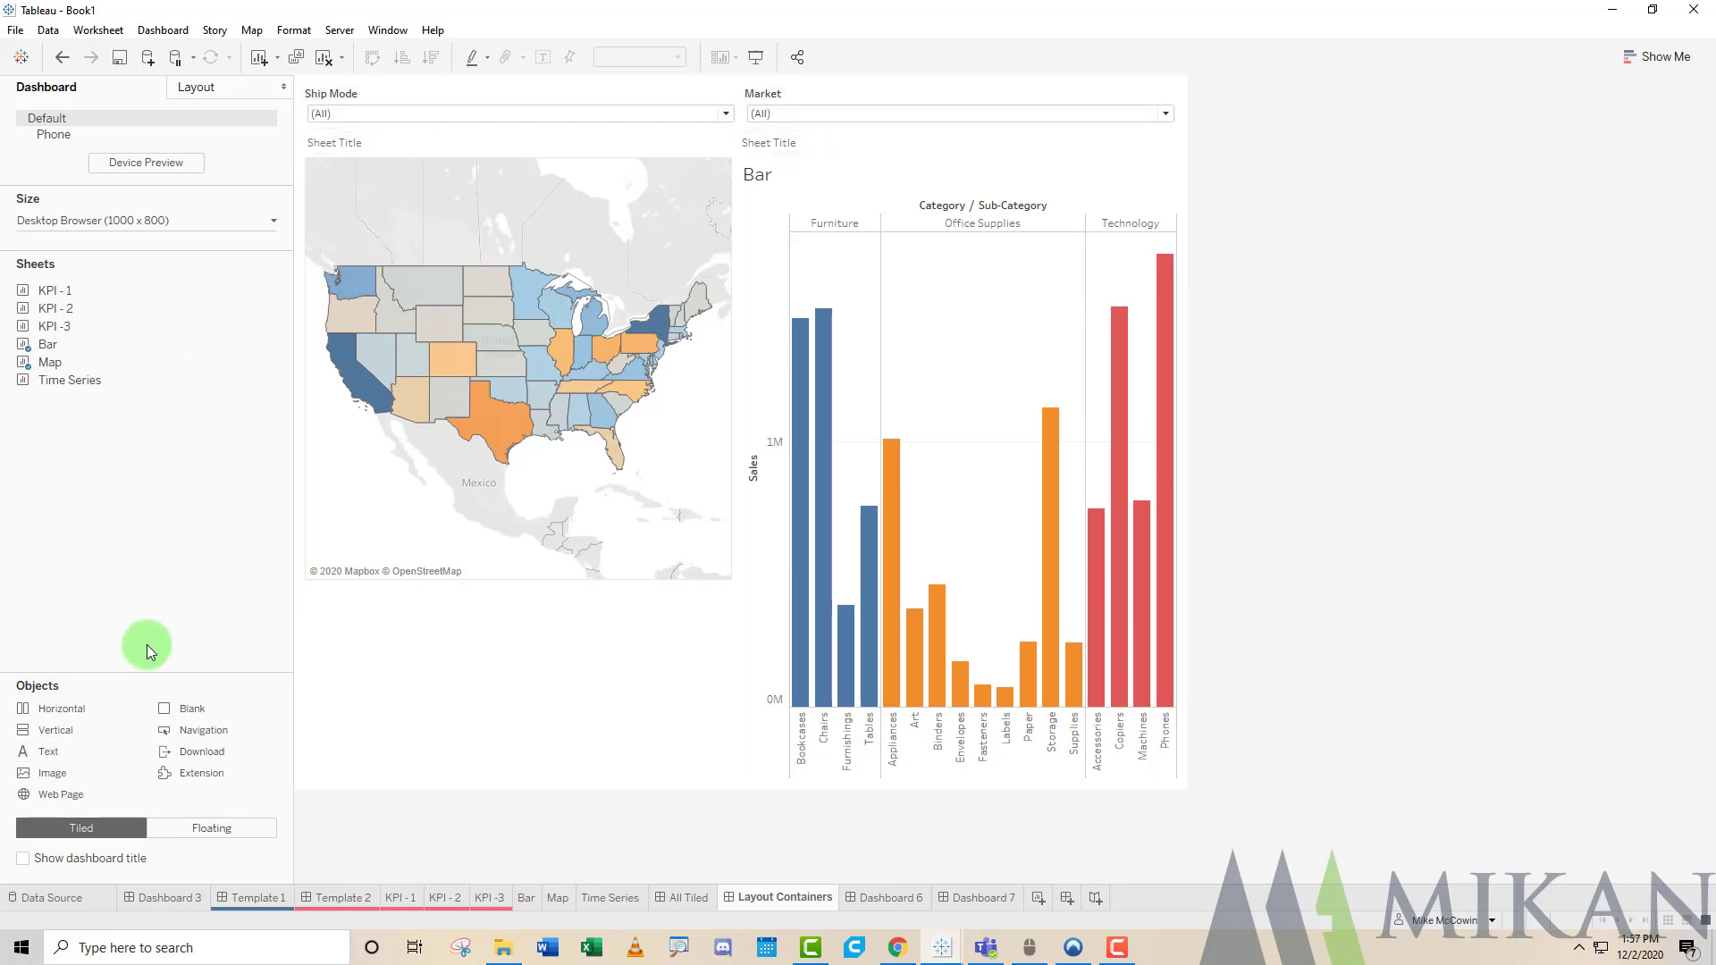
{"action": "mouse_move", "coordinate": [55, 708]}
{"action": "left_mouse_down"}
{"action": "mouse_move", "coordinate": [762, 160]}
{"action": "mouse_move", "coordinate": [756, 76]}
{"action": "mouse_move", "coordinate": [877, 103]}
{"action": "mouse_move", "coordinate": [185, 631]}
{"action": "left_mouse_up"}
Add a horizontal container between the filters and the charts, and place a text object reading "Dashboard Title" in it.
{"action": "mouse_move", "coordinate": [76, 711]}
{"action": "left_mouse_down"}
{"action": "mouse_move", "coordinate": [674, 682]}
{"action": "mouse_move", "coordinate": [755, 260]}
{"action": "mouse_move", "coordinate": [739, 85]}
{"action": "mouse_move", "coordinate": [759, 170]}
{"action": "mouse_move", "coordinate": [727, 192]}
{"action": "left_mouse_up"}
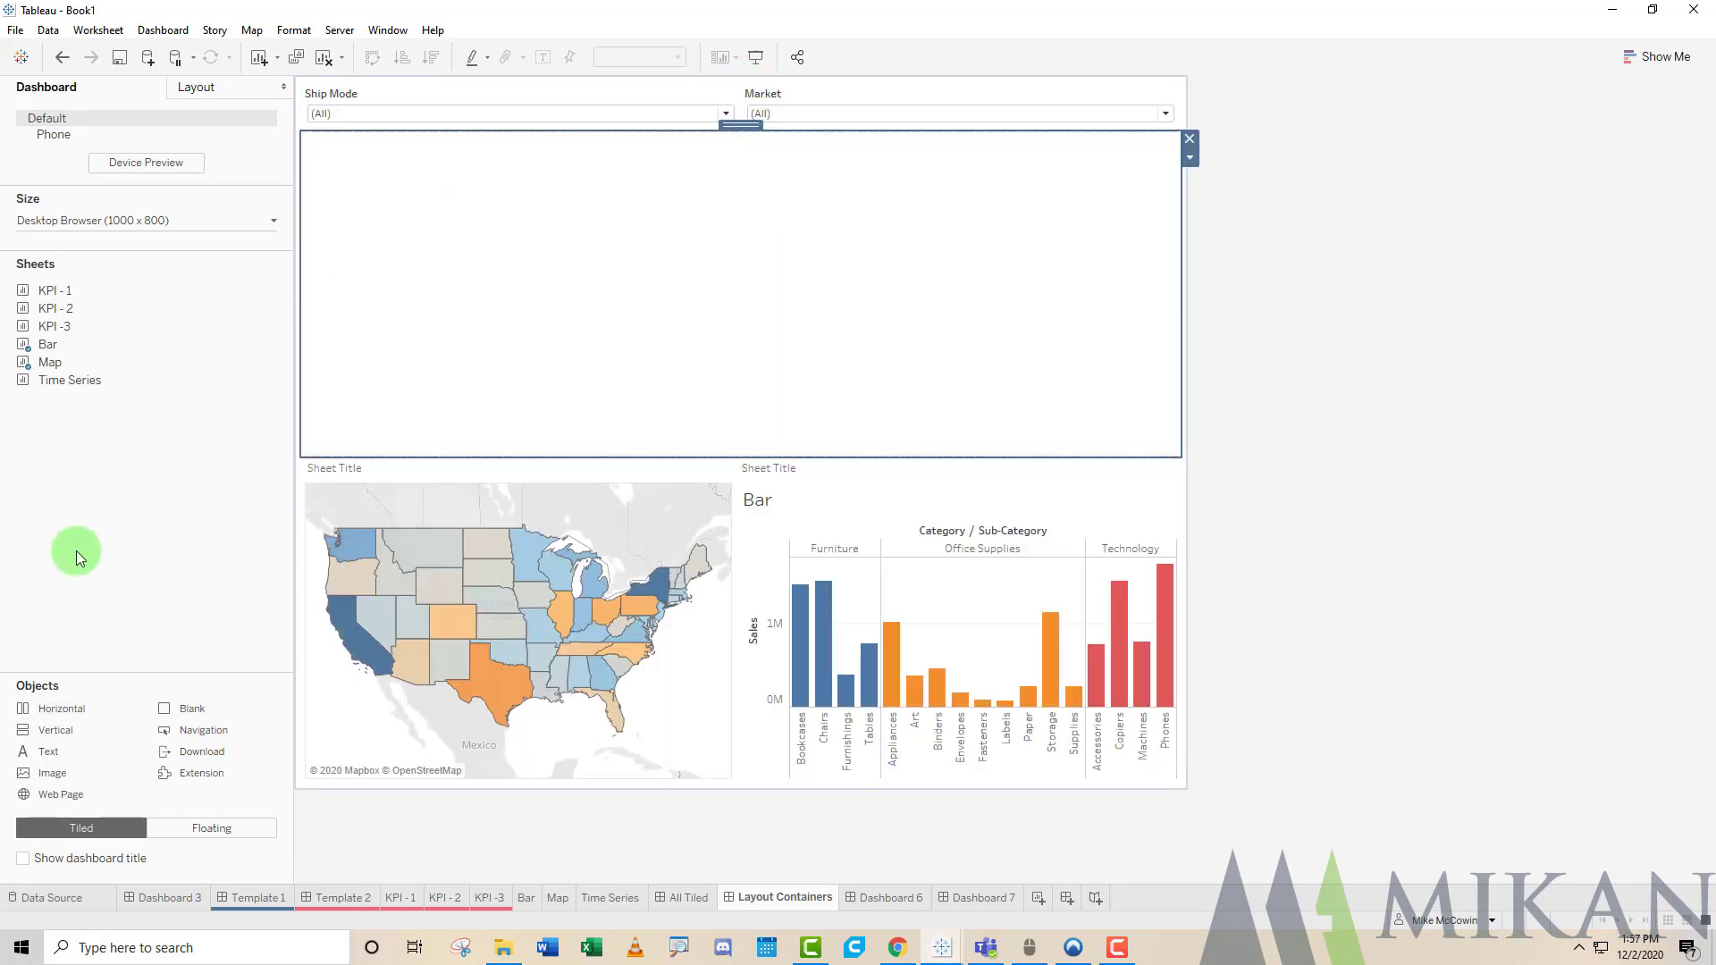
{"action": "left_click_drag", "start_coordinate": [50, 752], "coordinate": [628, 250]}
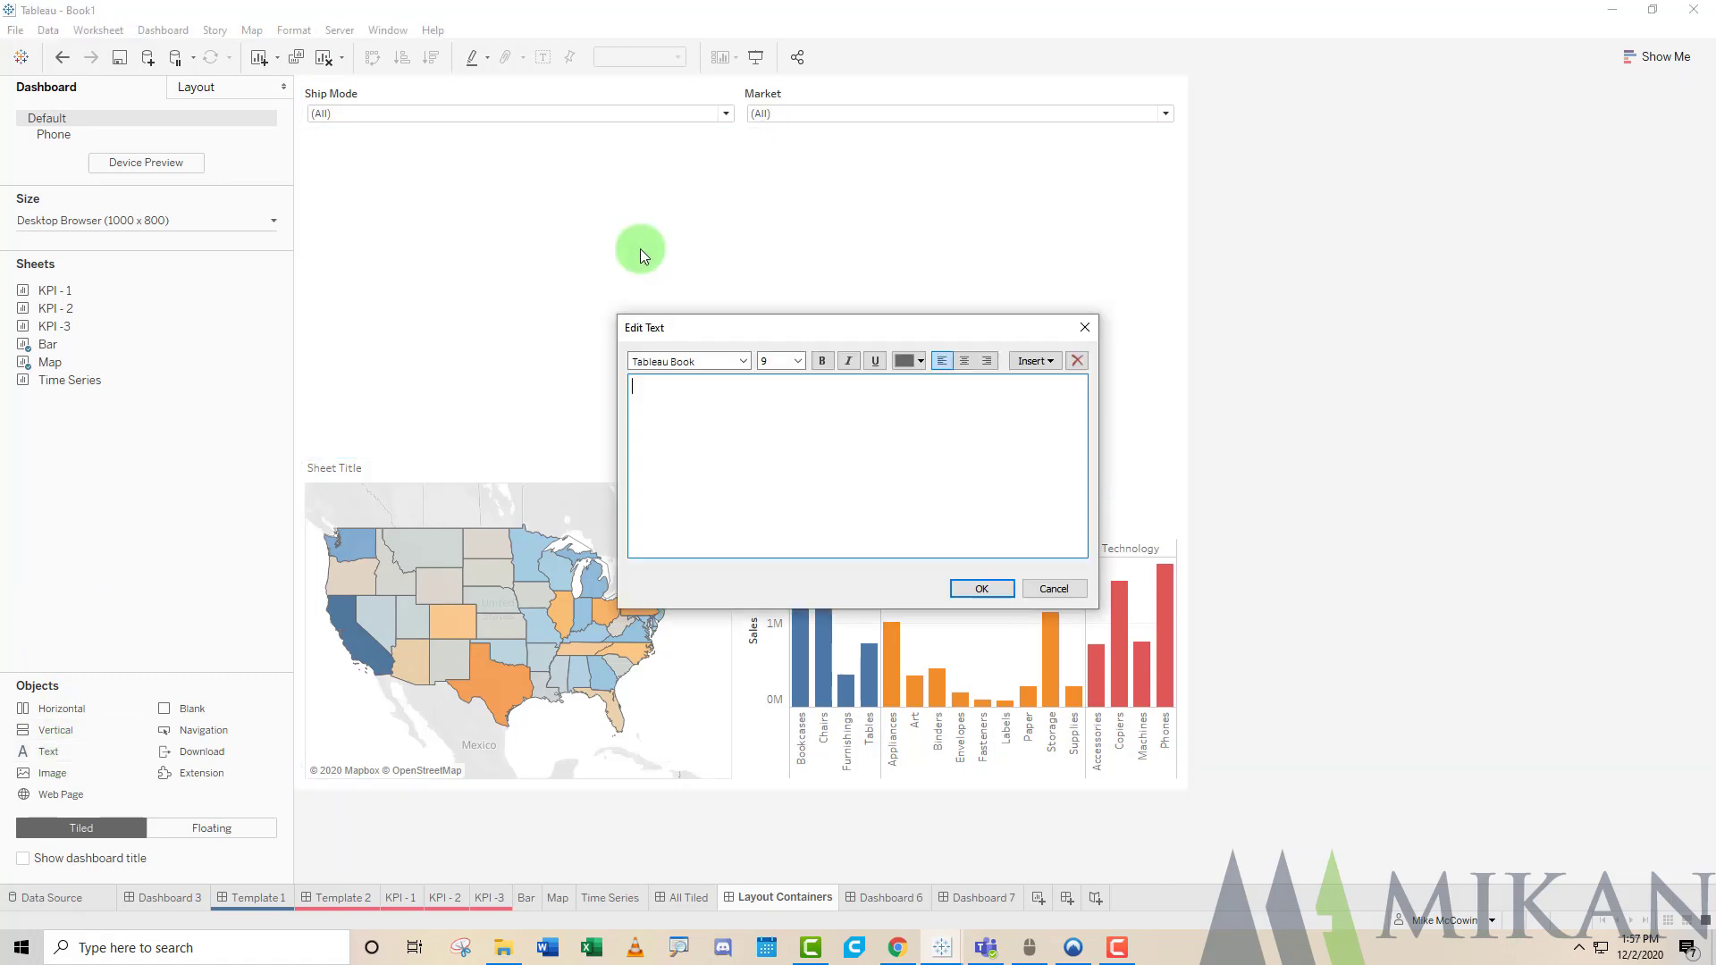
{"action": "type", "text": "Dashboard Title"}
{"action": "left_click", "coordinate": [979, 589]}
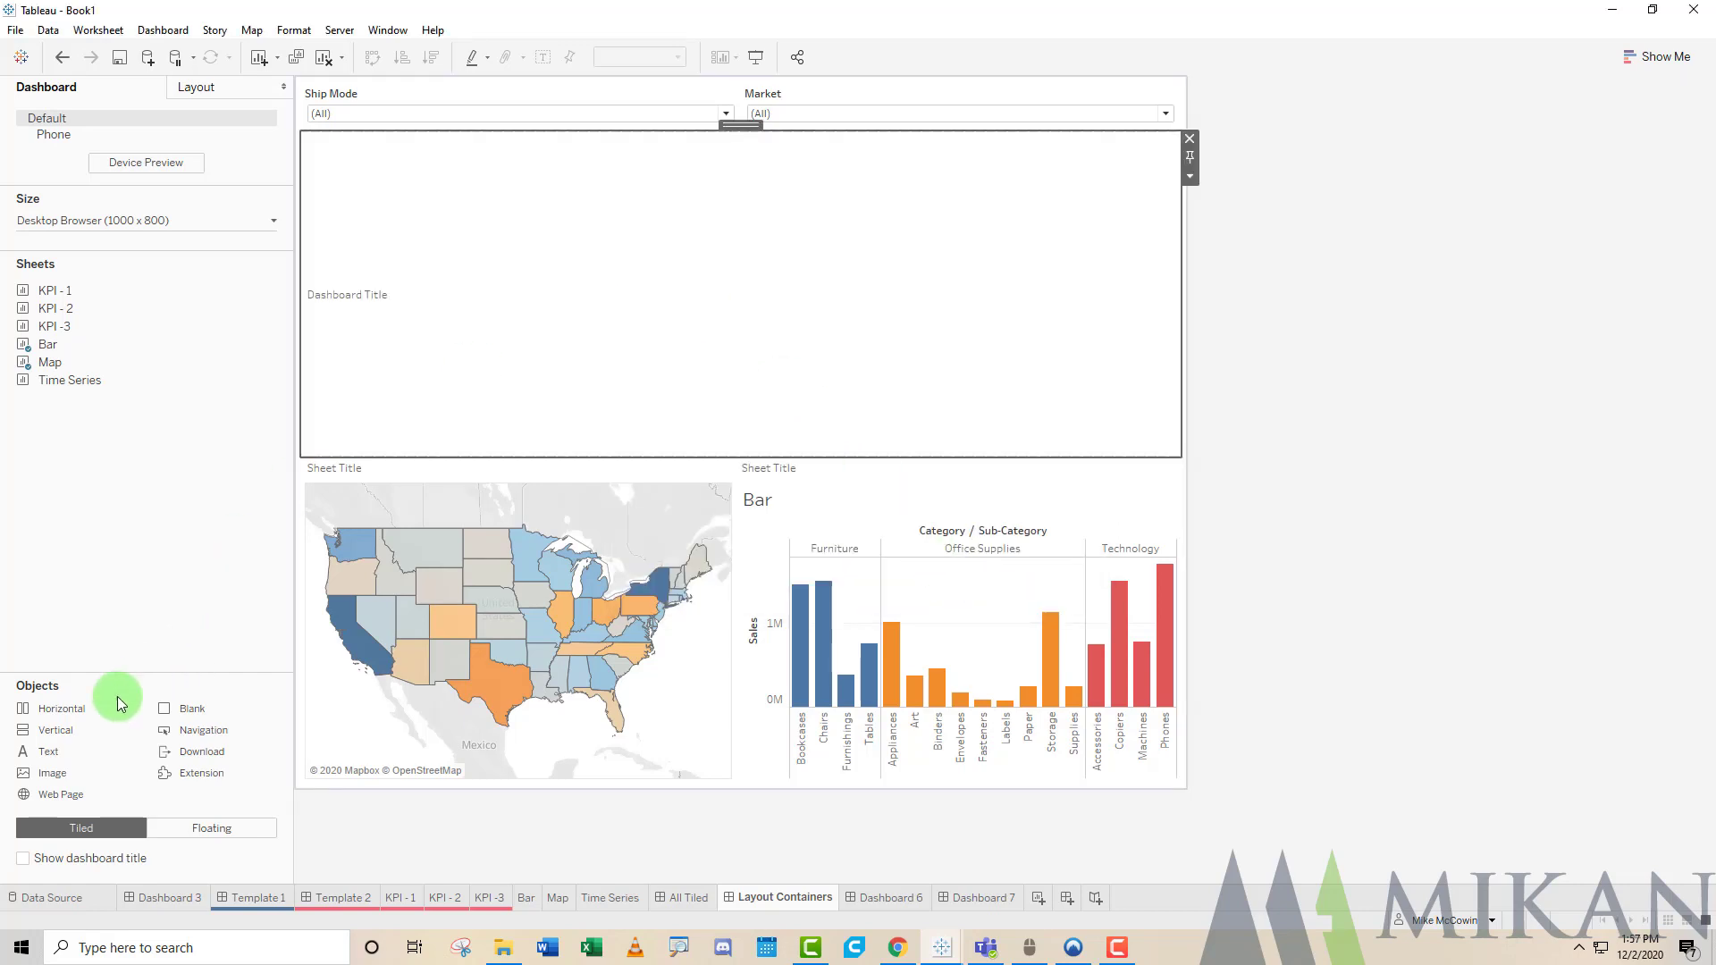
Add an empty image placeholder at the far end of the title container and navigation buttons between it and the title.
{"action": "left_click_drag", "start_coordinate": [96, 762], "coordinate": [1119, 308]}
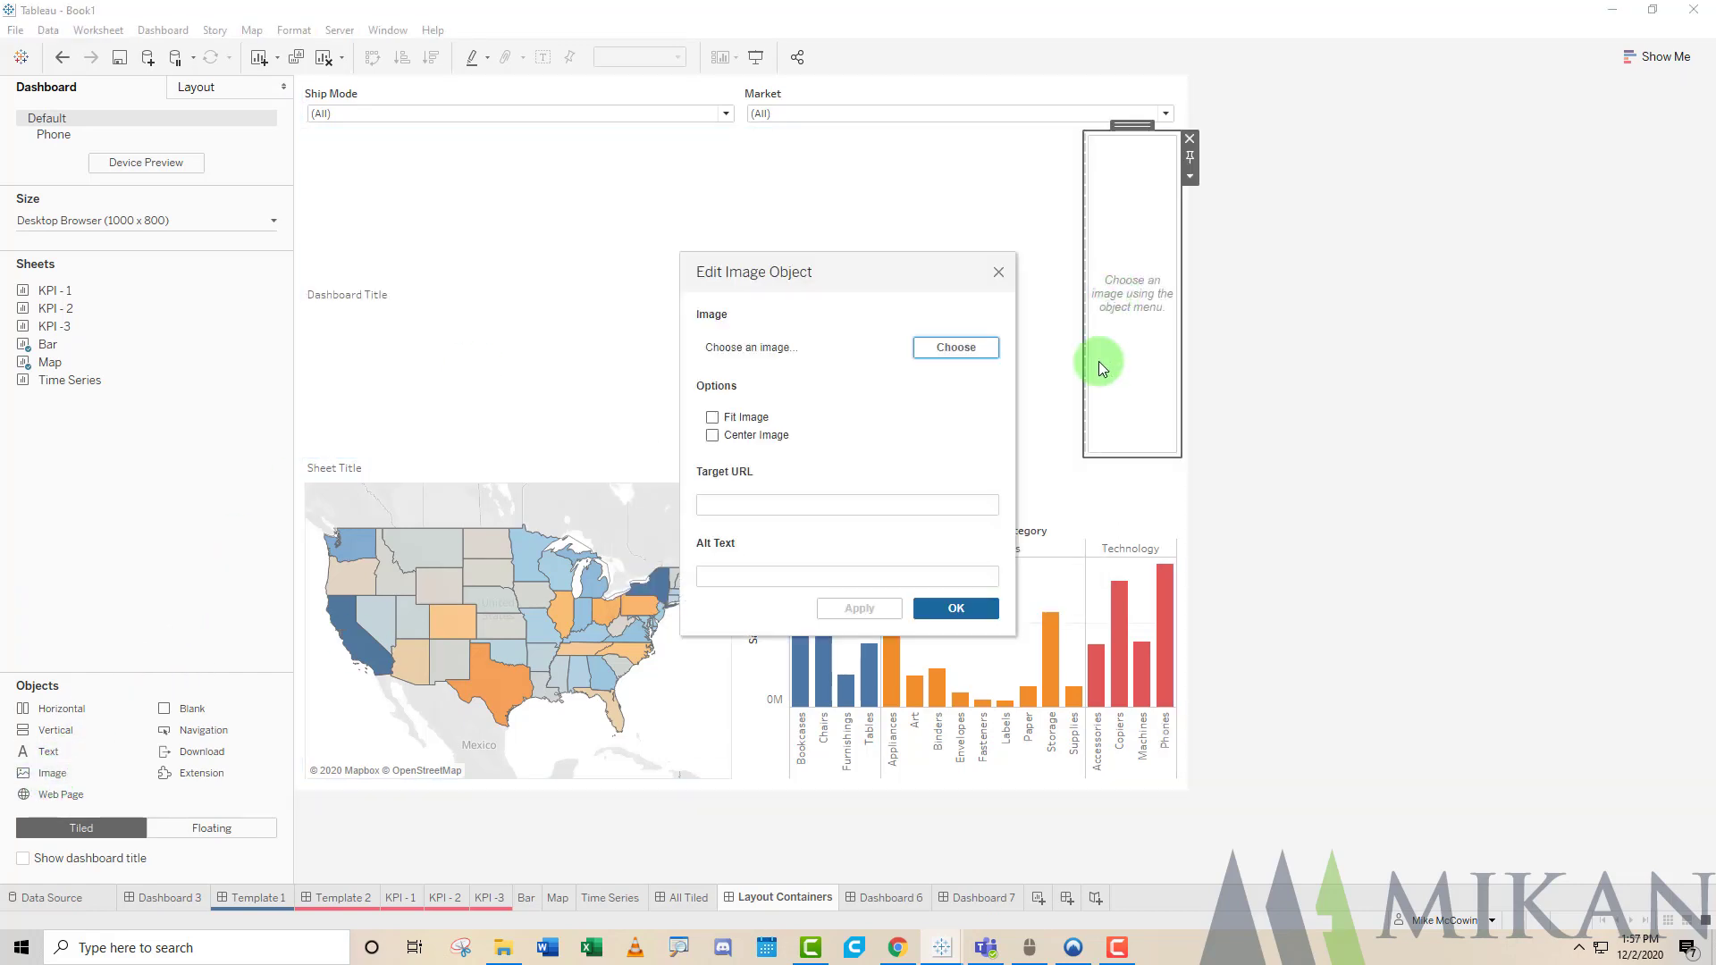
{"action": "left_click", "coordinate": [954, 608]}
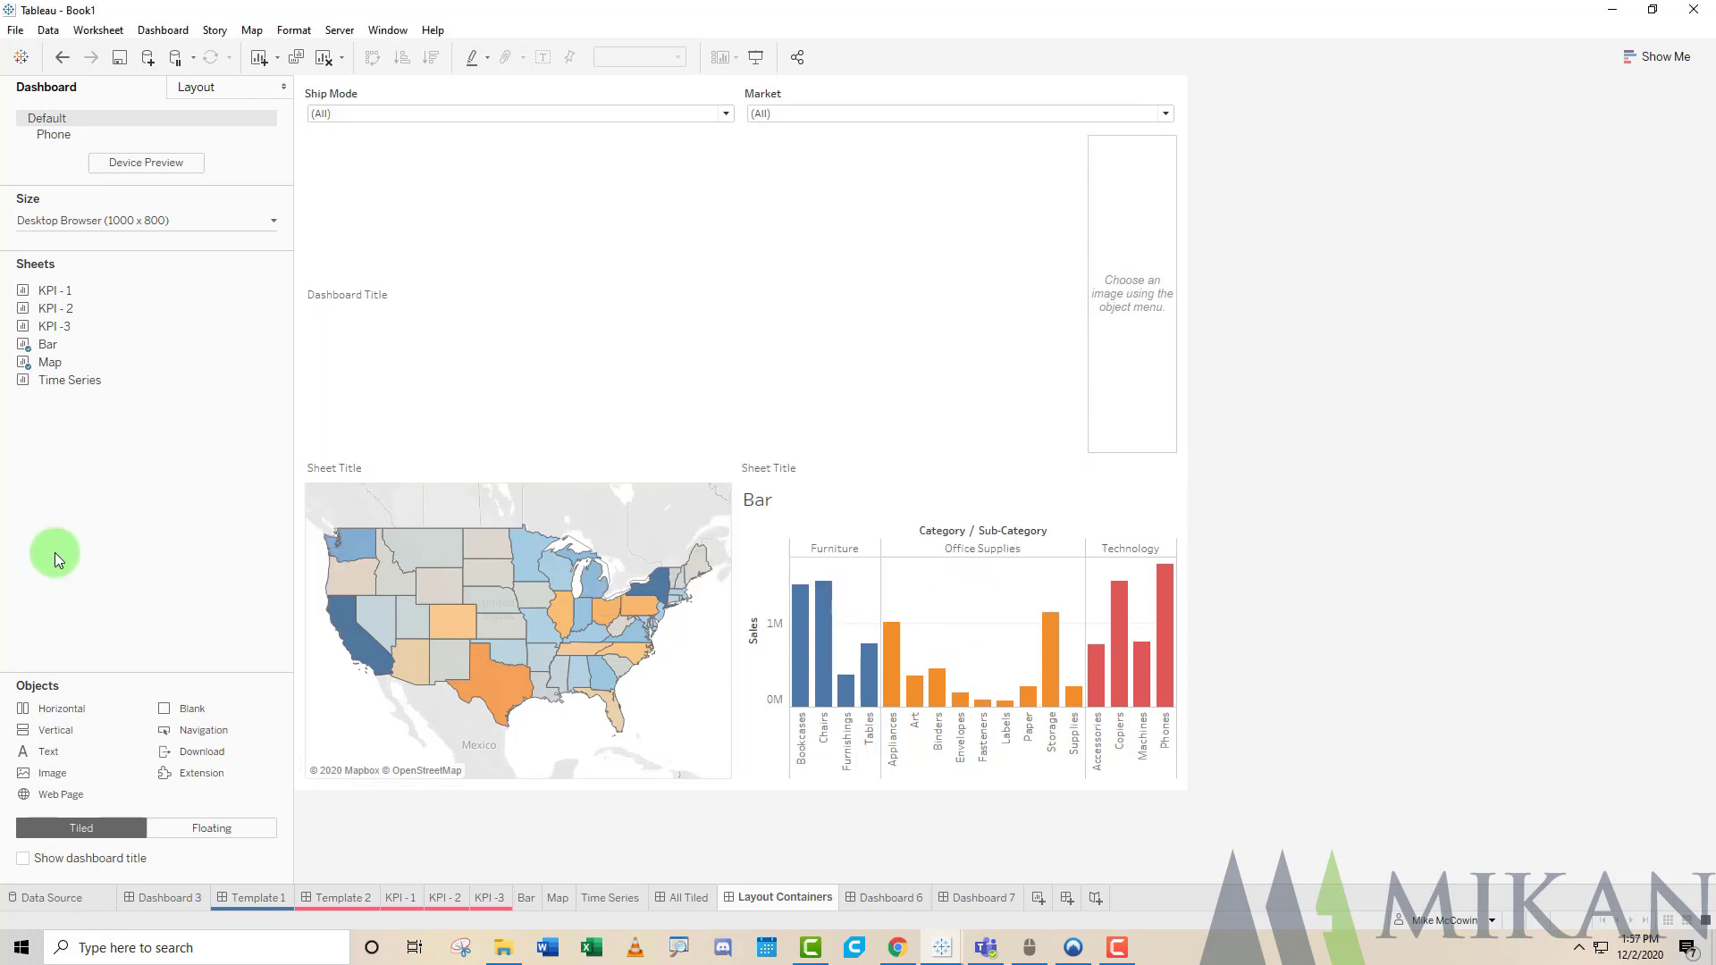
{"action": "left_click_drag", "start_coordinate": [204, 731], "coordinate": [798, 369]}
Give the navigation button beside the image placeholder a title starting with "Select to navigate to" and ending with "Dashboard".
{"action": "left_click", "coordinate": [1094, 175]}
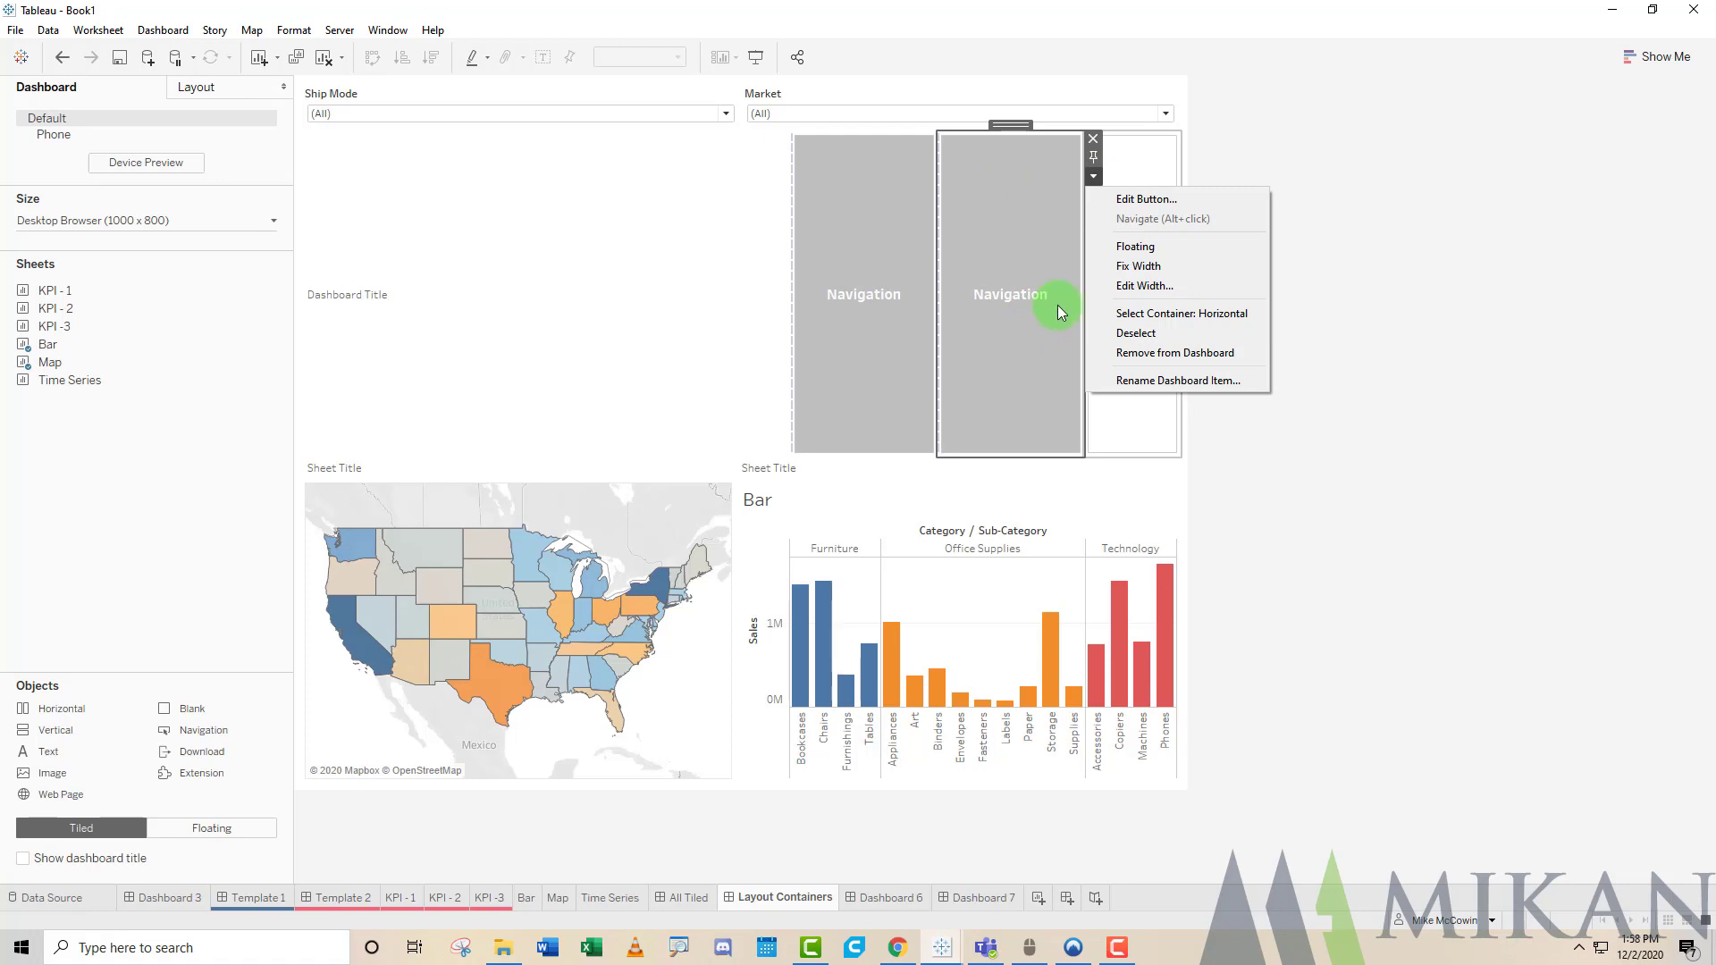
{"action": "left_click", "coordinate": [1139, 198]}
{"action": "left_click", "coordinate": [747, 438]}
{"action": "type", "text": "Select here to"}
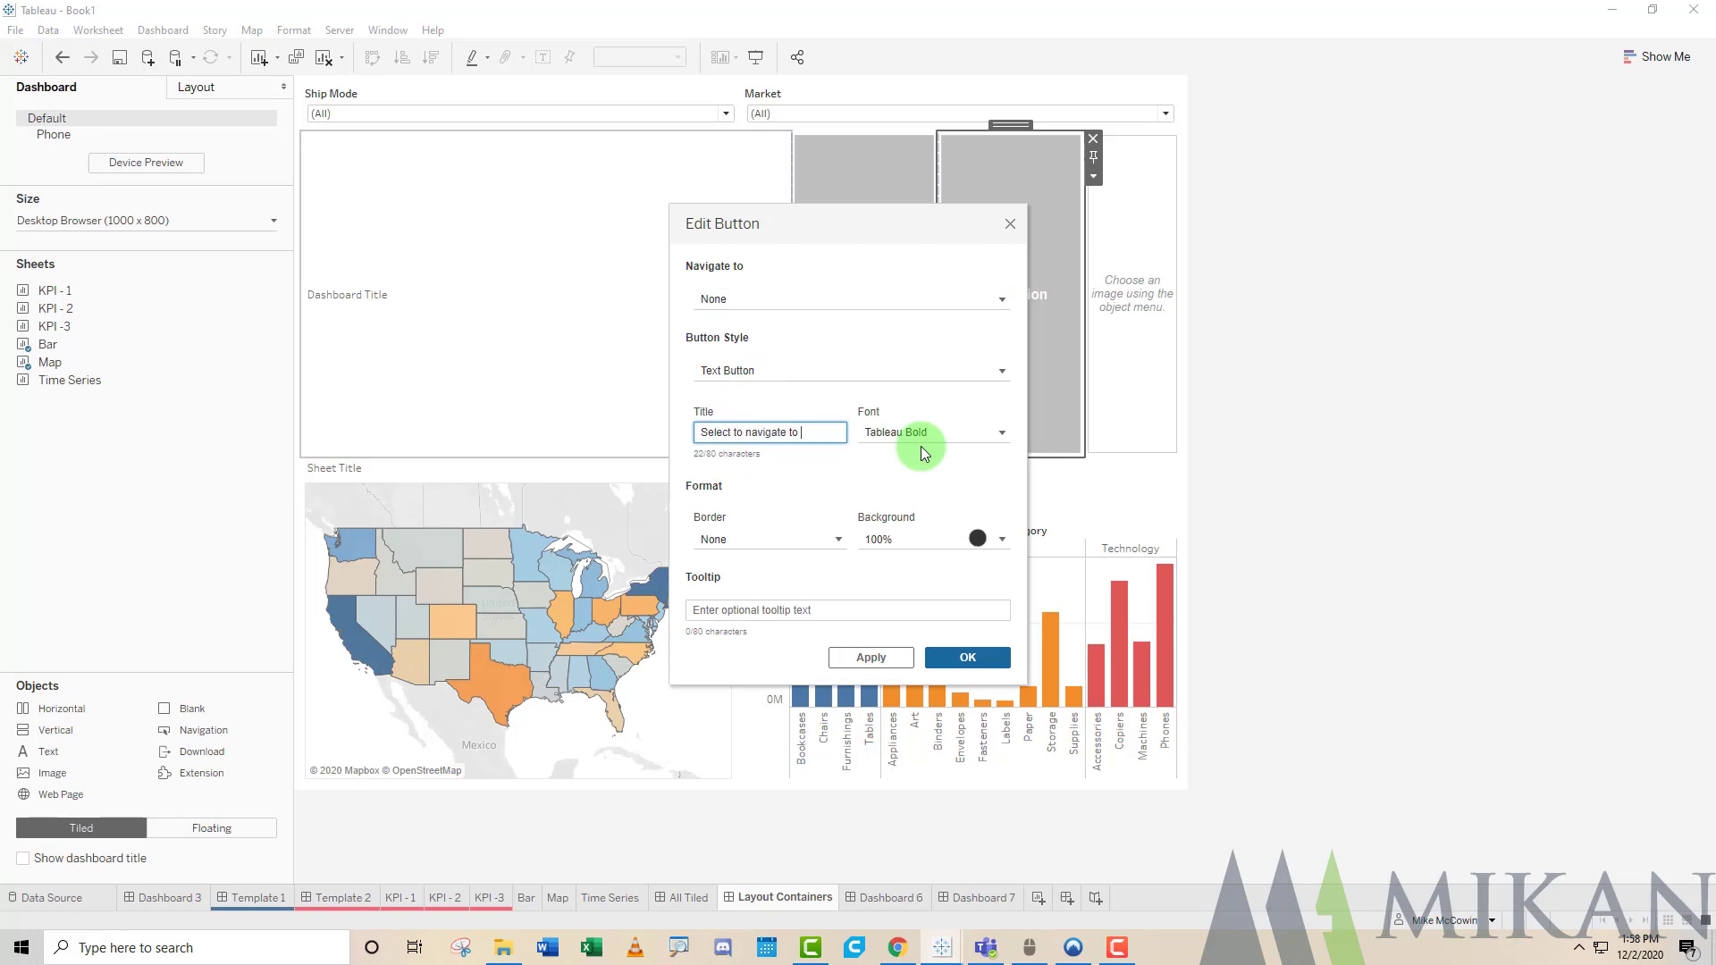
{"action": "type", "text": "ting S"}
{"action": "key", "text": "BackSpace"}
{"action": "type", "text": "Dashboard"}
{"action": "left_click", "coordinate": [949, 656]}
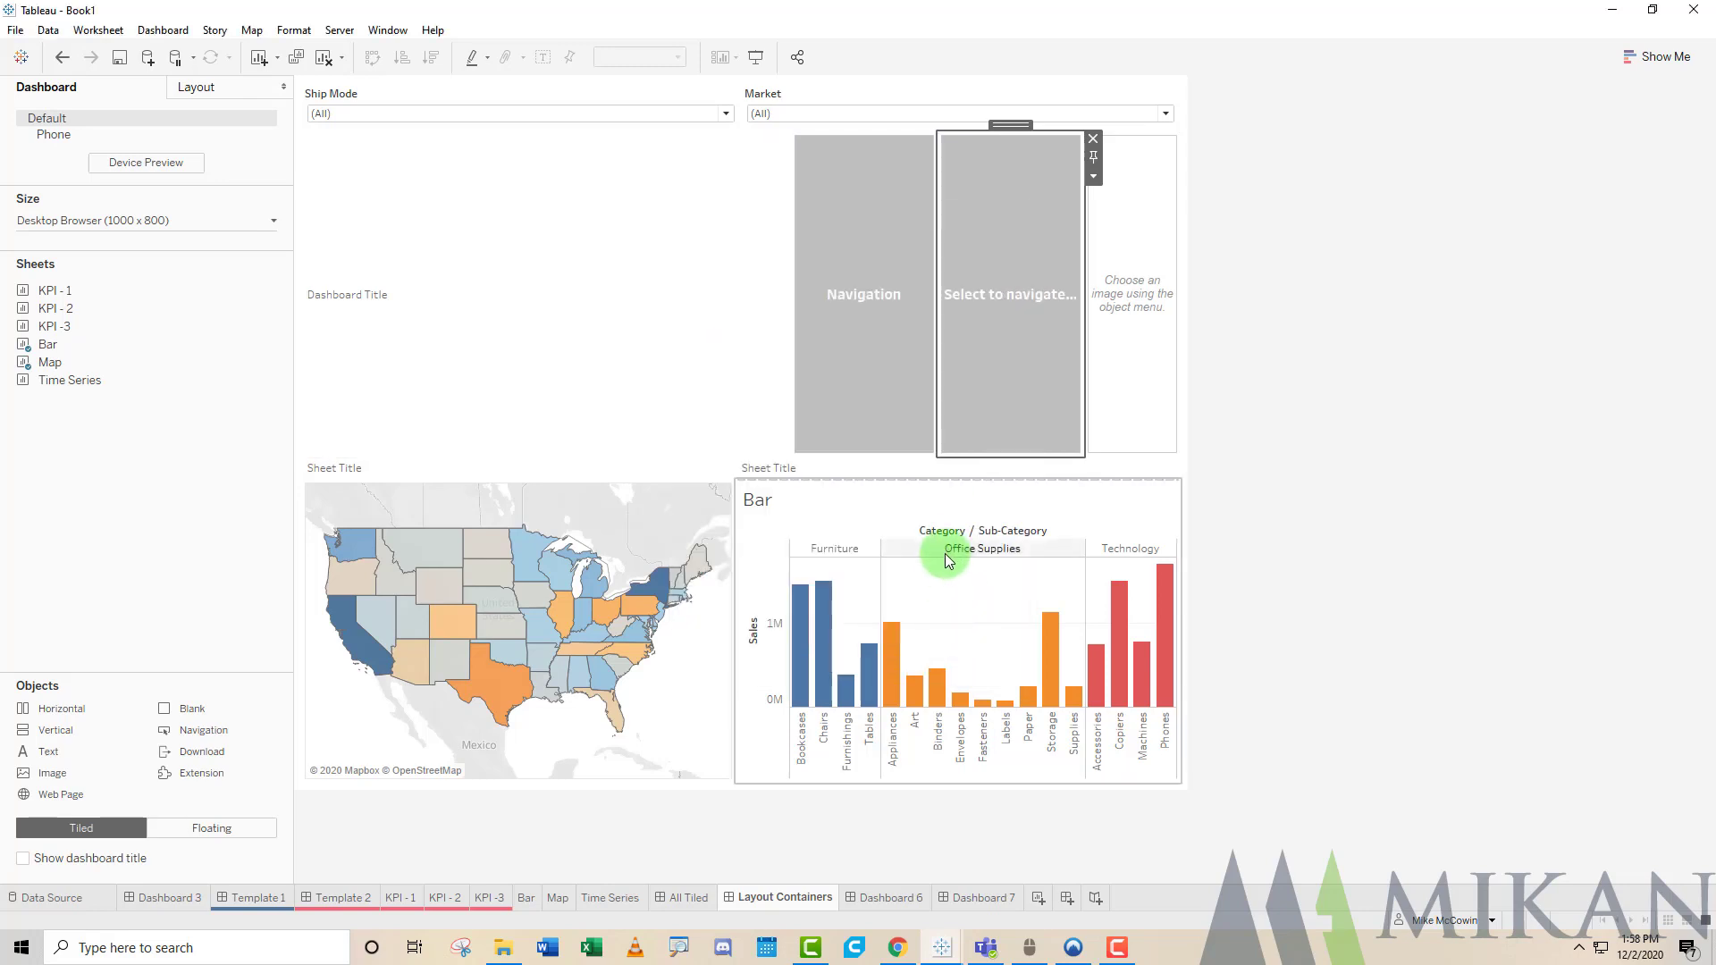
Narrow the navigation button nearest the dashboard title and set its title to "Select to NAvigate to Production Dasboard".
{"action": "left_click_drag", "start_coordinate": [1026, 298], "coordinate": [805, 309]}
{"action": "left_click", "coordinate": [907, 310]}
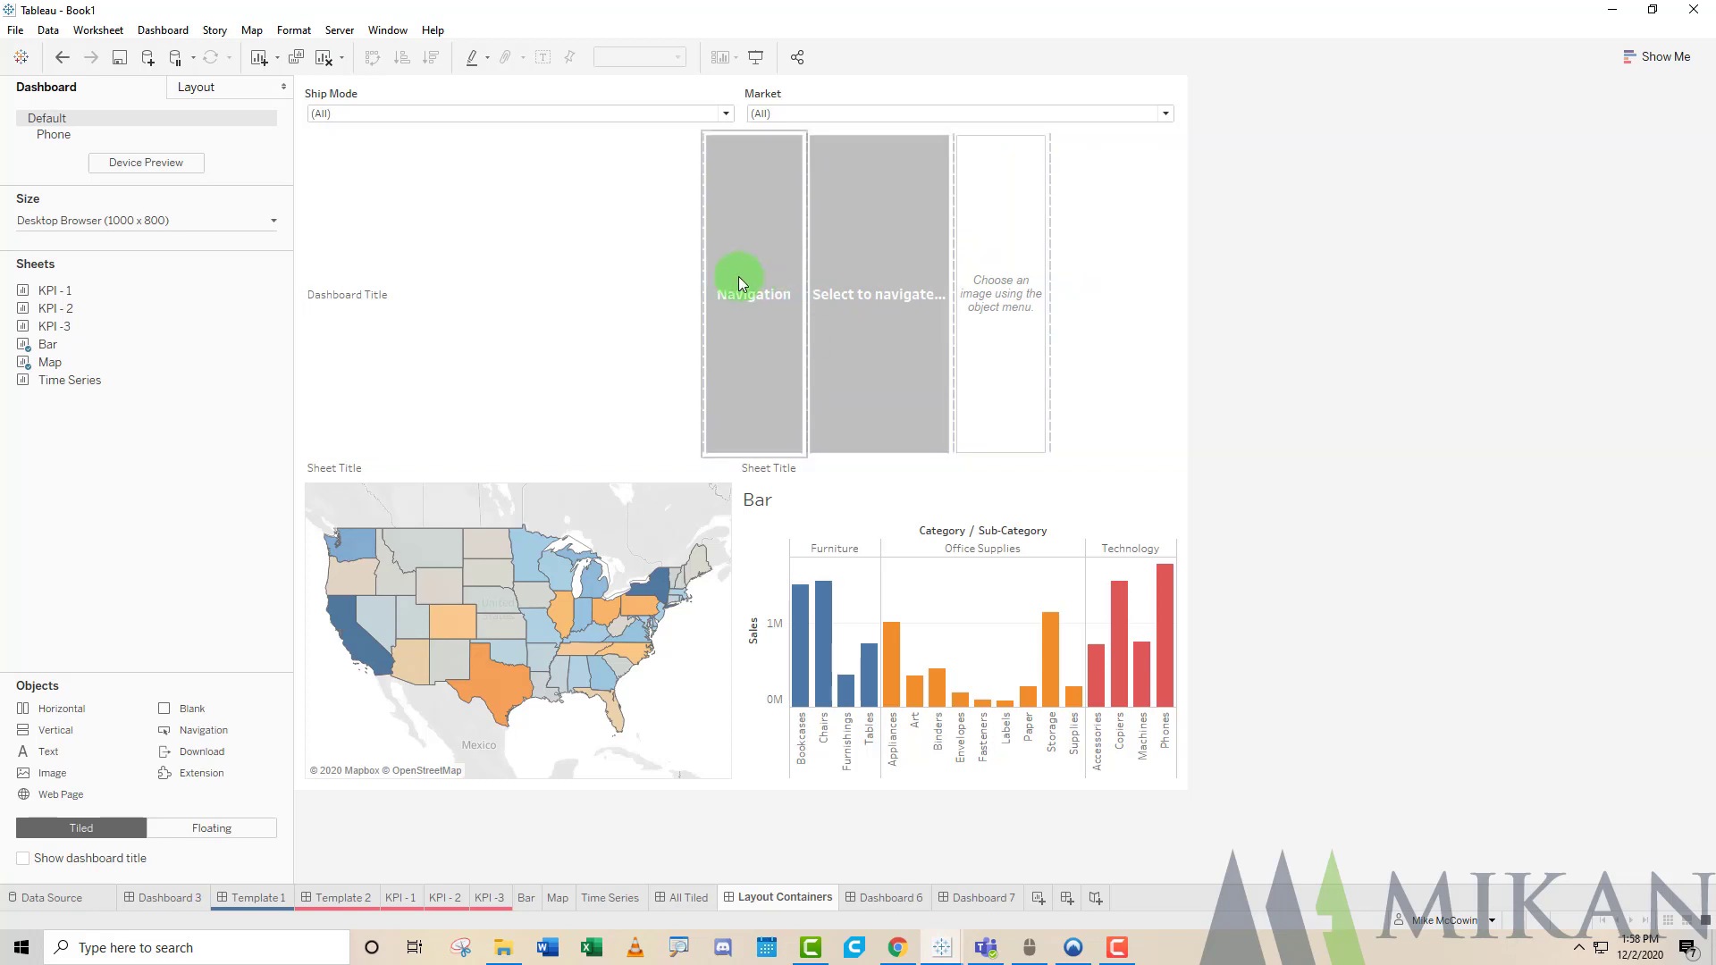
{"action": "left_click", "coordinate": [784, 283]}
{"action": "left_click", "coordinate": [815, 176]}
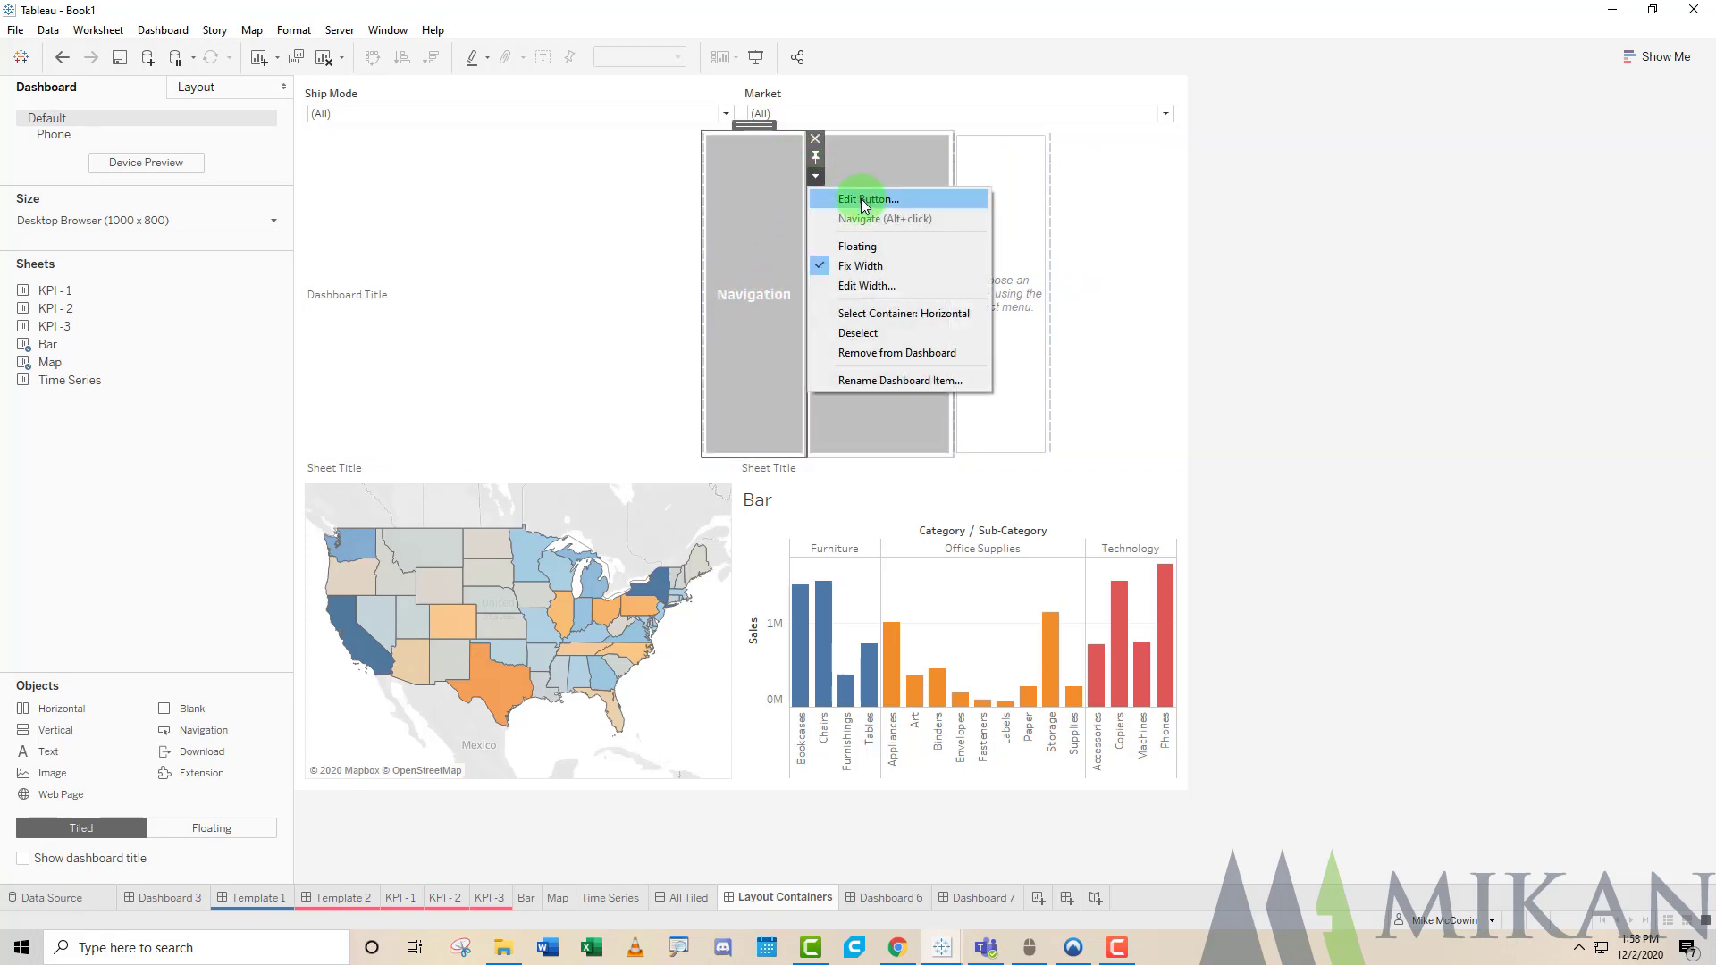
{"action": "left_click", "coordinate": [700, 459]}
{"action": "left_click", "coordinate": [755, 433]}
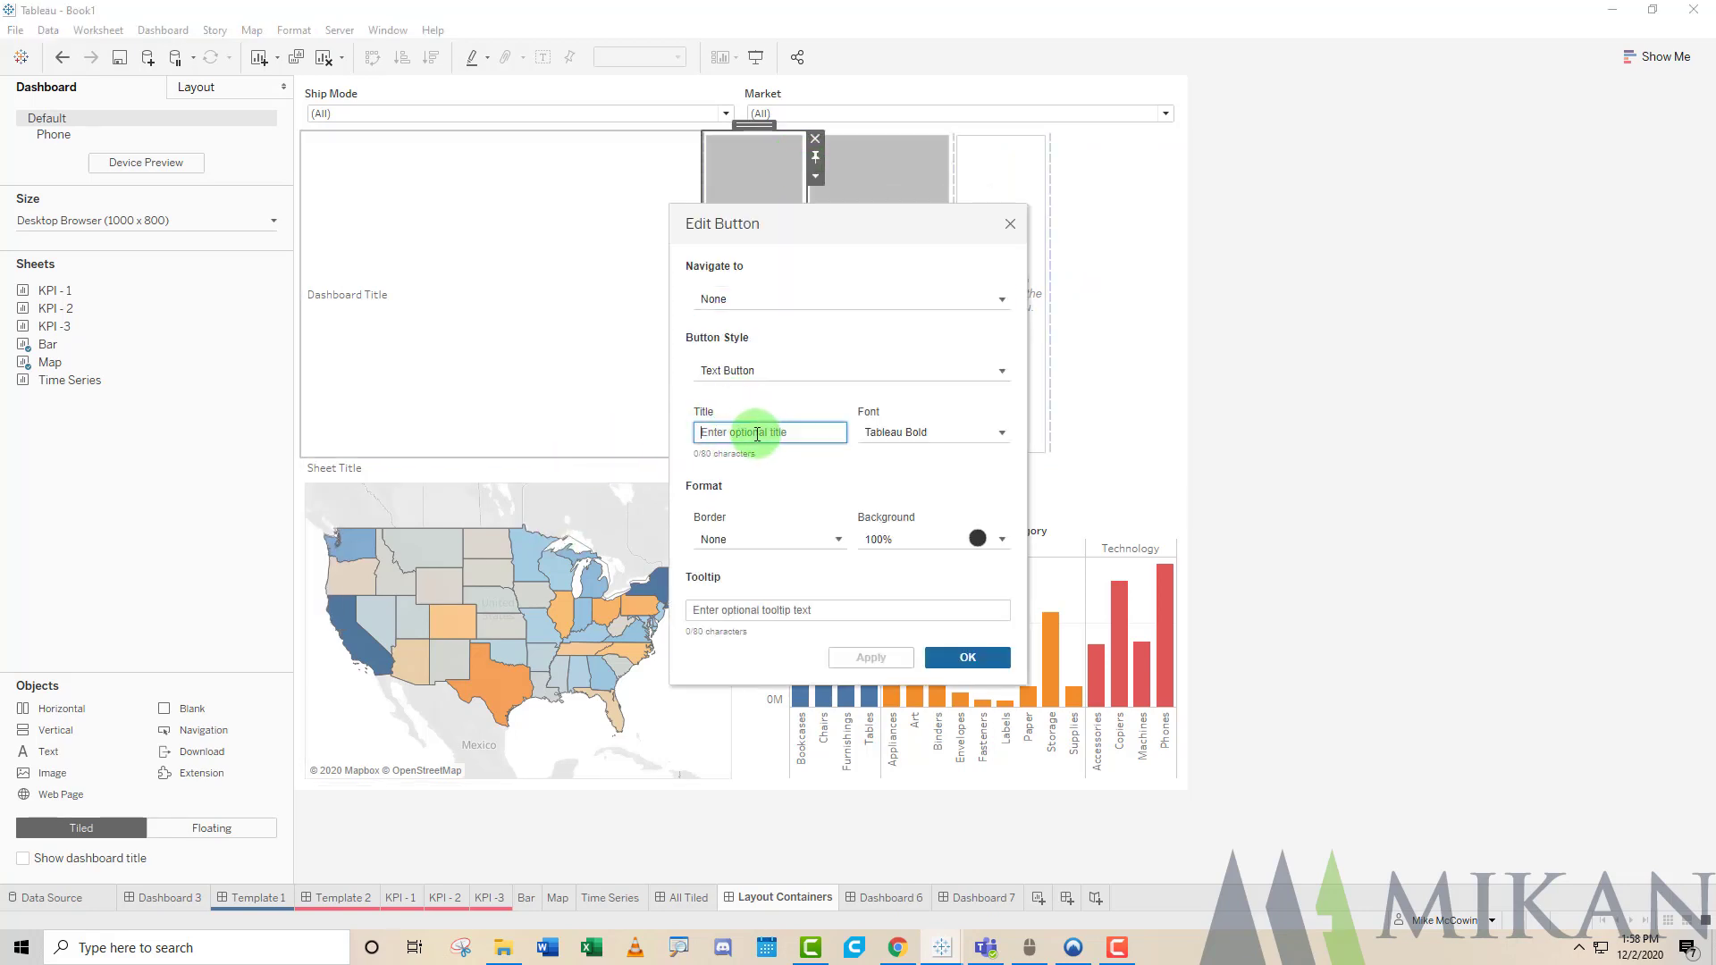
{"action": "type", "text": "NAvigate to Production Dasboard"}
{"action": "left_click", "coordinate": [968, 657]}
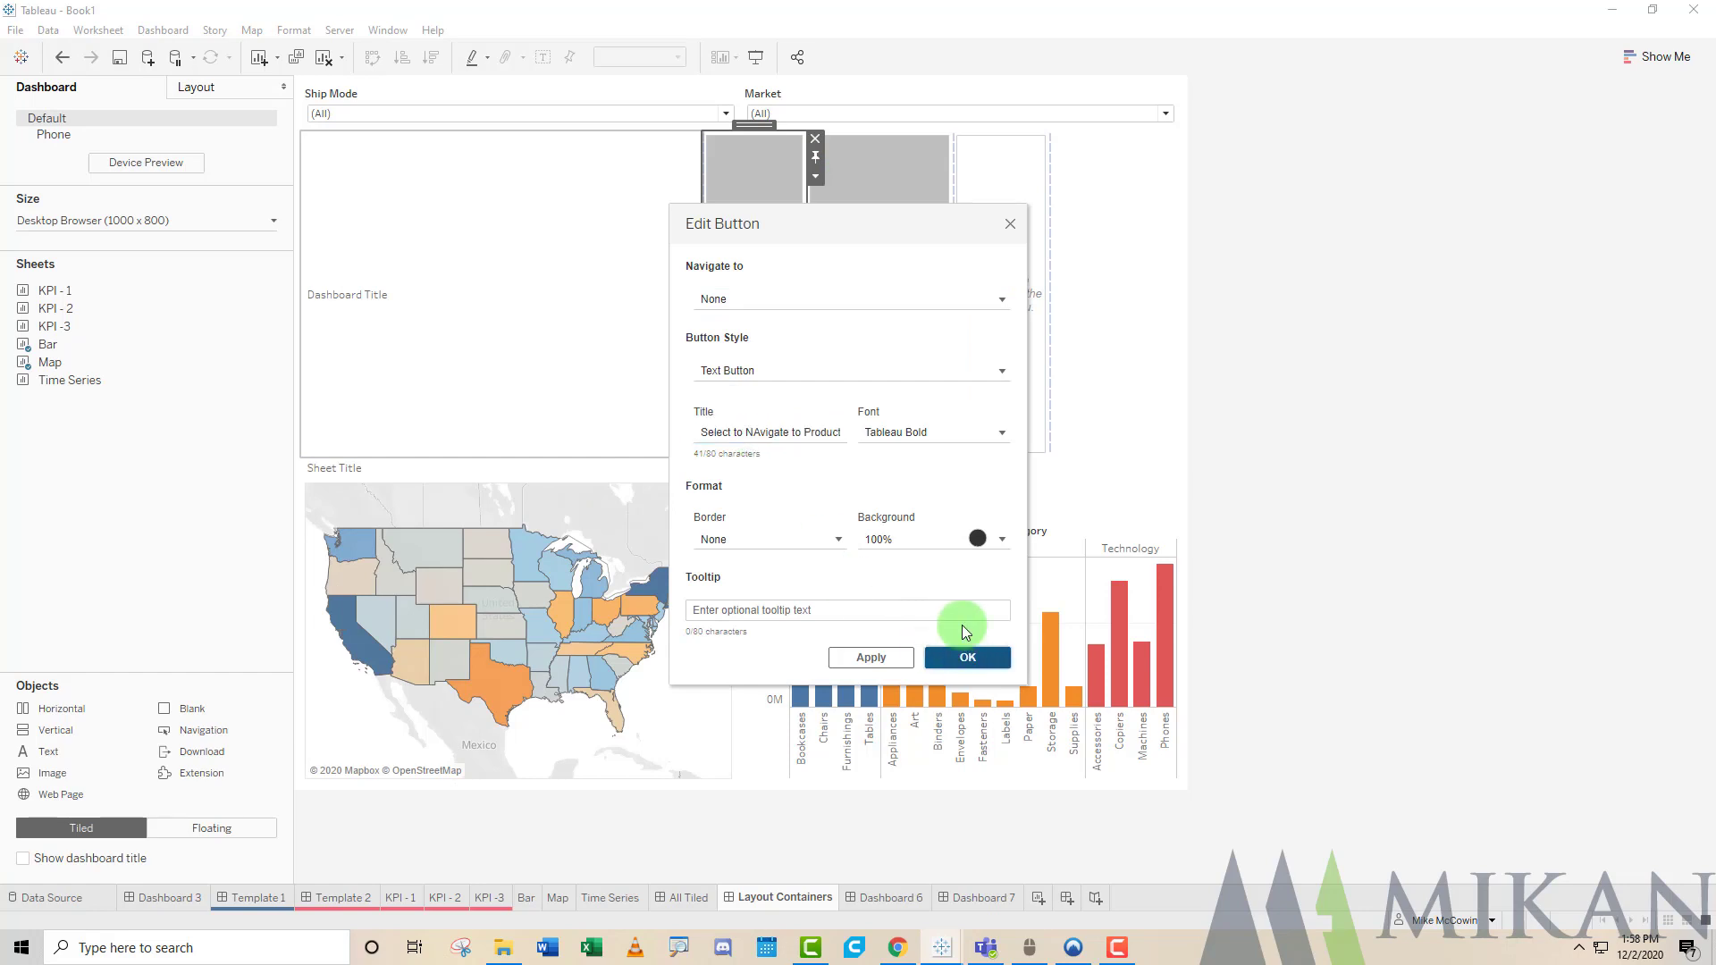
Move the title container above the filters and reduce the heights of the title and filter containers.
{"action": "left_click", "coordinate": [1022, 281]}
{"action": "double_click", "coordinate": [1005, 126]}
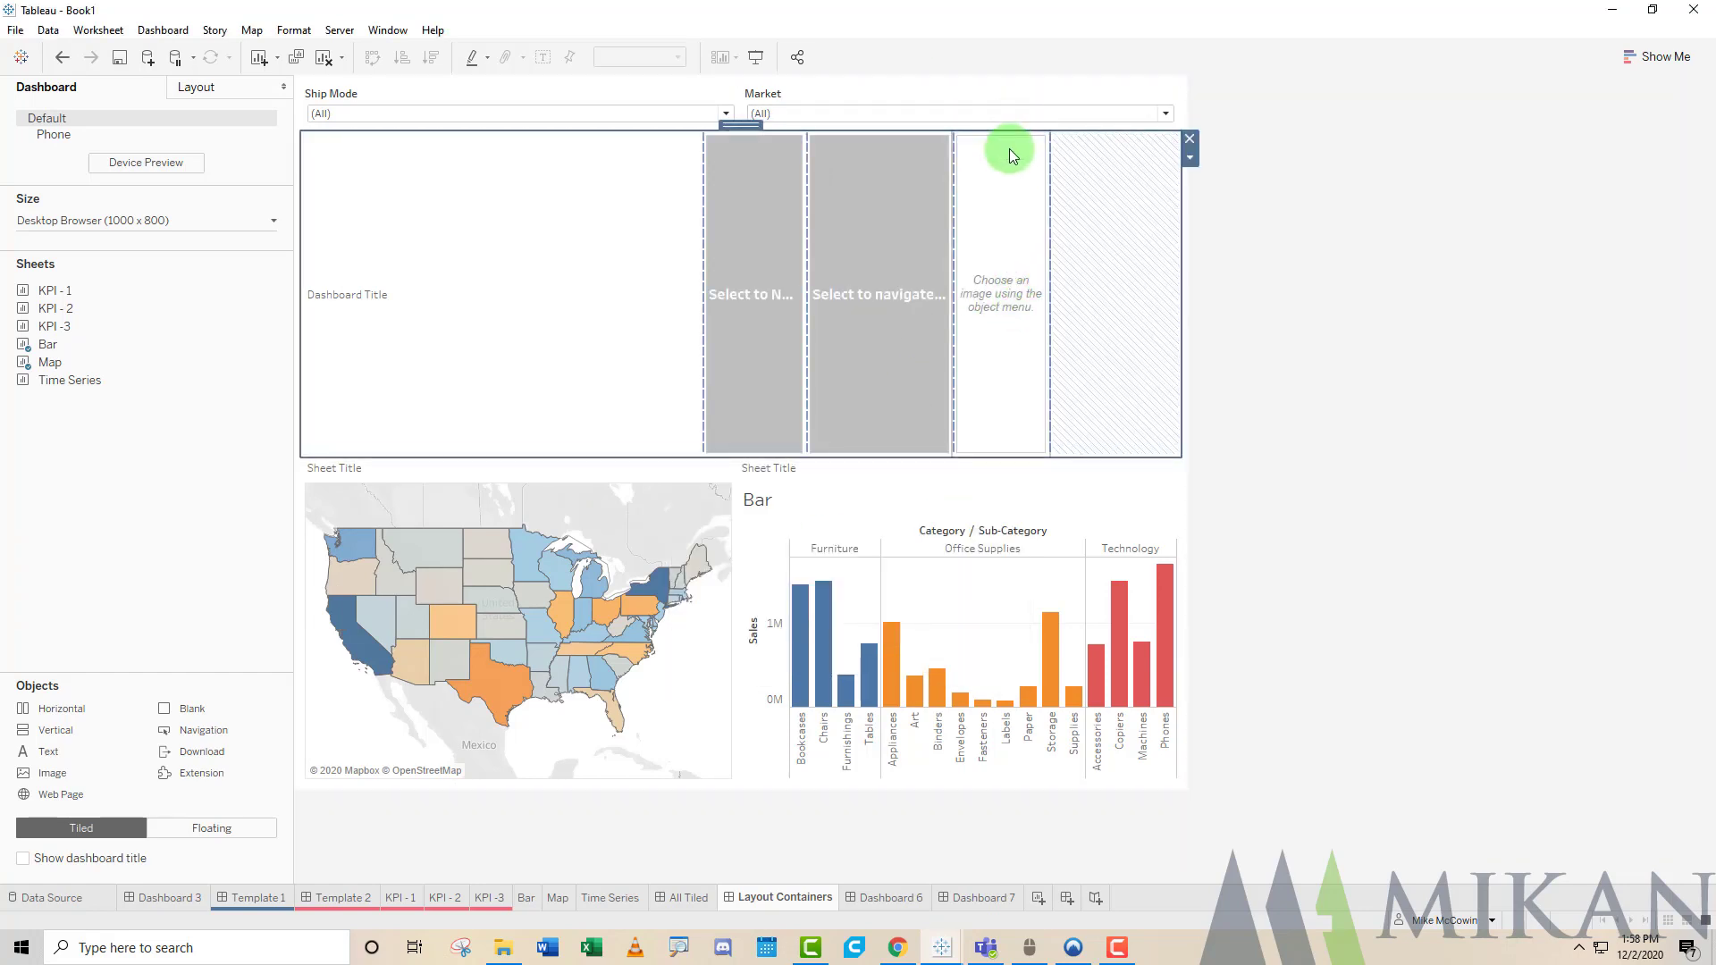
{"action": "left_click_drag", "start_coordinate": [755, 120], "coordinate": [756, 59]}
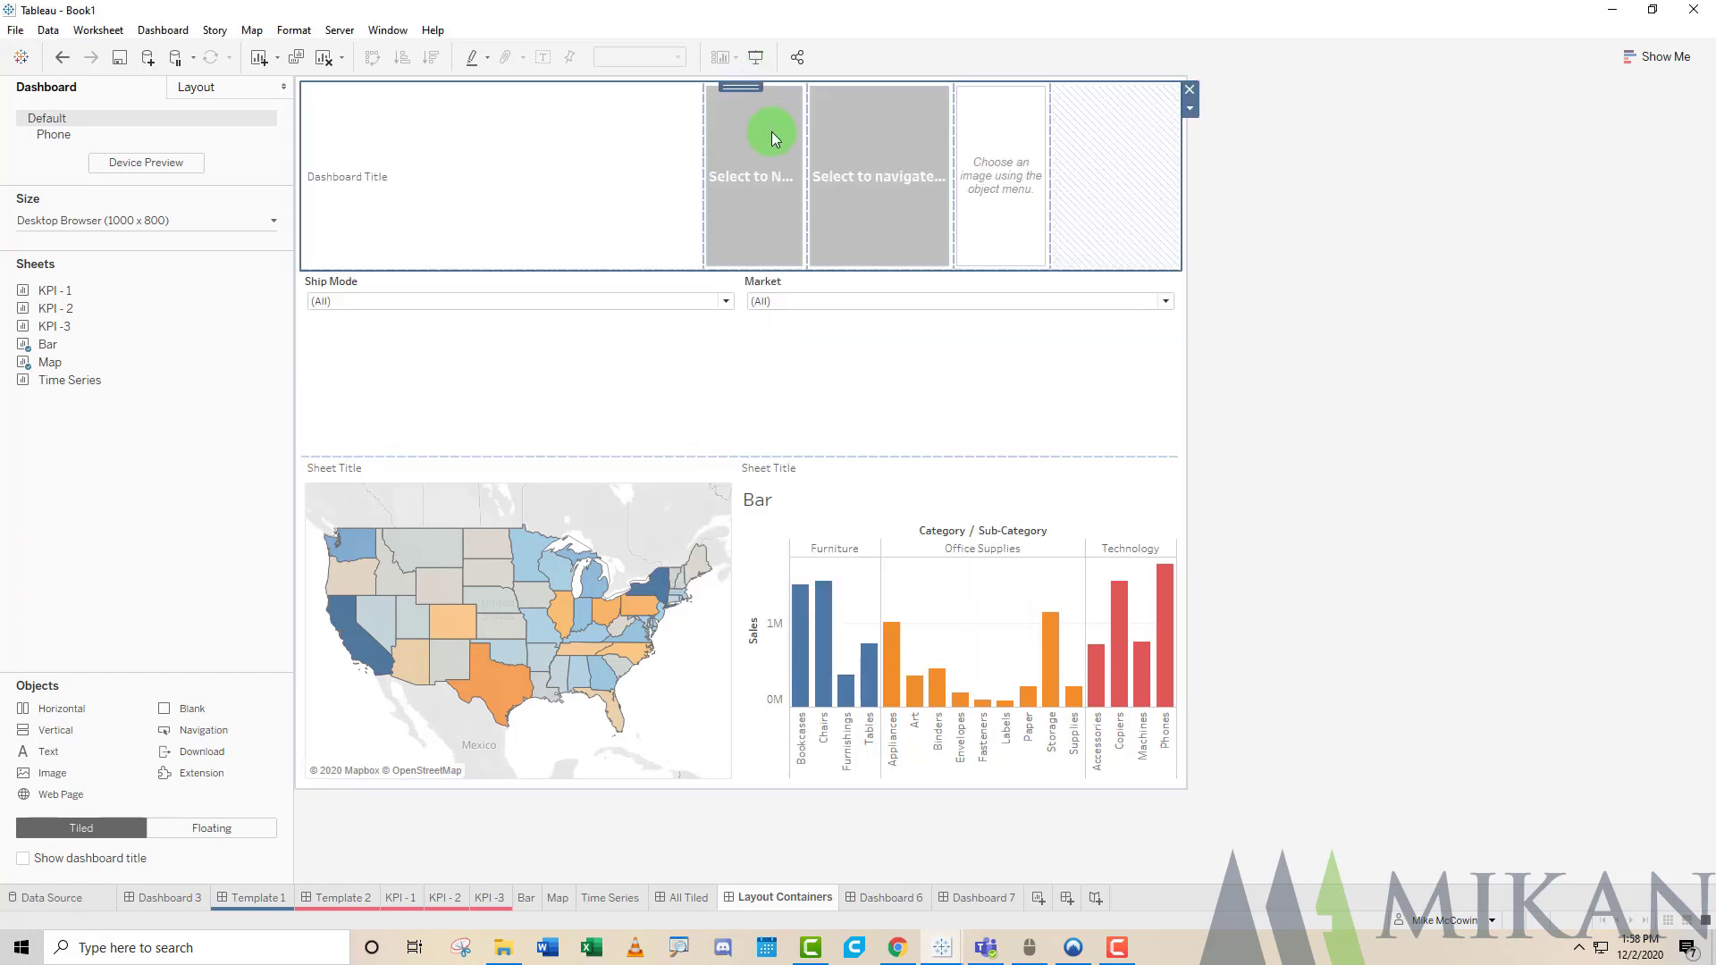
{"action": "left_click_drag", "start_coordinate": [640, 272], "coordinate": [647, 148]}
{"action": "left_click", "coordinate": [603, 437]}
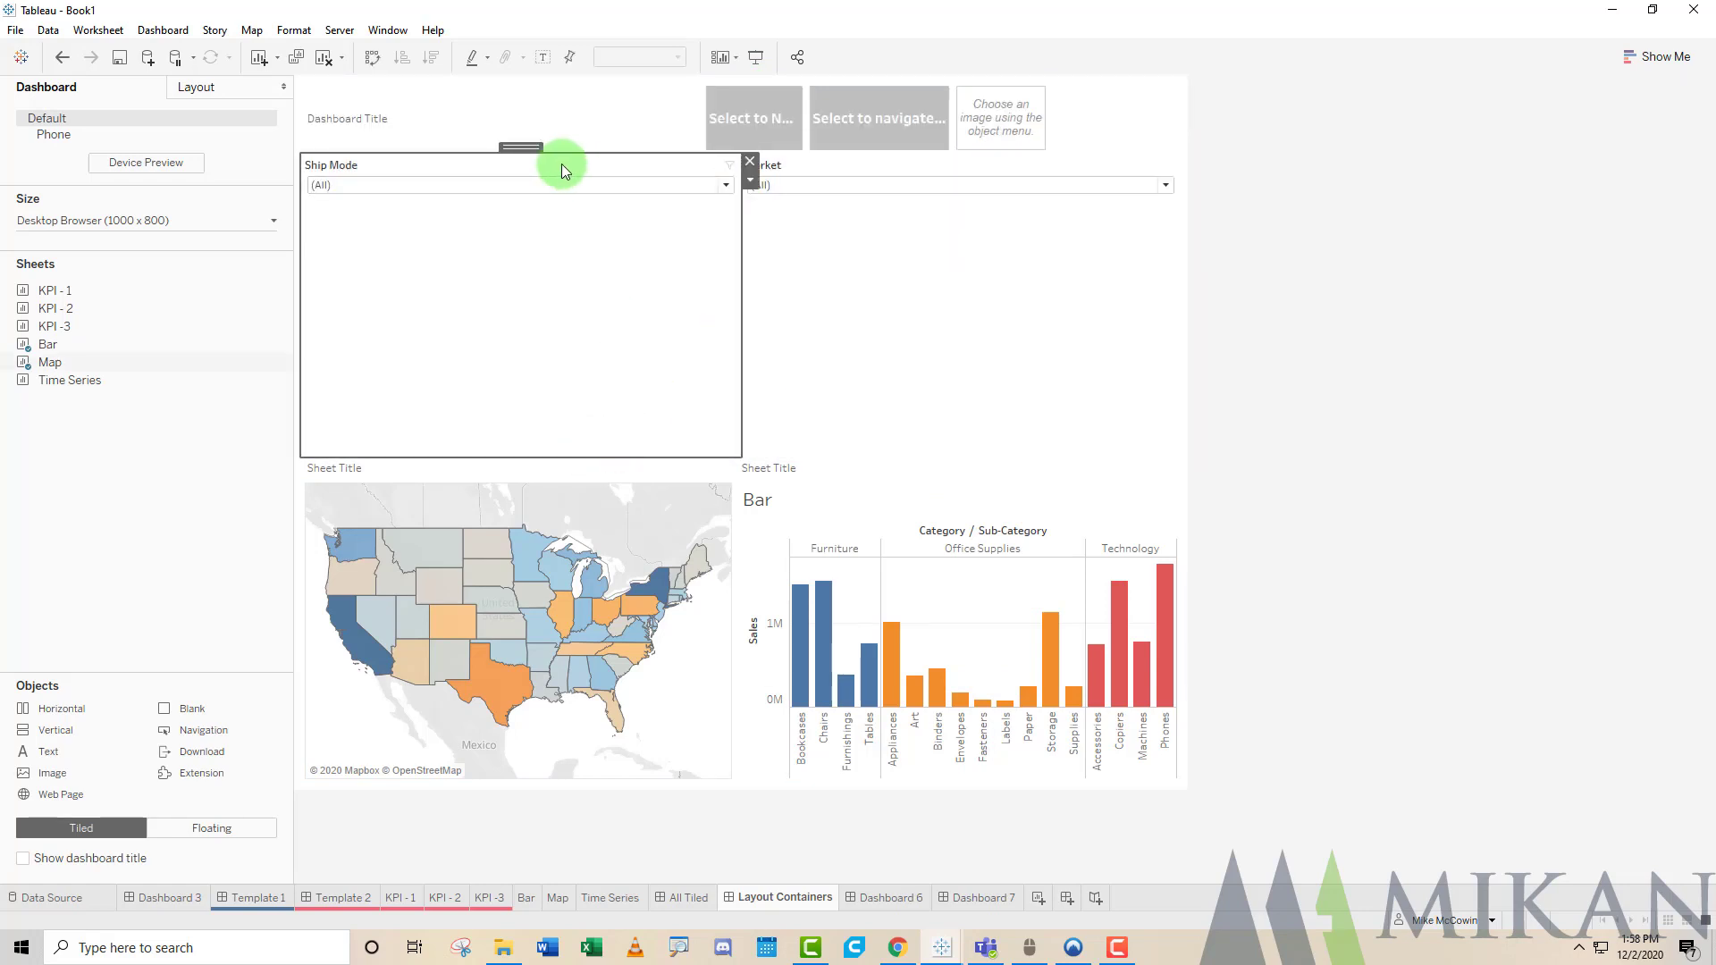
{"action": "left_click_drag", "start_coordinate": [516, 146], "coordinate": [635, 209]}
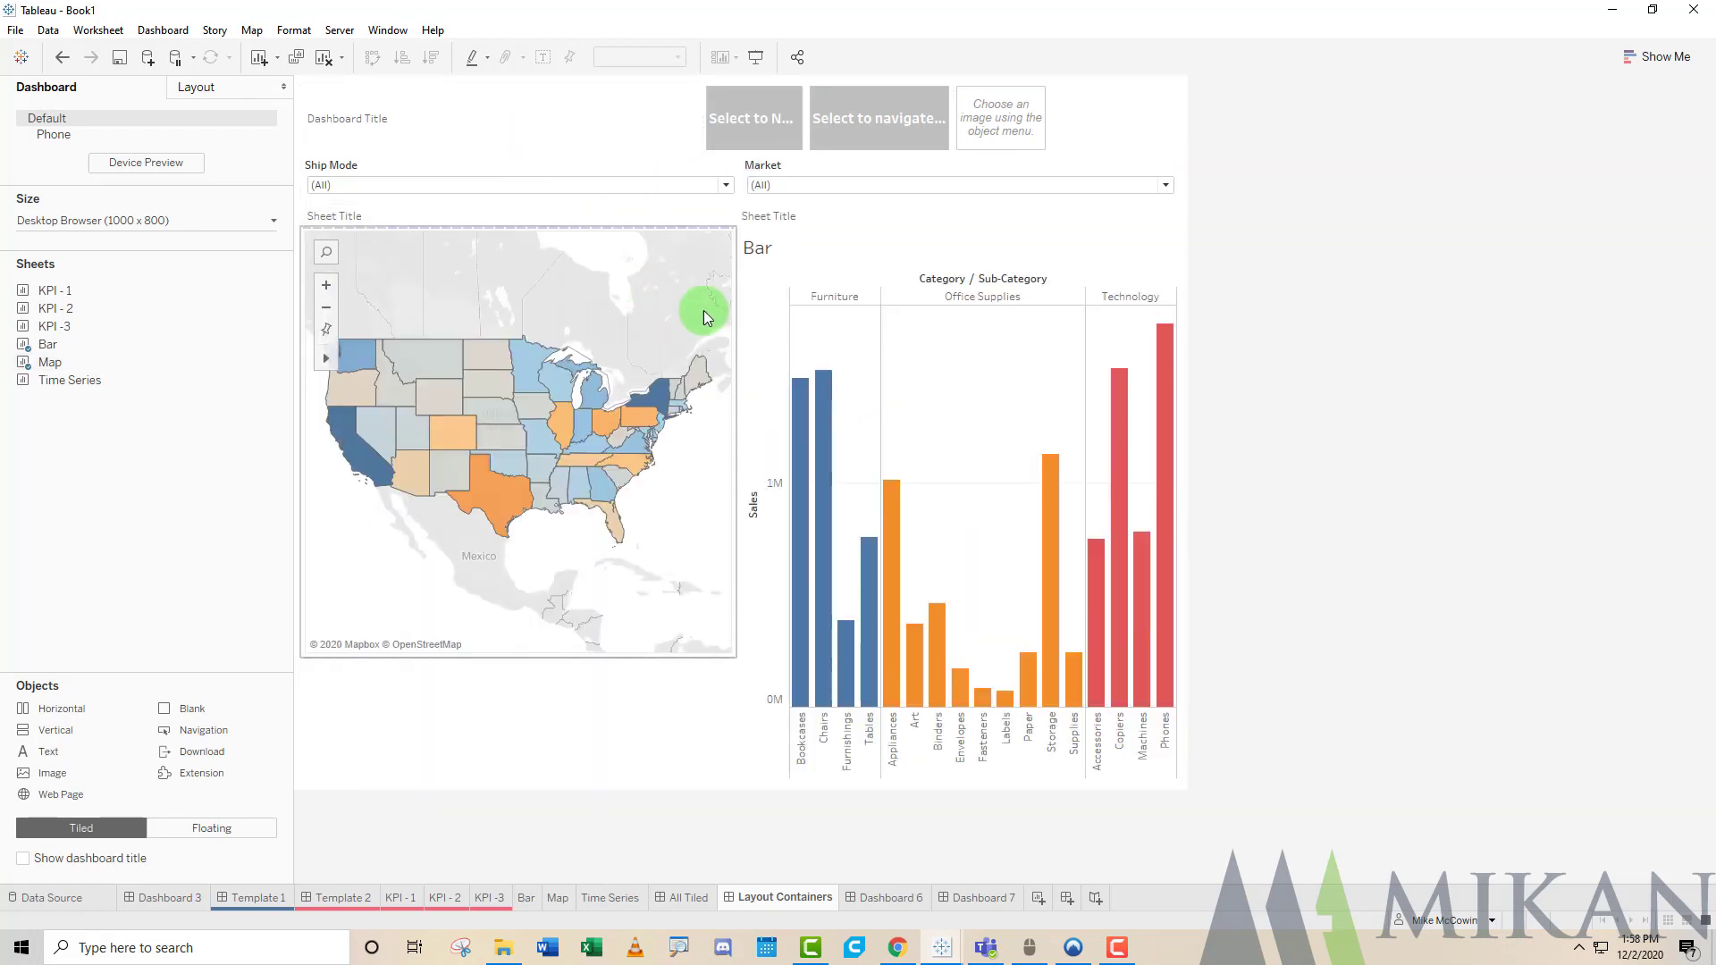
Examine the dashboard's item hierarchy by selecting each chart's vertical container and the filter and title horizontal containers.
{"action": "left_click", "coordinate": [421, 103]}
{"action": "left_click", "coordinate": [198, 86]}
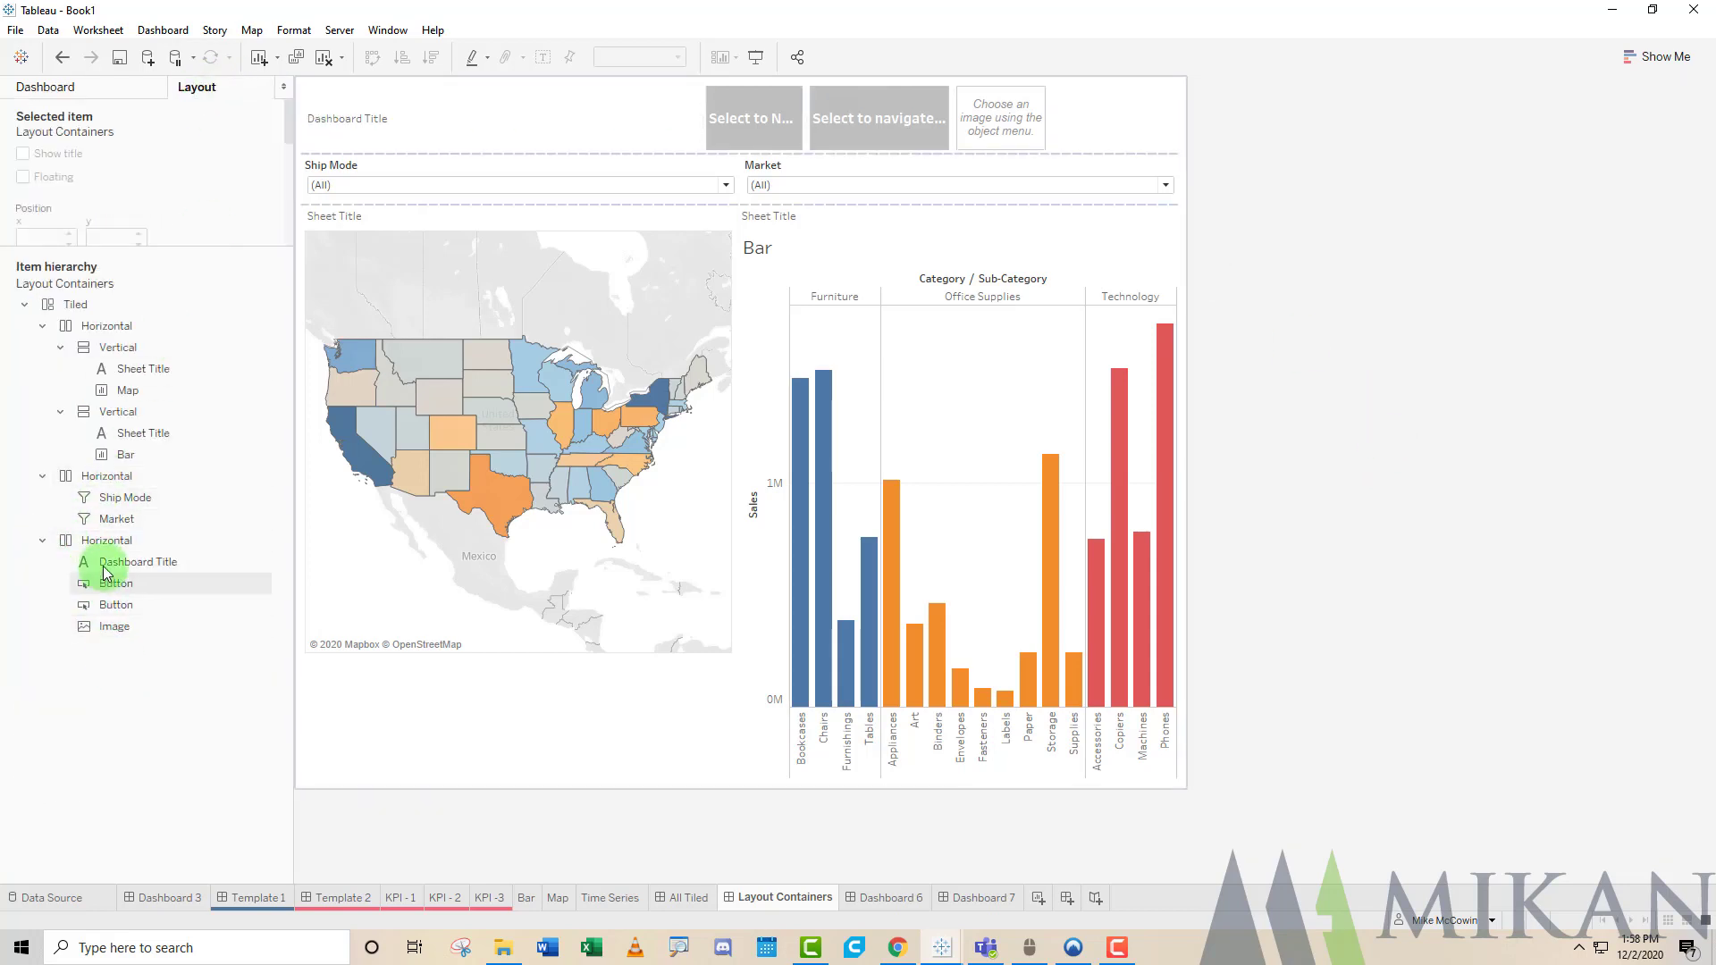
{"action": "left_click", "coordinate": [114, 355]}
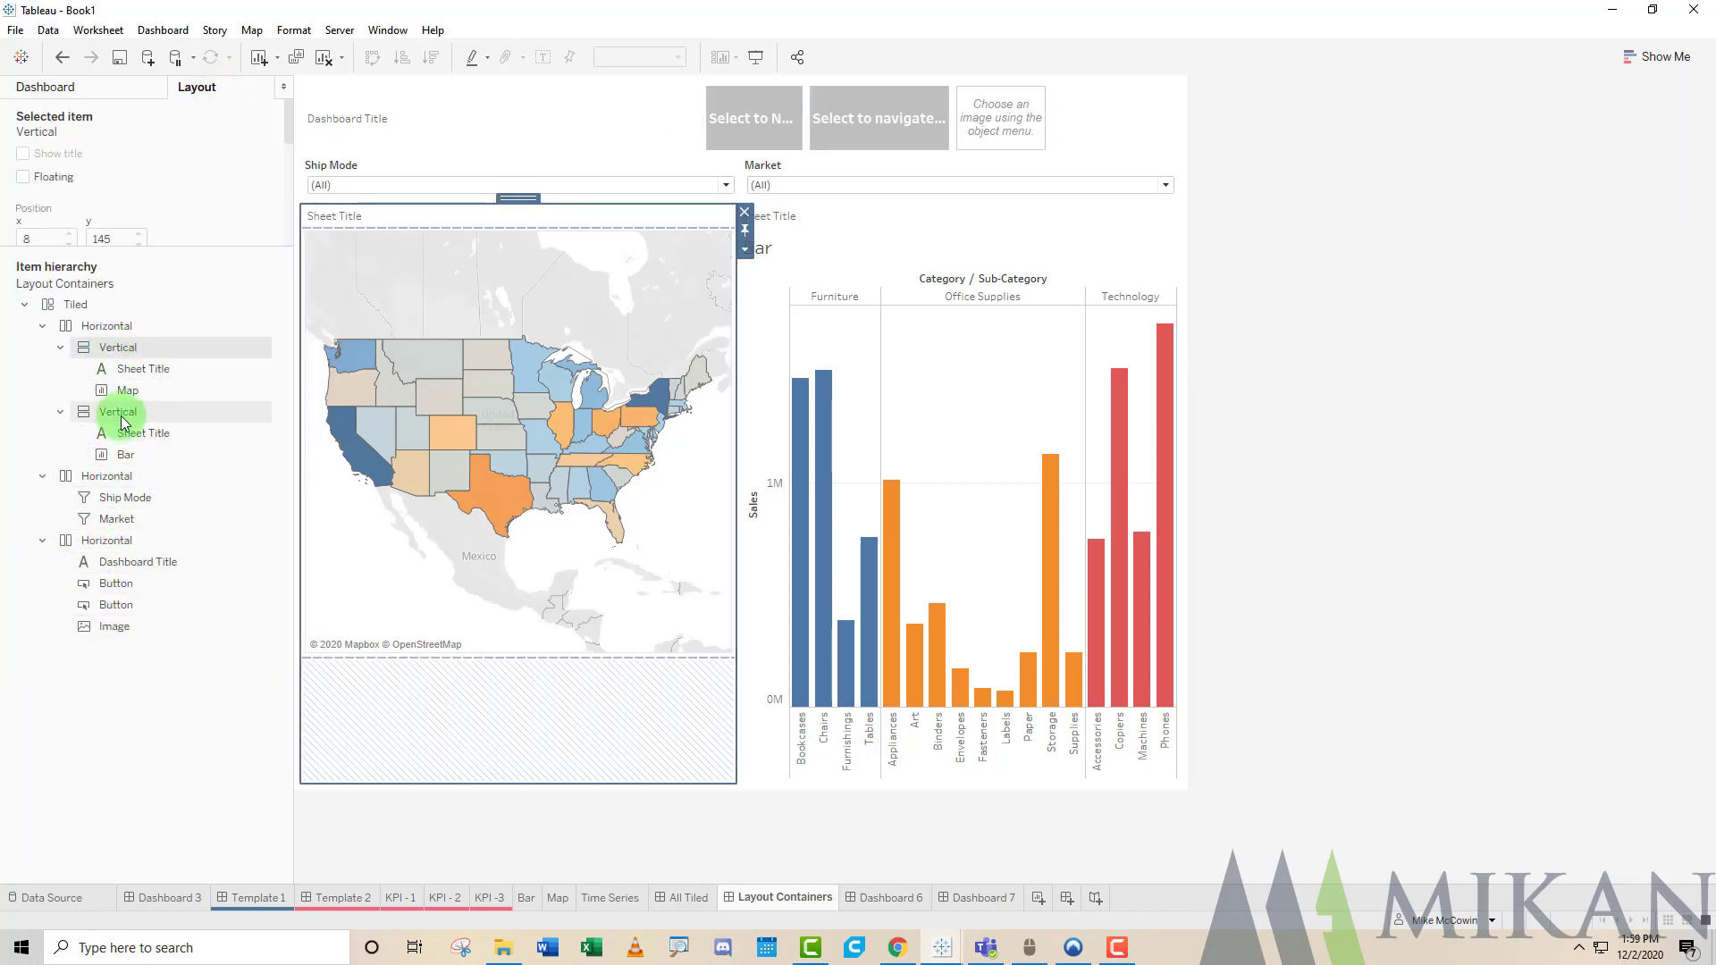
{"action": "left_click", "coordinate": [118, 413]}
{"action": "left_click", "coordinate": [109, 478]}
{"action": "left_click", "coordinate": [159, 541]}
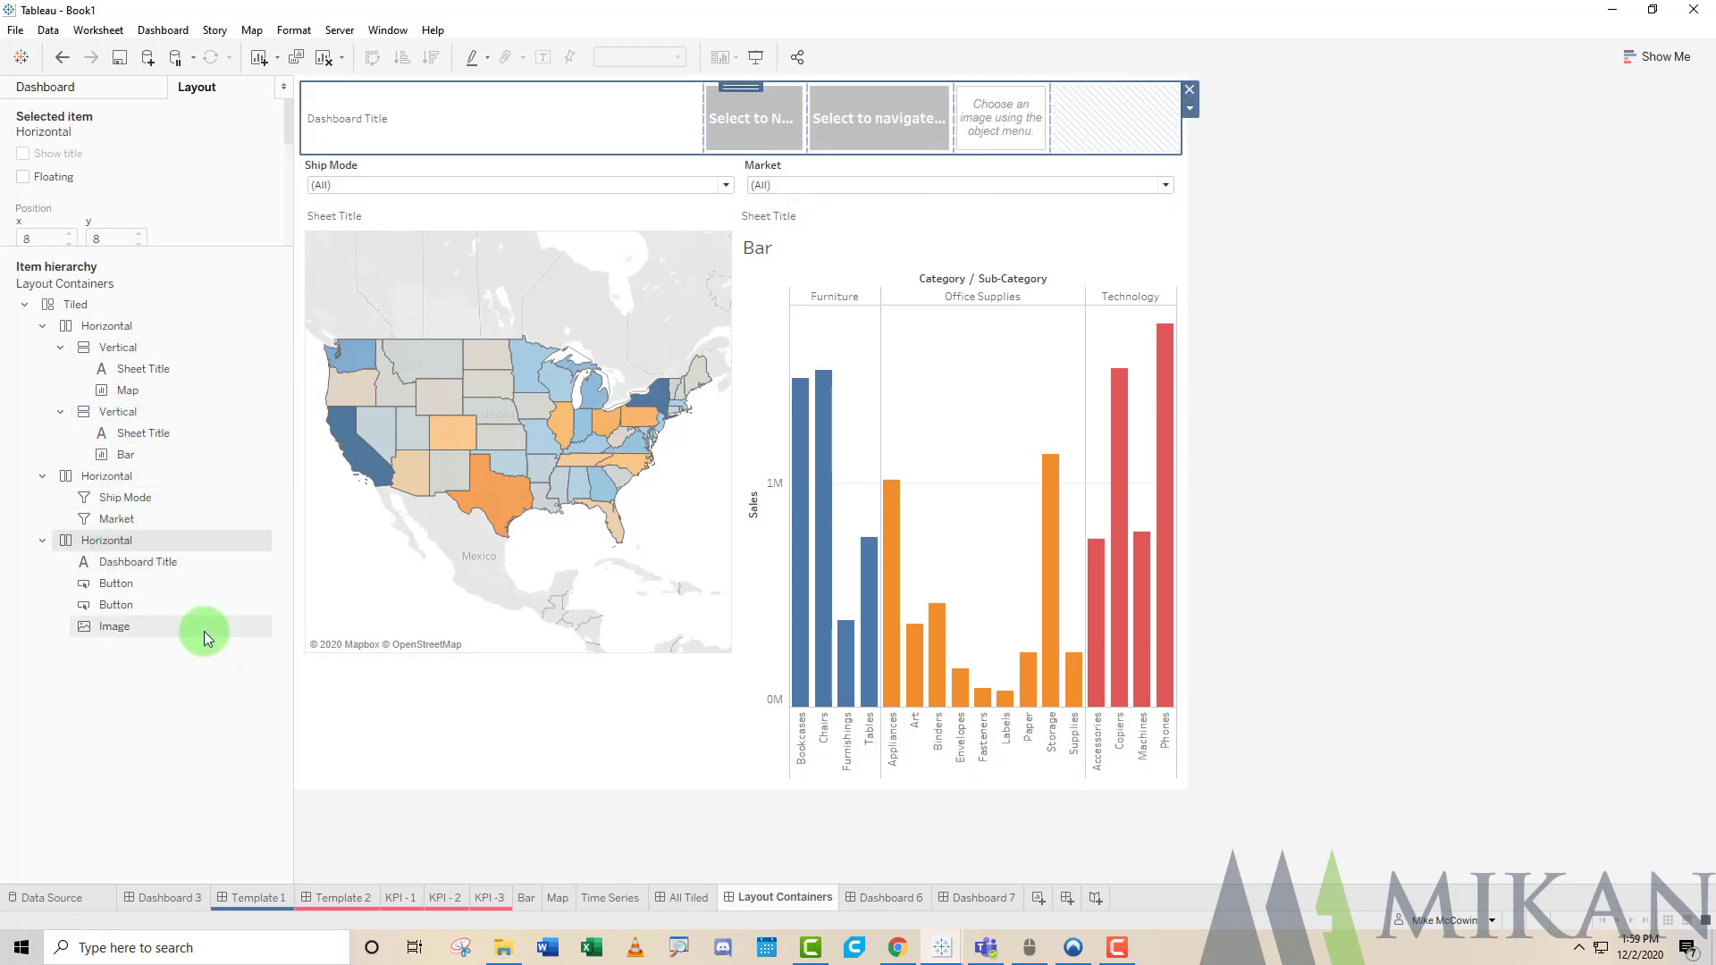
On the Template 2 dashboard, inspect the layout and height settings of the blank divider below the KPIs and view the item hierarchy.
{"action": "left_click", "coordinate": [349, 899]}
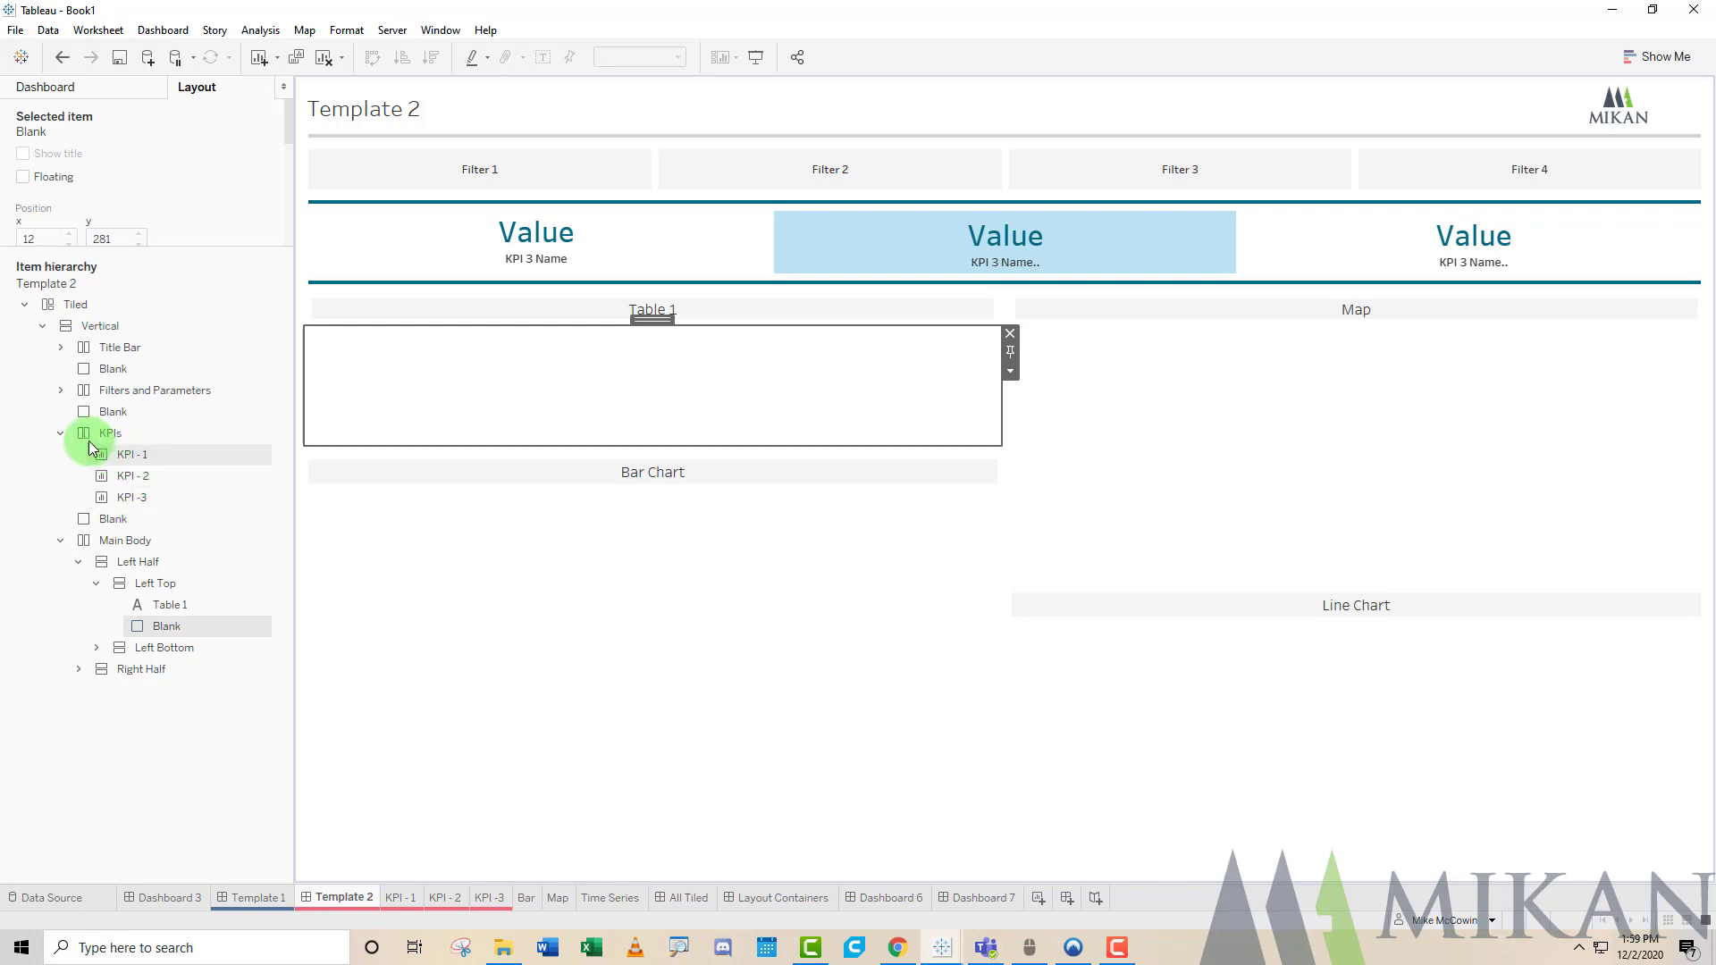
{"action": "left_click", "coordinate": [435, 280]}
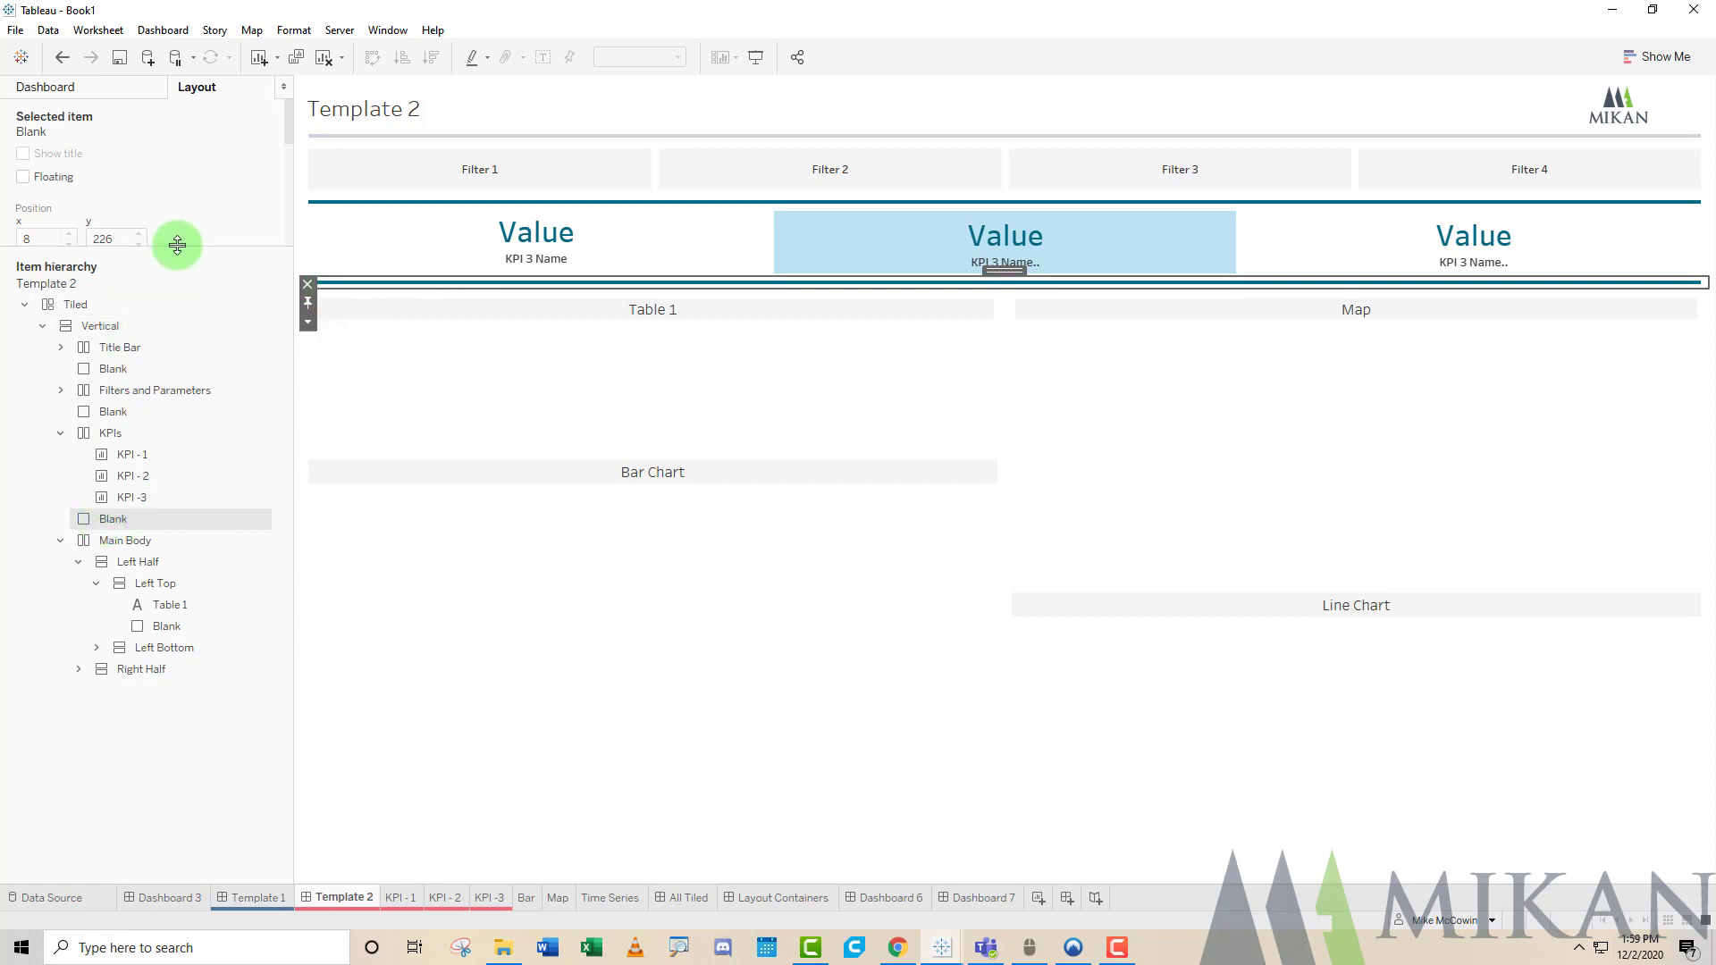
{"action": "left_click_drag", "start_coordinate": [176, 243], "coordinate": [174, 547]}
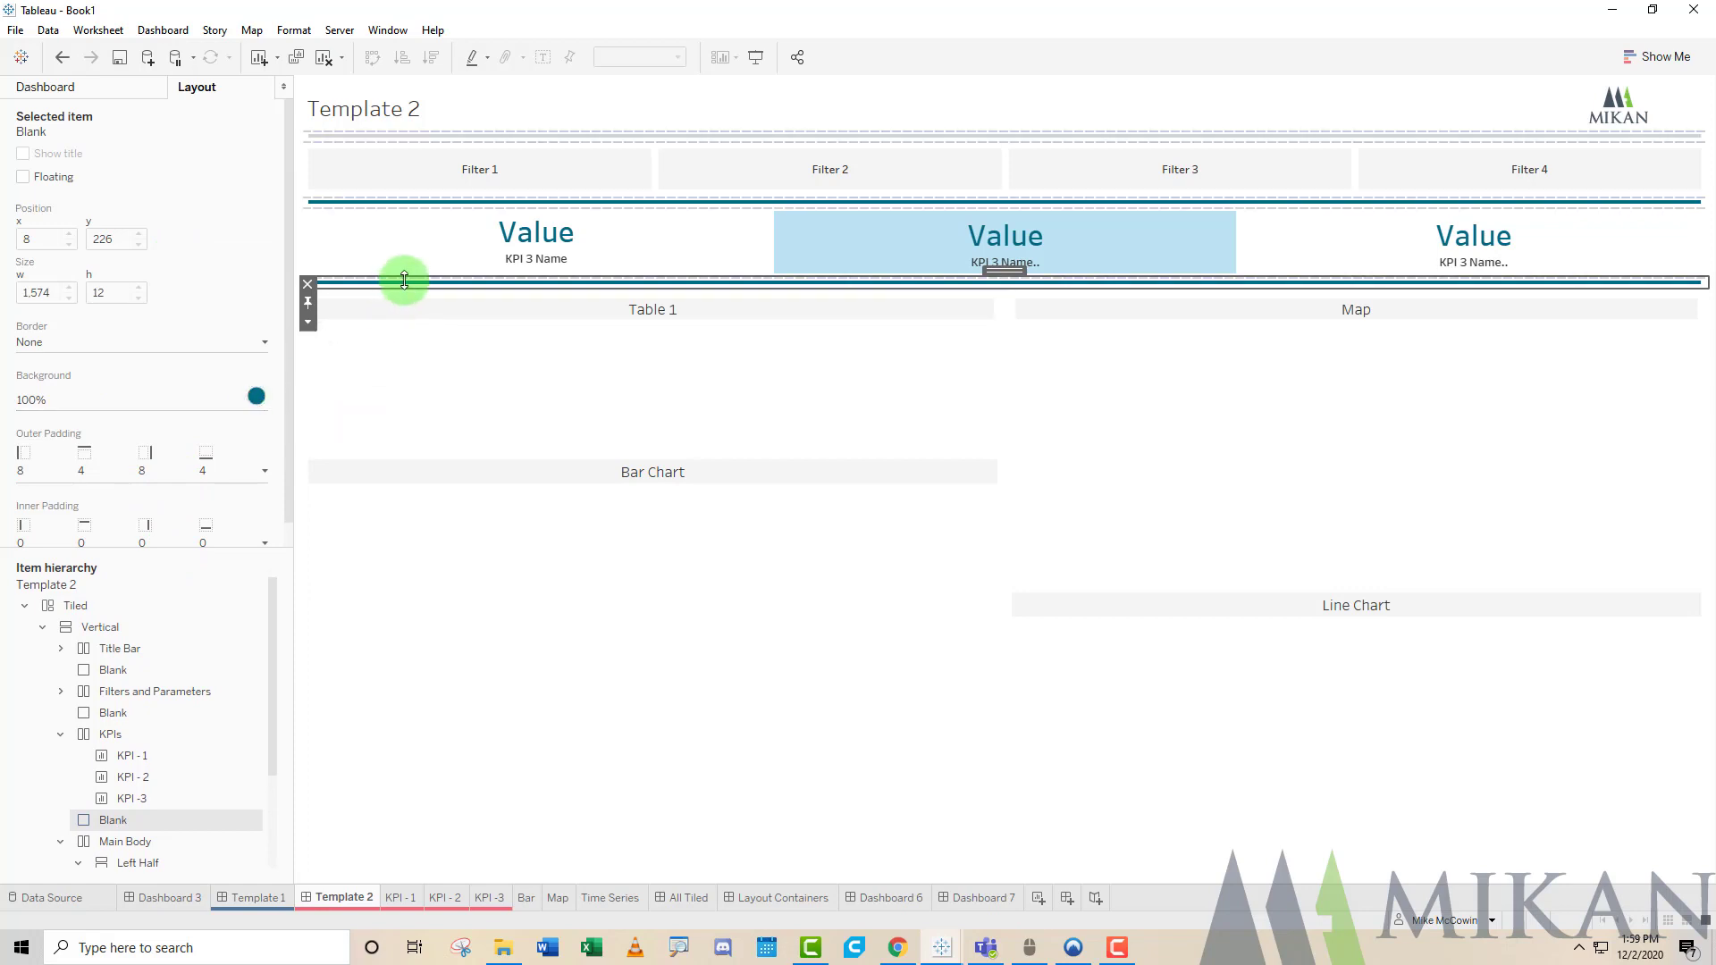
{"action": "left_click", "coordinate": [311, 322]}
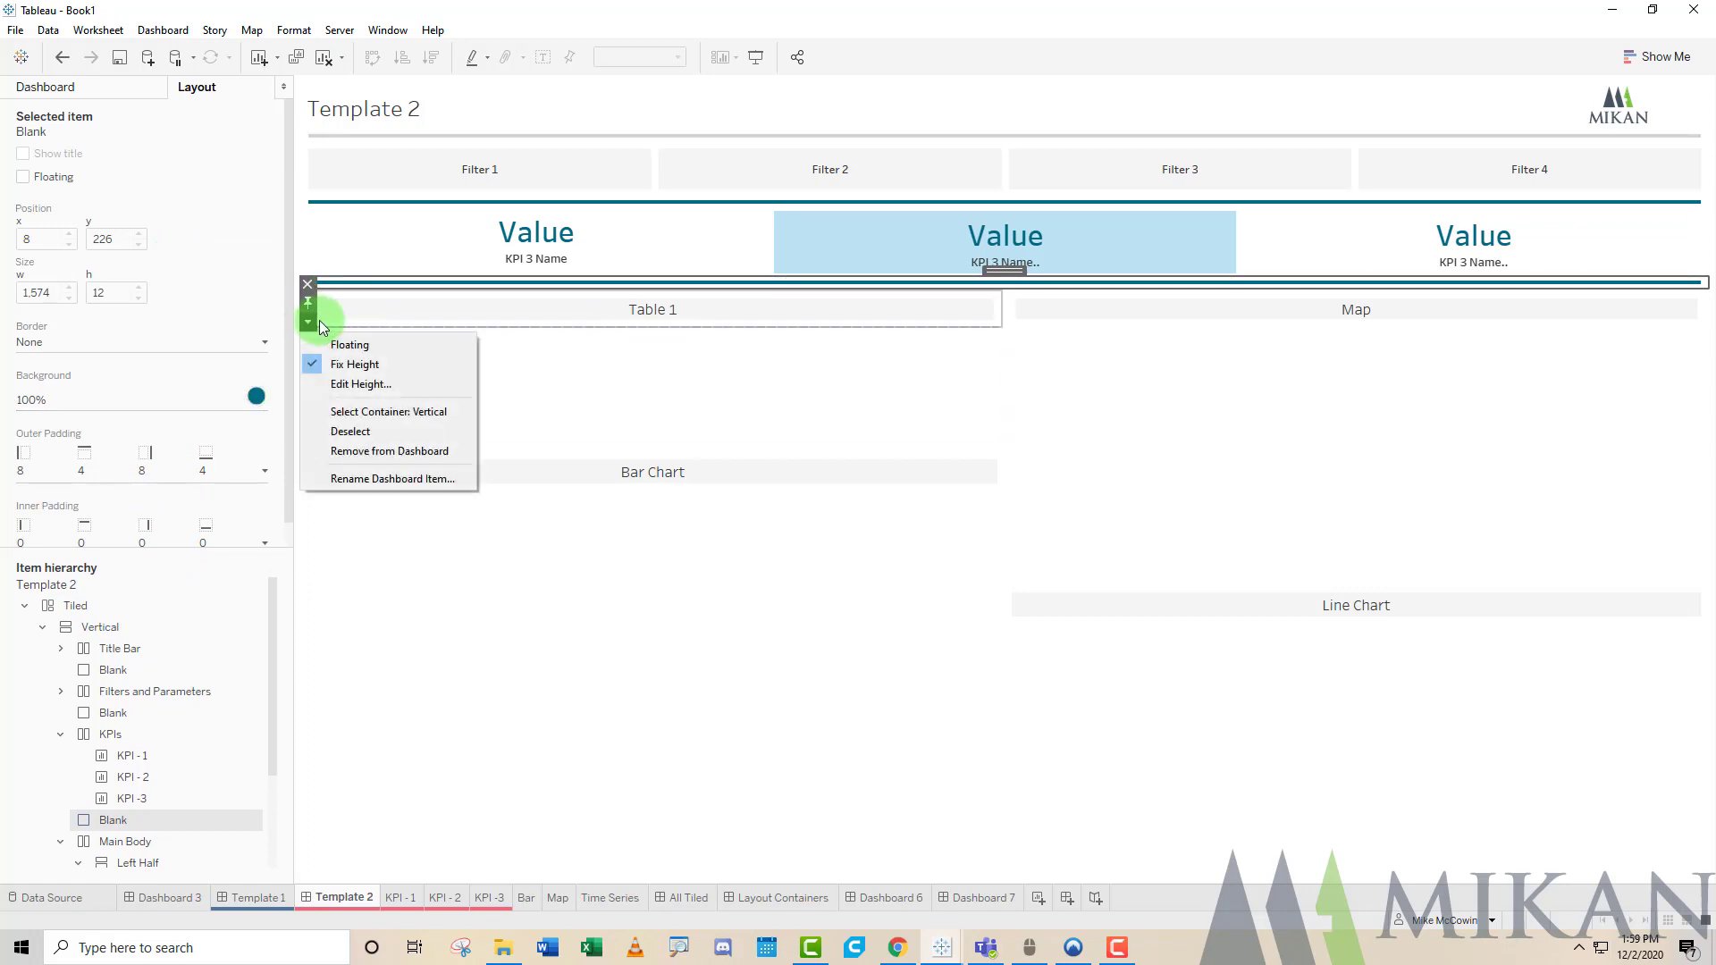
{"action": "left_click", "coordinate": [373, 384]}
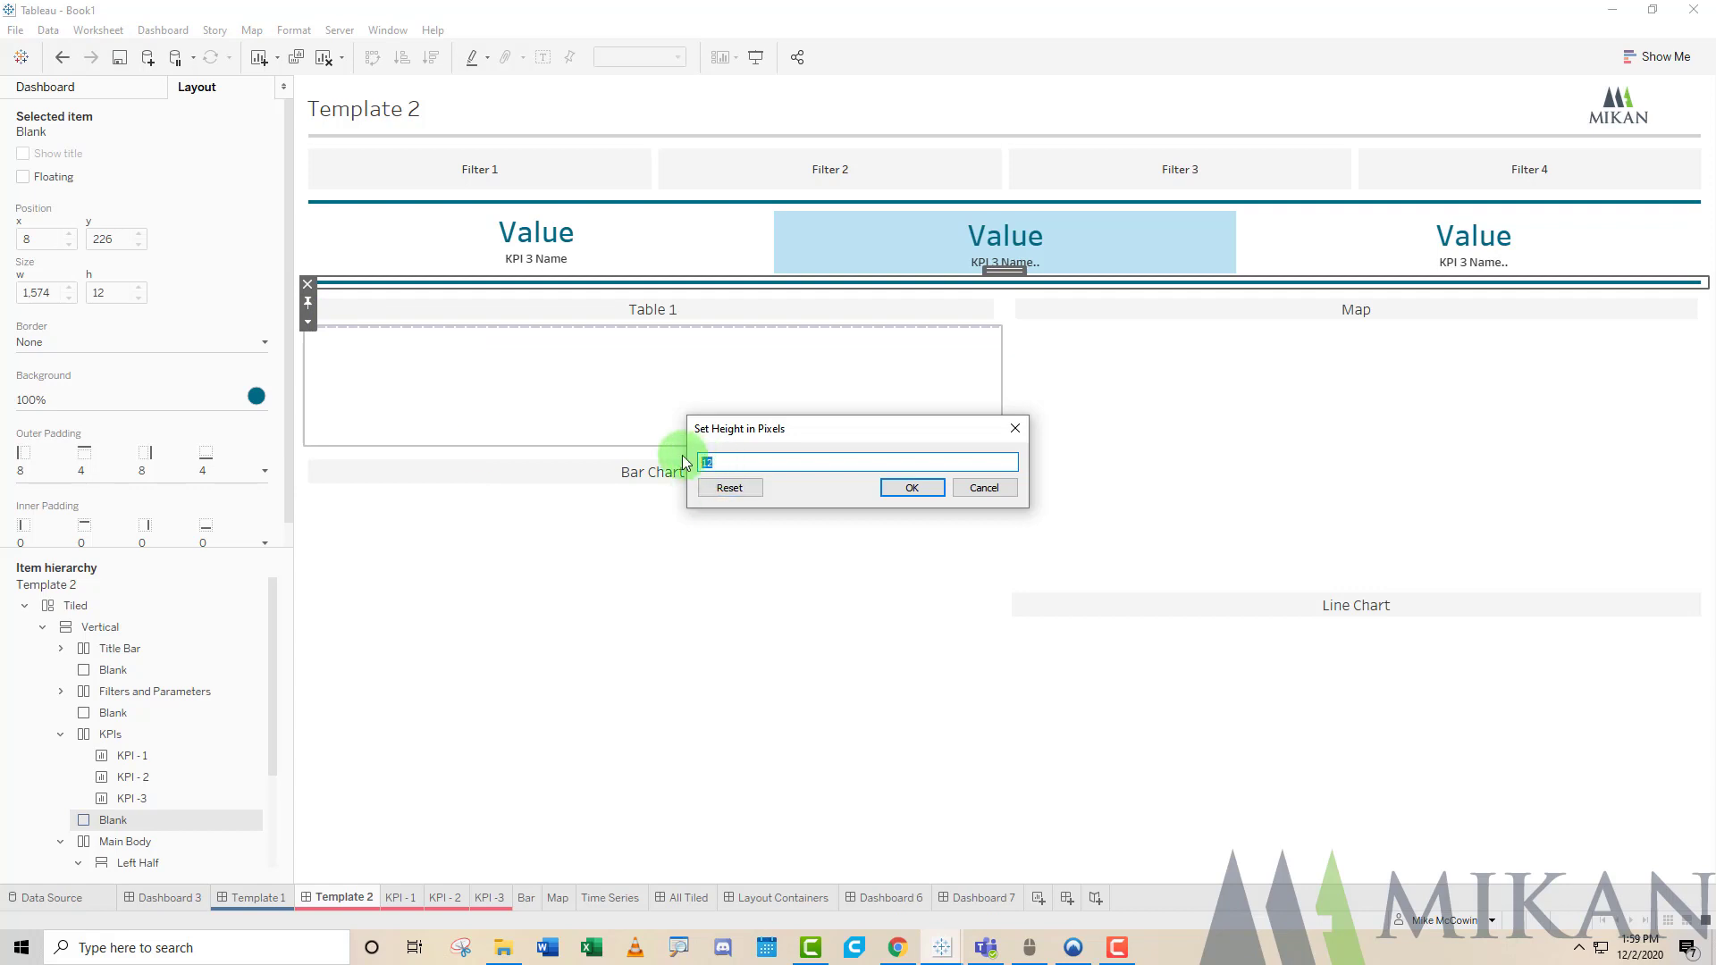
{"action": "left_click", "coordinate": [984, 488]}
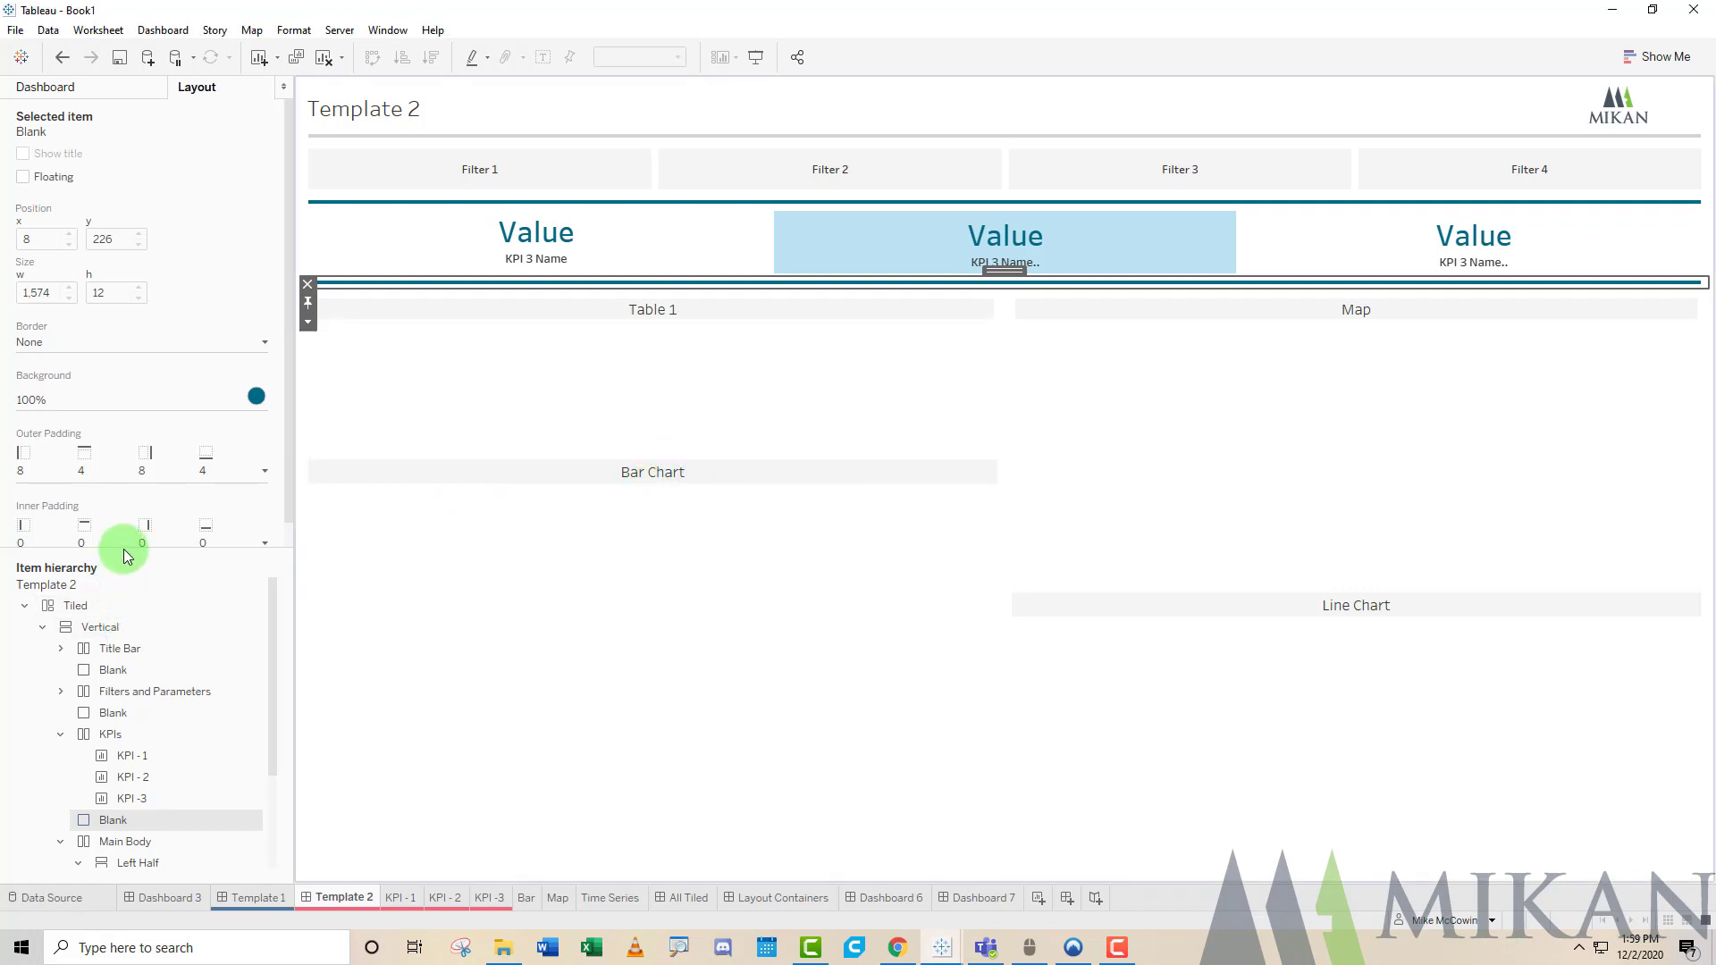
{"action": "left_click_drag", "start_coordinate": [123, 552], "coordinate": [159, 400]}
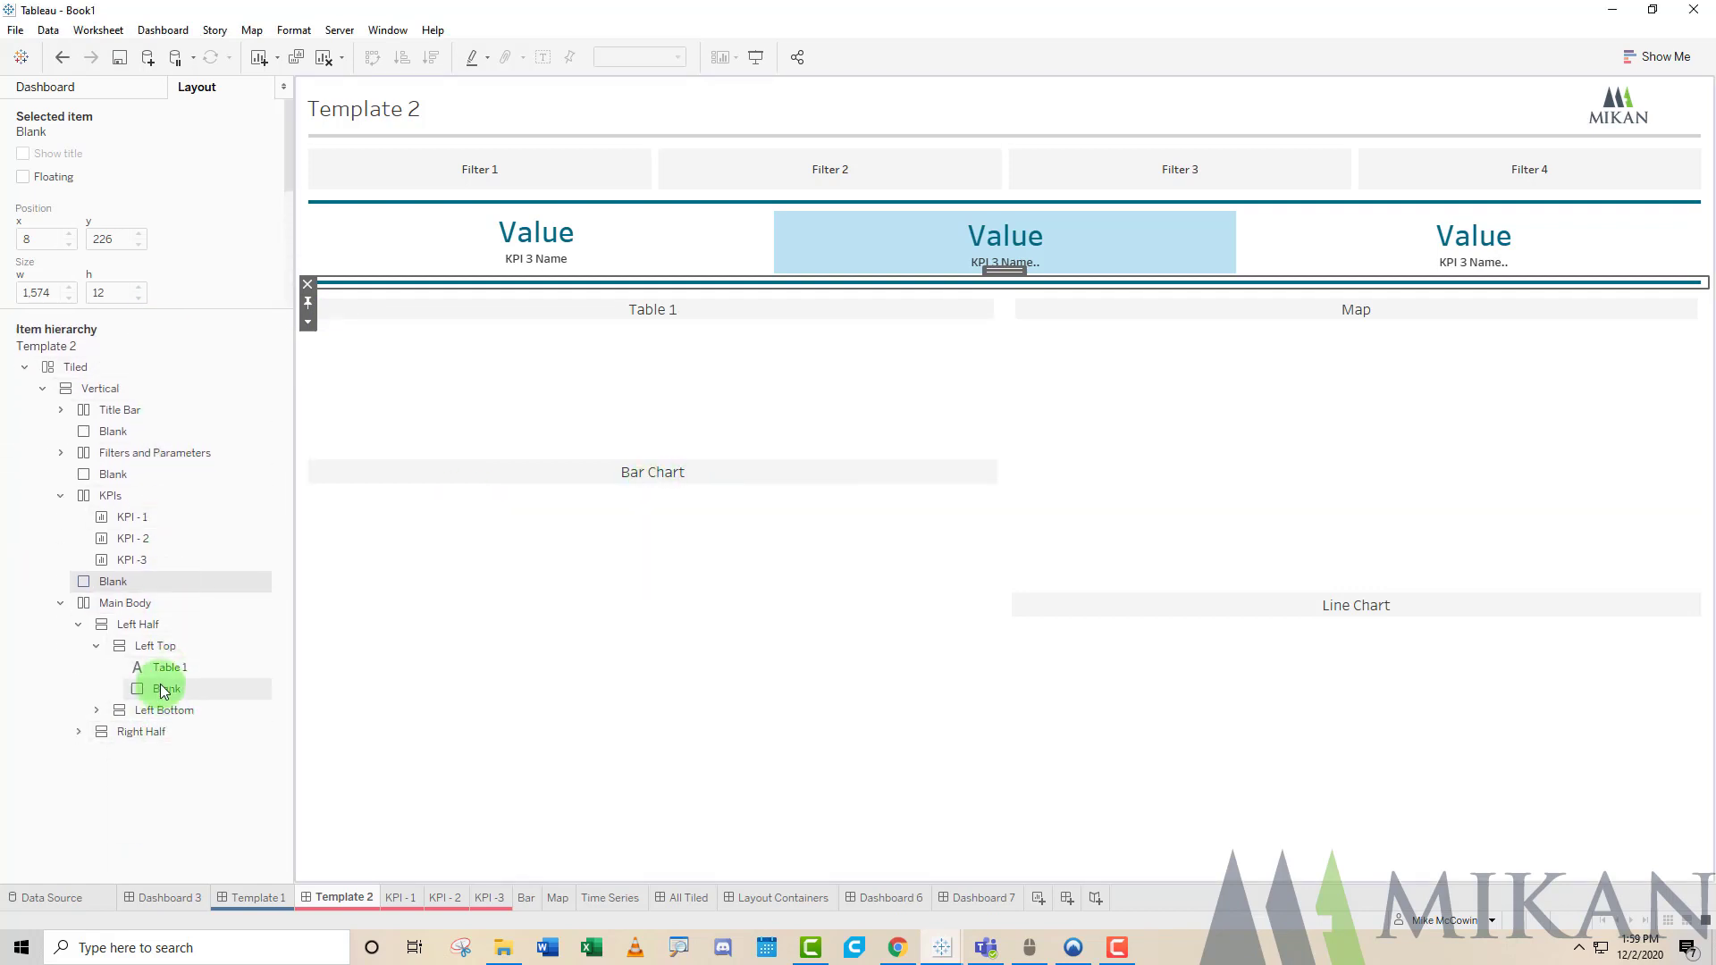